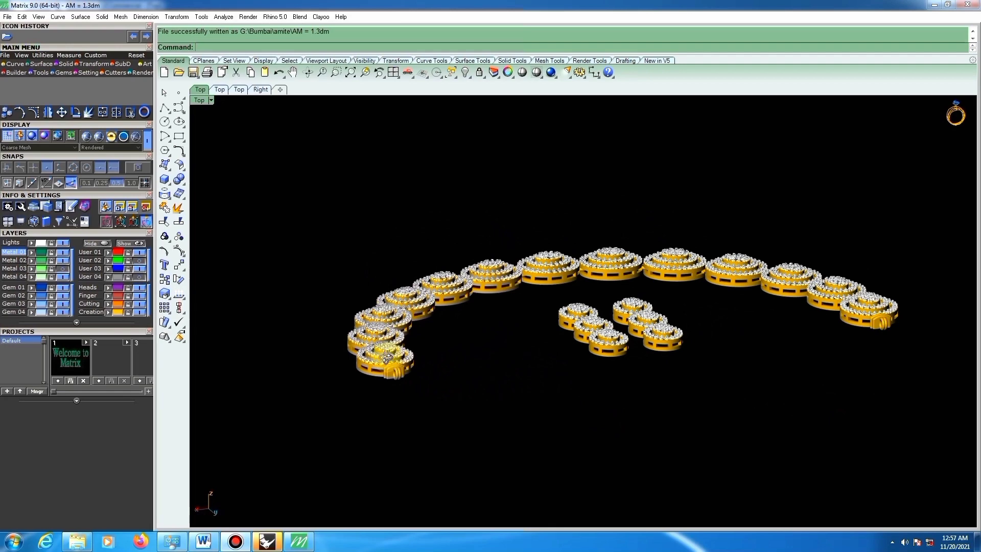
Inspect the finished necklace and earrings from the front, the underside and directly above.
right_drag(387, 359, 639, 359)
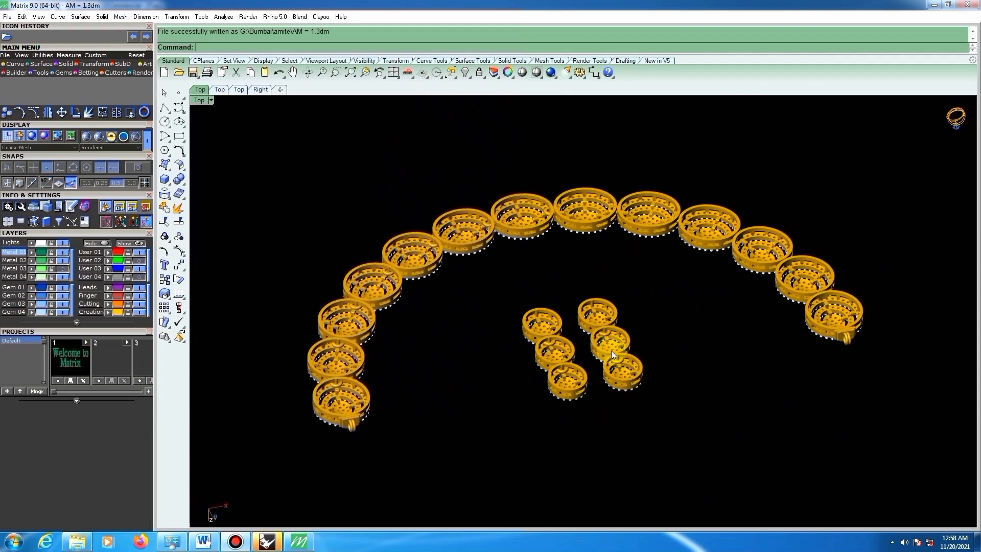
scroll(615, 355, up, 1)
scroll(625, 357, up, 1)
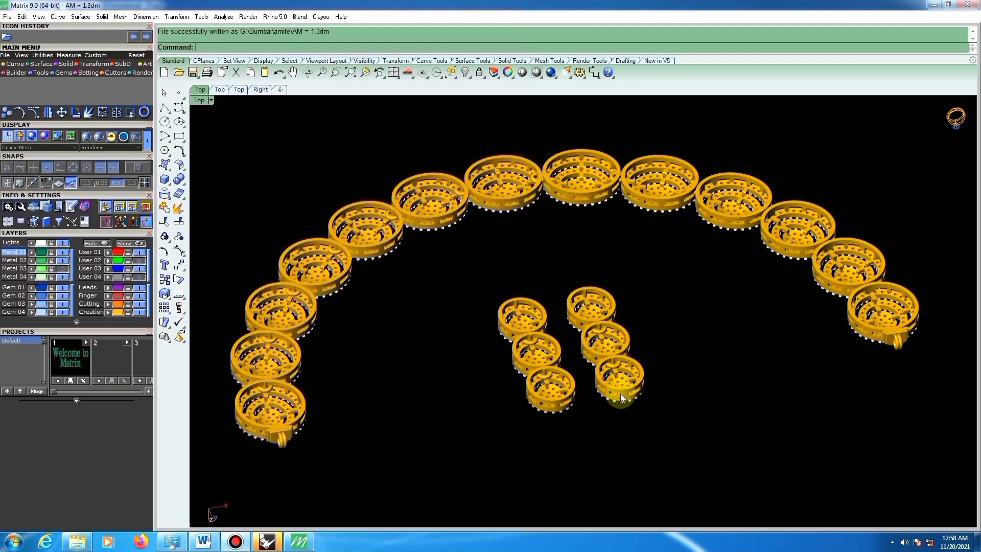
scroll(593, 376, up, 1)
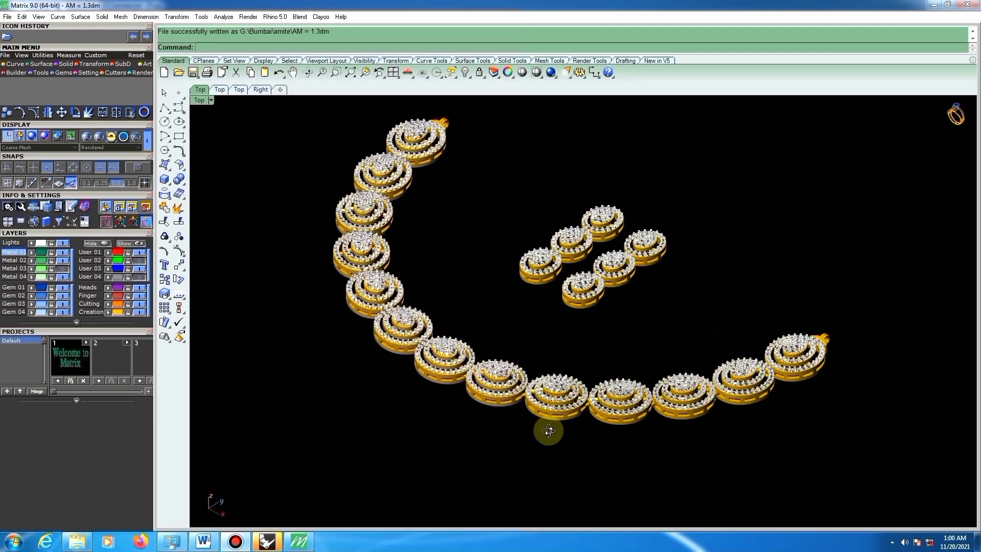
right_drag(548, 427, 620, 461)
key(Home)
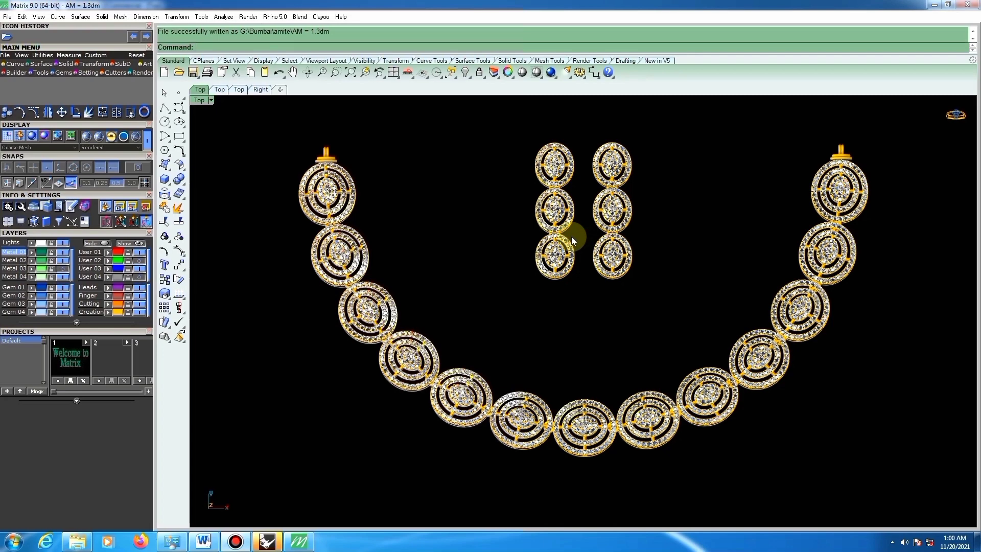
scroll(571, 237, up, 1)
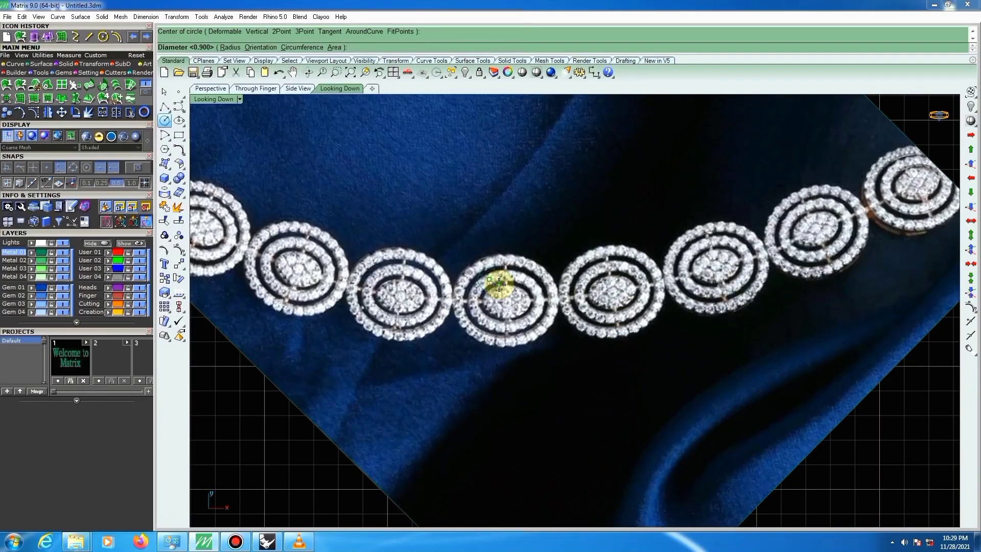
Draw a 1.3 mm diameter circle on the central oval of the necklace picture and assign it to the User 01 layer.
text(1.3)
key(Return)
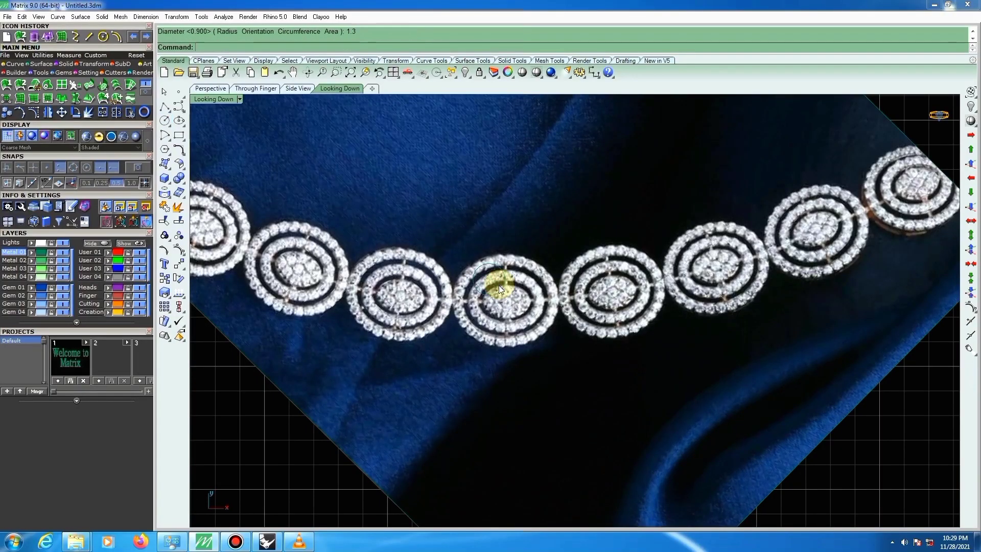
click(498, 269)
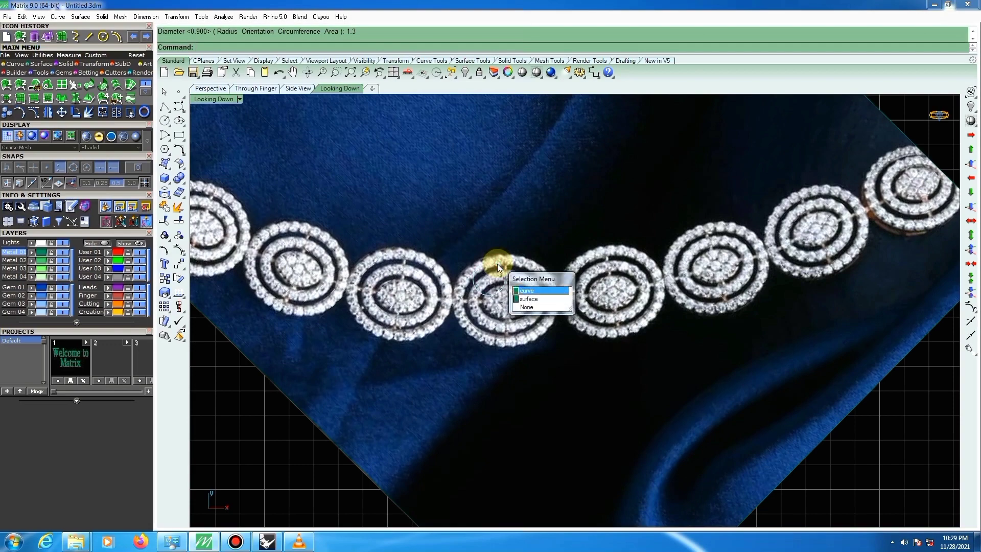
click(527, 279)
click(109, 254)
click(89, 252)
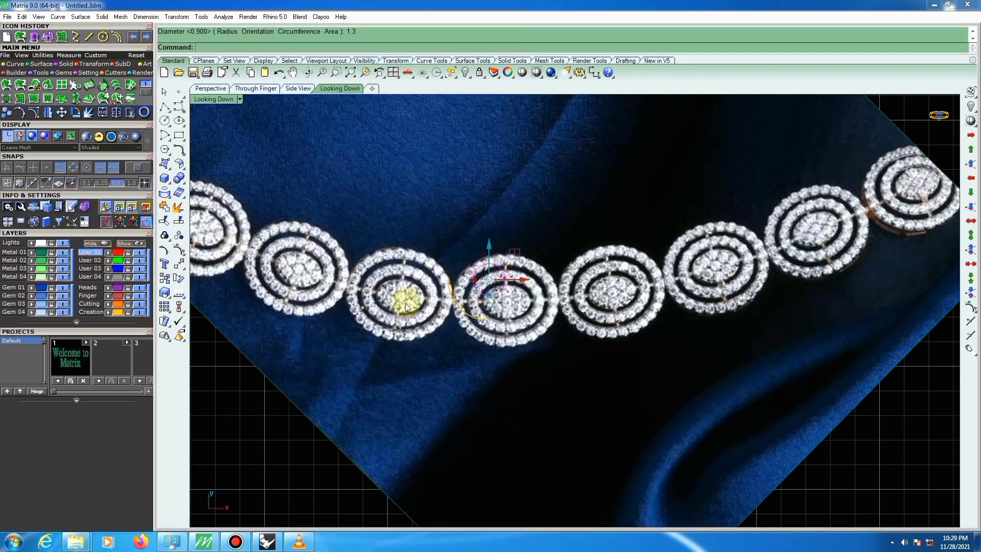
click(406, 302)
Offset the 1.3 mm circle outward by 0.1 mm.
click(494, 264)
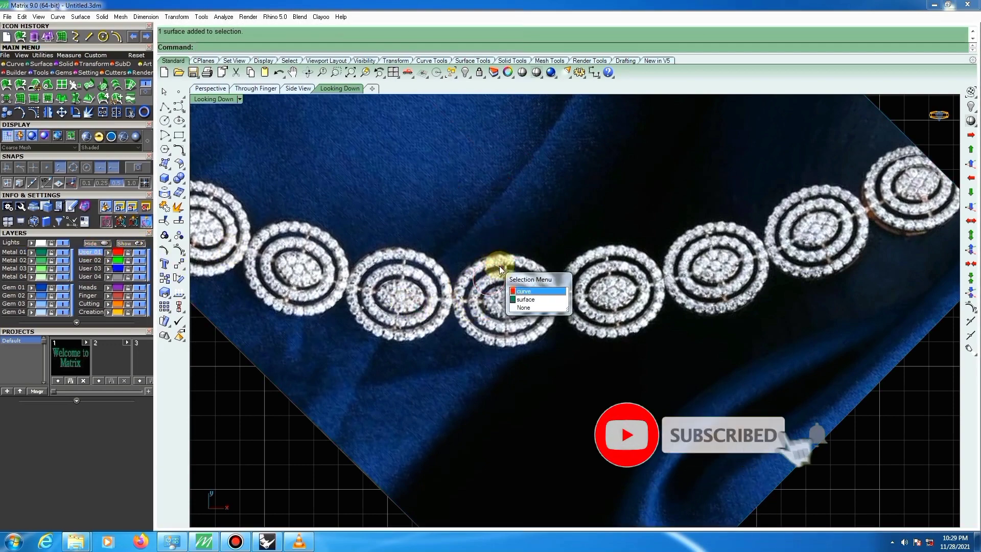
click(523, 278)
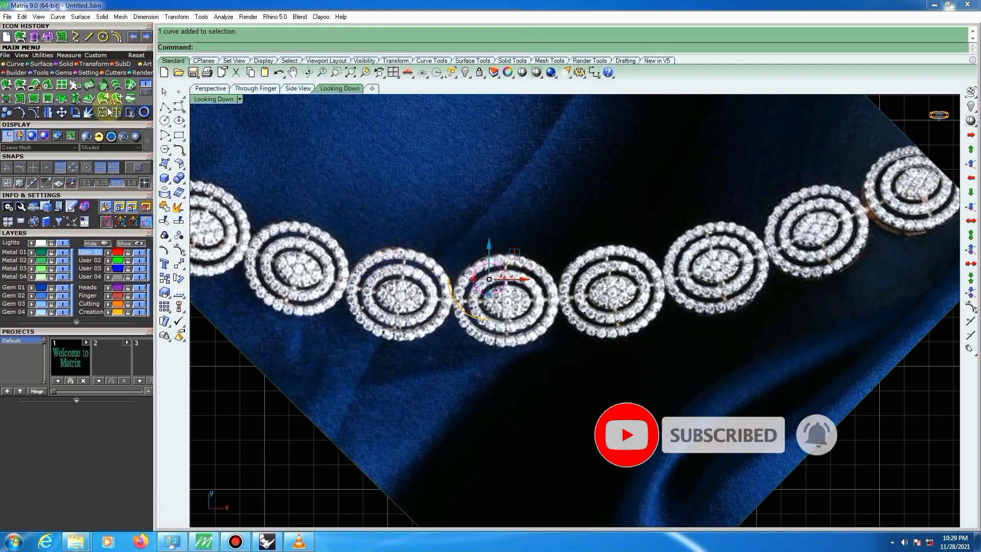
click(117, 38)
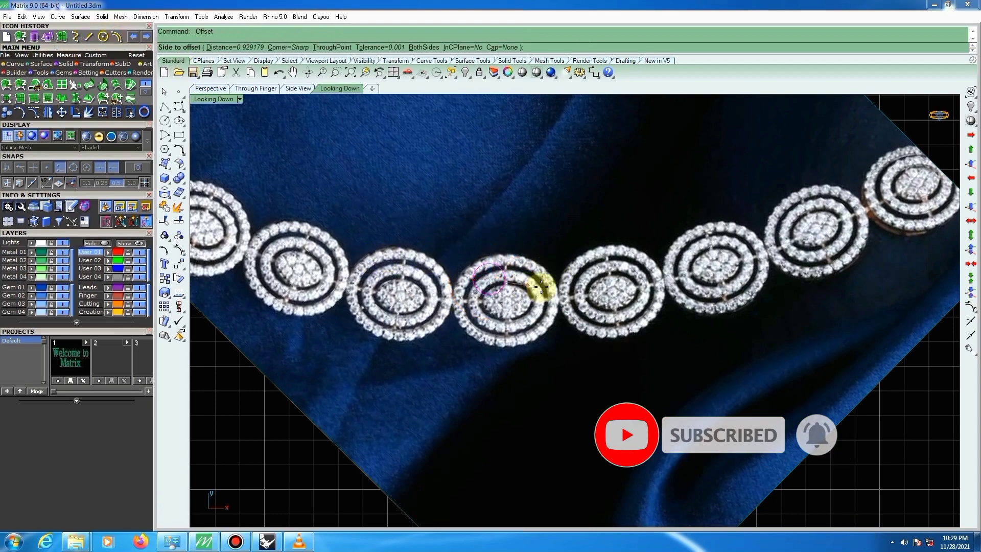
text(.1)
key(Return)
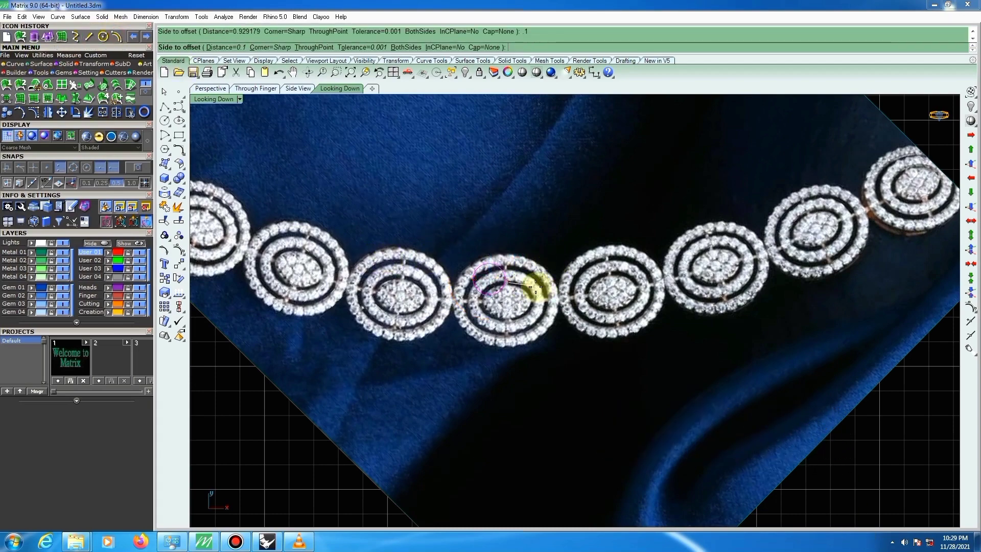
click(535, 287)
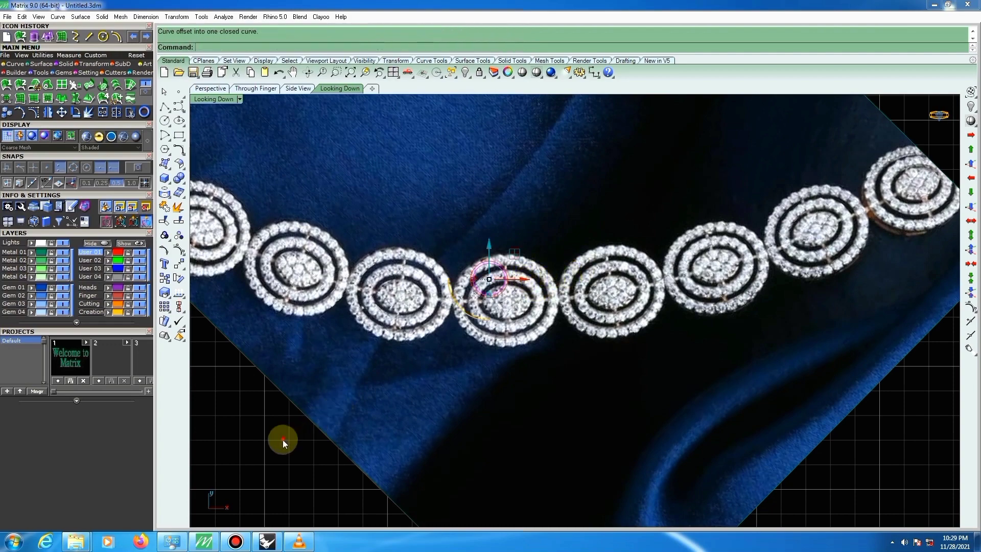
Group the 1.3 mm circle with its offset circle.
drag(283, 439, 569, 227)
click(164, 236)
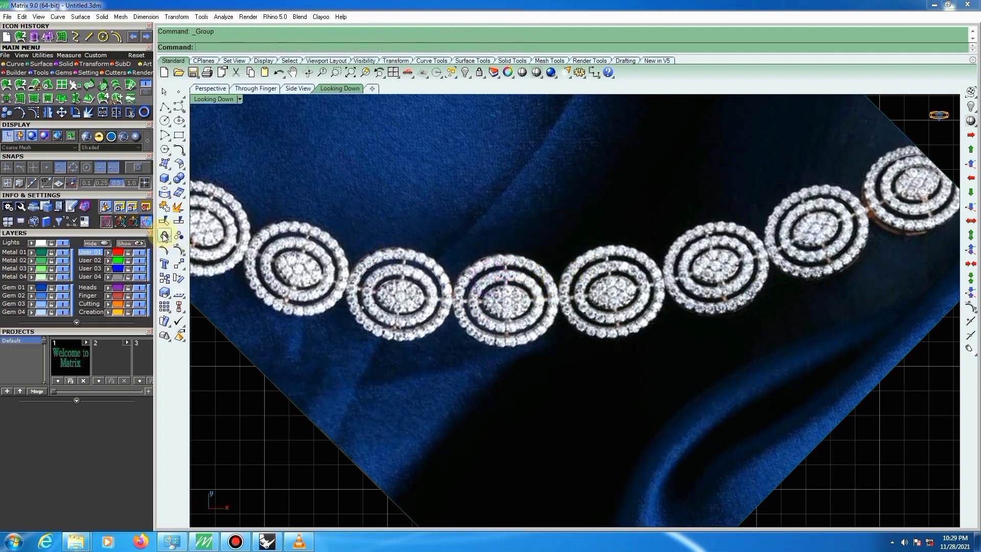
click(474, 293)
Scale up the necklace picture about the circles' centre and shift it so a stone of the middle ring sits inside them.
click(519, 308)
scroll(508, 301, up, 2)
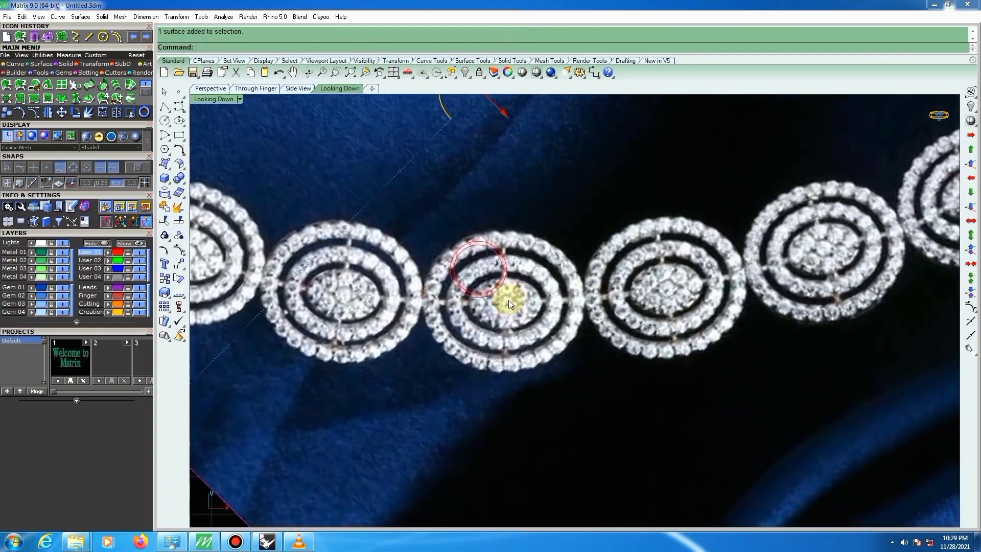
click(164, 291)
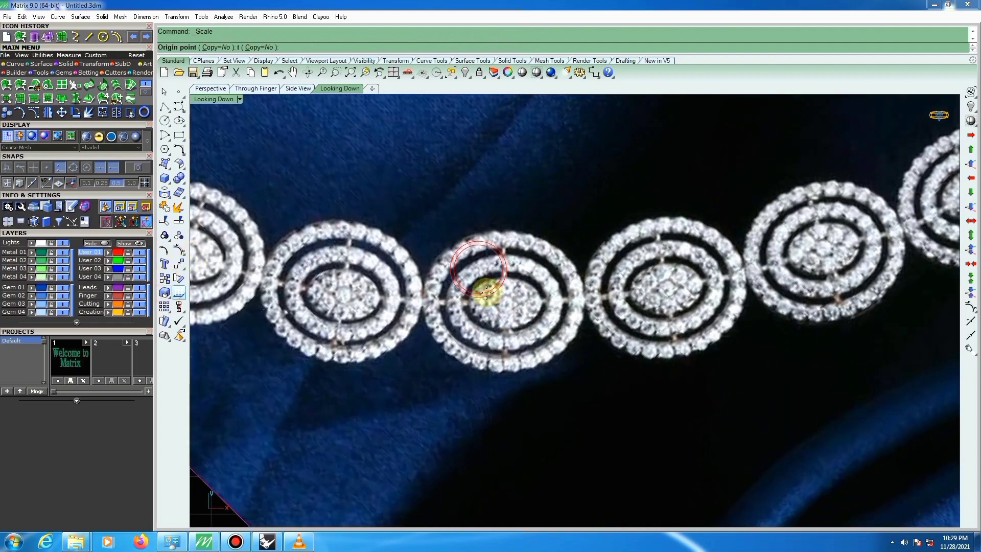
click(481, 269)
click(507, 294)
scroll(536, 329, up, 5)
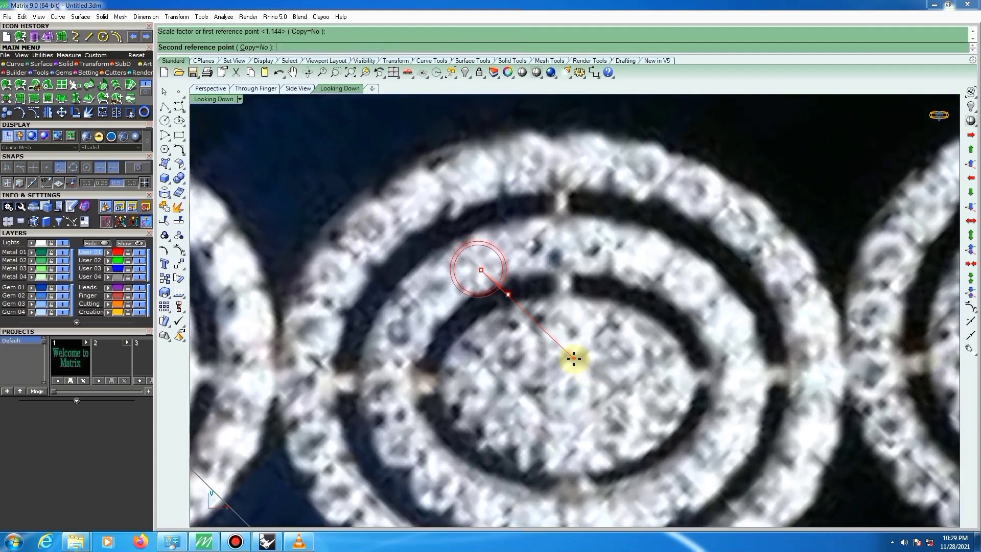
click(571, 357)
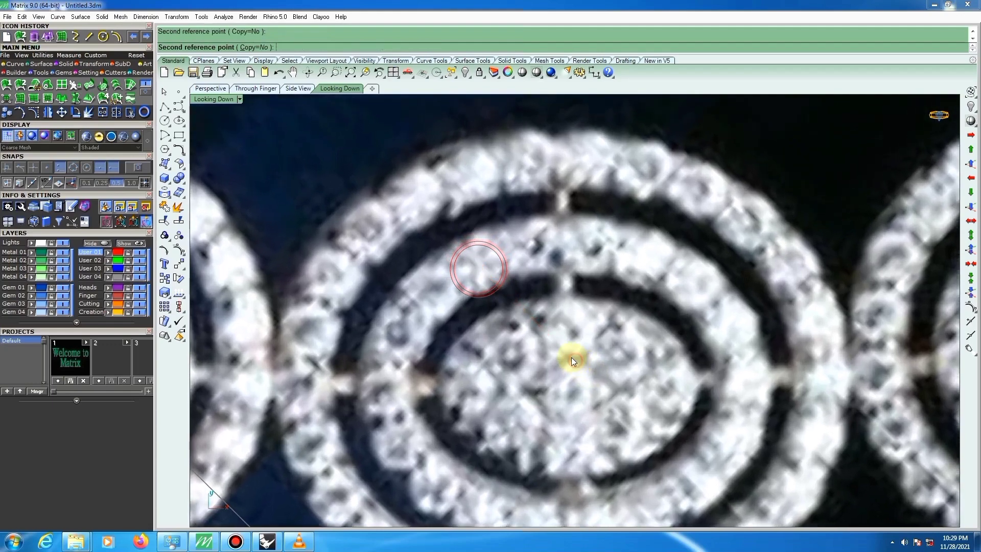
drag(528, 265, 530, 274)
Scale the necklace picture again from the circles' centre to fine-tune the stone size against the circles.
scroll(449, 243, down, 10)
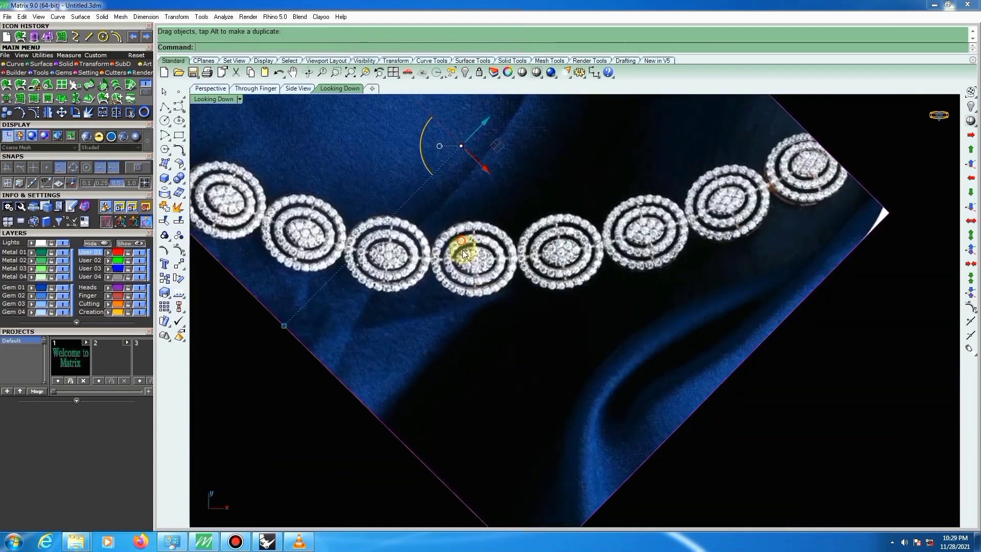
scroll(461, 246, up, 3)
right_click(459, 227)
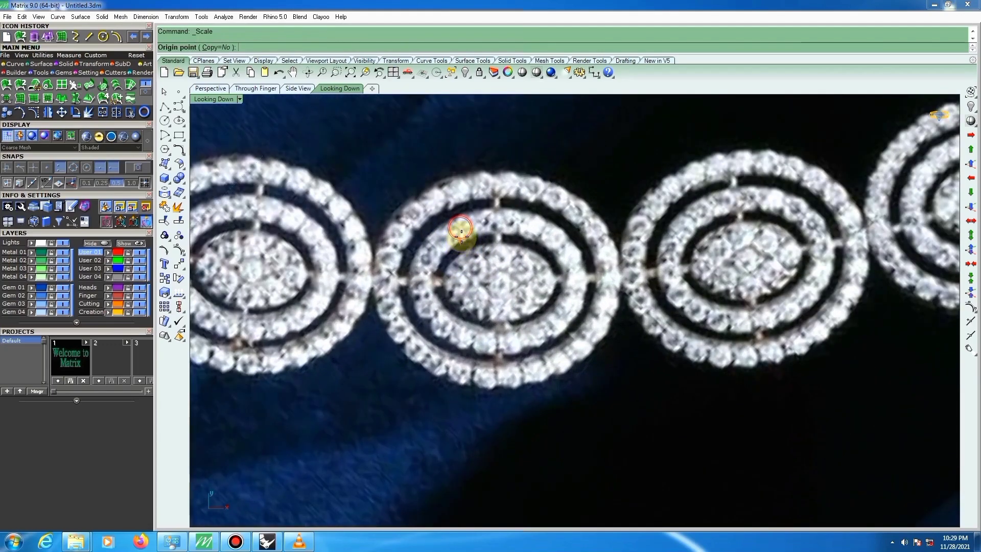
scroll(460, 225, up, 4)
click(459, 225)
scroll(475, 218, up, 1)
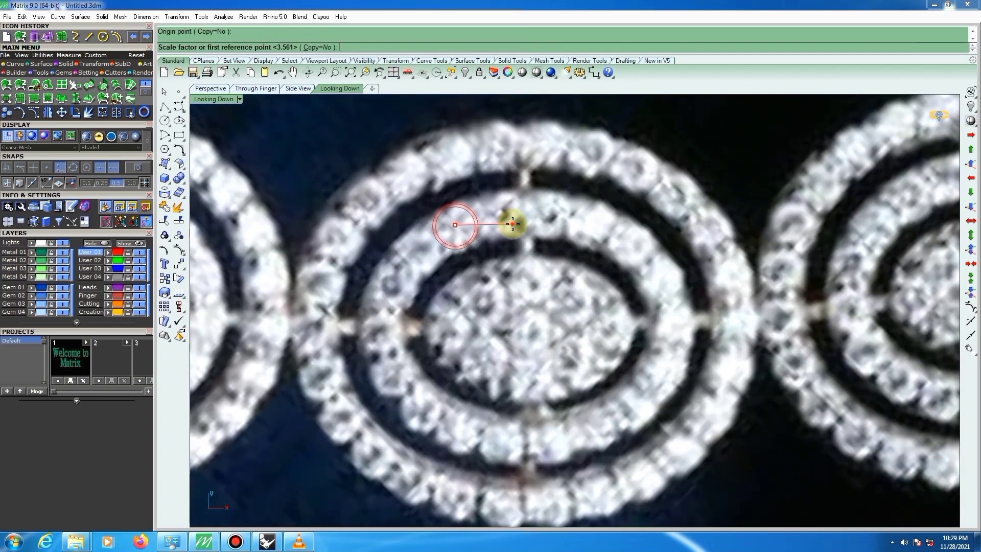
click(510, 220)
scroll(516, 222, up, 2)
click(518, 225)
scroll(453, 211, down, 8)
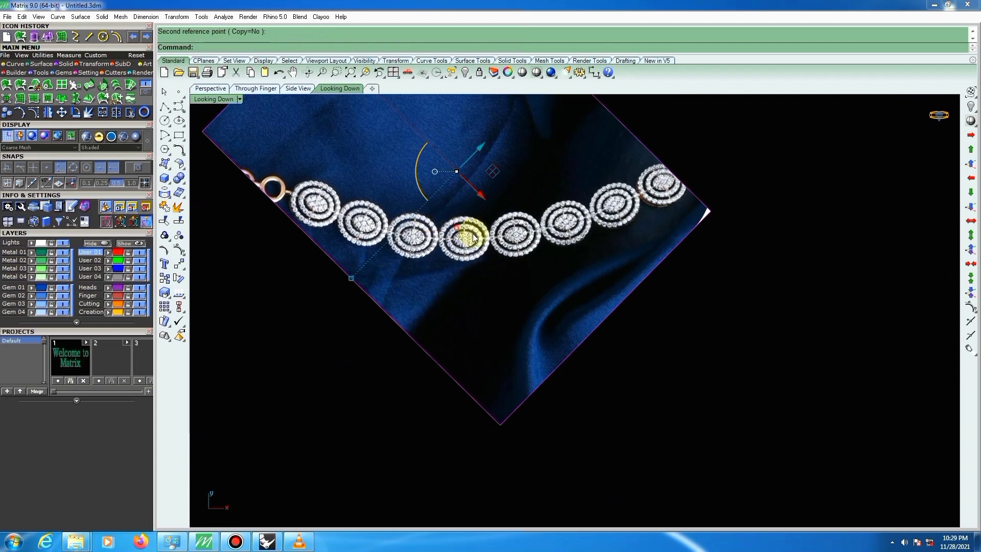
scroll(456, 228, up, 2)
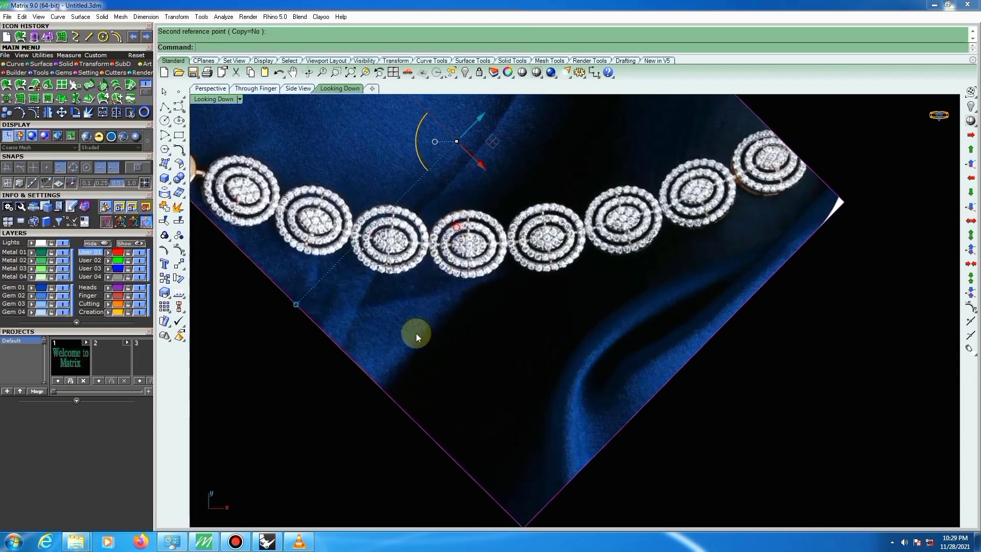
Select the necklace picture together with the grouped circles and move them clear of the grid along the positive X side.
drag(296, 416, 524, 184)
scroll(505, 221, down, 4)
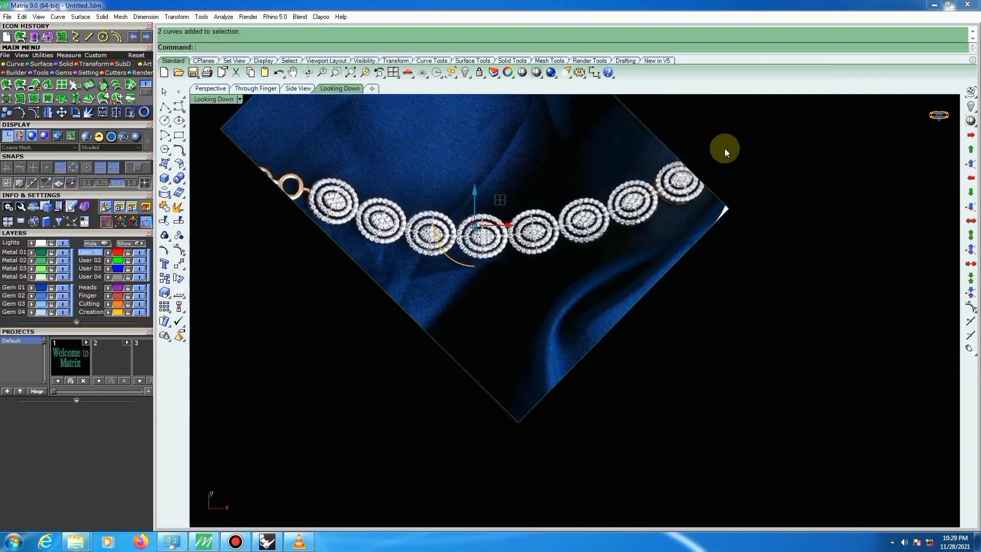
drag(750, 136, 406, 260)
scroll(434, 215, down, 3)
drag(449, 190, 511, 247)
click(511, 250)
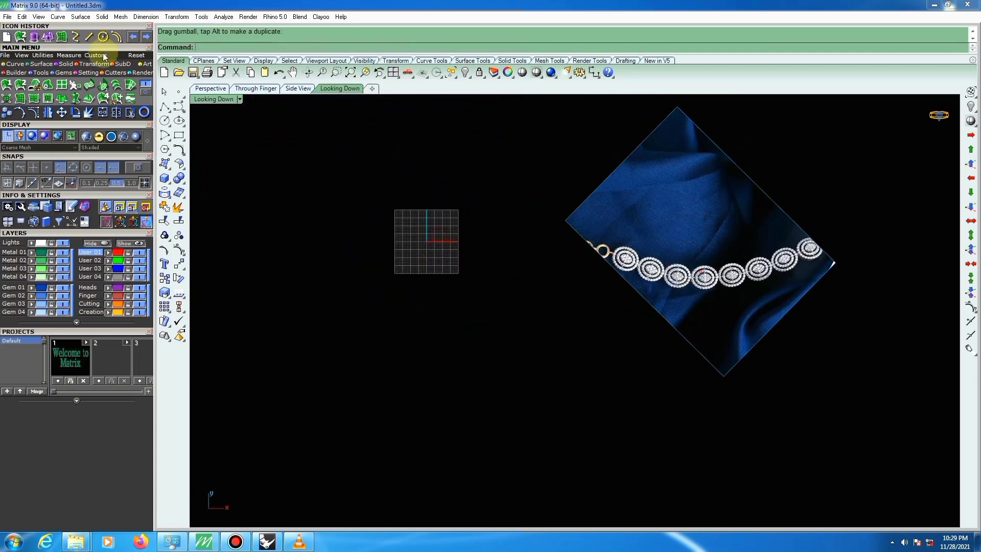
Draw a 115 mm diameter circle centred on the origin.
click(103, 37)
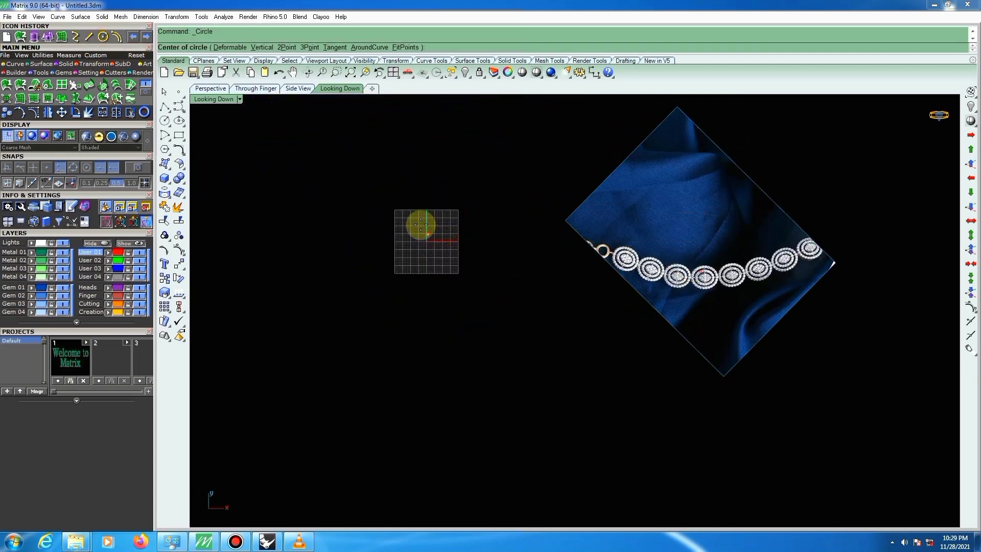
text(0)
key(Return)
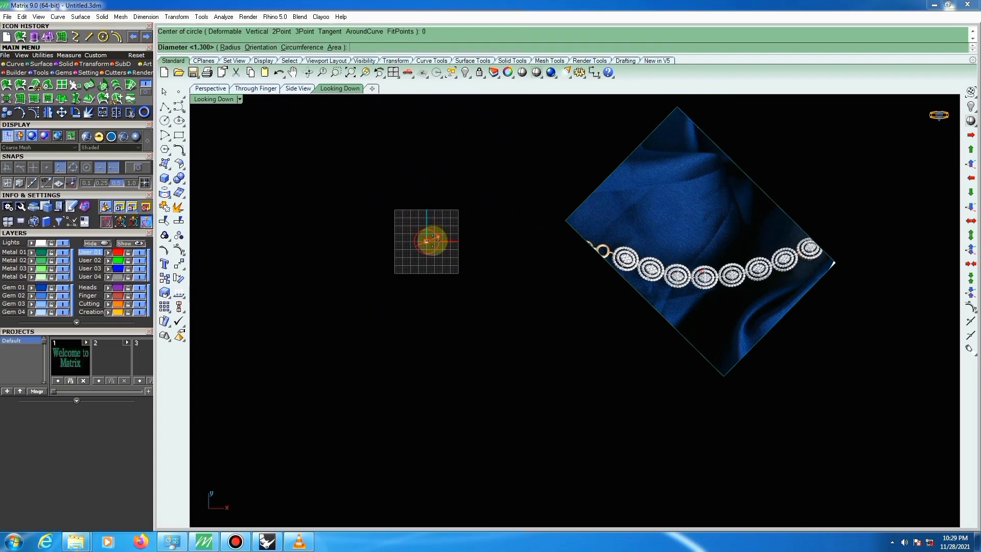
text(115)
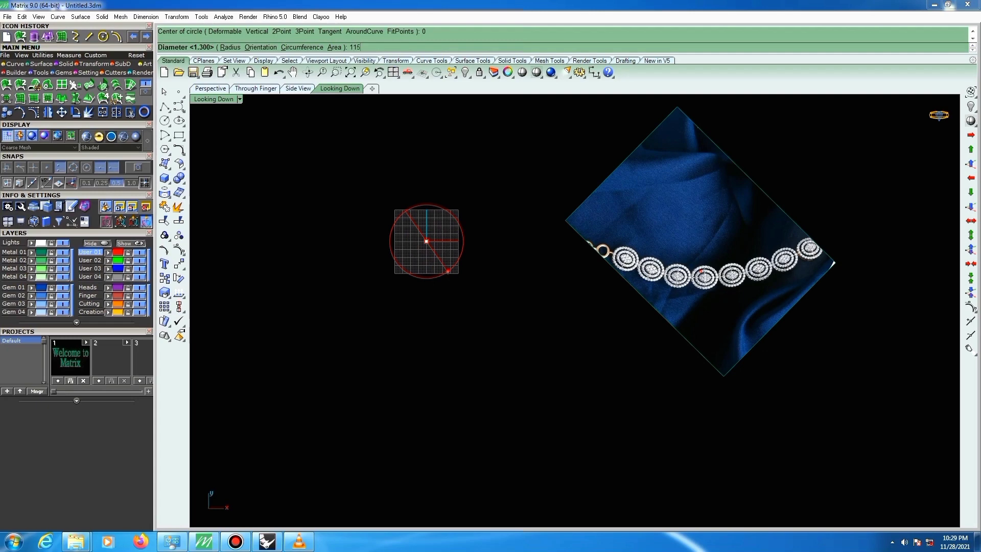
key(Return)
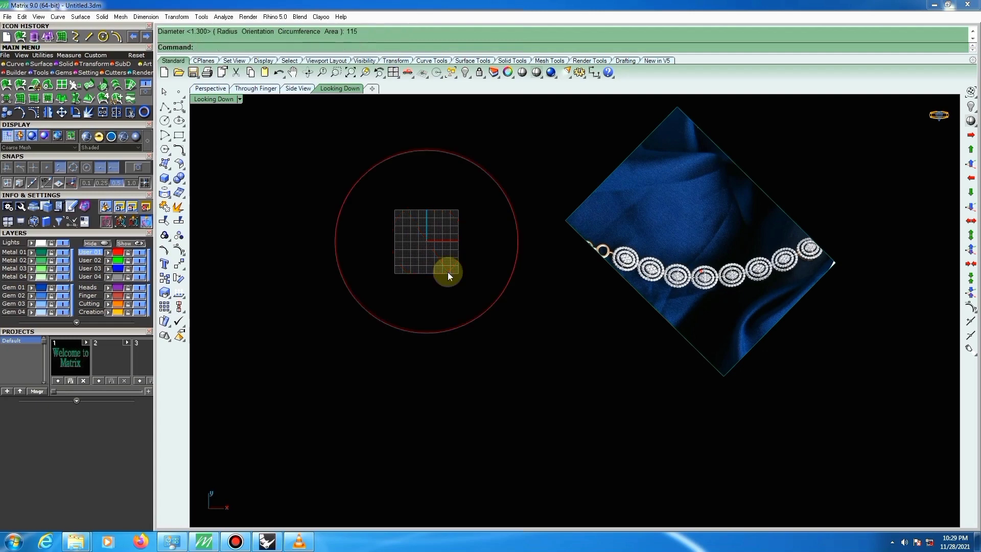
Assign the necklace picture to the User 04 layer and turn that layer off.
click(612, 197)
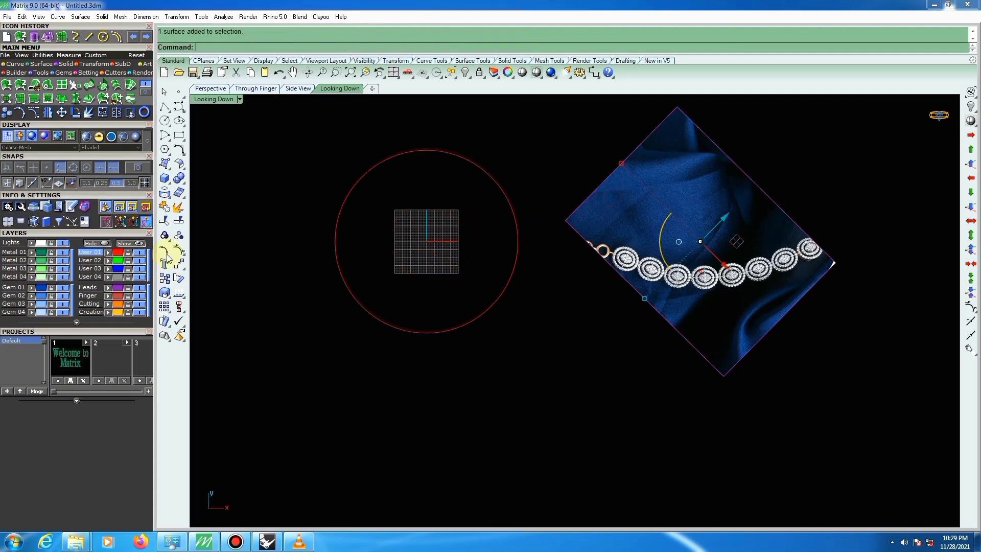
click(139, 277)
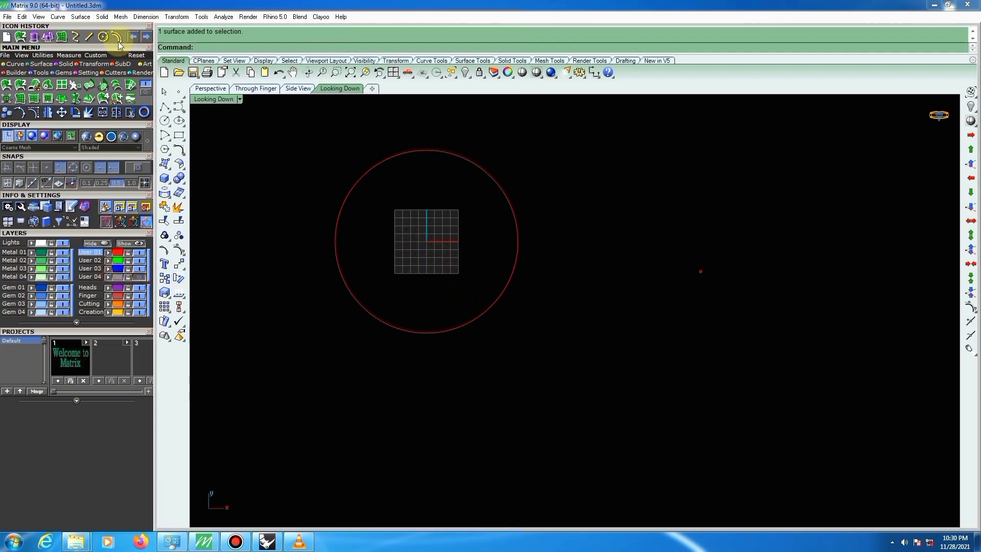
Draw a horizontal line through the origin with the BothSides option, extending past both sides of the 115 mm circle.
click(90, 36)
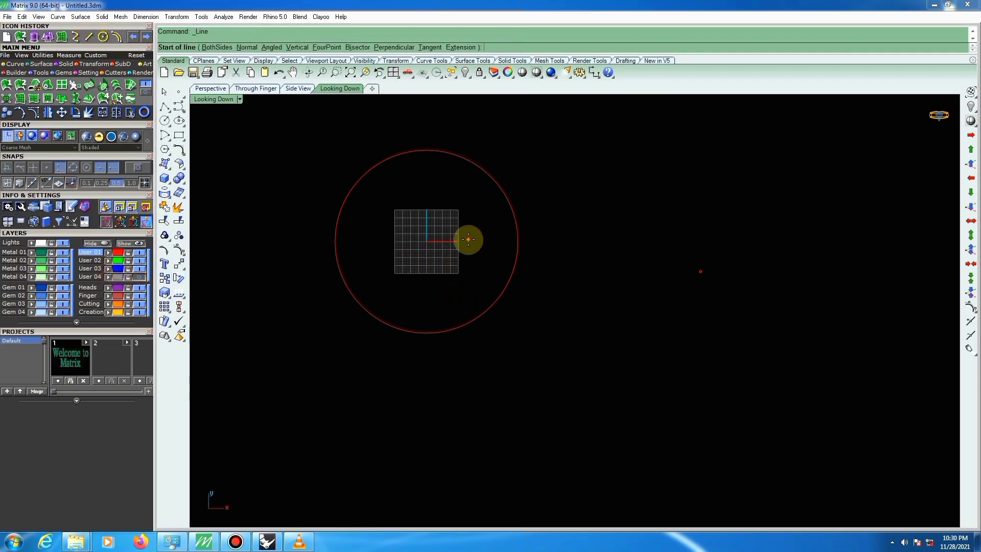
text(0)
key(Return)
right_drag(424, 233, 465, 246)
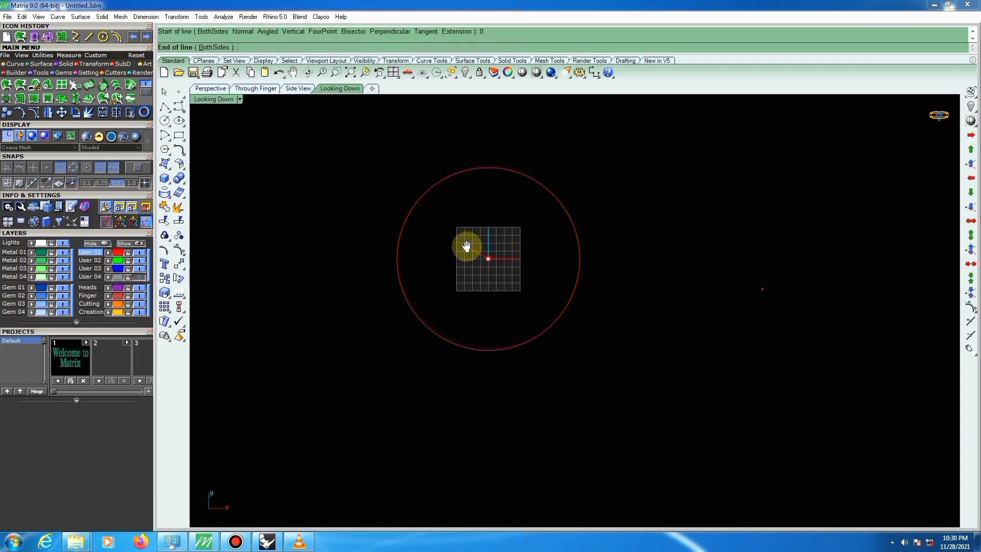
click(213, 47)
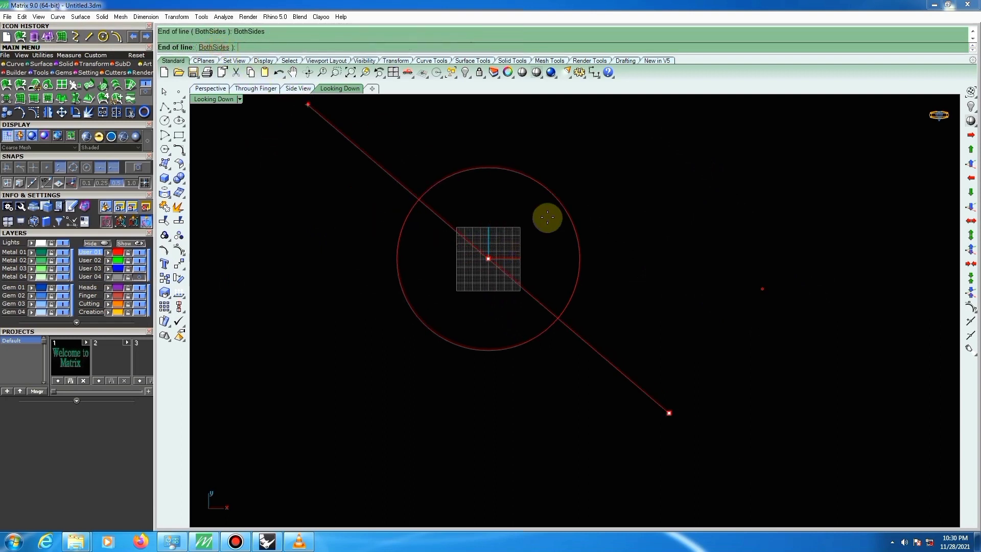
click(613, 246)
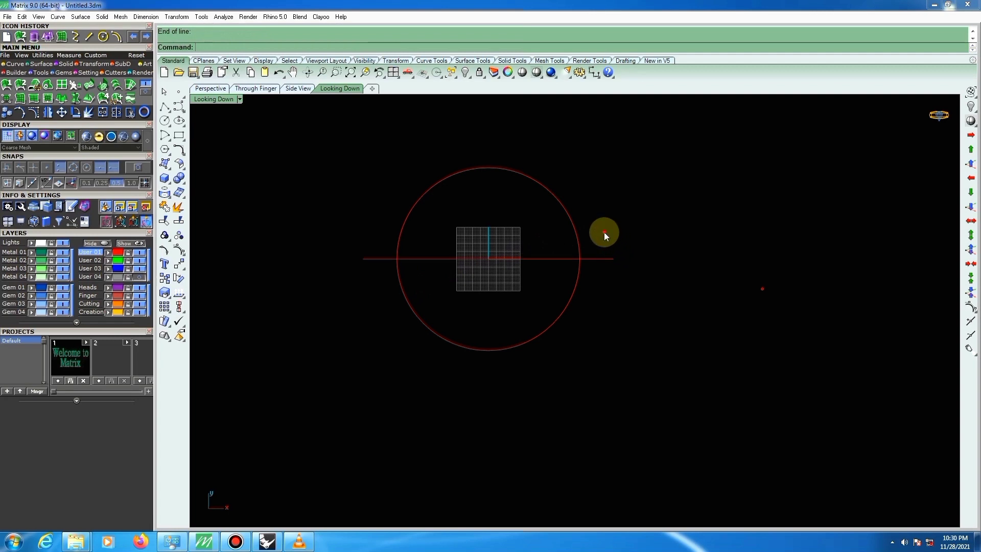
Trim away the upper half of the 115 mm circle at the horizontal line and delete that line.
drag(603, 232, 568, 284)
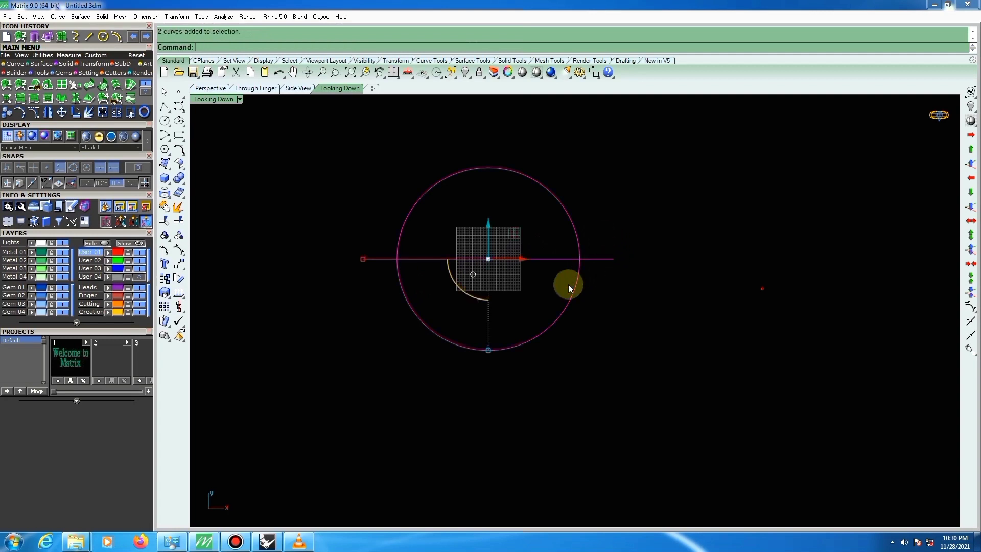
click(165, 221)
click(460, 176)
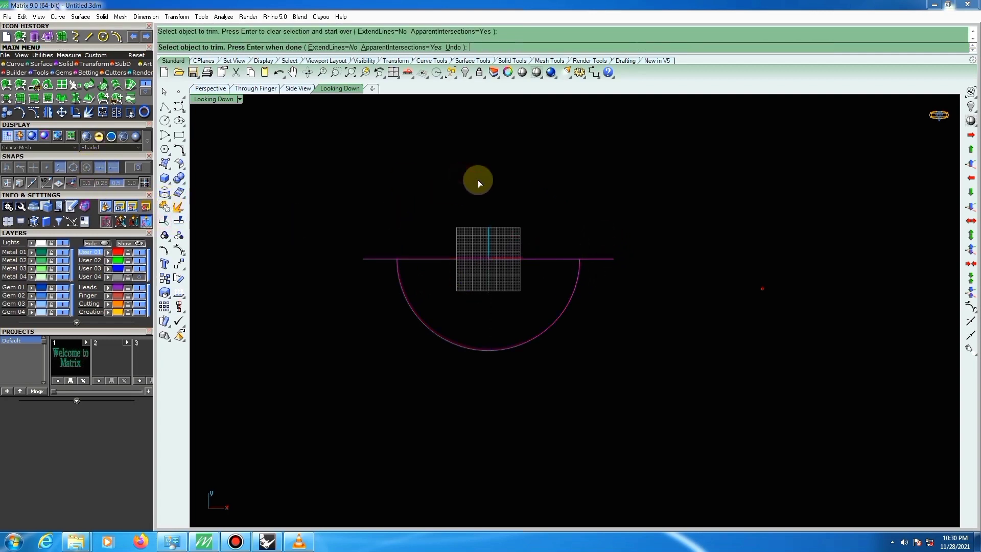
right_click(512, 176)
click(487, 238)
click(463, 260)
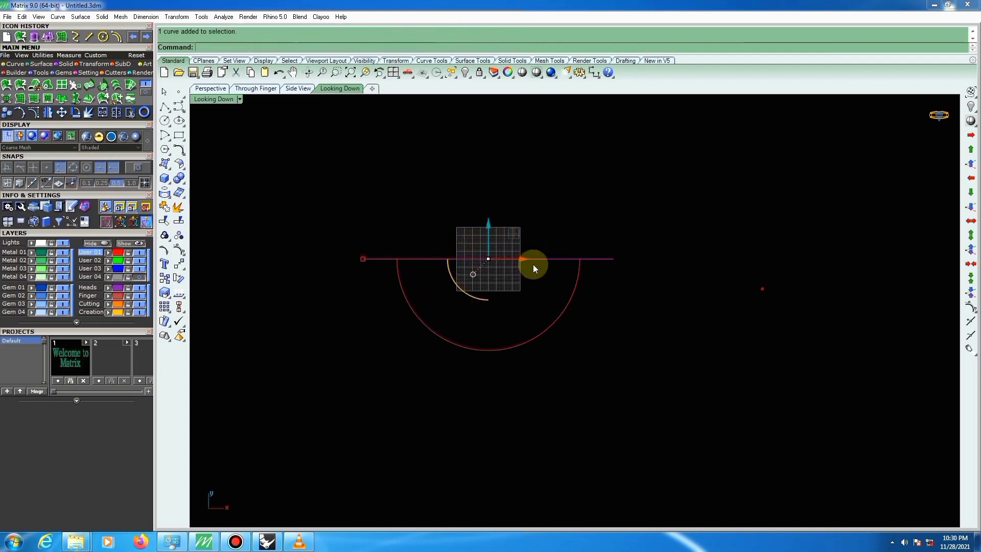
key(Delete)
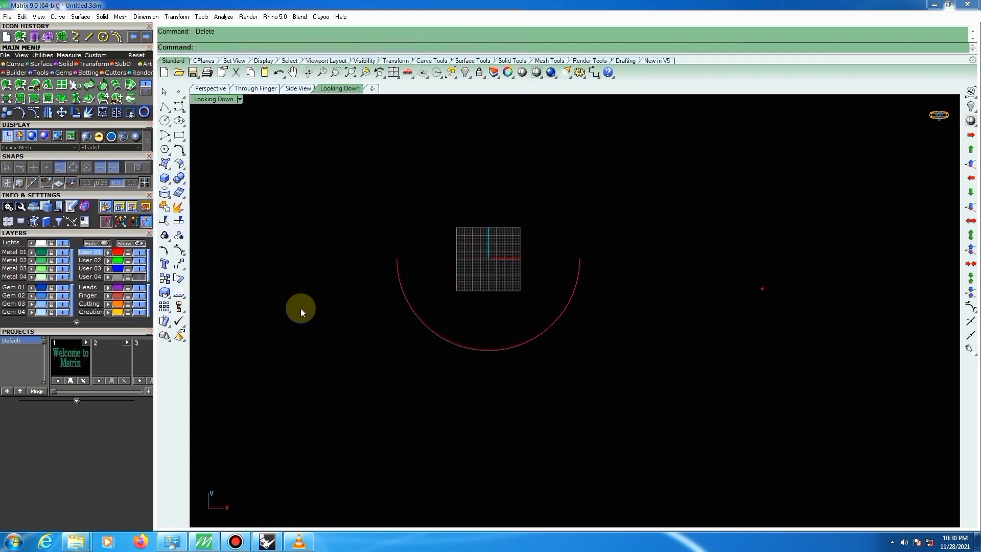
Draw a vertical line from the origin straight down past the lowest point of the half circle.
click(163, 108)
click(488, 259)
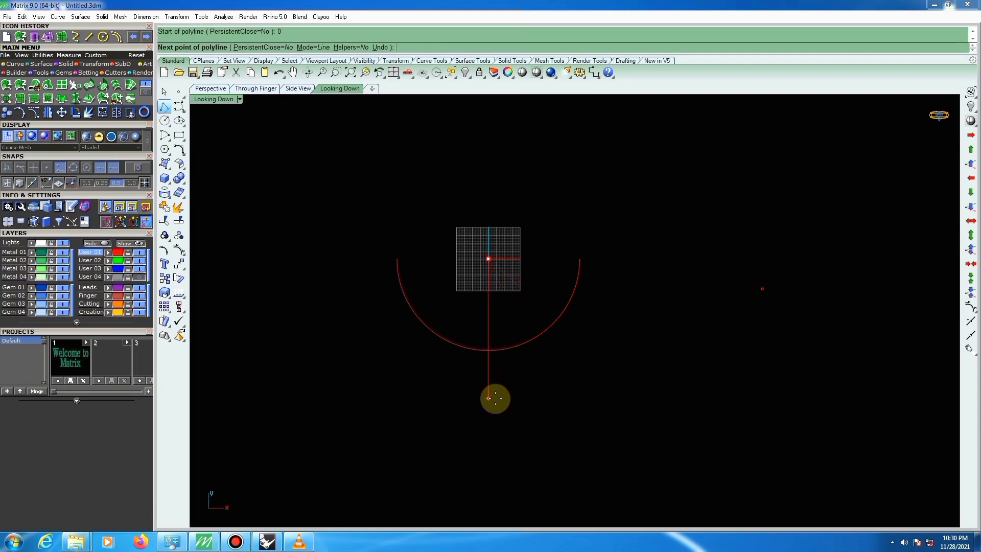
click(495, 398)
right_click(500, 397)
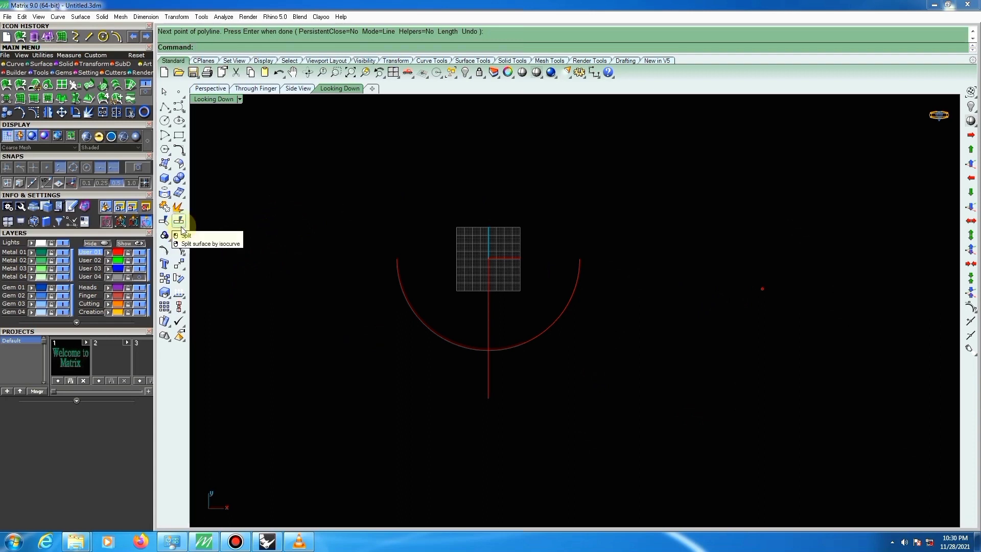
Turn on the User 04 layer and move the necklace picture so one oval link is centred on the vertical line below the arc.
click(136, 277)
mouse_move(789, 304)
mouse_down()
mouse_move(500, 380)
mouse_move(491, 342)
mouse_up()
scroll(494, 369, up, 5)
scroll(488, 350, up, 5)
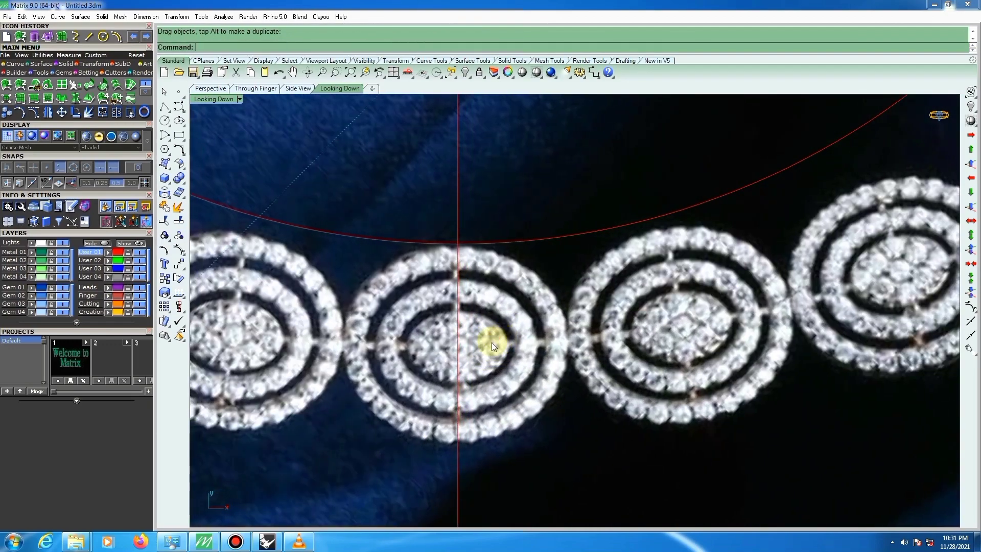
Rotate the necklace picture slightly clockwise about the centre link's middle with Copy=No, levelling the link on the vertical line.
click(177, 277)
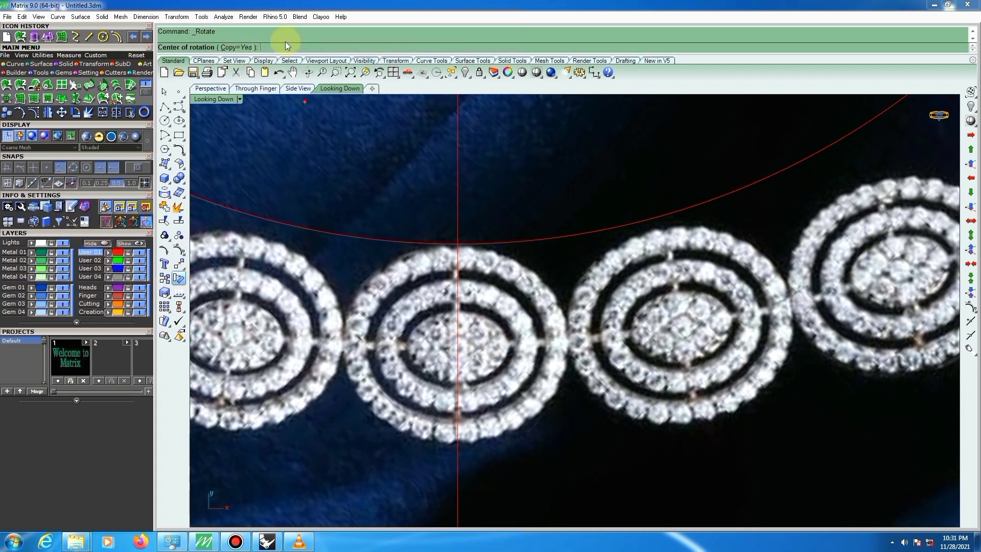
click(240, 46)
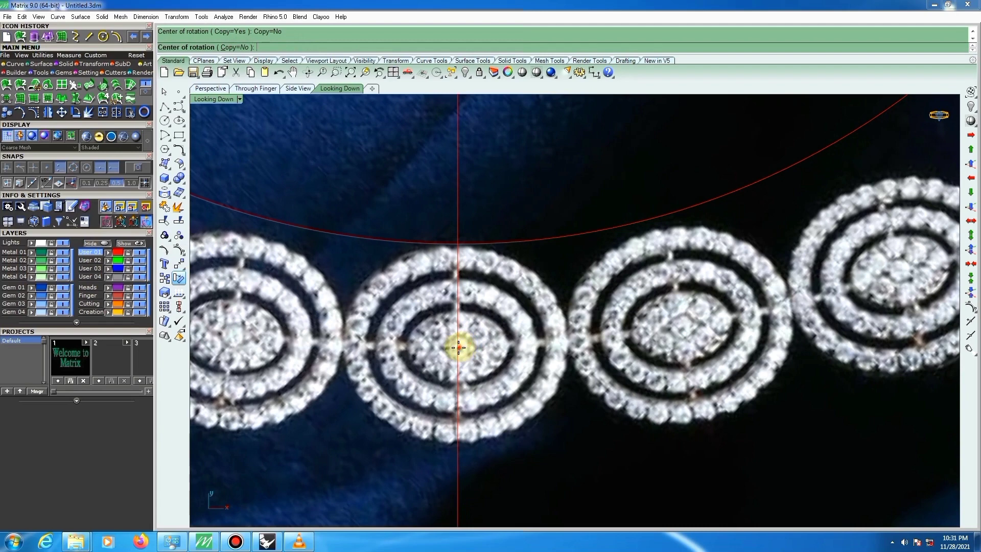
click(458, 347)
click(601, 225)
click(615, 217)
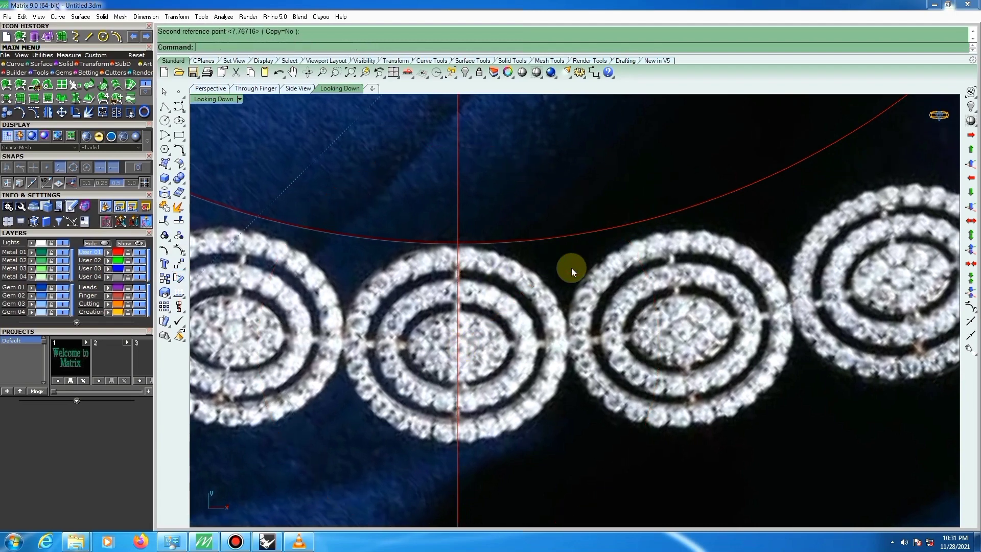
scroll(485, 301, down, 6)
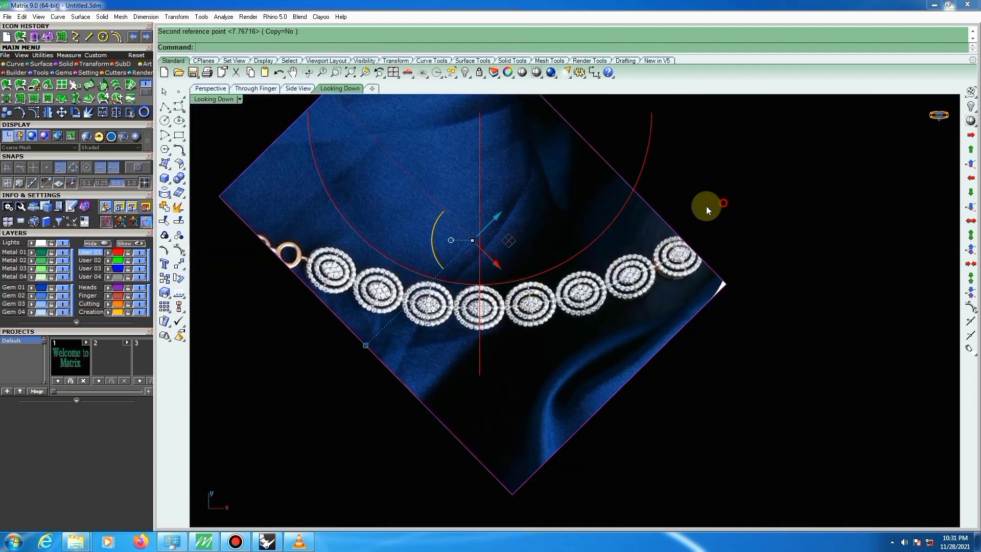
click(706, 206)
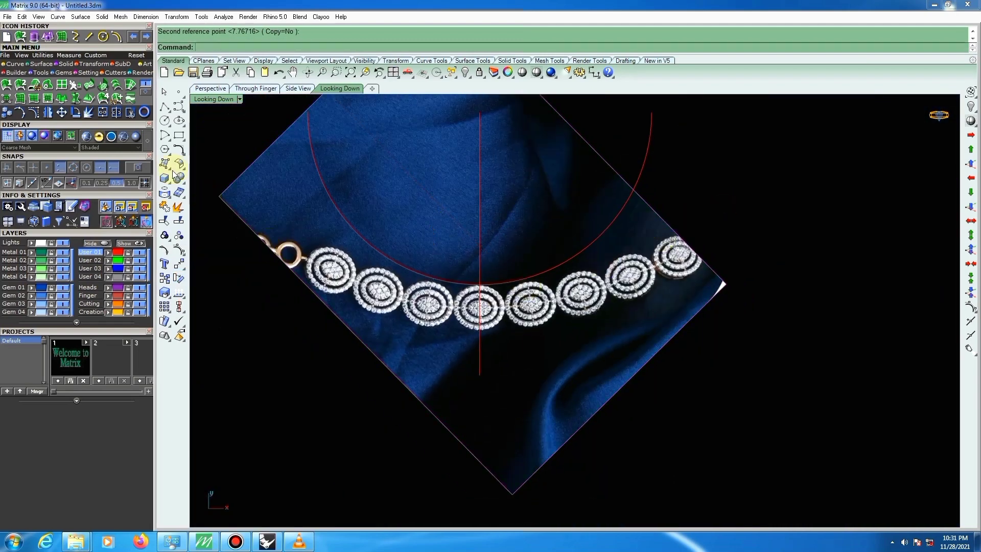
Draw a rectangle around the row of oval links and scale and shift it to fit closely around them.
click(178, 136)
click(272, 216)
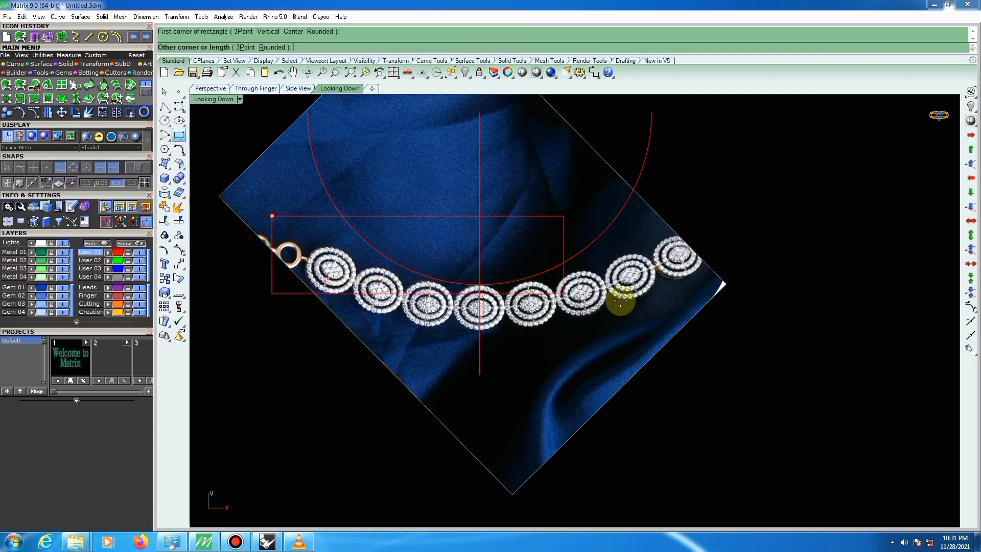
click(724, 341)
drag(749, 328, 715, 346)
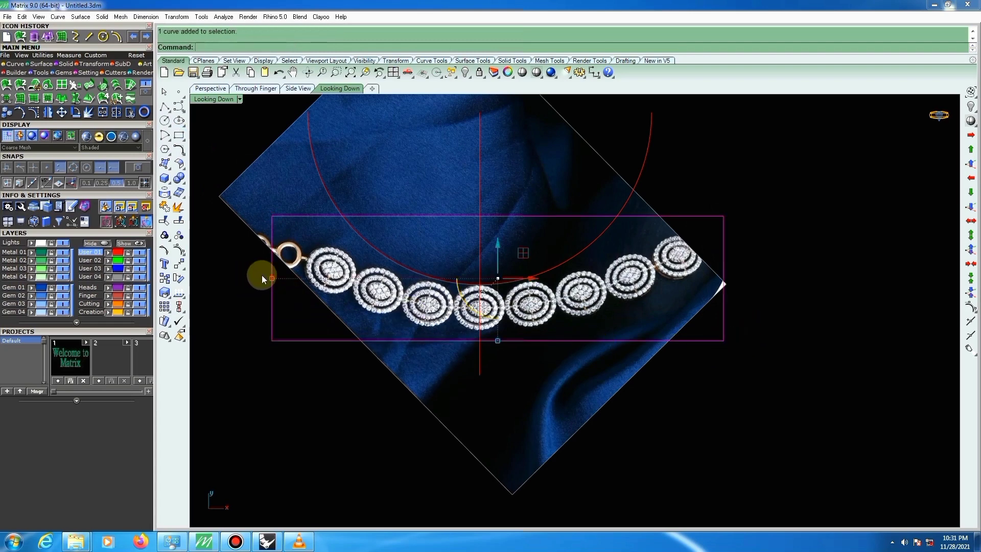
drag(274, 276, 304, 283)
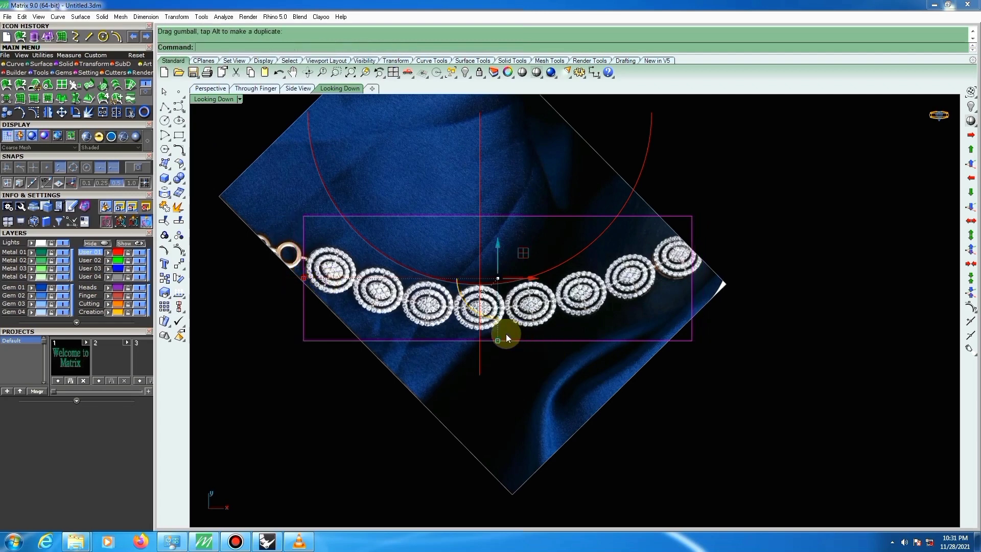
drag(499, 340, 499, 330)
drag(498, 249, 497, 254)
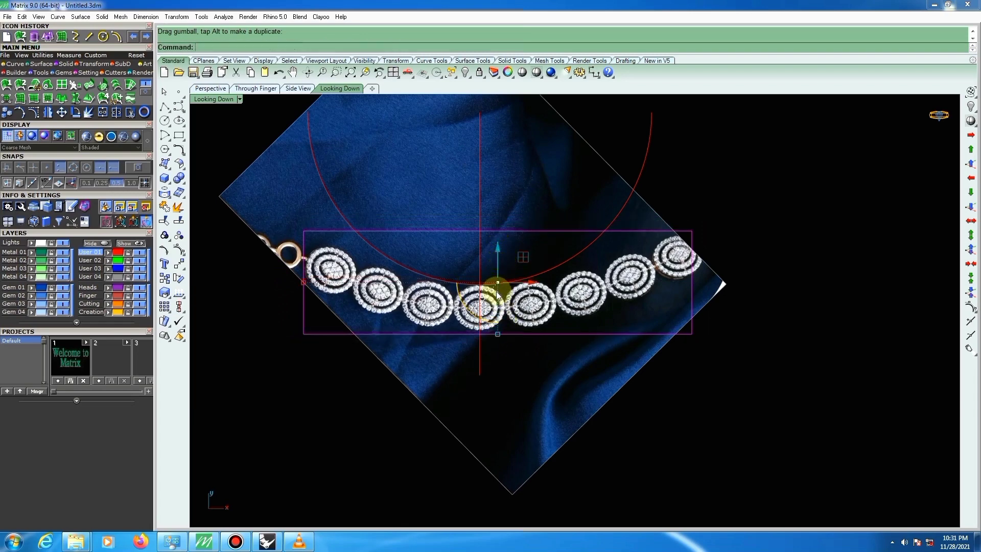
Trim away the parts of the necklace picture outside the rectangle and delete the rectangle.
click(164, 220)
click(297, 191)
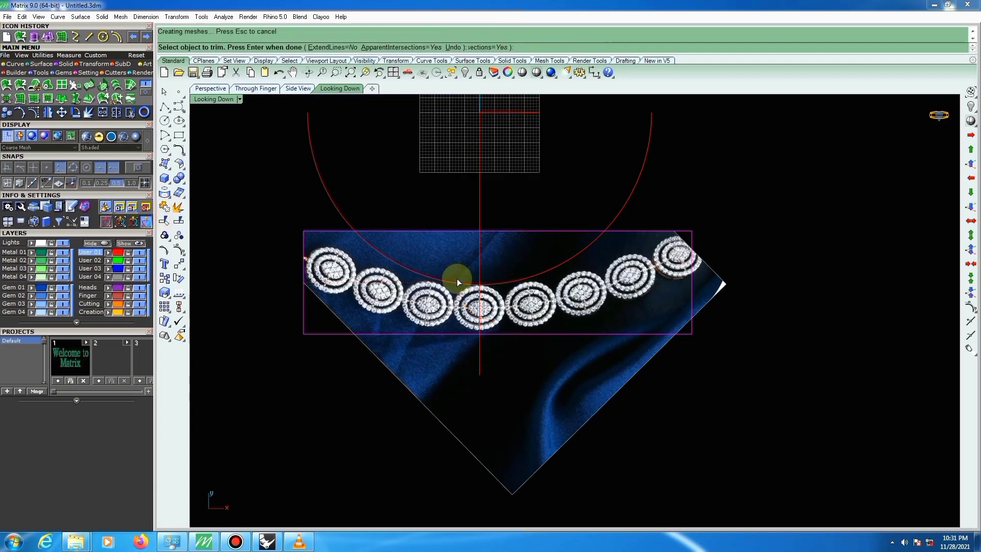
click(534, 393)
key(Return)
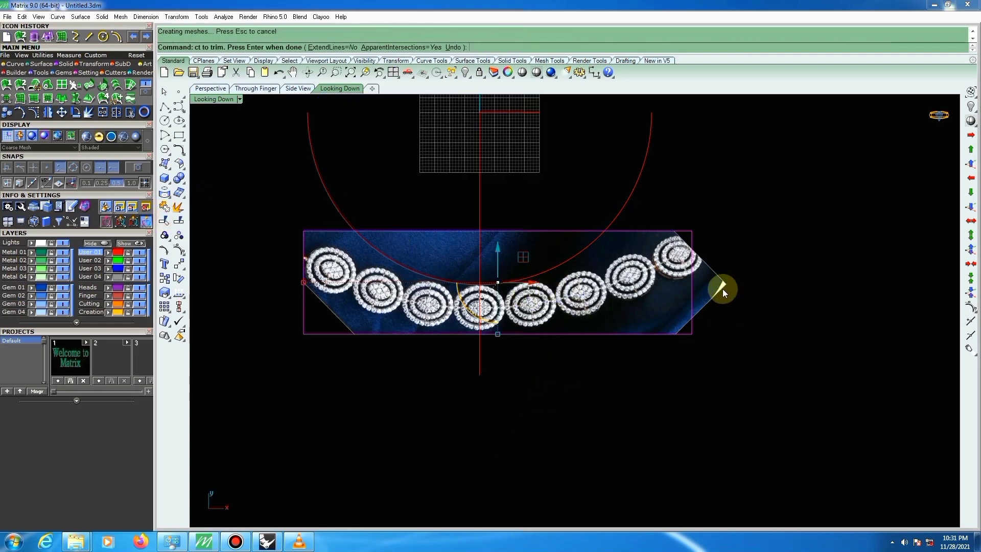
key(Return)
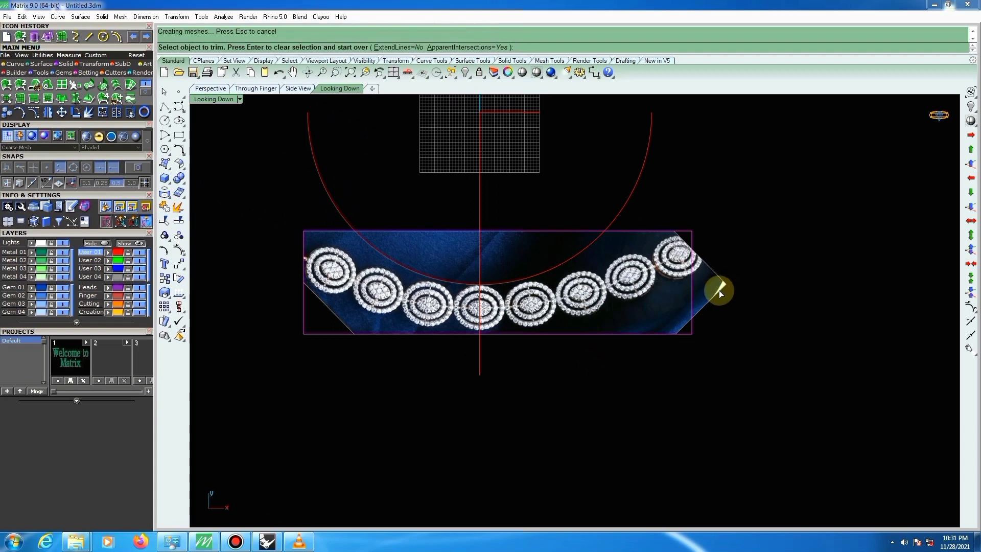
click(719, 290)
key(Return)
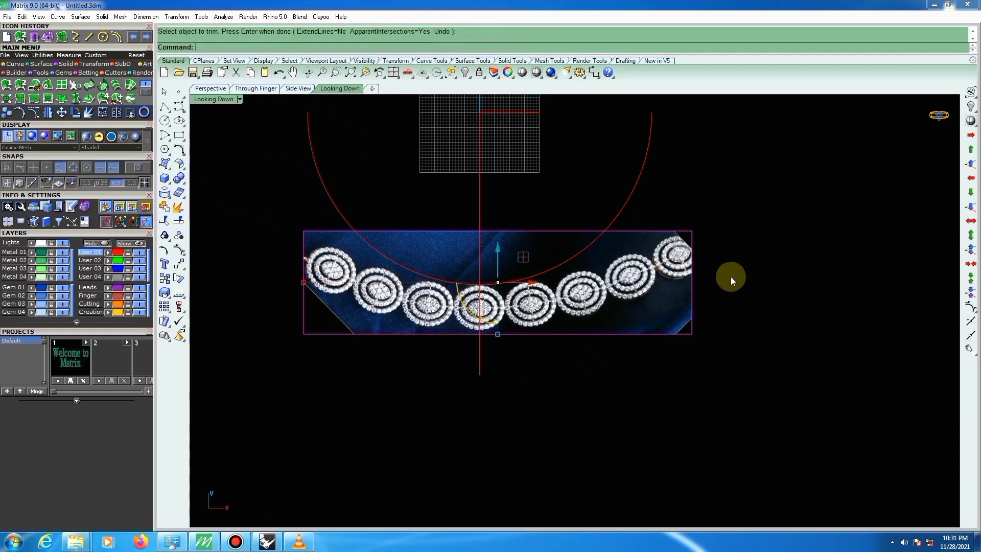
key(Delete)
Lock the User 04 layer that holds the trimmed necklace picture.
click(513, 317)
scroll(446, 323, down, 4)
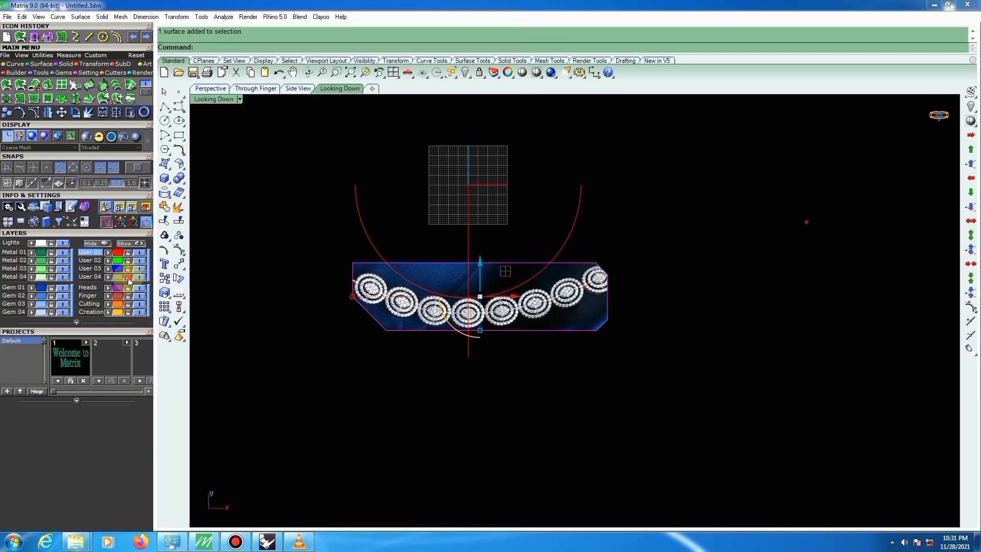
key(Escape)
scroll(475, 327, up, 3)
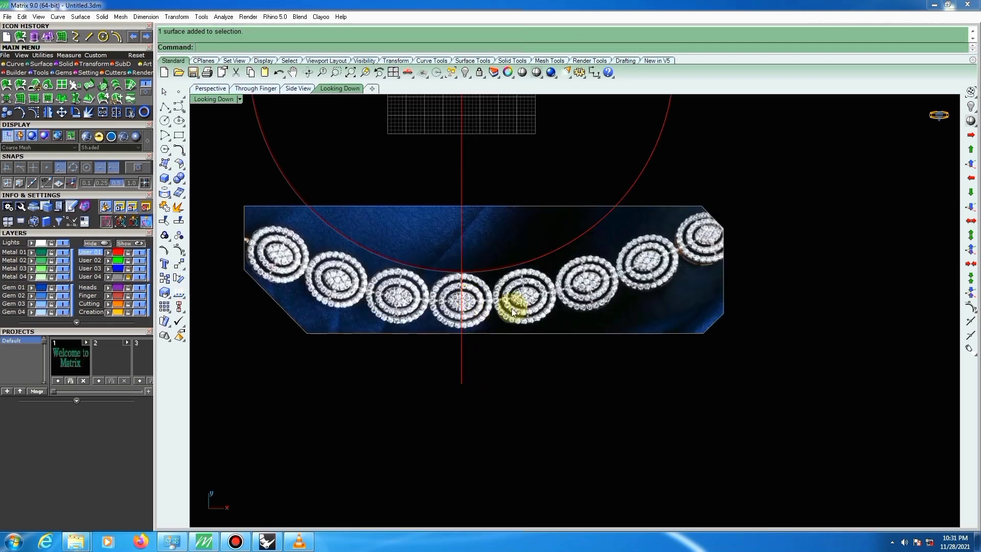
scroll(486, 309, up, 5)
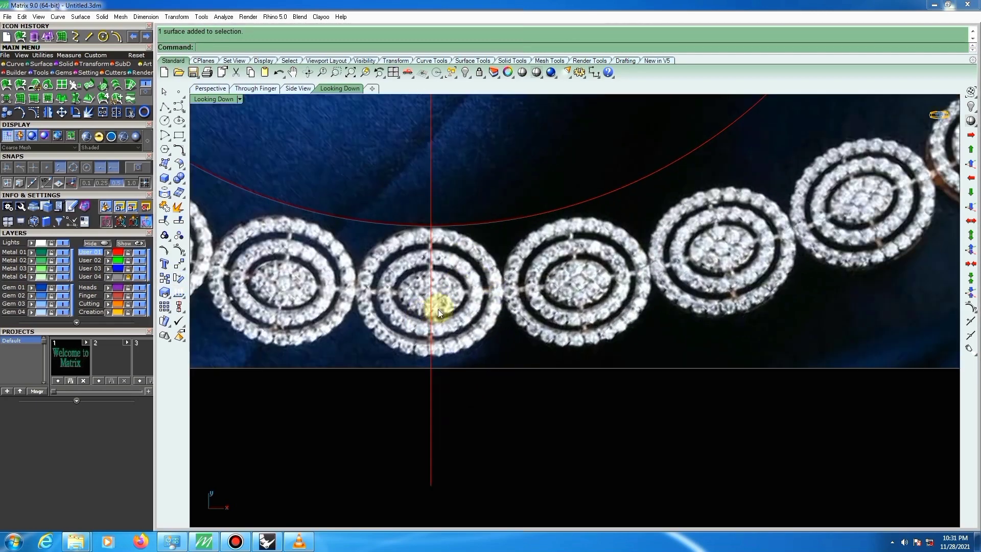
click(76, 37)
scroll(429, 265, up, 5)
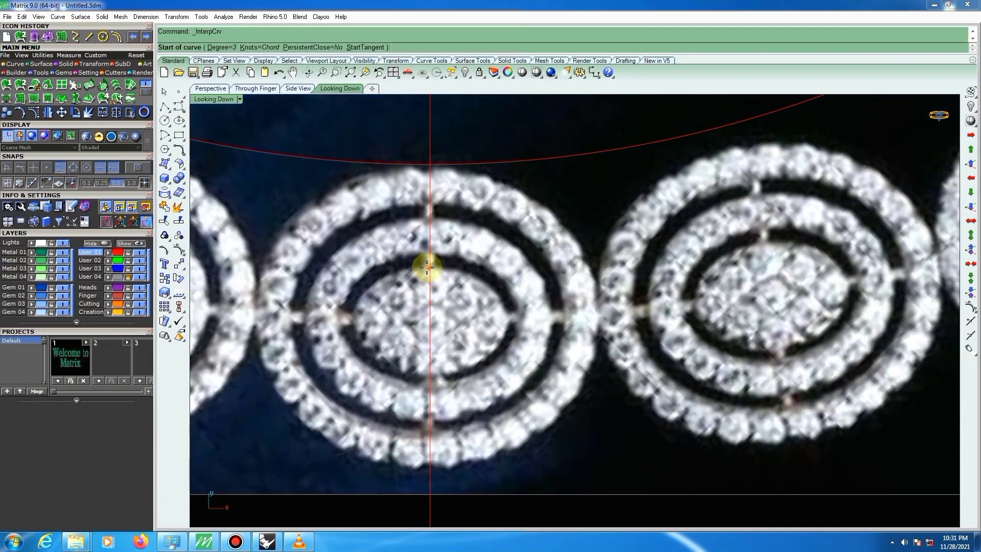
key(Escape)
scroll(427, 268, down, 6)
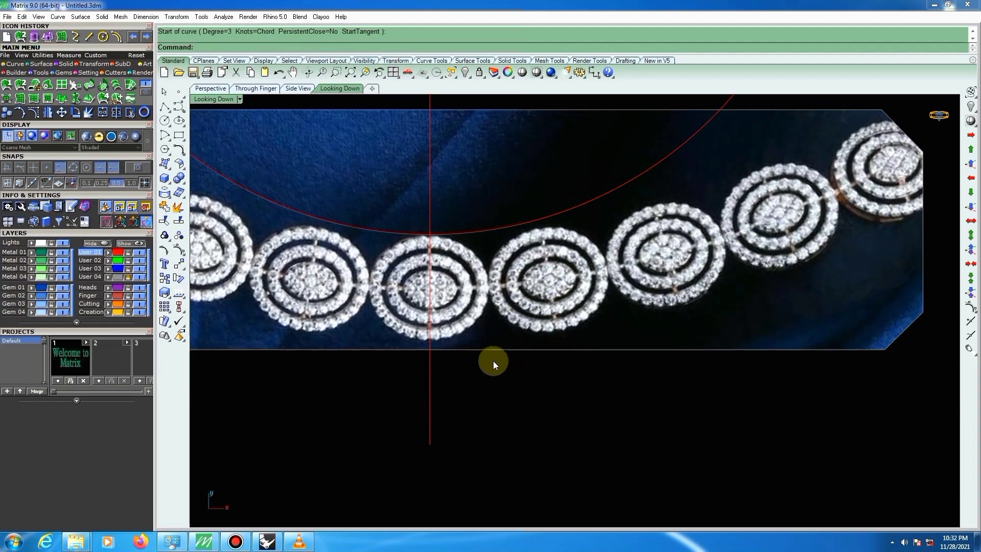
Assign the half circle and the vertical line to the User 02 layer and lock that layer.
scroll(486, 230, down, 3)
drag(484, 207, 422, 346)
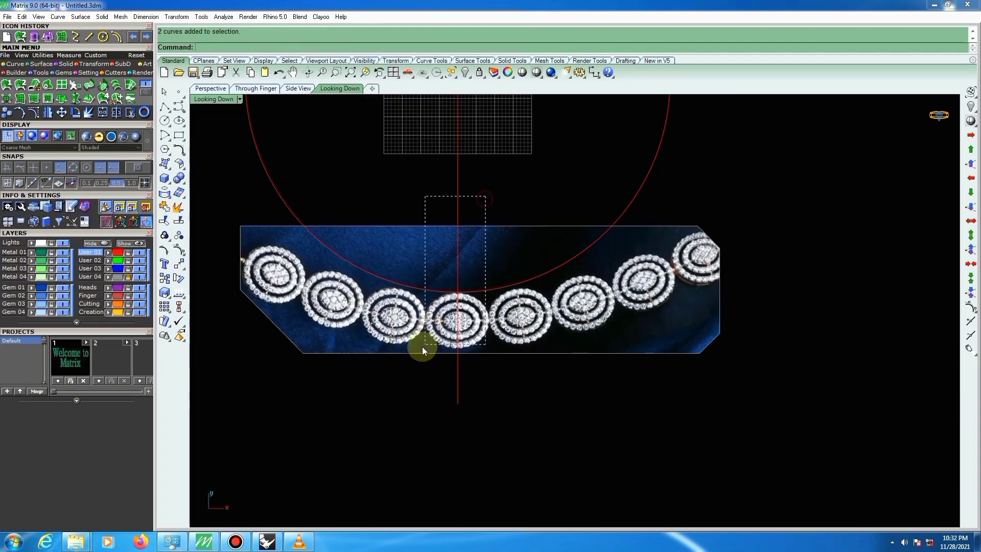
click(108, 261)
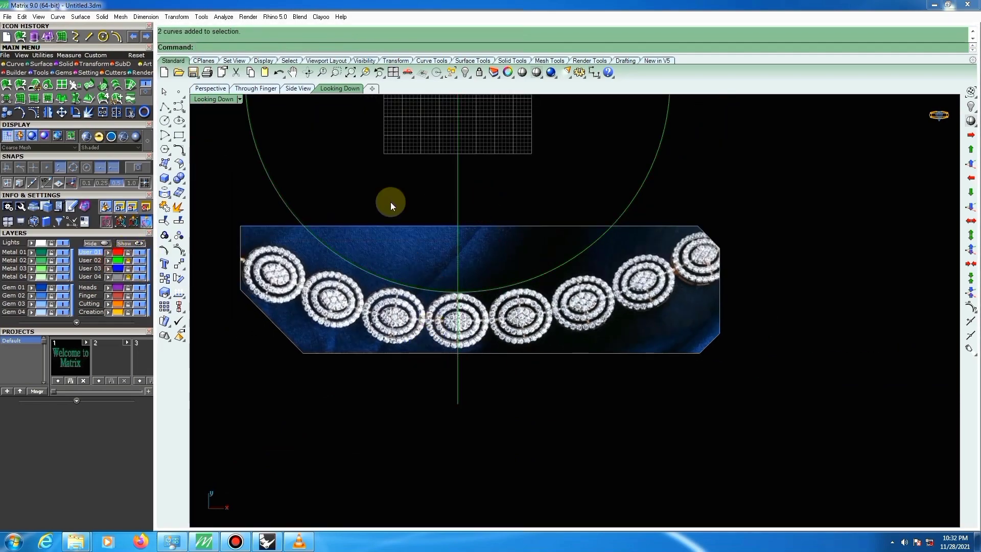
click(465, 294)
scroll(465, 295, up, 5)
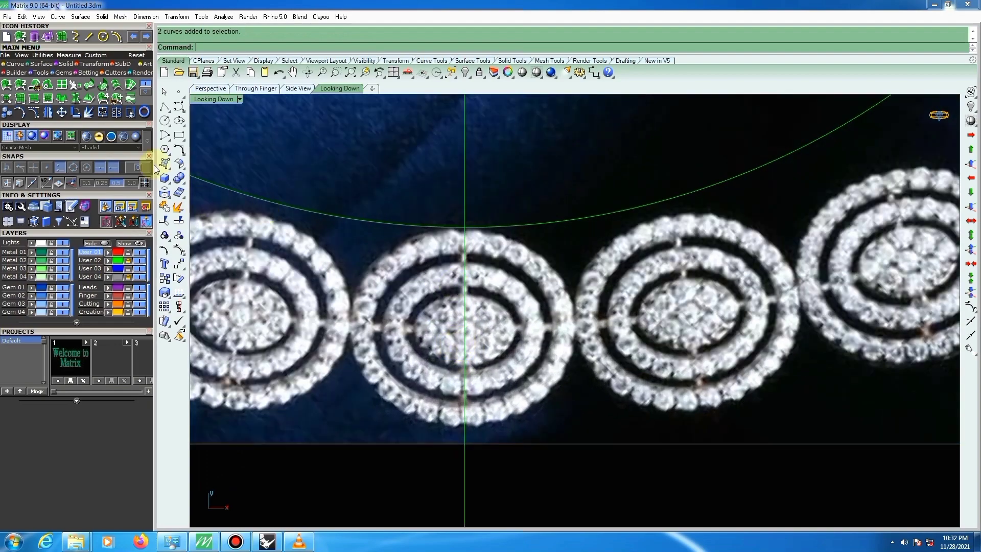
Make Metal 01 the current layer and trace the right half of the centre link's inner oval stone cluster with an interpolated curve.
click(15, 252)
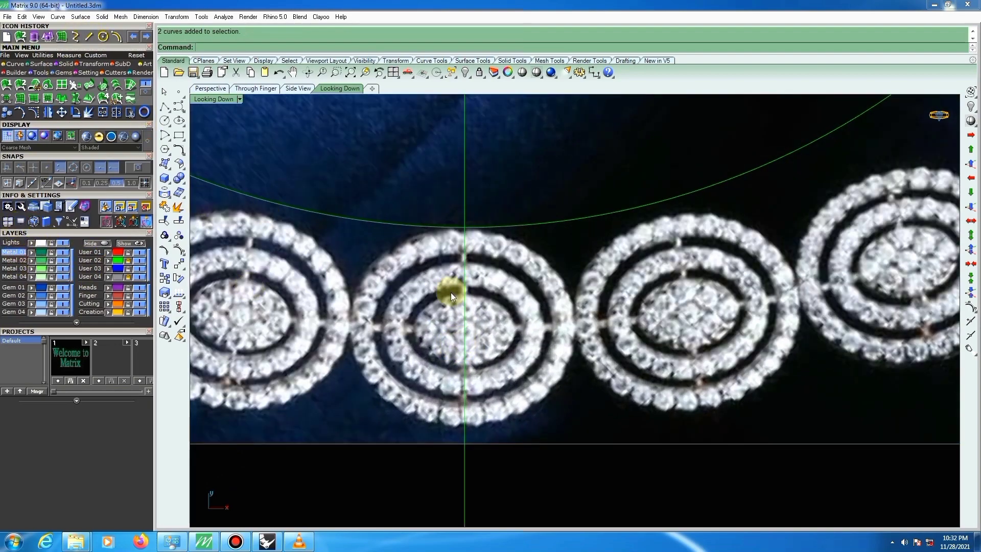
click(77, 36)
scroll(411, 314, up, 2)
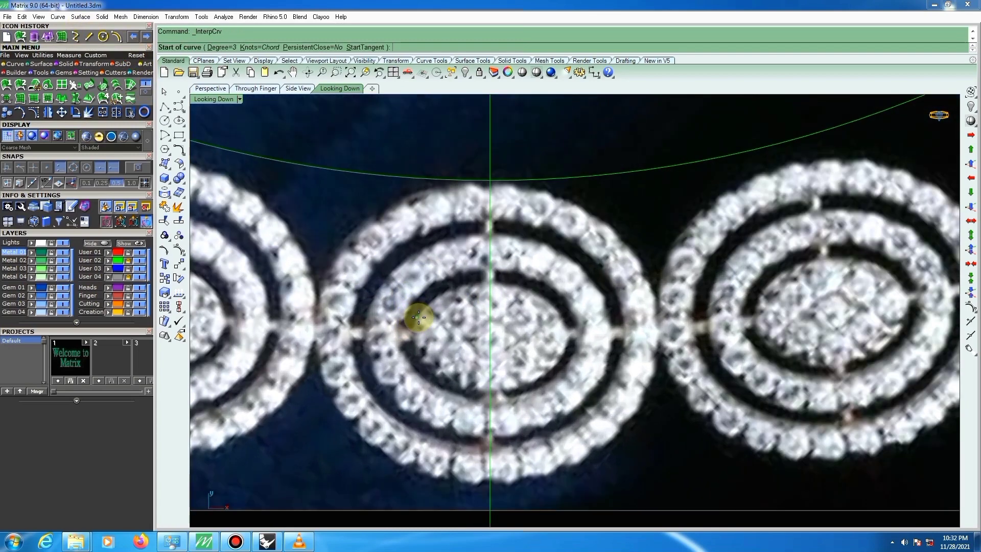
click(486, 284)
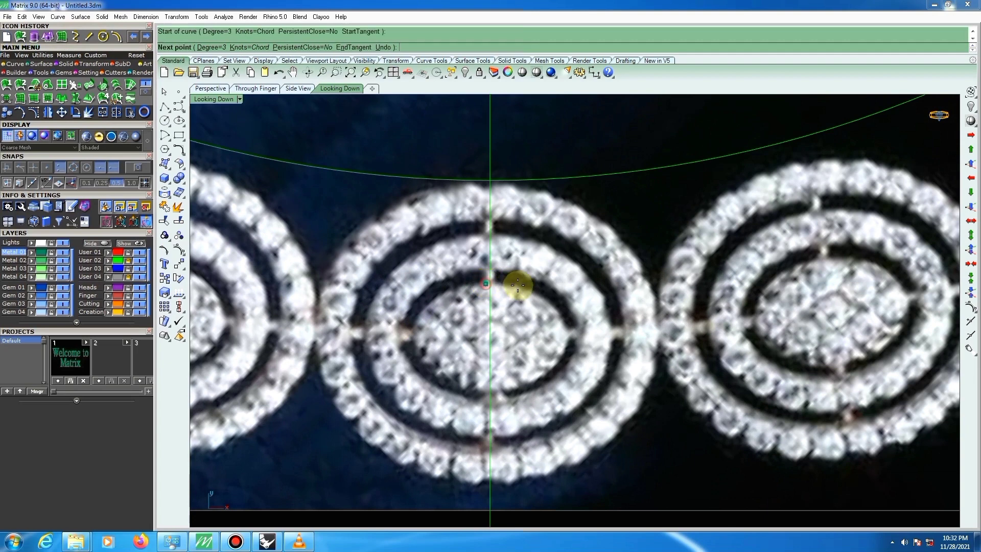
click(518, 287)
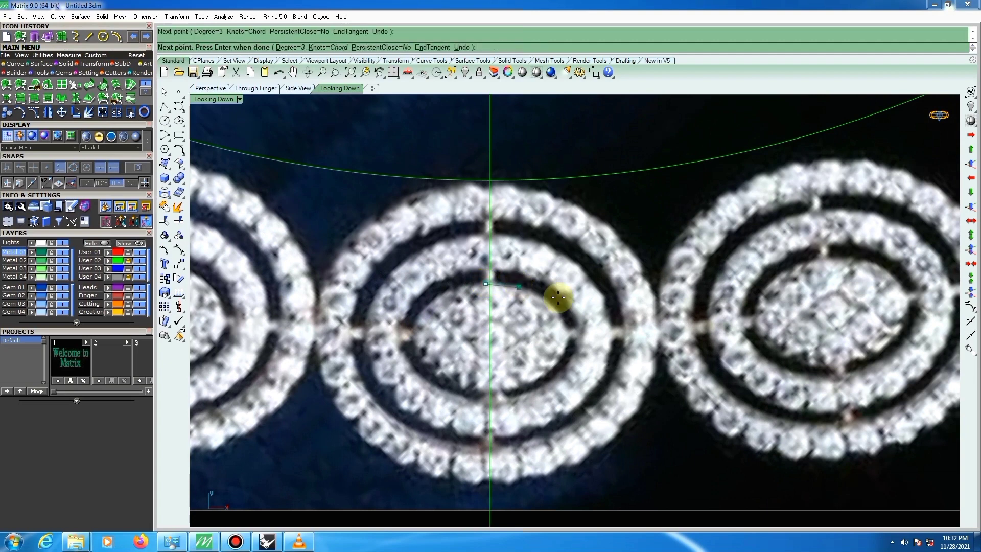
click(565, 323)
click(561, 361)
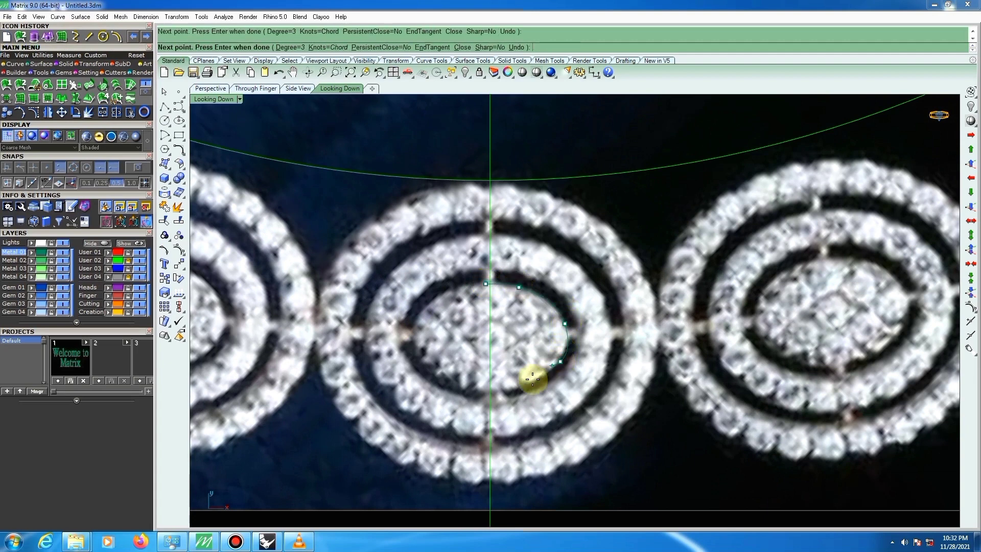
click(524, 384)
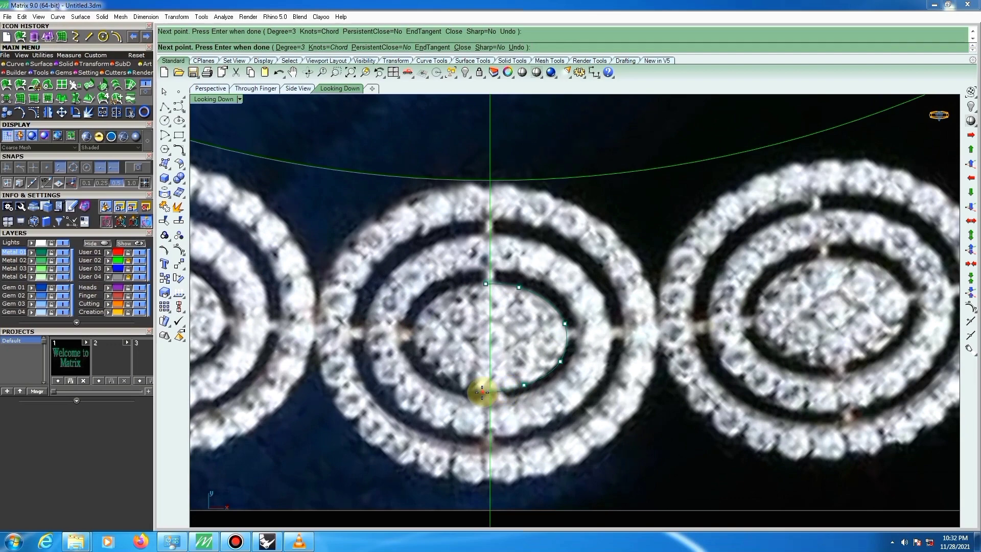
click(482, 392)
right_click(483, 392)
scroll(516, 341, down, 4)
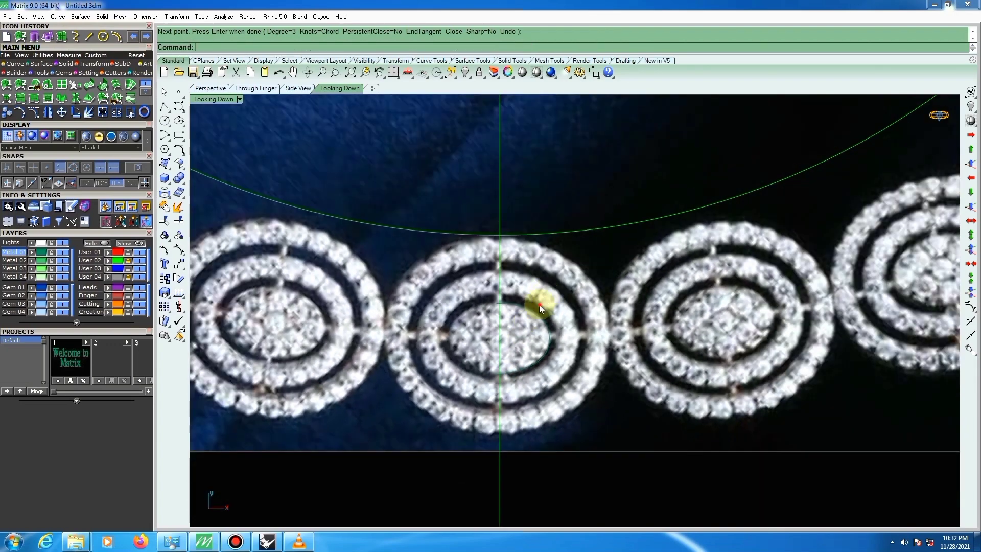
Show the half-oval curve's control points and nudge its lower points to follow the edge of the centre stone cluster.
click(539, 305)
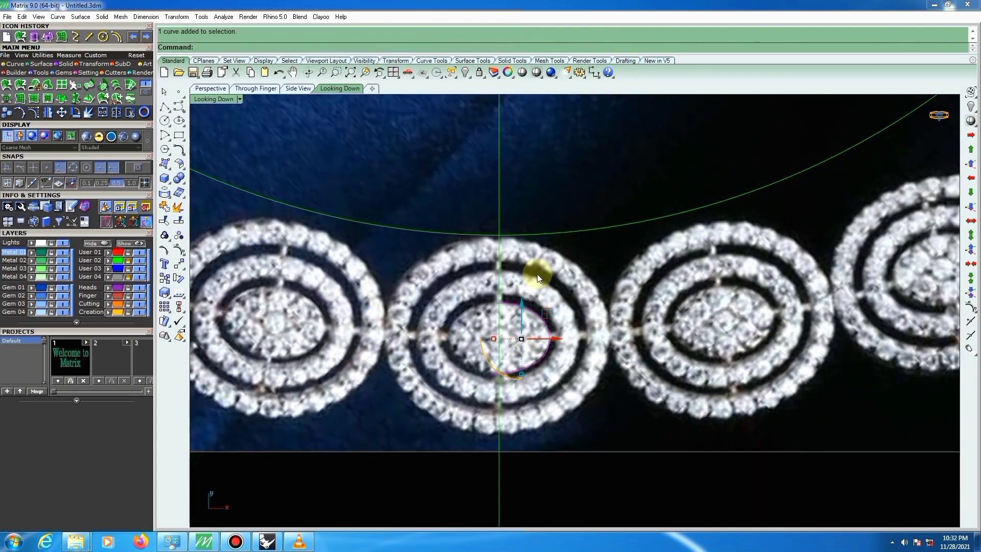
click(449, 282)
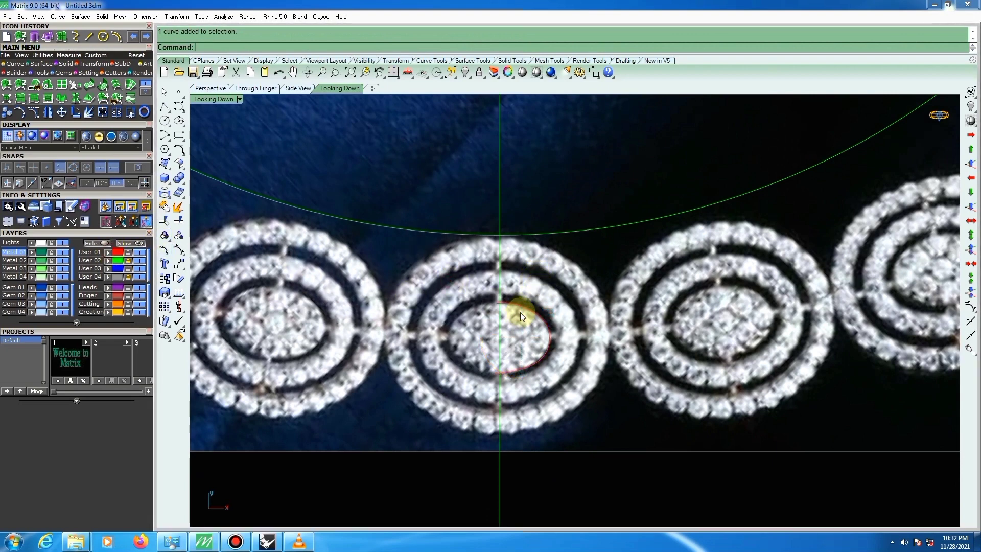
click(489, 335)
scroll(547, 353, up, 3)
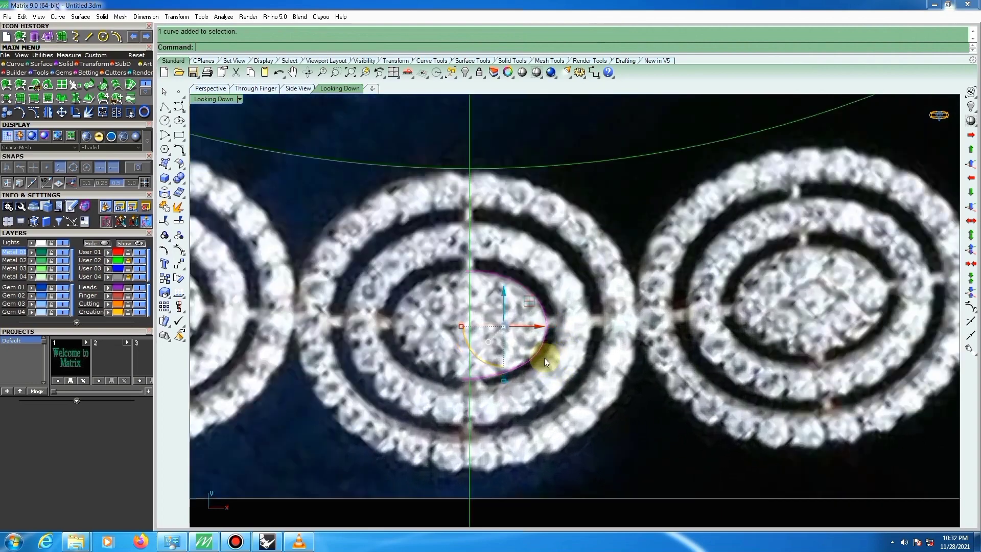
click(178, 250)
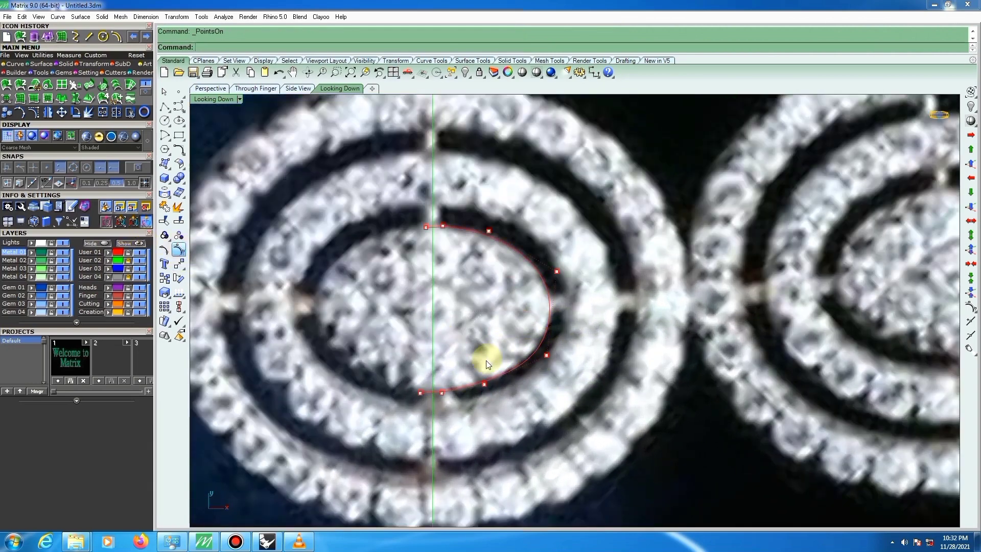
scroll(446, 348, up, 2)
drag(439, 342, 513, 414)
scroll(479, 385, up, 2)
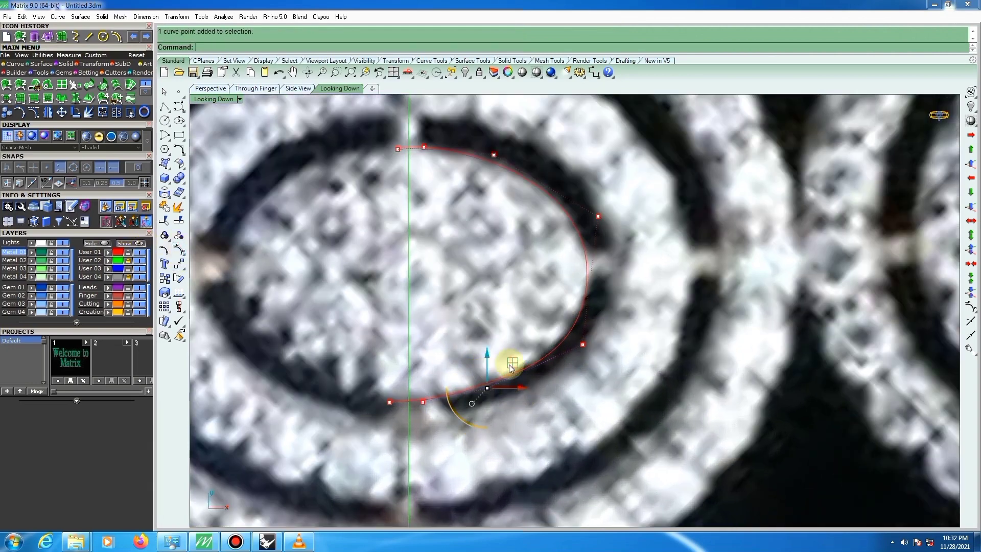
drag(509, 363, 509, 367)
drag(509, 366, 501, 362)
scroll(480, 365, down, 4)
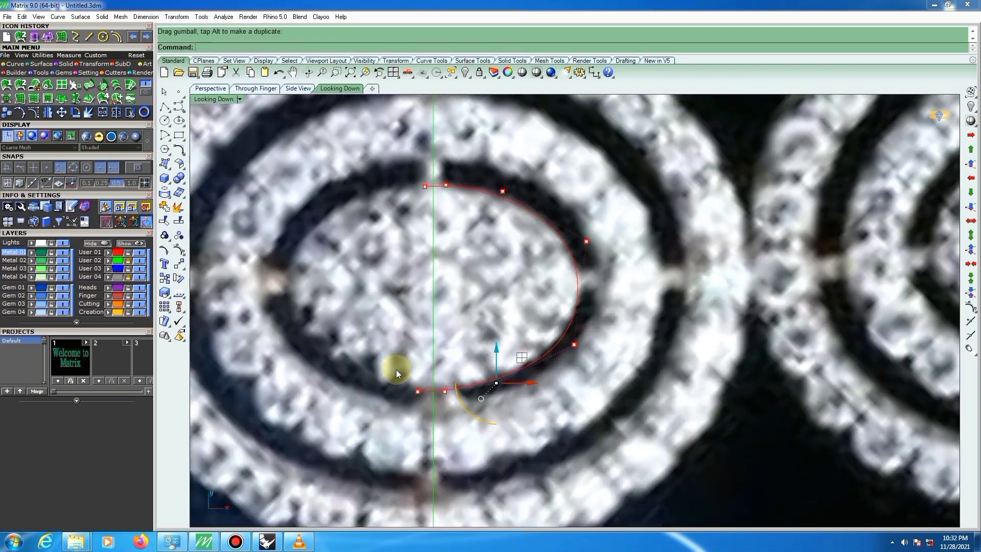
mouse_move(397, 369)
mouse_down()
mouse_move(430, 394)
mouse_move(416, 368)
mouse_up()
scroll(423, 390, up, 2)
Nudge the half oval's upper-right control point and level the top point with the curve's end to fit the stone cluster.
scroll(580, 295, down, 5)
scroll(520, 272, up, 4)
drag(514, 272, 550, 318)
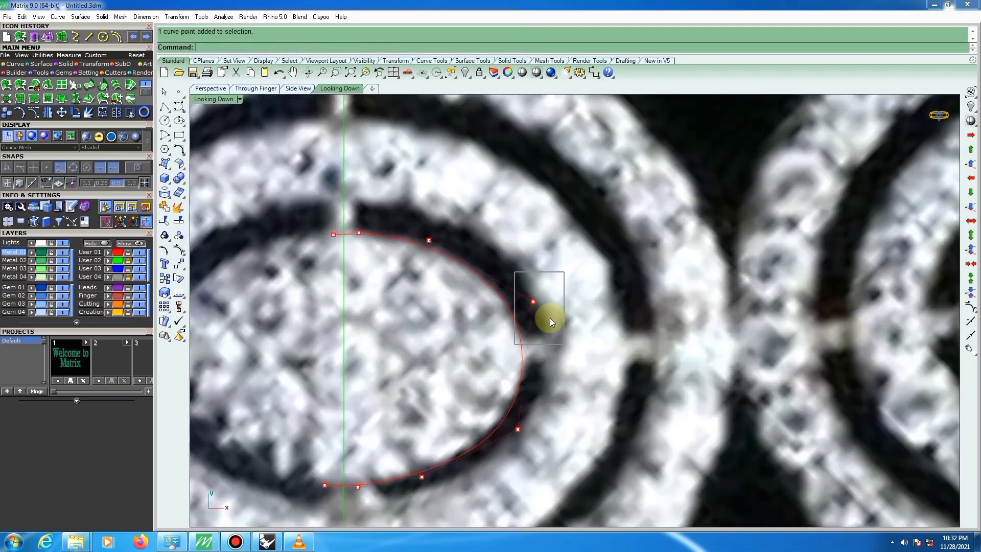
drag(533, 275, 533, 272)
click(572, 234)
scroll(460, 248, down, 3)
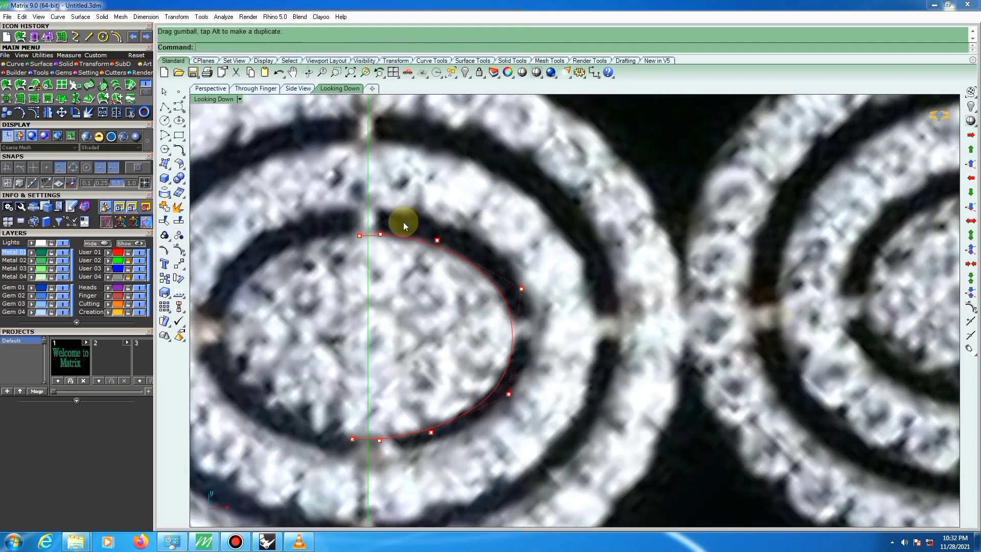
scroll(402, 221, up, 4)
drag(417, 230, 482, 224)
scroll(344, 227, up, 2)
click(375, 243)
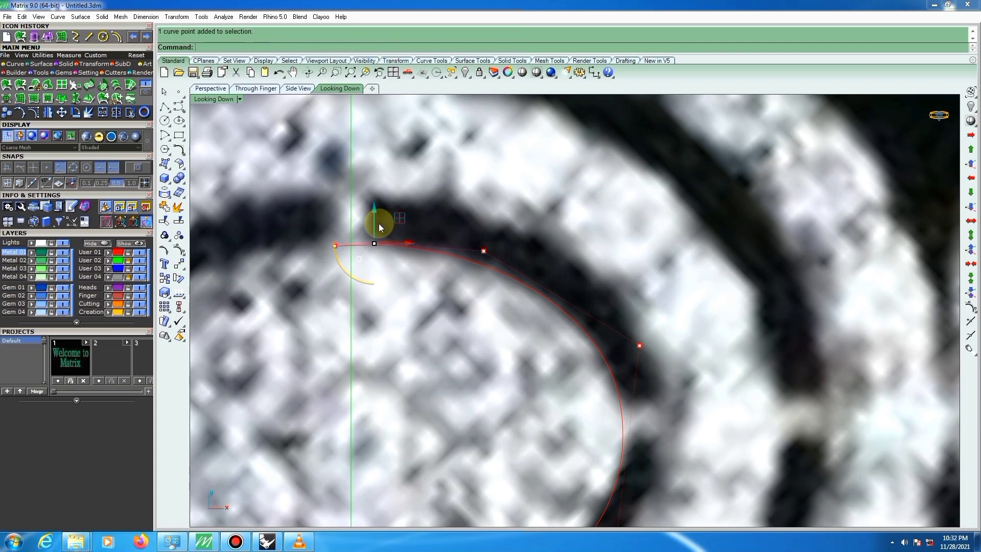
drag(375, 210, 468, 199)
scroll(532, 207, down, 3)
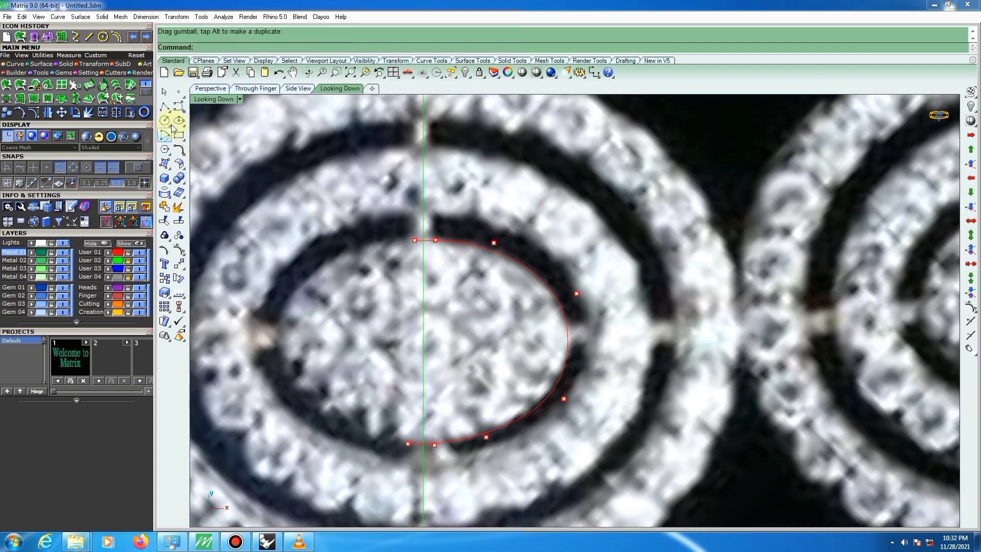
Hide the control points and trim the half oval's two ends that extend past the vertical guide line.
click(164, 92)
click(448, 213)
click(458, 239)
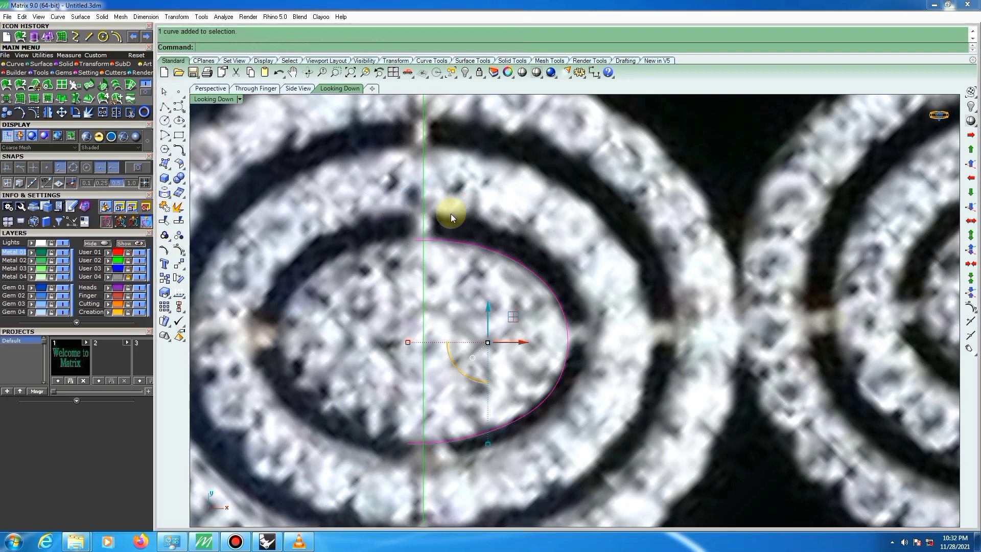
drag(450, 214, 412, 268)
click(166, 223)
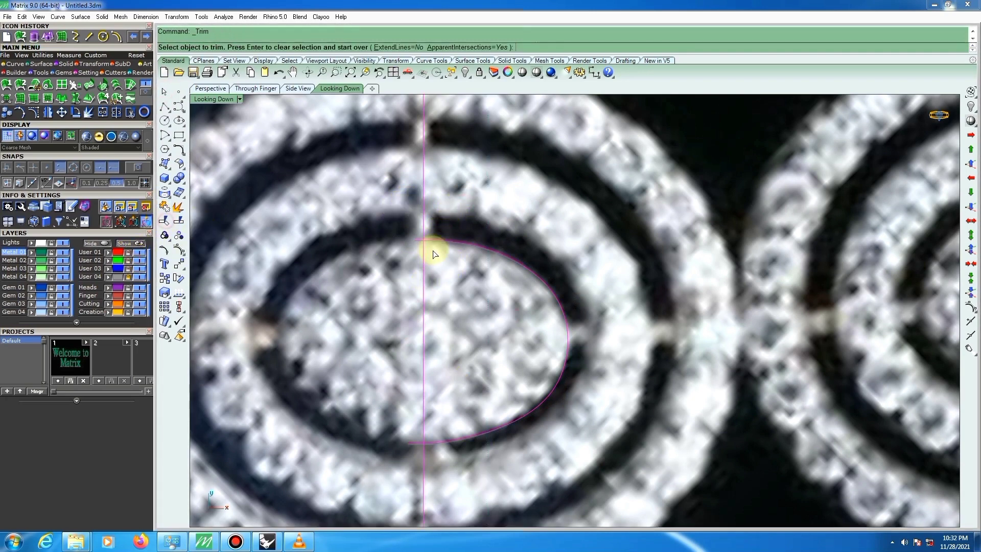
click(418, 240)
click(425, 445)
click(414, 444)
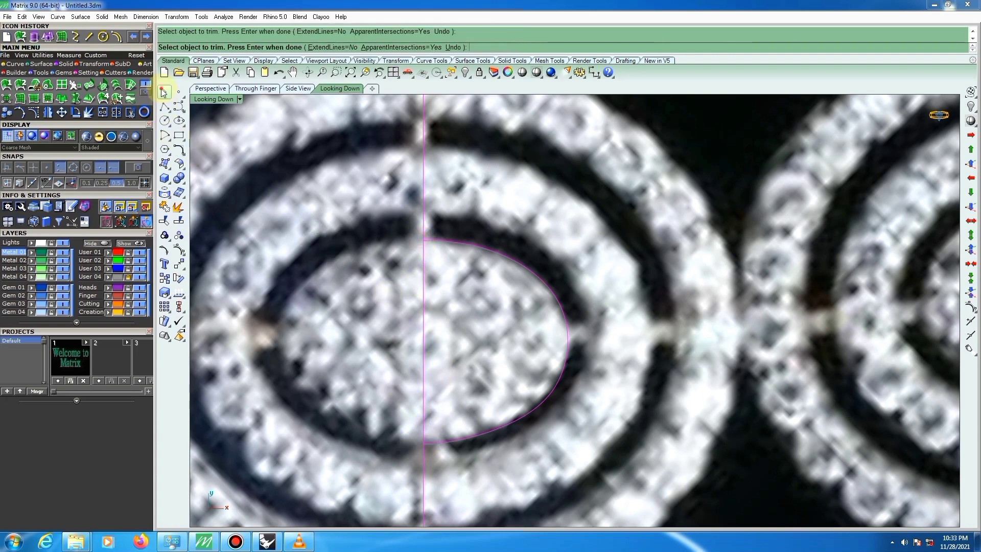
key(Return)
Mirror the half oval across the vertical line through the origin (0) and join both halves into one closed curve.
click(461, 245)
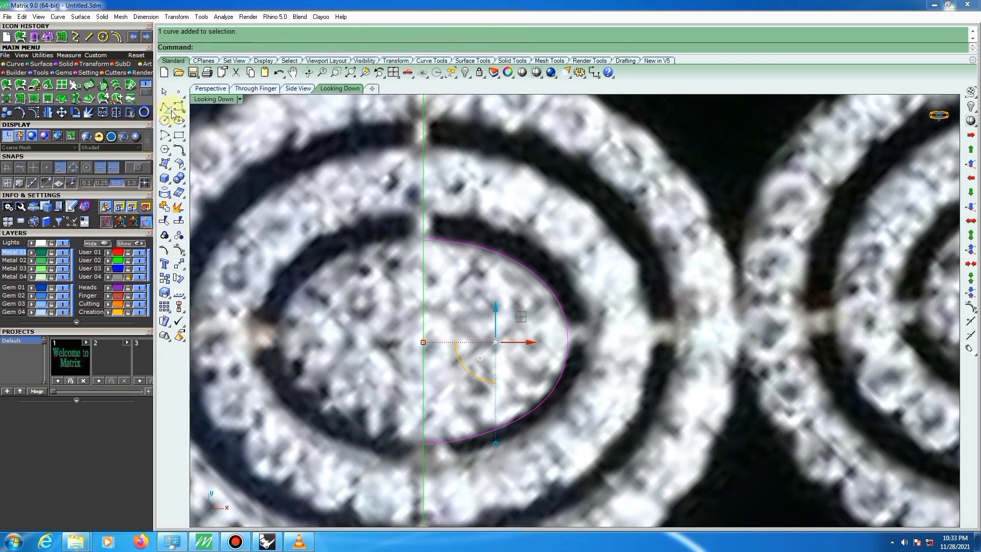
click(48, 113)
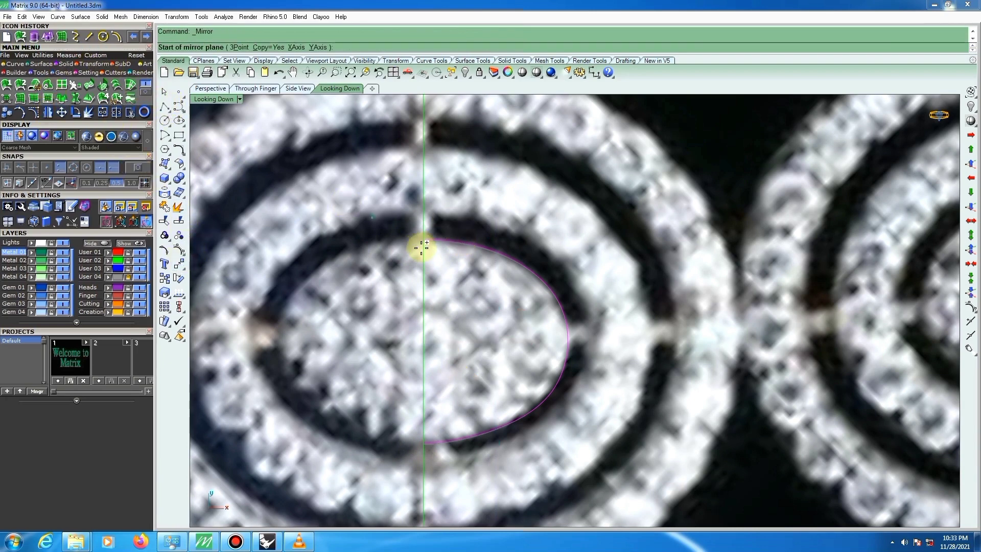
click(426, 236)
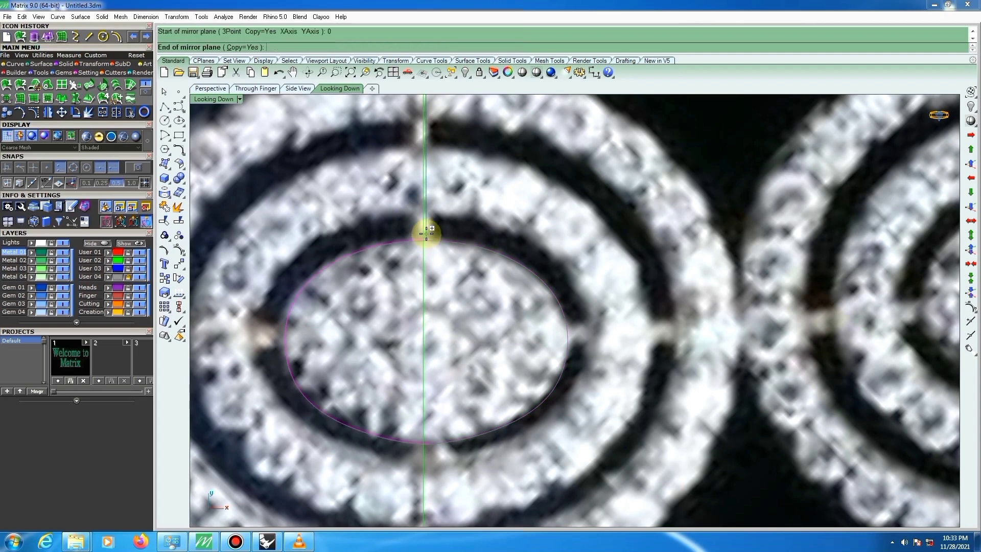
click(423, 227)
shift+click(398, 251)
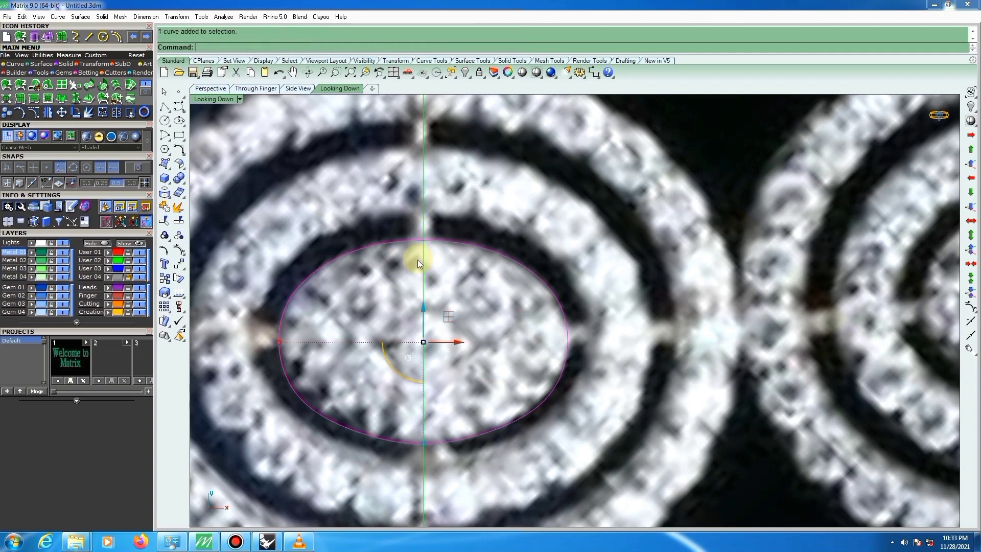
click(168, 209)
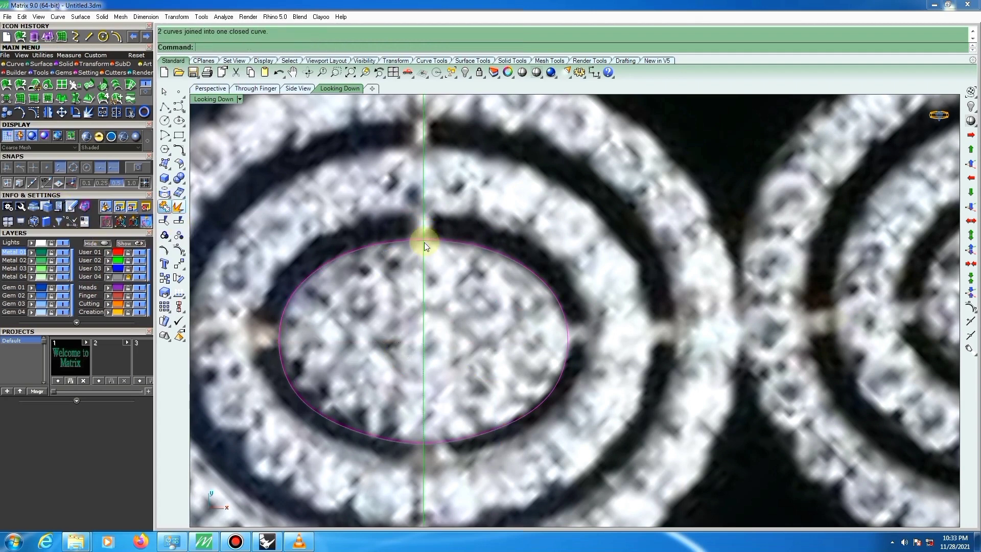
Show the closed oval's control points and delete the two on the vertical guide line at its top and bottom.
key(F10)
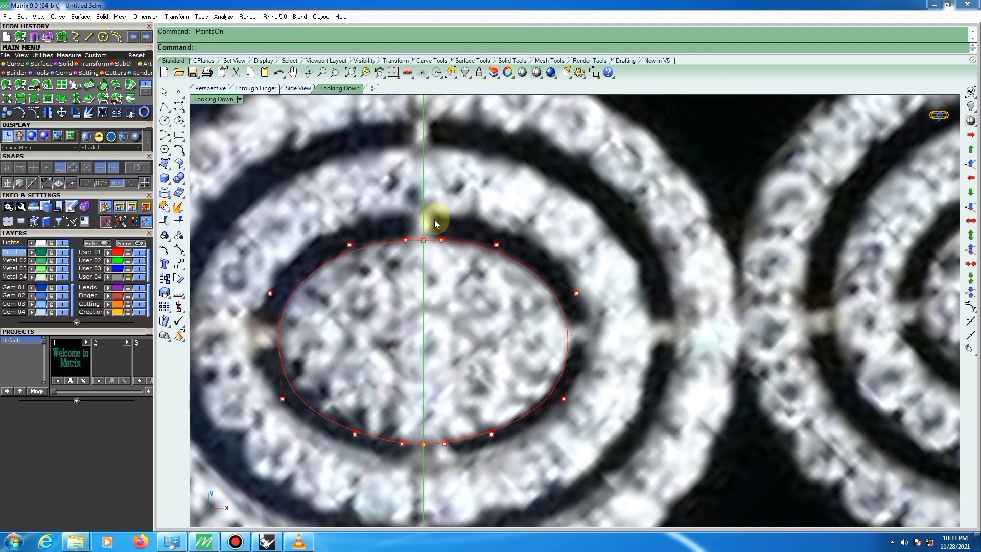
drag(418, 227, 428, 470)
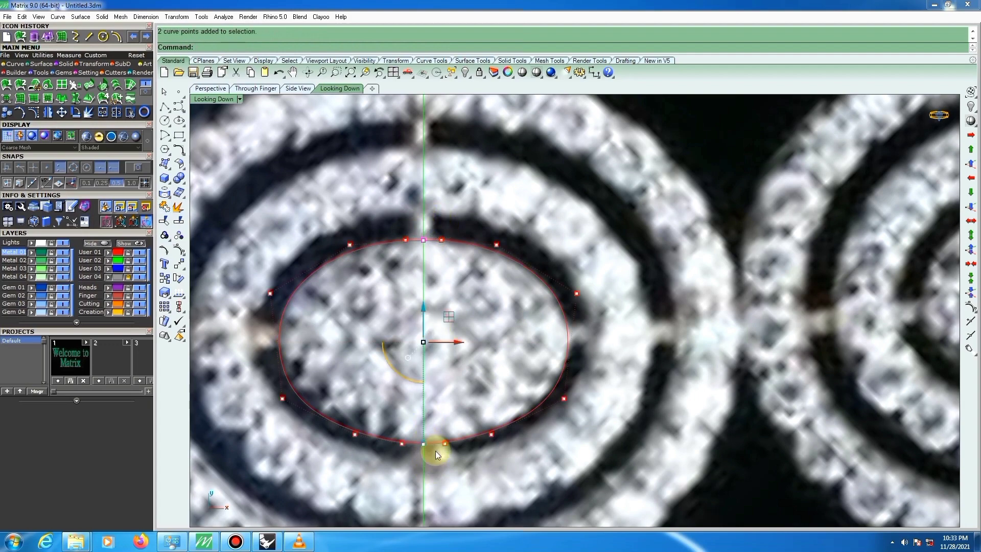
key(Delete)
scroll(466, 332, down, 3)
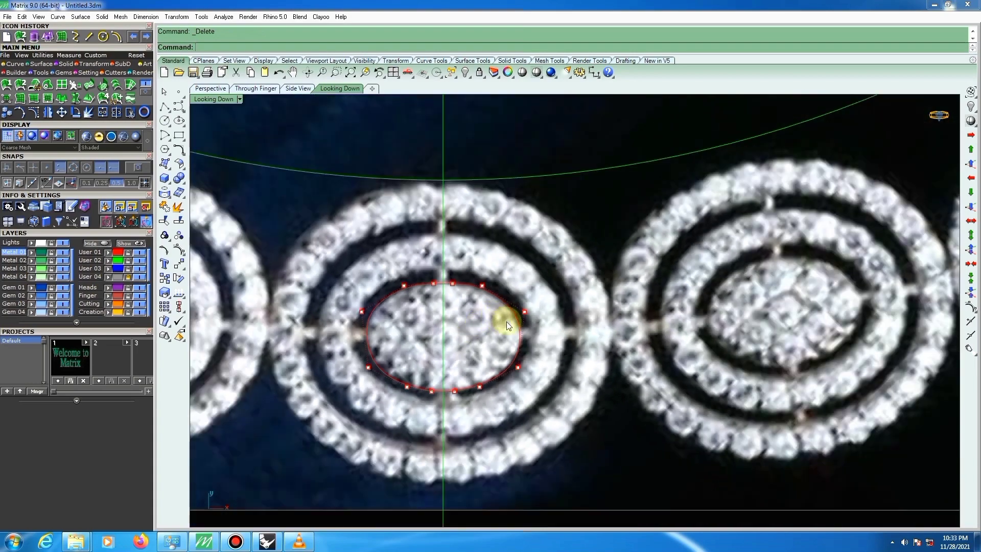
Scale the oval's four outermost side control points slightly in the vertical direction to smooth its sides.
scroll(357, 307, up, 2)
drag(338, 295, 639, 408)
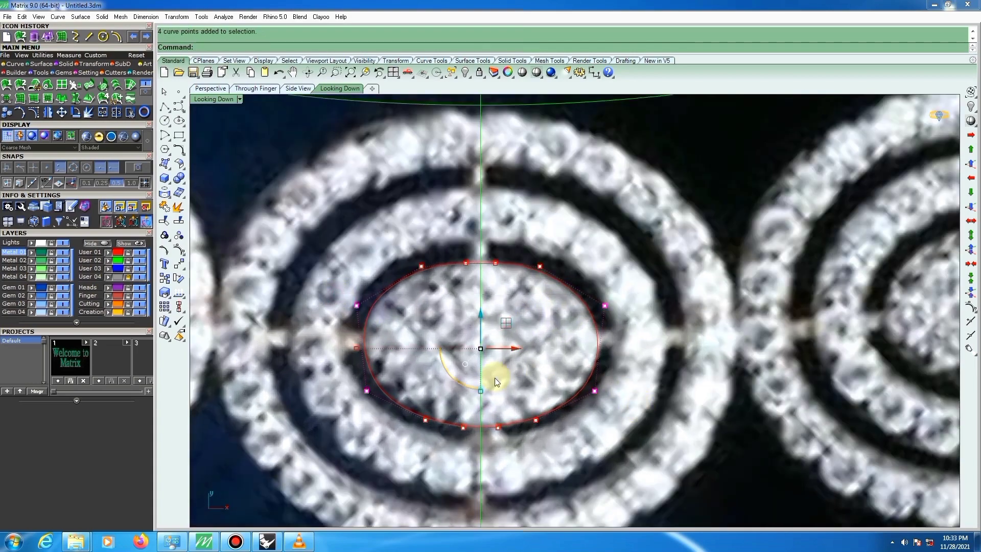
scroll(482, 378, up, 2)
drag(480, 399, 480, 395)
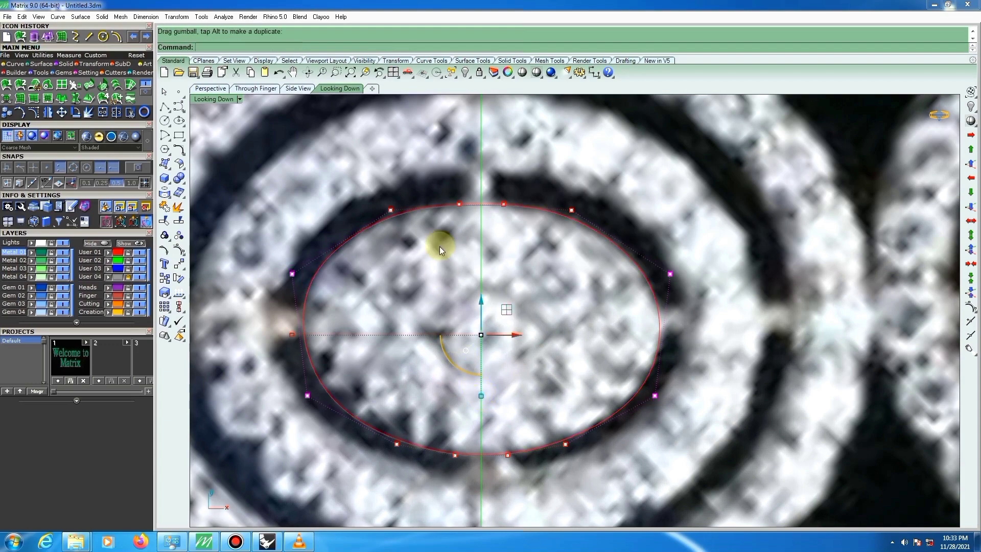
scroll(442, 216, down, 2)
Rebuild the oval curve with 16 points and degree 3, deleting the input curve.
click(511, 216)
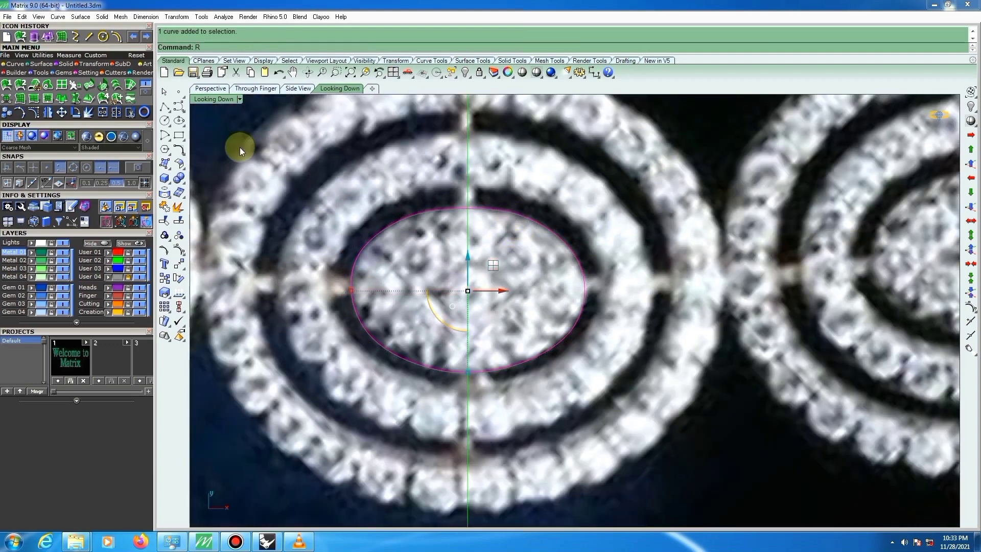
click(74, 84)
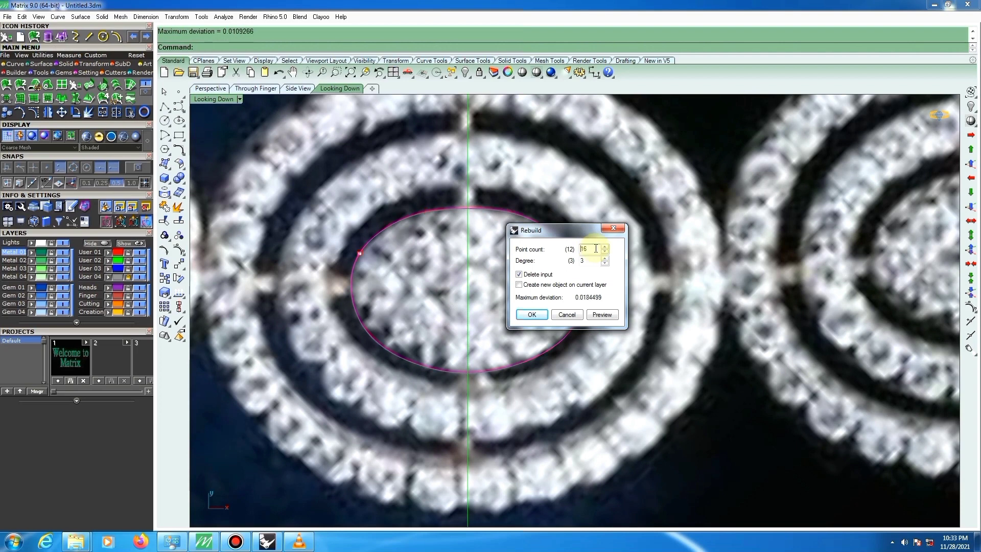
click(531, 314)
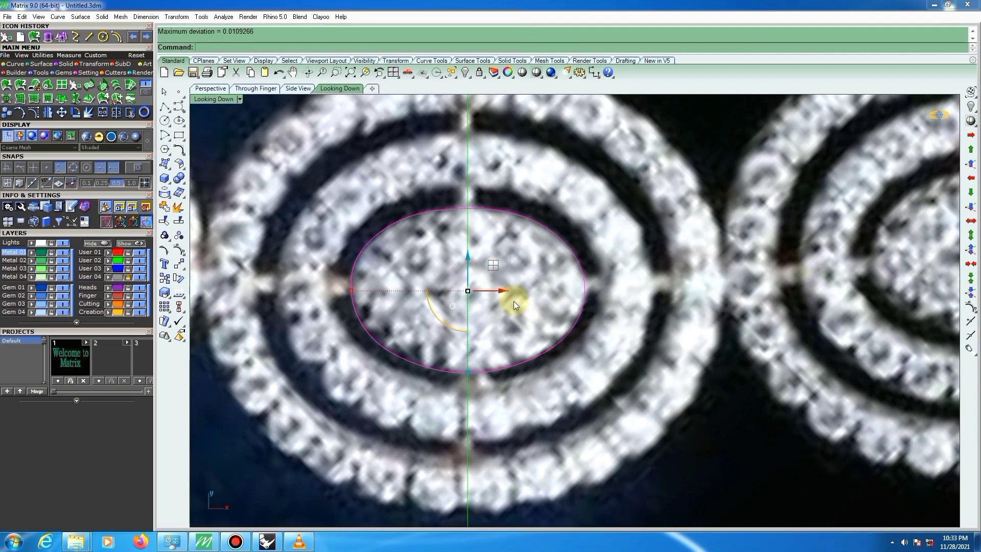
Move the rebuilt oval's two top control points slightly upward, then hide the control points.
key(F10)
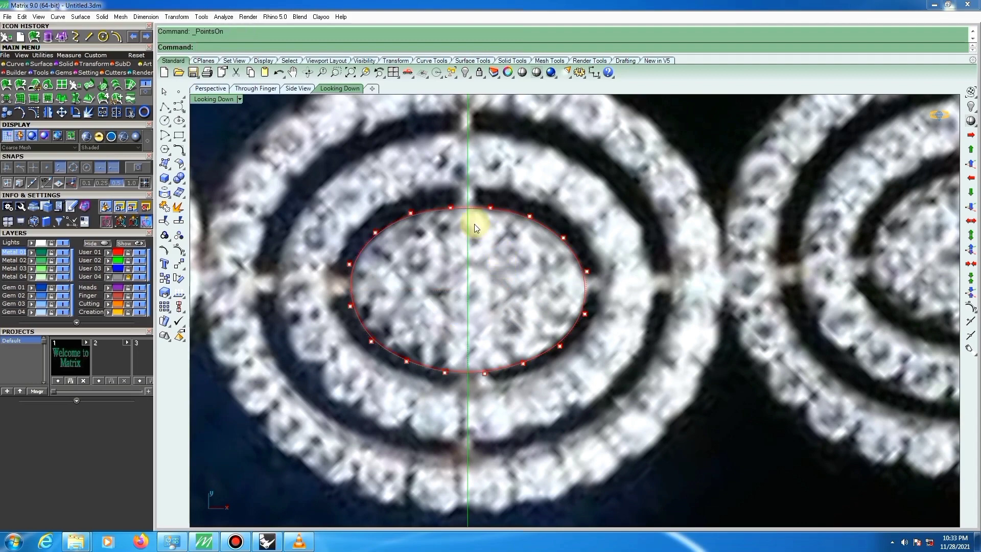
drag(438, 196, 505, 362)
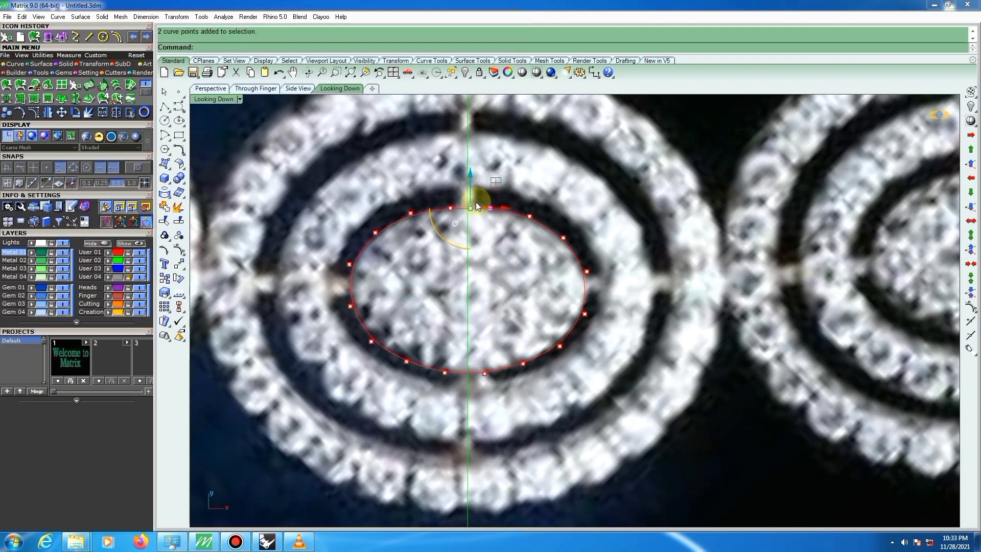
scroll(475, 202, up, 3)
scroll(474, 201, up, 3)
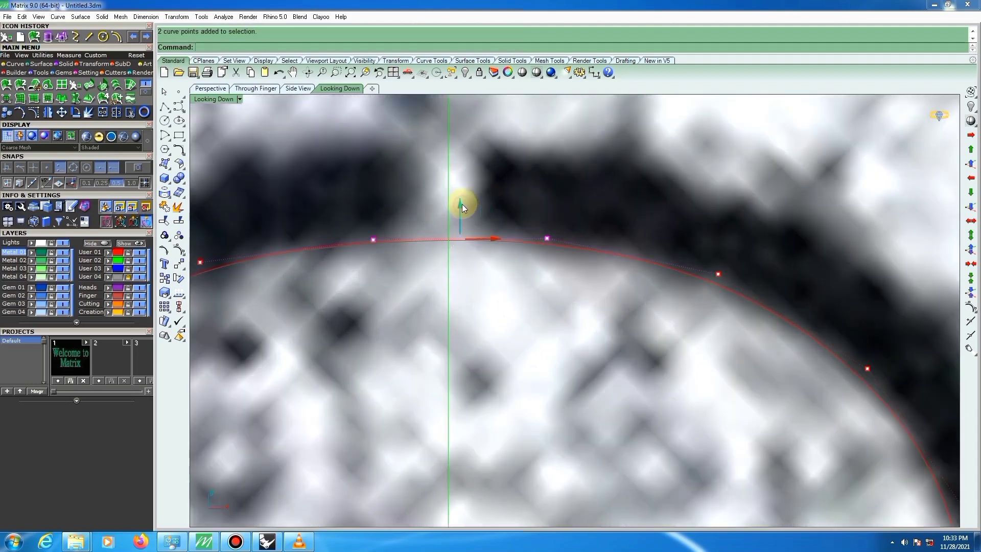
drag(462, 204, 462, 202)
click(536, 183)
scroll(467, 231, down, 11)
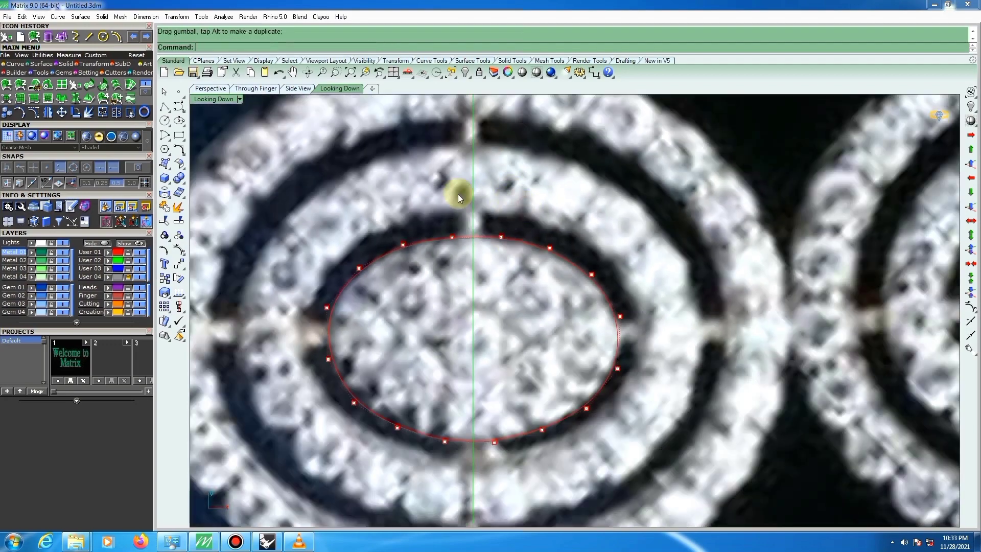
click(165, 92)
scroll(587, 271, down, 6)
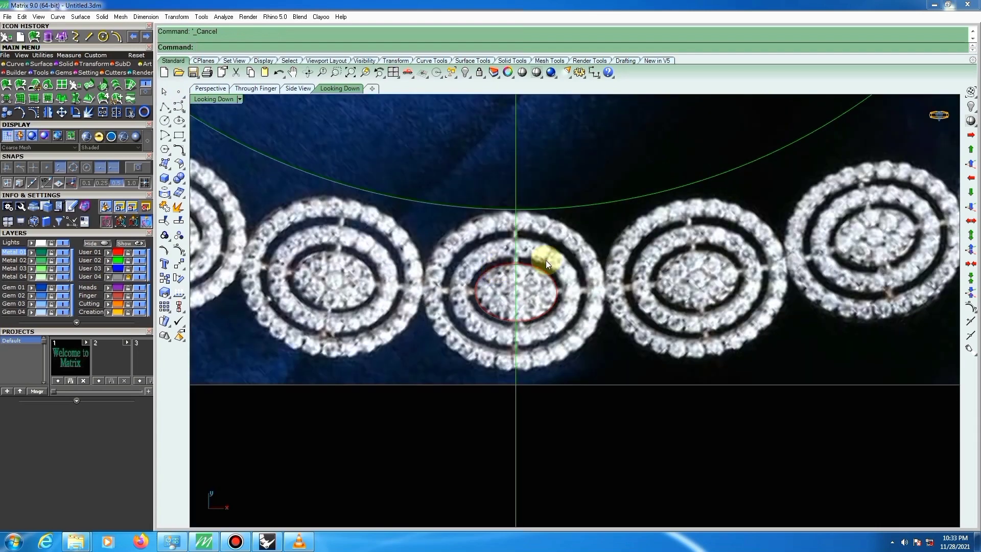
click(535, 287)
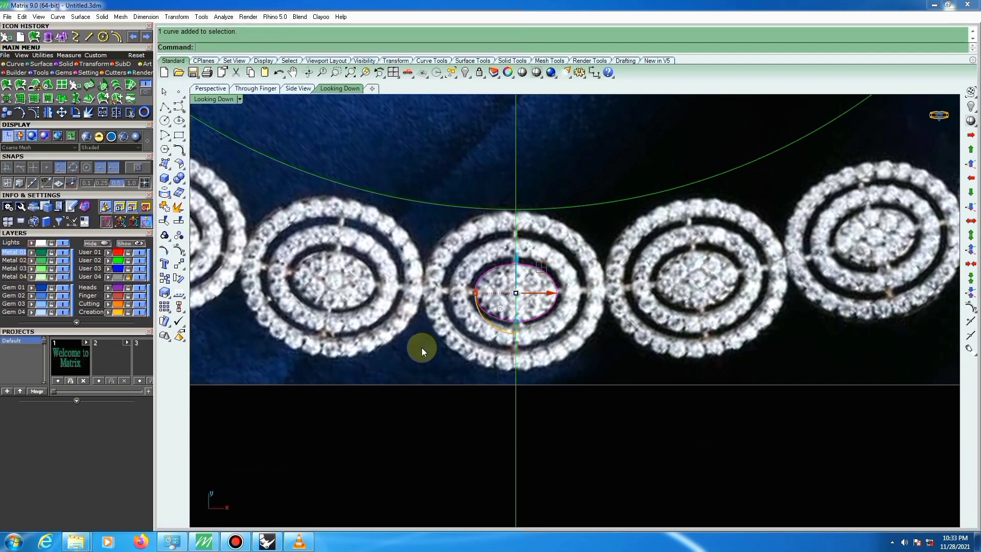
scroll(411, 414, down, 5)
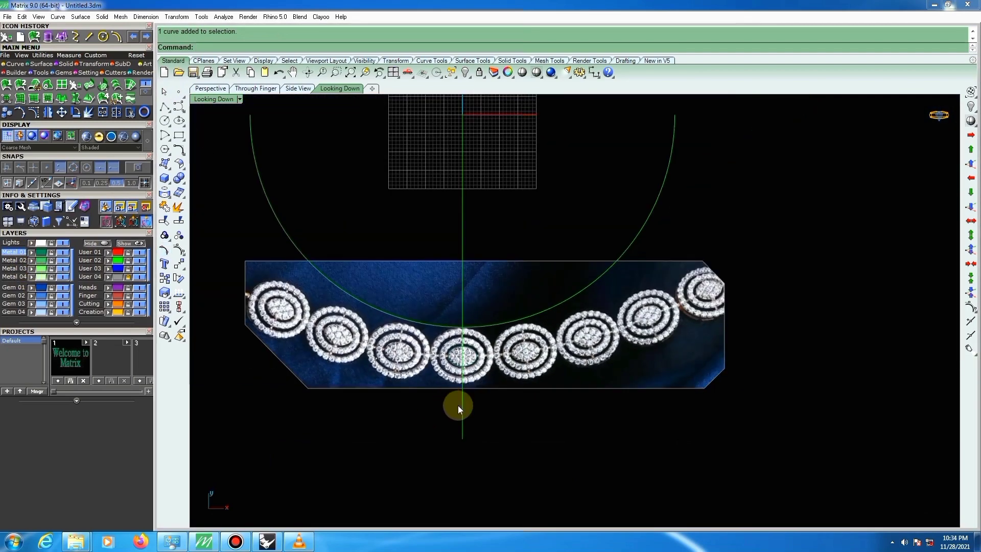
key(ctrl+d)
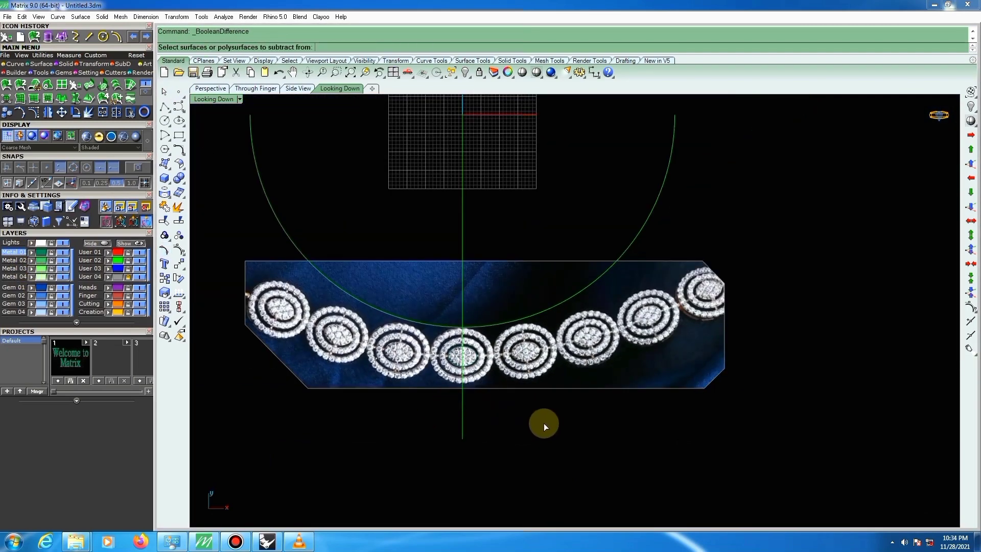
key(Escape)
key(ctrl+v)
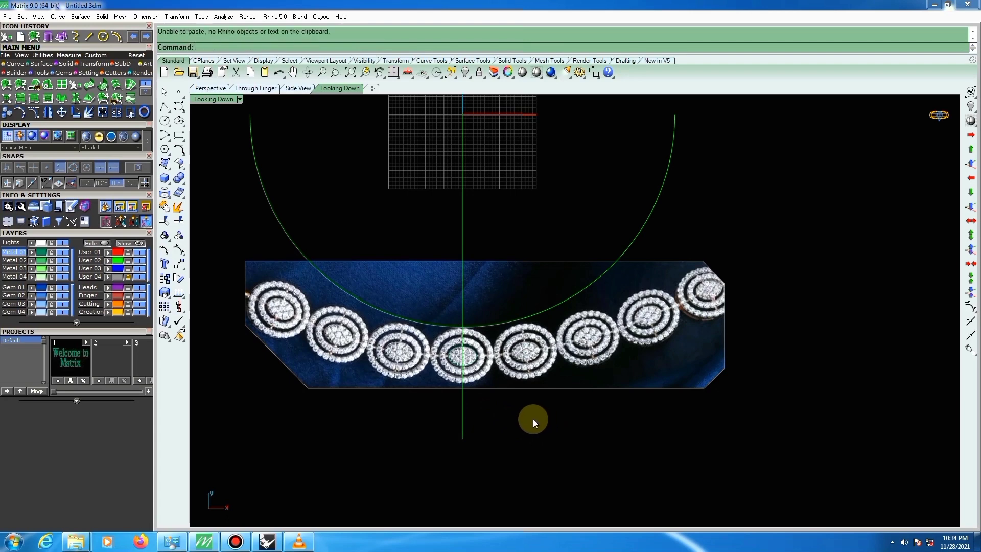
Scale the reference picture slightly about the centre of the traced oval to fit the centre link.
scroll(440, 396, up, 6)
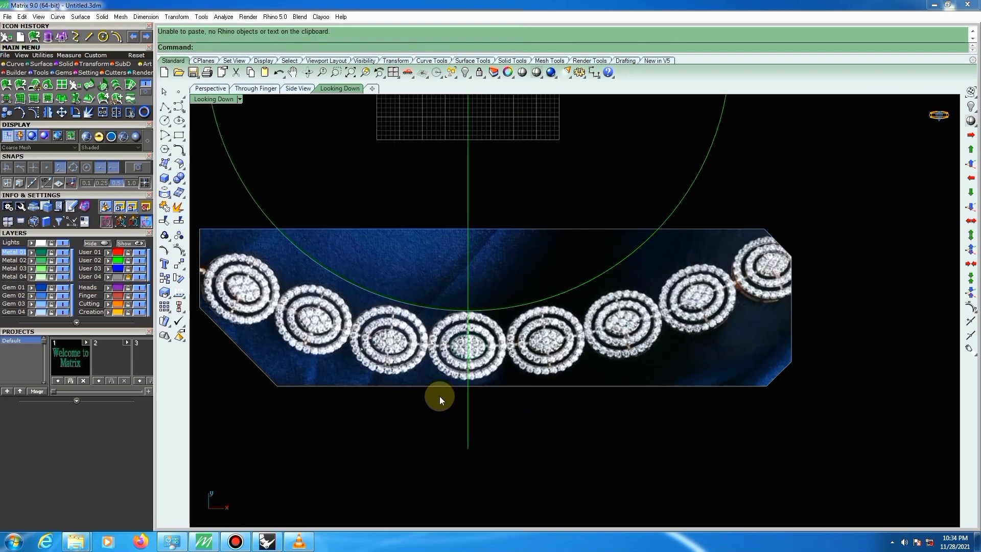
click(439, 396)
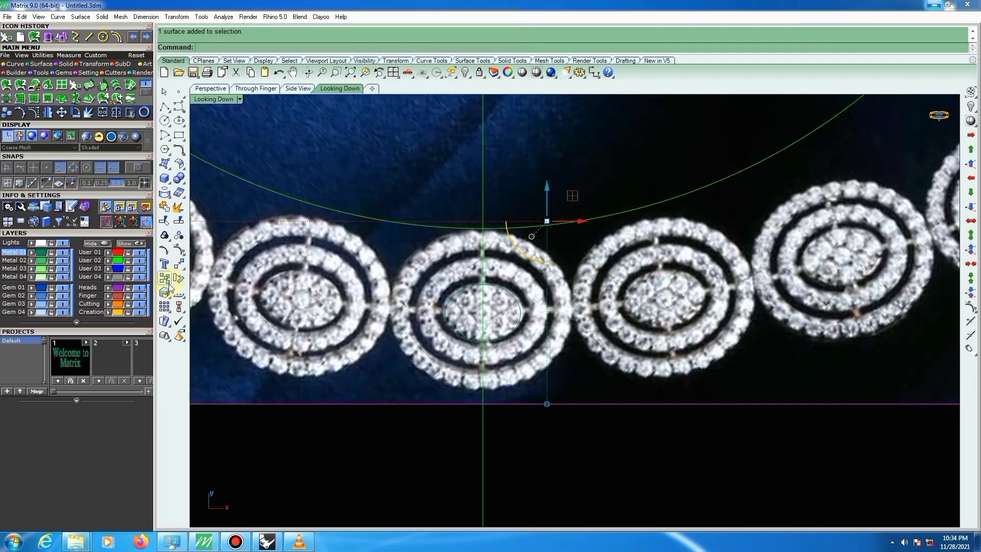
click(484, 311)
click(744, 306)
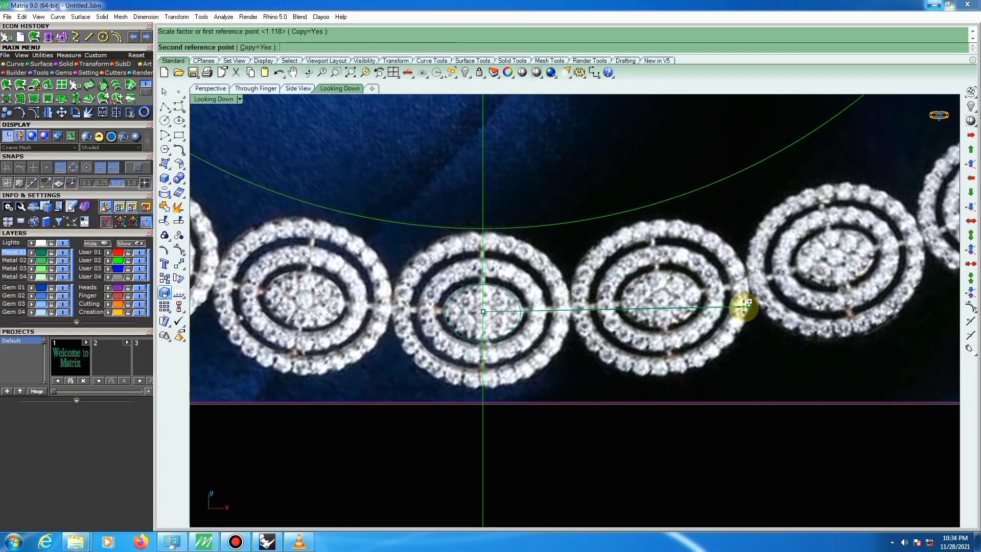
click(745, 308)
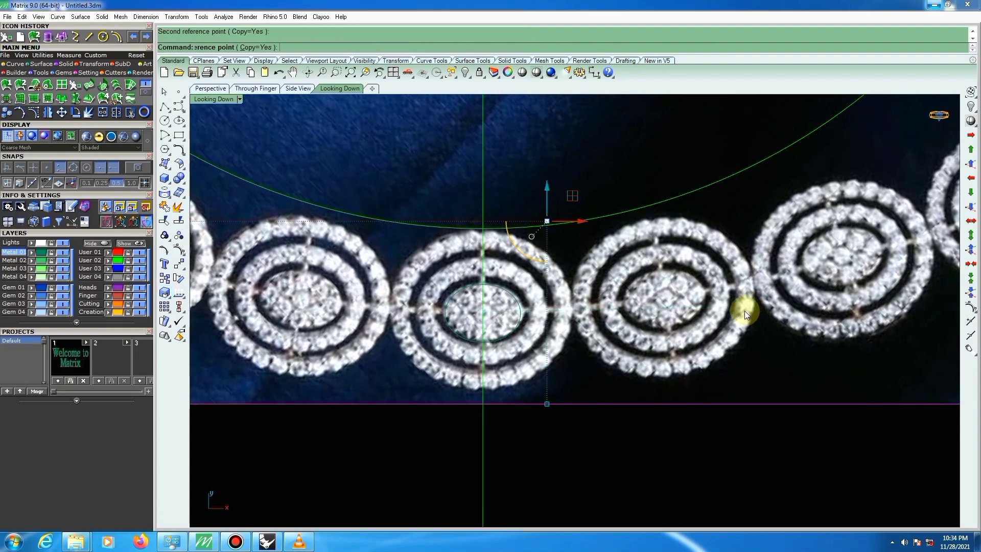
Move the reference picture slightly to align with the traced oval, then hide its User 04 layer.
text(move)
key(Return)
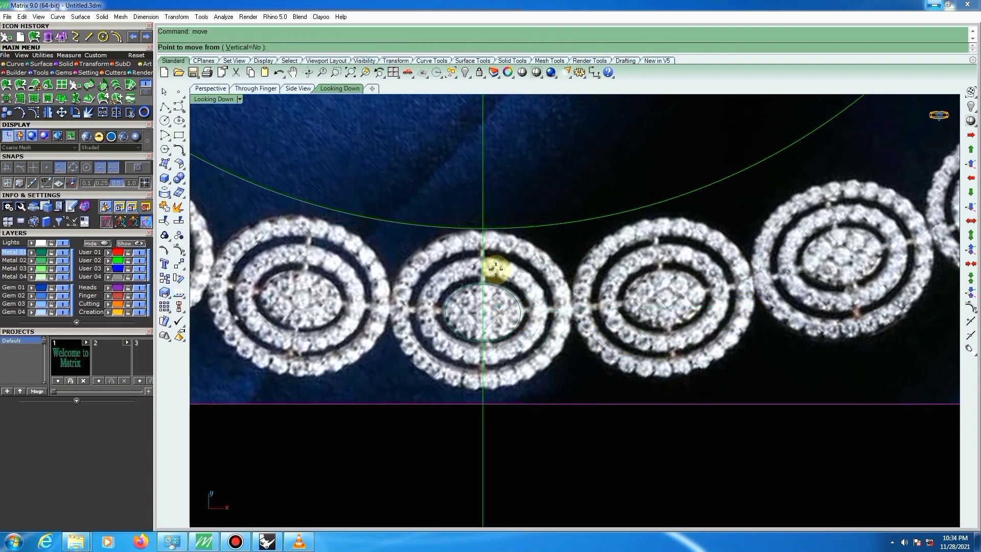
scroll(495, 268, up, 3)
click(492, 230)
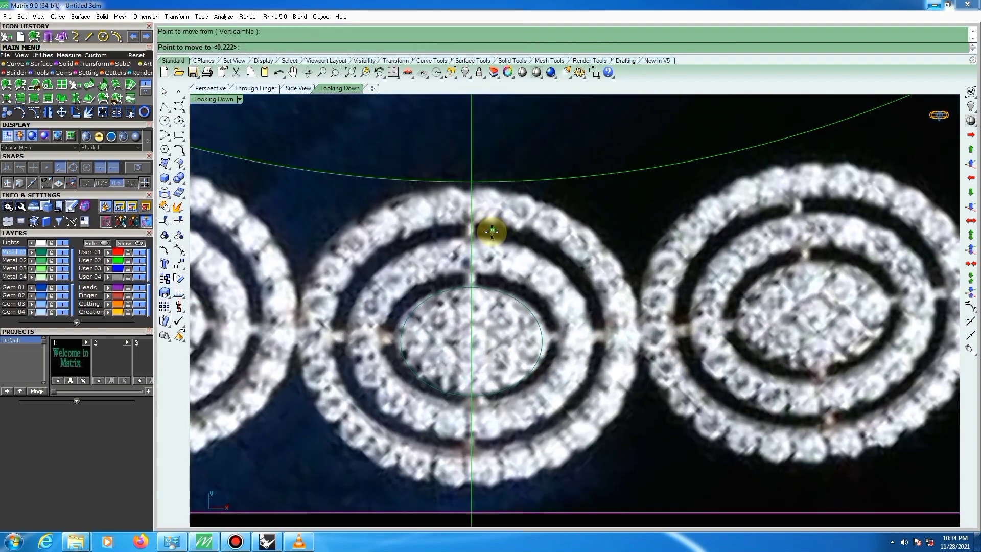
click(494, 258)
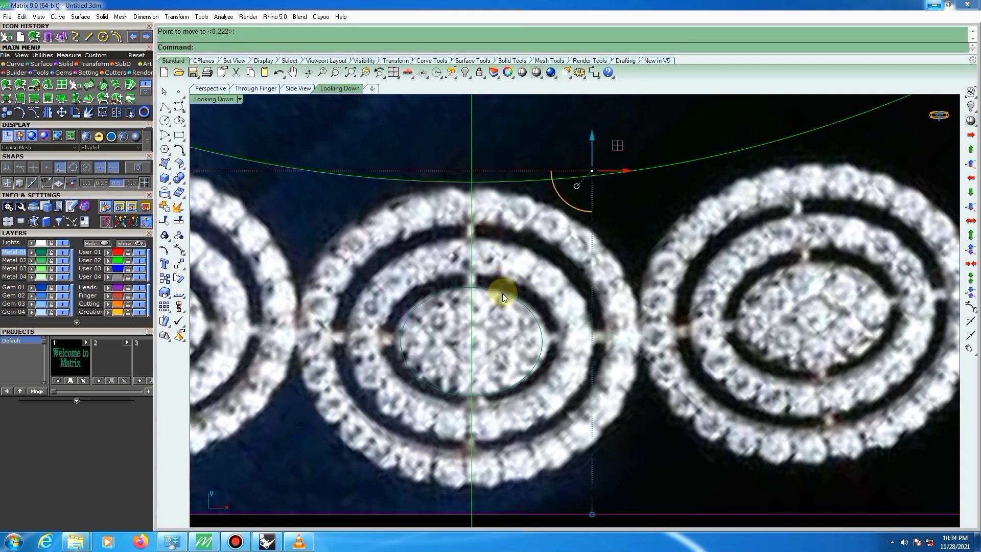
click(140, 277)
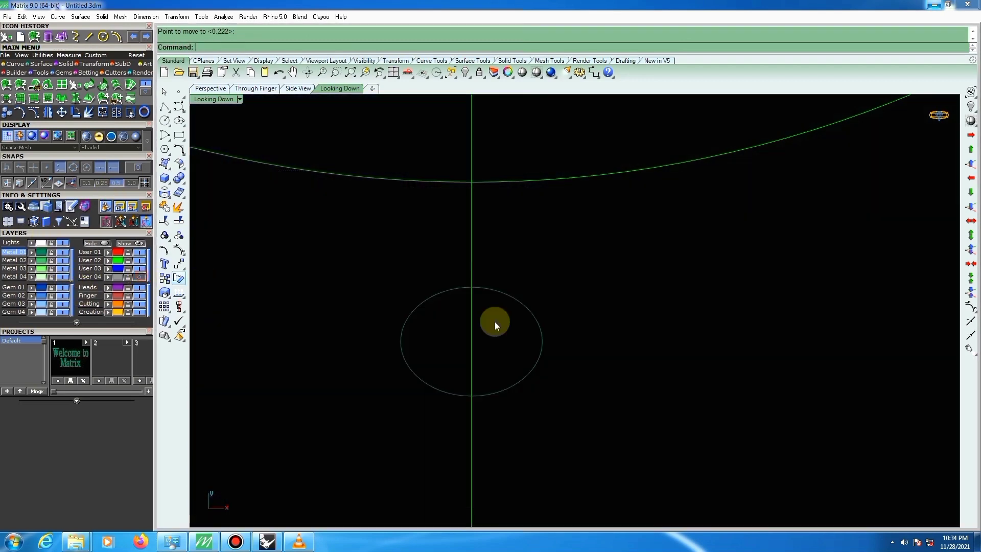
Offset the traced oval inward by 0.2 mm.
click(509, 303)
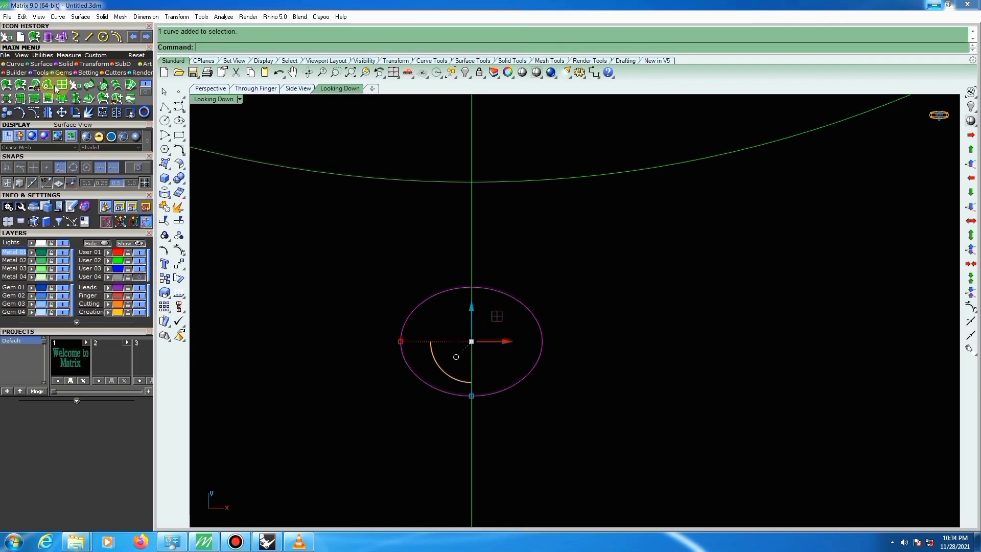
click(116, 36)
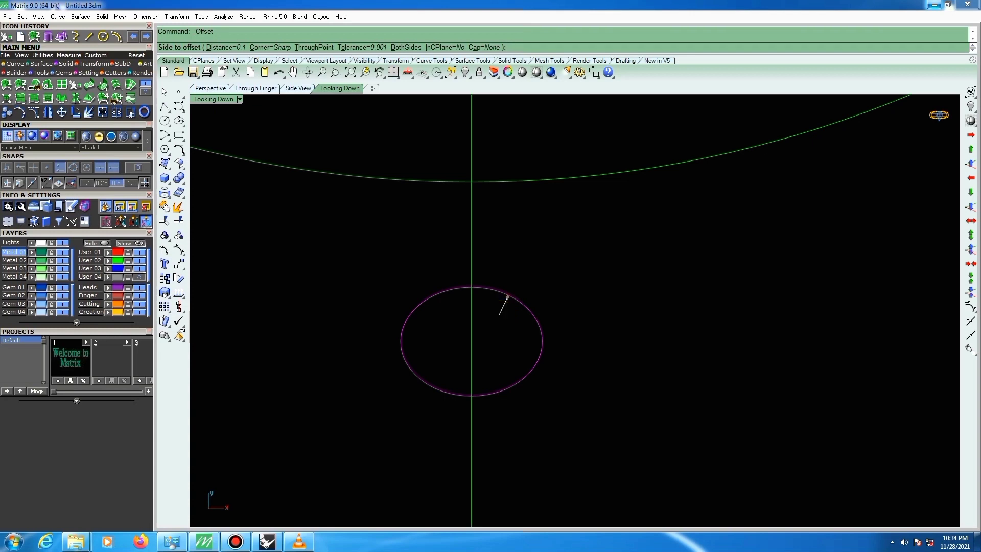
click(499, 314)
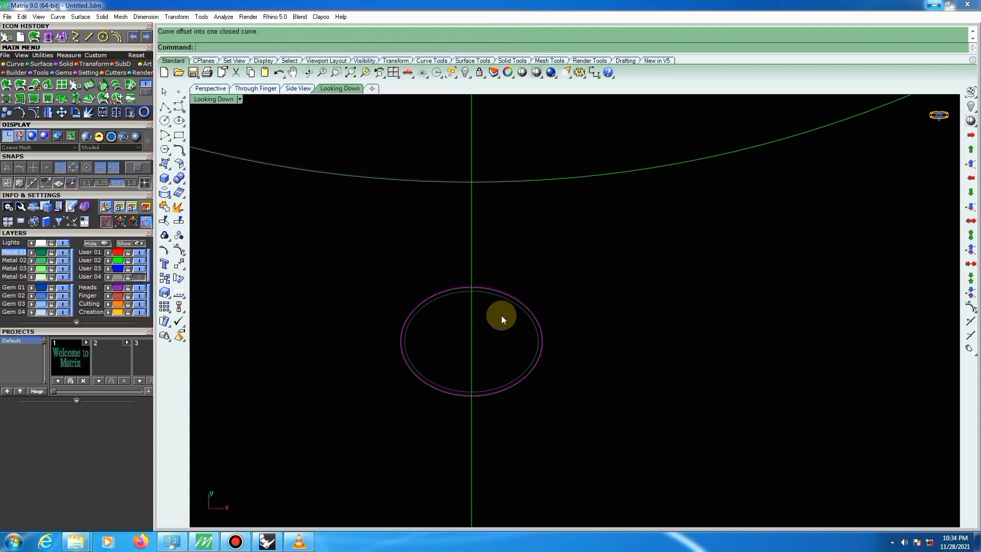
Flatten both oval curves onto the top view's construction plane with ProjectToCPlane, deleting the input curves.
click(504, 300)
right_drag(575, 356, 503, 192)
scroll(503, 192, up, 7)
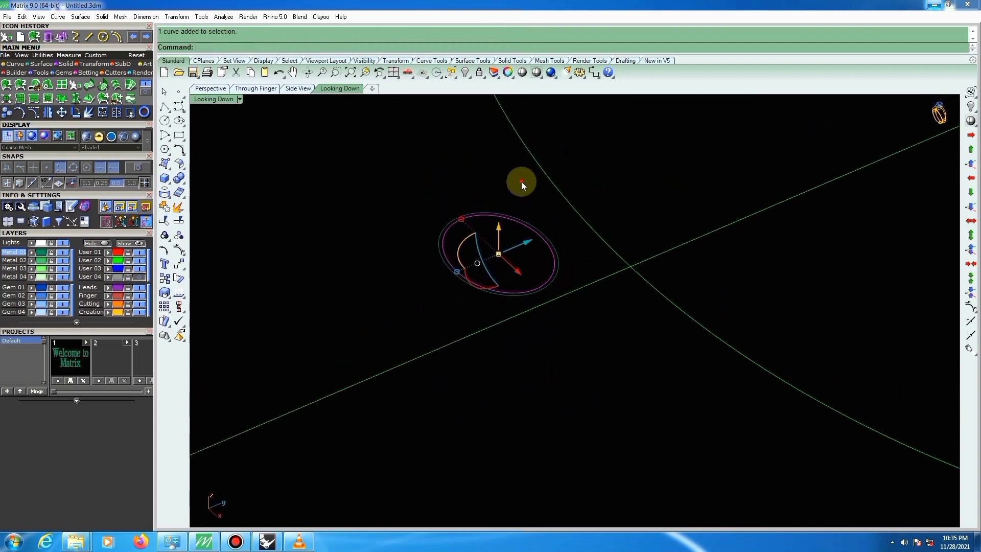
drag(521, 182, 533, 319)
key(ctrl+F3)
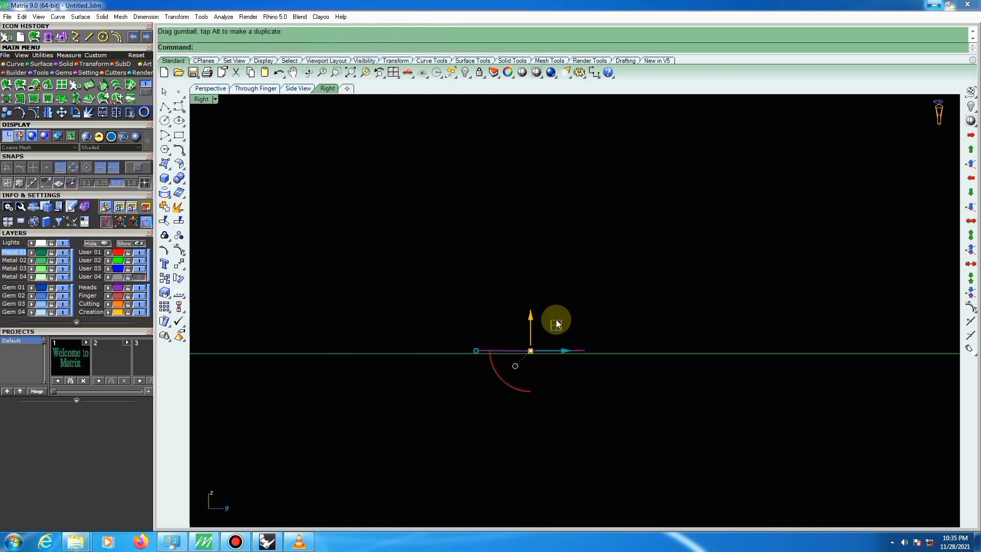
key(ctrl+F1)
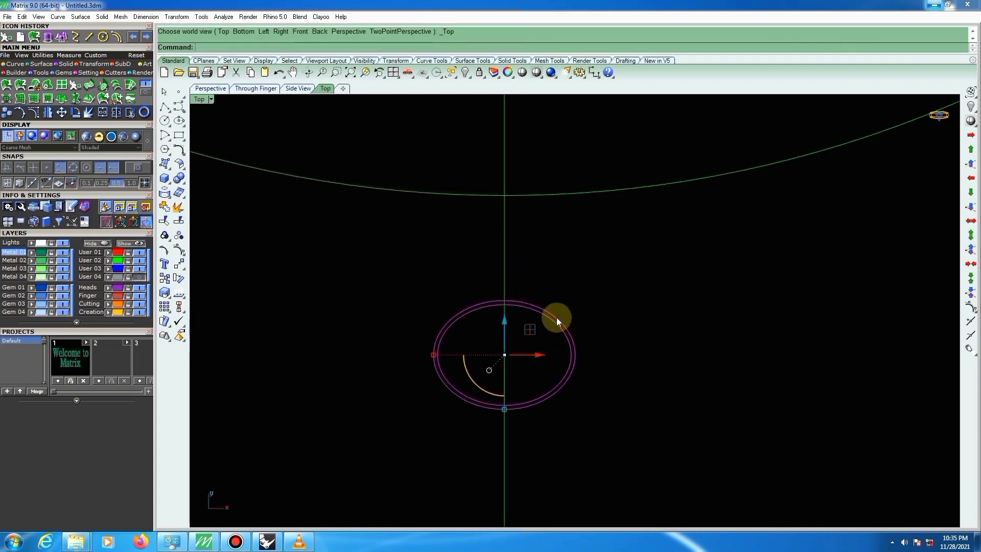
text(r)
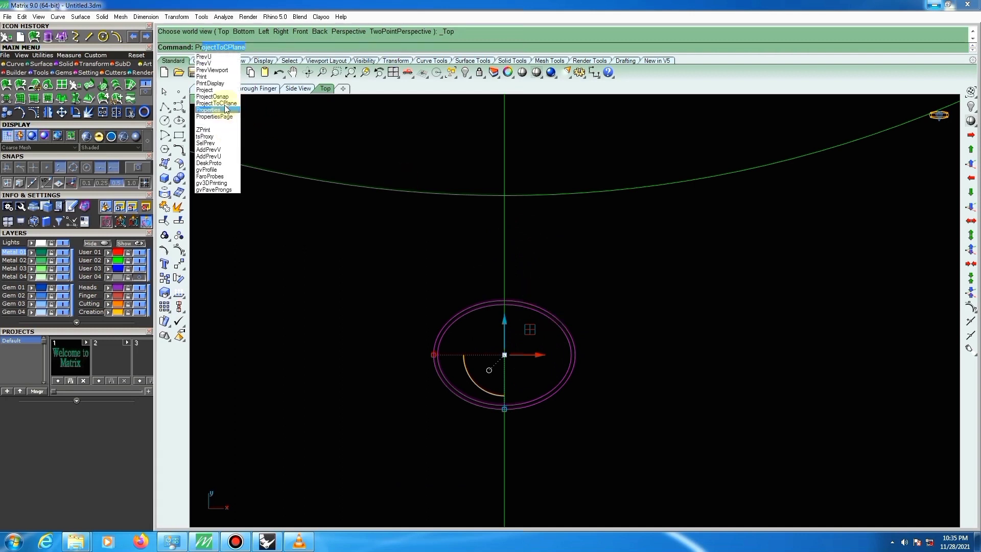
click(225, 105)
key(Return)
key(Delete)
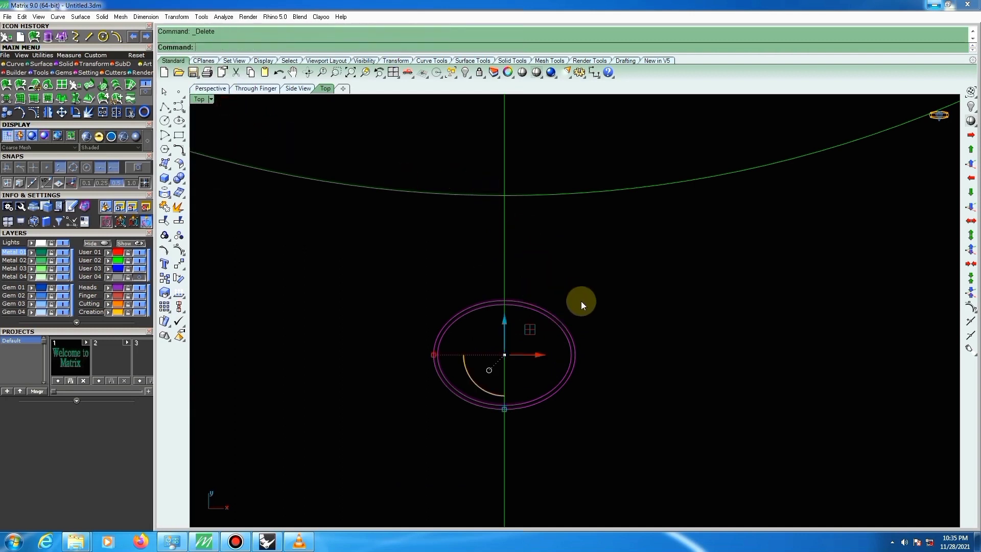
Raise the inner oval slightly above the outer one.
click(559, 321)
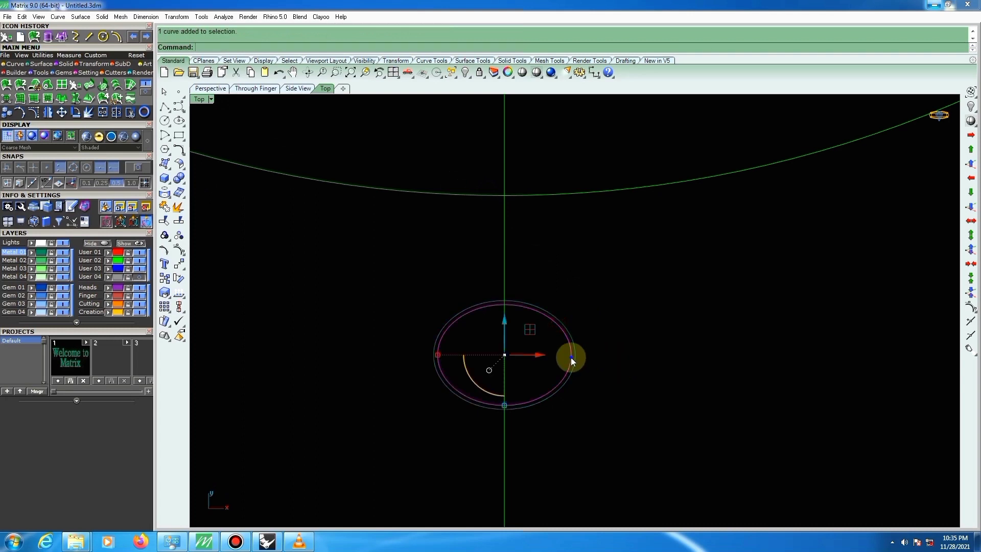
right_drag(571, 357, 505, 303)
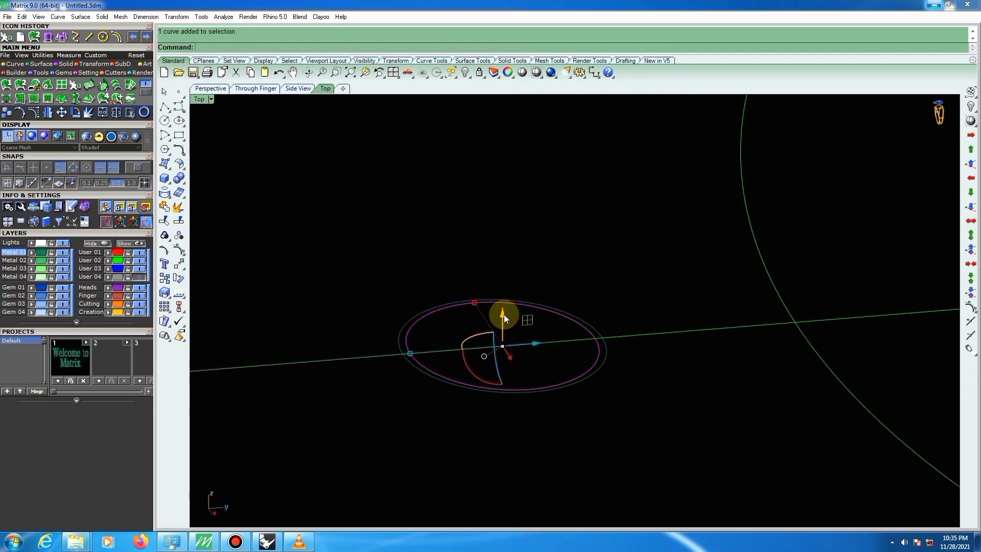
drag(504, 315, 522, 299)
Create a Patch surface across the two ovals and shade the viewport.
click(525, 294)
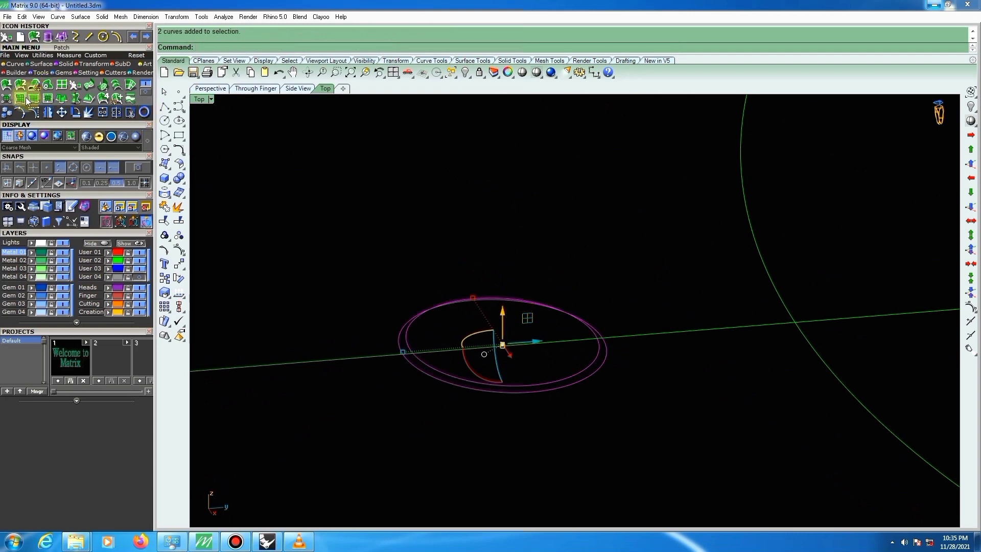
click(20, 100)
key(Return)
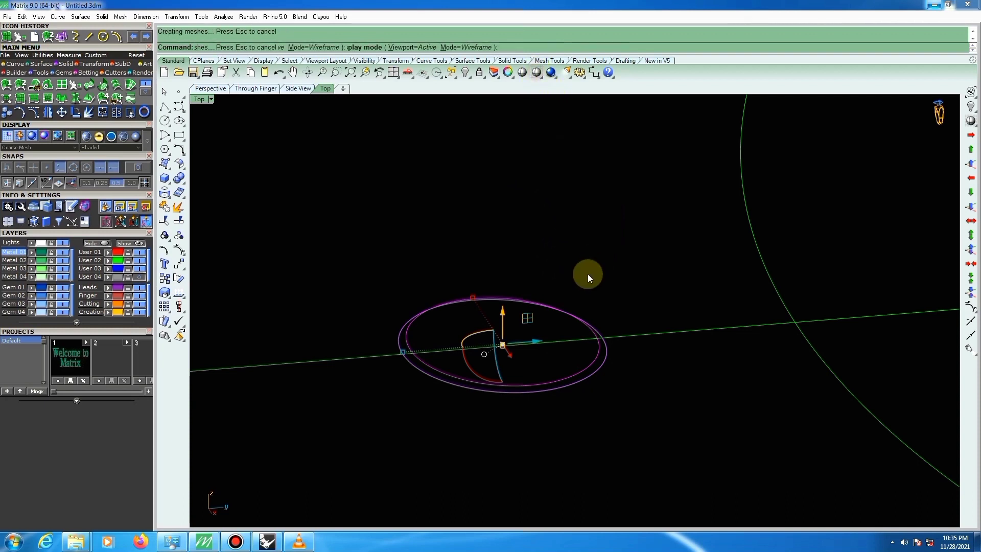
Delete the two ovals around the patch, check the surface from above, and undo the deletion.
key(Delete)
scroll(533, 330, down, 3)
right_drag(534, 328, 487, 344)
key(ctrl+F1)
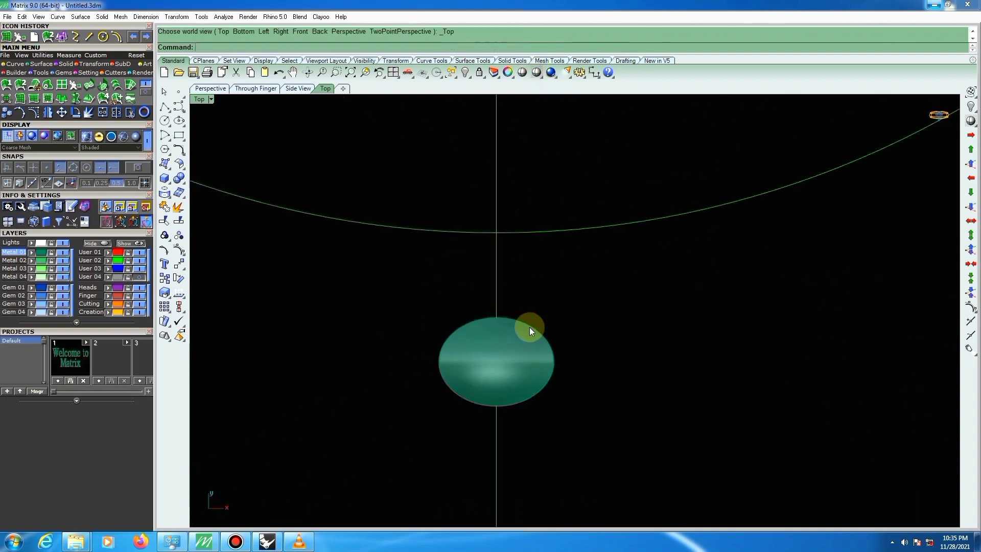
click(507, 358)
click(601, 321)
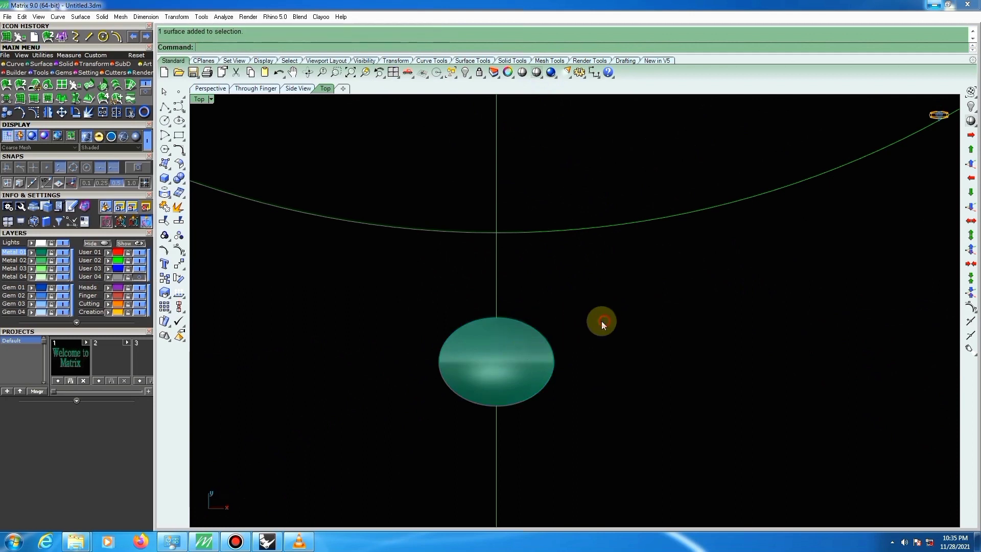
key(ctrl+z)
Delete the inner oval and offset the patch's outer oval outward by 0.7 mm.
scroll(532, 330, up, 5)
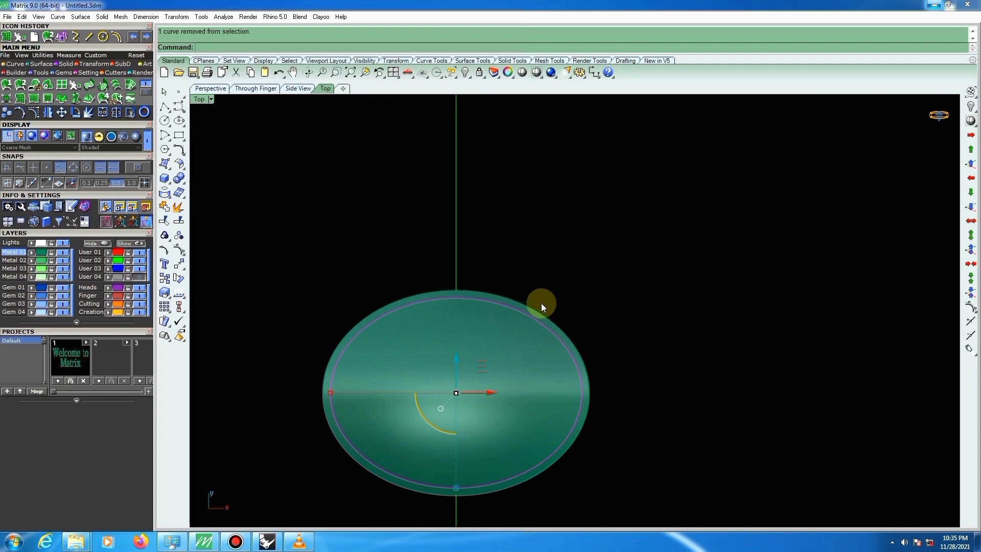
key(Delete)
click(522, 304)
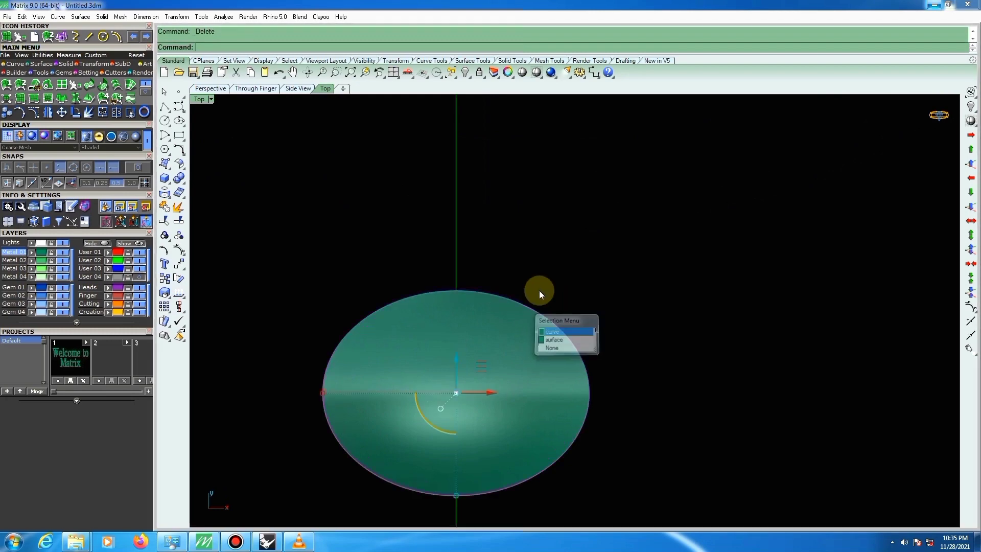
text(OFFSET)
key(Return)
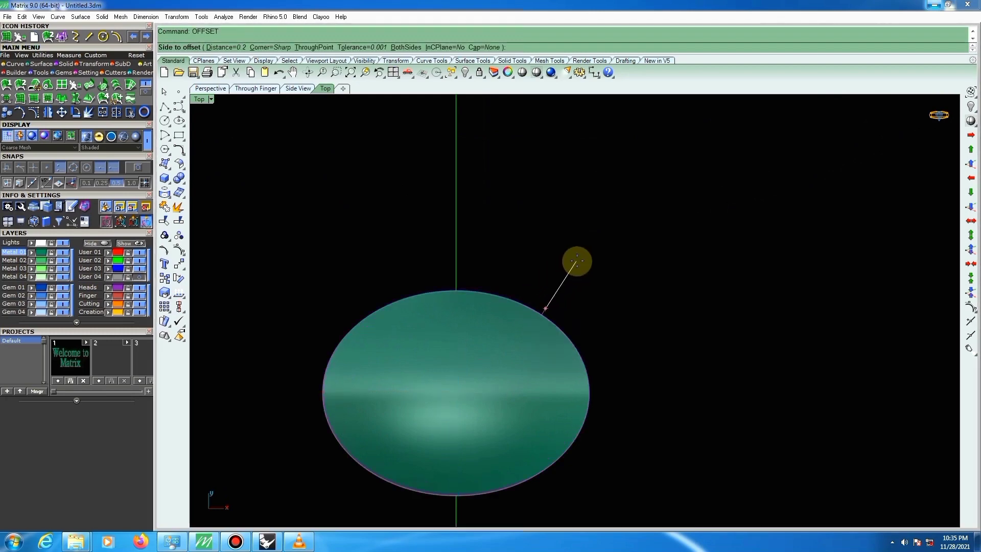
text(.7)
key(Return)
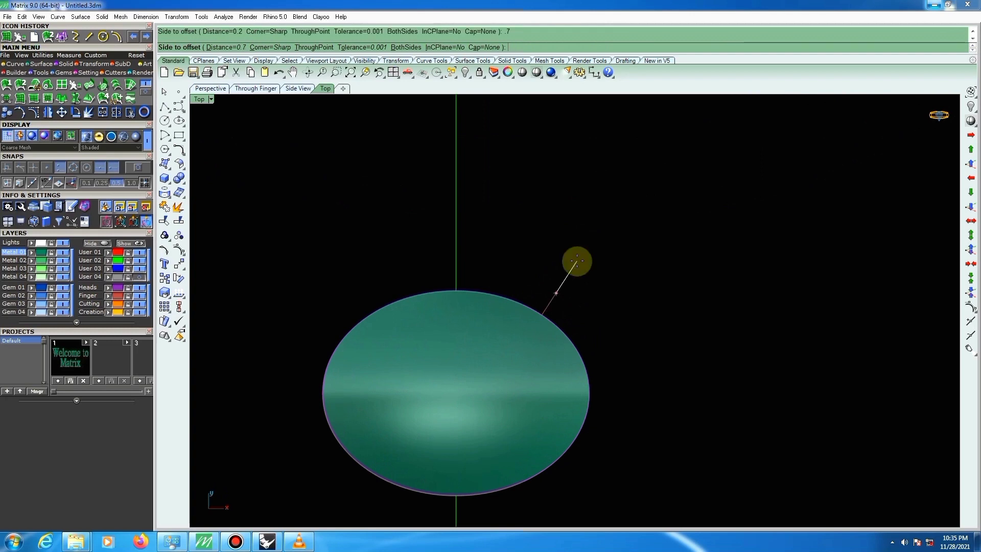
click(575, 261)
Offset the new oval around the patch outward by 1.55 mm.
key(Return)
click(543, 284)
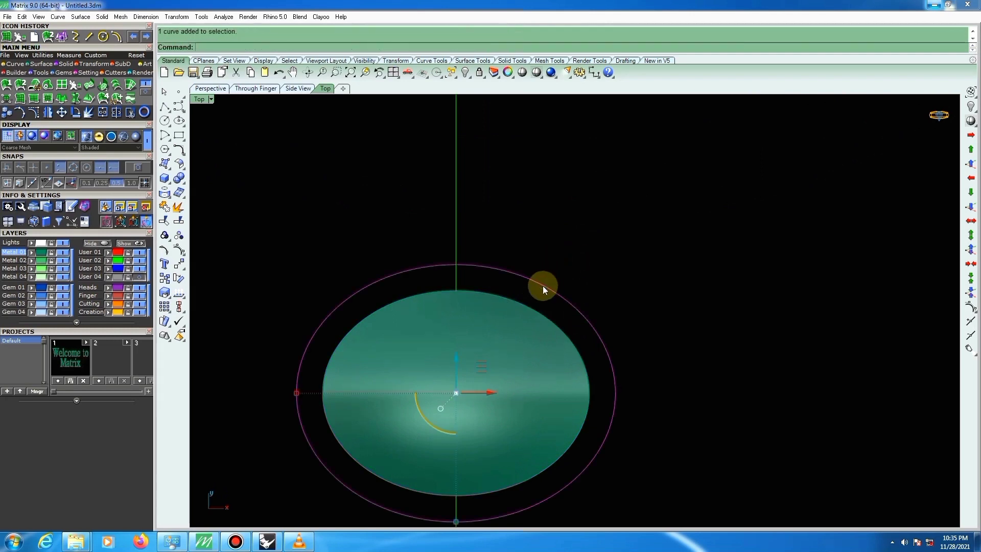
scroll(557, 283, down, 5)
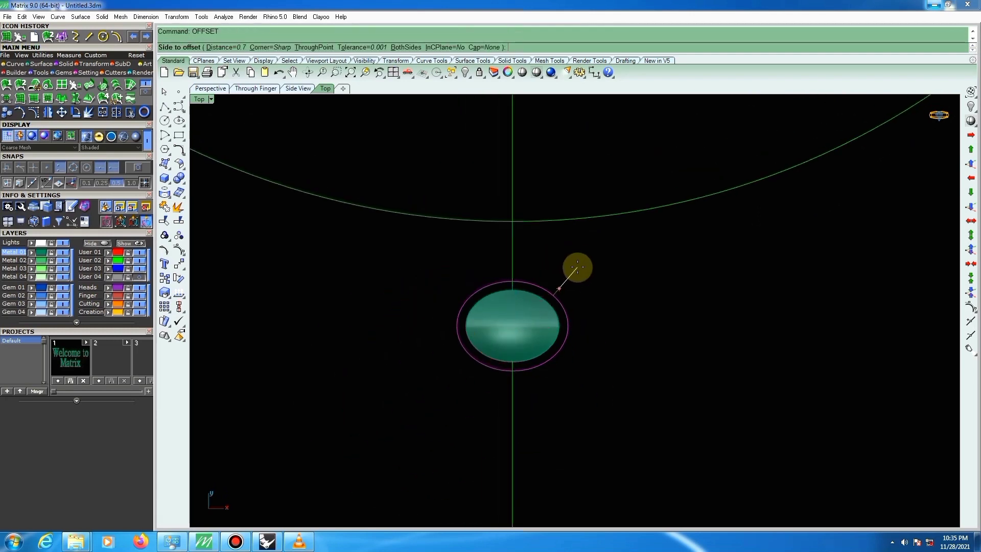
text(1)
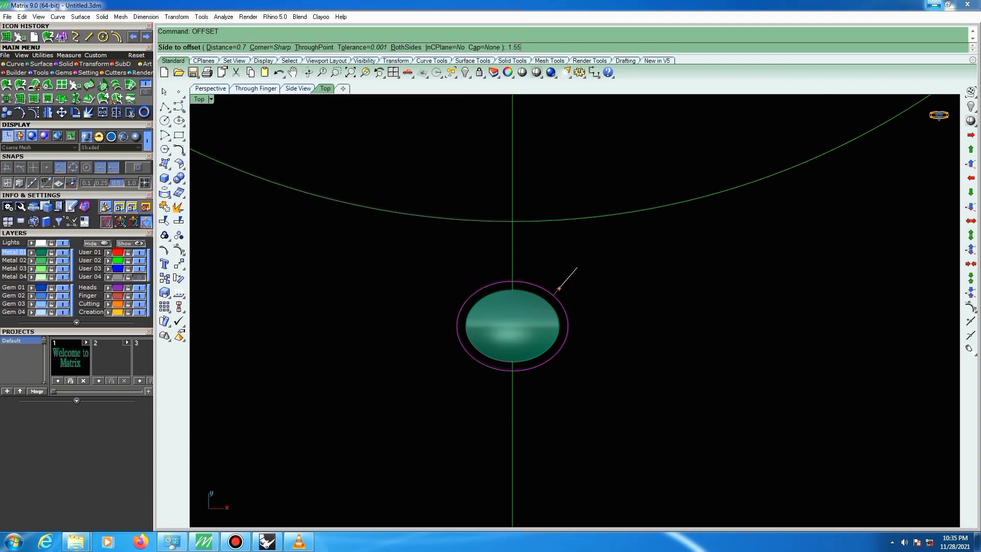
text(.55)
key(Return)
click(573, 268)
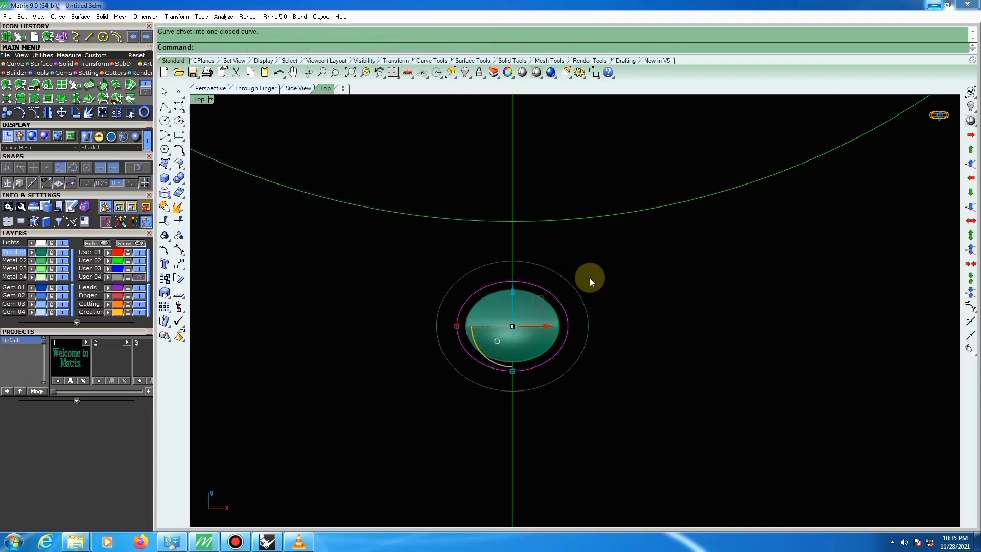
Offset the outermost of the two rings outward by 0.7 mm.
click(573, 283)
key(Return)
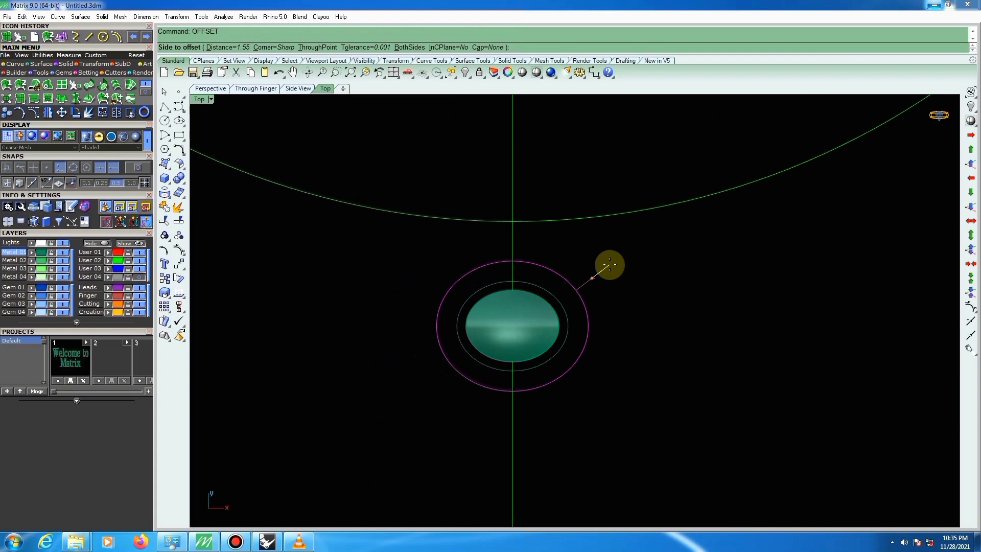
text(.7)
key(Return)
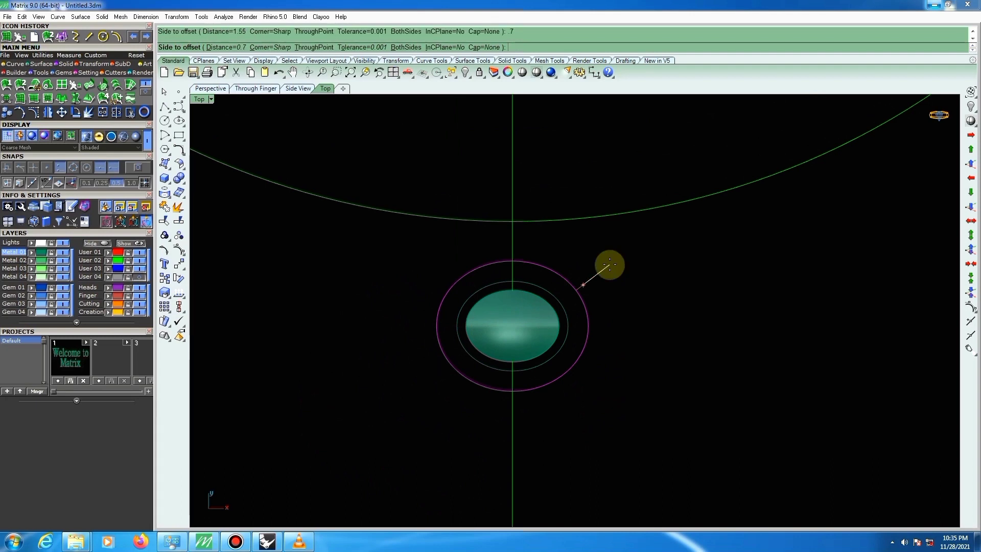
click(609, 264)
Finish the 0.7 mm offset and offset the new outermost oval outward by 1.55 mm.
key(Return)
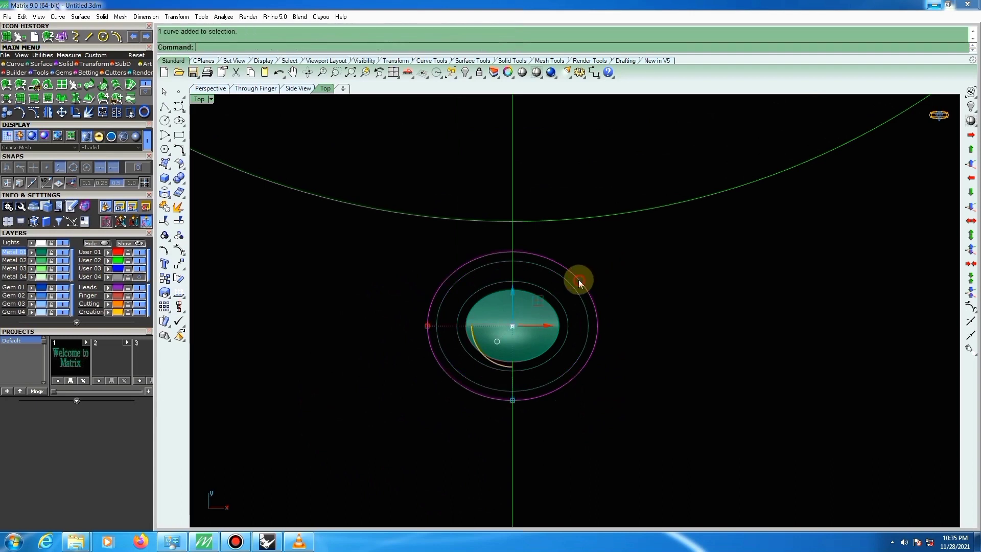
click(578, 278)
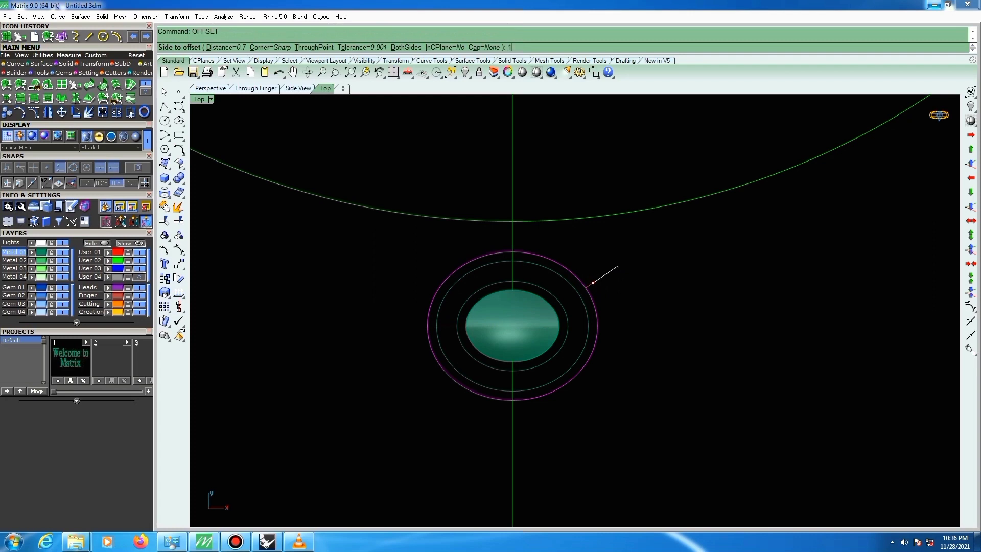
key(Return)
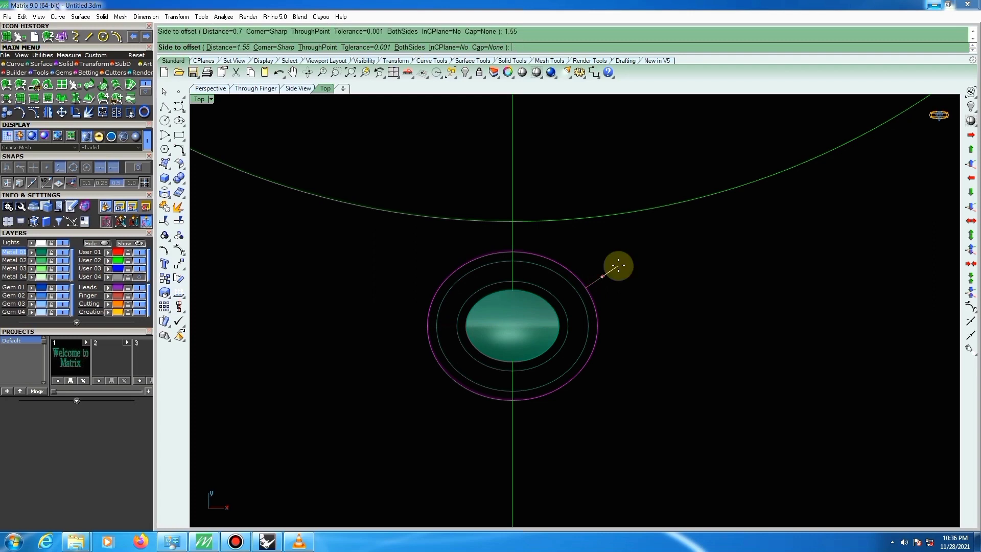
click(618, 265)
scroll(588, 291, up, 2)
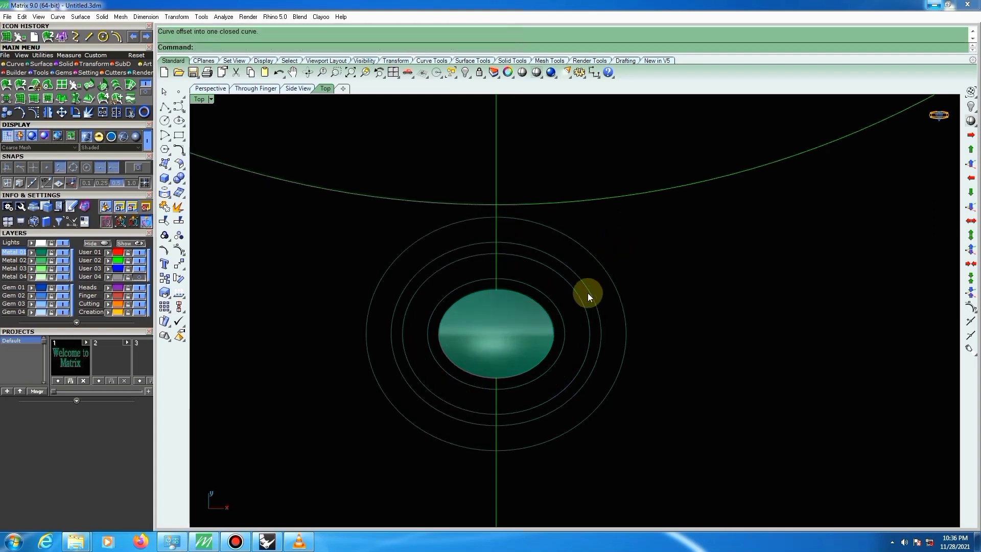
Copy the inner oval of each ring pair 0.2 mm upward in the right view and delete the originals.
click(588, 289)
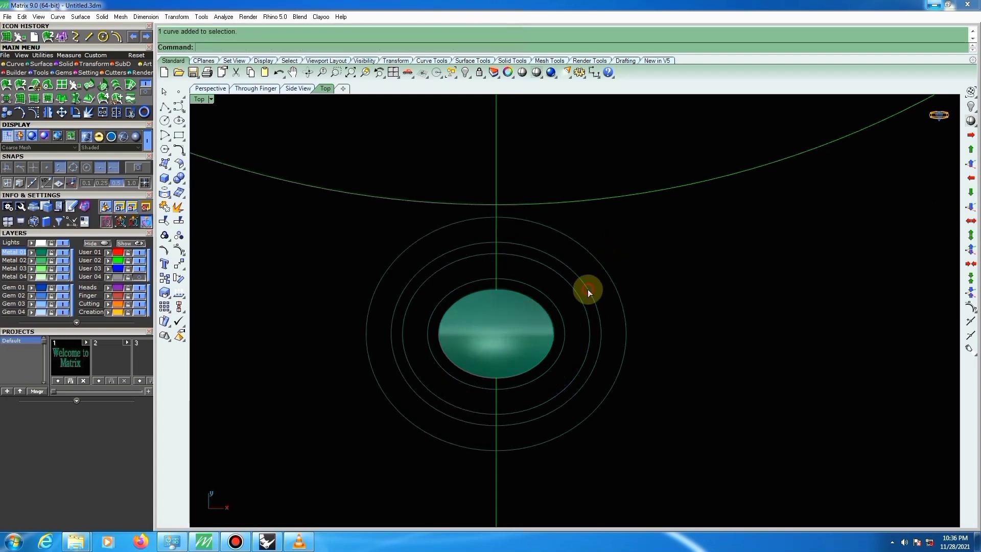
shift+click(571, 317)
key(ctrl+F3)
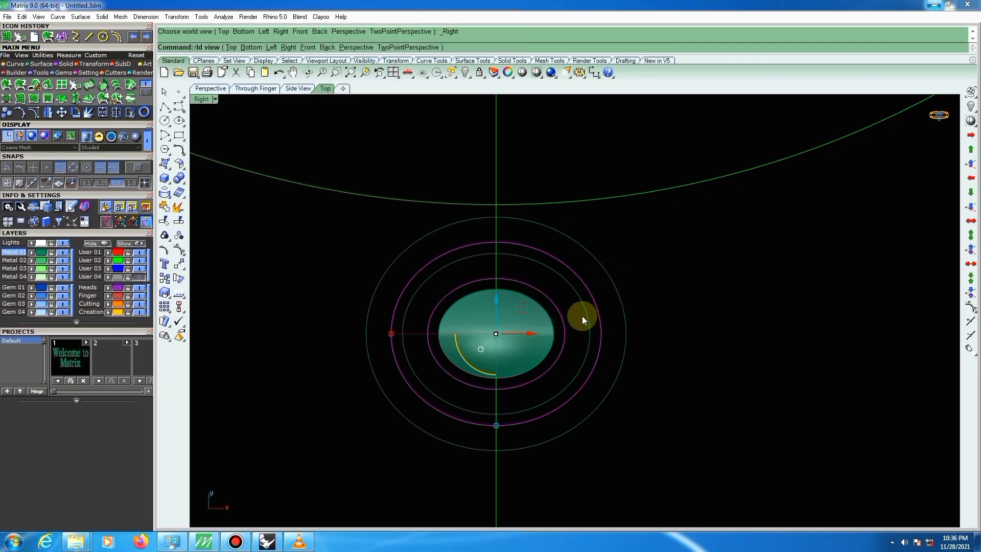
click(164, 278)
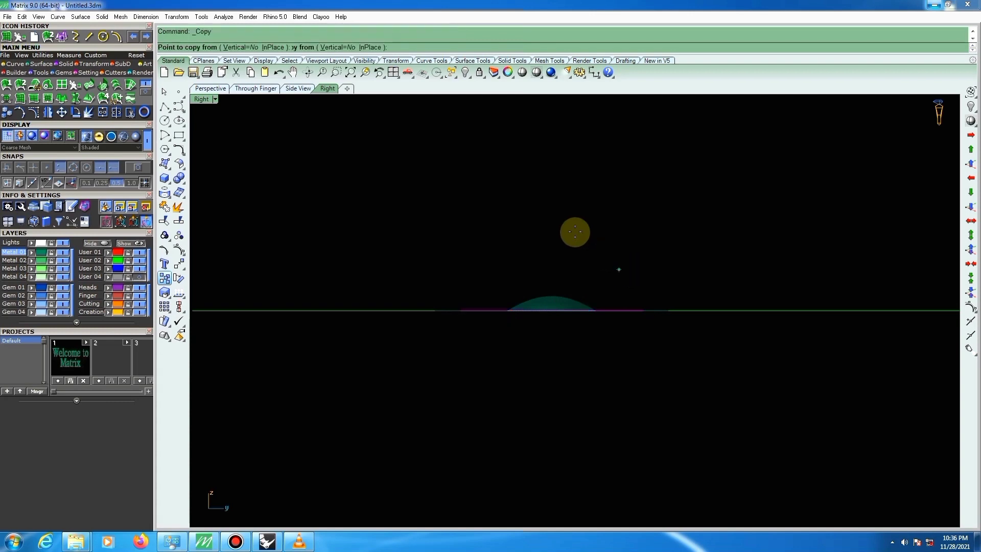
click(600, 263)
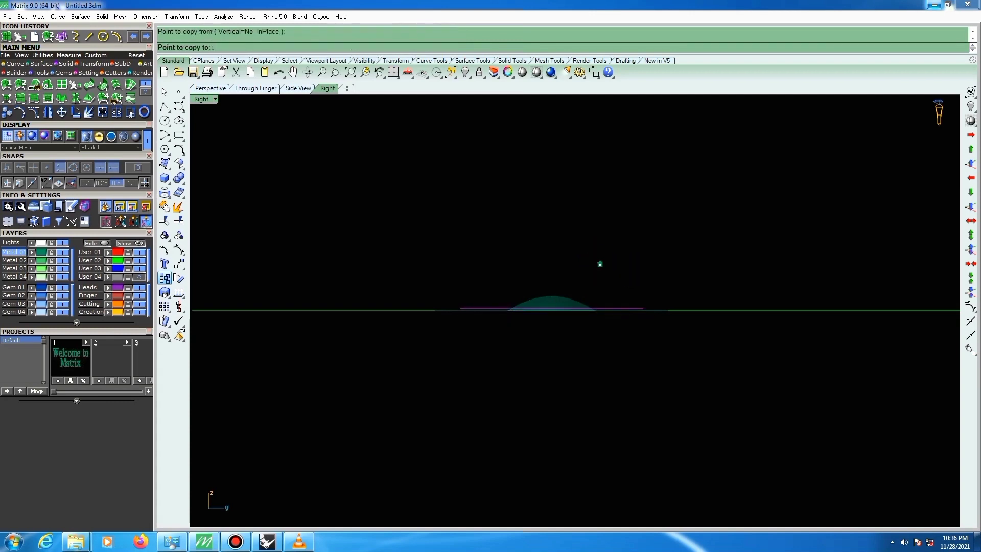
click(599, 263)
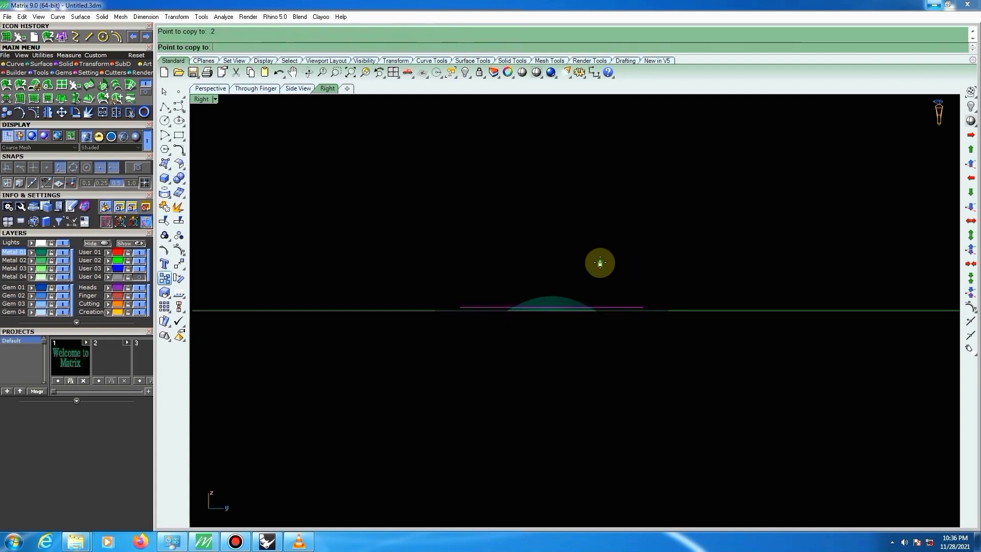
click(600, 253)
right_click(604, 257)
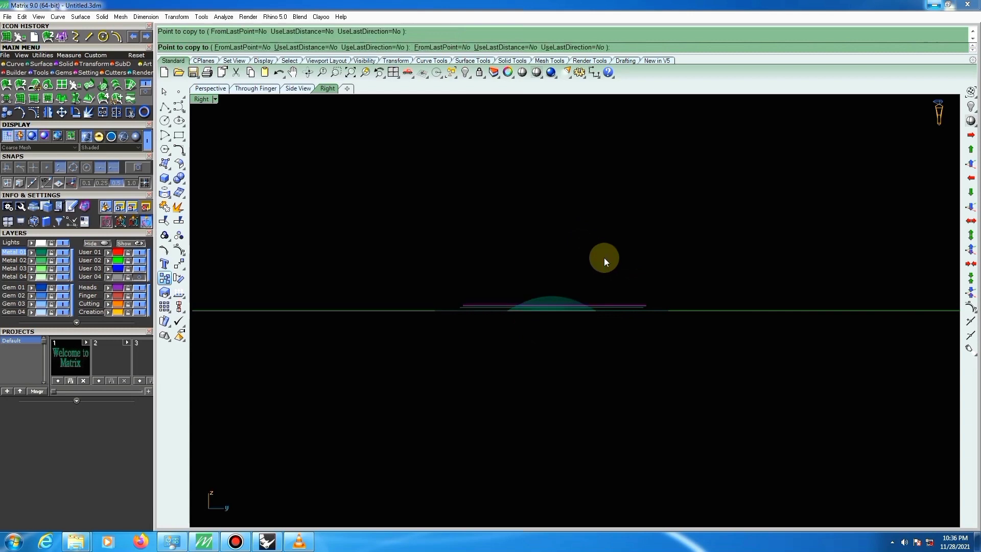
key(Delete)
Create a patch surface from the two ovals nearest the central dome.
ctrl+shift+right_drag(617, 320, 702, 402)
scroll(583, 330, up, 4)
scroll(592, 337, down, 4)
key(ctrl+F1)
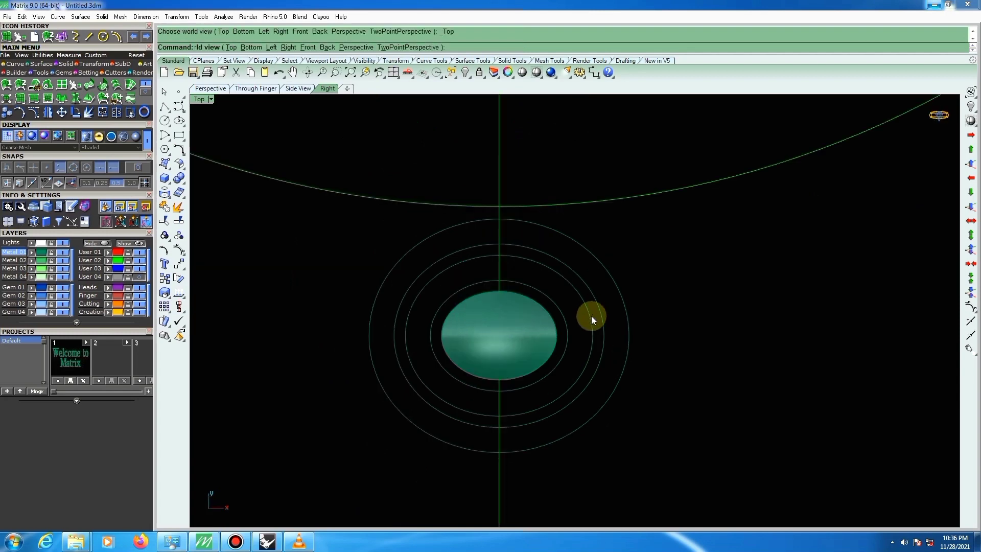
scroll(590, 317, up, 10)
click(595, 317)
drag(596, 316, 512, 362)
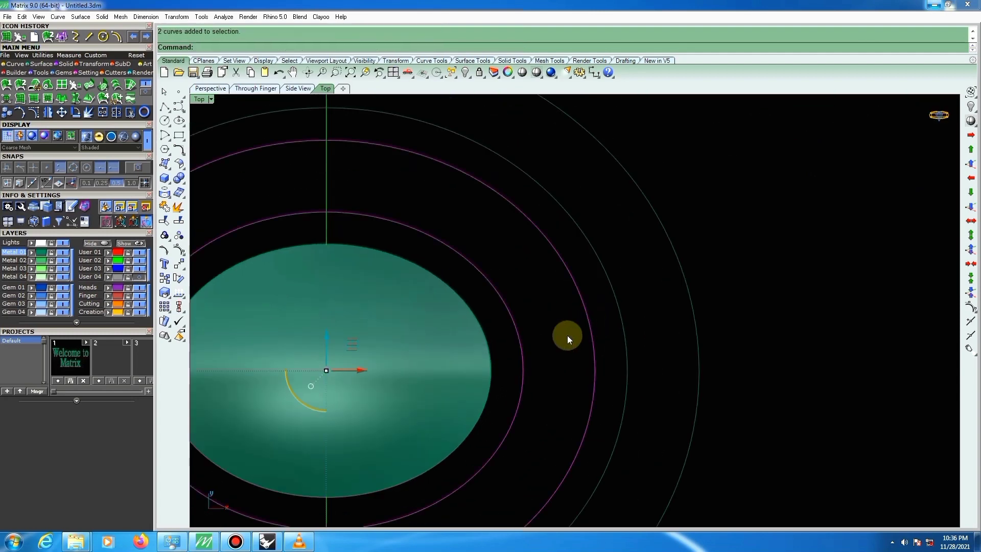
scroll(567, 335, down, 6)
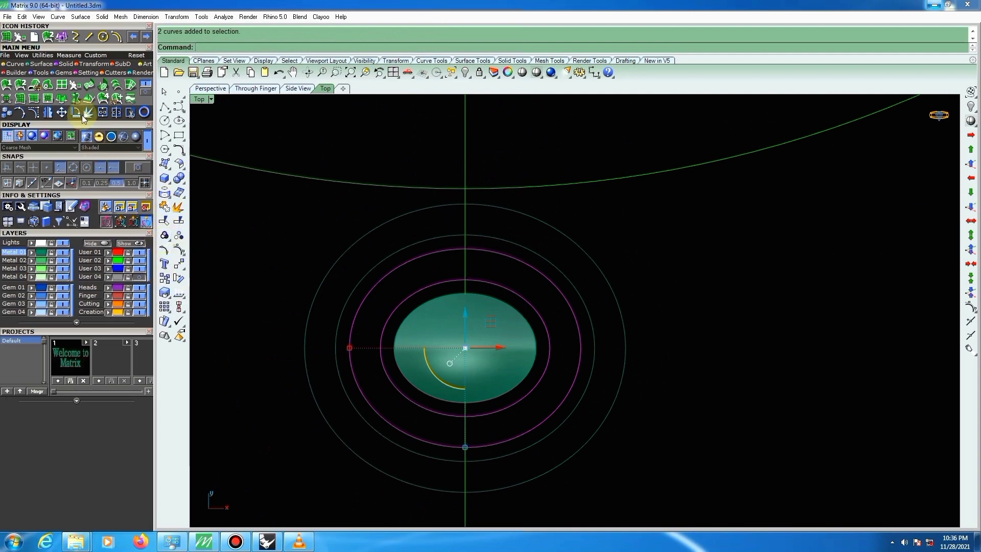
click(31, 99)
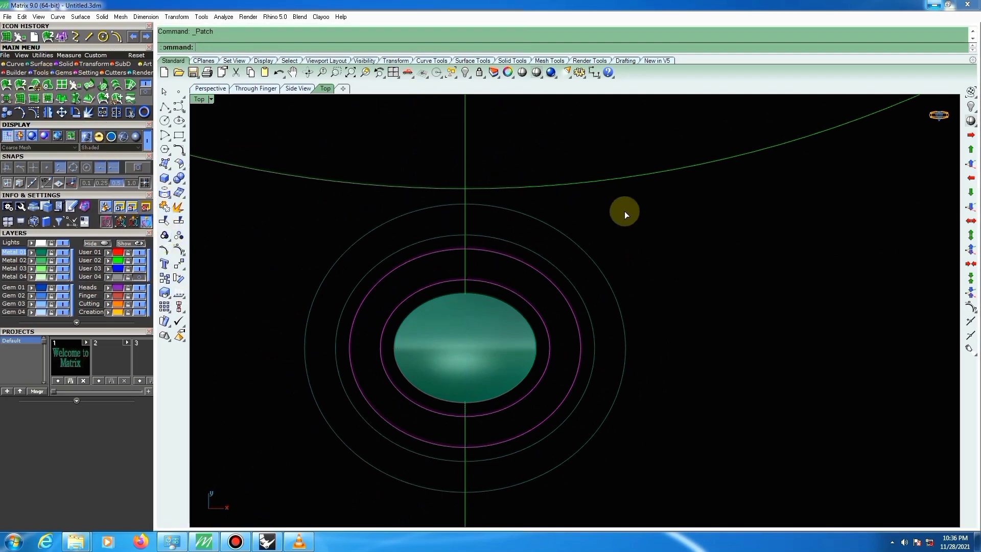
click(659, 254)
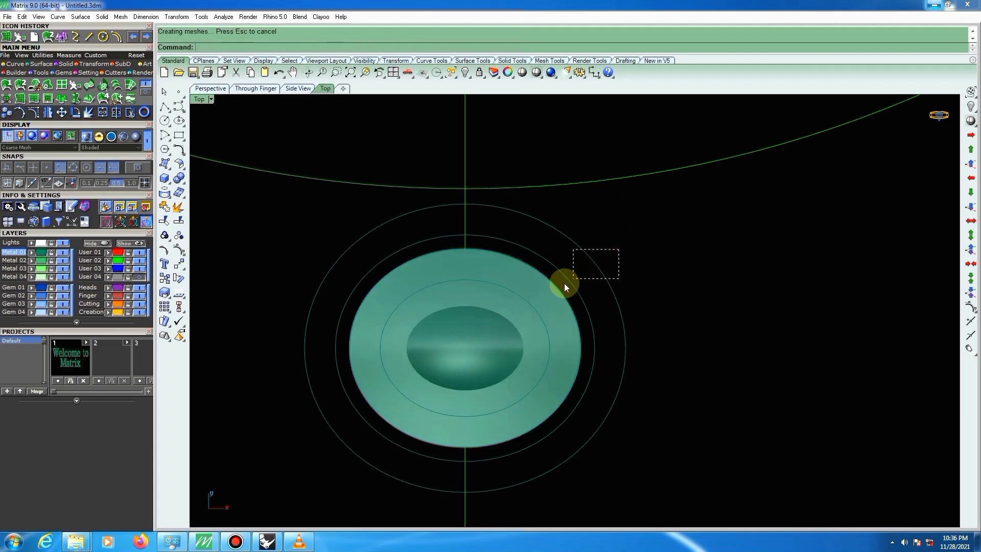
Create another patch surface from the two outermost ovals.
drag(564, 282, 563, 284)
right_click(652, 266)
key(Return)
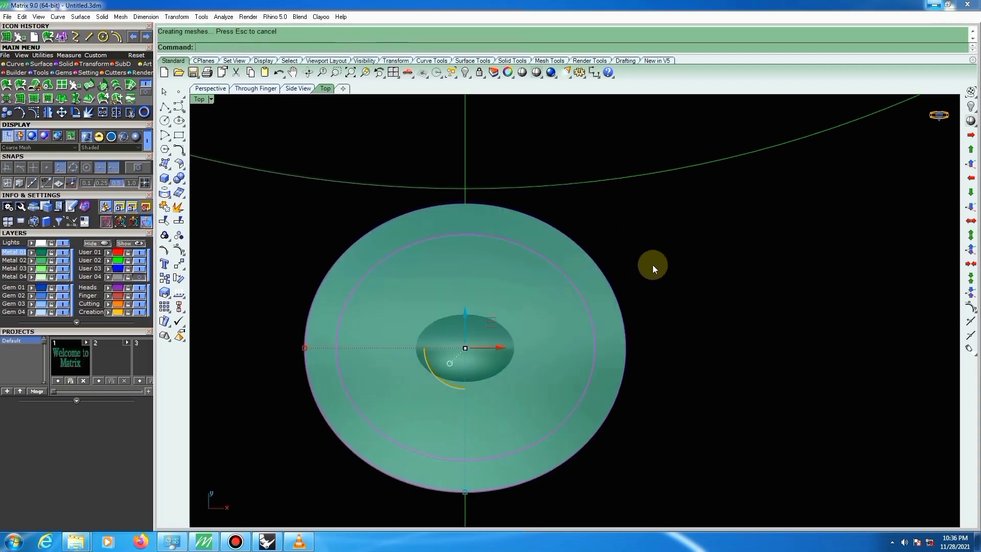
Trim away the interior of the outer patch using its inner oval to leave a ring.
click(577, 268)
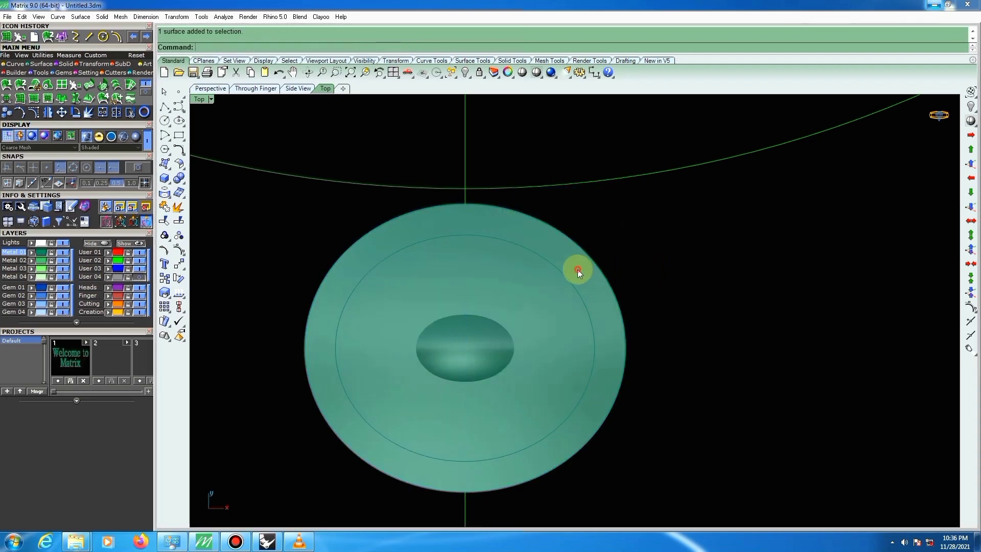
click(552, 262)
click(165, 235)
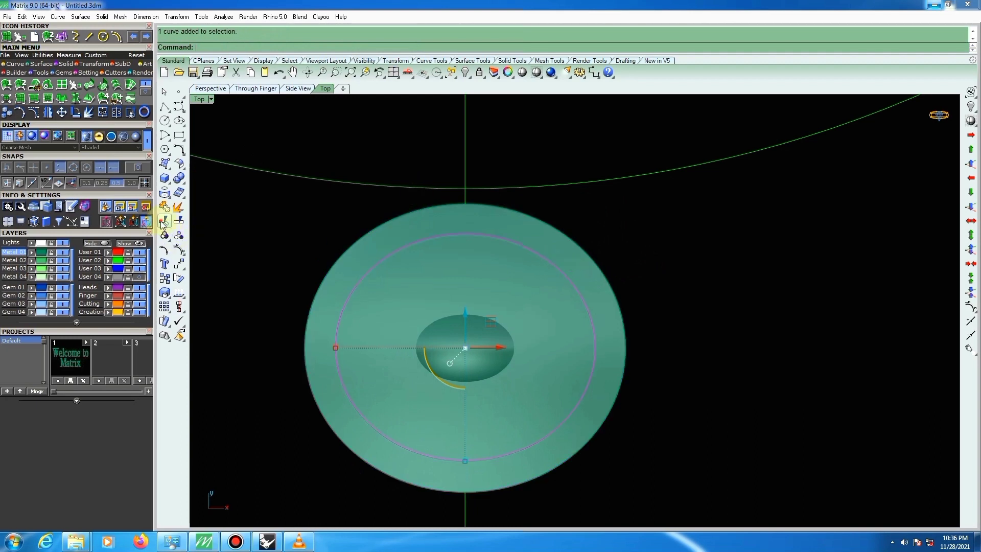
key(Return)
click(499, 245)
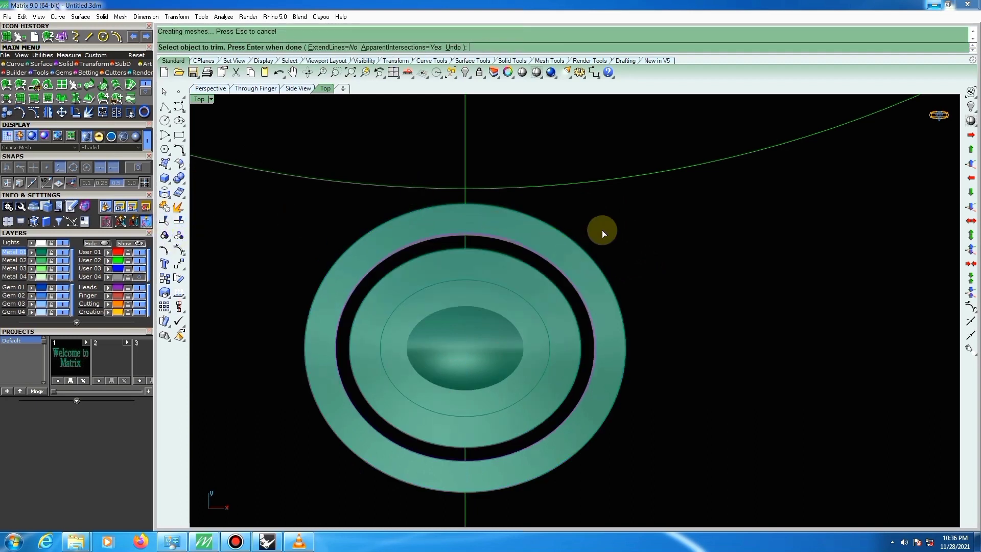
key(Return)
Trim the middle patch inside its inner oval so the central dome is exposed.
click(510, 274)
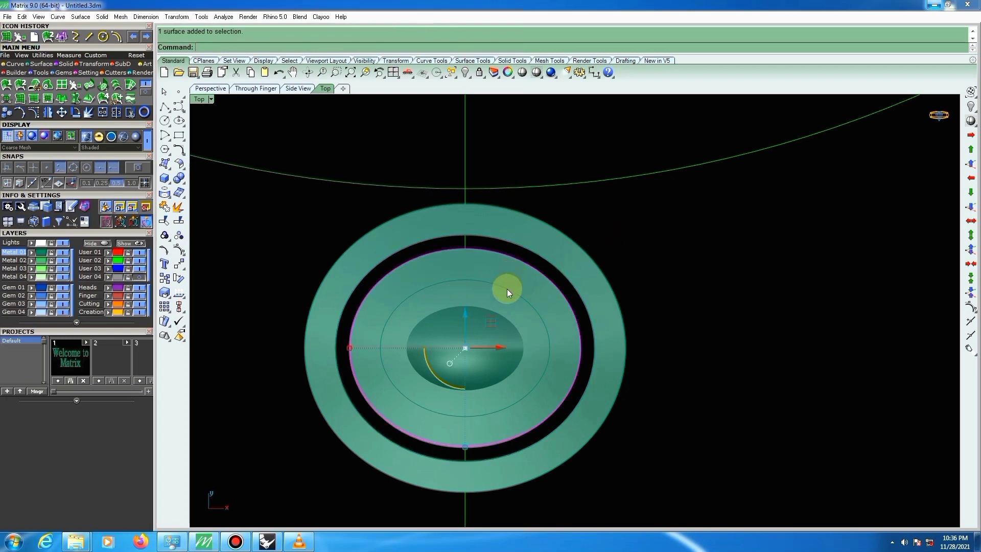
key(Escape)
click(510, 292)
key(Return)
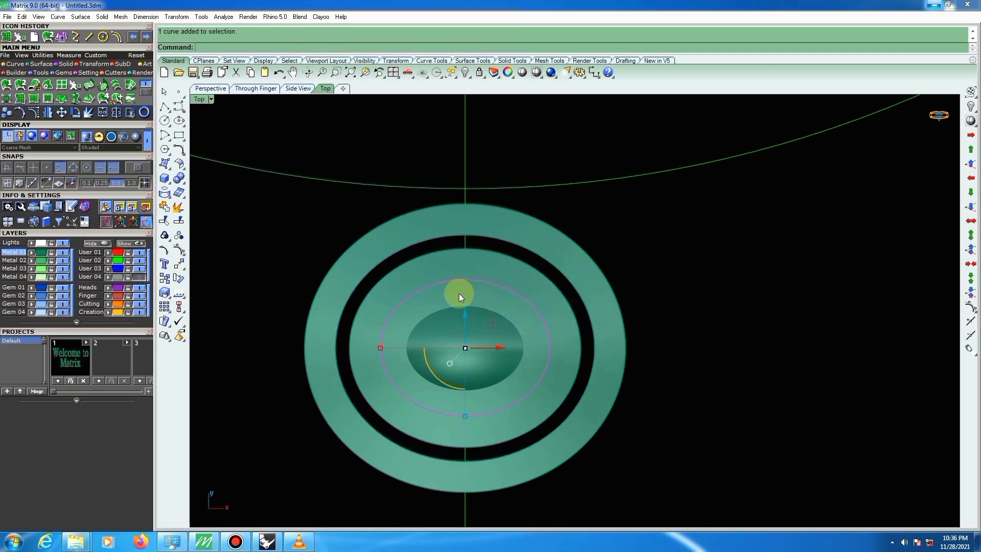
key(Return)
click(442, 291)
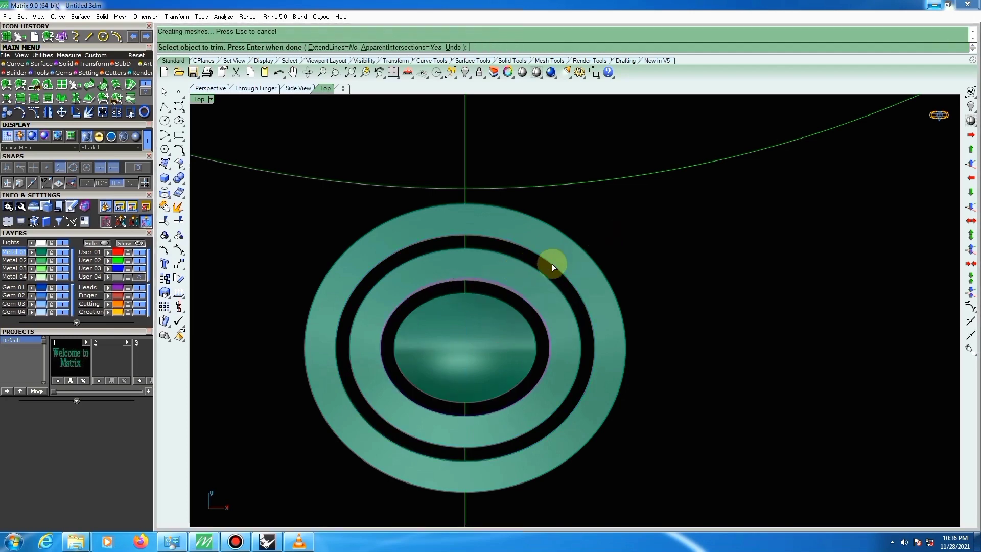
key(Return)
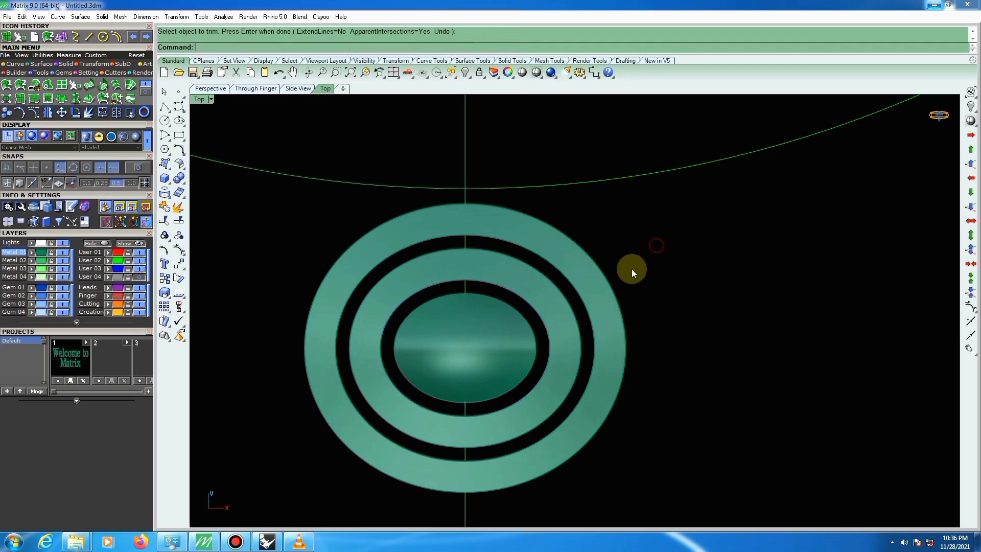
Delete the construction ovals around the dome and rings, keeping the surfaces.
drag(504, 351, 501, 351)
ctrl+click(514, 330)
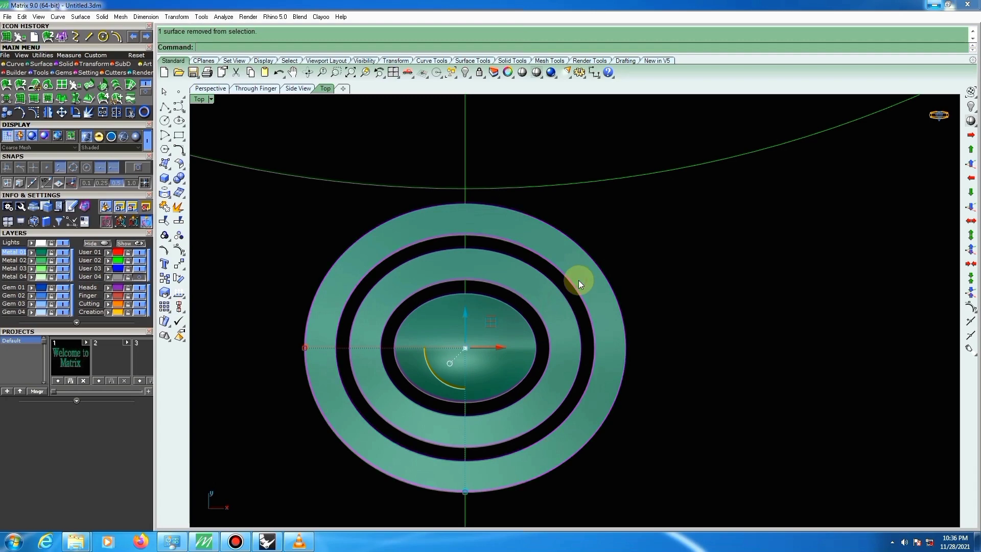
key(Delete)
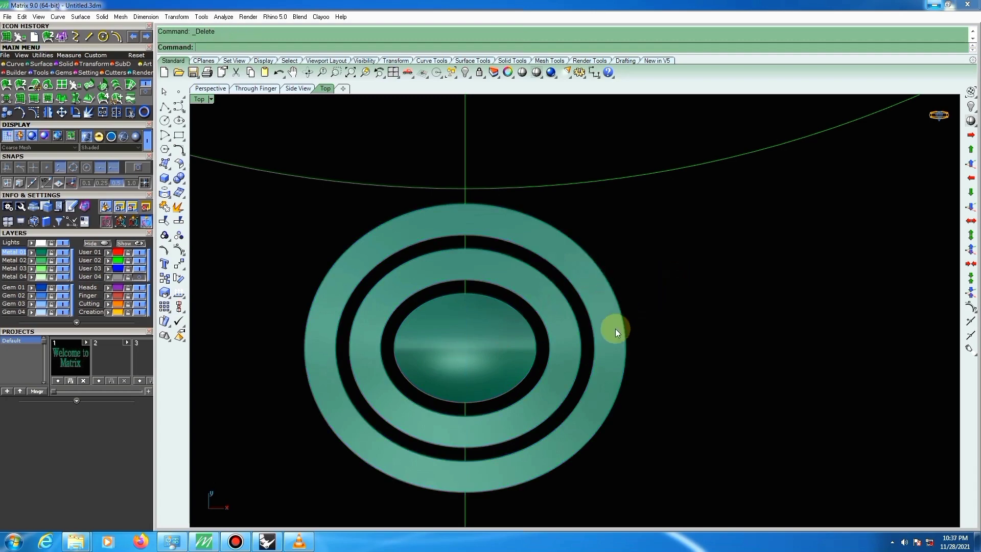
Draw a horizontal line from the dome's left quadrant point to well beyond the outer ring on the right, using the Quad snap.
scroll(572, 321, down, 1)
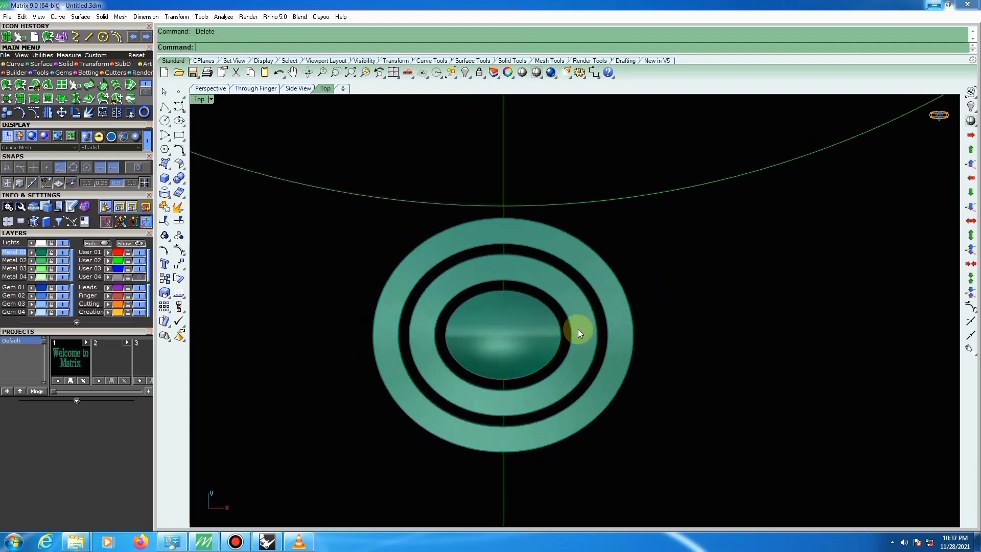
click(88, 37)
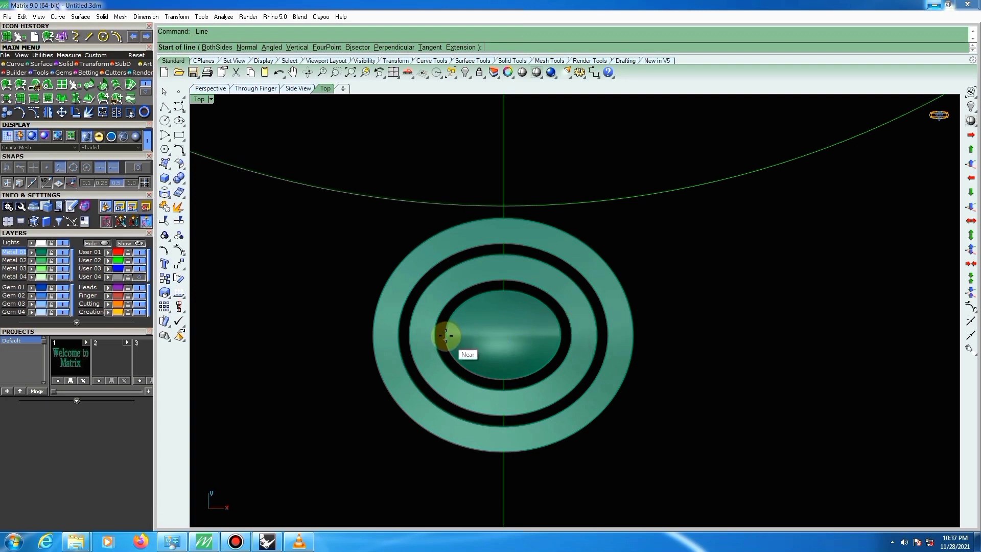
click(72, 168)
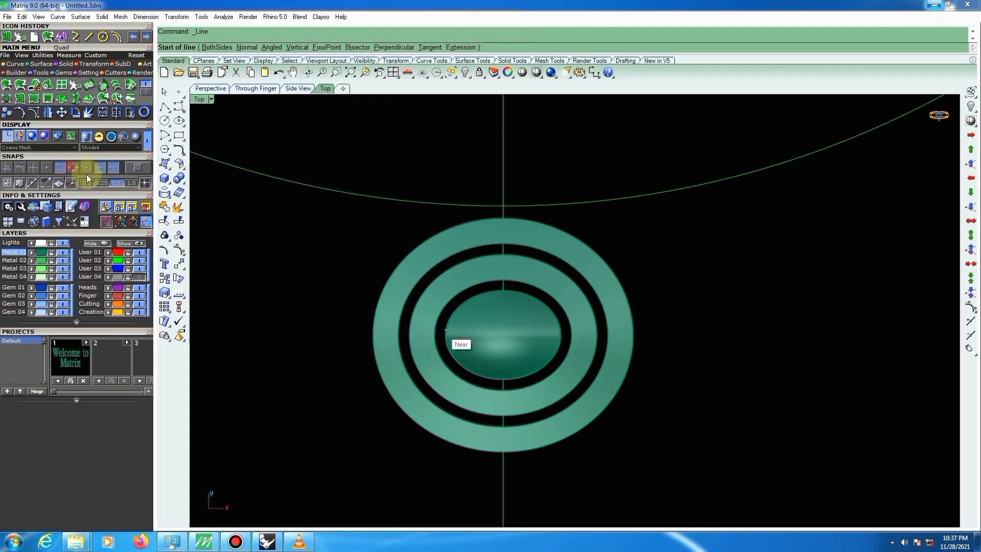
click(548, 332)
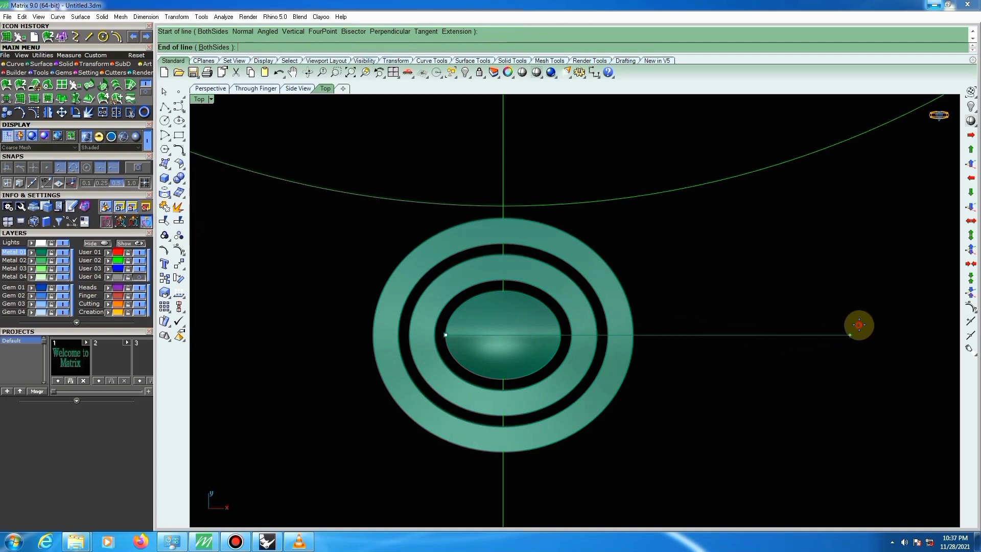
click(858, 326)
click(824, 303)
key(Escape)
Move the horizontal line left so that it crosses the dome and both rings completely.
click(685, 336)
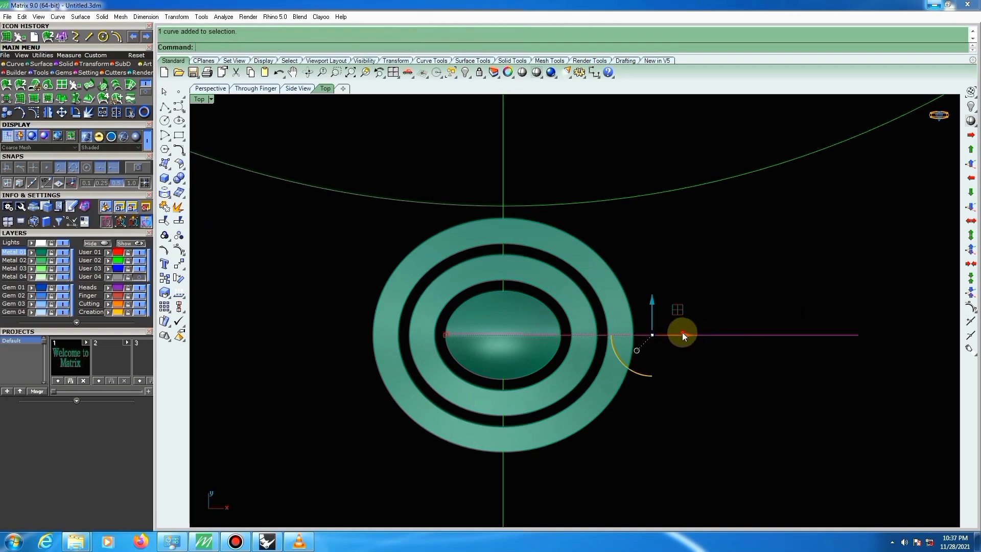
drag(681, 335, 563, 347)
scroll(545, 289, down, 2)
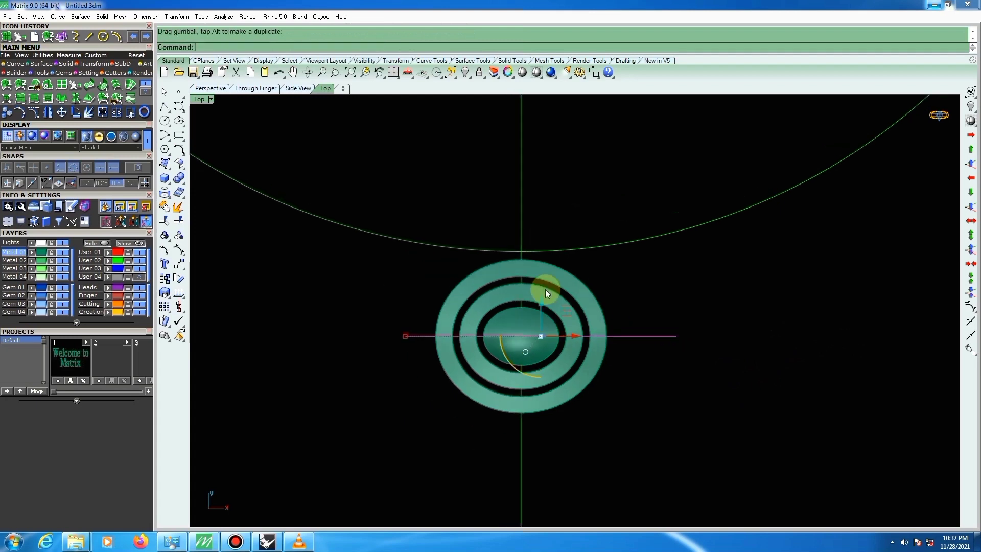
Project the vertical and horizontal guide lines onto the dome and both ring surfaces.
click(520, 212)
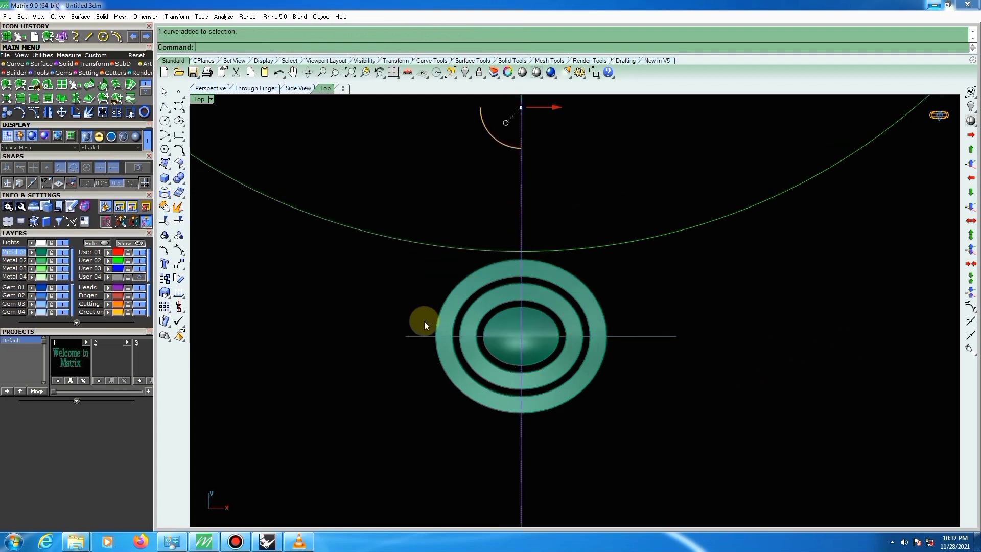
shift+click(413, 337)
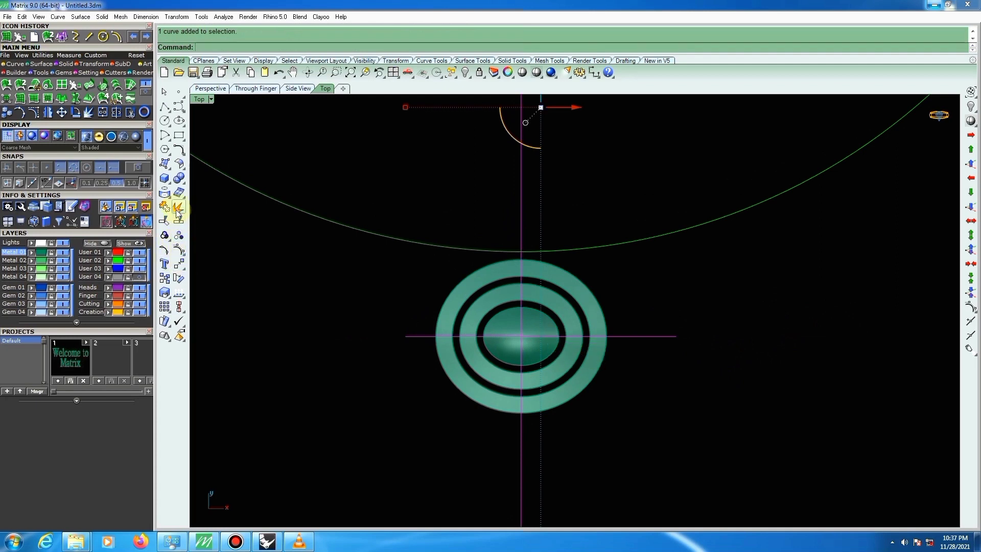
click(164, 194)
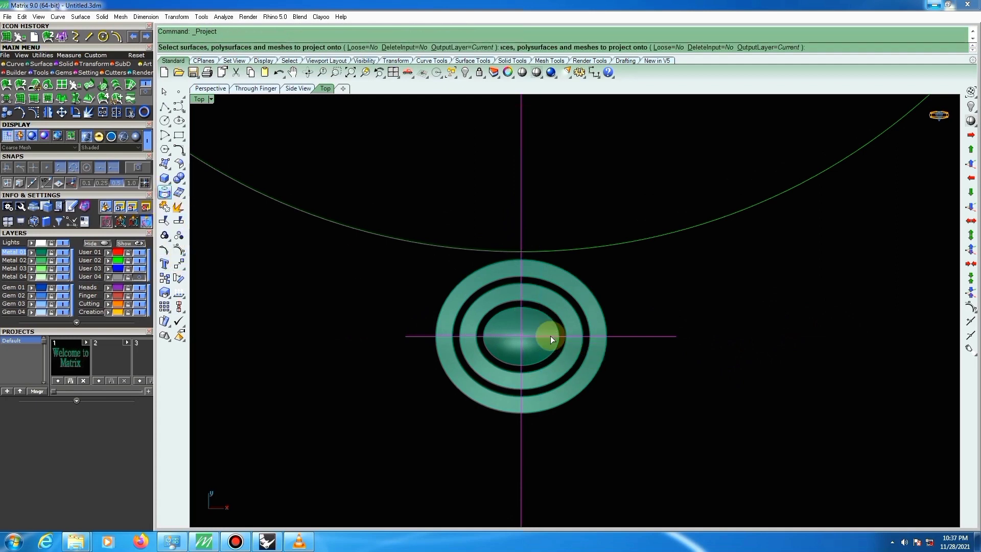
click(539, 346)
click(582, 368)
click(588, 374)
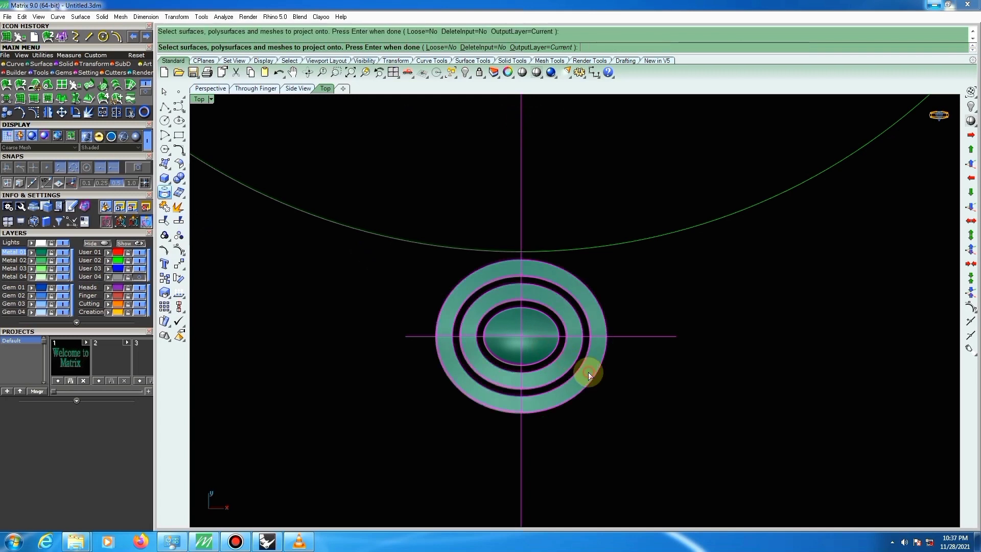
key(Return)
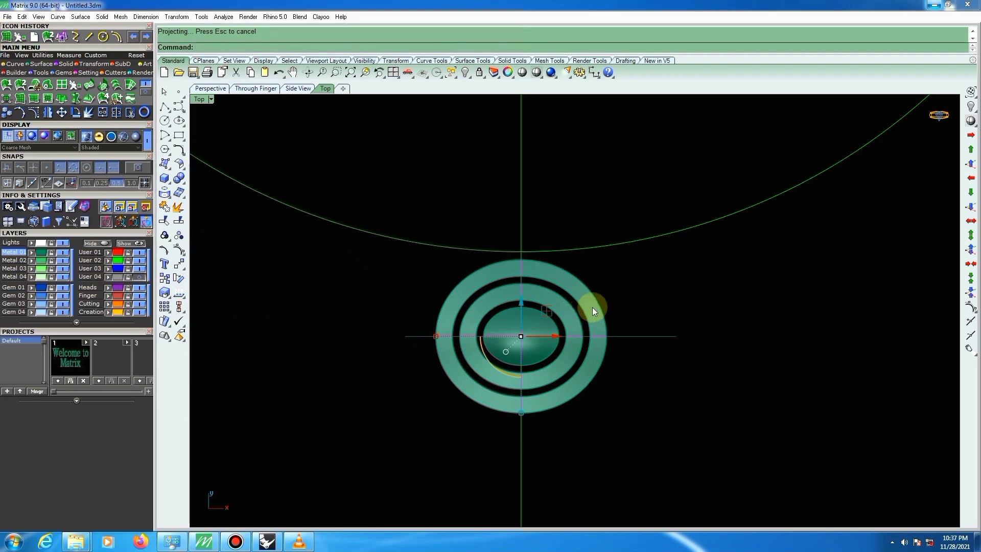
Raise the projected curves slightly above the dome and ring surfaces in the Right view, and group them.
key(ctrl+F4)
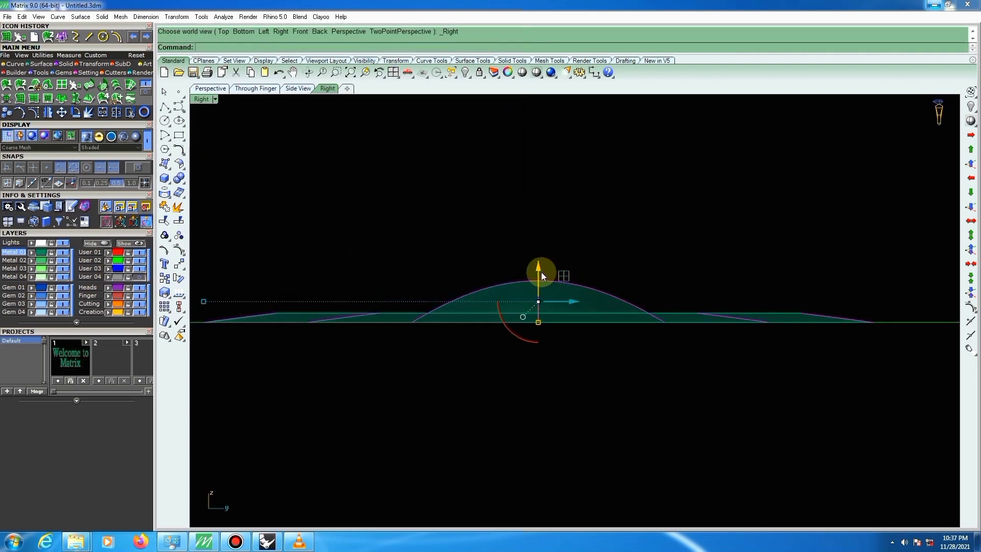
drag(539, 269, 558, 262)
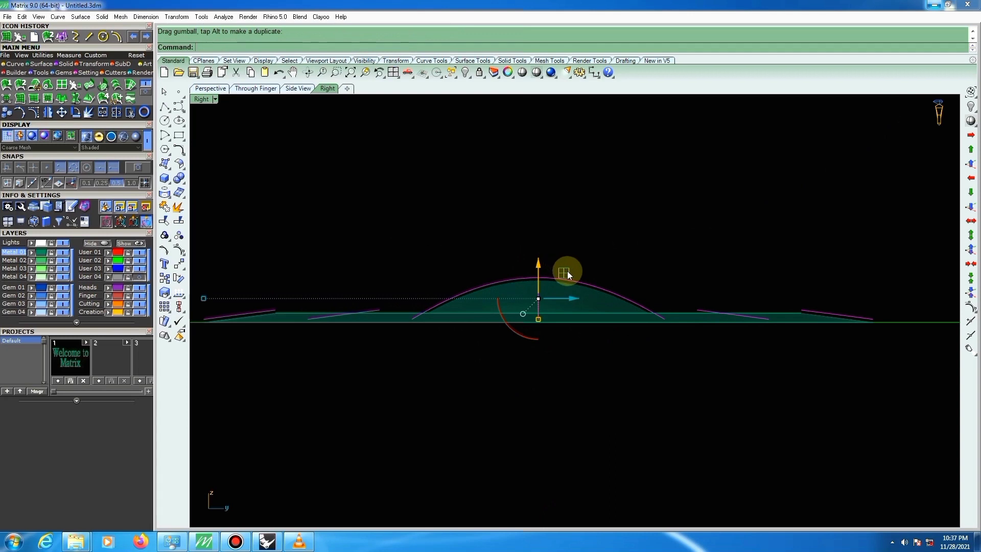
key(ctrl+F1)
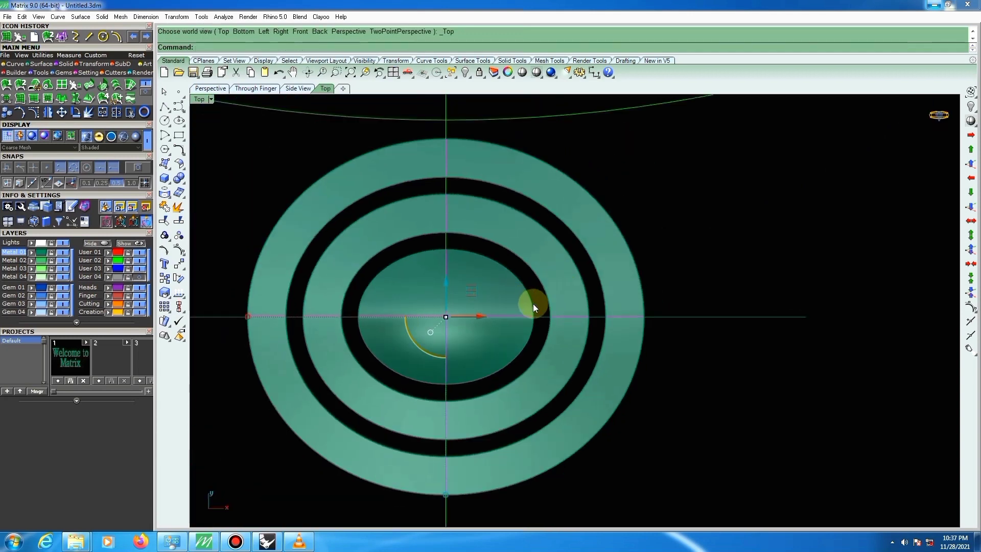
key(ctrl+g)
Put the horizontal guide line on the blue User 03 layer.
scroll(619, 286, down, 3)
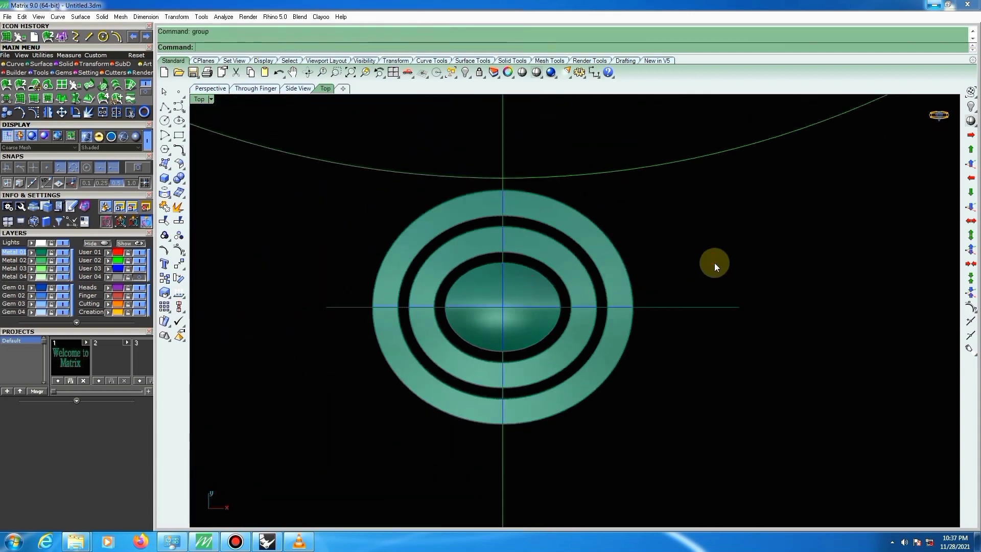
drag(709, 271, 683, 327)
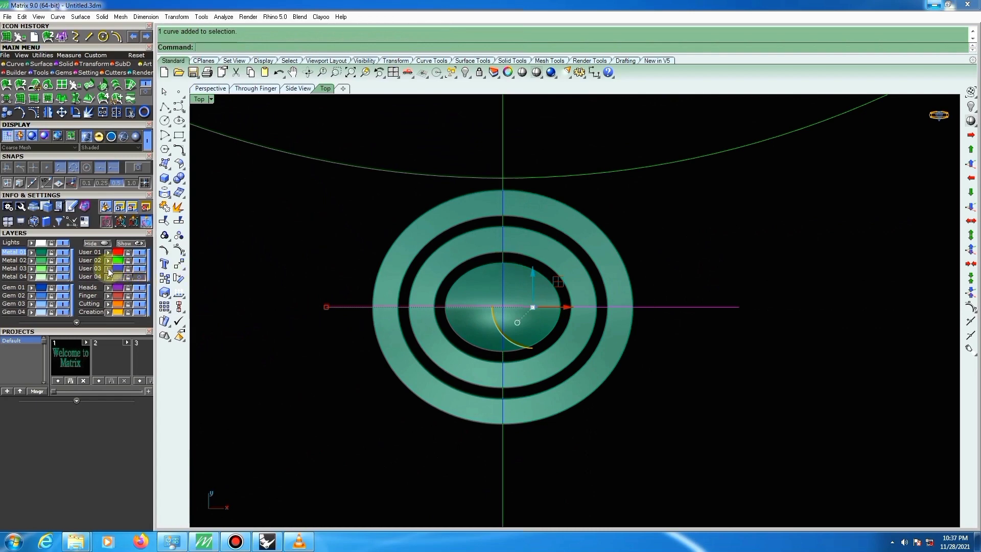
key(Escape)
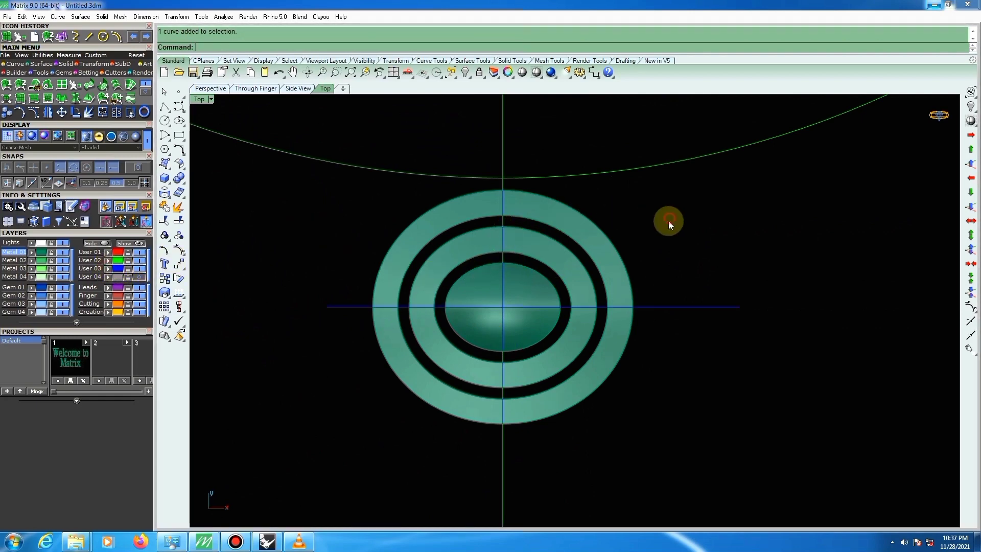
Extrude the dome and both ring surfaces straight by 1 as solids, with the input surfaces deleted.
scroll(529, 317, up, 1)
click(519, 322)
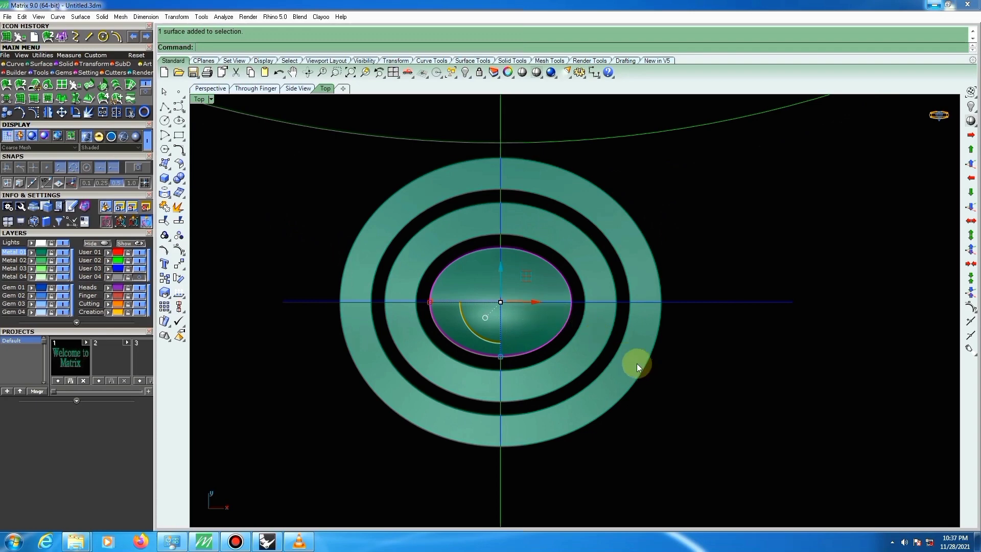
shift+click(584, 344)
shift+click(638, 347)
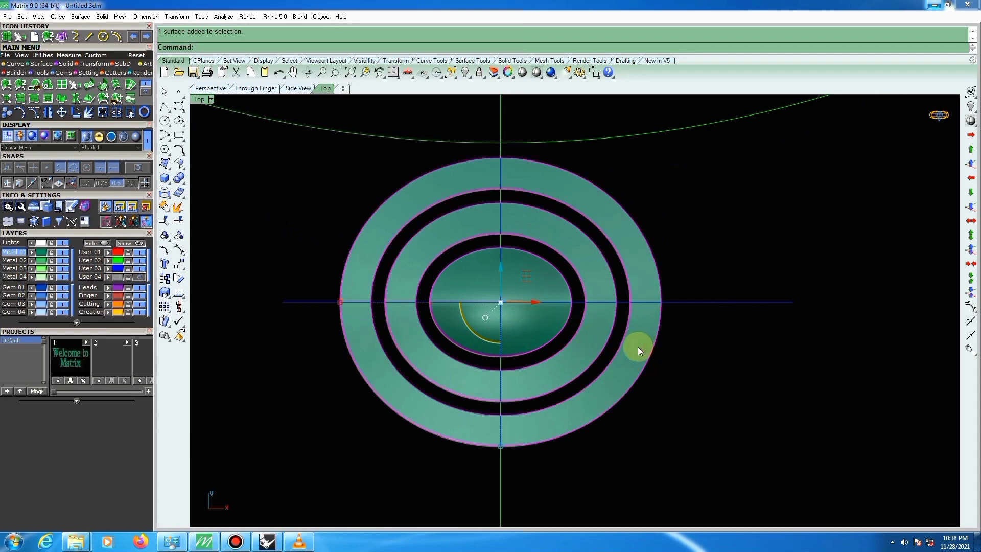
click(78, 36)
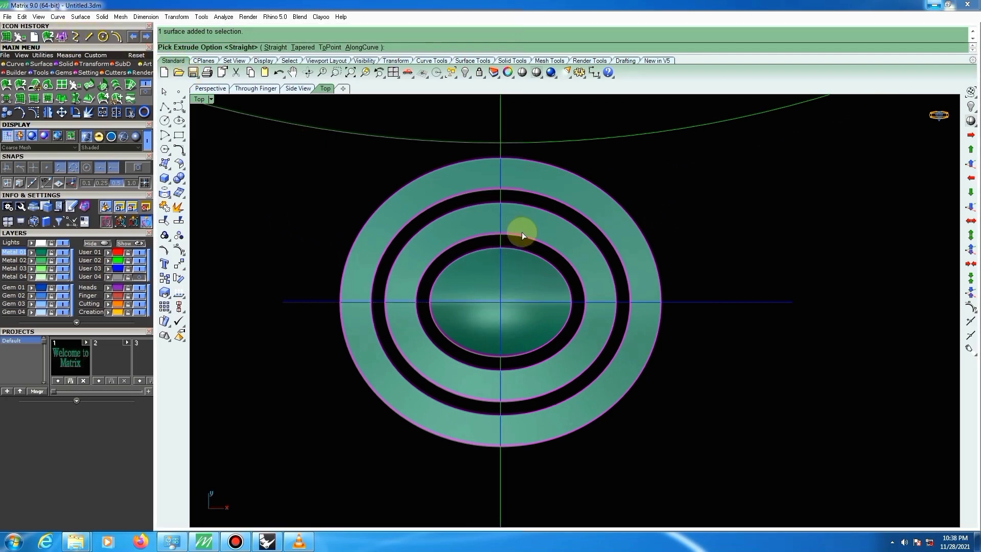
right_click(497, 172)
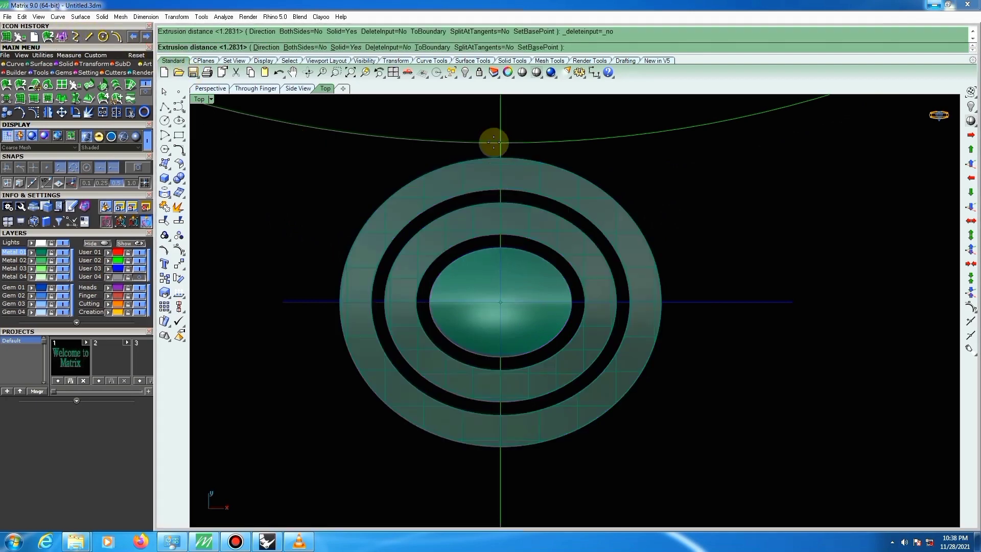
click(386, 47)
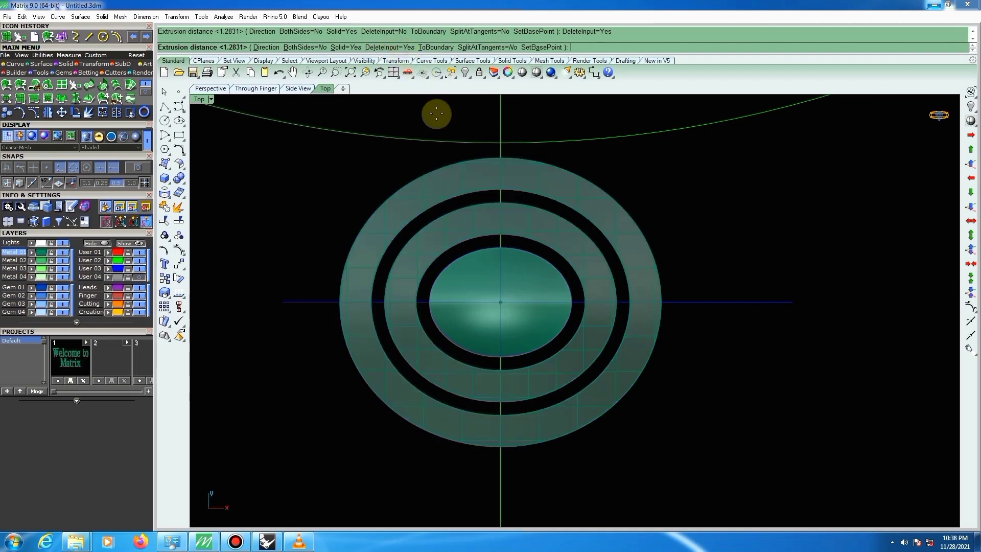
text(1)
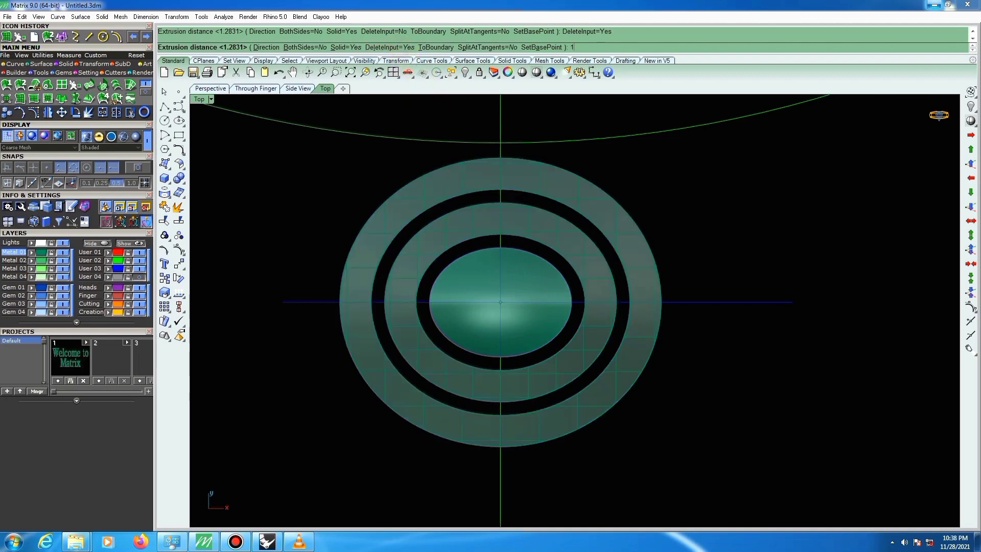
key(Return)
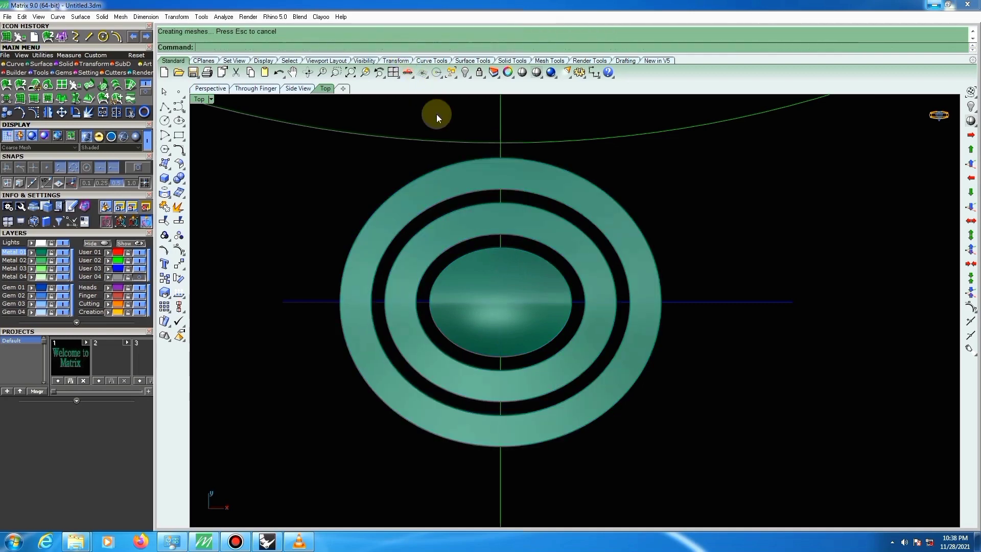
Raise the middle ring and the dome together so they step up above the outer ring.
right_drag(571, 326, 552, 271)
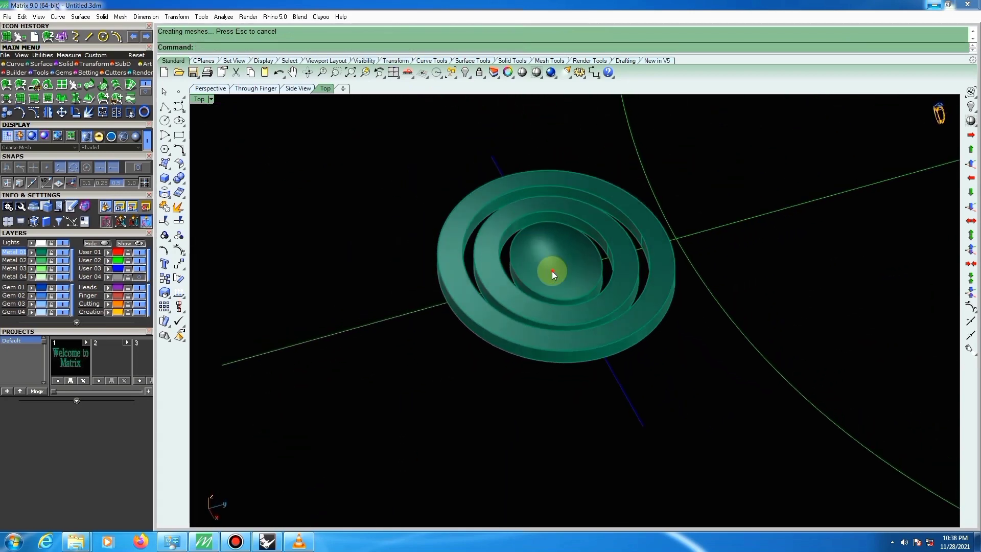
click(529, 309)
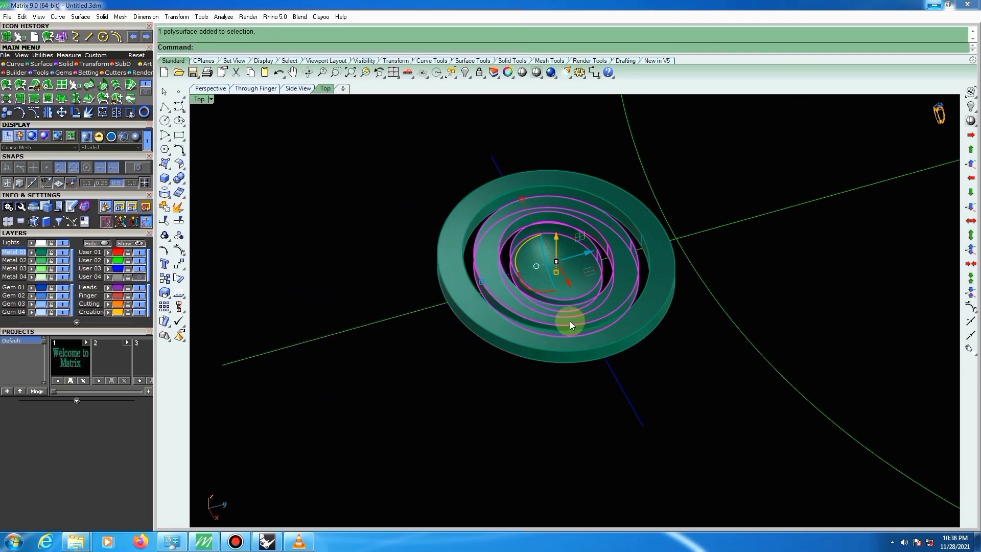
right_drag(595, 321, 571, 247)
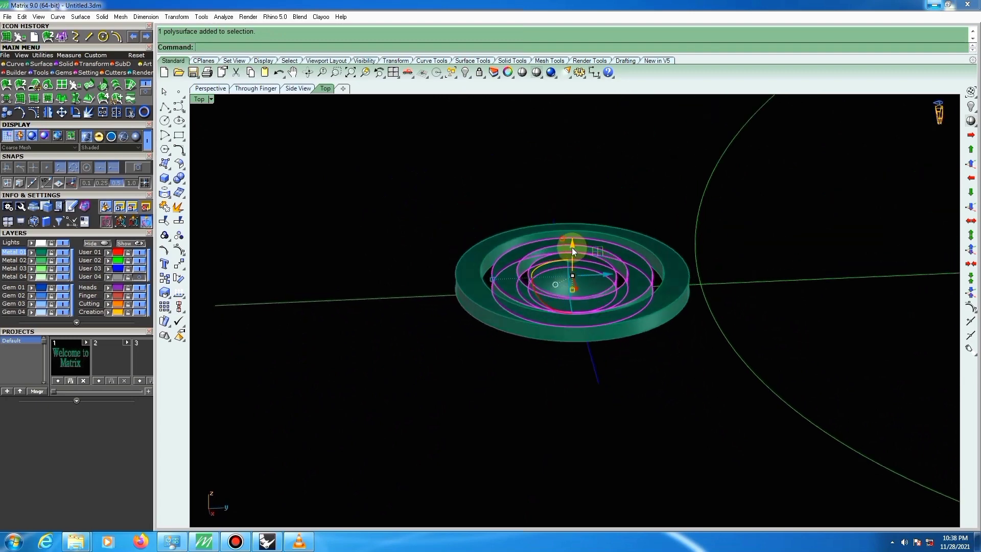
click(571, 236)
drag(571, 236, 571, 232)
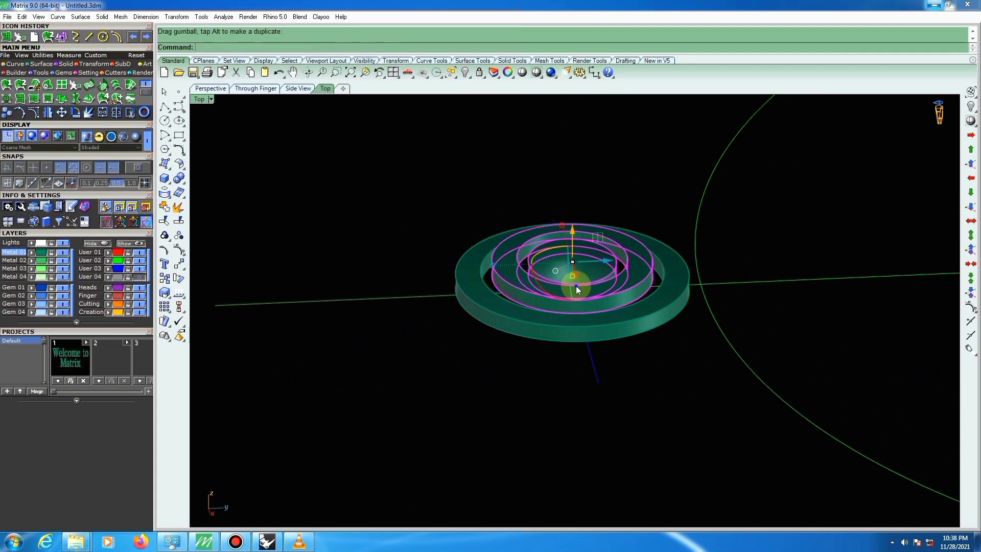
Raise the dome alone further, so it forms a third tier above the middle ring.
right_drag(576, 286, 571, 250)
ctrl+click(503, 284)
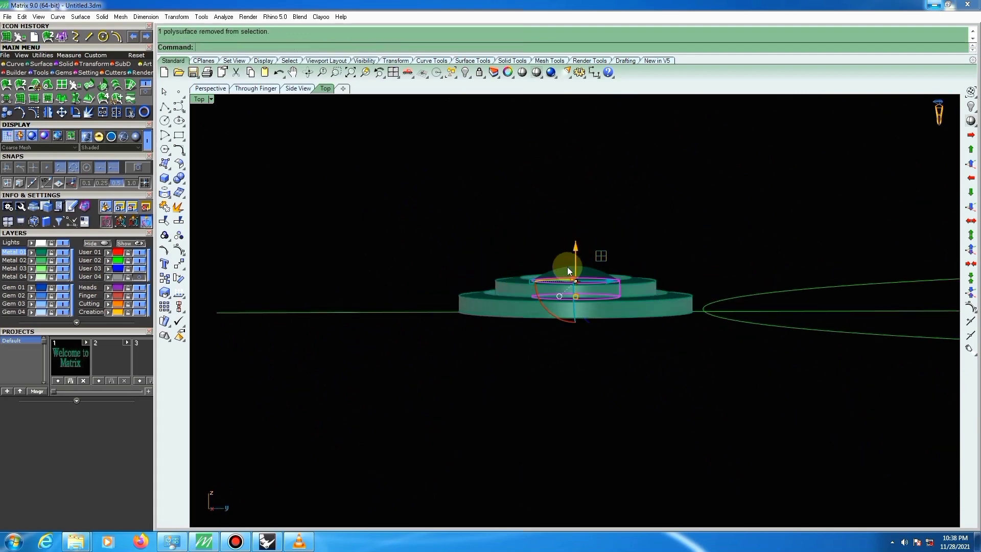
drag(575, 243, 576, 234)
click(641, 211)
Delete the group of projected curves left beneath the raised dome and rings.
right_drag(624, 264, 733, 225)
scroll(531, 317, up, 2)
click(505, 300)
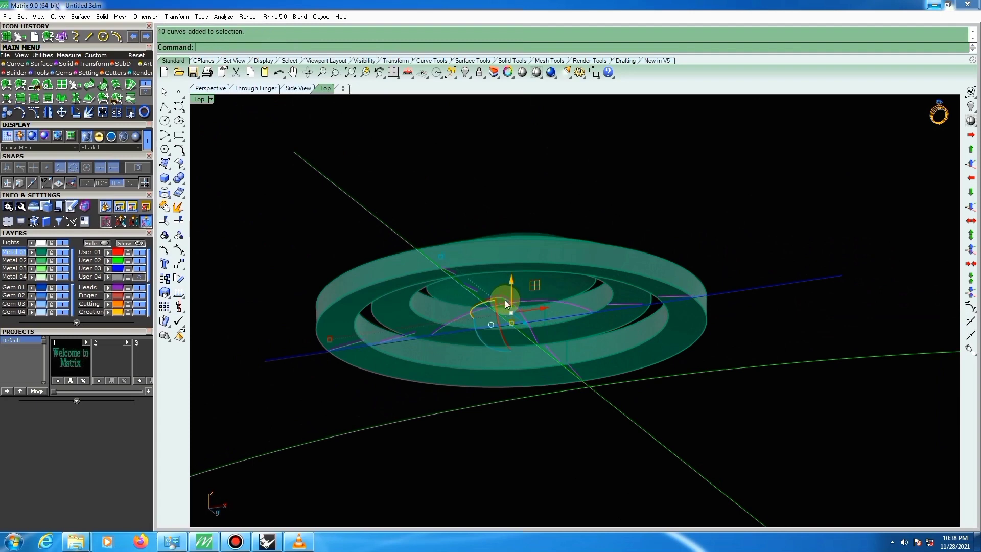
key(Delete)
right_drag(545, 263, 575, 404)
Nudge the dome solid slightly higher above the middle ring, judging from a low side view.
scroll(578, 364, down, 8)
key(ctrl+F1)
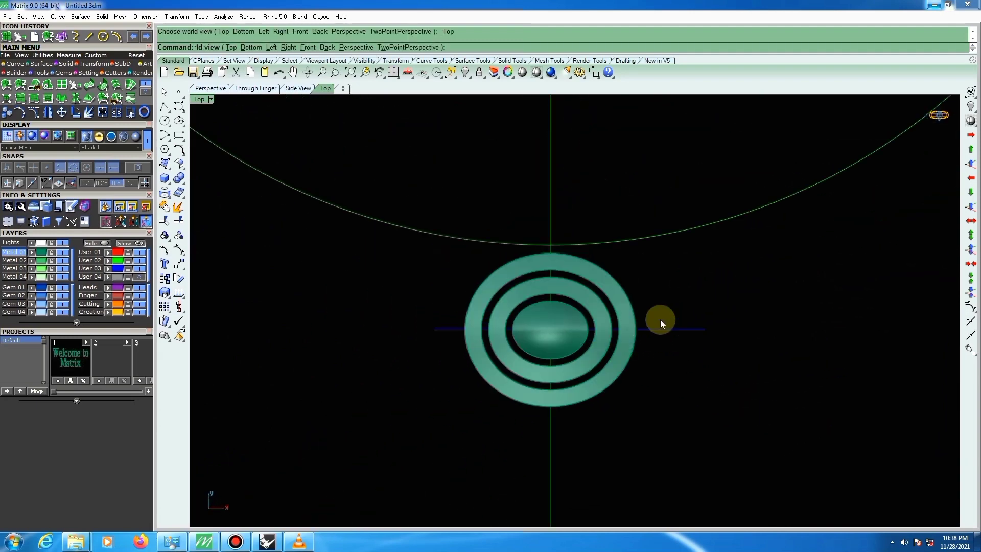
right_drag(606, 287, 660, 205)
scroll(580, 300, up, 5)
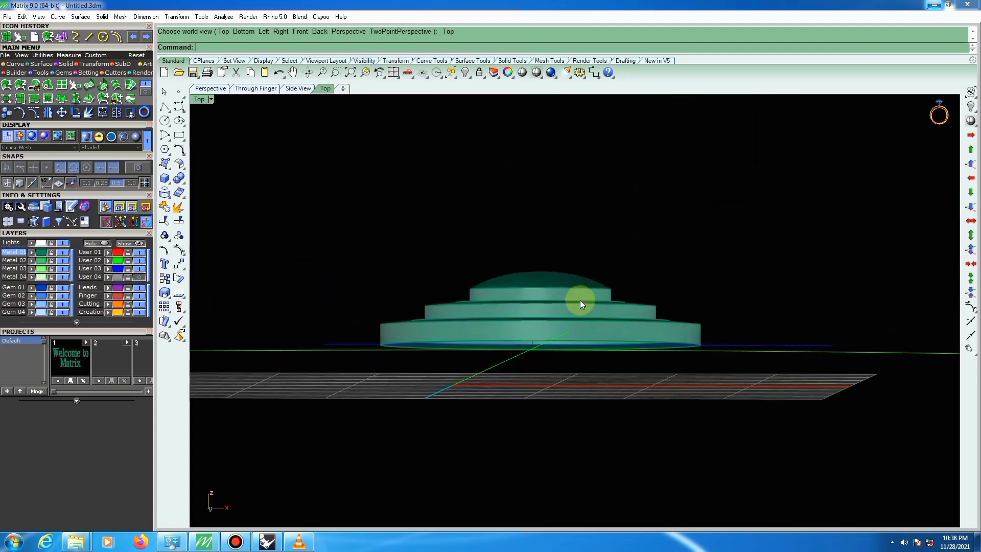
click(553, 287)
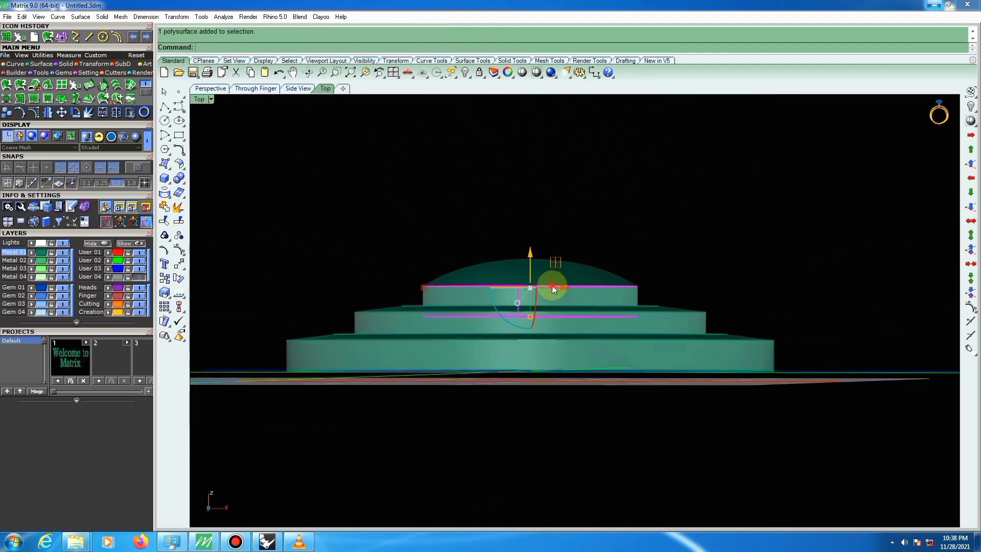
drag(529, 252, 531, 251)
click(666, 221)
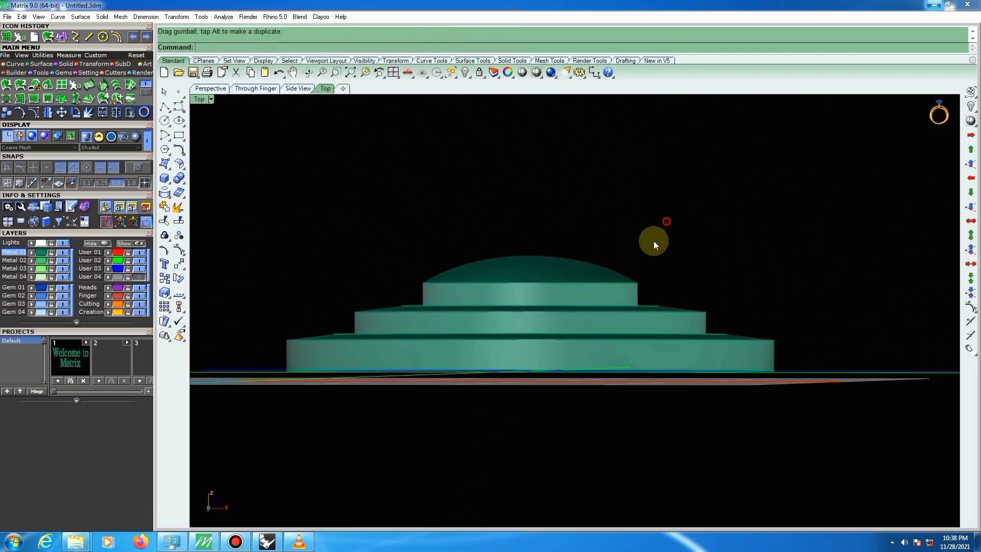
Nudge the dome and the middle ring together slightly higher above the outer ring.
click(603, 314)
scroll(562, 283, up, 3)
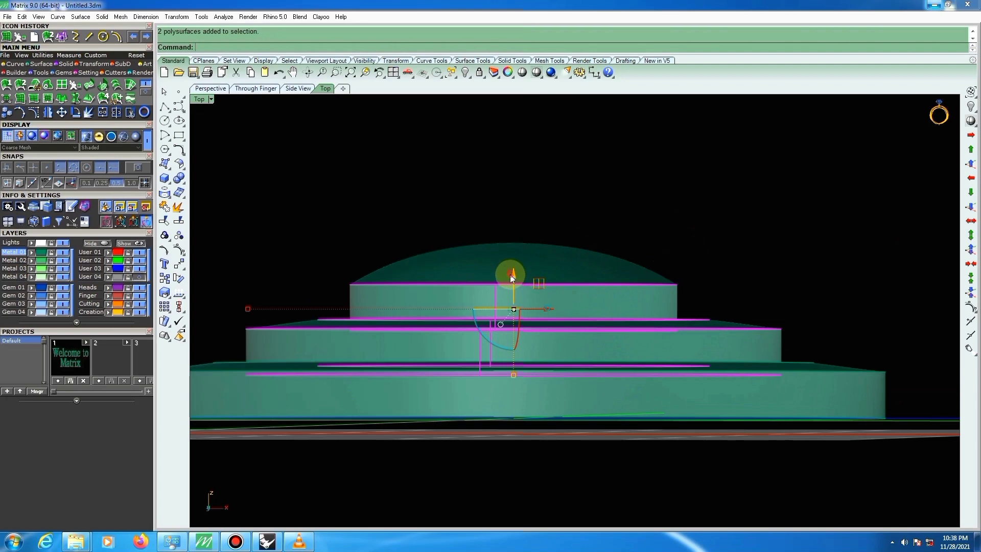
drag(509, 274, 511, 272)
click(714, 188)
Project the horizontal and vertical guide lines from the top view onto the raised dome and ring solids.
scroll(569, 240, down, 8)
right_drag(569, 241, 560, 388)
scroll(561, 388, down, 5)
key(Home)
drag(669, 351, 638, 396)
shift+click(540, 292)
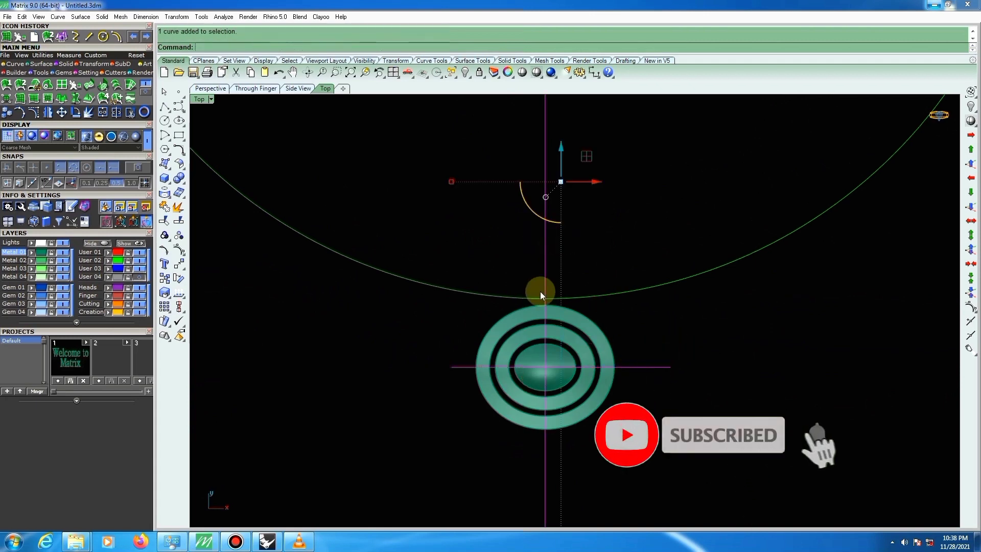
click(180, 264)
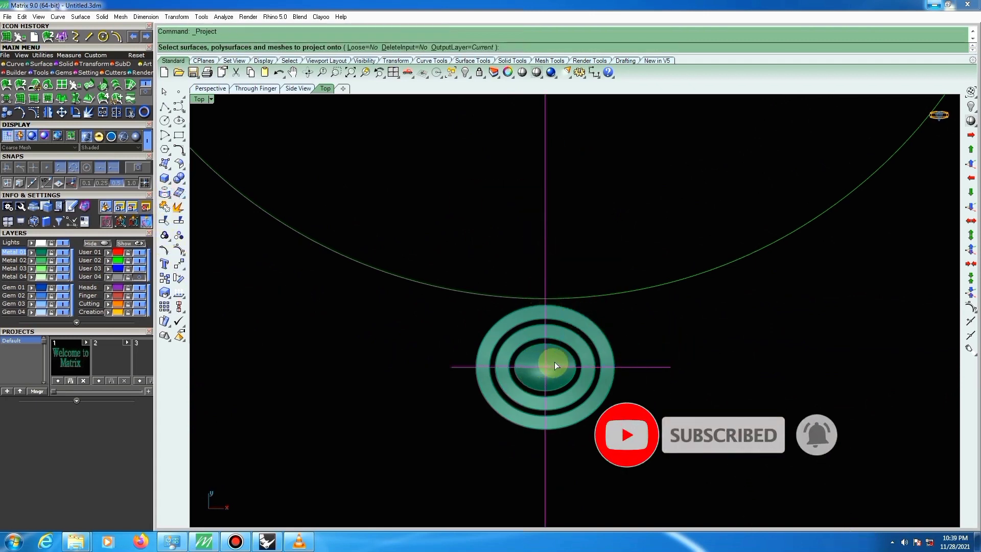
click(575, 316)
key(Return)
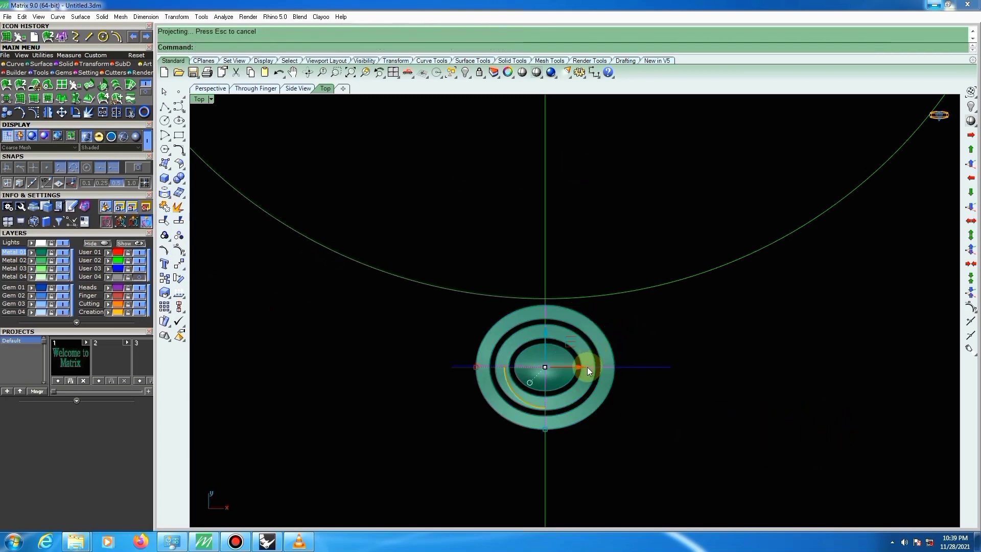
Group the projected guide curves and move them slightly above the dome and ring solids, working from the right side view.
key(ctrl+g)
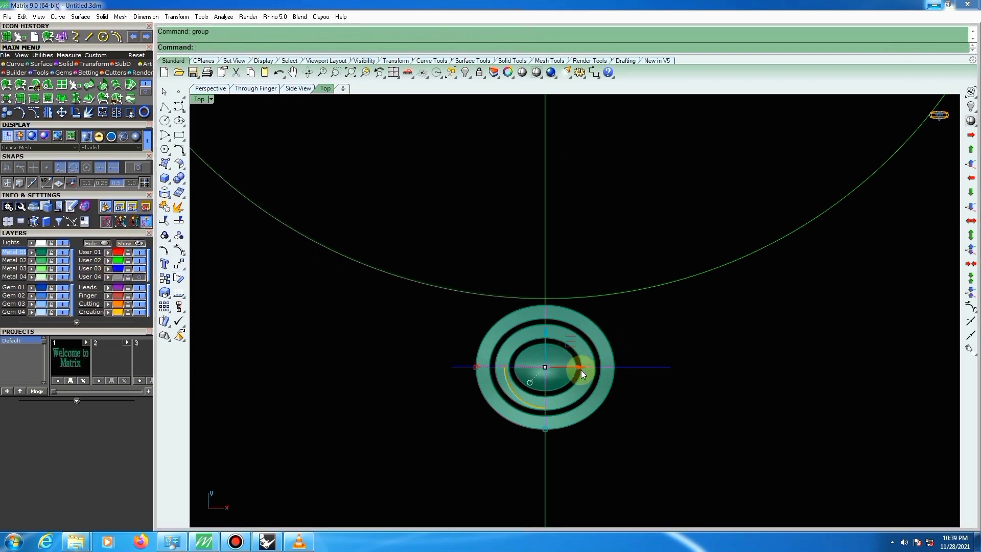
key(ctrl+F3)
scroll(504, 281, up, 10)
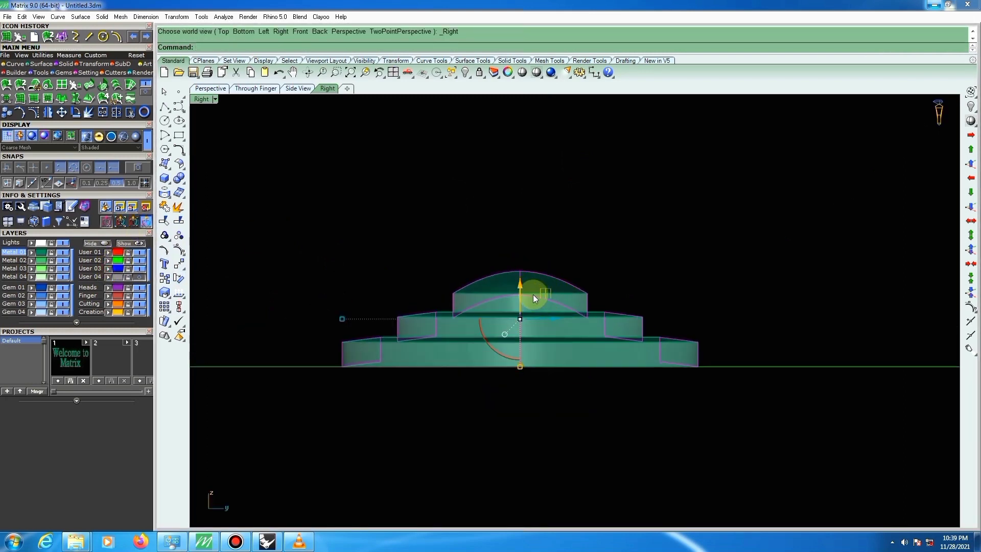
text(move)
key(Return)
scroll(517, 261, up, 5)
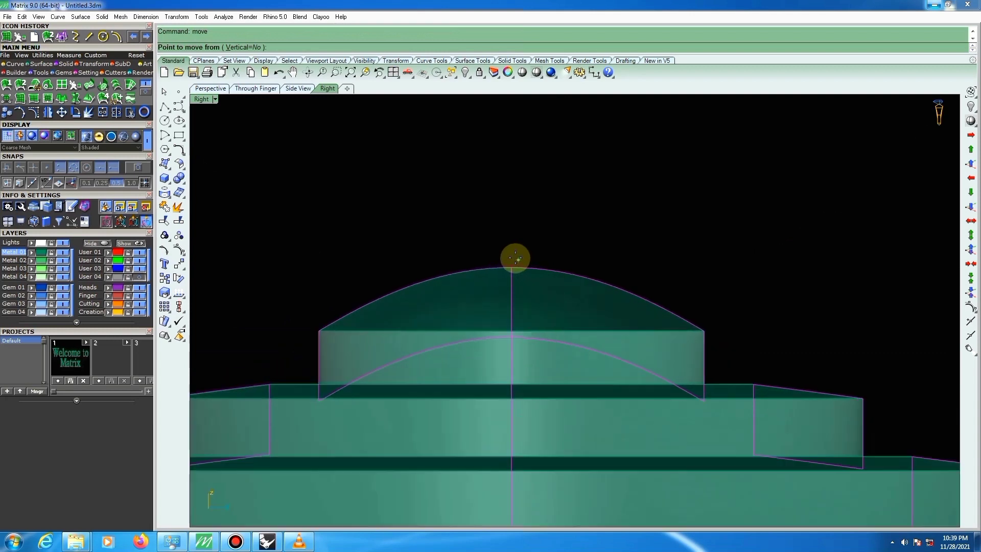
scroll(516, 258, up, 3)
click(515, 255)
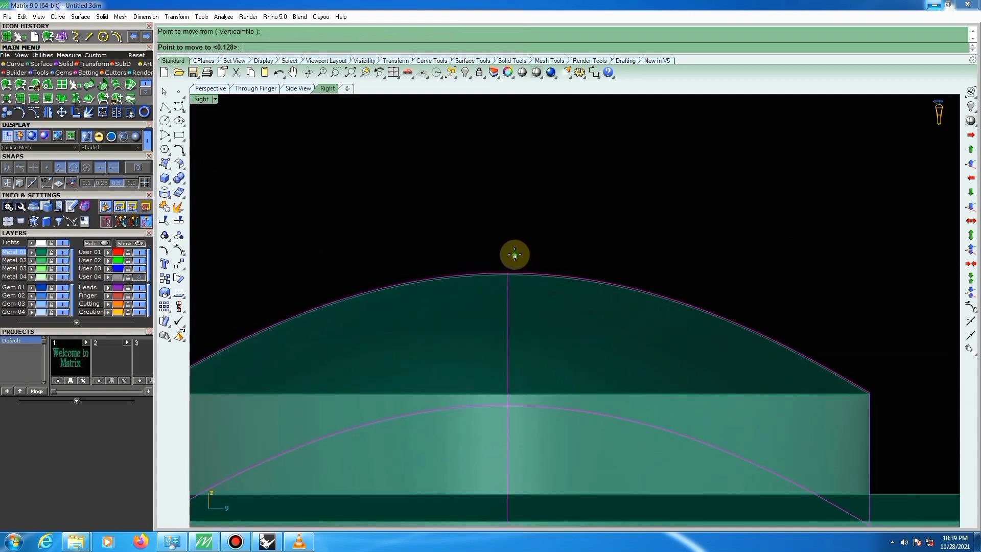
click(515, 255)
scroll(555, 268, down, 3)
key(F5)
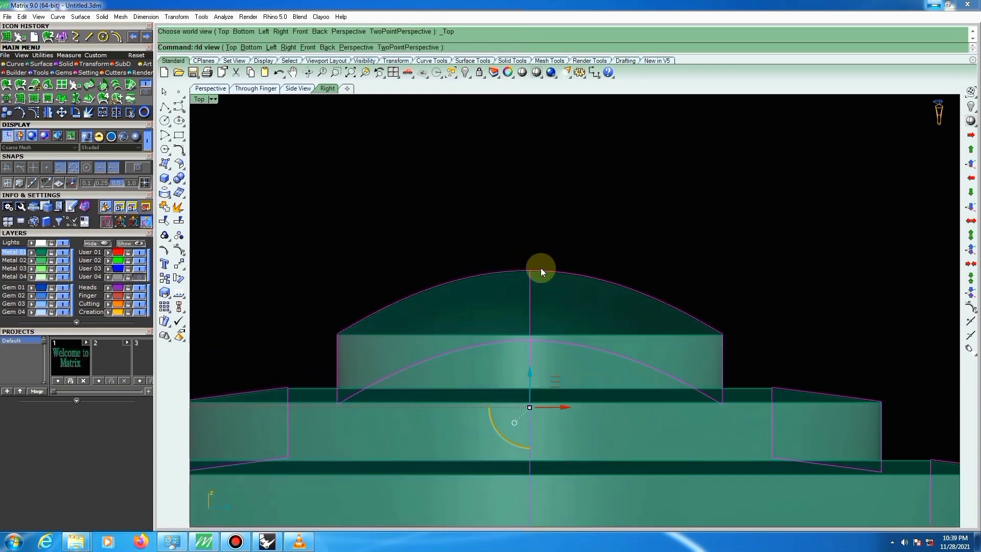
scroll(554, 302, down, 5)
click(646, 239)
scroll(644, 239, down, 1)
scroll(631, 250, down, 2)
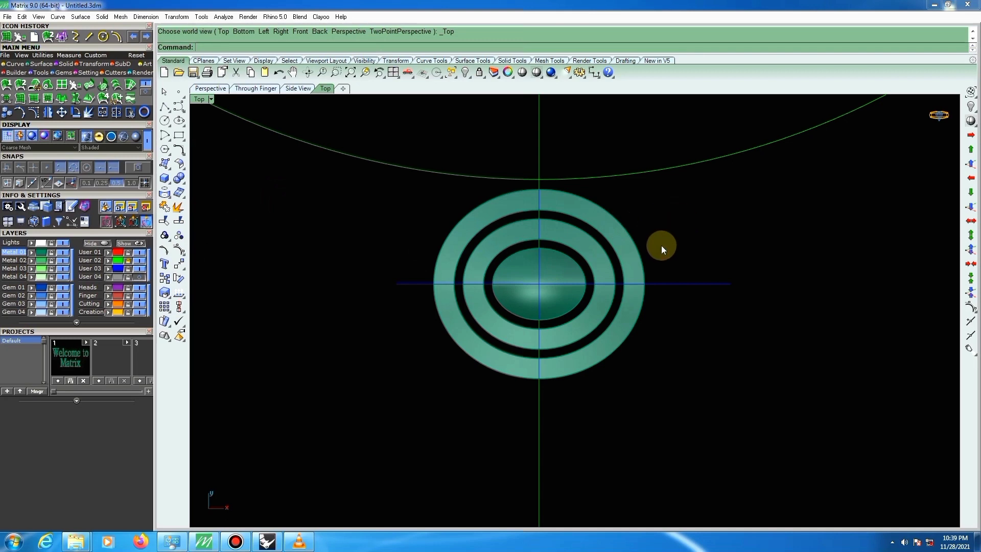
Start Gem on Surface for the central dome with the info read-out off and snapping on.
click(551, 305)
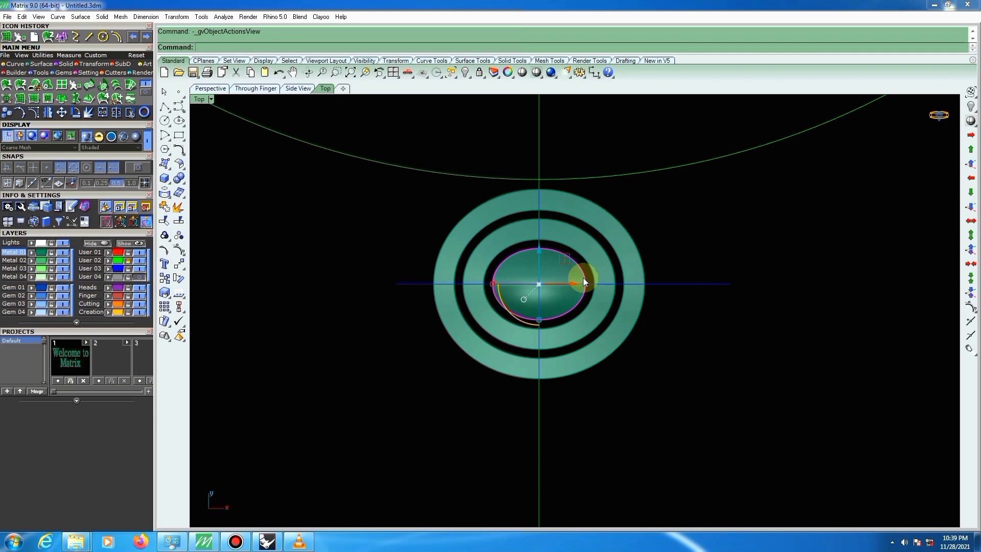
key(F6)
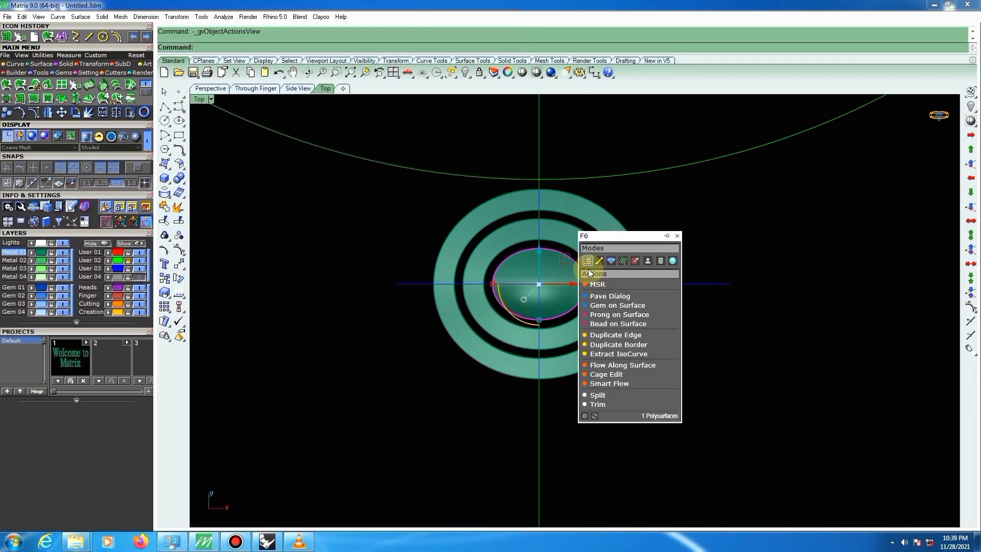
click(613, 305)
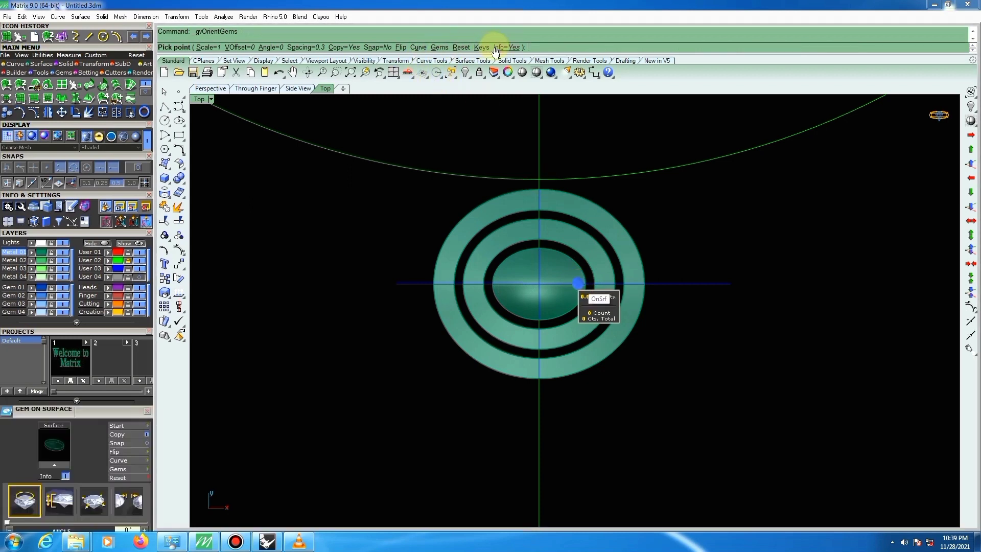
click(497, 48)
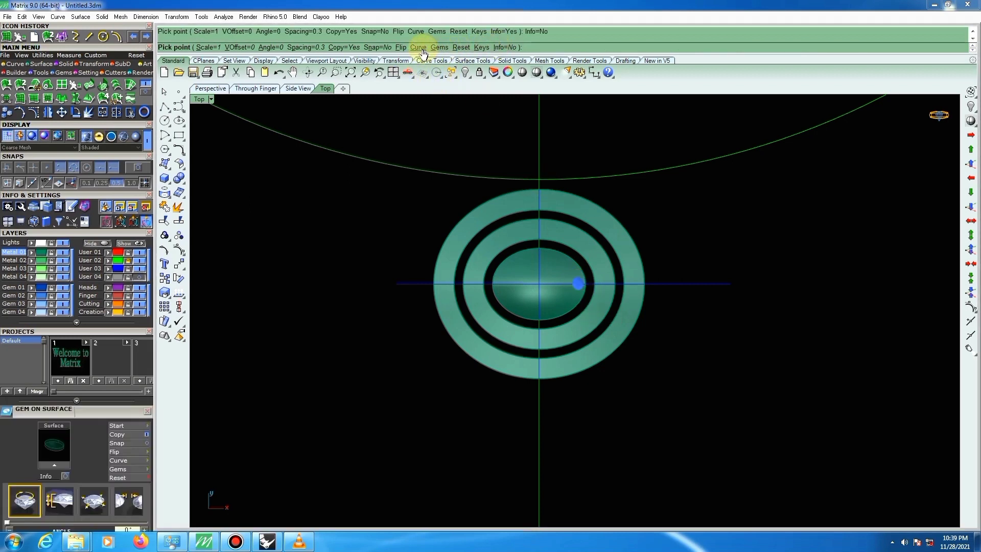
click(378, 47)
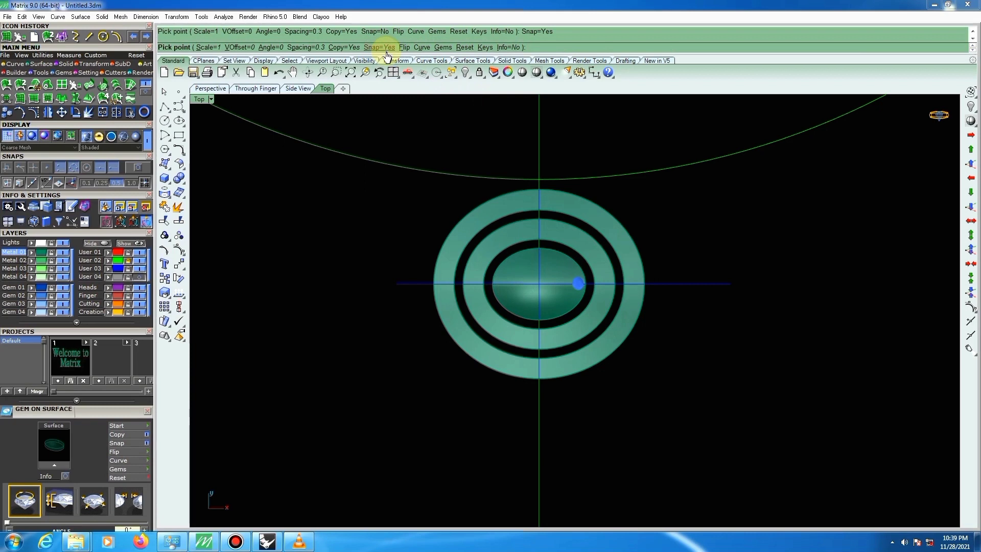
text(15)
key(Return)
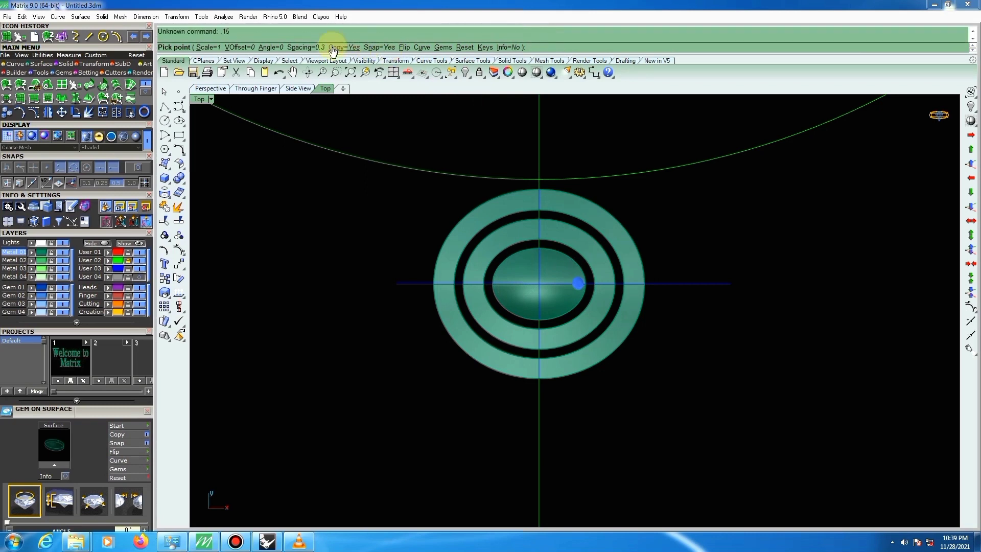
Set the gem spacing to 0.15 and the gem scale to 1.3.
click(309, 48)
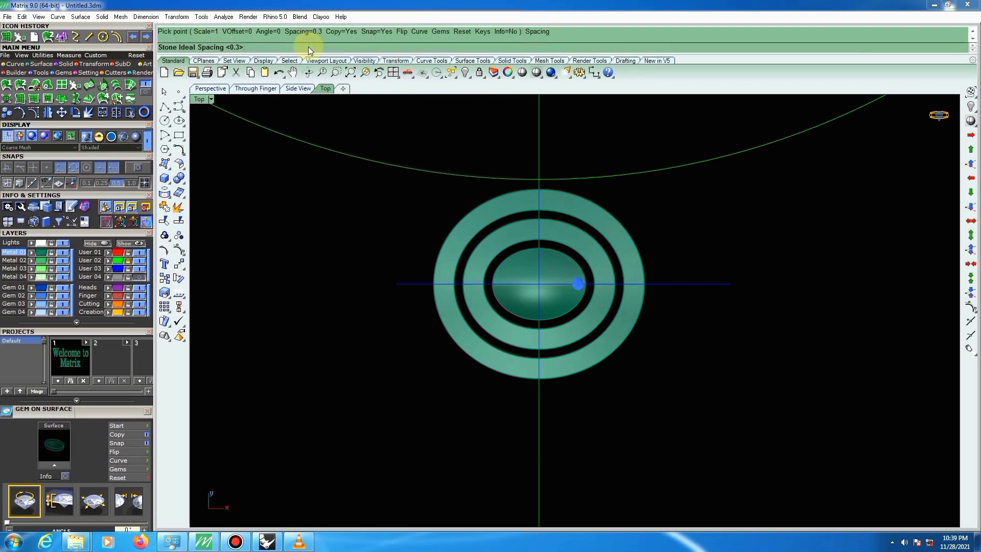
text(.15)
key(Return)
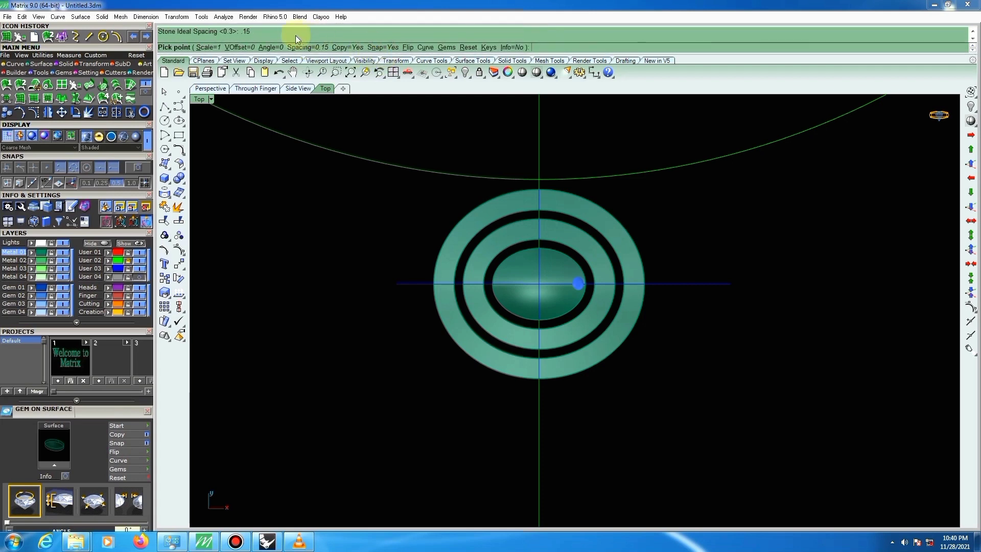
click(212, 48)
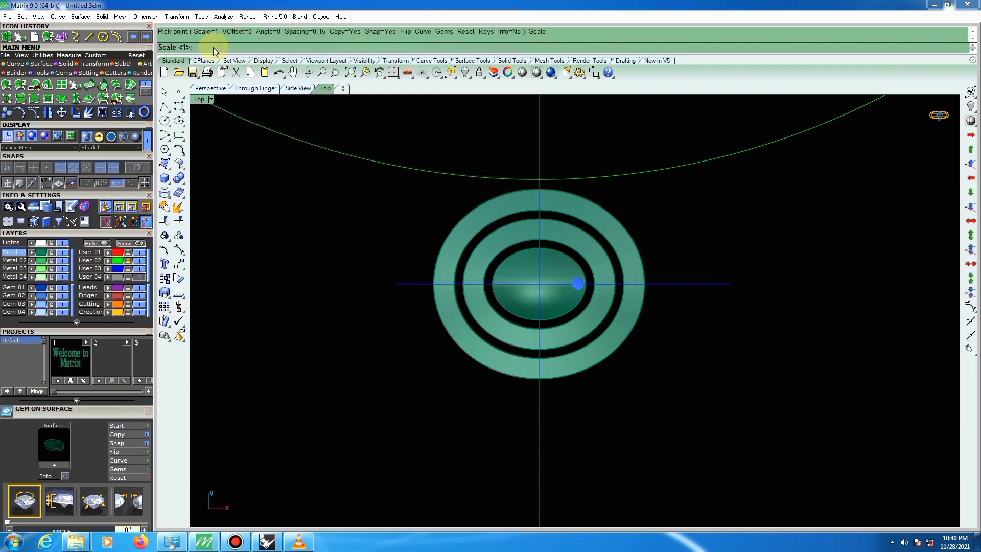
text(1.3)
key(Return)
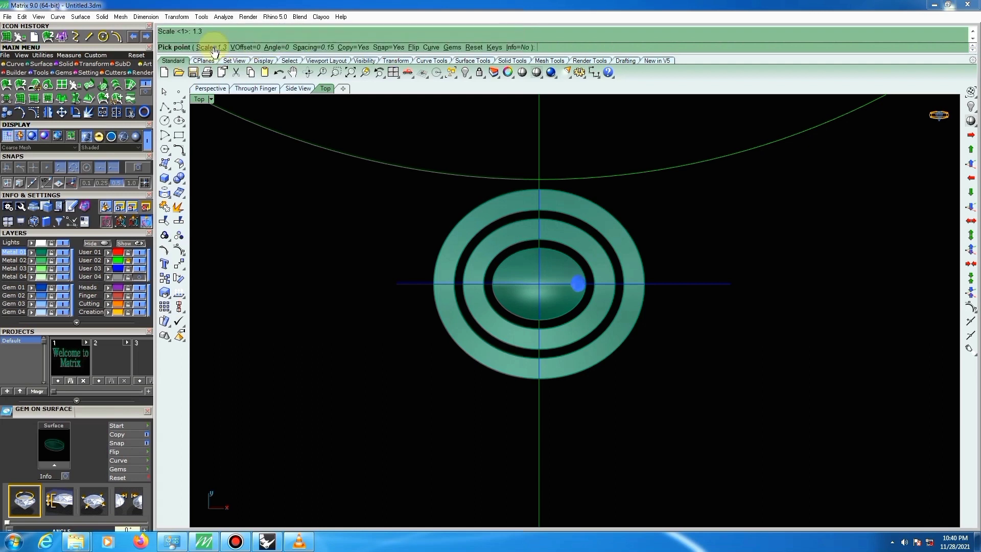
Try placing five round gems on the dome, three along the horizontal guide line and two near the lower right edge.
scroll(574, 287, up, 6)
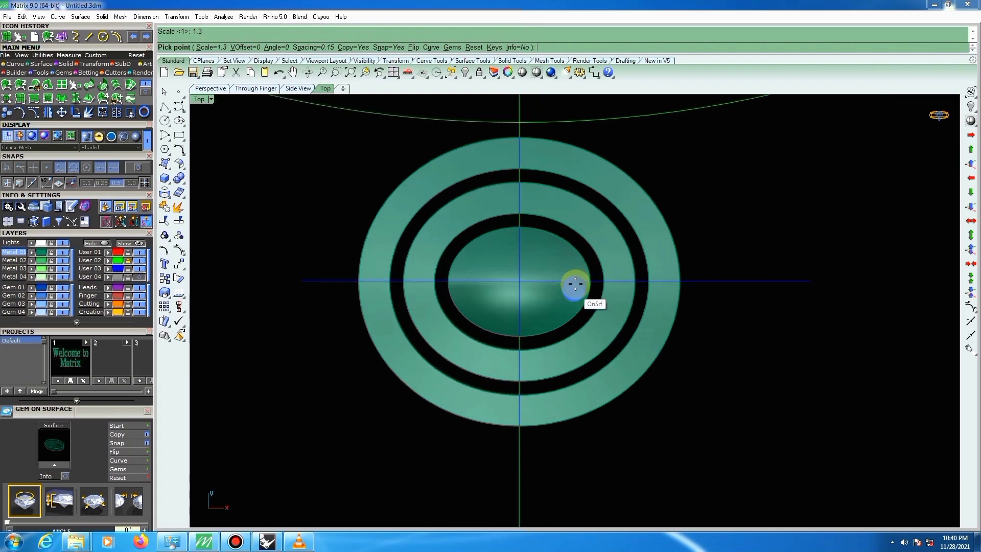
scroll(573, 279, up, 2)
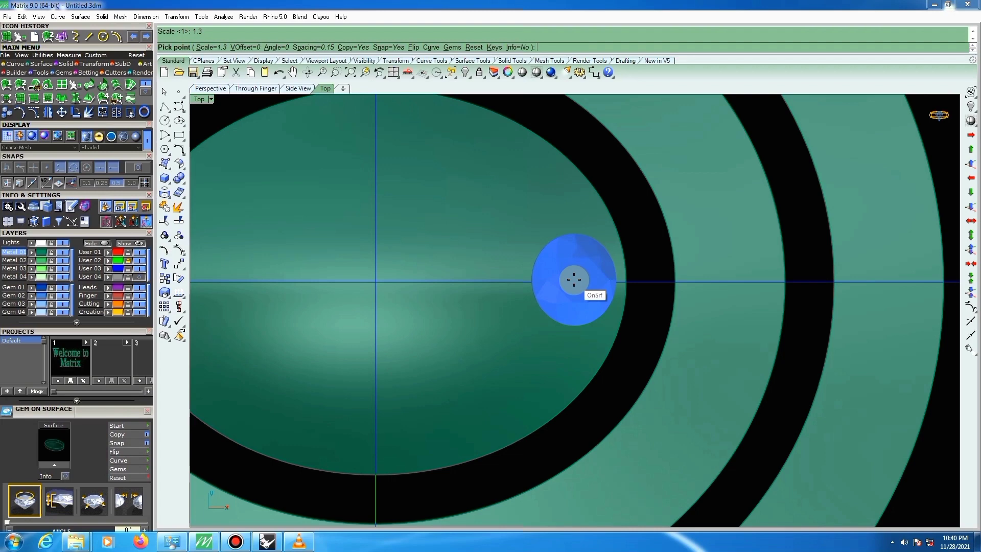
click(573, 281)
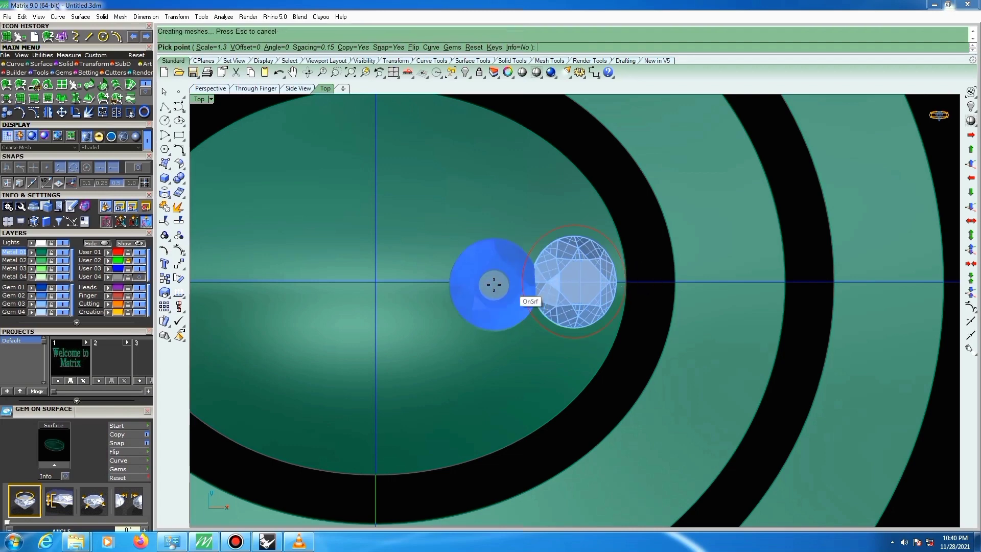
scroll(485, 285, up, 1)
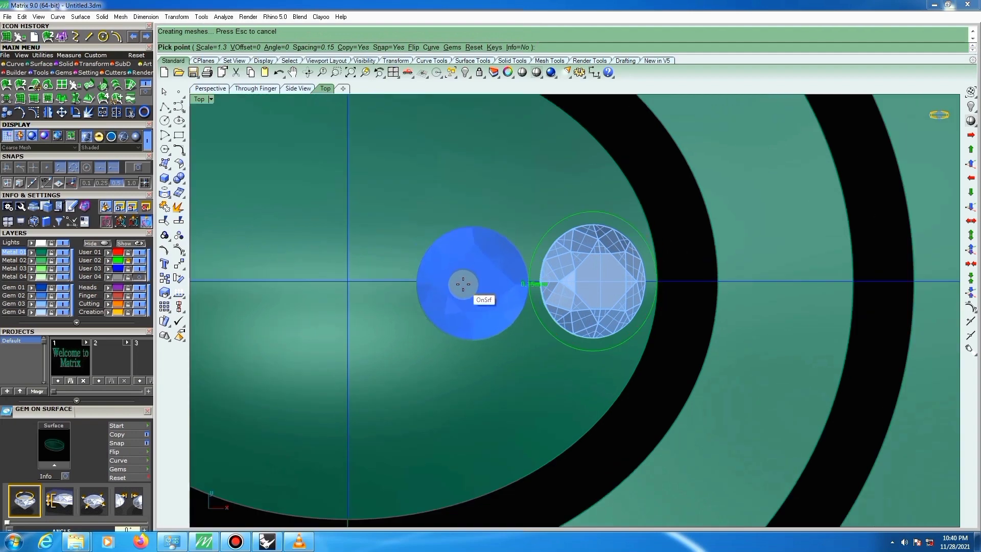
click(463, 283)
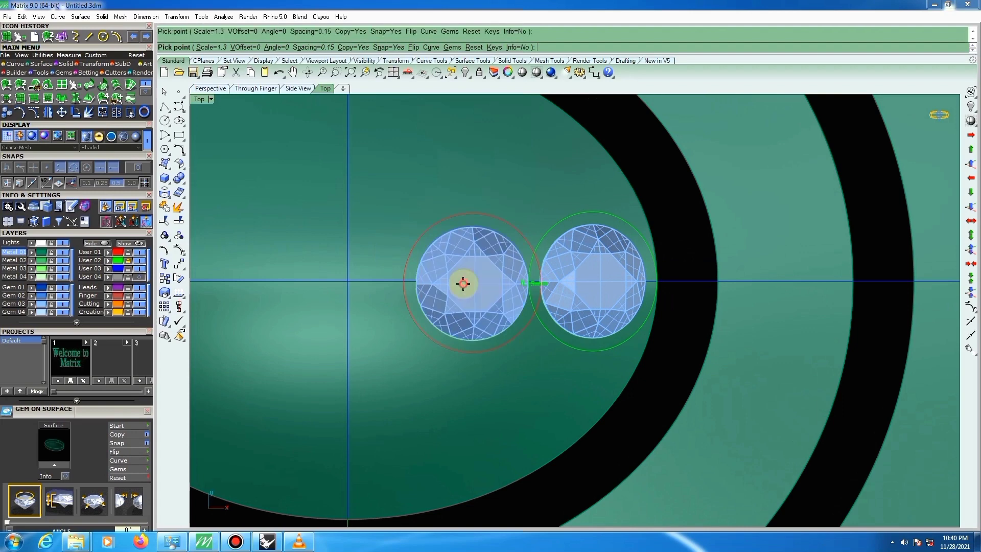
scroll(498, 281, down, 1)
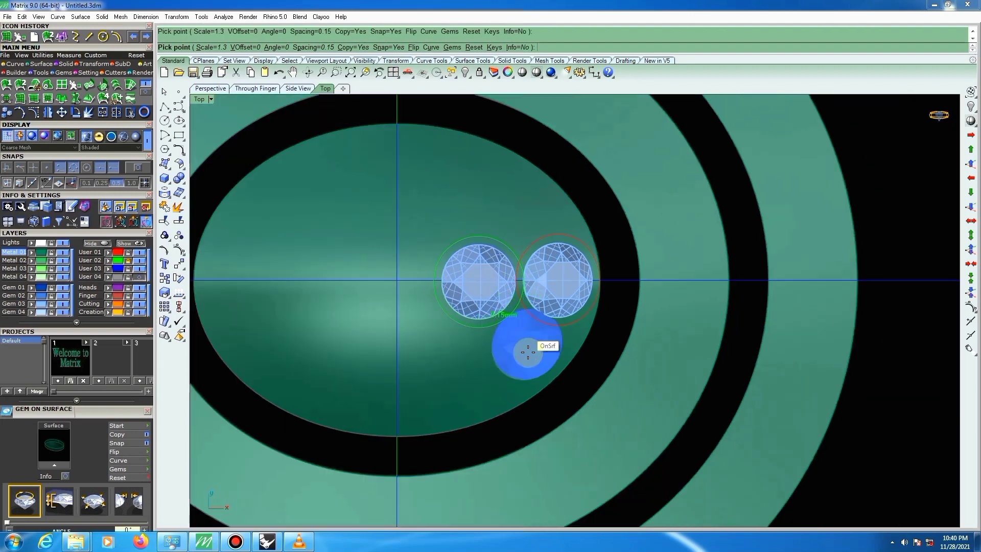
scroll(521, 354, up, 1)
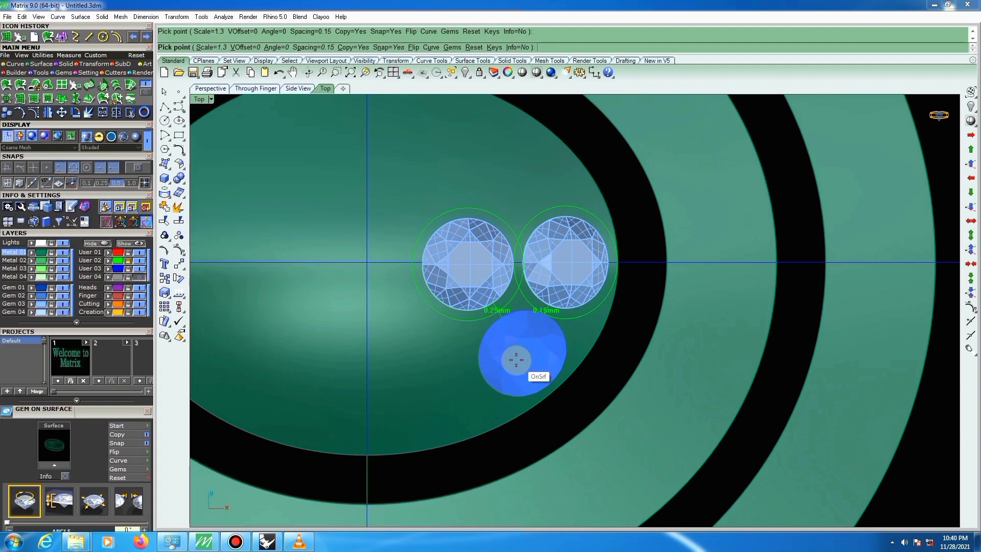
click(516, 360)
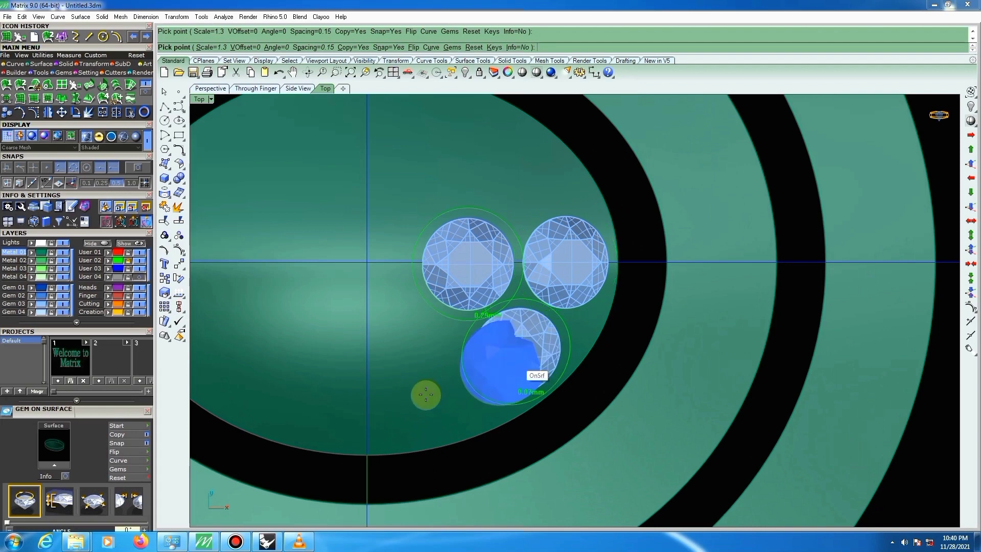
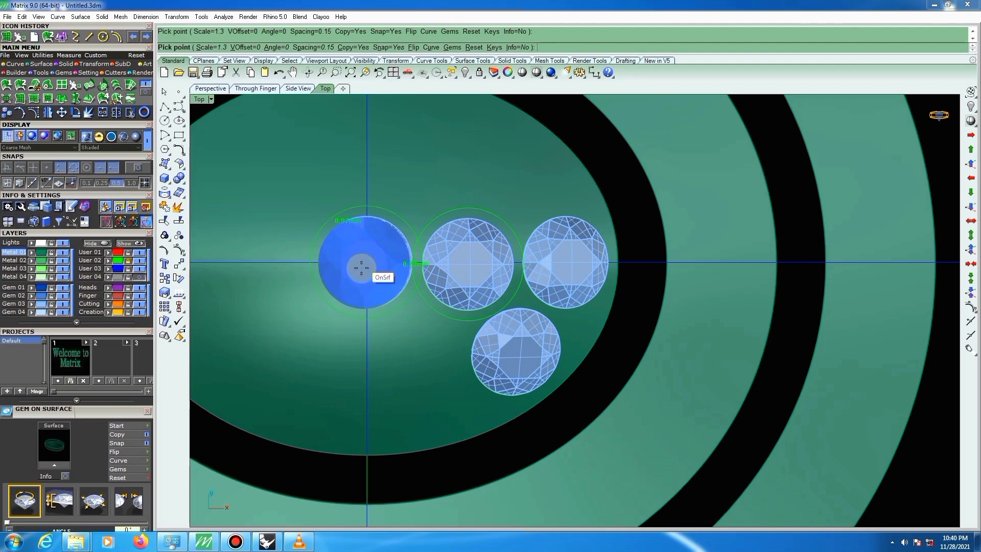
click(363, 263)
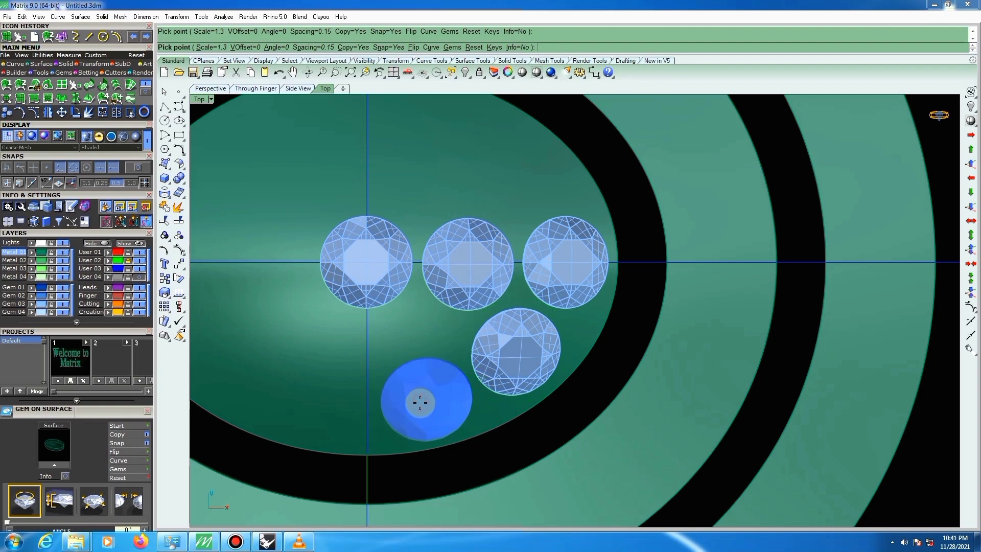
click(420, 402)
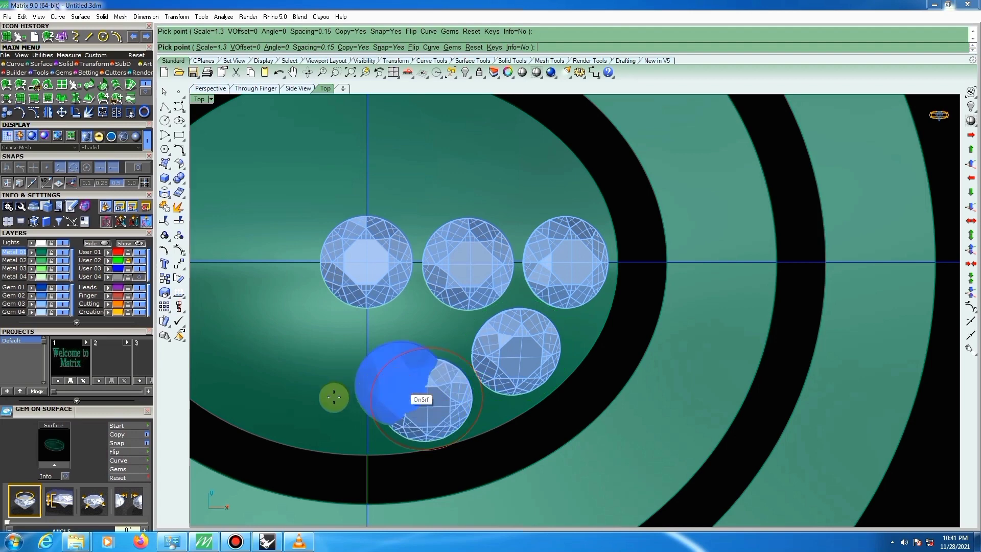
scroll(348, 386, down, 1)
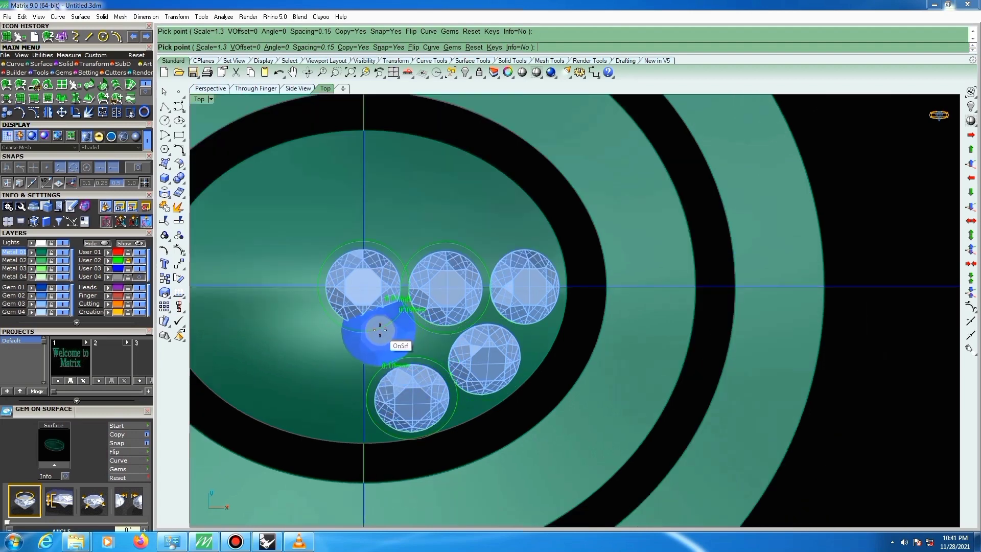
key(Escape)
key(ctrl+z)
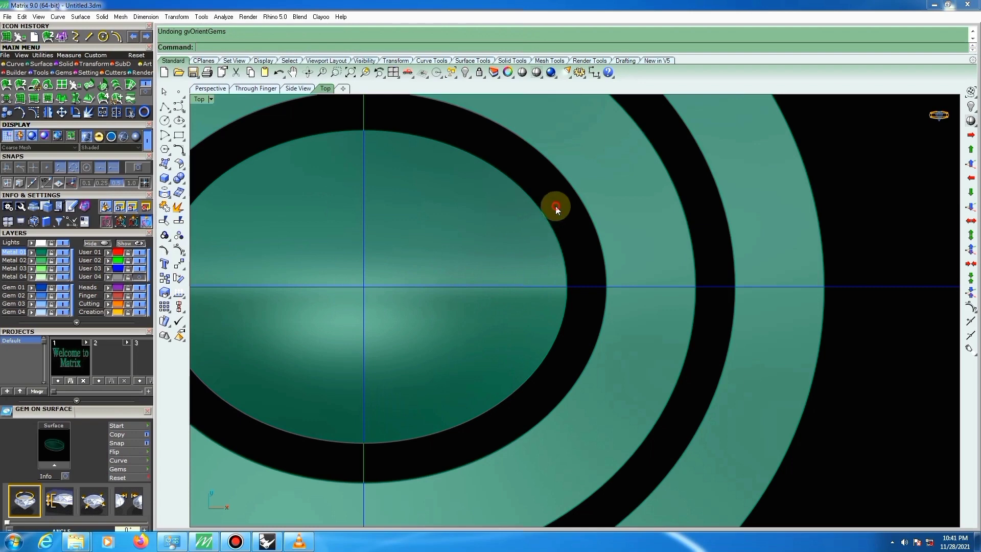
Try placing a single gem with Gem on Surface at the dome's right end on the horizontal guide line.
scroll(491, 235, down, 1)
click(502, 243)
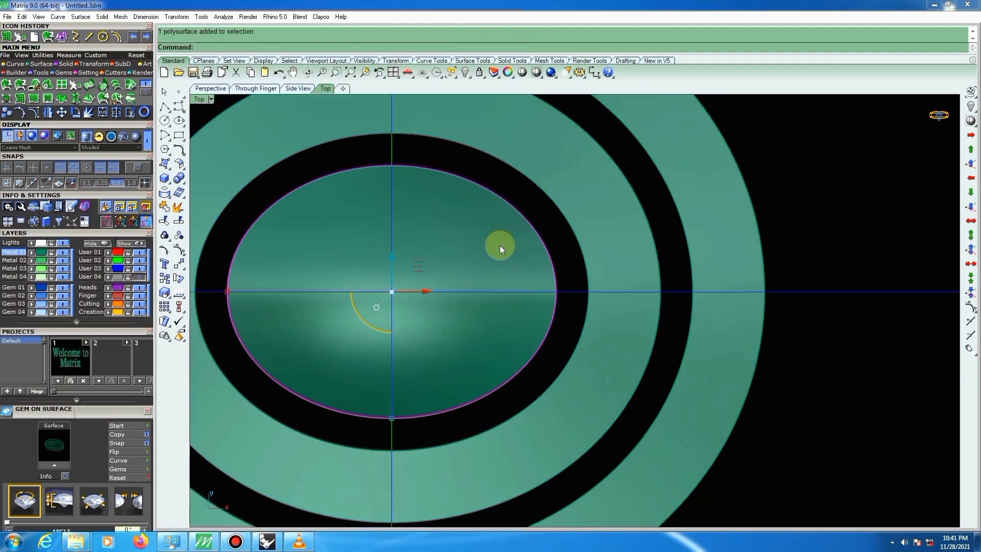
key(F6)
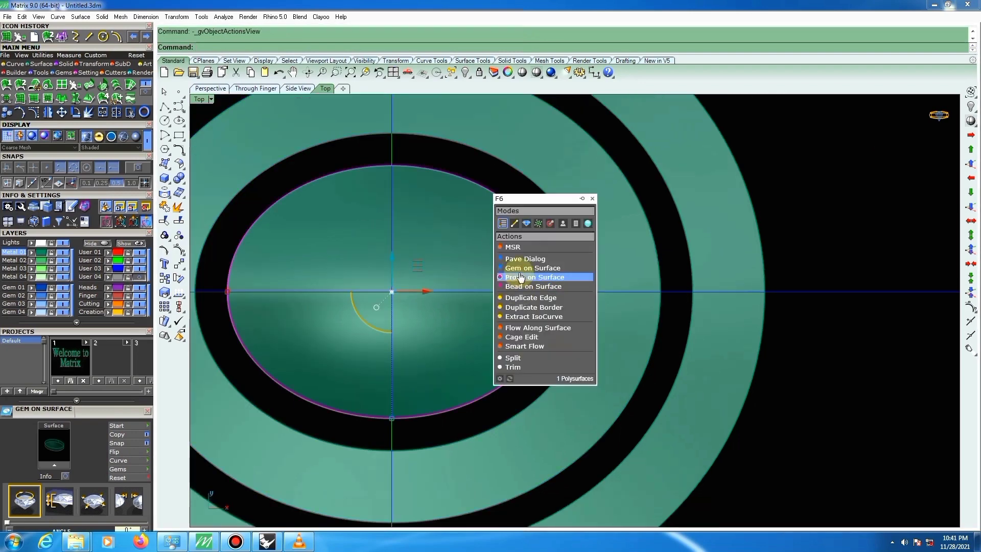
click(520, 277)
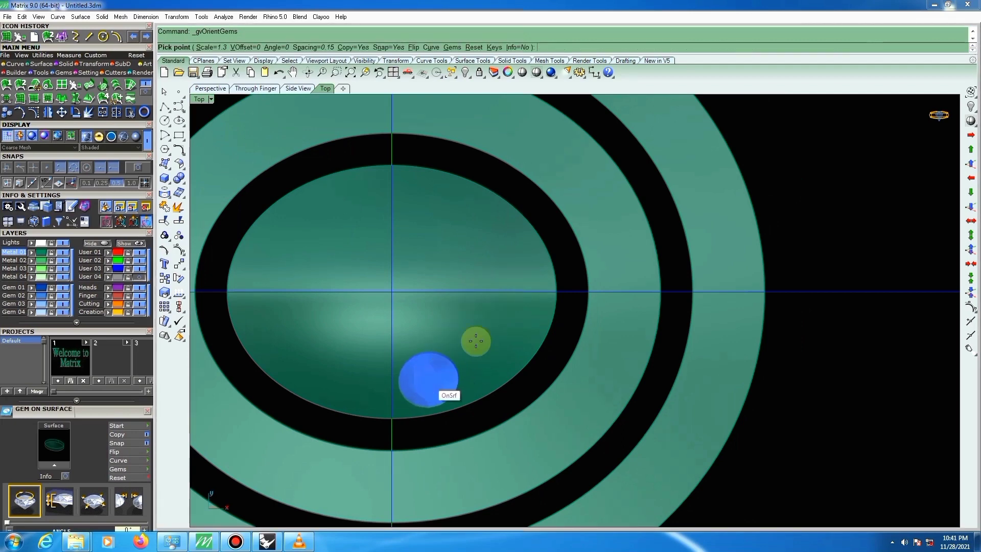
click(516, 296)
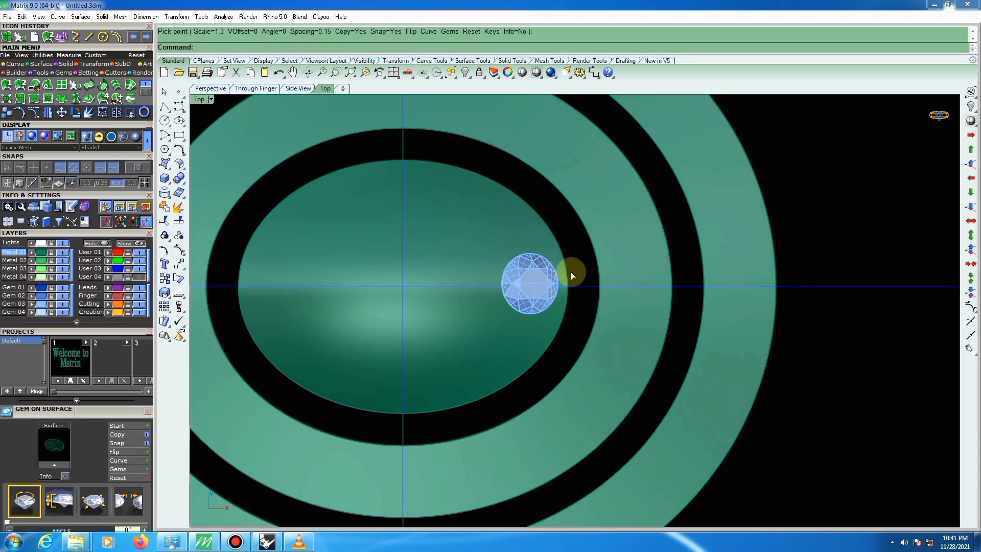
key(ctrl+z)
Compare the dome and rings with the necklace reference photo and hide the photo's User 04 layer.
scroll(560, 280, down, 7)
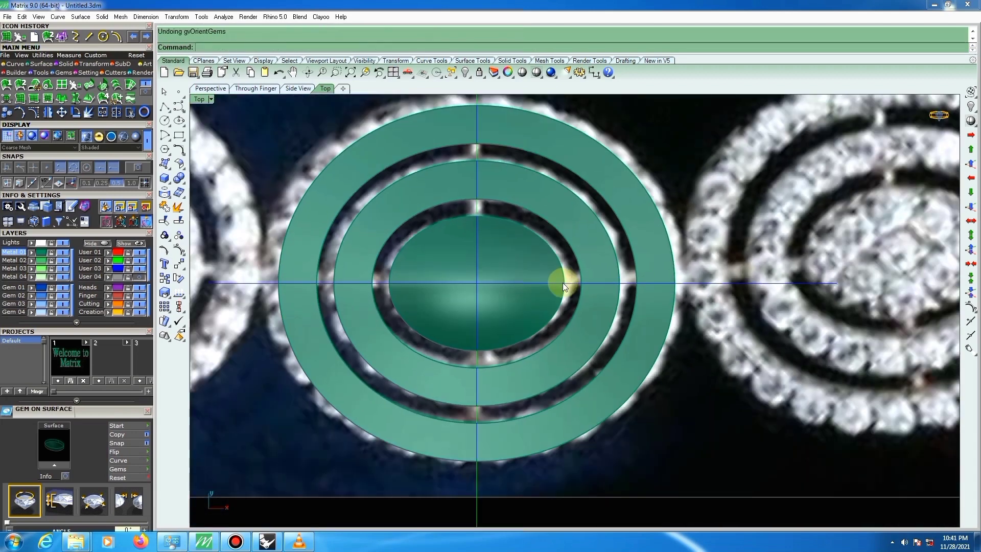
scroll(549, 271, up, 5)
click(140, 277)
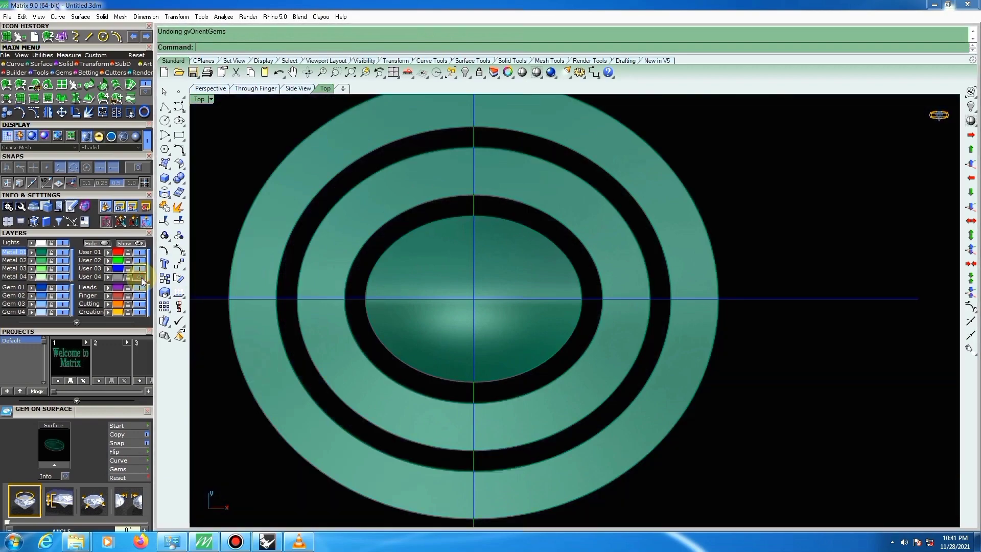
Place five 1.3-scale round gems on the dome: two along the horizontal guide line, two along the lower right edge, one just below centre.
click(547, 289)
right_click(547, 289)
scroll(557, 301, up, 3)
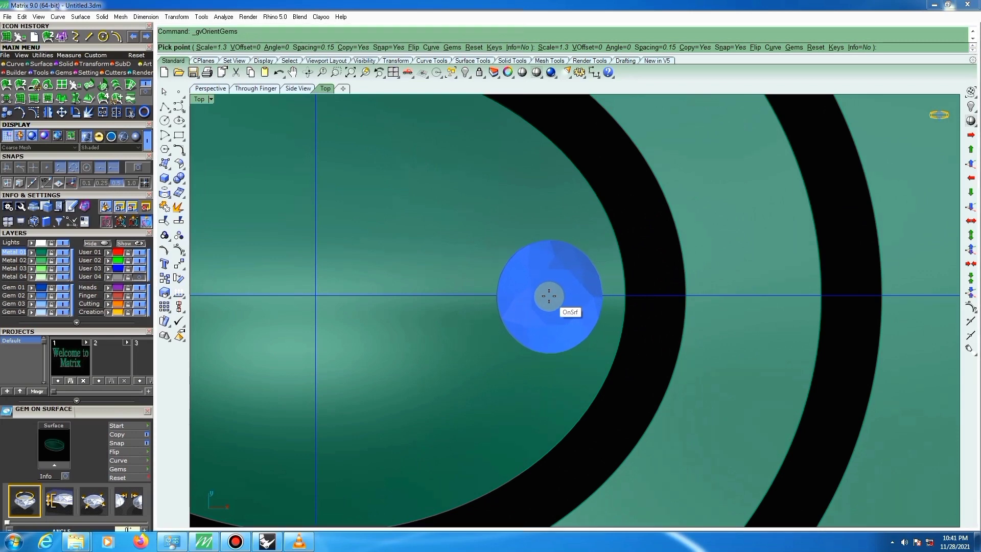
click(549, 296)
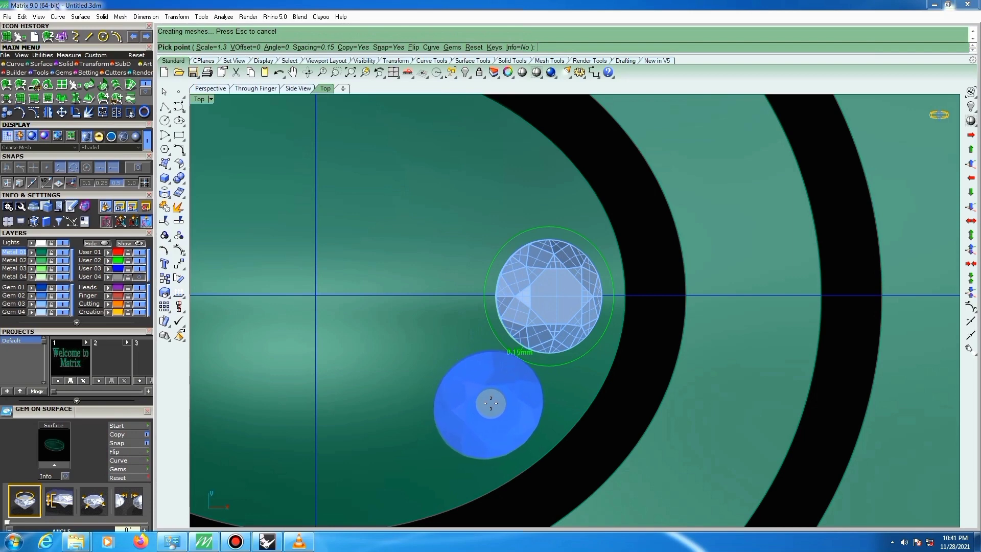
click(489, 402)
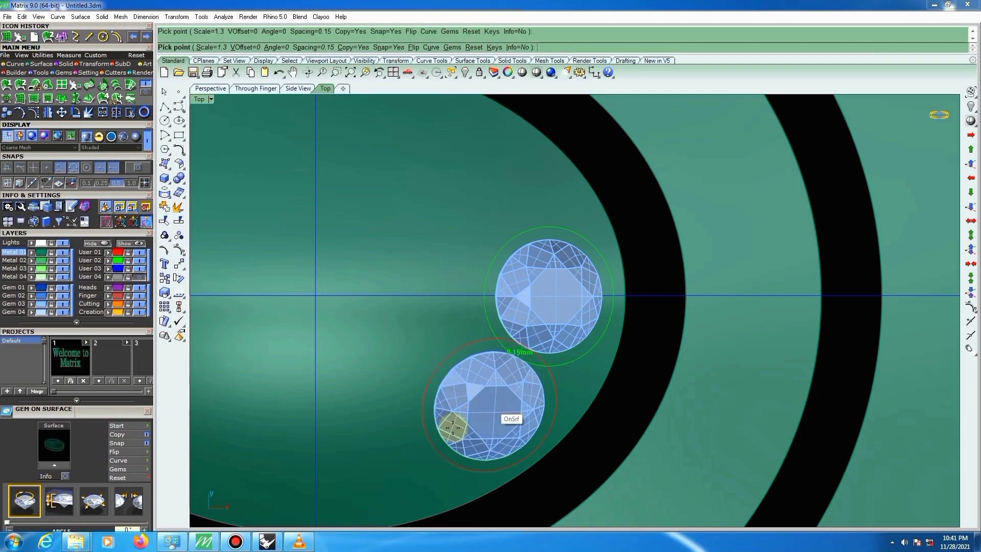
click(385, 458)
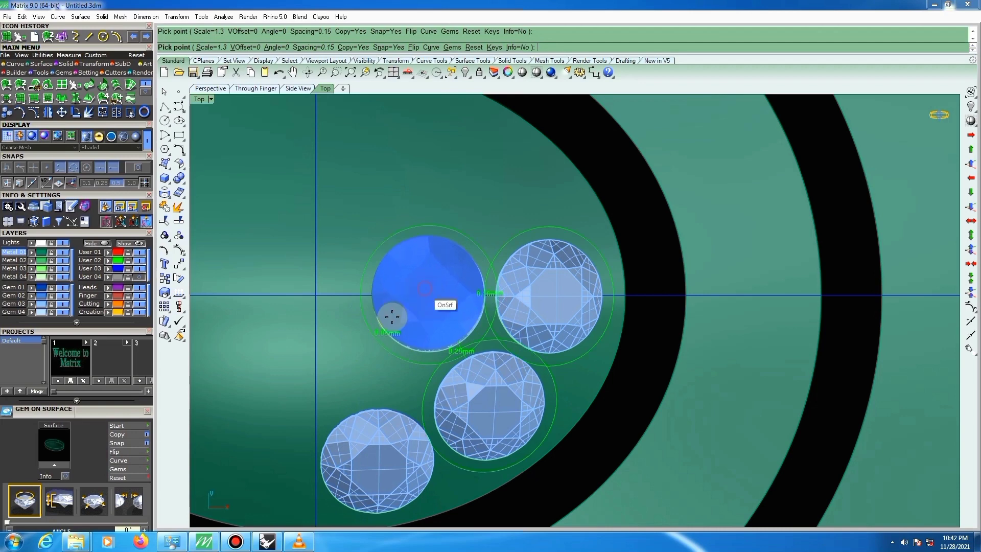
click(424, 289)
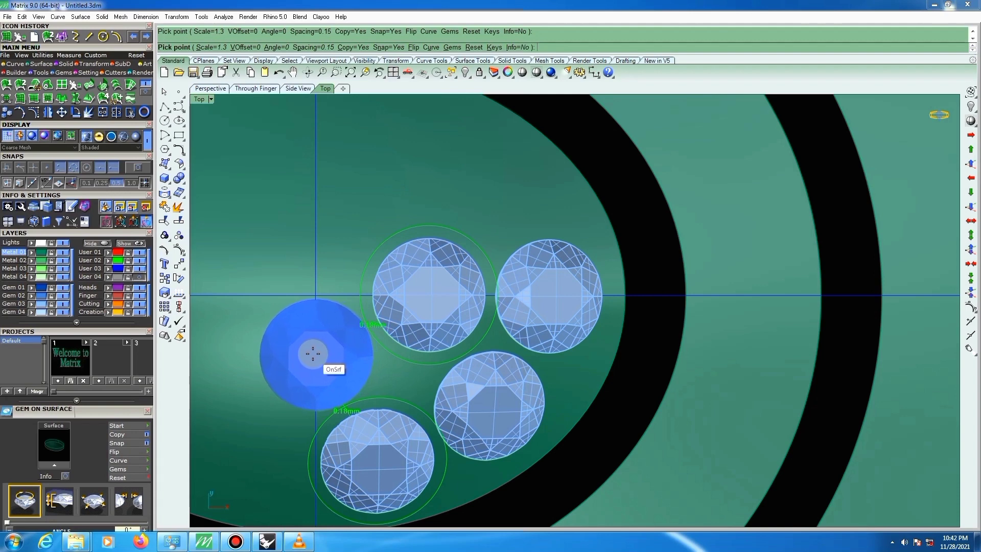
click(321, 354)
Mirror a copy of the three gems below the horizontal guide line to the upper half of the dome across that line.
scroll(430, 340, down, 5)
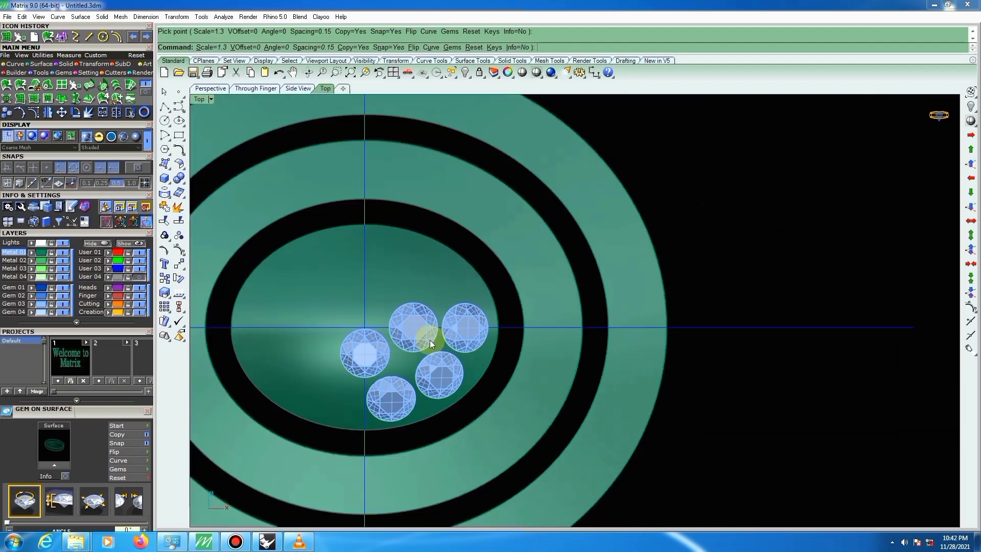
scroll(399, 384, up, 3)
click(397, 387)
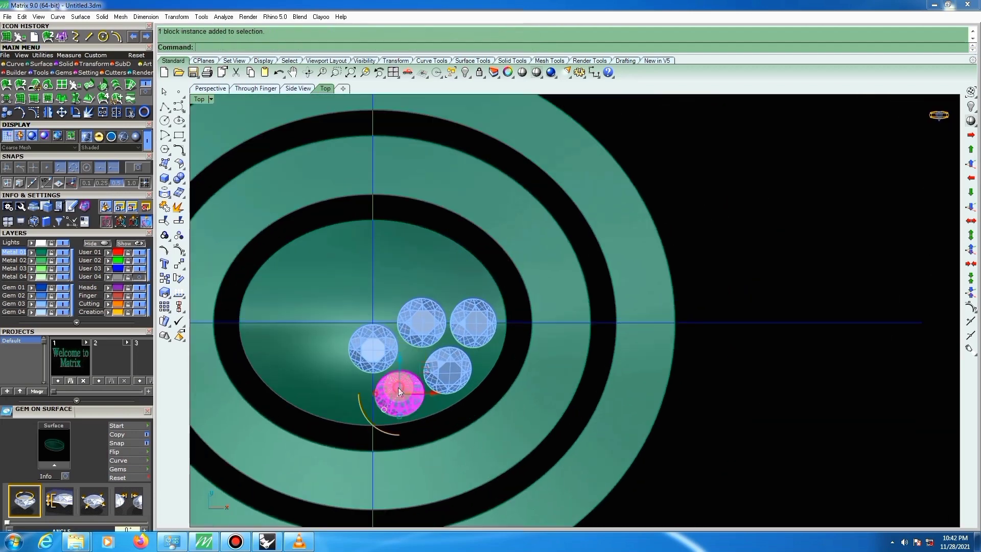
shift+click(450, 368)
shift+click(373, 347)
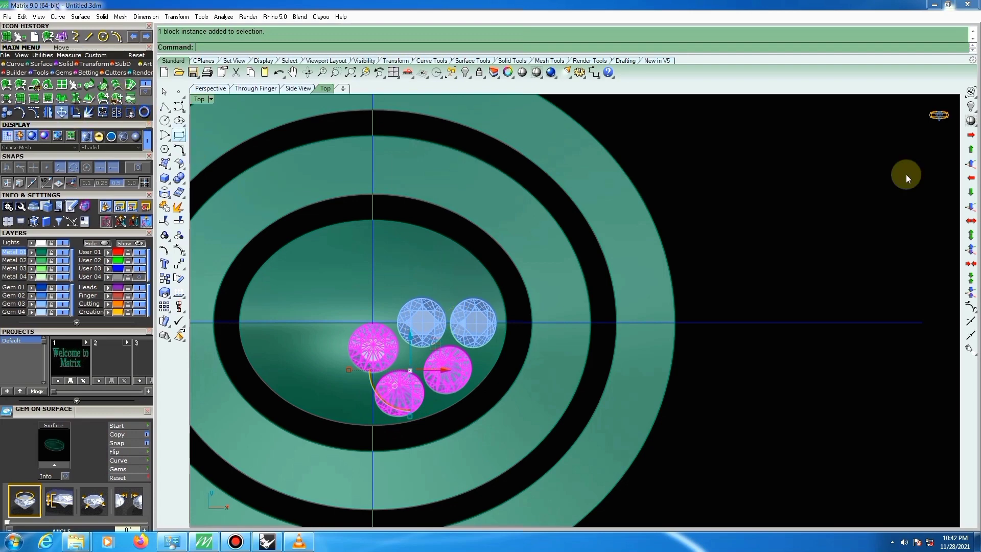
click(47, 111)
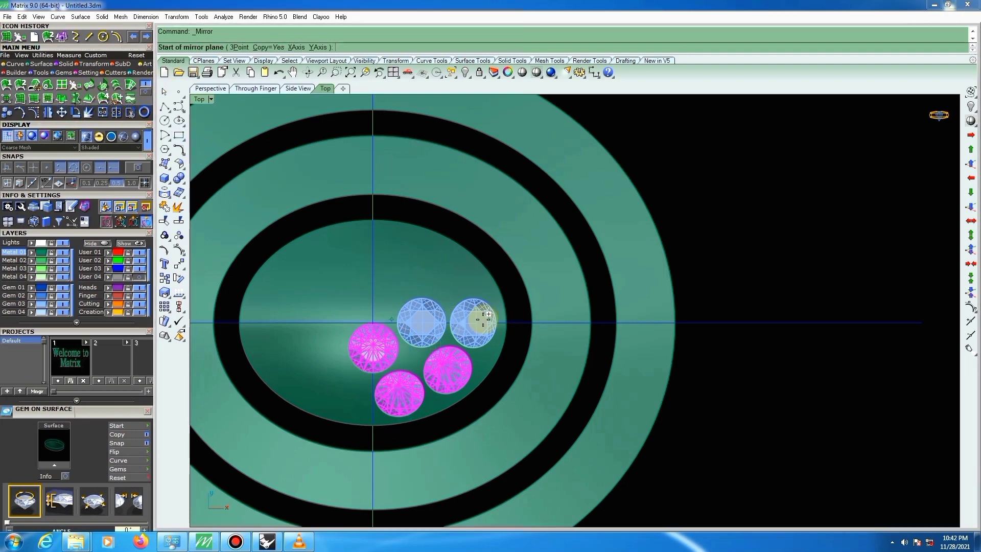
click(531, 323)
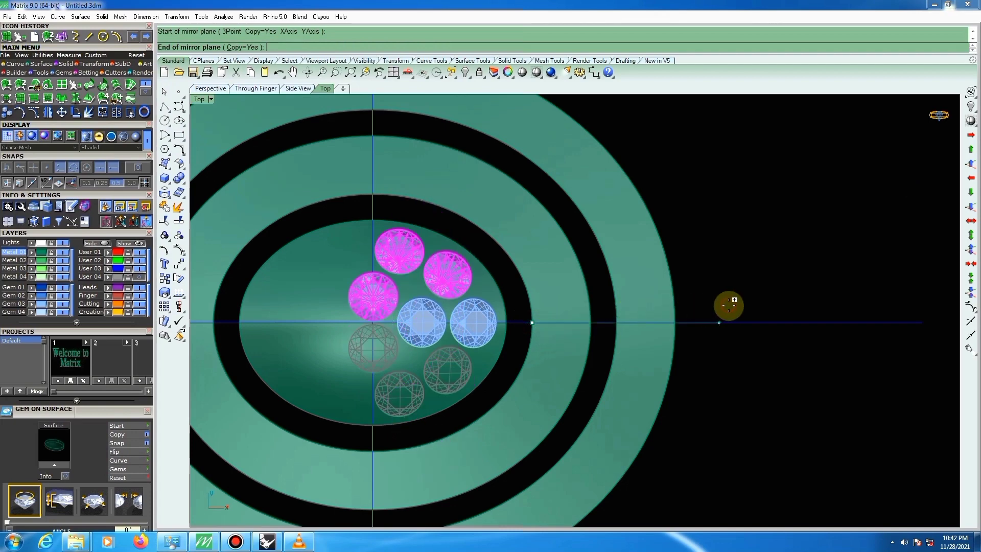
click(730, 302)
key(Escape)
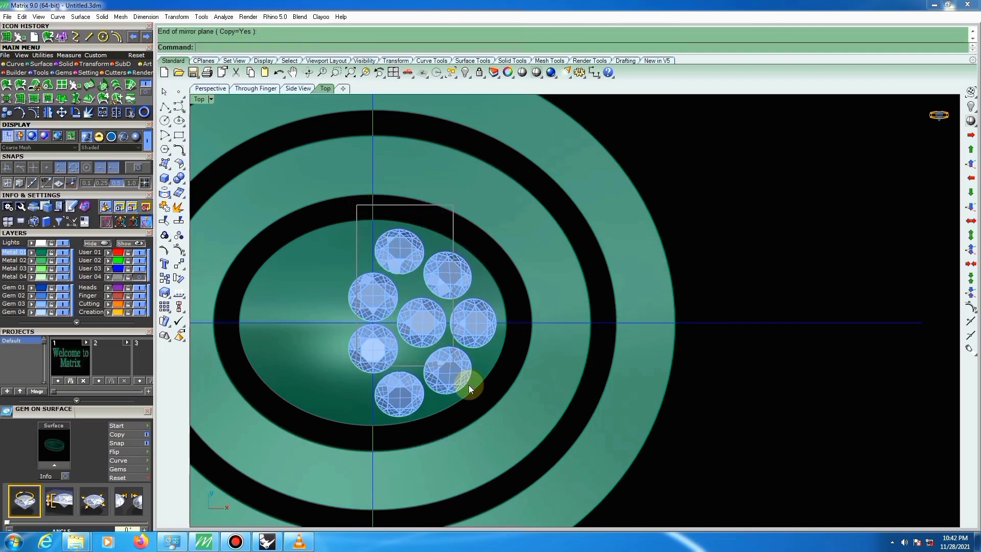
Mirror a copy of the six gems on the dome's right half across the vertical guide line to fill the left half.
drag(468, 385, 498, 419)
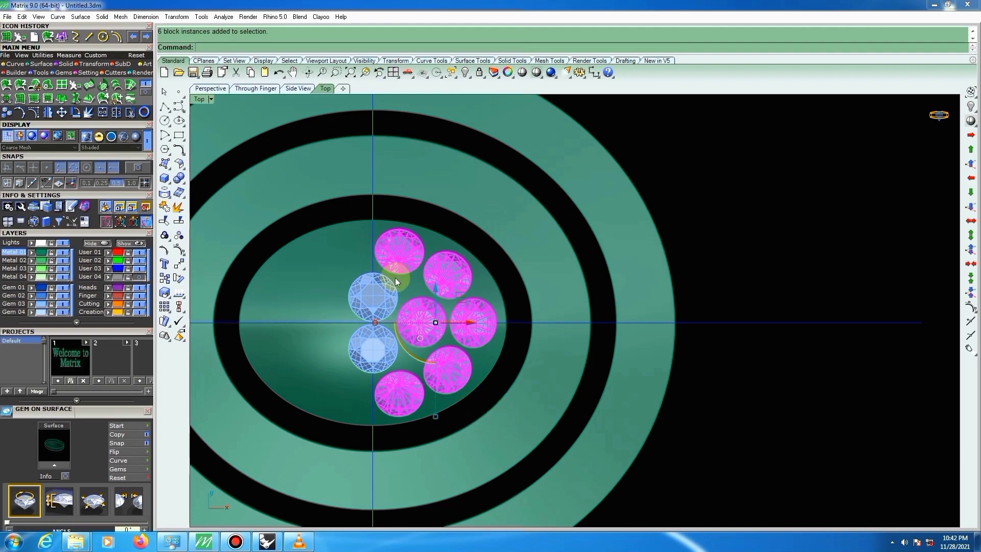
key(Return)
click(372, 206)
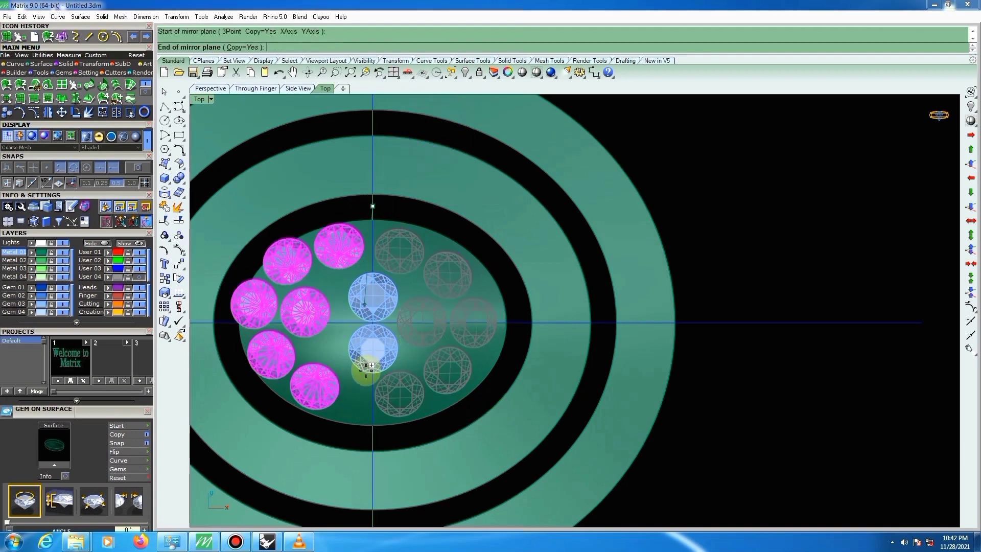
click(371, 370)
click(682, 204)
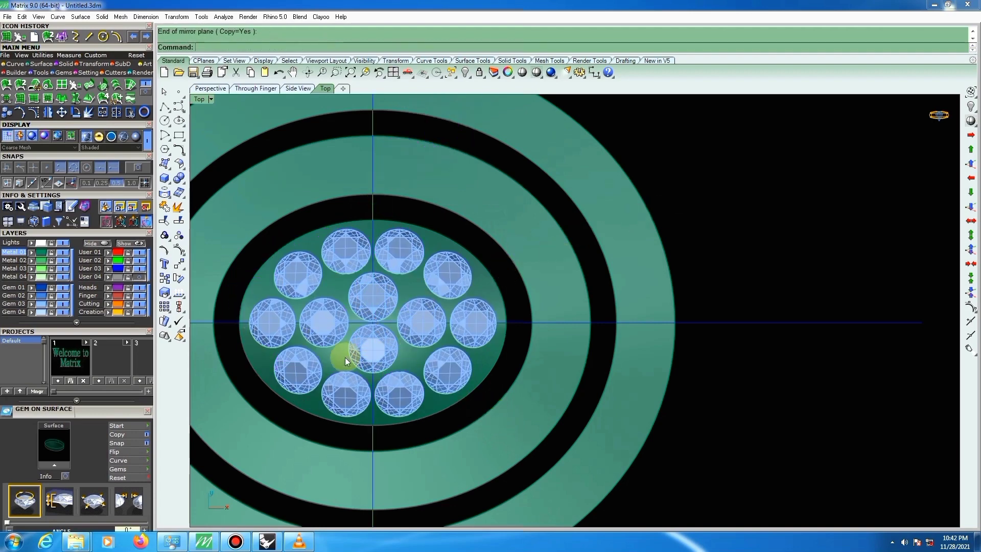
Go through the gems around the dome one by one to check the layout.
scroll(357, 288, down, 1)
click(310, 274)
shift+click(289, 316)
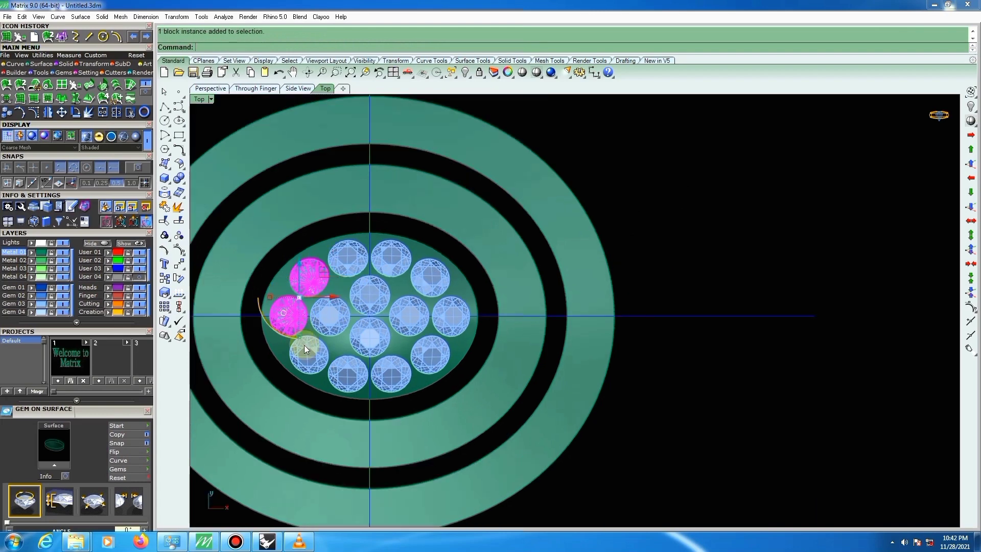
shift+click(305, 345)
shift+click(346, 372)
shift+click(330, 316)
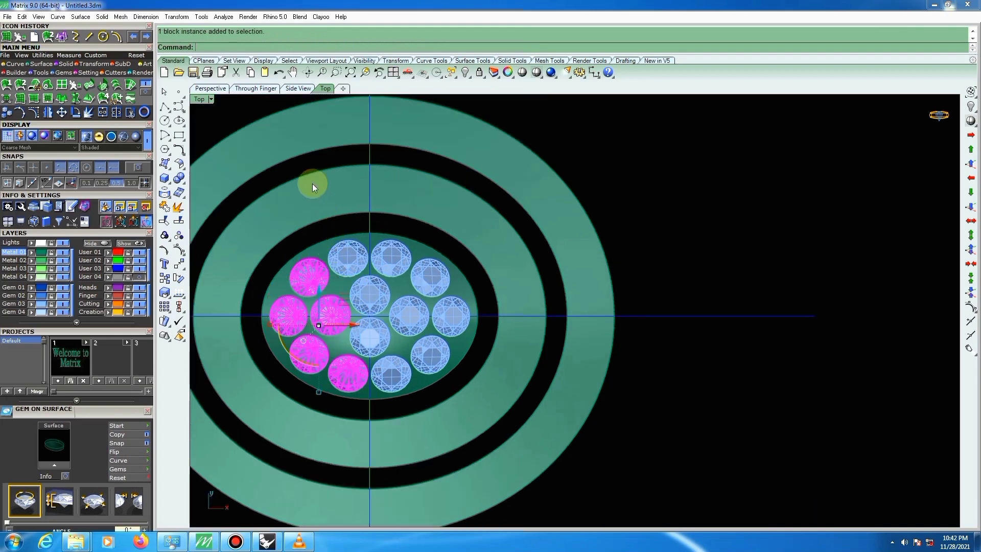
shift+click(347, 258)
shift+click(365, 282)
shift+click(396, 257)
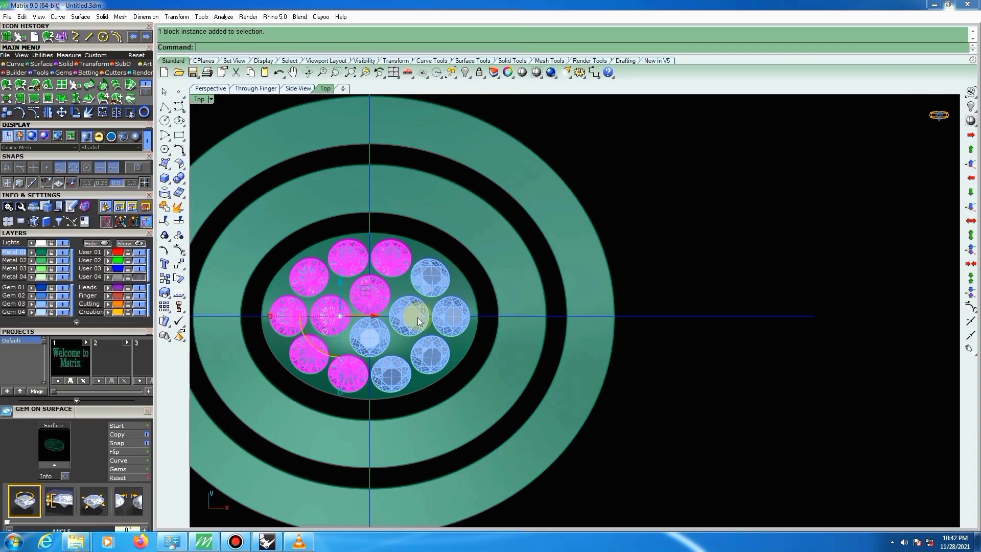
click(709, 196)
Nudge the gem just below the dome's centre slightly along the vertical guide line.
scroll(367, 336, up, 5)
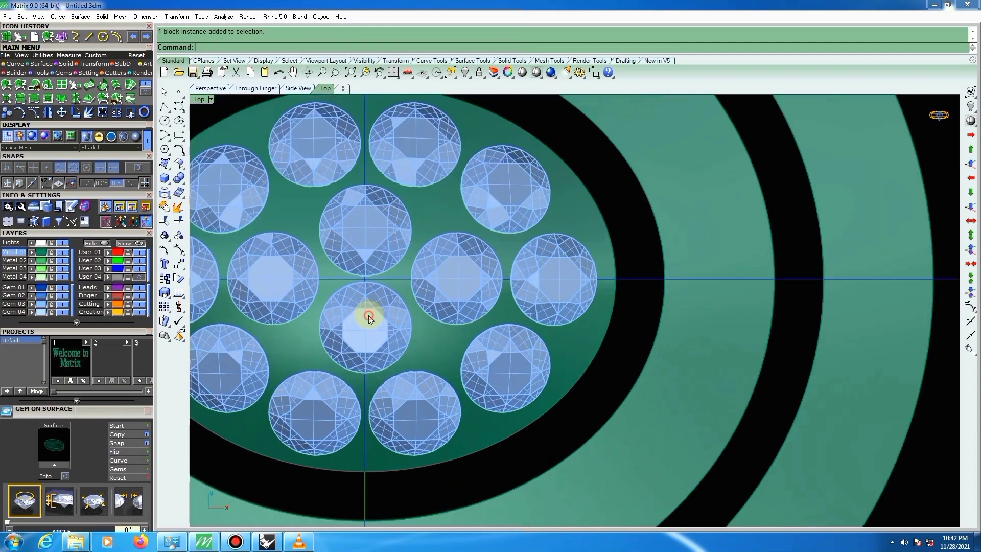
click(365, 301)
scroll(366, 301, up, 2)
drag(365, 301, 365, 305)
scroll(363, 327, down, 1)
scroll(388, 303, down, 10)
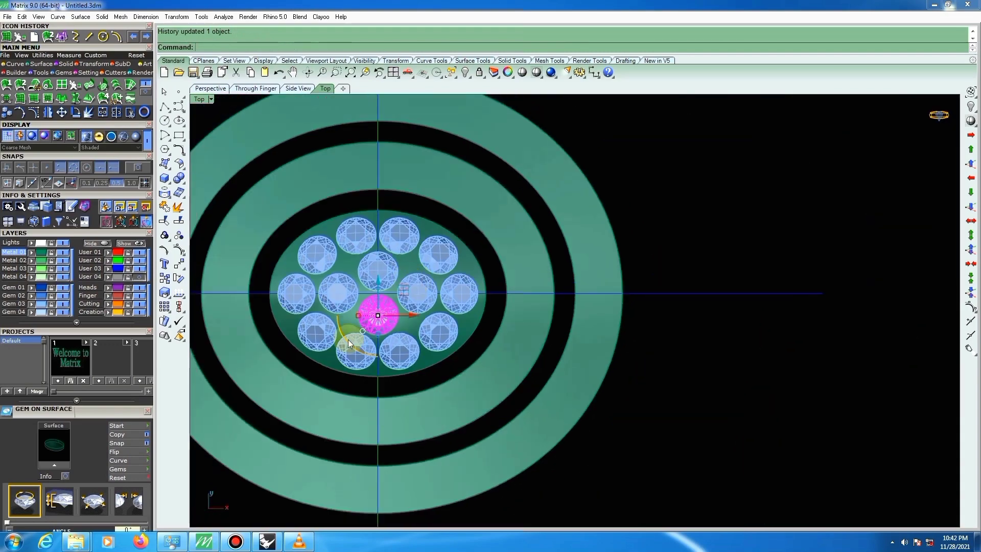
Group all the round gems on the central dome.
scroll(348, 339, down, 2)
drag(217, 396, 462, 304)
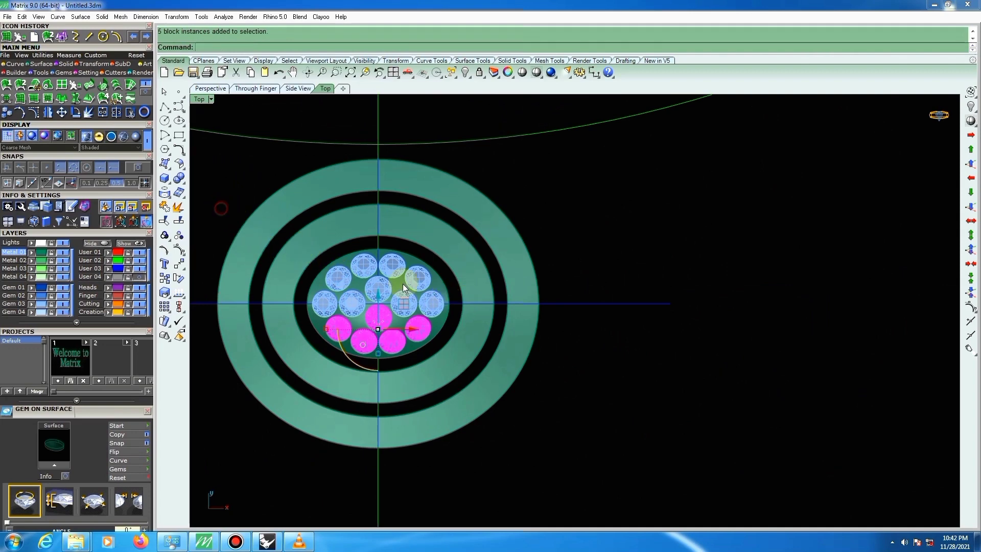
drag(221, 208, 452, 327)
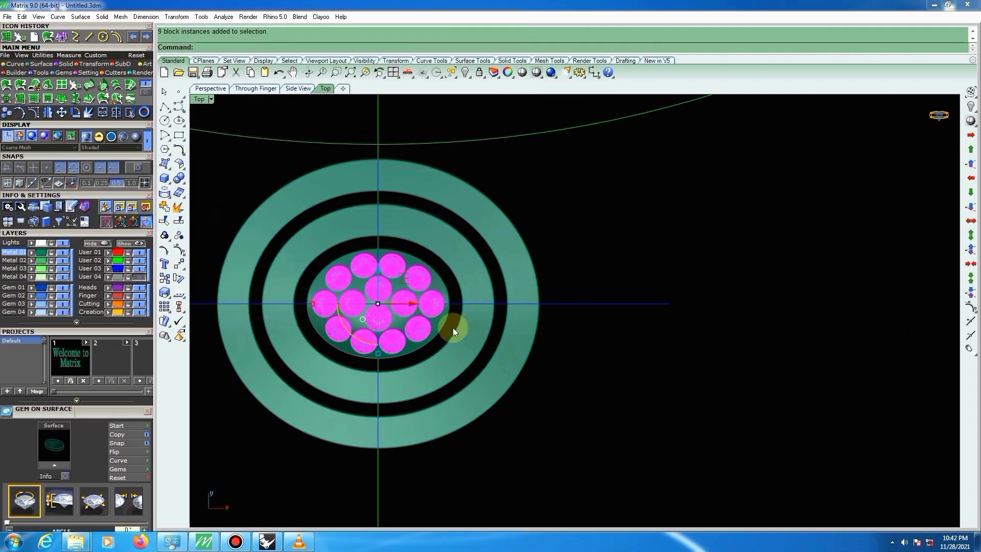
key(Delete)
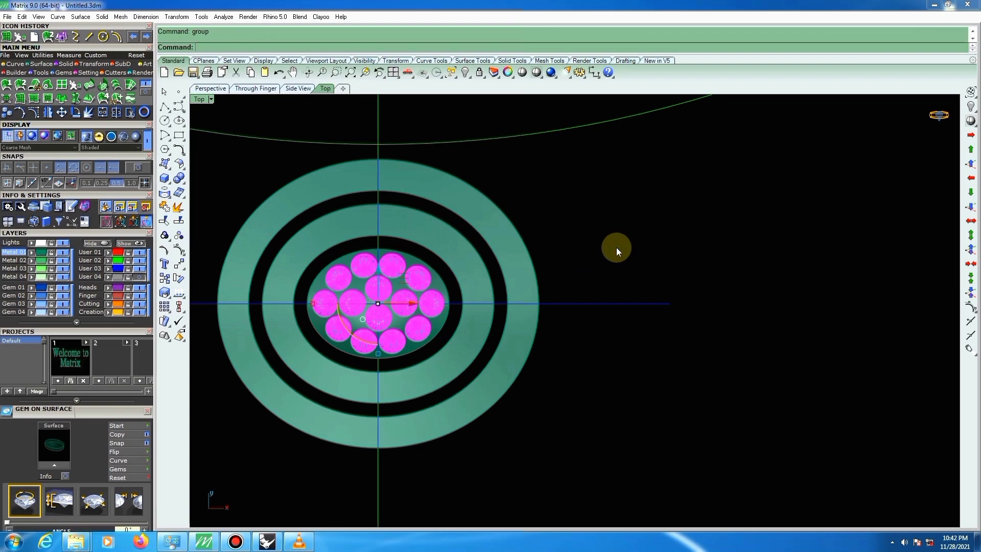
click(619, 234)
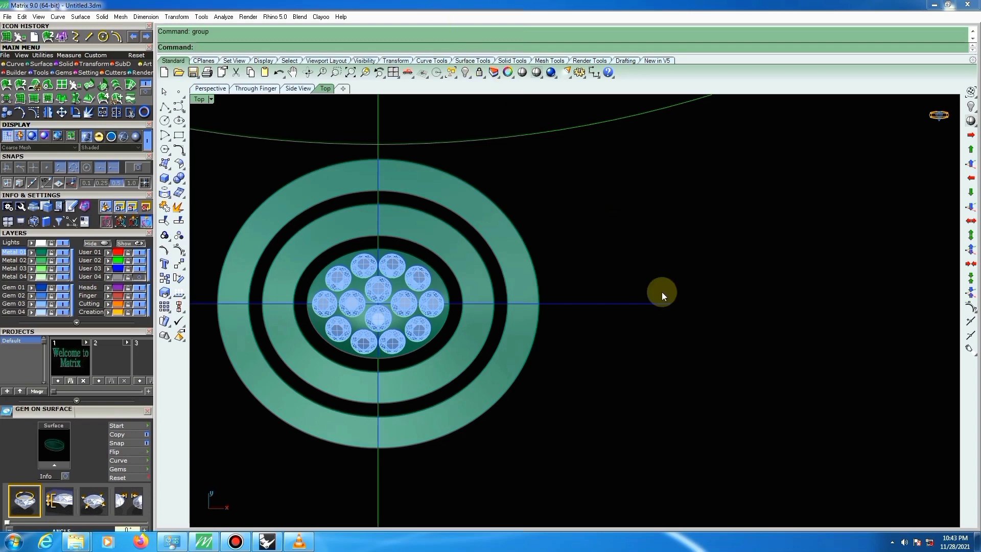
Start Prong on Surface on the central dome with the prong taper set to 0 and the fillet to 60.
scroll(375, 323, up, 4)
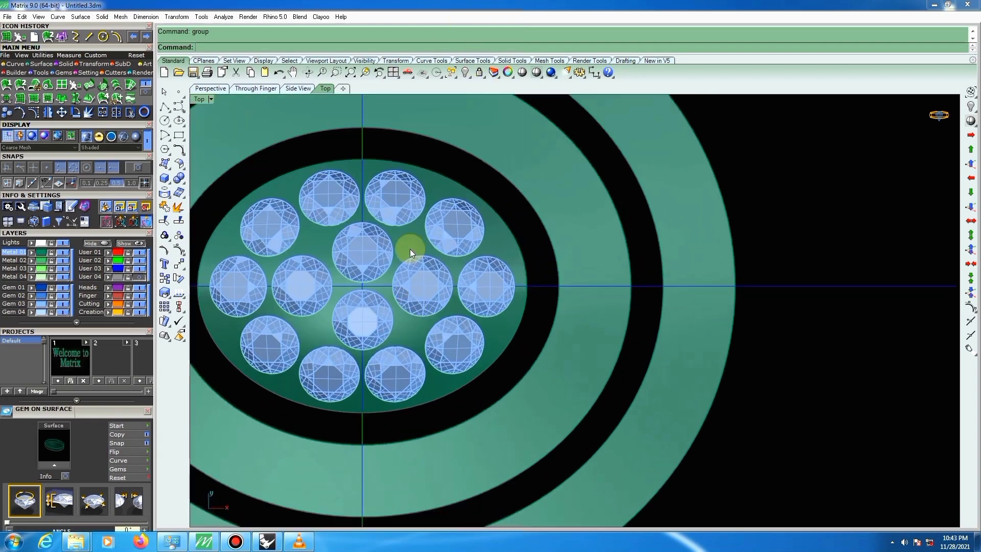
click(450, 255)
scroll(562, 311, down, 2)
key(F6)
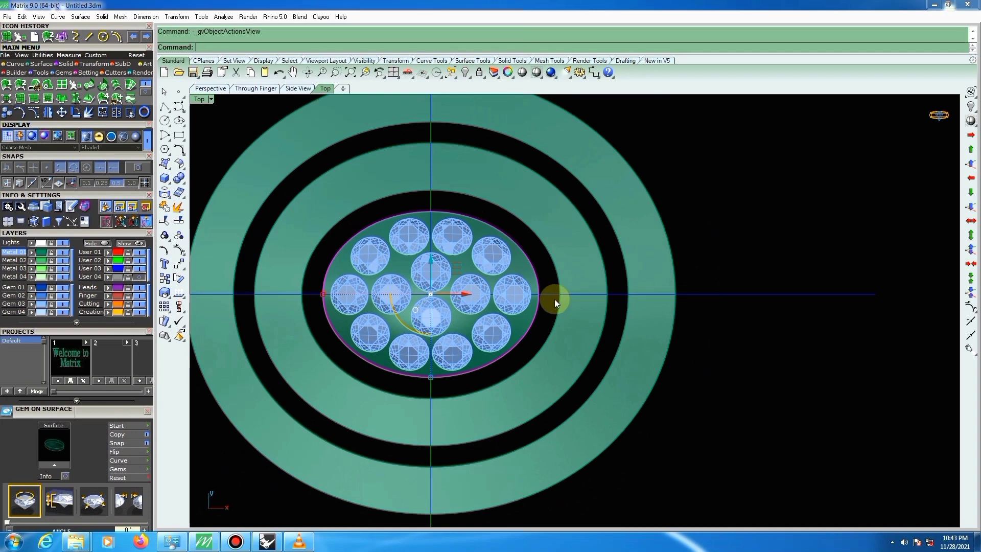
click(583, 331)
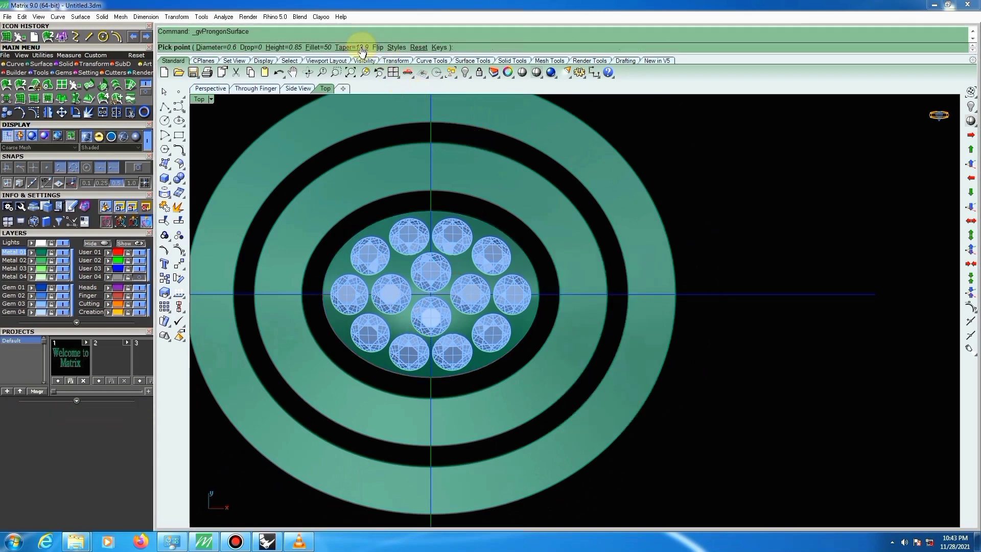
click(359, 47)
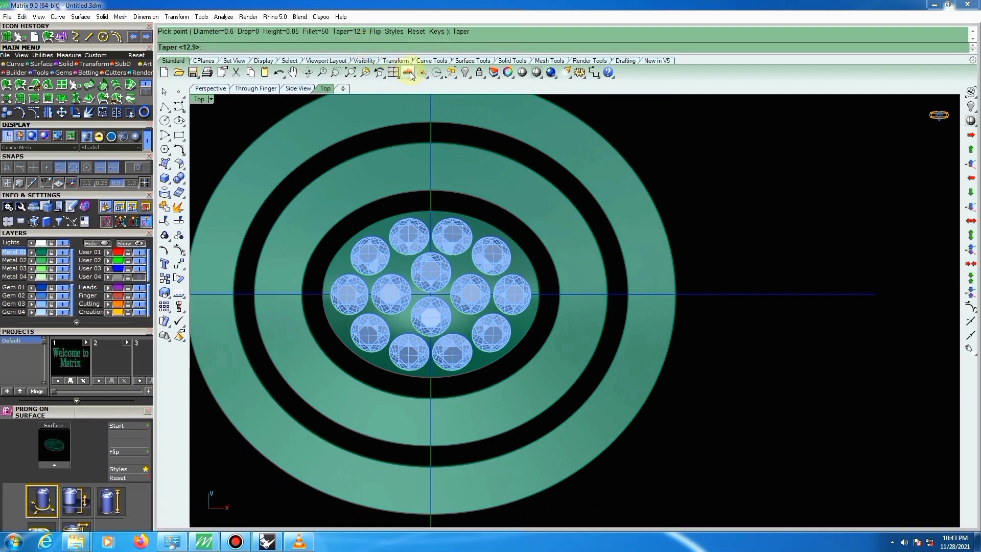
text(0)
key(Return)
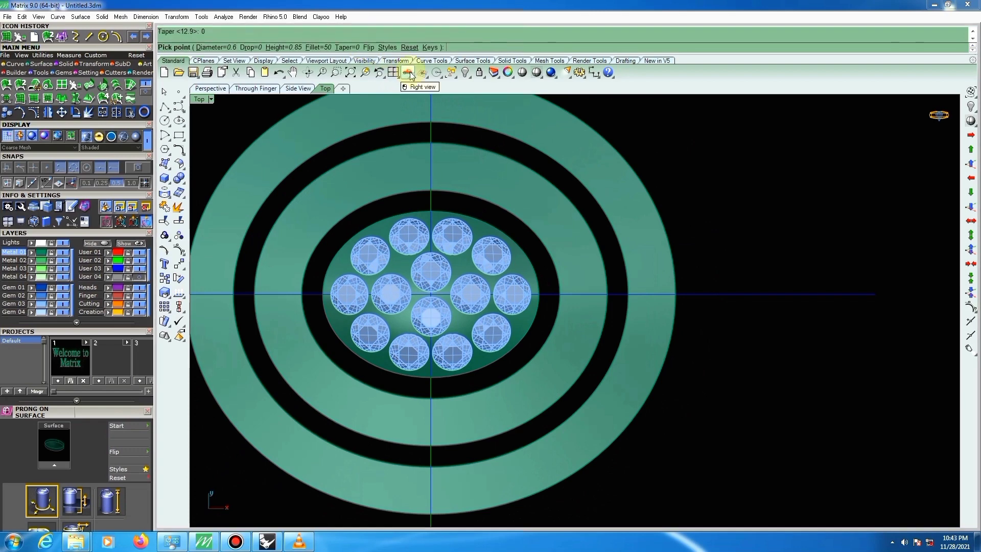
click(323, 47)
text(60)
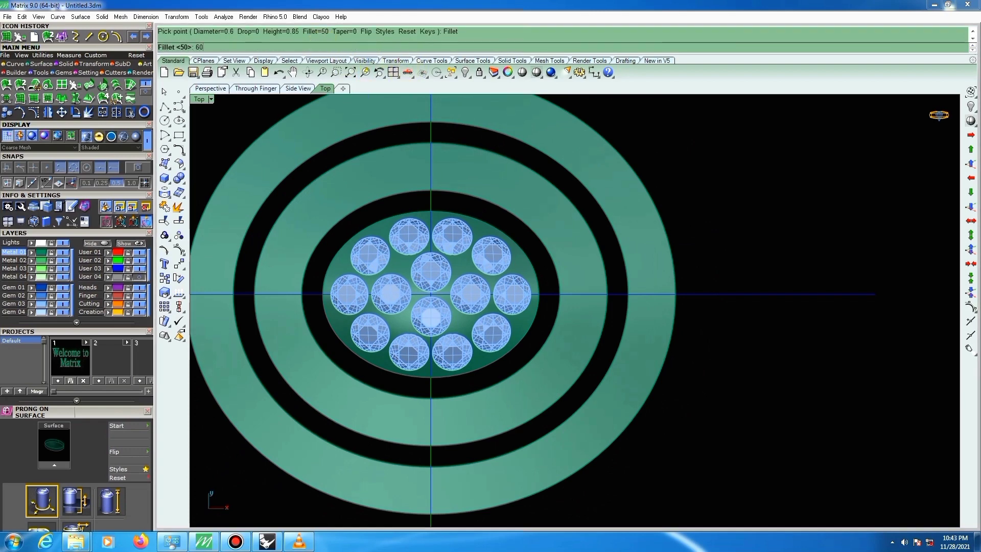
key(Return)
Set the prong height to 0.7 and the prong drop to 0.2.
click(289, 48)
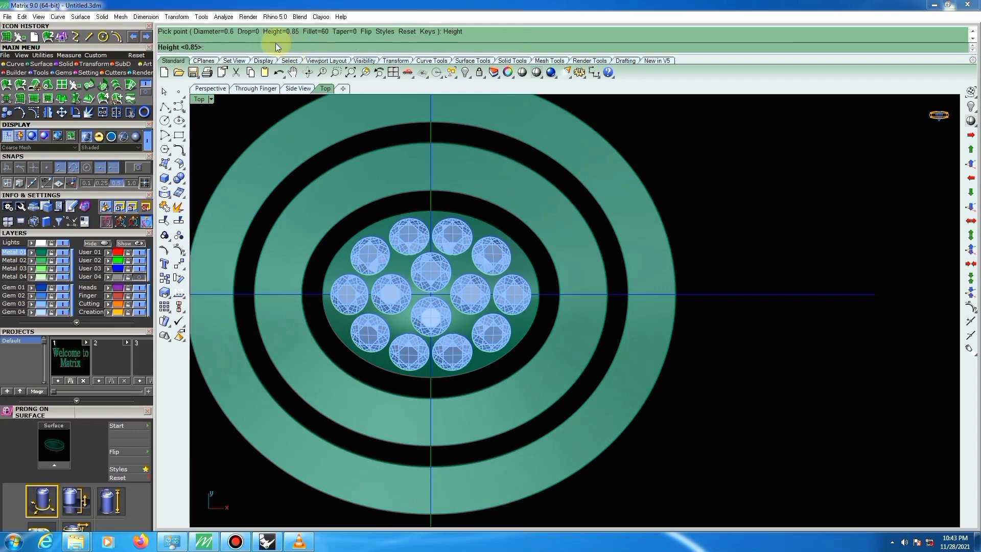
key(Return)
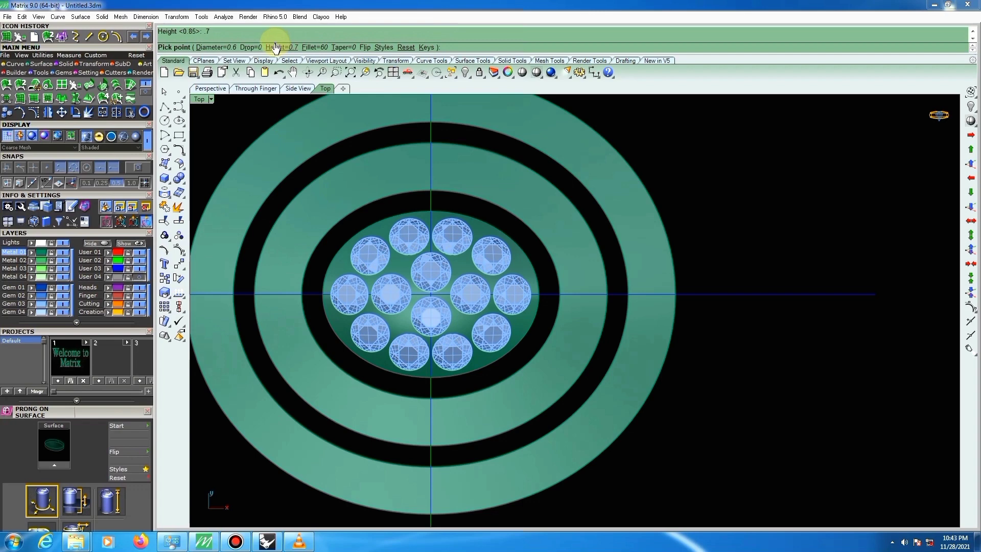
click(251, 48)
text(.2)
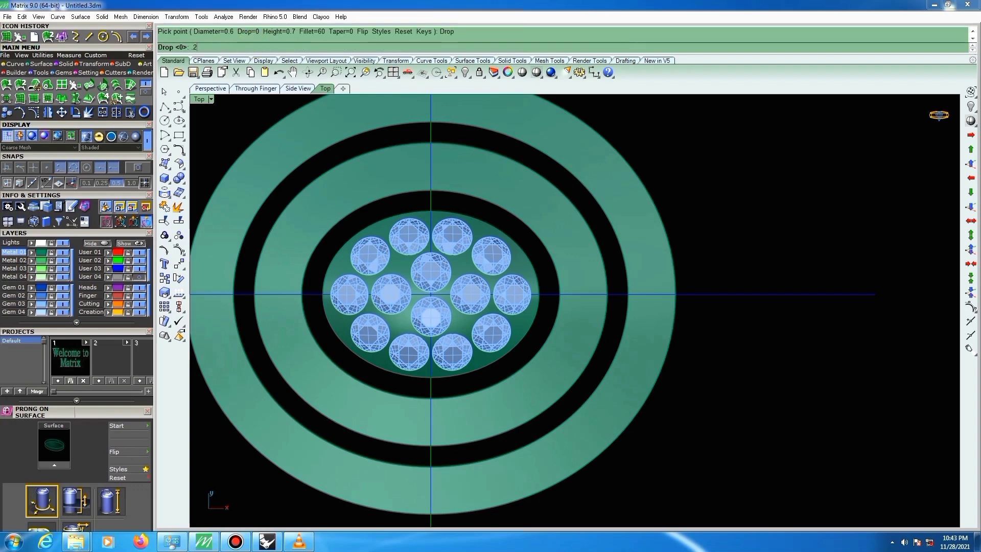
key(Return)
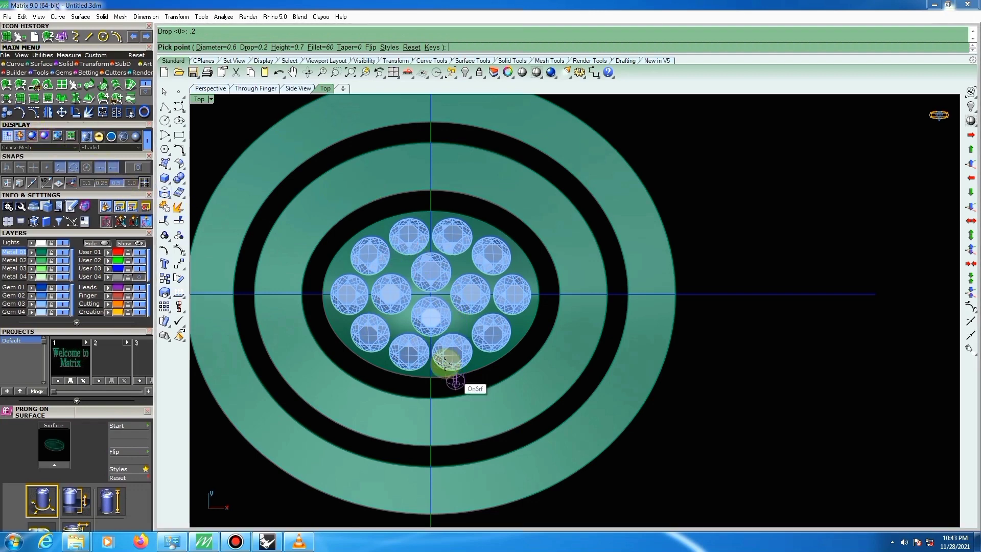
Place two prongs on the vertical guide line, above and below the gap between the dome's two lowest gems.
scroll(447, 362, up, 3)
scroll(424, 333, up, 2)
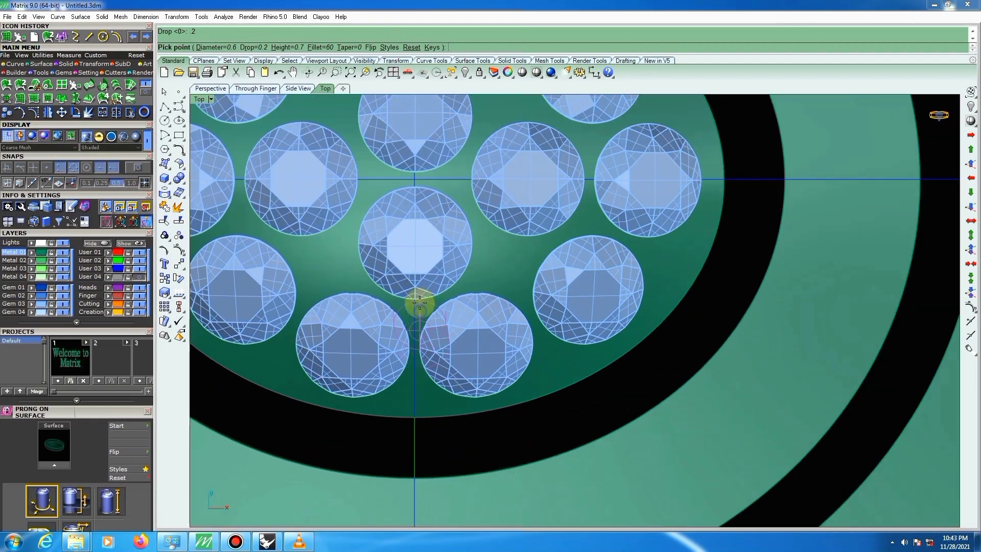
mouse_move(420, 289)
right_down()
mouse_move(419, 281)
mouse_move(415, 297)
right_up()
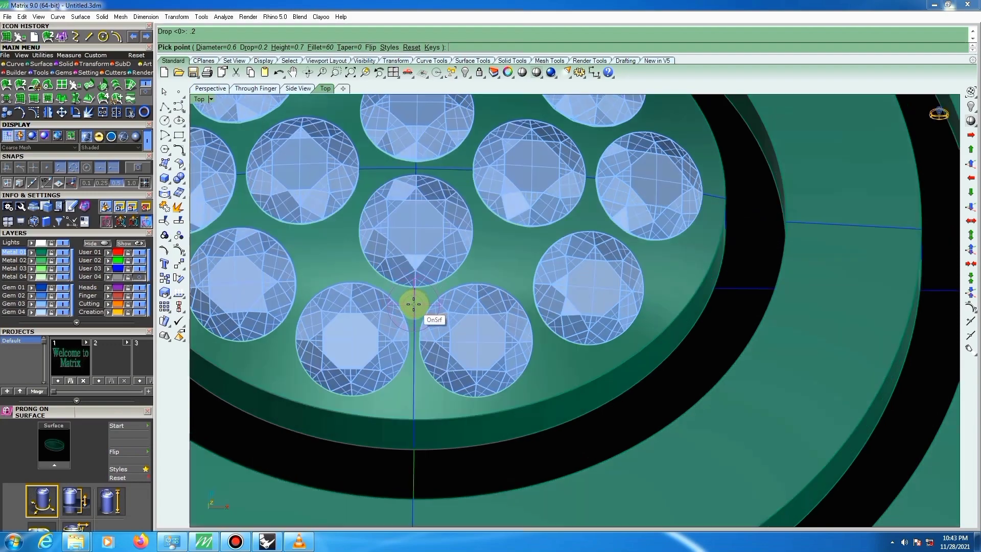
click(413, 304)
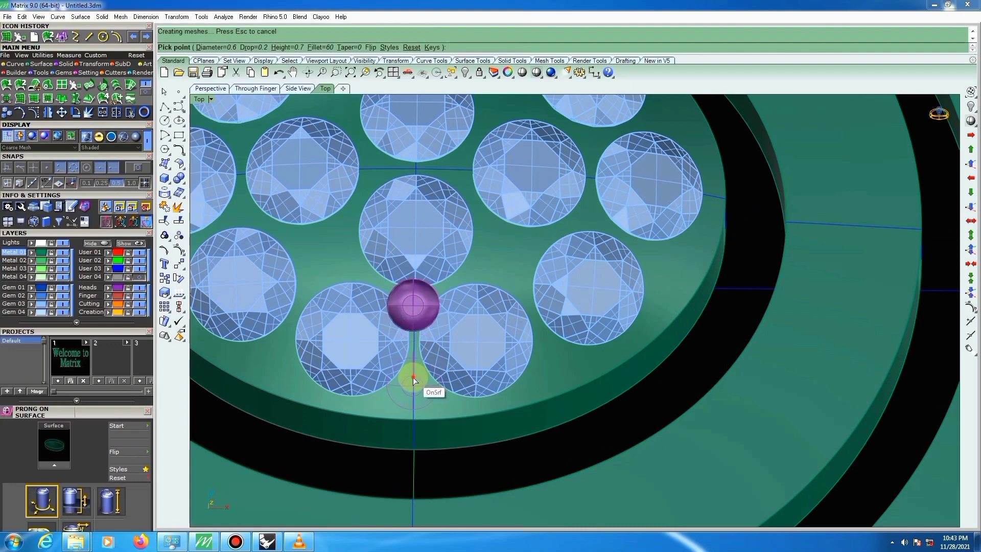
click(413, 379)
Place three prongs along the dome's lower-right edge, one before the lower-right gem and two side by side between it and the rightmost gem.
right_drag(565, 356, 536, 346)
scroll(536, 346, up, 2)
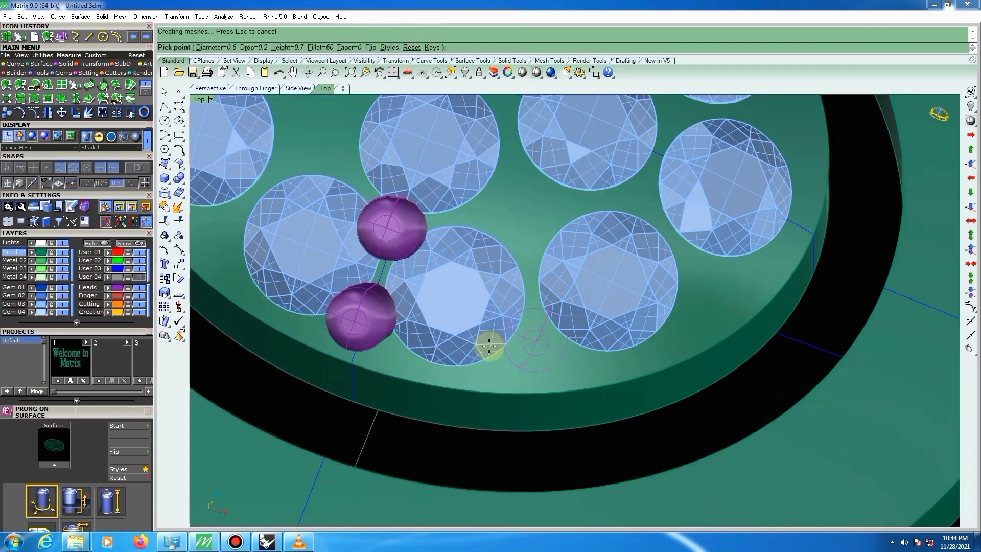
click(533, 338)
scroll(531, 337, down, 3)
scroll(588, 323, up, 2)
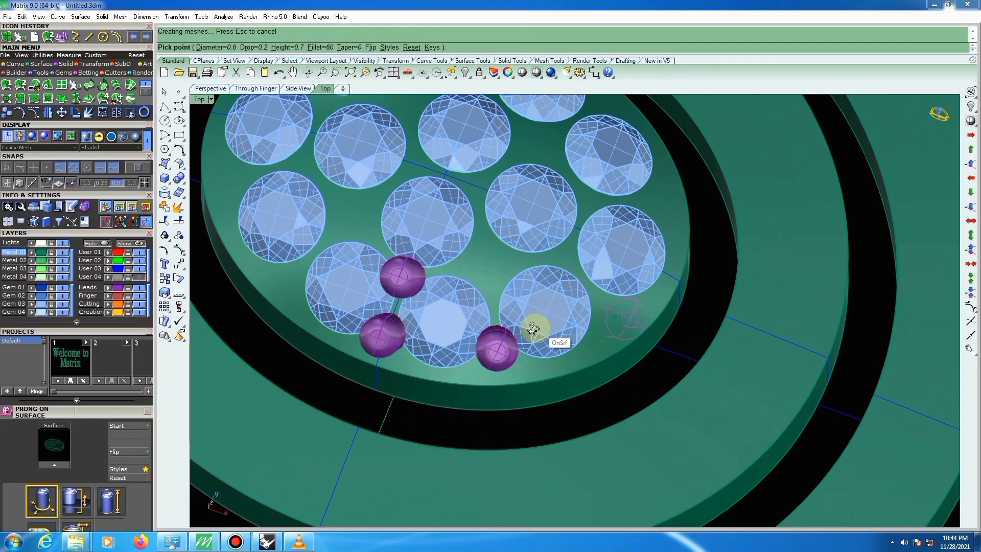
right_drag(536, 328, 553, 323)
scroll(610, 326, up, 2)
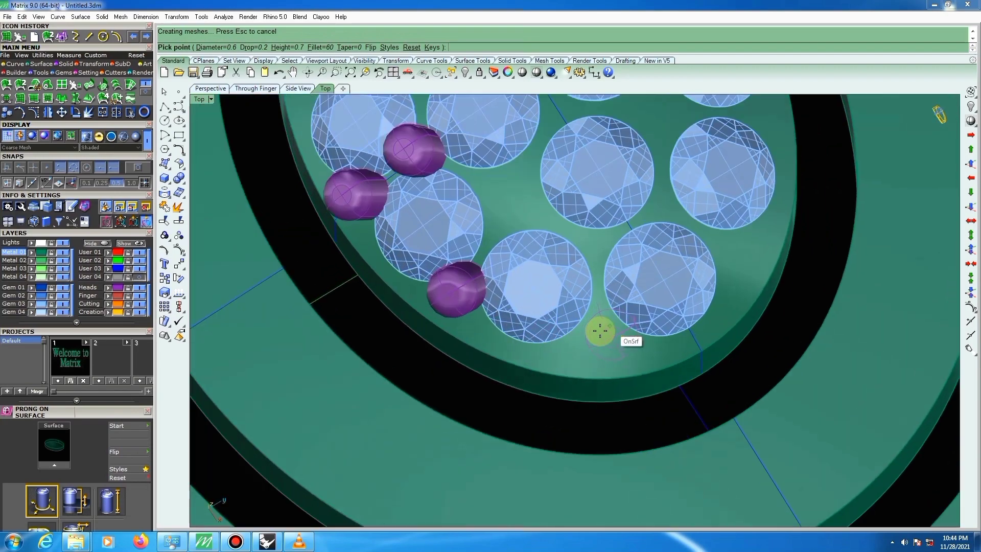
right_drag(582, 331, 586, 328)
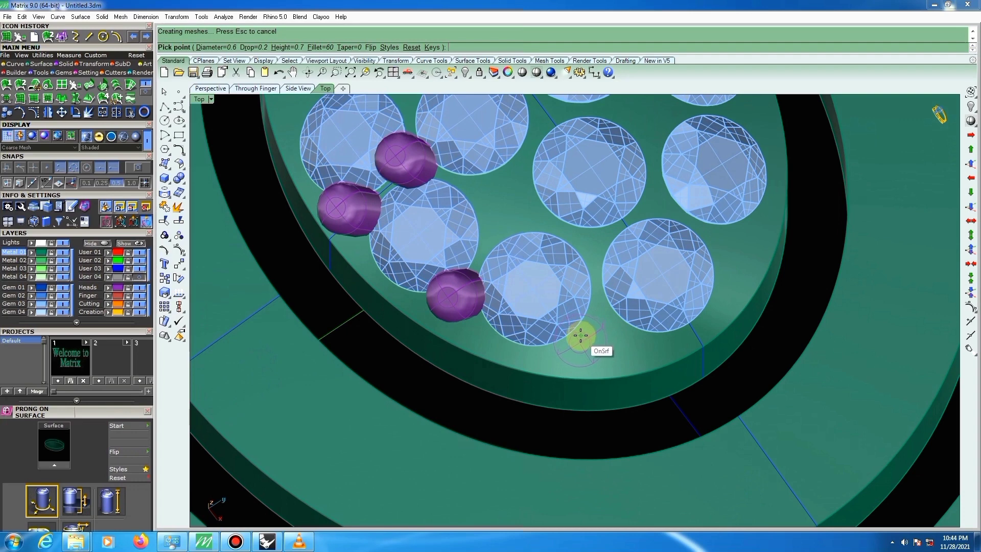
click(580, 336)
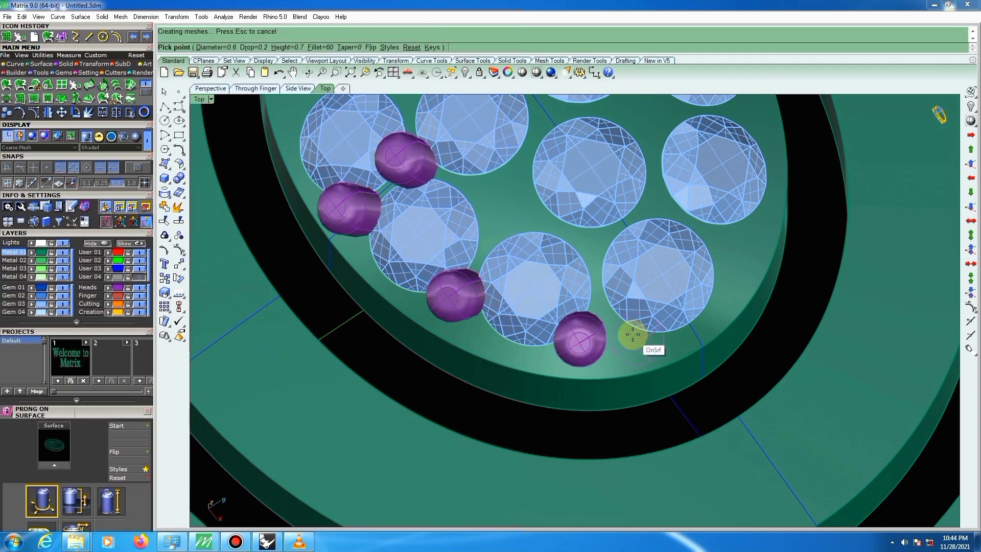
click(632, 334)
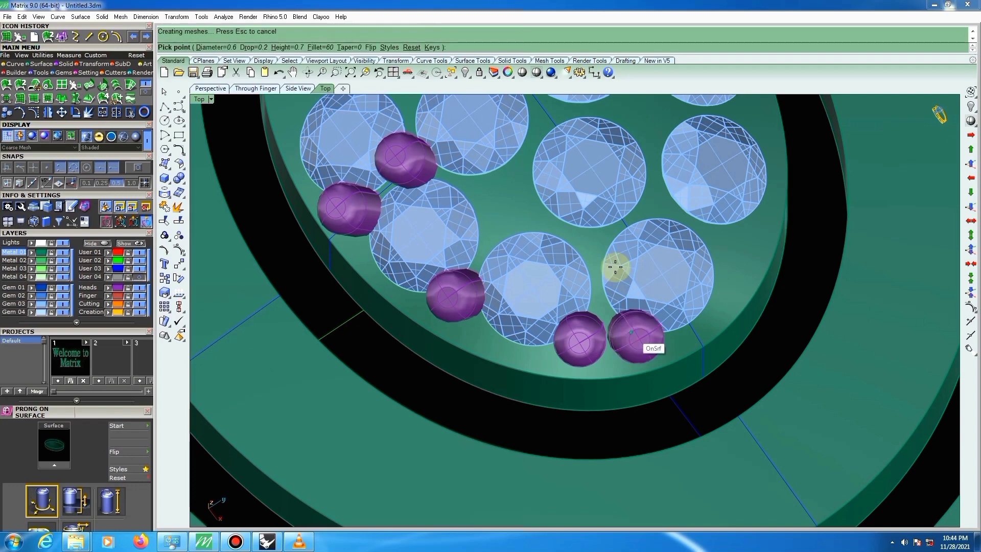
Add one prong in the inner gap on each side of the dome's lower-right gem.
scroll(593, 247, up, 1)
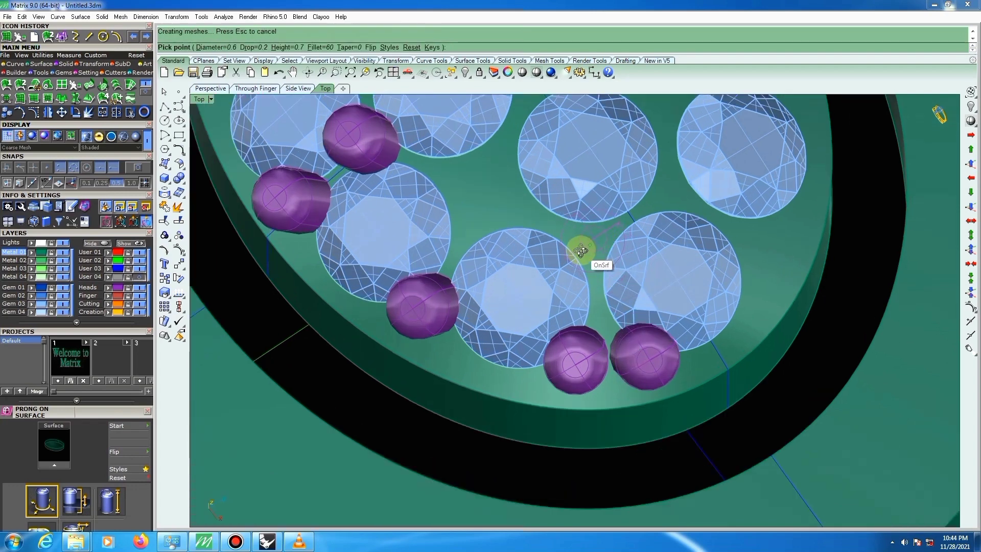
right_drag(583, 249, 580, 252)
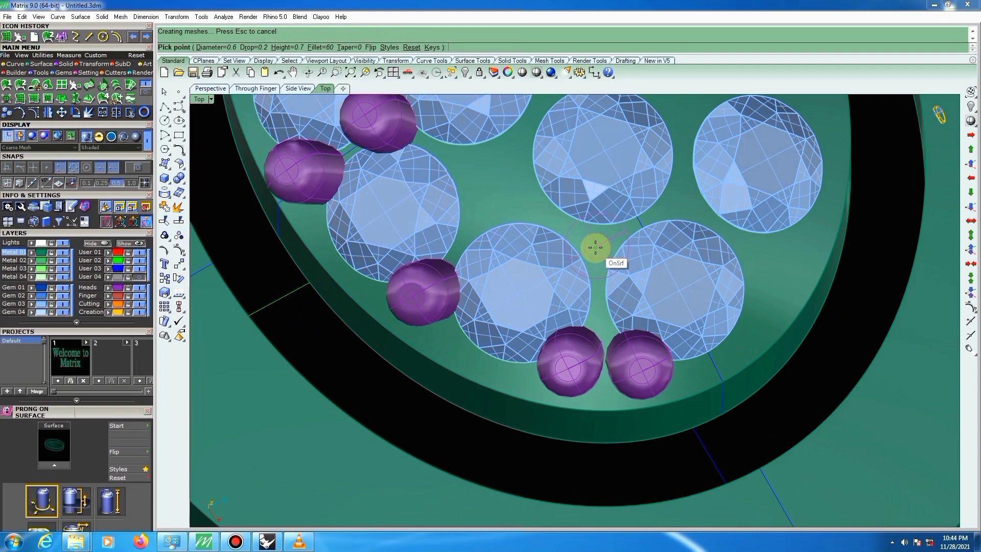
click(590, 246)
right_drag(521, 278, 582, 270)
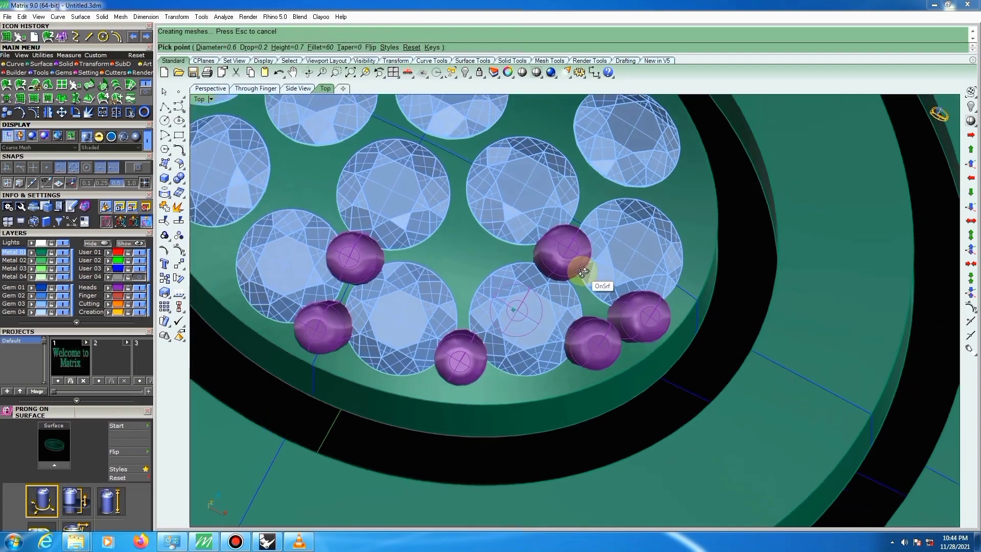
scroll(466, 280, up, 2)
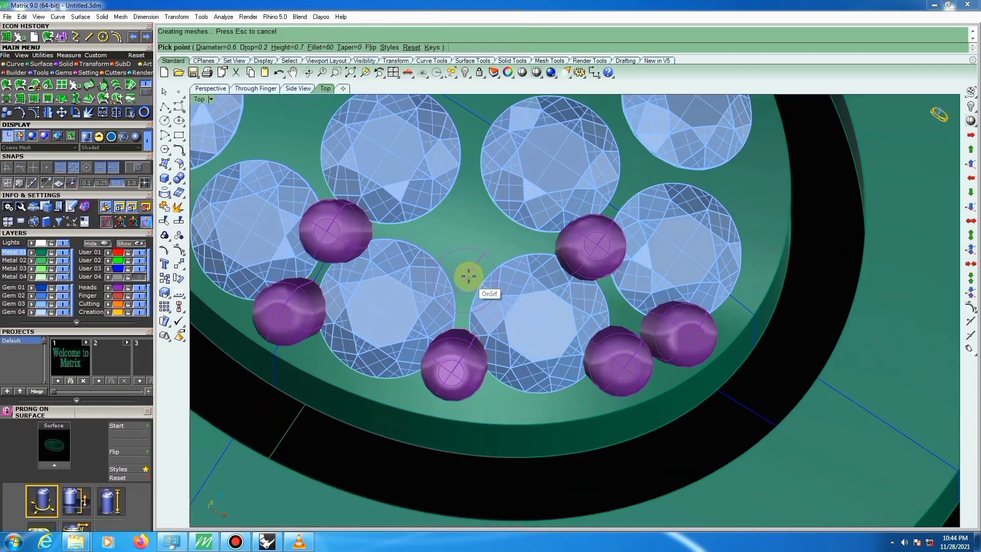
right_drag(470, 275, 477, 278)
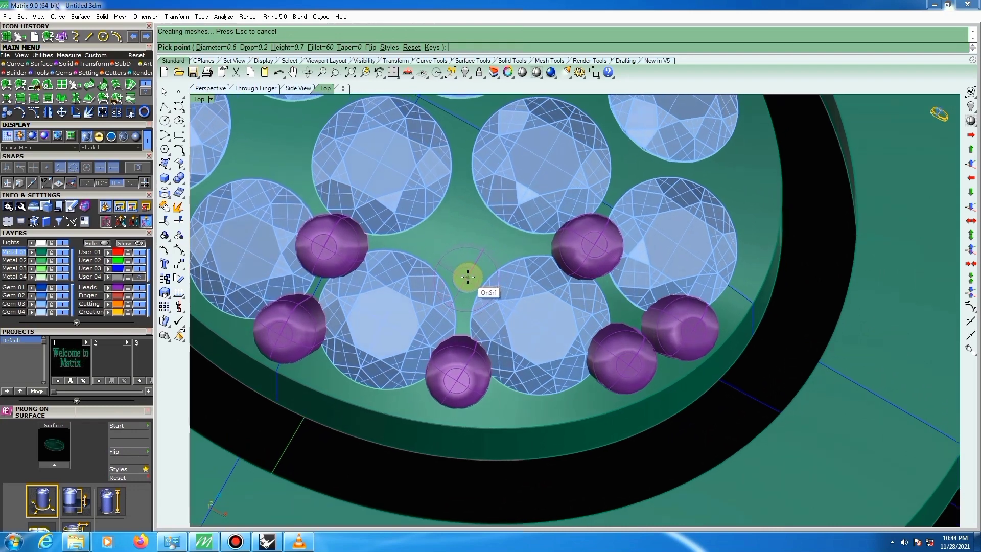
click(467, 278)
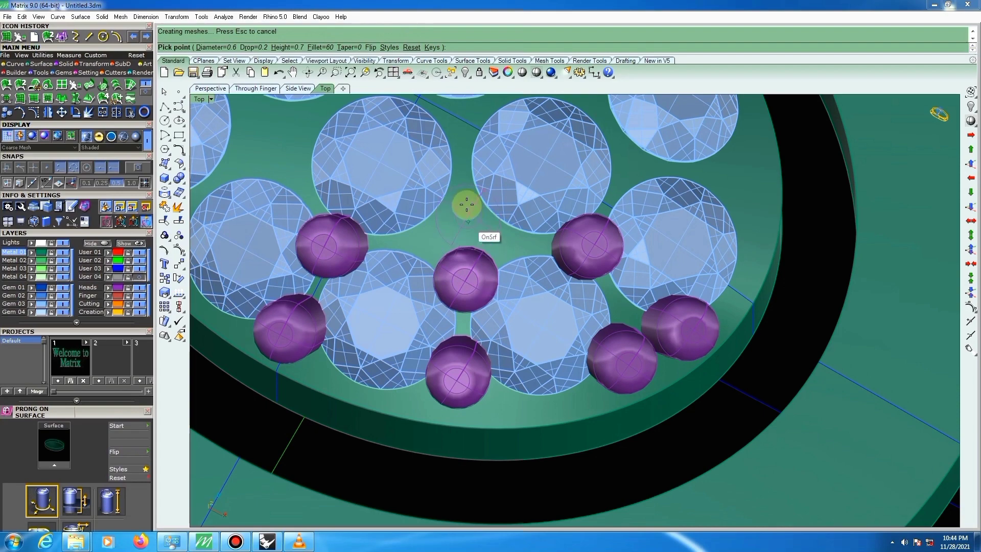
Place two prongs between the lower-centre gem and the inner right gem, one on each end of their gap, and finish the prong placement.
right_drag(467, 204, 467, 211)
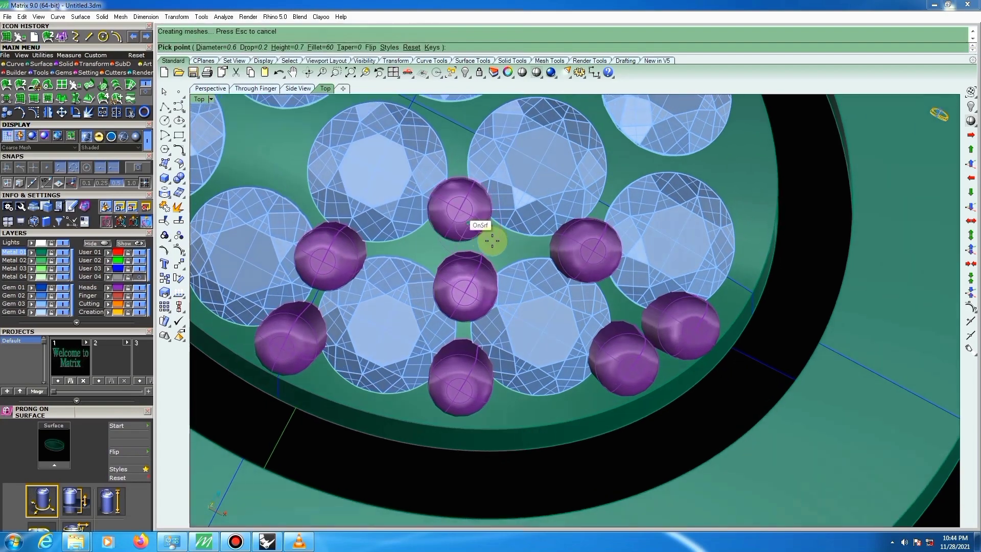
scroll(478, 209, down, 2)
scroll(467, 168, up, 3)
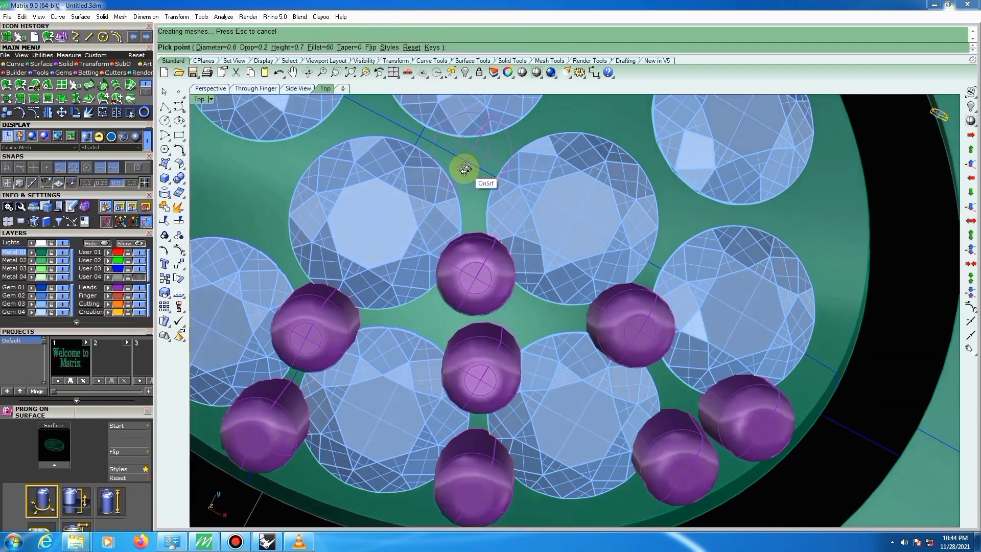
right_drag(464, 168, 468, 172)
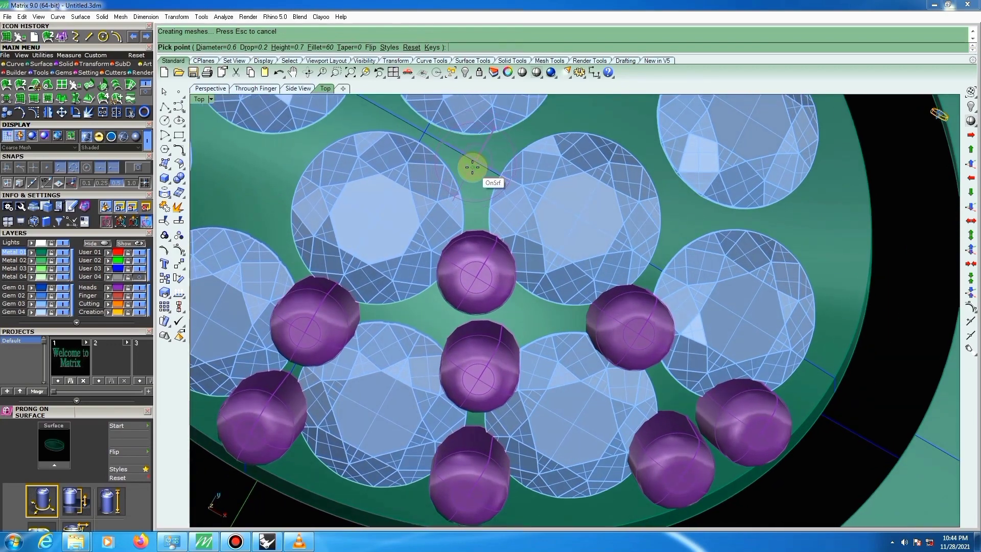
click(472, 167)
scroll(556, 260, down, 5)
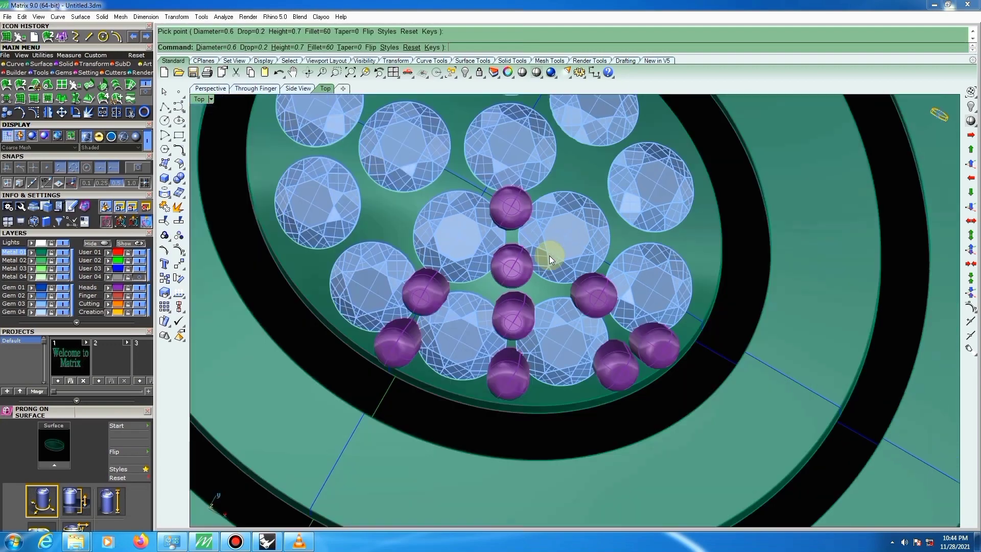
In the top view, mirror all the prongs except the one beside the dome's centre across the horizontal axis.
key(ctrl+F1)
scroll(506, 325, up, 6)
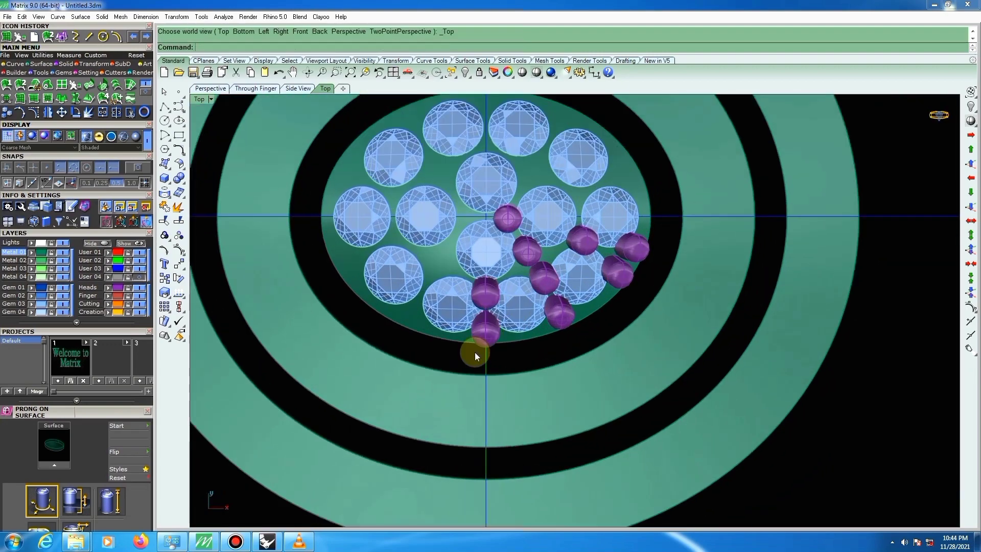
drag(455, 356, 672, 227)
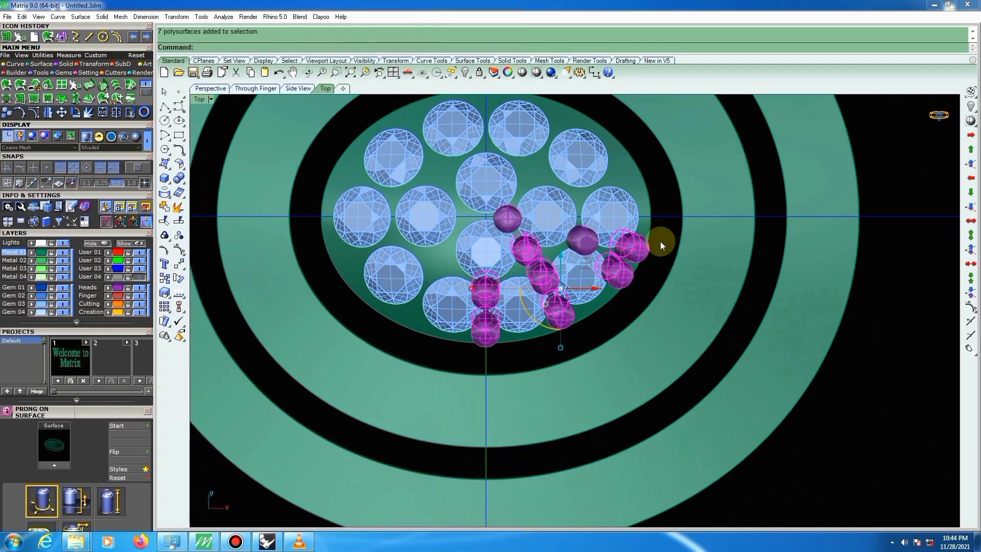
shift+click(583, 242)
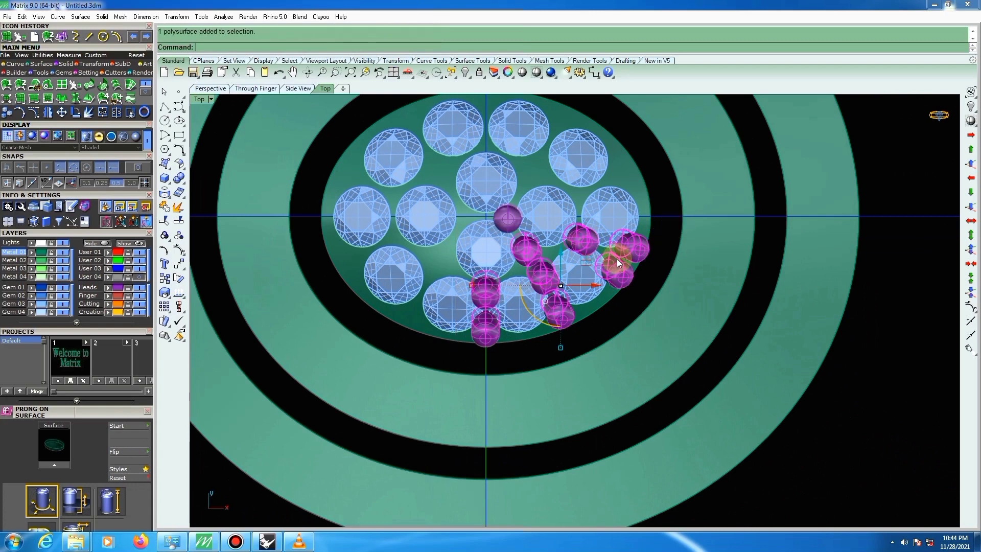
text(mi)
key(Return)
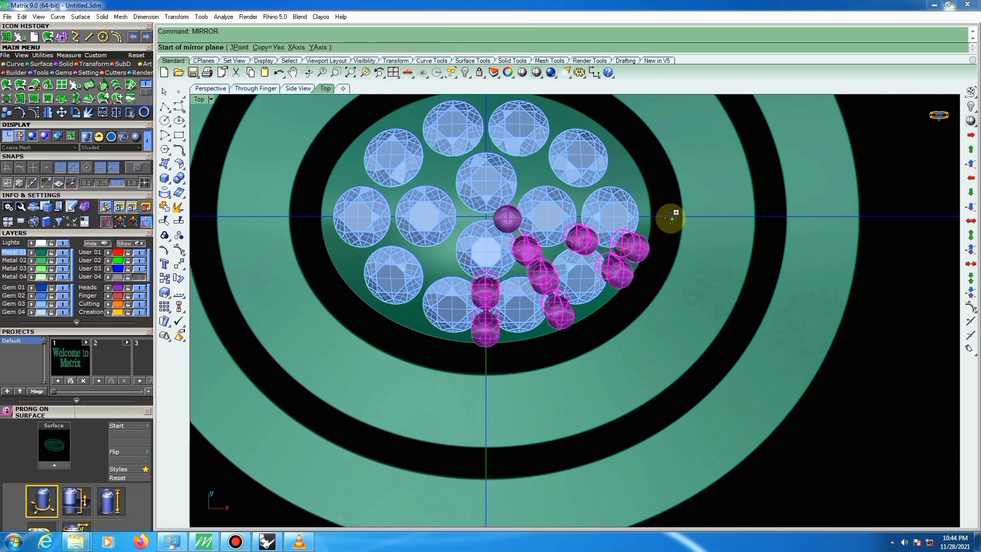
click(671, 217)
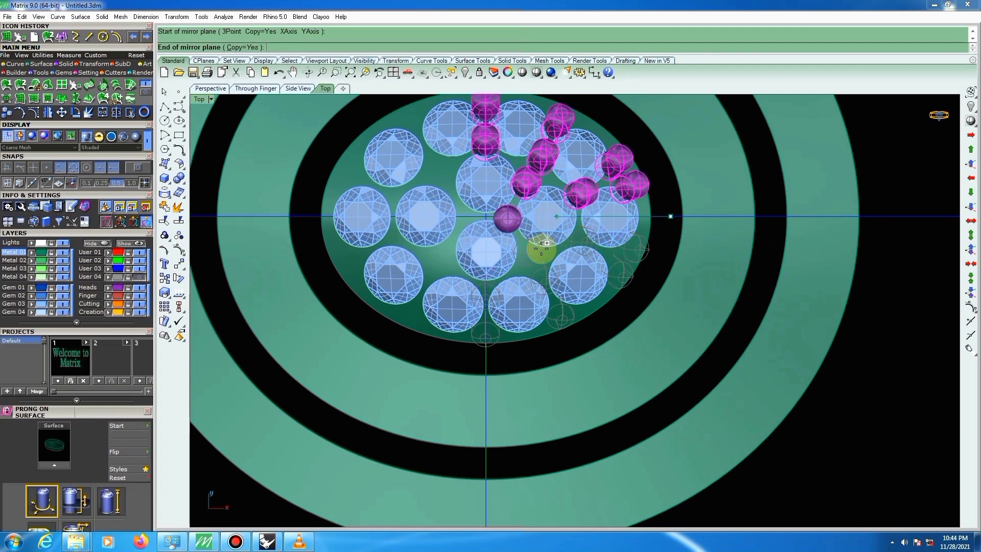
click(549, 217)
scroll(541, 256, down, 4)
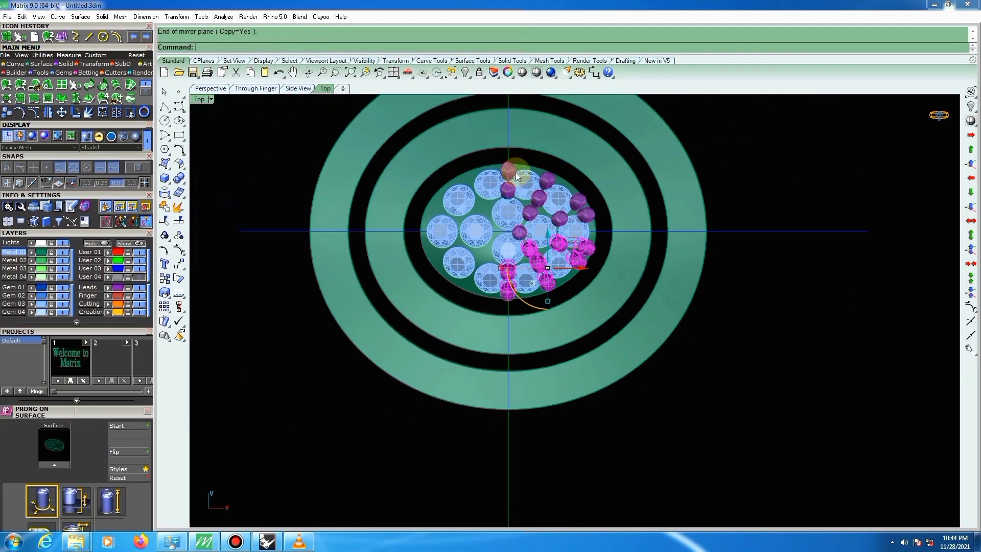
scroll(515, 163, up, 1)
click(516, 154)
scroll(611, 284, up, 1)
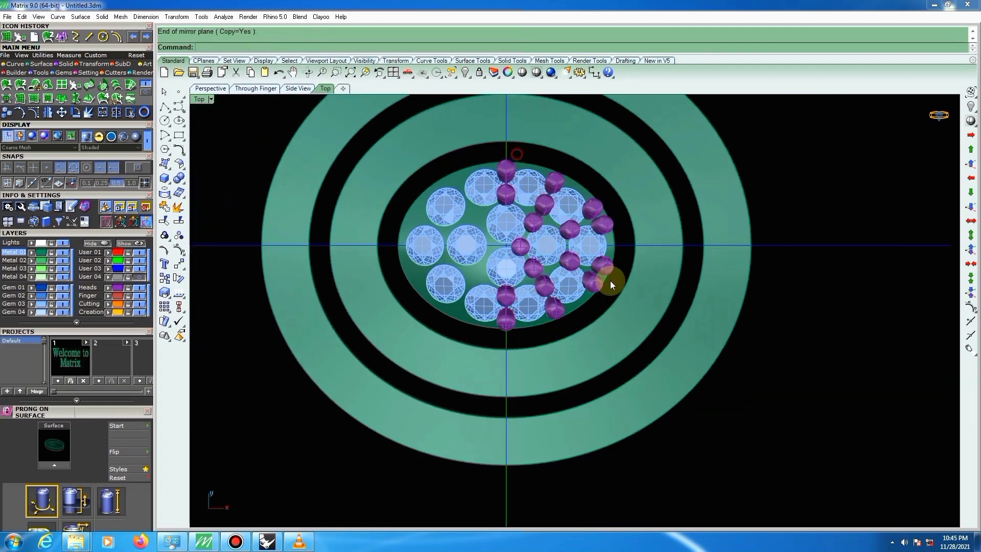
Mirror the right-half prongs, including the one beside the dome's centre, across the vertical axis through the origin 0.
drag(611, 284, 632, 328)
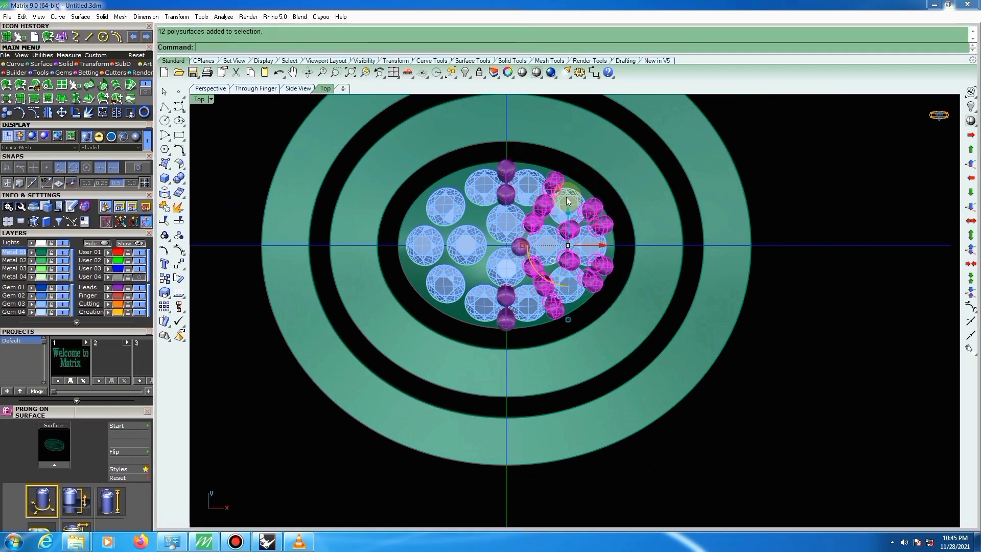
scroll(518, 251, up, 3)
shift+click(521, 260)
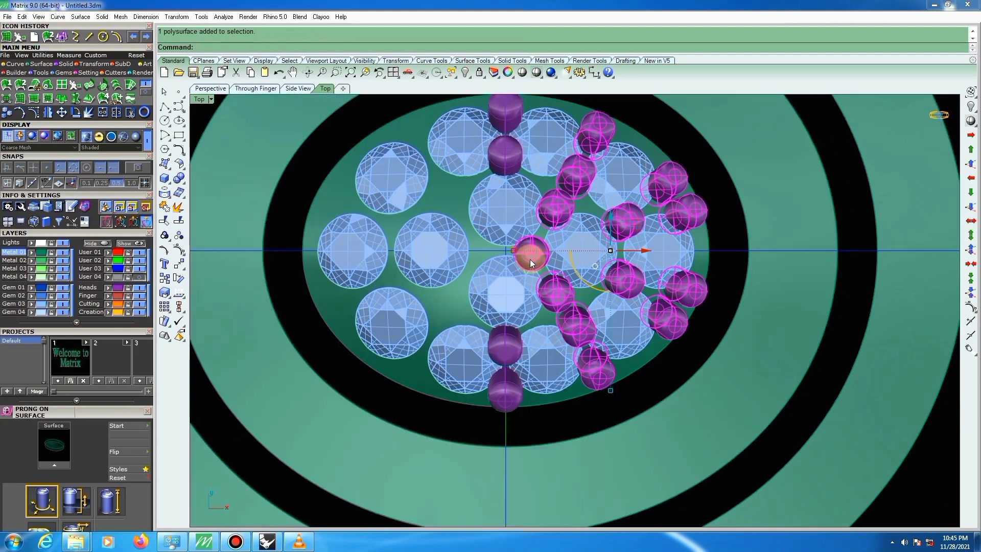
scroll(529, 259, down, 2)
text(mi)
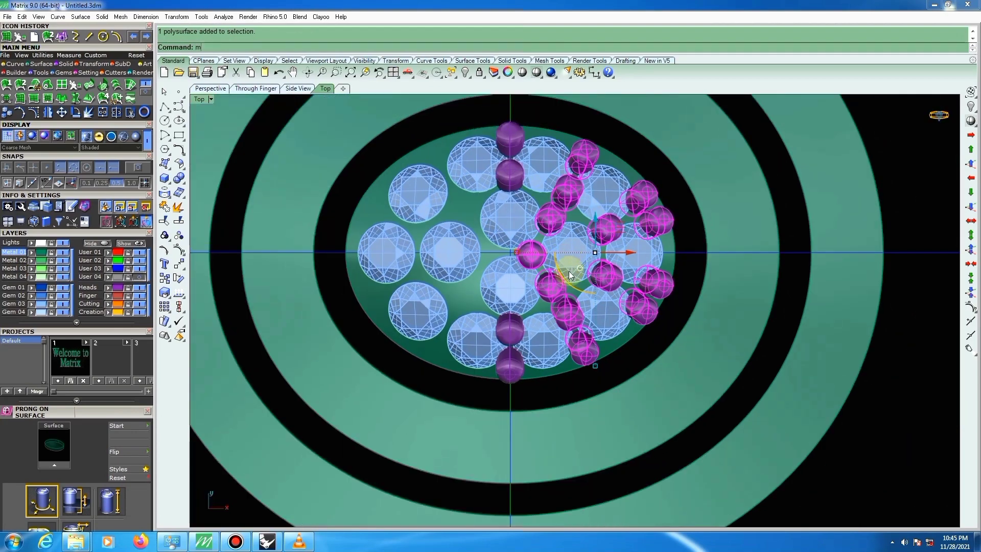
key(Return)
text(0)
key(Return)
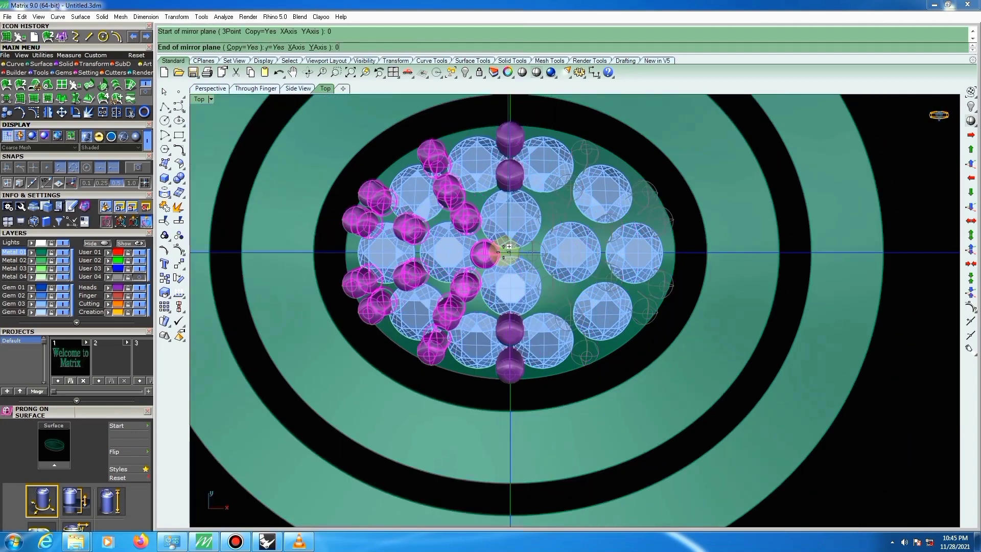
click(562, 199)
click(575, 124)
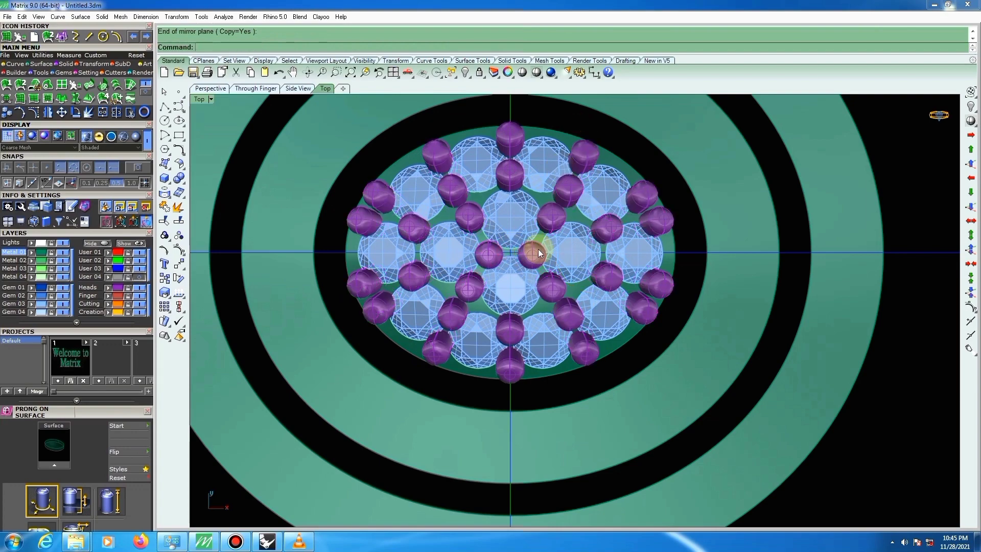
Nudge the prong just right of the dome's centre slightly up toward the horizontal guide line.
click(532, 251)
scroll(532, 250, up, 8)
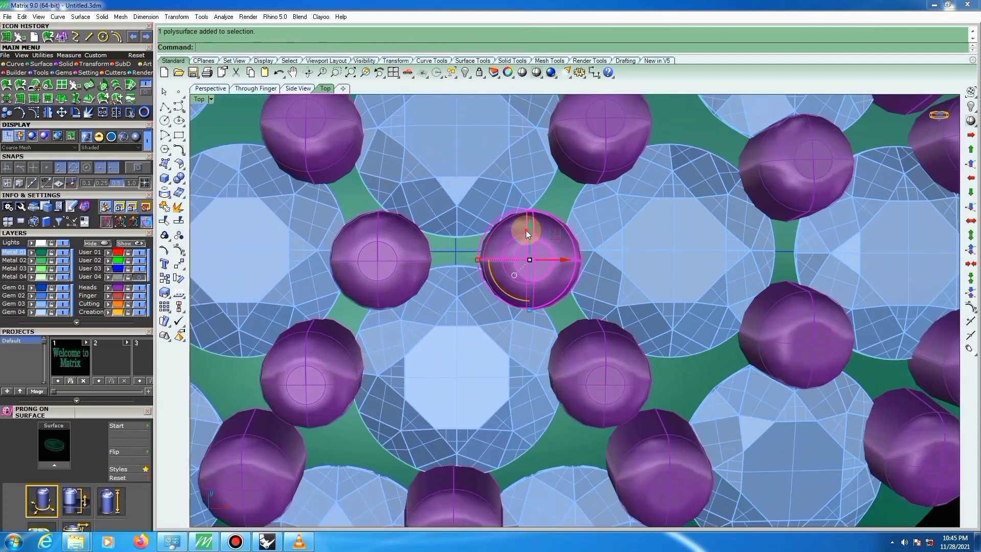
drag(525, 230, 525, 225)
scroll(506, 246, down, 10)
scroll(539, 255, down, 8)
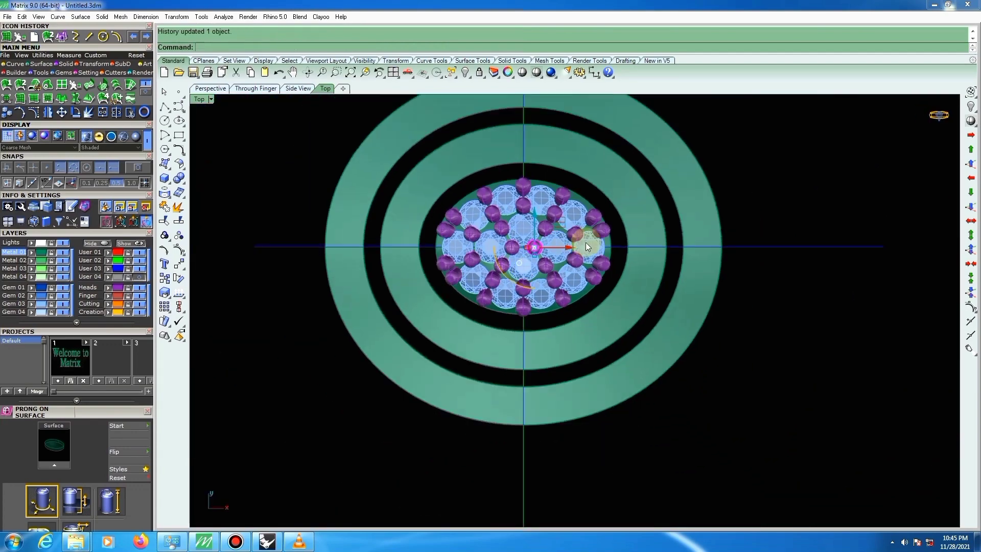
click(671, 180)
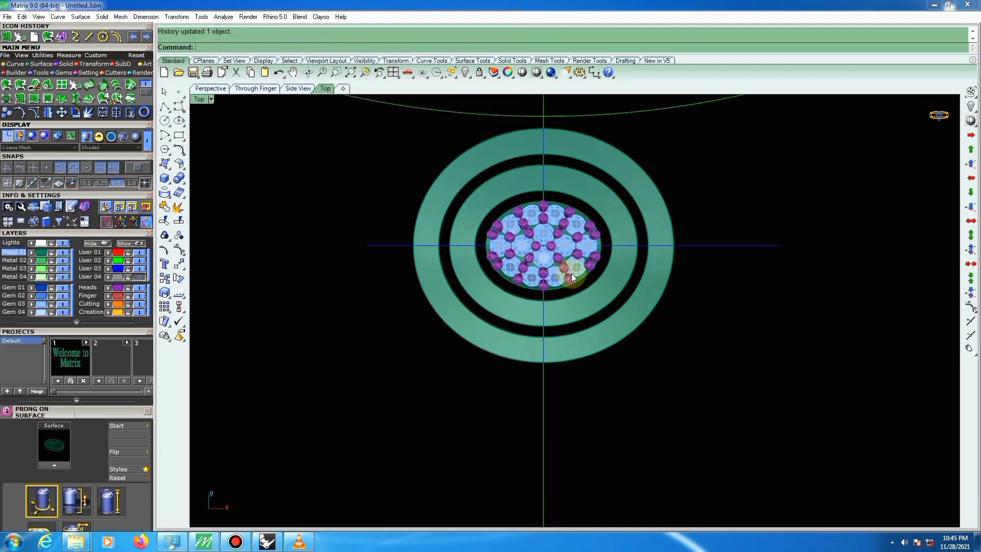
drag(370, 325, 633, 228)
click(678, 199)
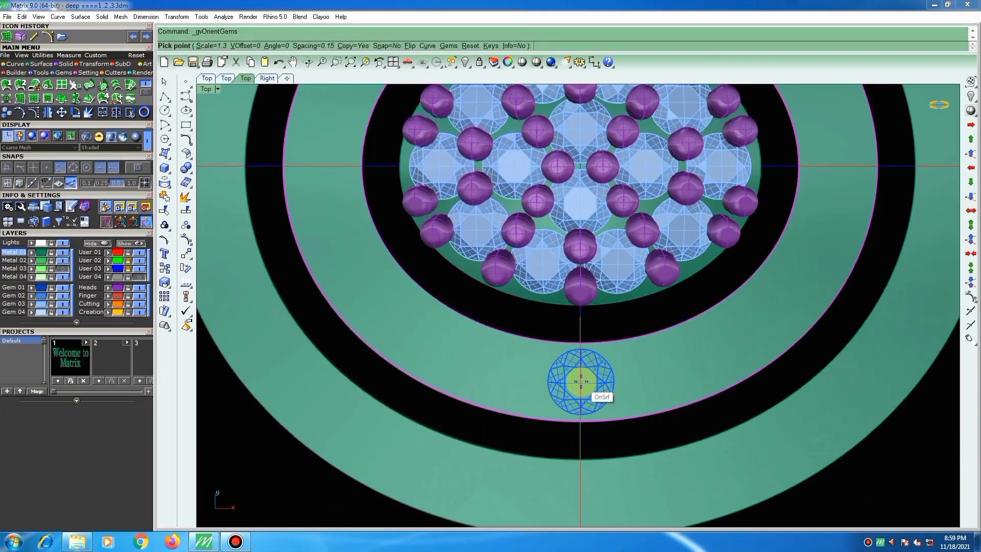
Place three 1.3-scale gems along the inner ring from its lower centre toward the right, snapping the second and third to 0.15 spacing.
click(581, 382)
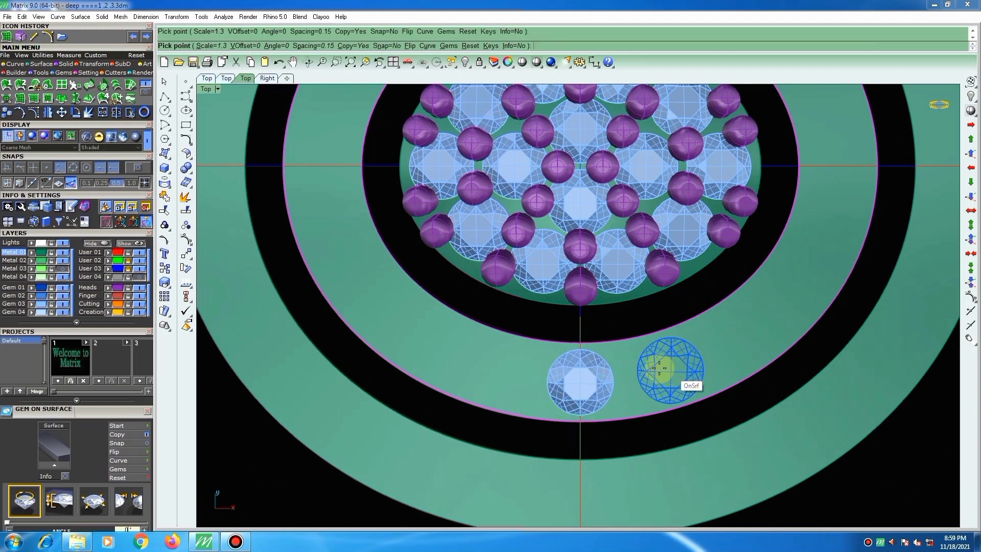
scroll(652, 369, up, 2)
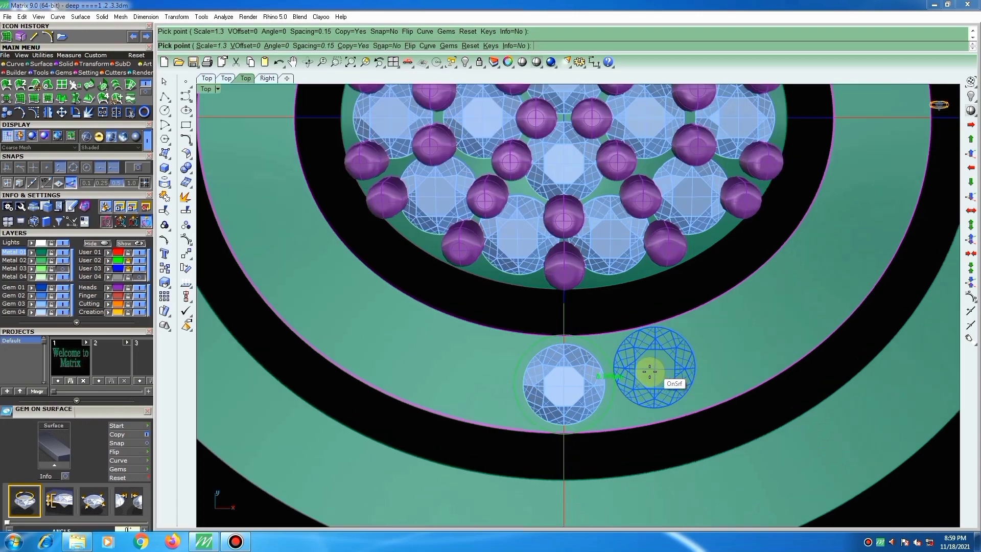
click(388, 46)
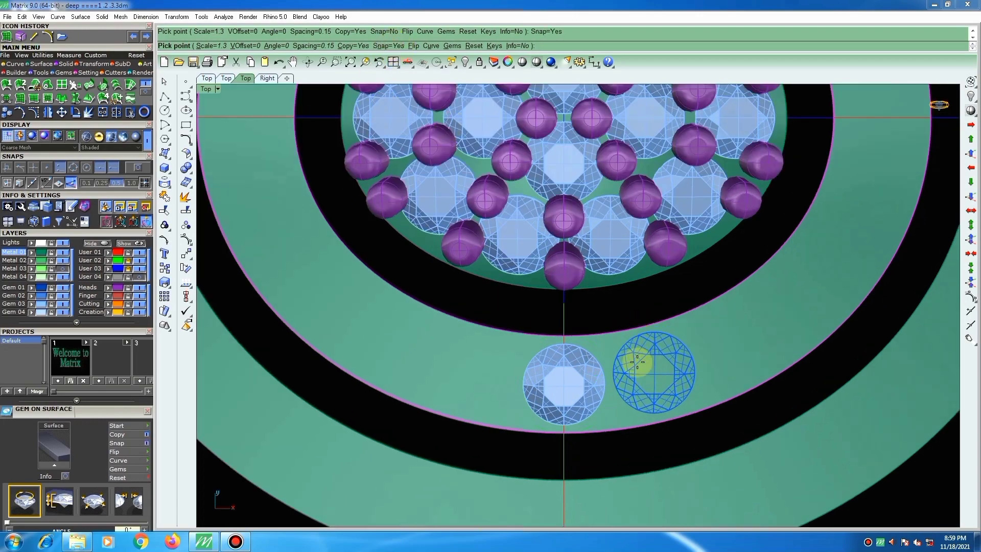
scroll(638, 370, up, 1)
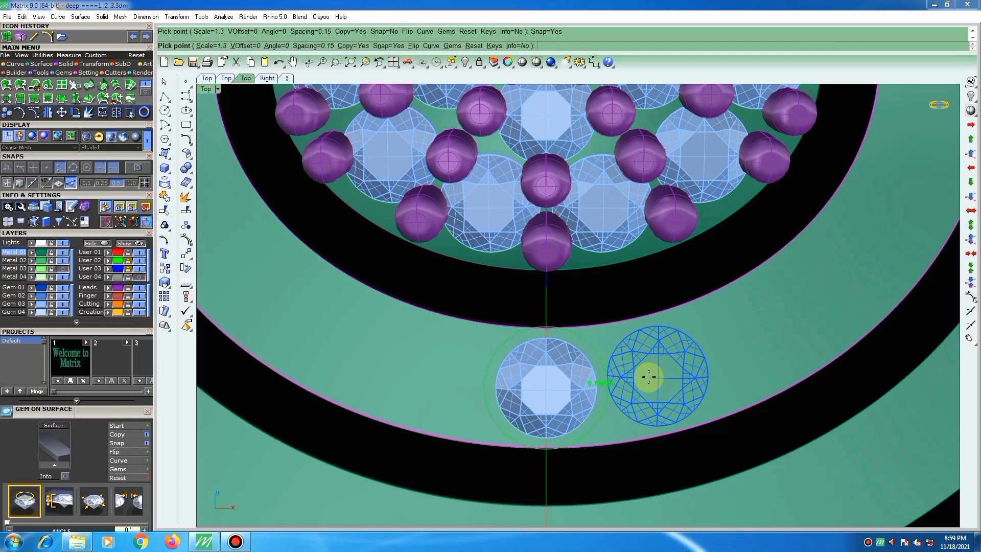
click(647, 376)
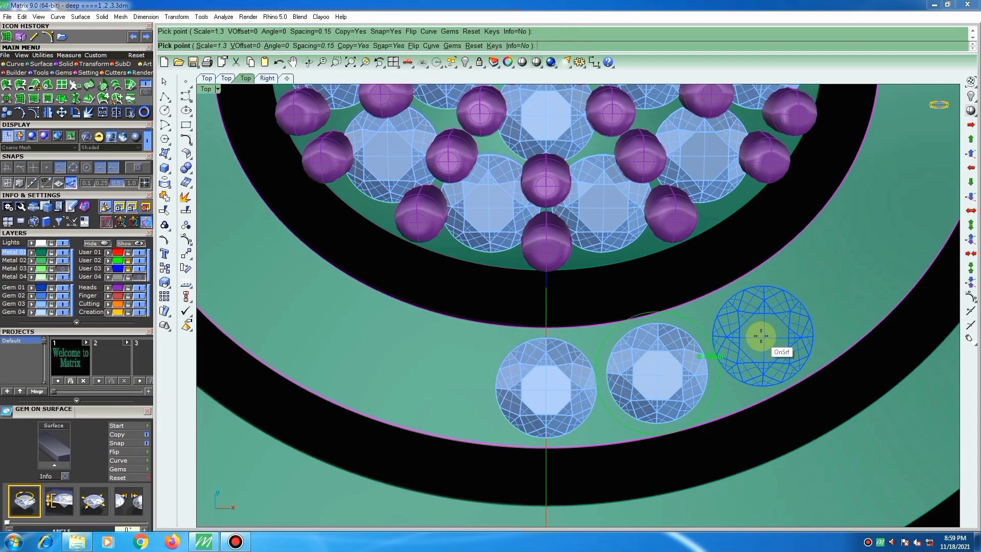
click(760, 338)
scroll(807, 288, down, 1)
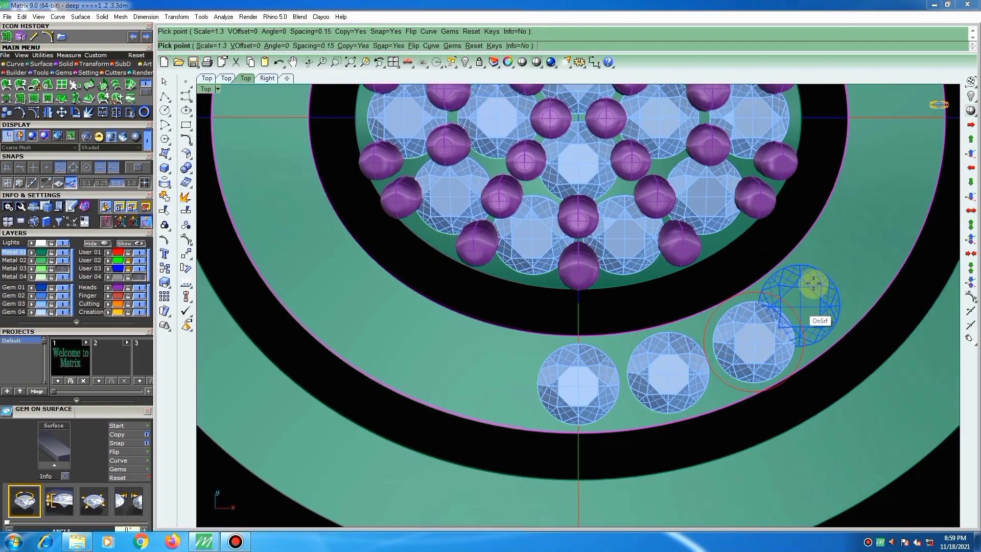
scroll(813, 282, up, 3)
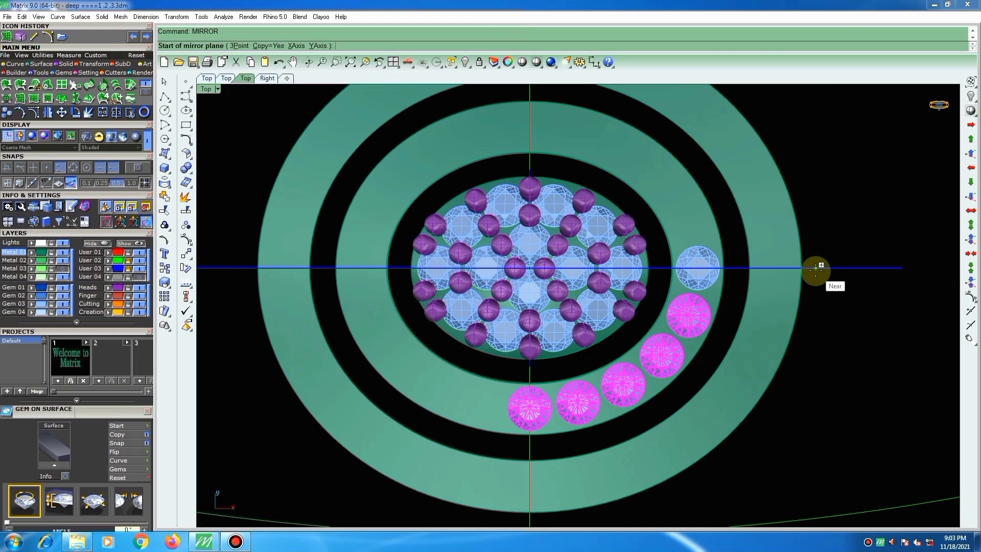
Mirror the five selected lower-right gems of the inner ring across the horizontal axis.
click(816, 268)
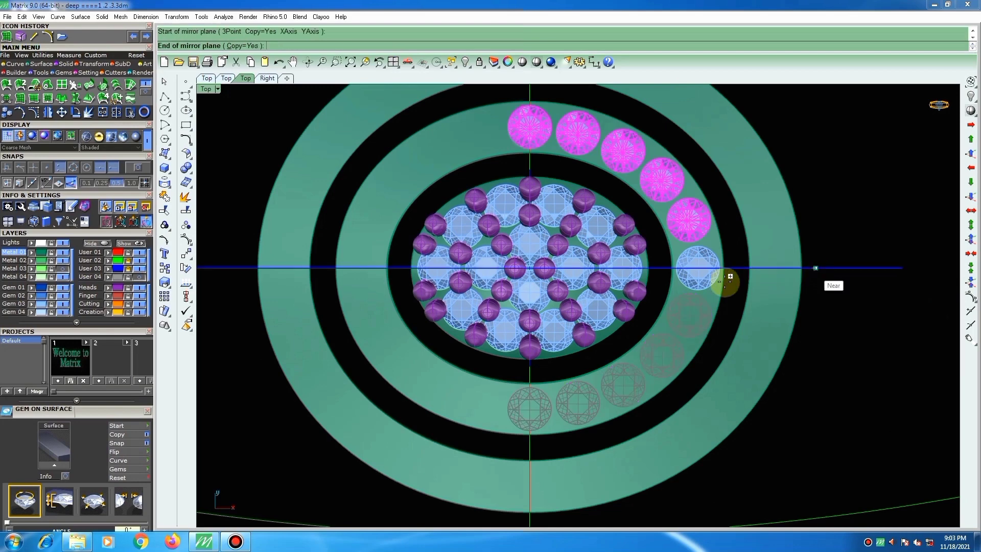
click(684, 286)
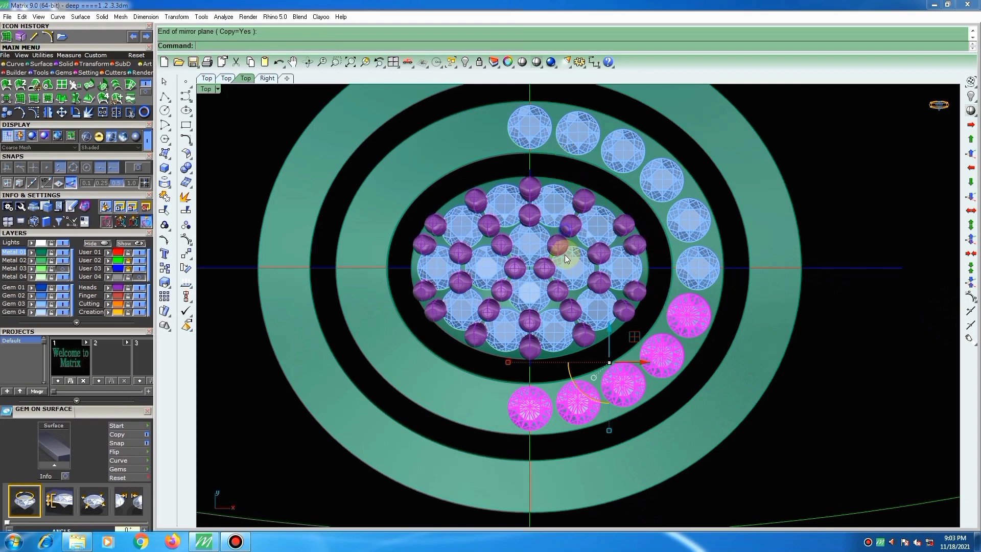
Group the inner ring's right-half gems without the two centre ones, and mirror the group across the vertical axis through the origin 0.
right_drag(566, 226, 567, 267)
drag(552, 140, 725, 354)
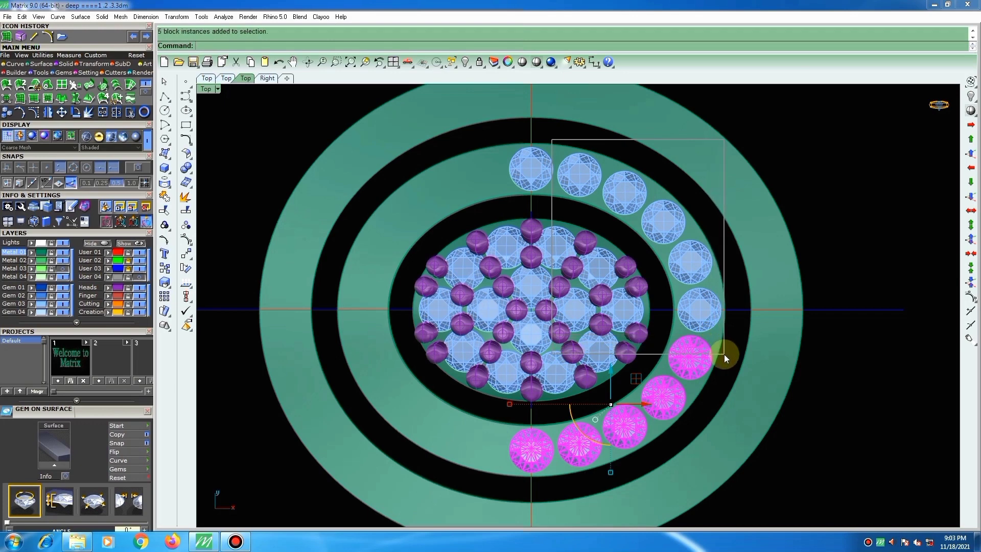
ctrl+click(528, 454)
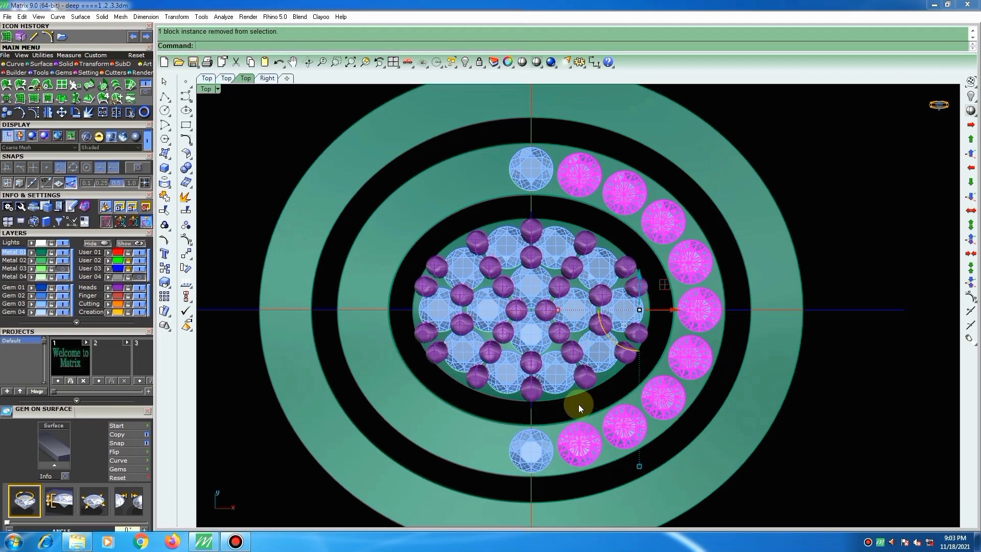
key(ctrl+g)
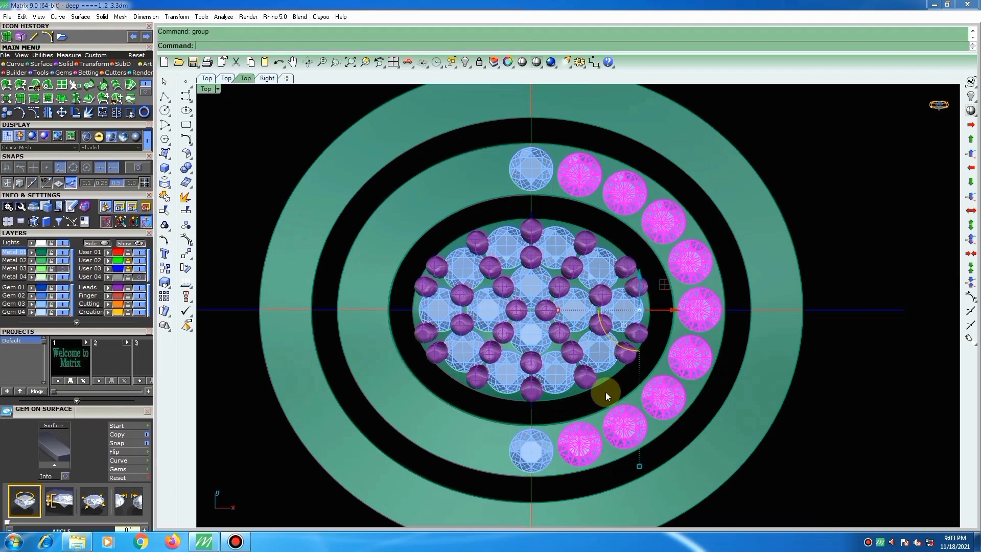
key(ctrl+m)
text(0)
key(Return)
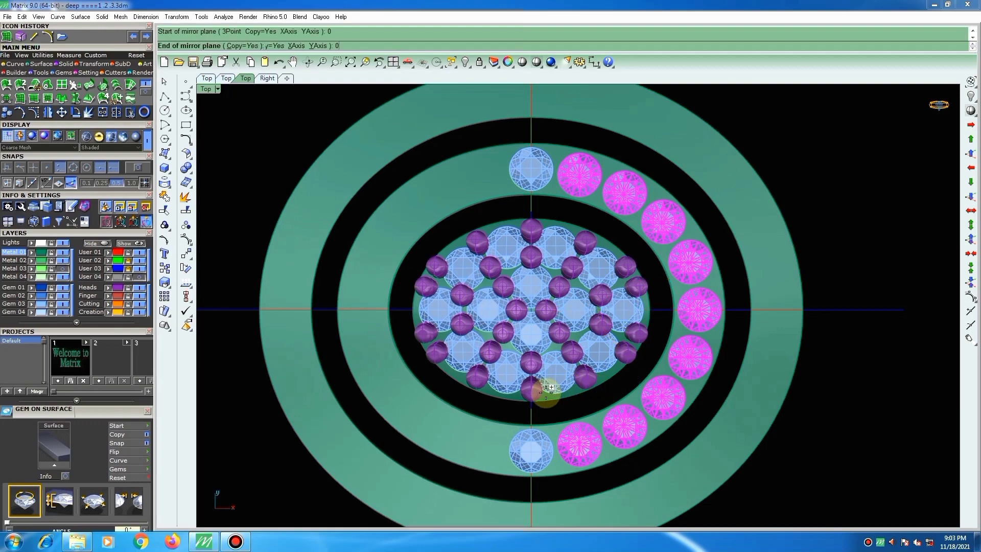
click(510, 403)
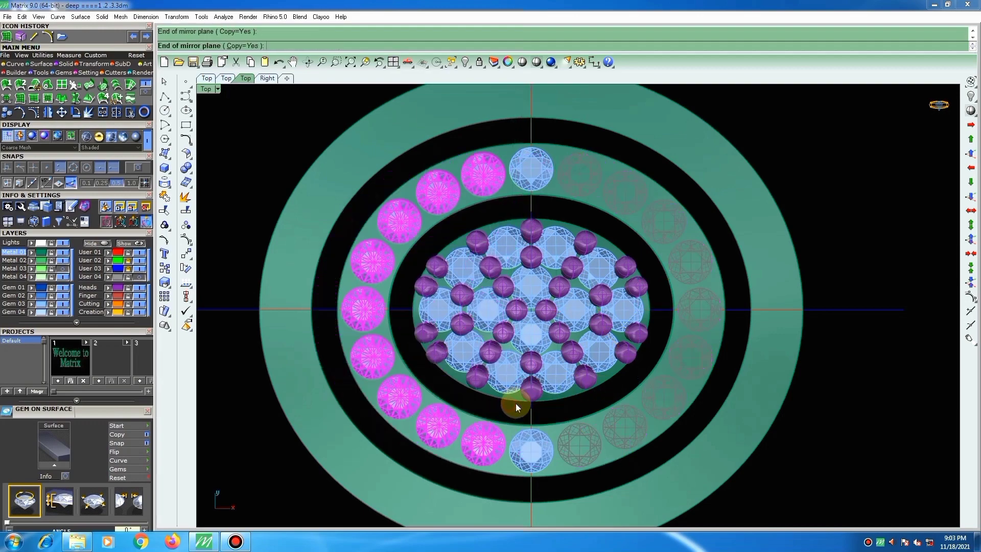
Group all the gems of the inner ring, including its upper and lower centre gems.
shift+click(528, 178)
shift+click(494, 176)
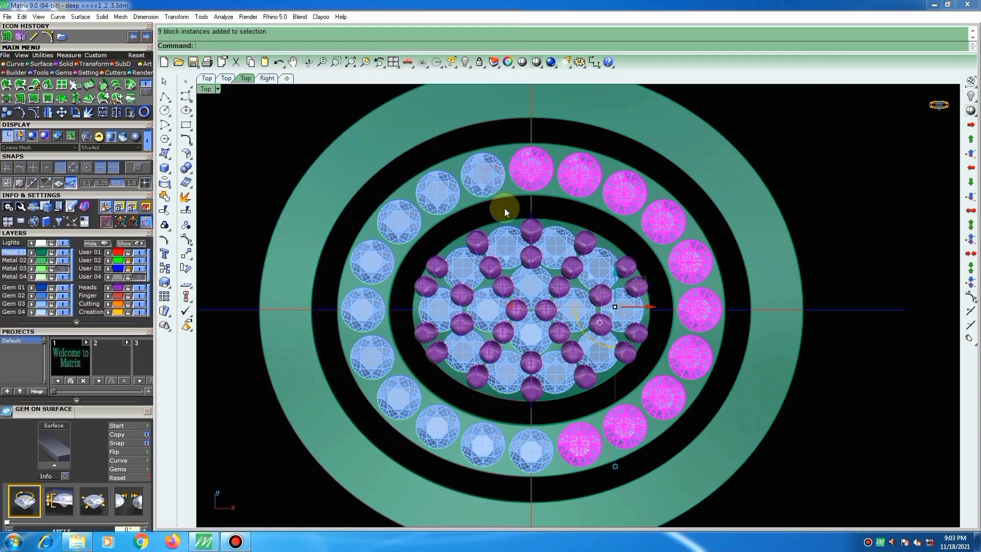
shift+click(542, 448)
key(ctrl+g)
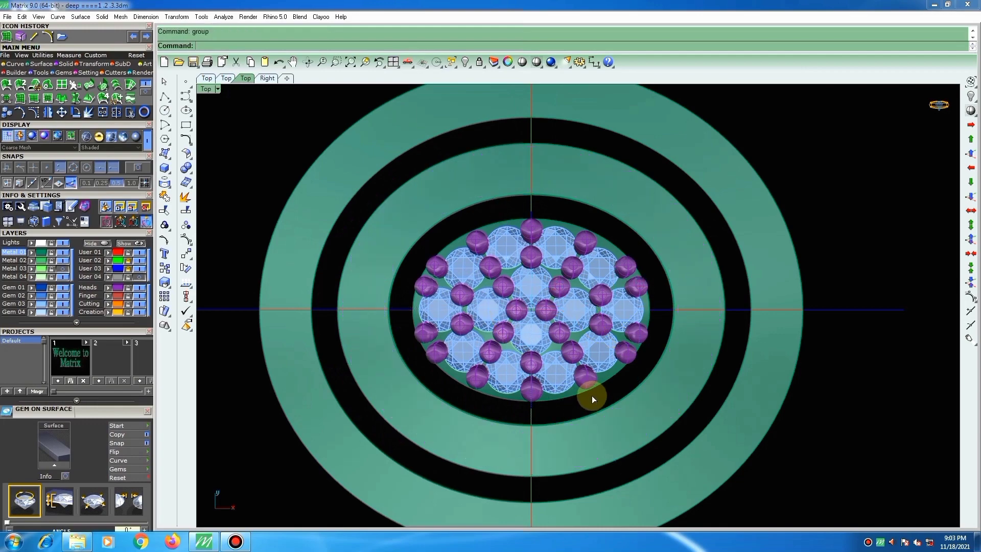
click(832, 195)
Place the first 1.3-scale gem at the lower centre of the outer ring, on the vertical axis.
scroll(678, 271, down, 2)
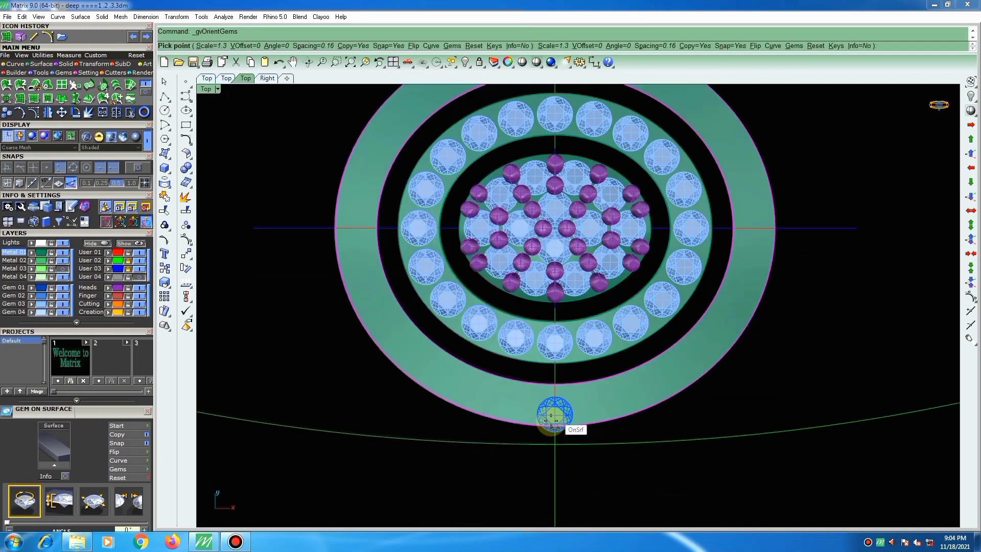
scroll(554, 415, up, 4)
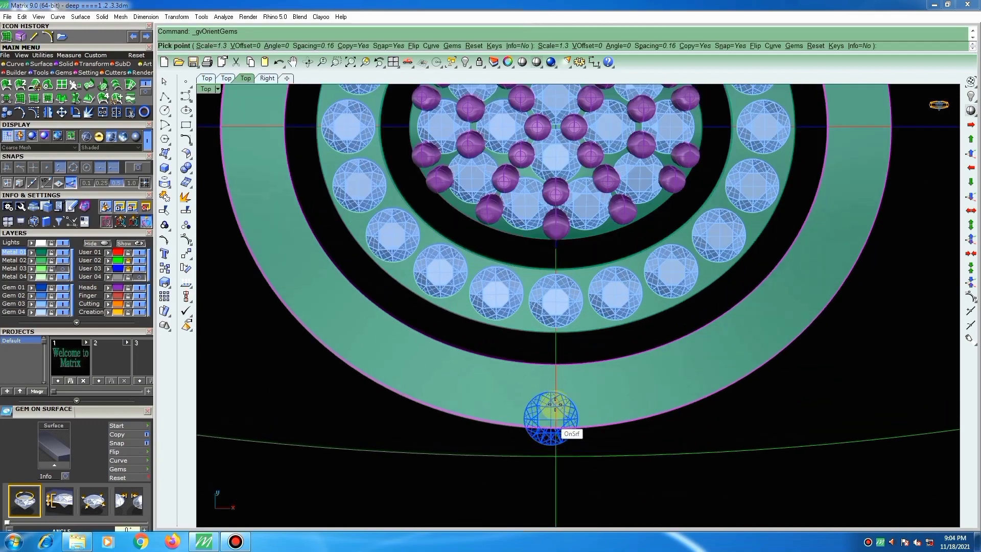
scroll(559, 396, up, 4)
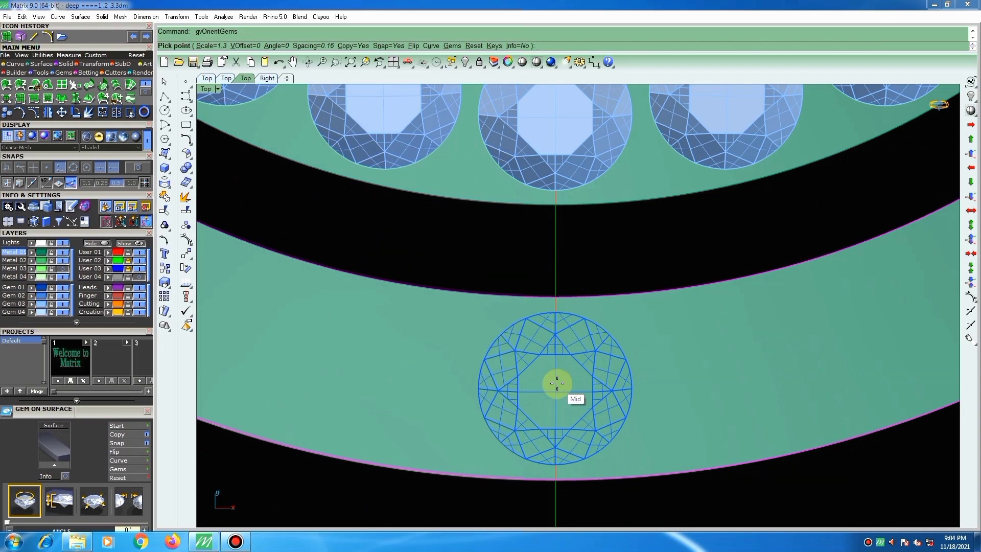
click(557, 383)
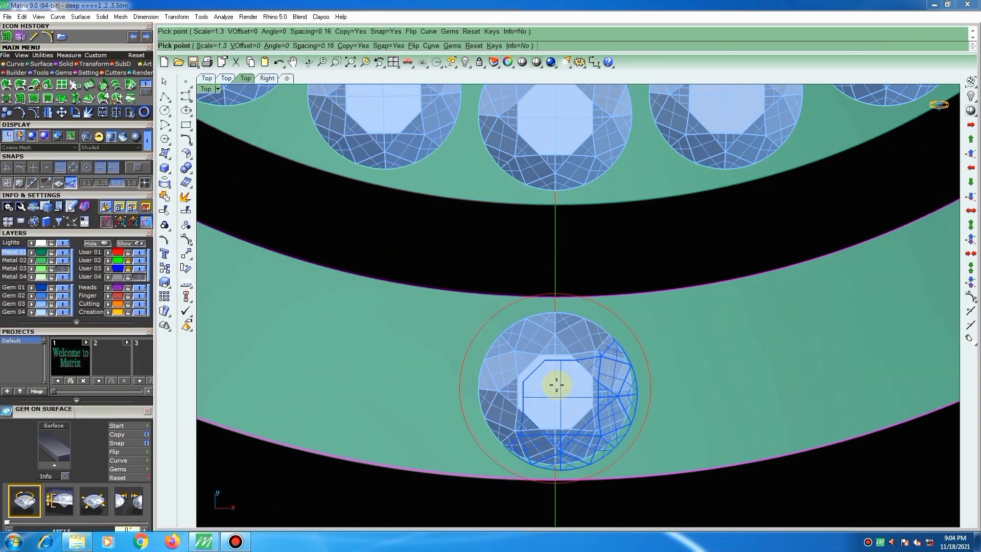
Set the gem spacing to 0.15 and place two more gems along the outer ring to the right of the first.
click(297, 46)
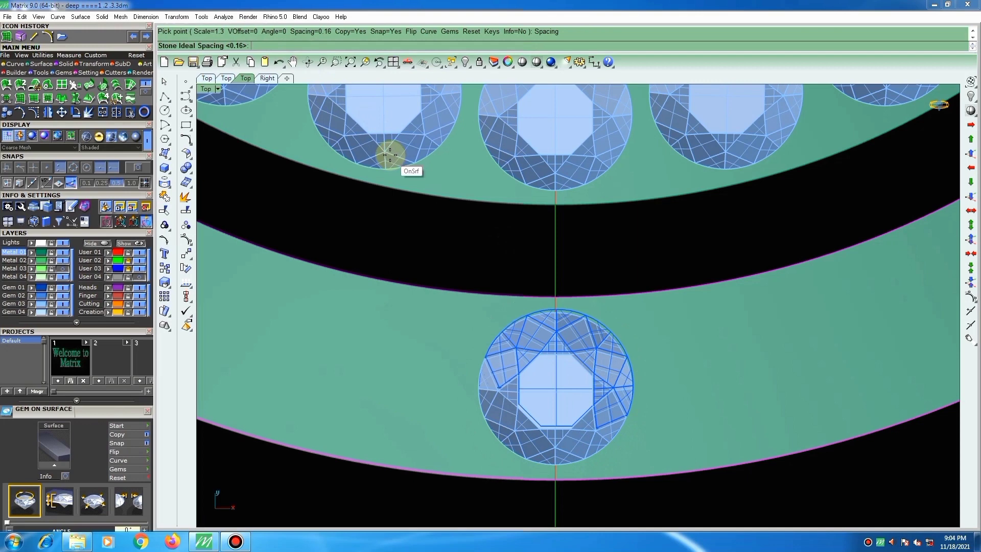
text(.15)
key(Return)
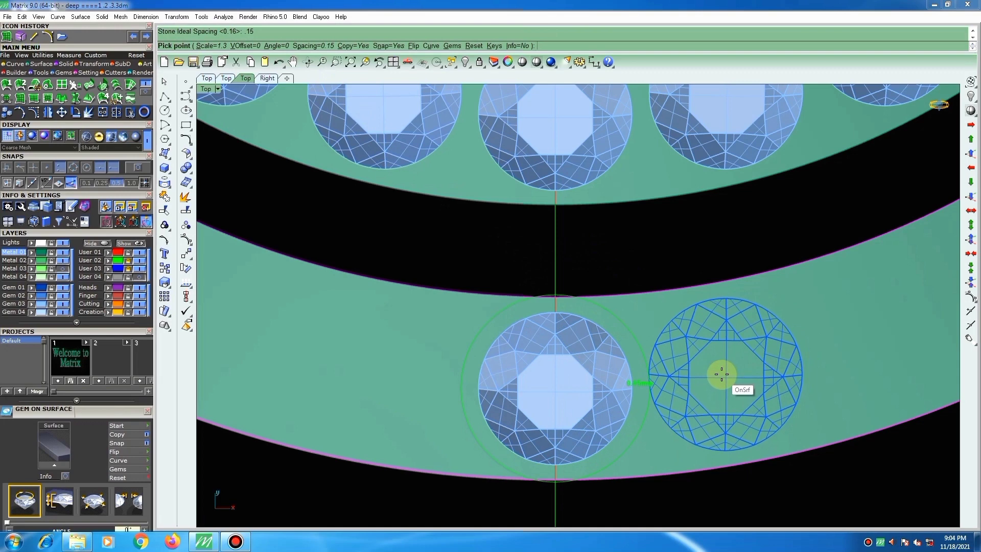
click(721, 374)
scroll(506, 351, down, 3)
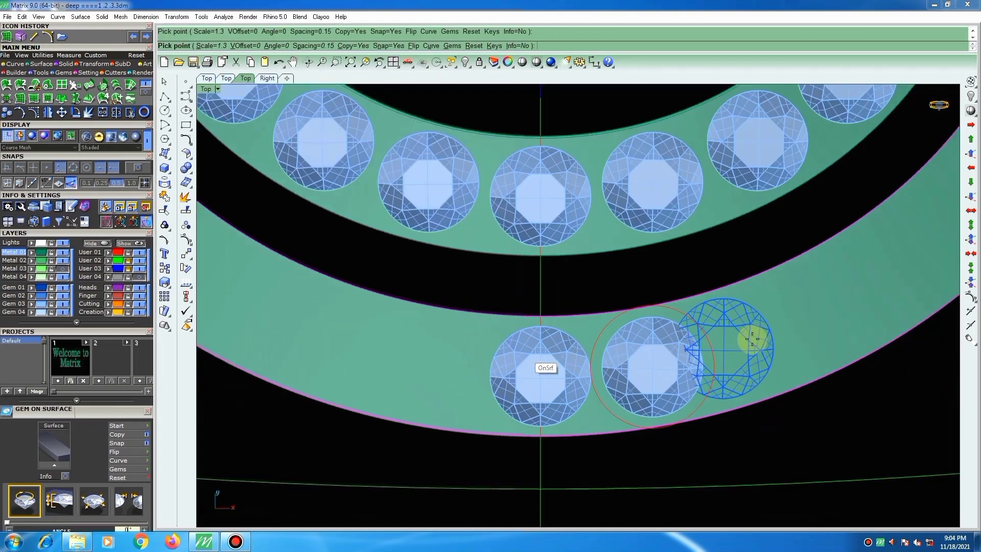
scroll(752, 334, up, 2)
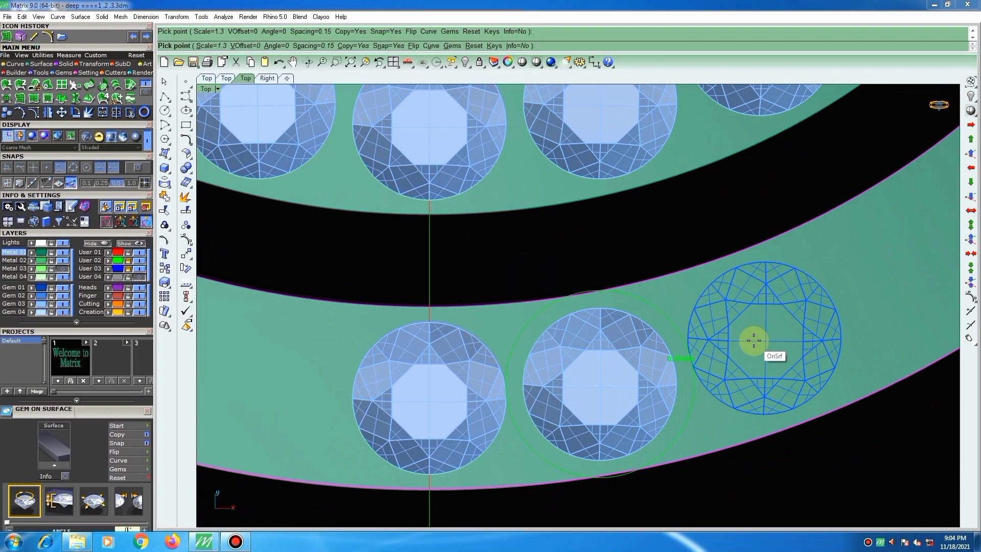
click(754, 340)
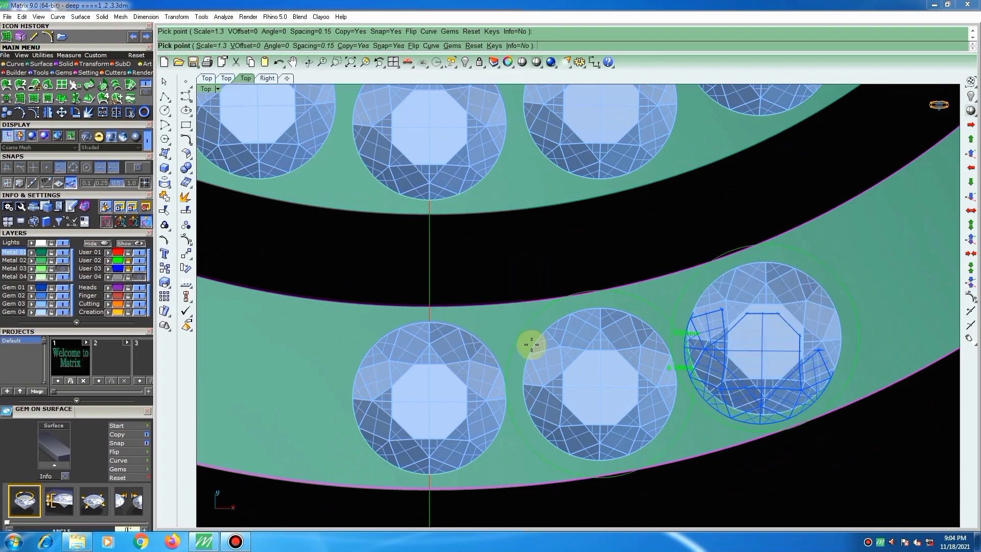
Mirror the lower-right gems of the outer ring across the horizontal axis.
scroll(455, 390, down, 2)
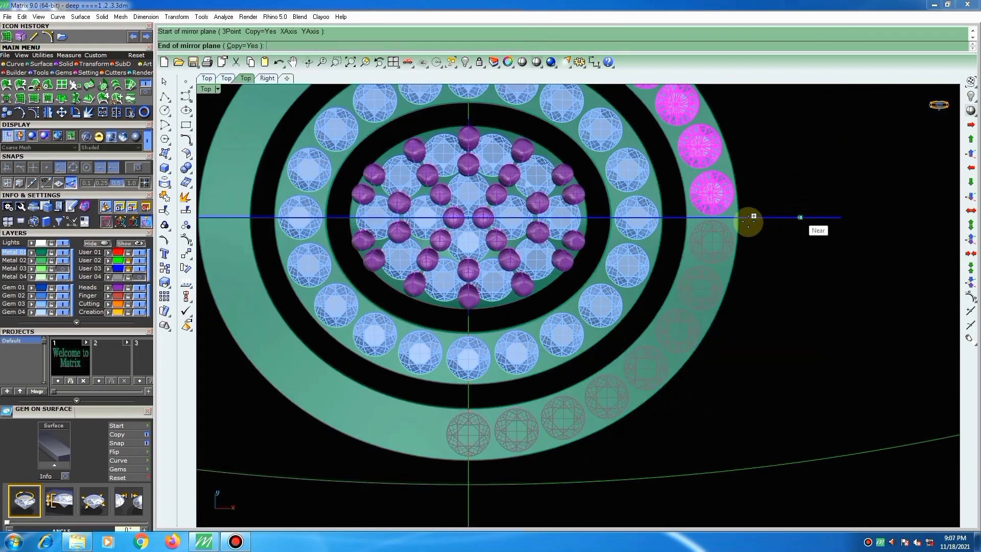
click(720, 224)
Group the outer ring's right-half gems without the two centre ones, and mirror the group across the vertical axis through the origin 0.
scroll(766, 250, down, 5)
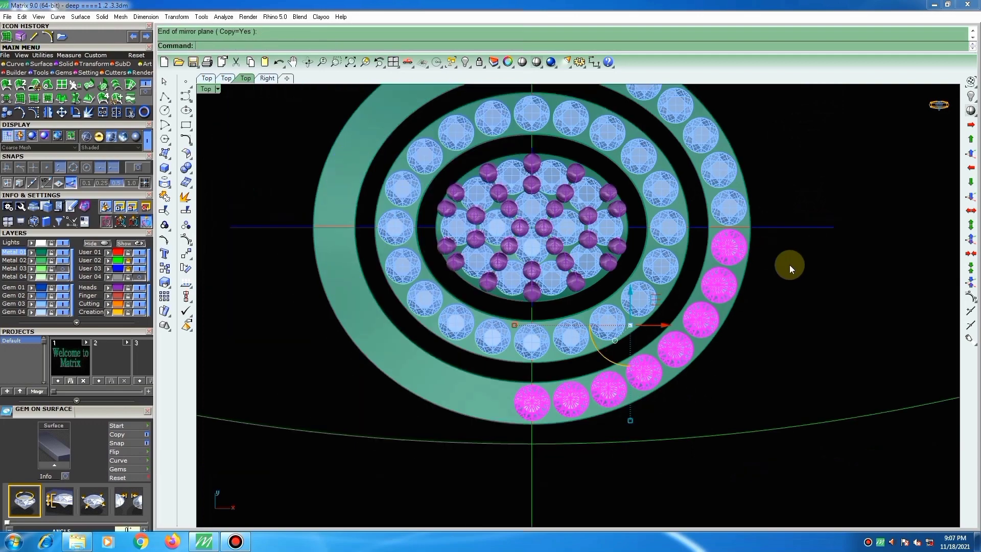
click(666, 146)
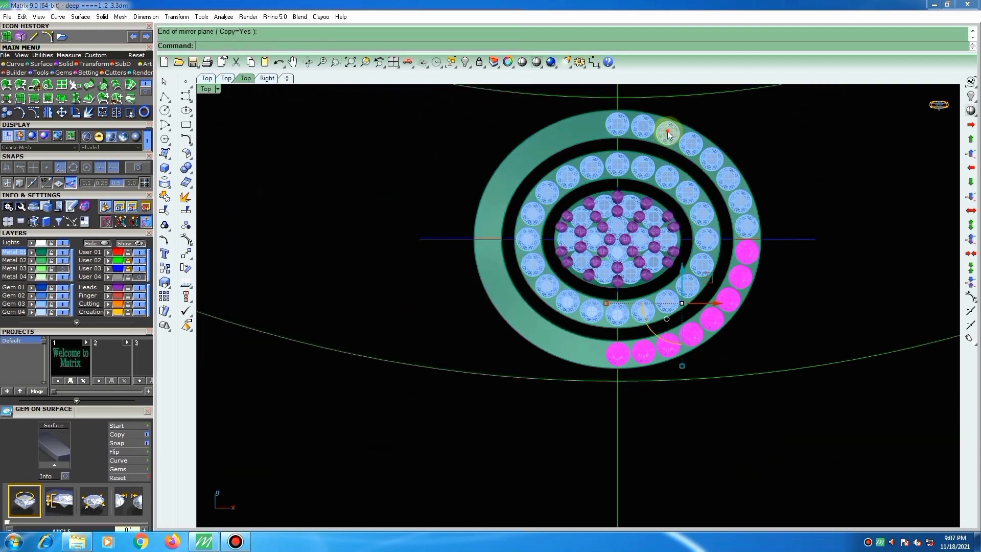
ctrl+click(615, 354)
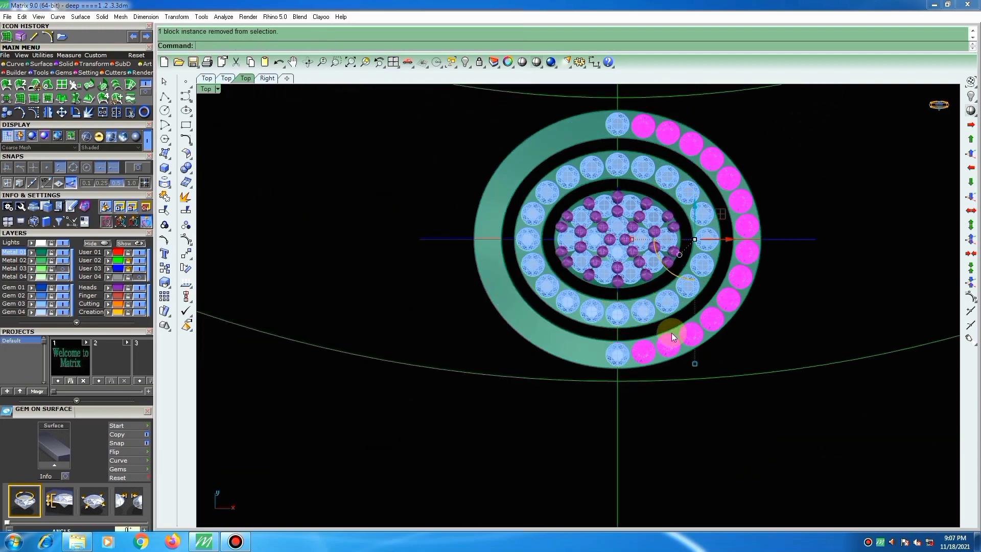
key(ctrl+g)
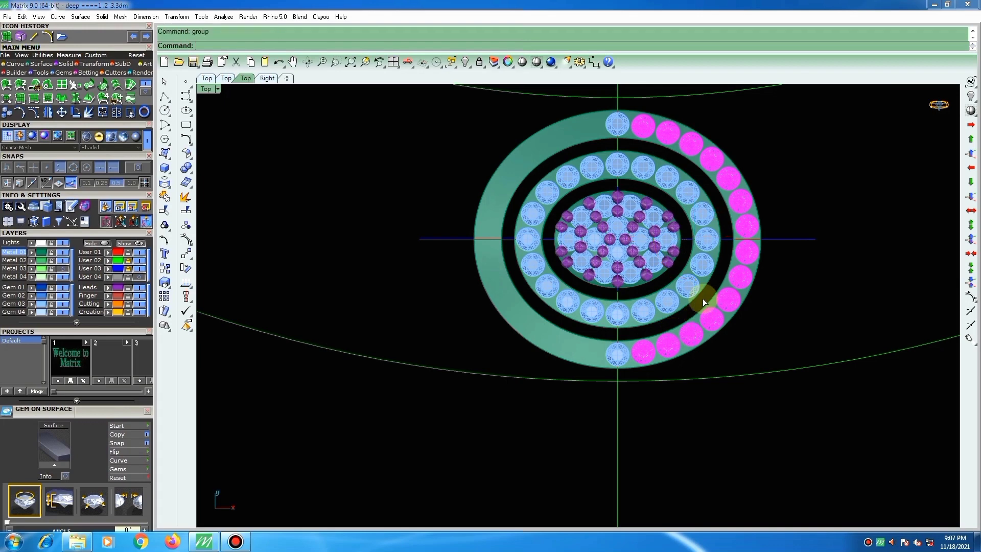
text(mi)
key(Return)
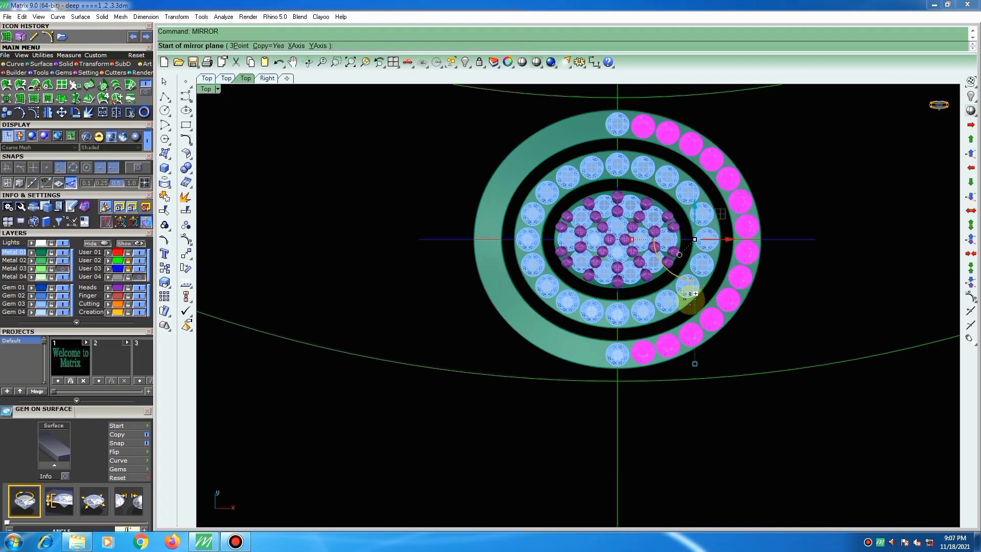
text(0)
key(Return)
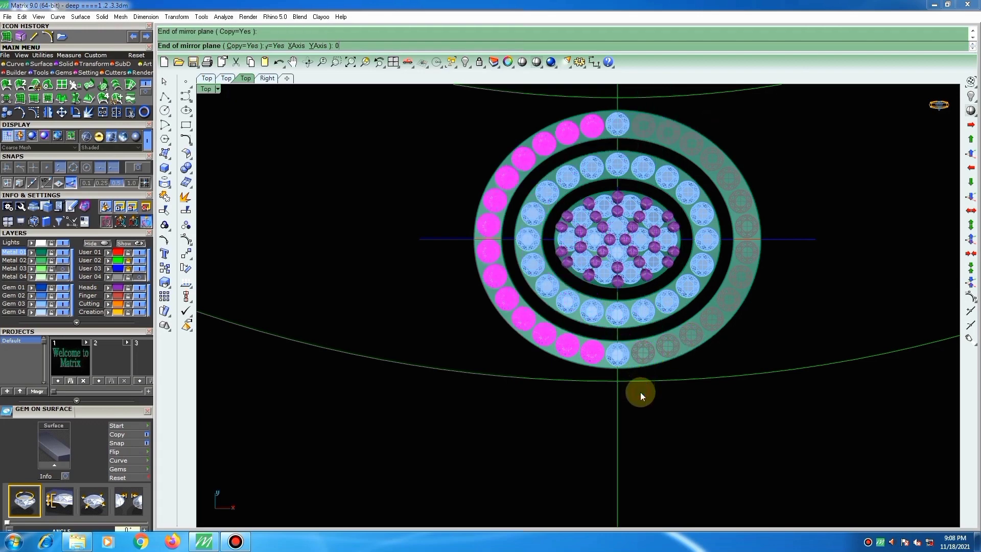
click(639, 392)
Add the upper and lower centre gems to the selection and group all the gems of the outer ring.
click(621, 361)
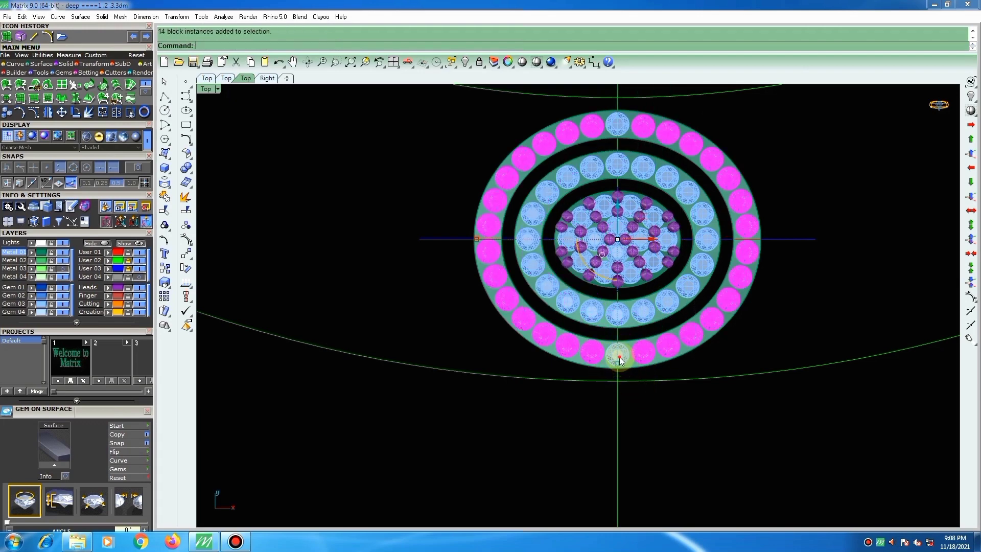
click(620, 126)
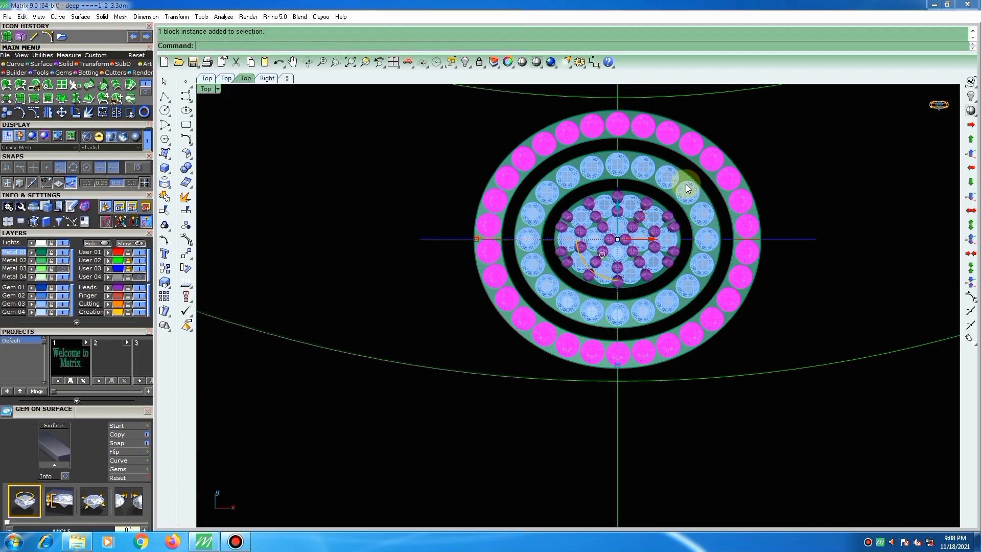
key(ctrl+g)
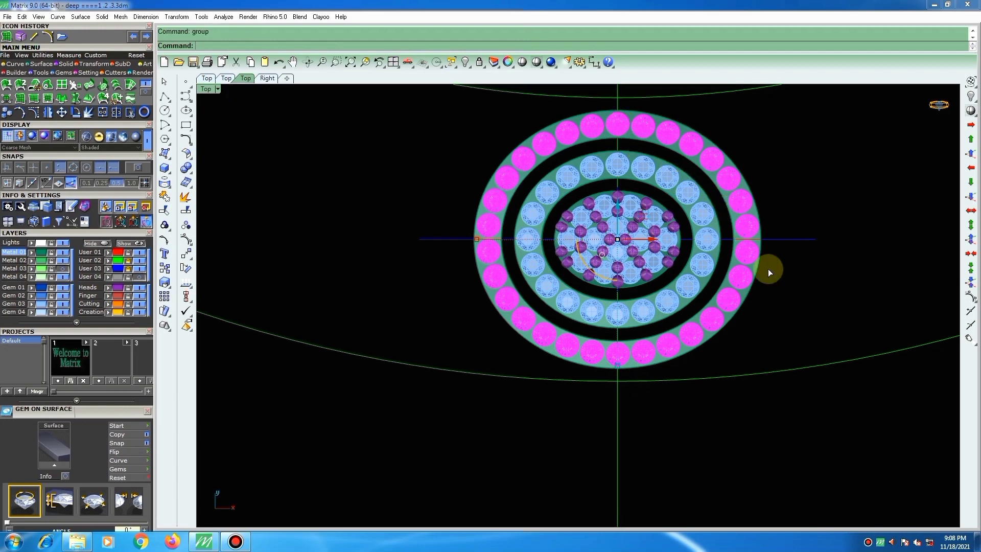
Deselect the outer ring's gems and save the model.
click(800, 280)
right_drag(762, 140, 764, 171)
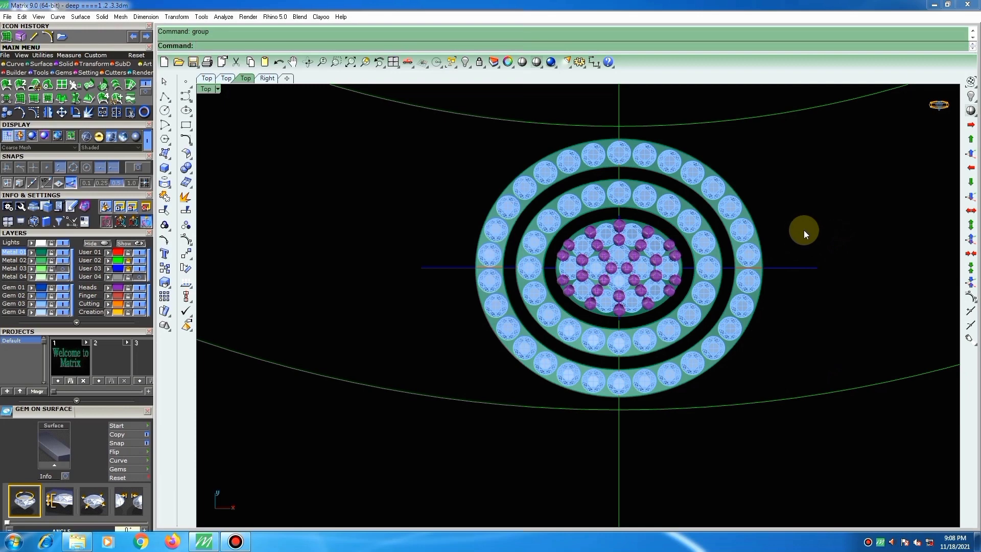
right_drag(804, 230, 791, 237)
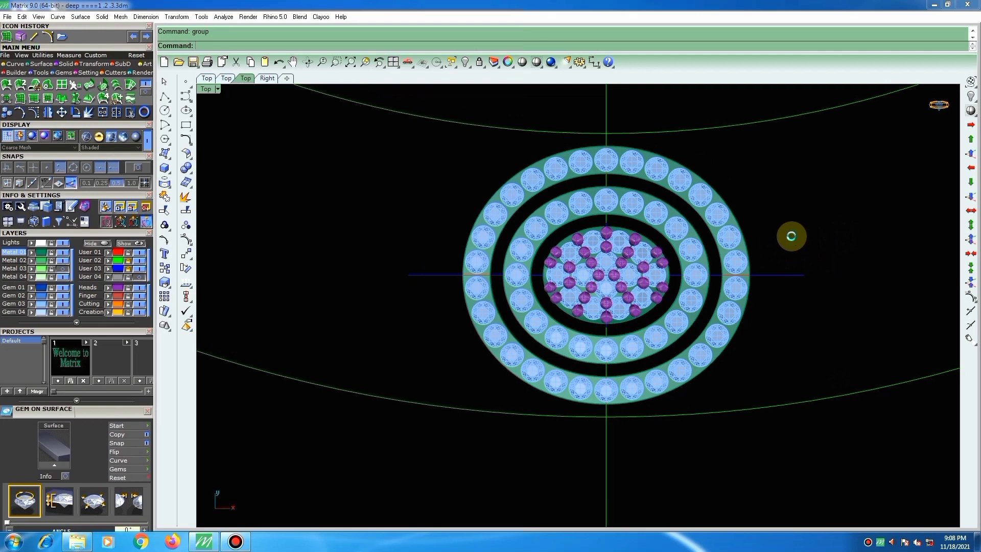
key(ctrl+s)
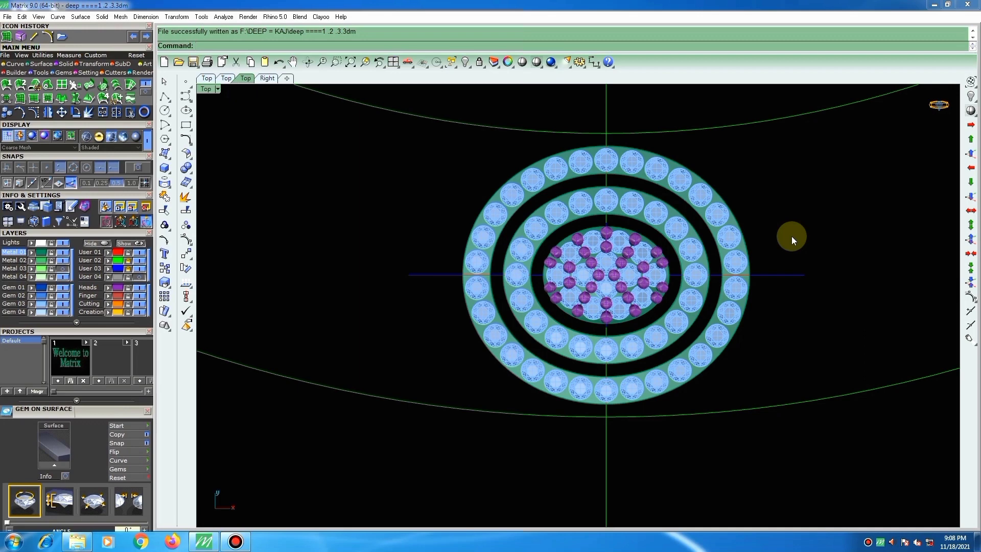
Add two shared prongs, 0.64 in large and small diameter, between the gems of the middle ring and clear the selection.
click(649, 215)
key(F6)
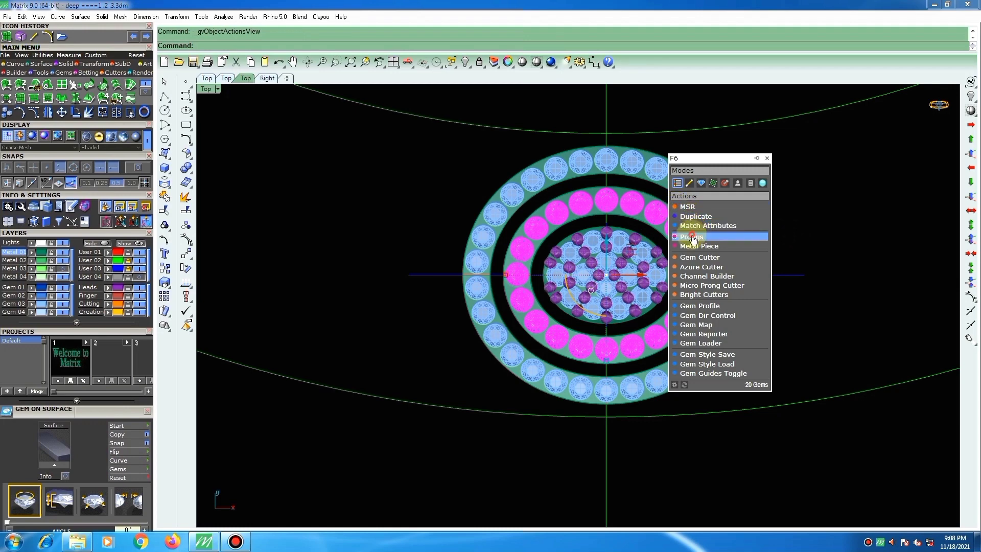
click(694, 236)
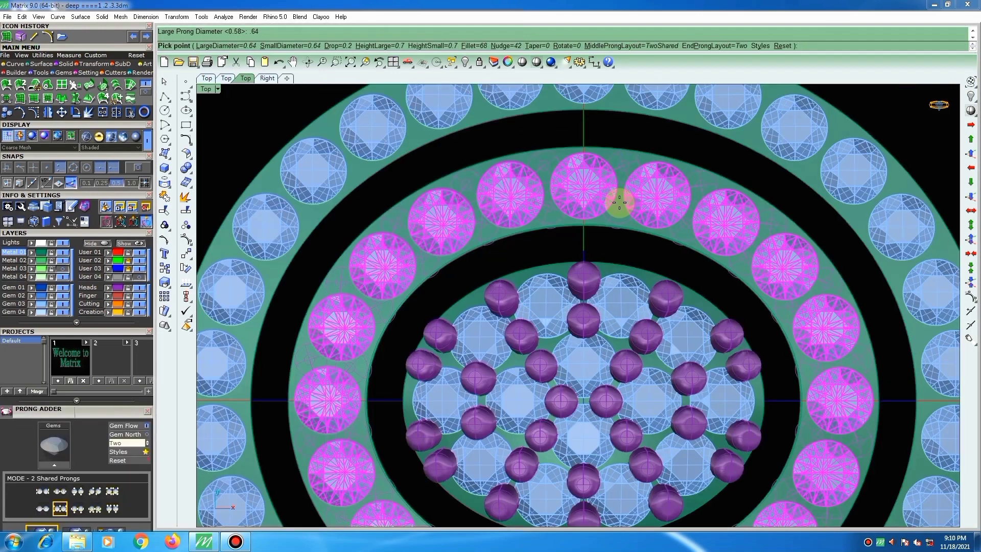
click(618, 201)
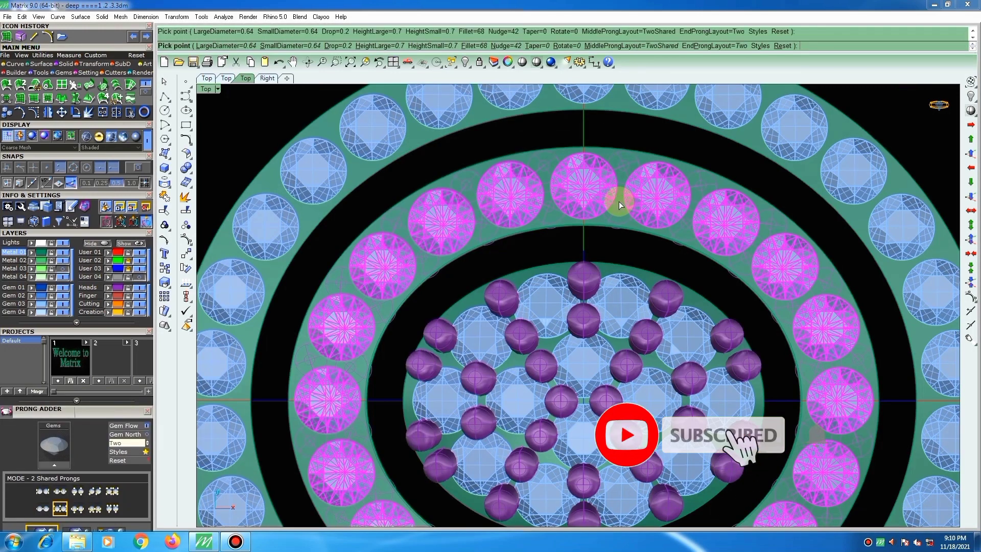
click(620, 252)
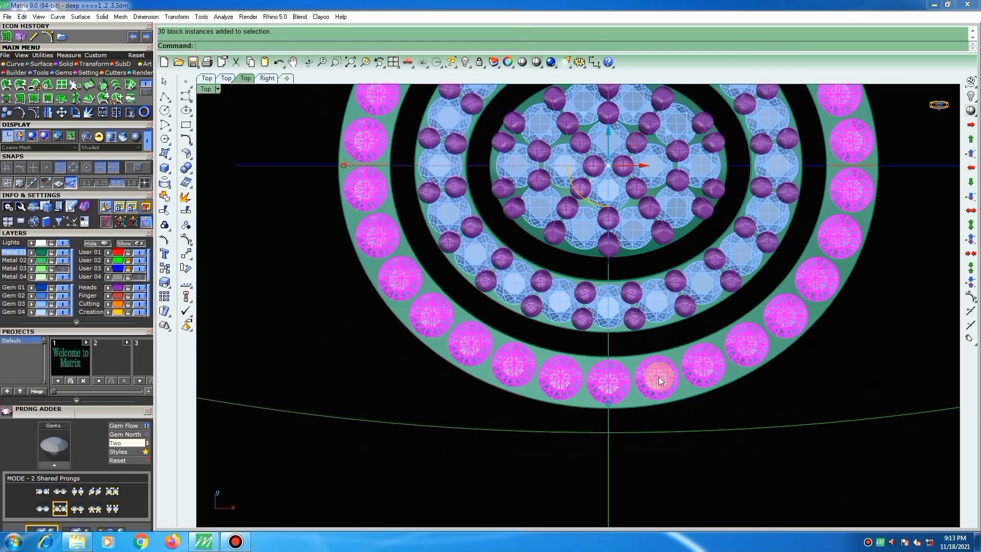
Add two shared prongs of 0.64 diameter between all the gems of the outer ring and deselect the gems.
right_click(658, 376)
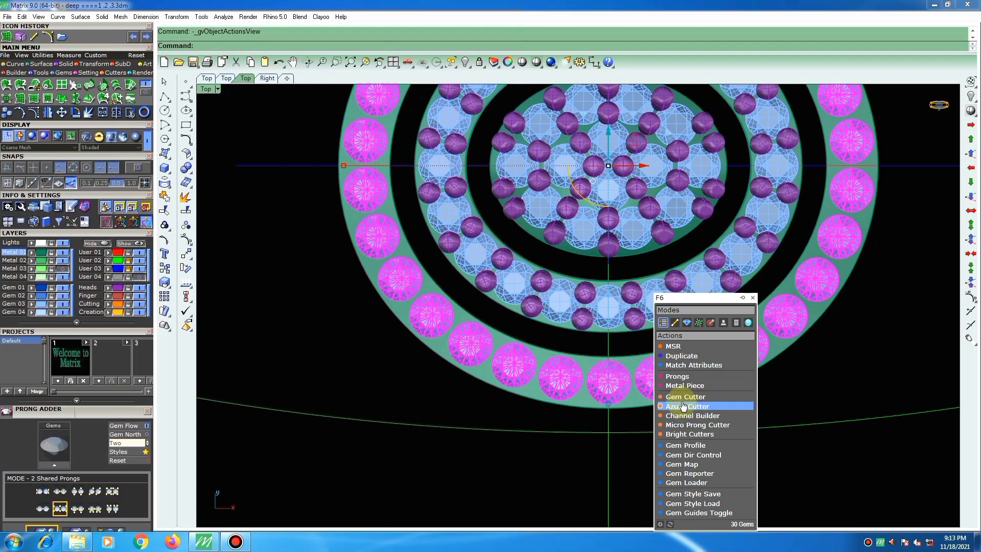
click(676, 376)
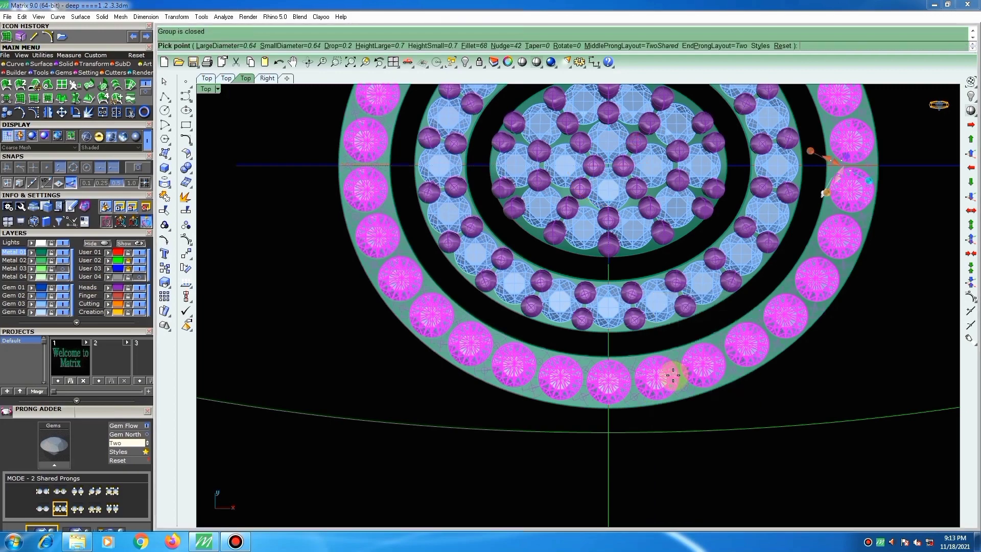
right_click(672, 375)
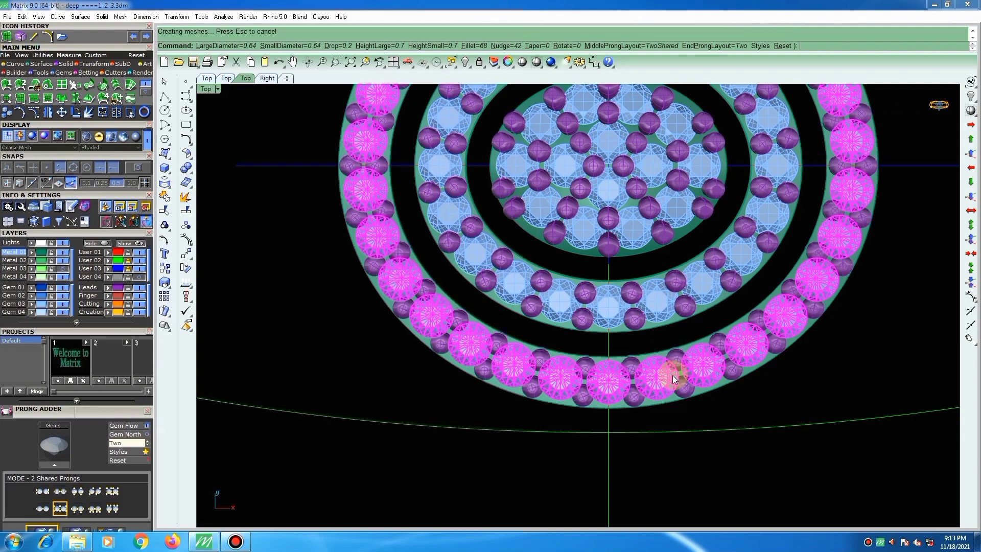
click(750, 425)
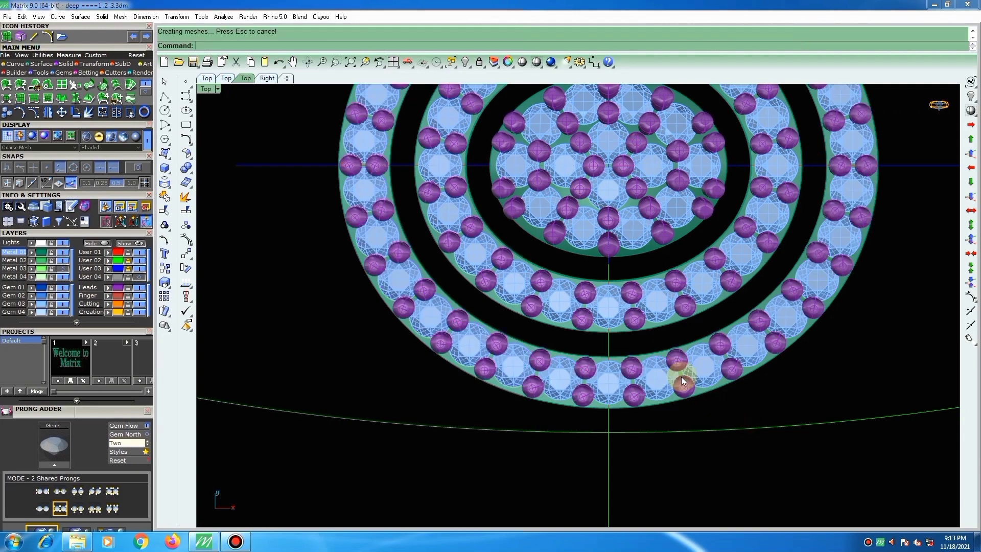
Try ungrouping and deleting the outer ring's prongs, and undo the deletion.
click(640, 369)
key(ctrl+shift+g)
key(Delete)
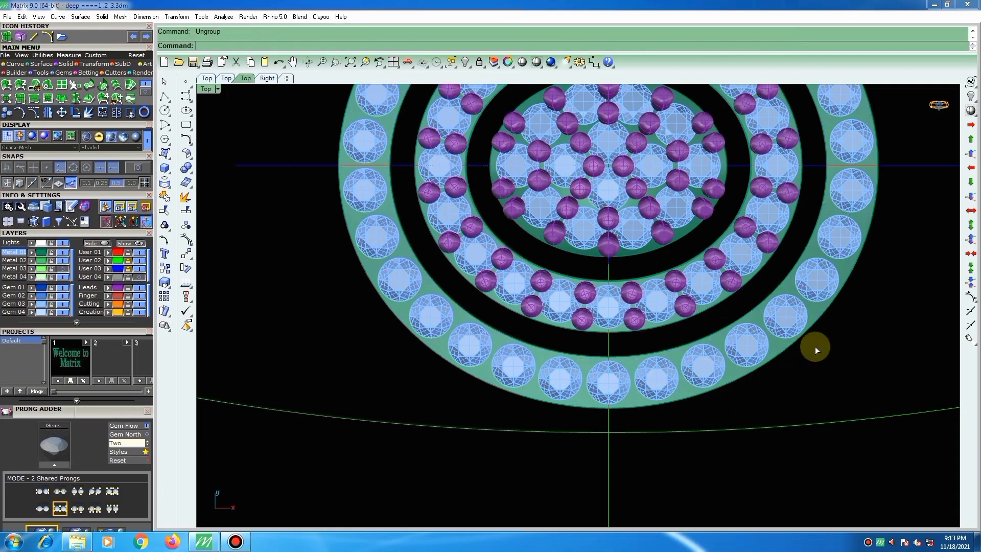
key(ctrl+z)
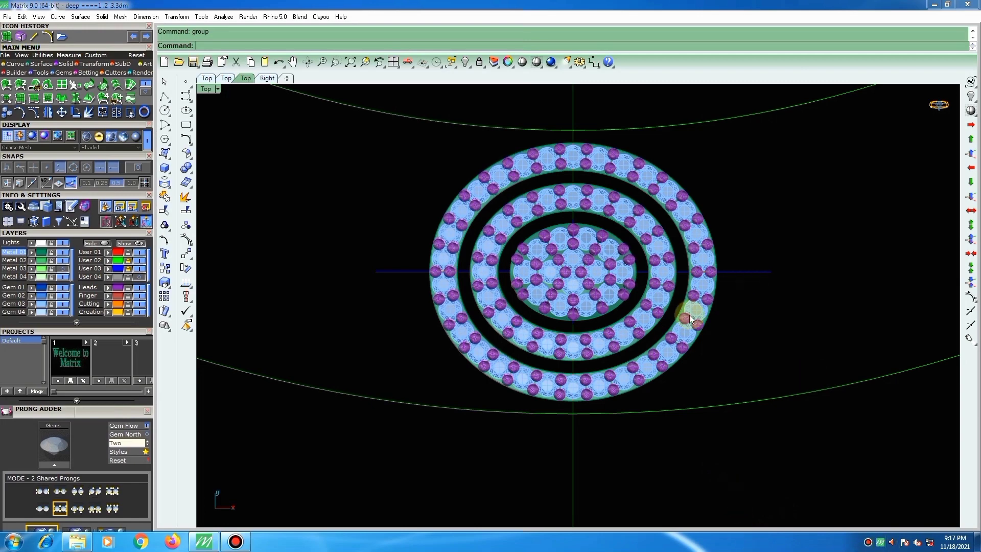
Shorten the connector bar between the domed oval and the middle ring, shift it slightly towards the oval, and deselect it.
scroll(688, 314, down, 5)
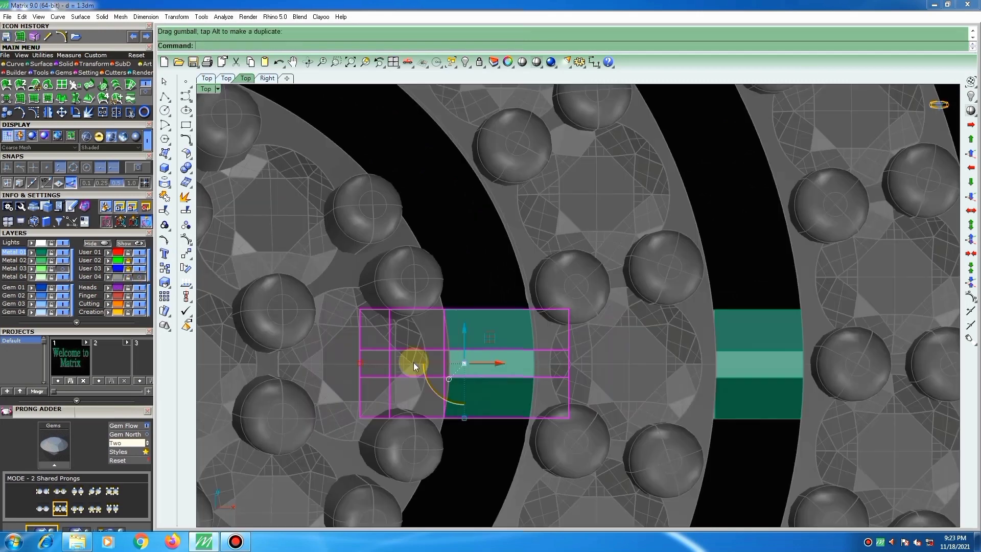
drag(363, 363, 373, 364)
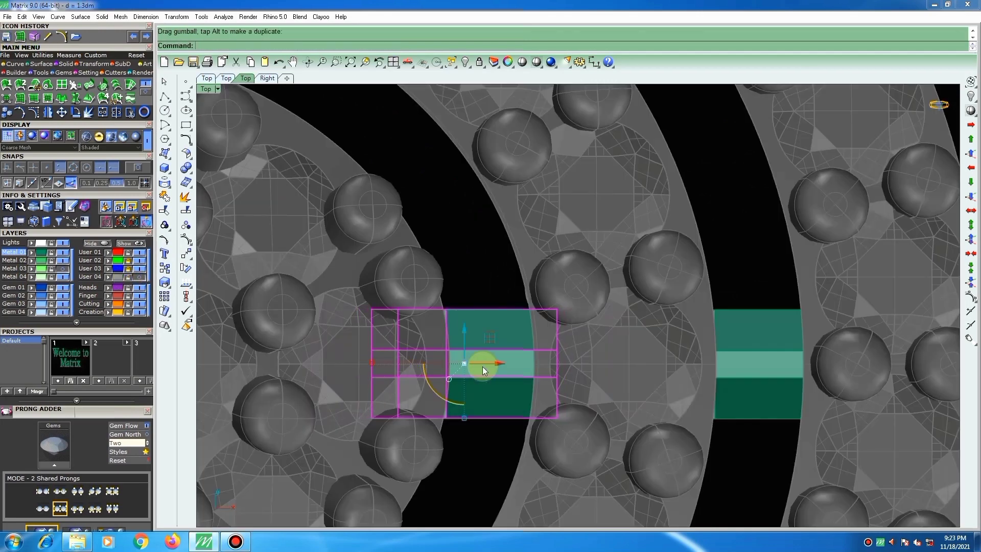
drag(497, 363, 493, 357)
key(Escape)
scroll(562, 393, down, 8)
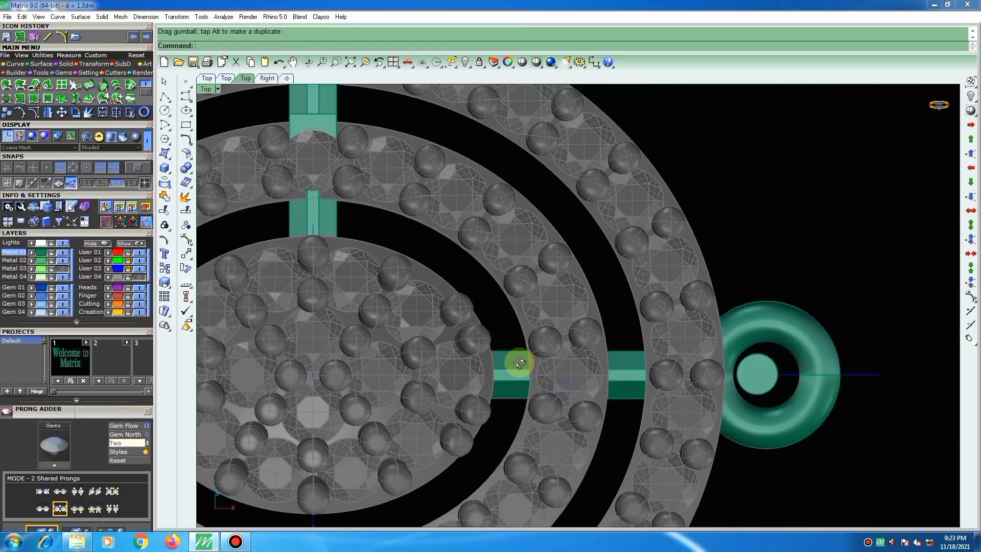
Start an edge fillet for the connector bar between the middle and outer rings.
mouse_move(519, 363)
ctrl+shift+right_down()
mouse_move(493, 371)
mouse_move(505, 355)
ctrl+shift+right_up()
scroll(514, 360, up, 7)
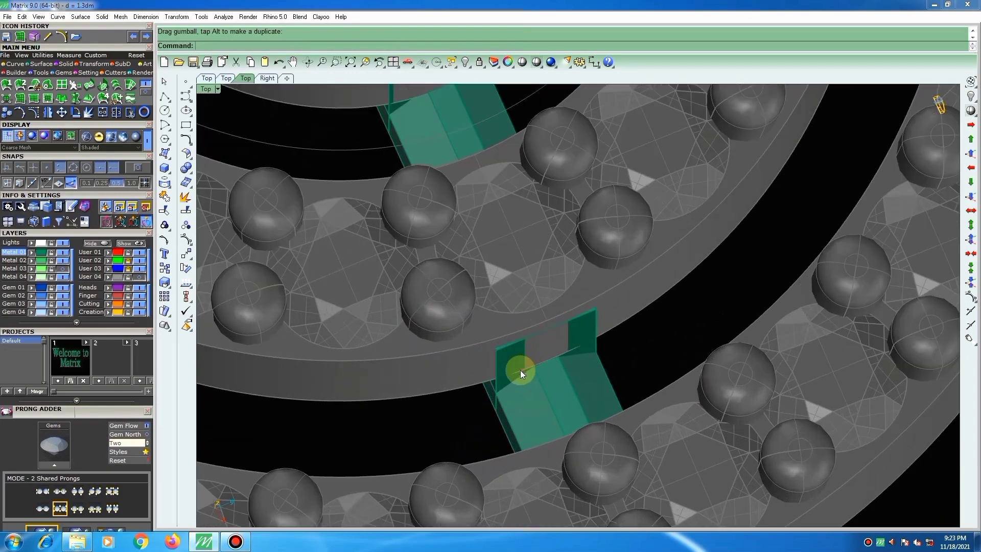
right_click(509, 377)
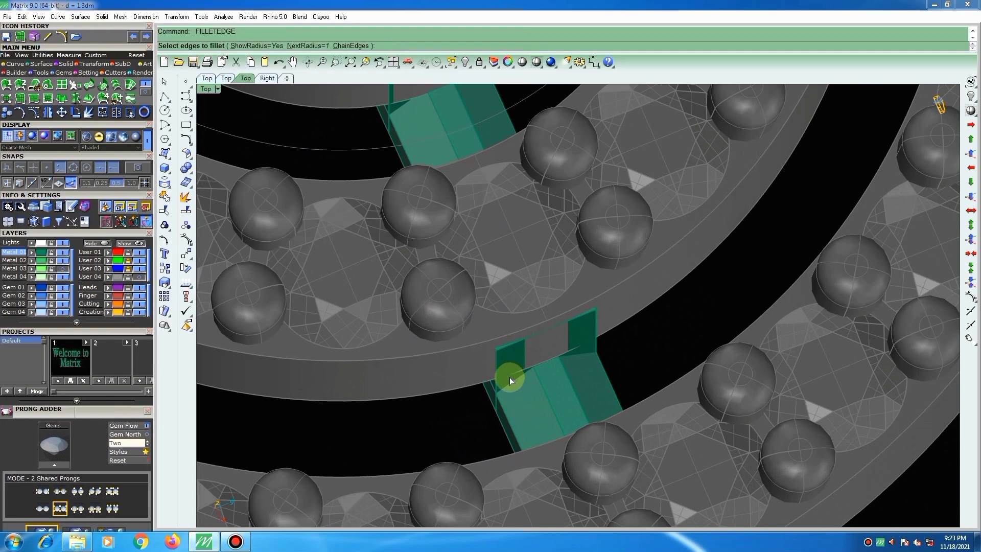
Fillet the two vertical edges at the inner end of the outer connector bar with a 0.2 radius.
text(.2)
key(Return)
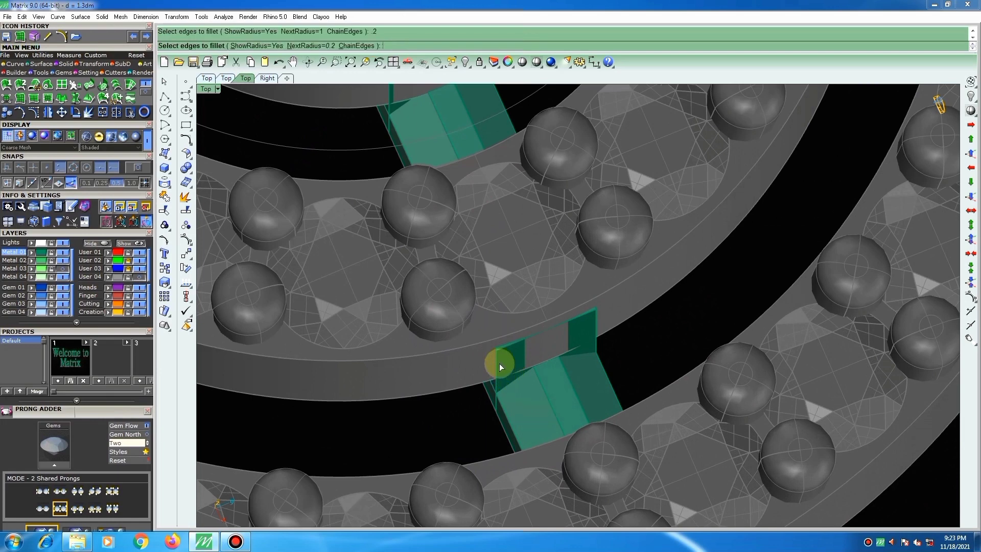
click(499, 363)
right_click(591, 337)
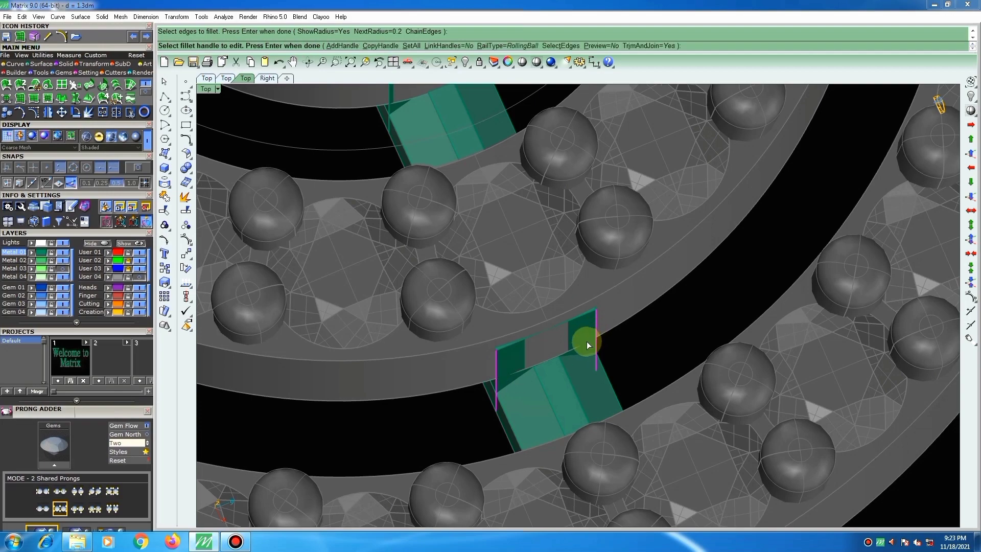
right_click(557, 348)
scroll(556, 349, down, 2)
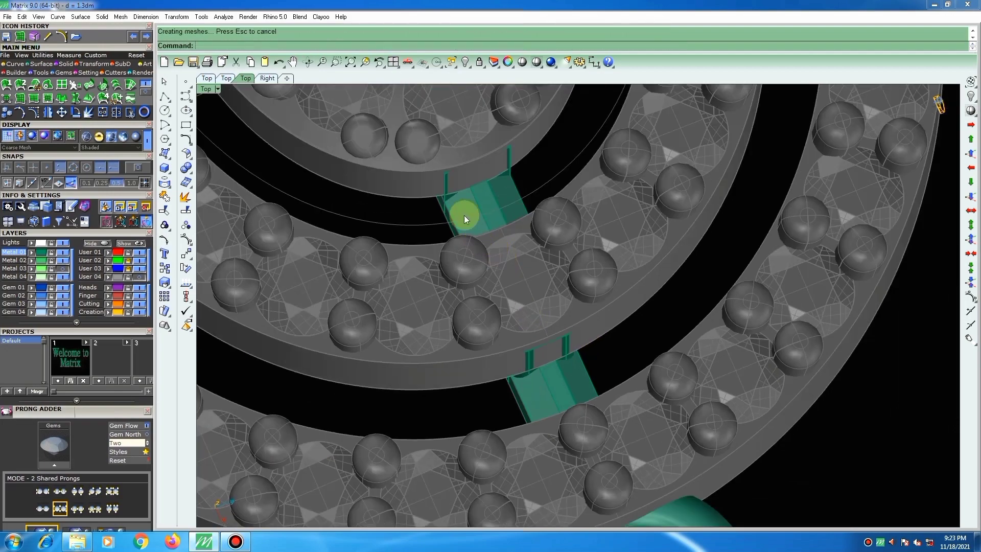
Fillet the two vertical edges at the inner end of the inner connector bar with a 0.2 radius.
scroll(447, 174, up, 3)
right_click(446, 191)
click(454, 189)
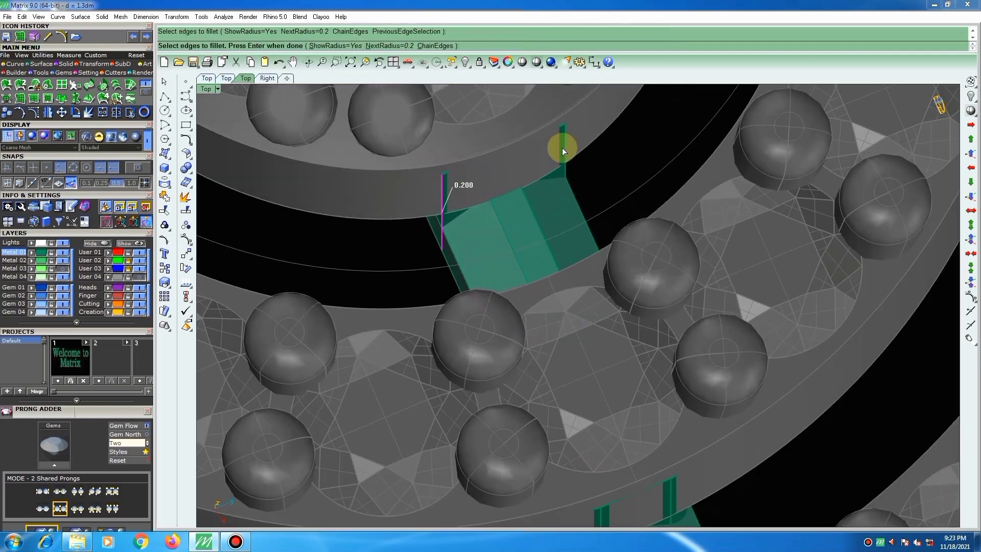
right_click(559, 184)
right_click(531, 201)
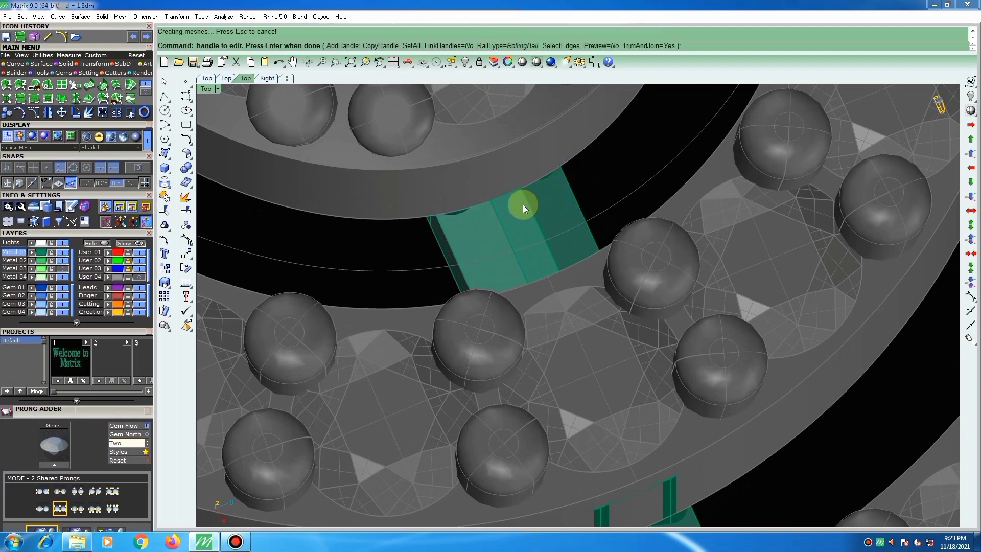
Undo the edge fillet on the inner connector bar.
scroll(513, 225, down, 2)
click(509, 243)
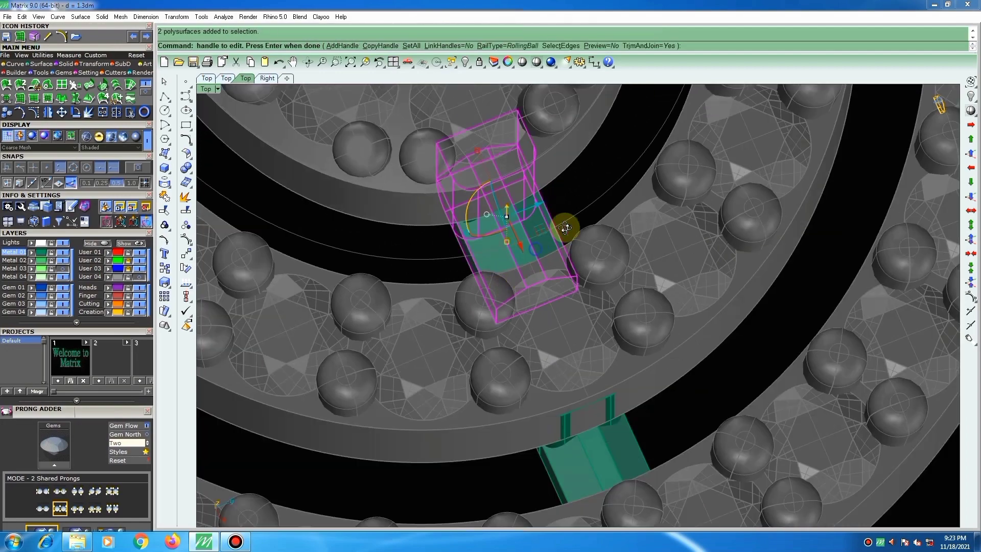
mouse_move(564, 227)
ctrl+shift+right_down()
mouse_move(552, 243)
mouse_move(550, 219)
ctrl+shift+right_up()
key(ctrl+z)
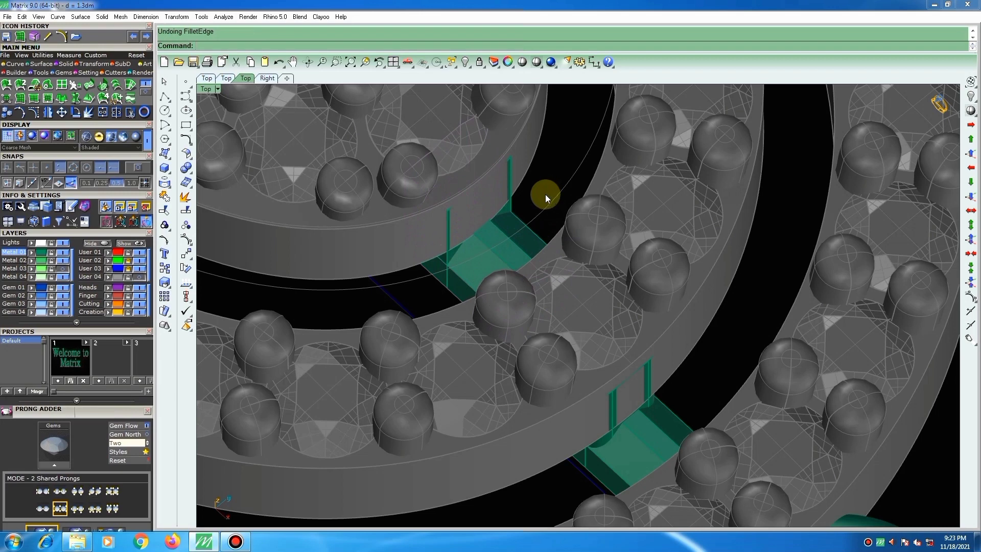
In the top view, mirror a copy of the two connectors beside the bail across the vertical centreline, starting the plane at 0.
click(508, 190)
key(F5)
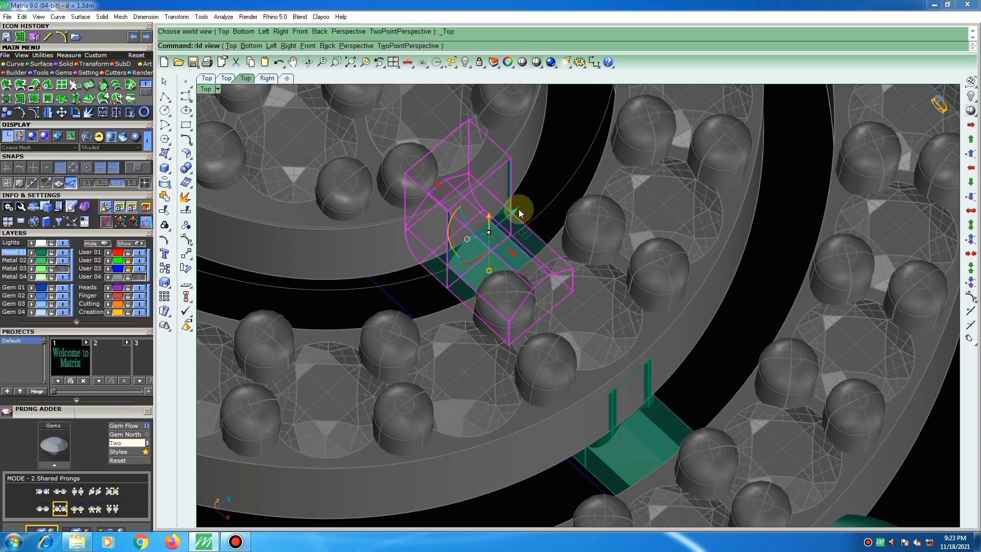
scroll(464, 349, up, 2)
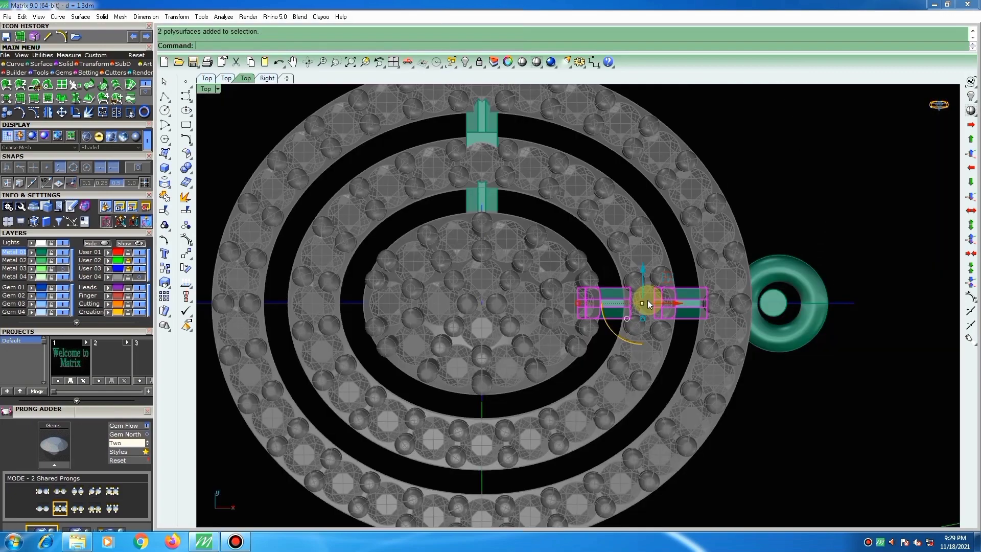
text(mi)
key(Return)
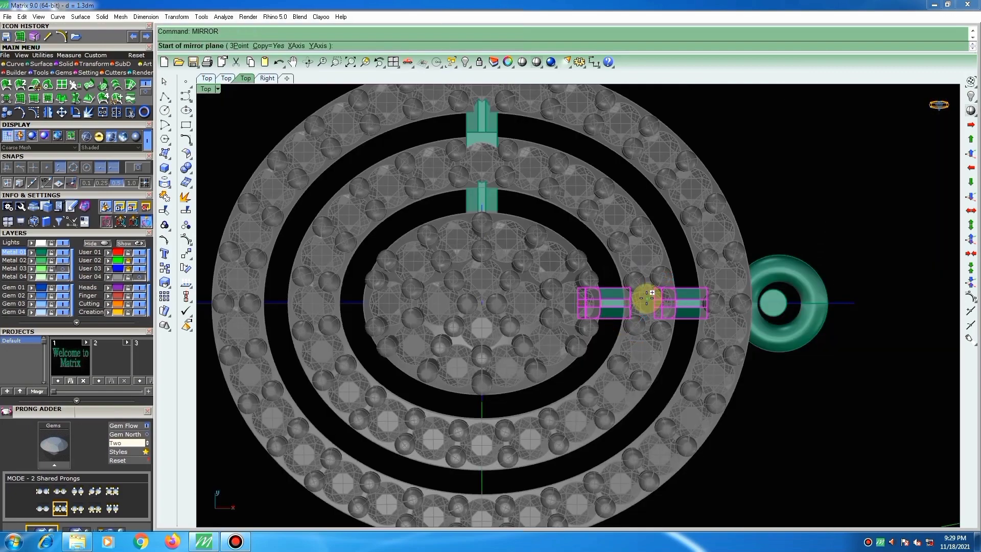
text(0)
key(Return)
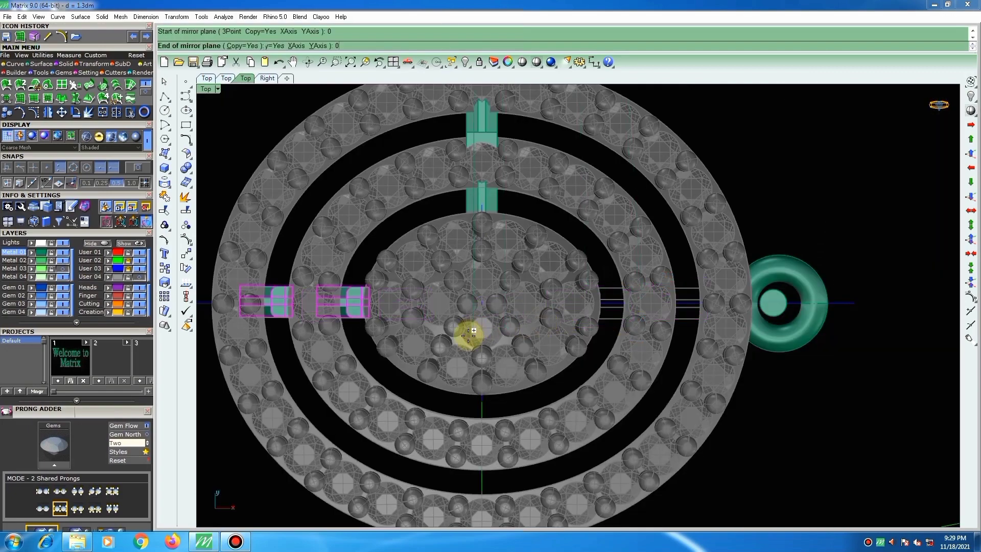
click(468, 335)
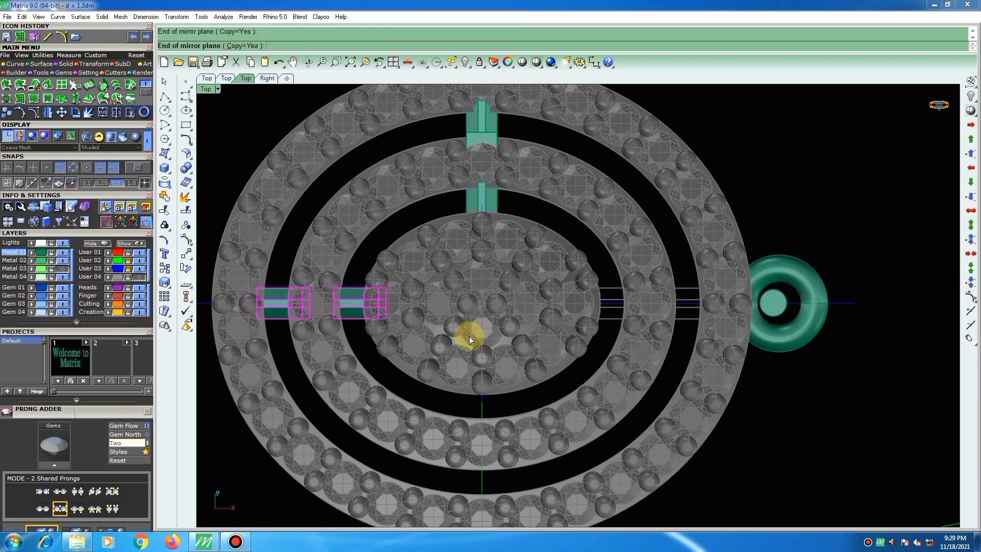
Delete the two old connectors bridging the upper gaps between the oval rings.
scroll(526, 265, down, 4)
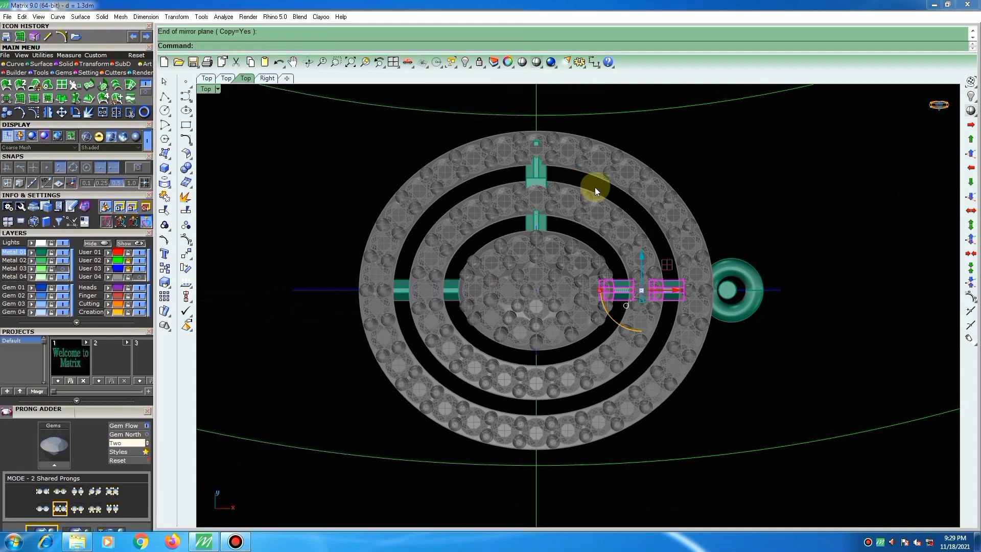
scroll(541, 168, up, 1)
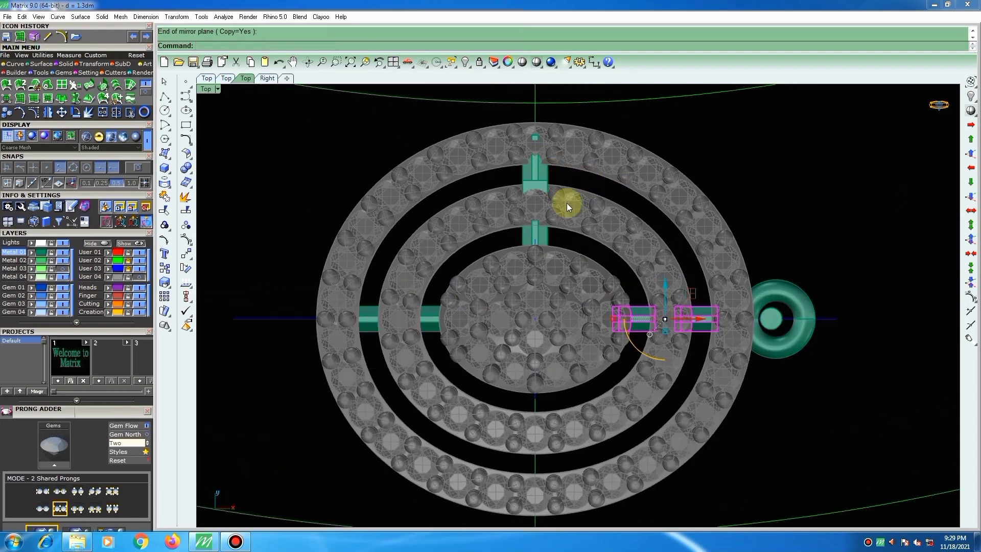
click(541, 183)
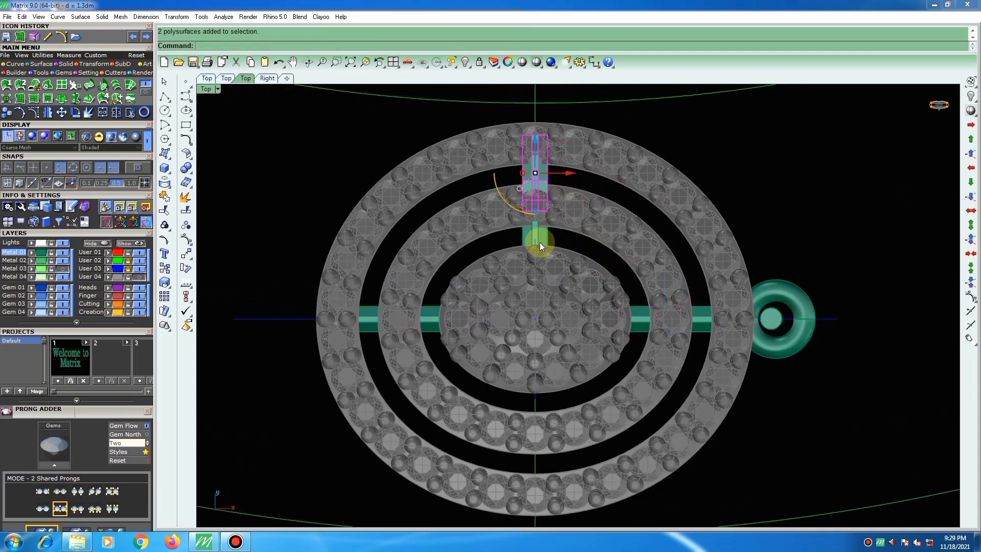
key(Delete)
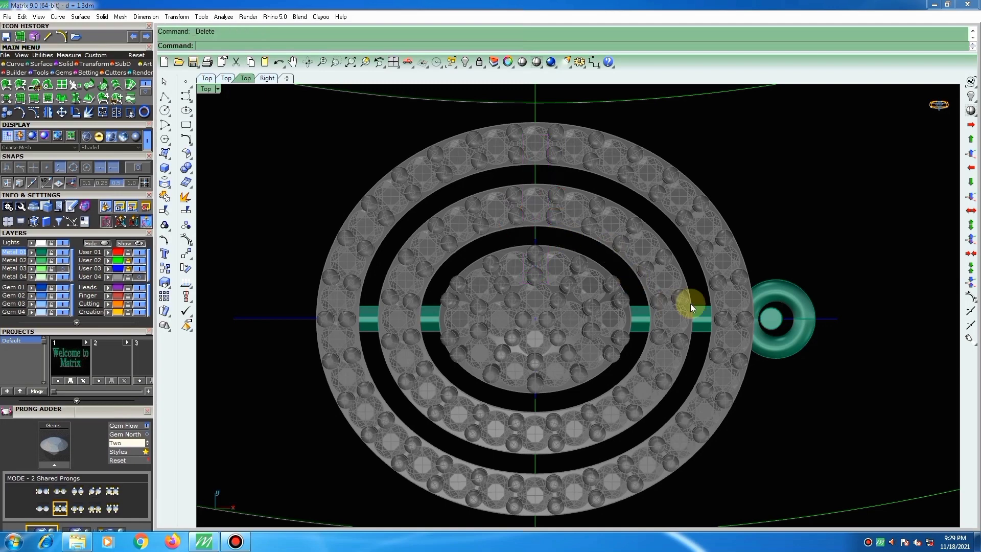
Rotate a copy of the inner connector nearest the bail about the pendant's centre, a quarter turn onto the upper vertical axis.
click(634, 318)
text(rotate)
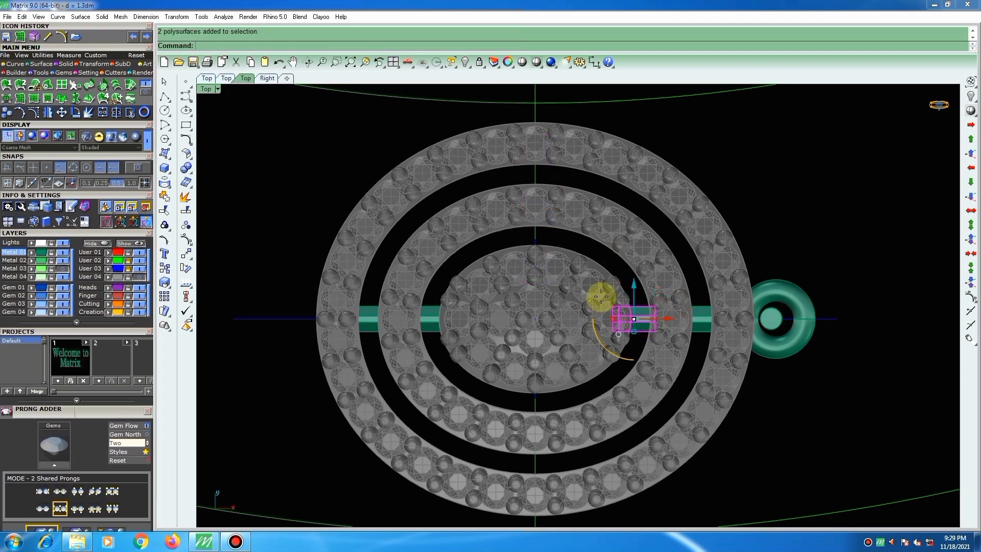
key(Return)
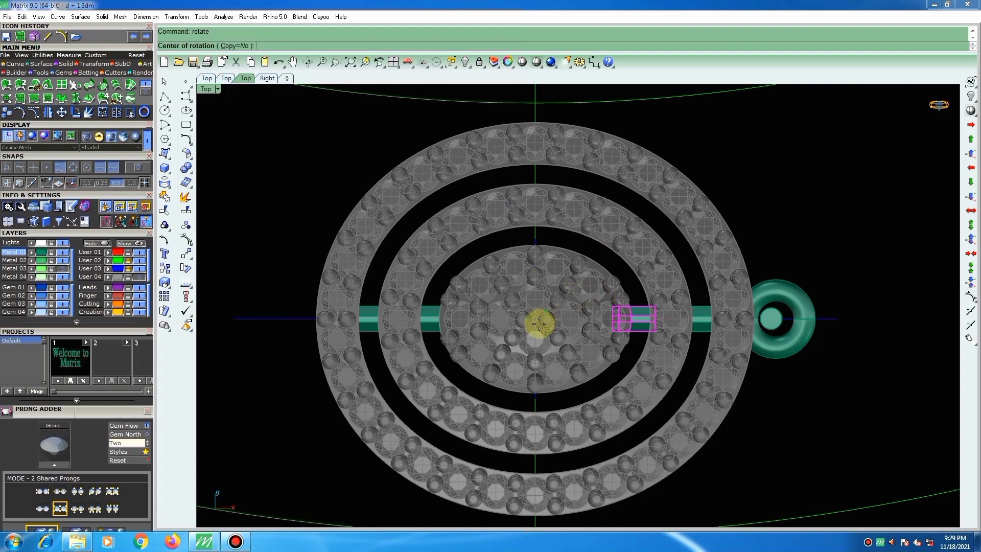
scroll(535, 318, up, 5)
scroll(535, 318, up, 2)
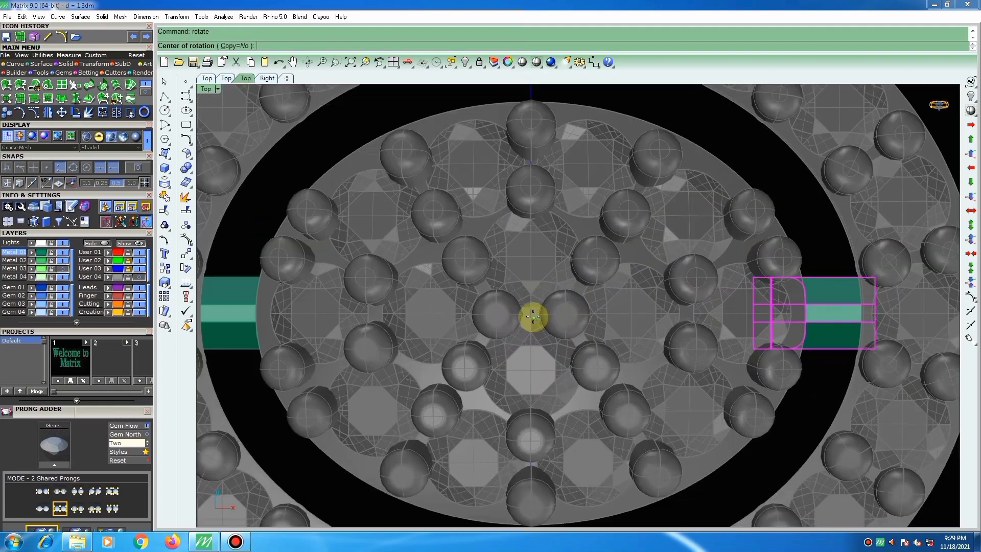
scroll(532, 315, up, 3)
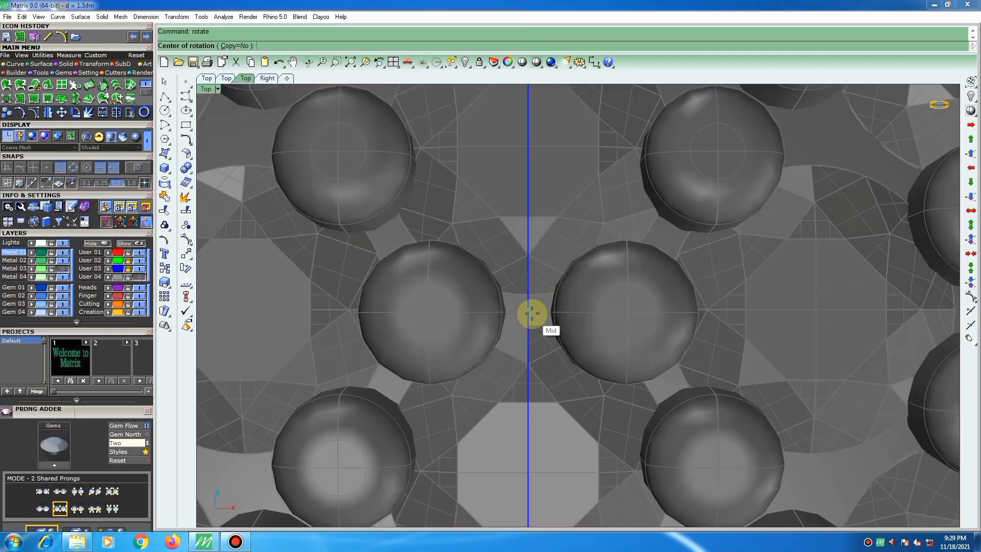
click(531, 313)
key(alt)
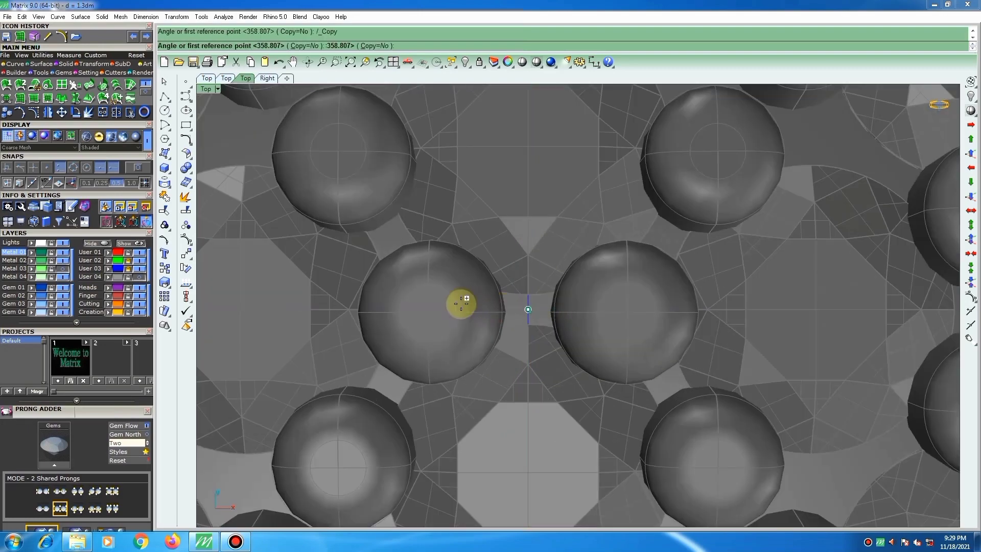
scroll(462, 303, down, 6)
scroll(494, 304, down, 4)
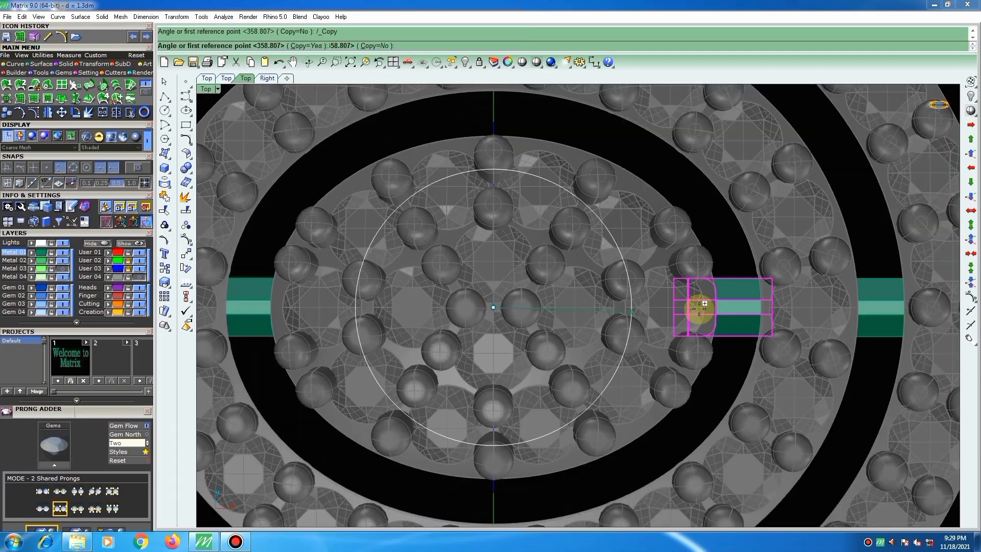
click(707, 306)
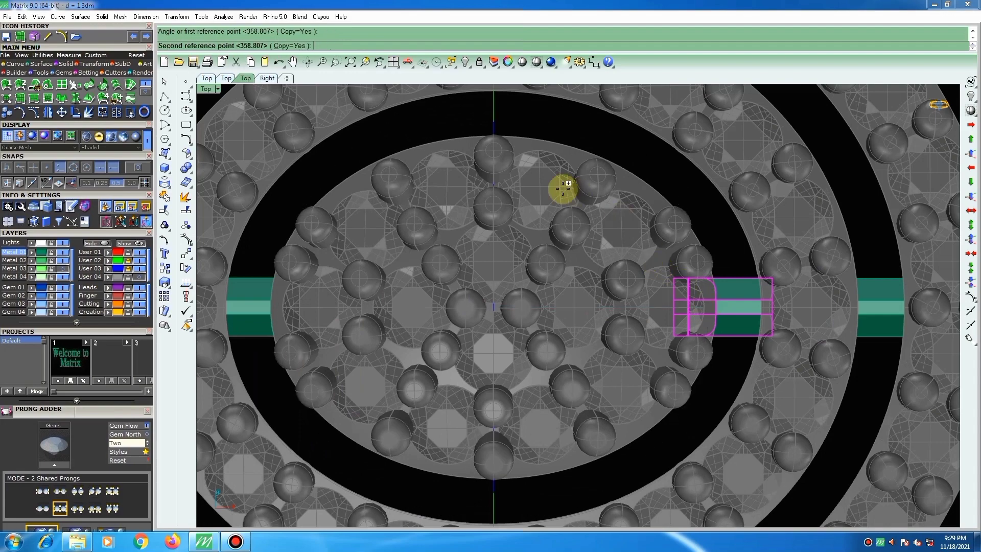
click(505, 142)
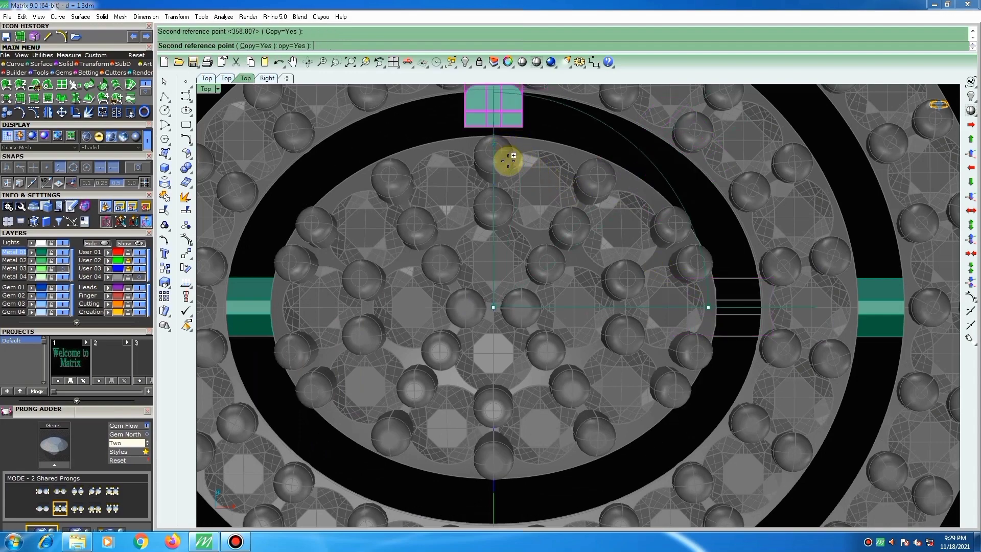
right_click(538, 225)
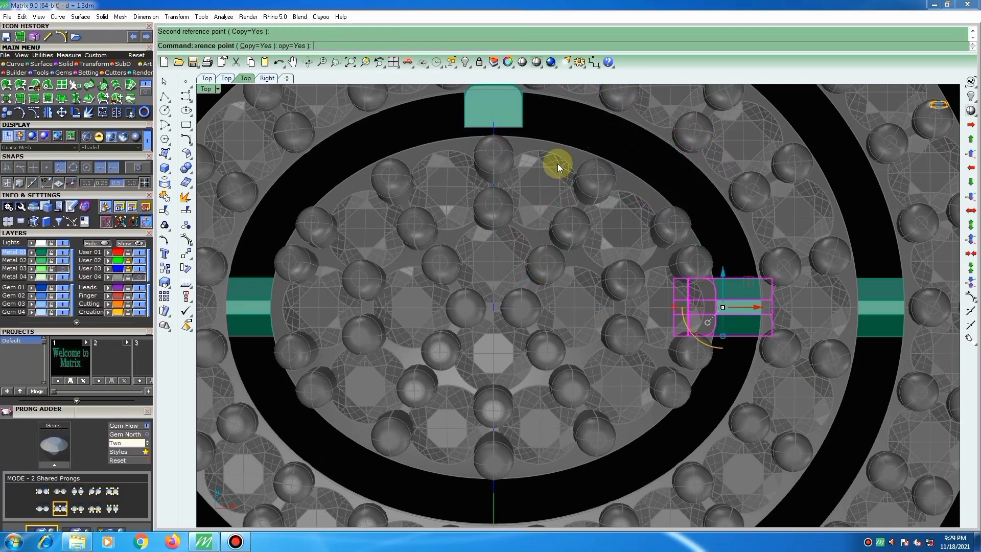
Move the rotated connector straight down so it bridges the gap between the centre oval and the middle ring.
right_drag(556, 157, 556, 300)
click(513, 260)
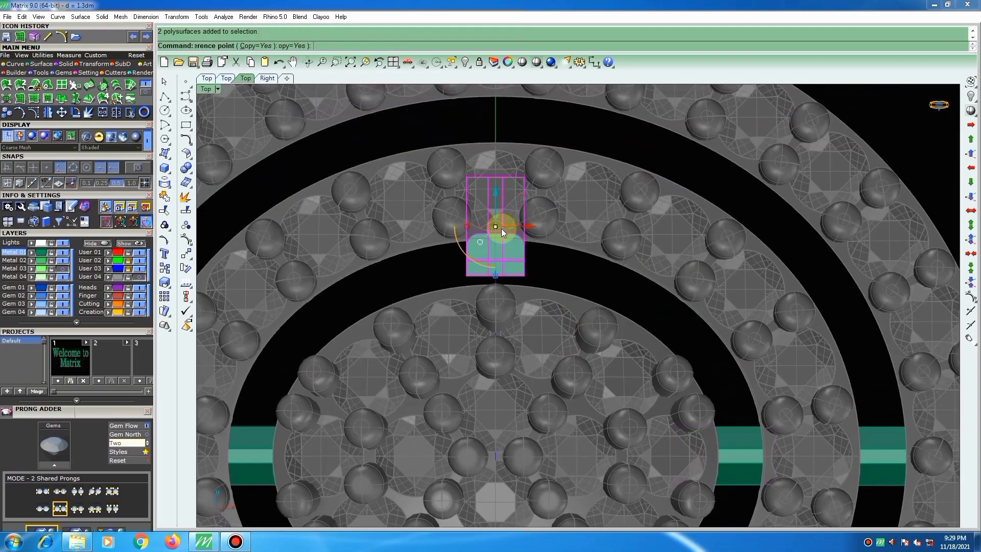
drag(495, 191, 500, 242)
scroll(495, 284, up, 5)
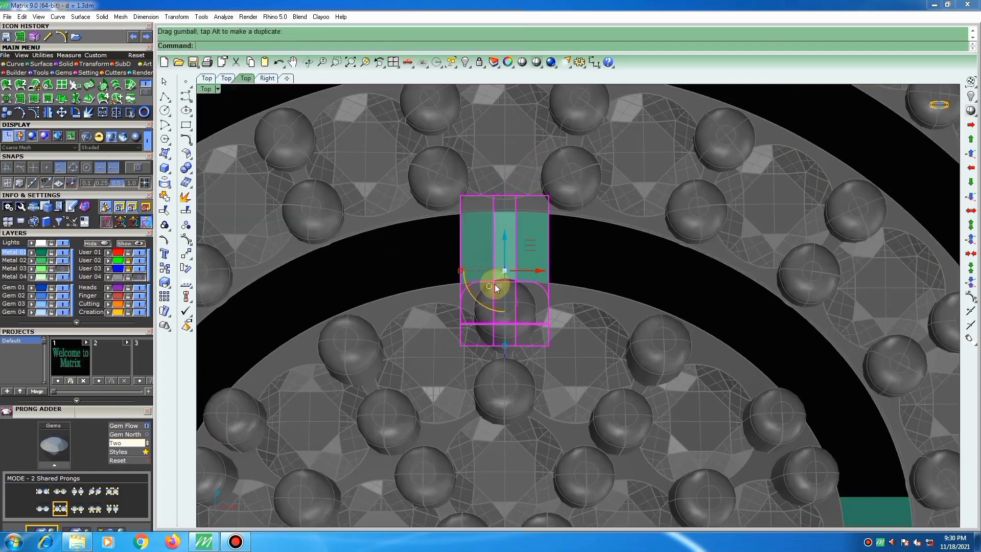
scroll(510, 272, up, 3)
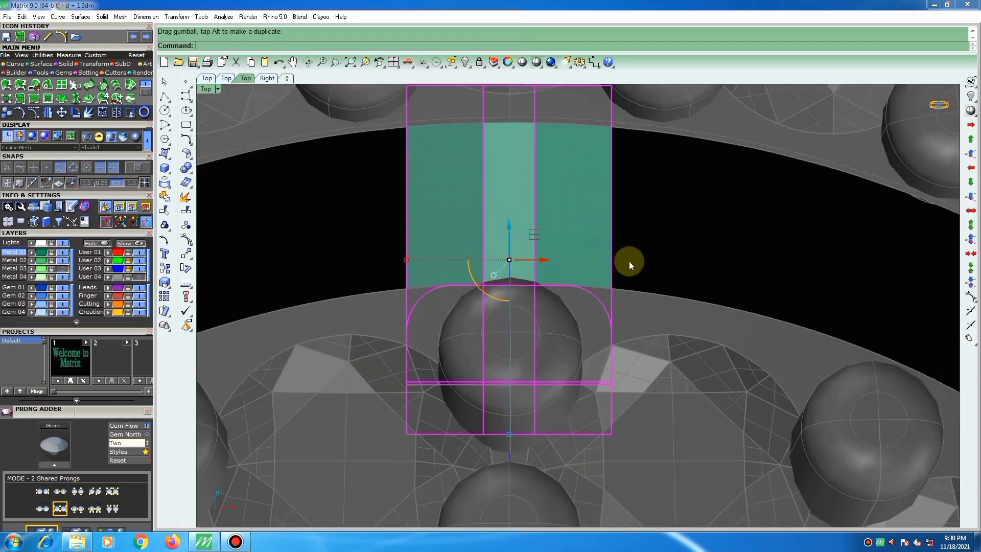
click(648, 253)
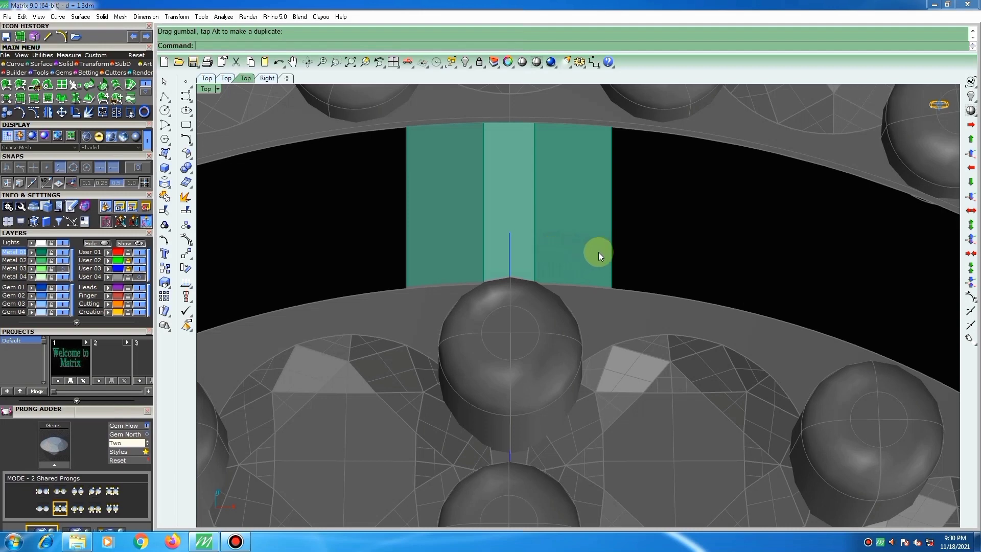
Copy the upper inner connector straight up so the duplicate bridges the gap between the middle and outer oval rings.
scroll(492, 265, down, 3)
click(536, 237)
scroll(480, 237, down, 1)
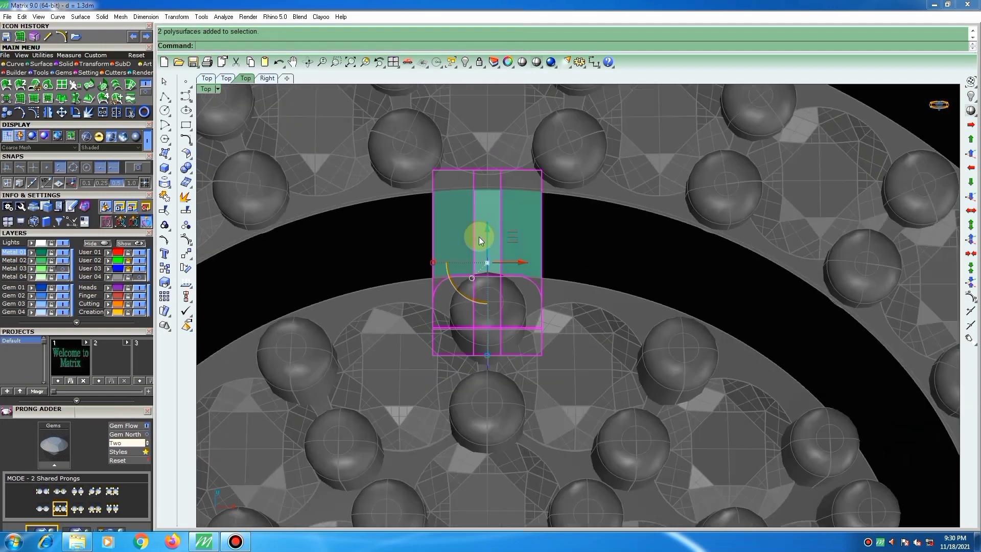
scroll(519, 253, down, 6)
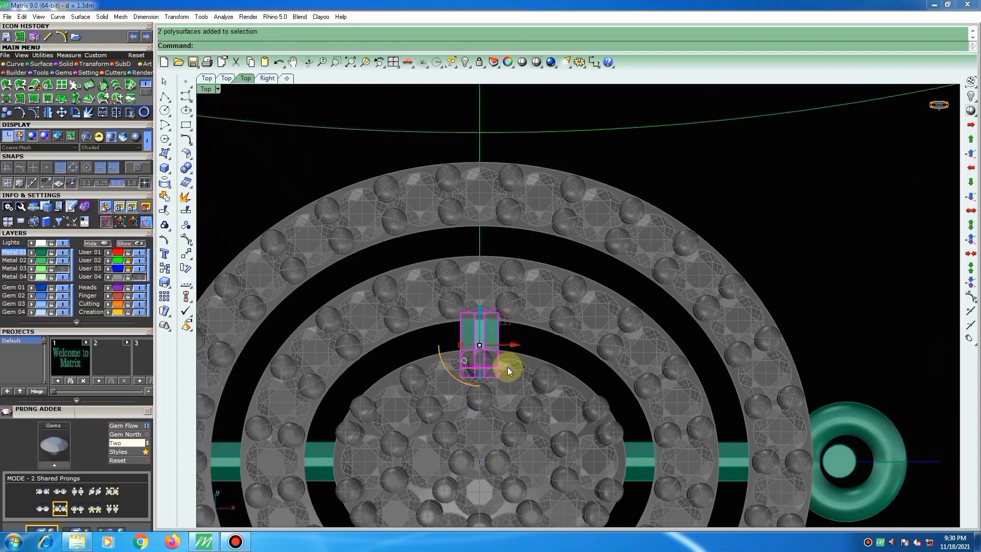
right_drag(584, 394, 601, 354)
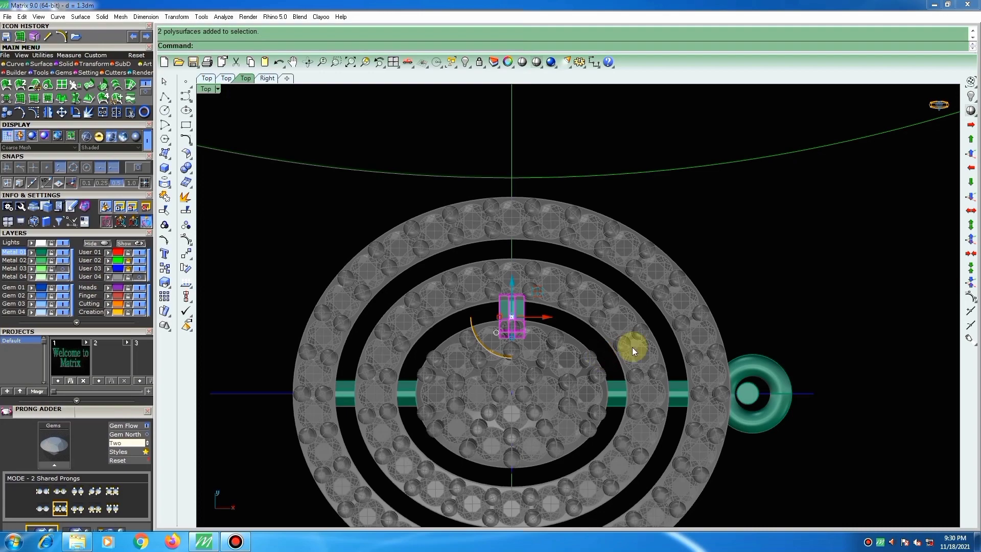
key(Escape)
scroll(512, 313, up, 1)
scroll(511, 307, up, 1)
click(511, 306)
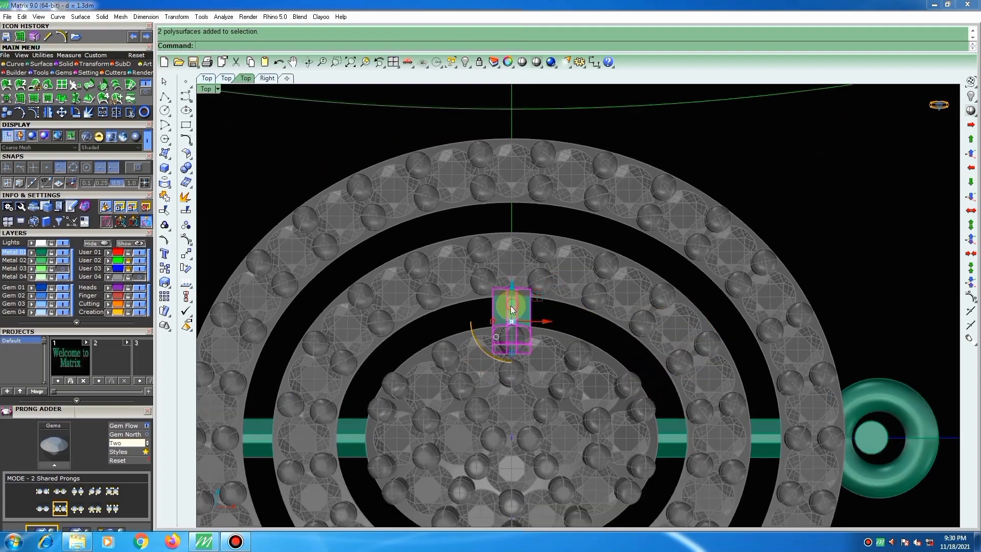
scroll(544, 351, down, 4)
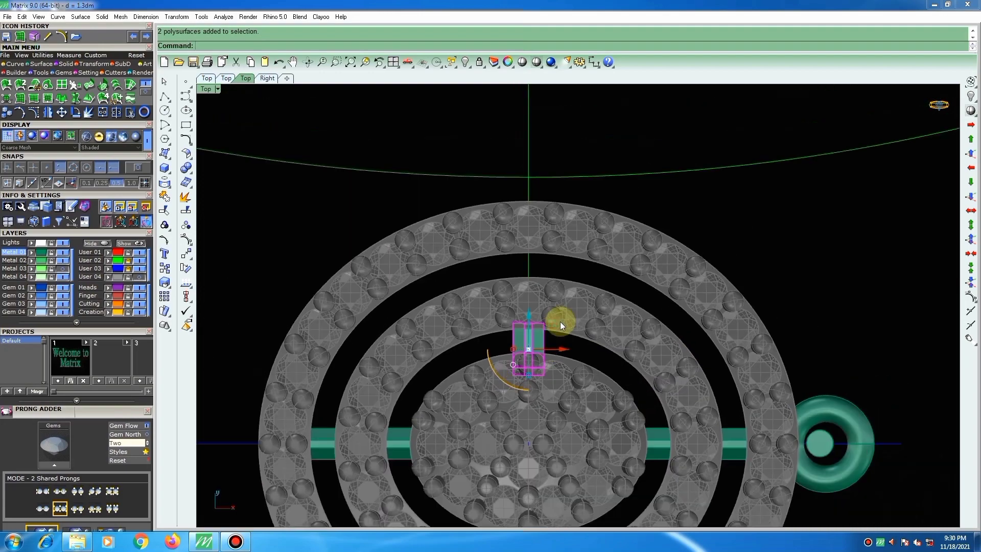
right_click(535, 333)
click(533, 353)
click(533, 353)
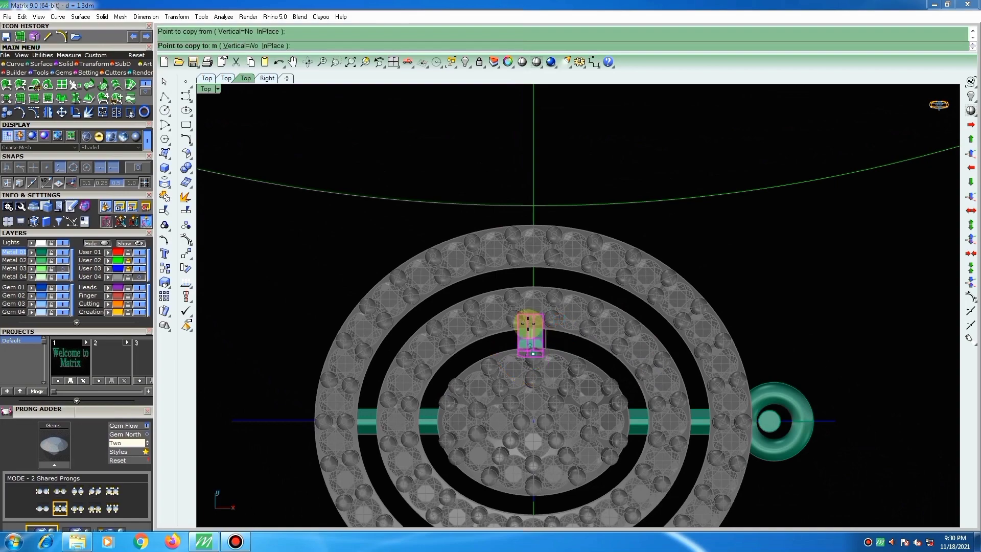
scroll(534, 290, up, 5)
scroll(535, 287, up, 3)
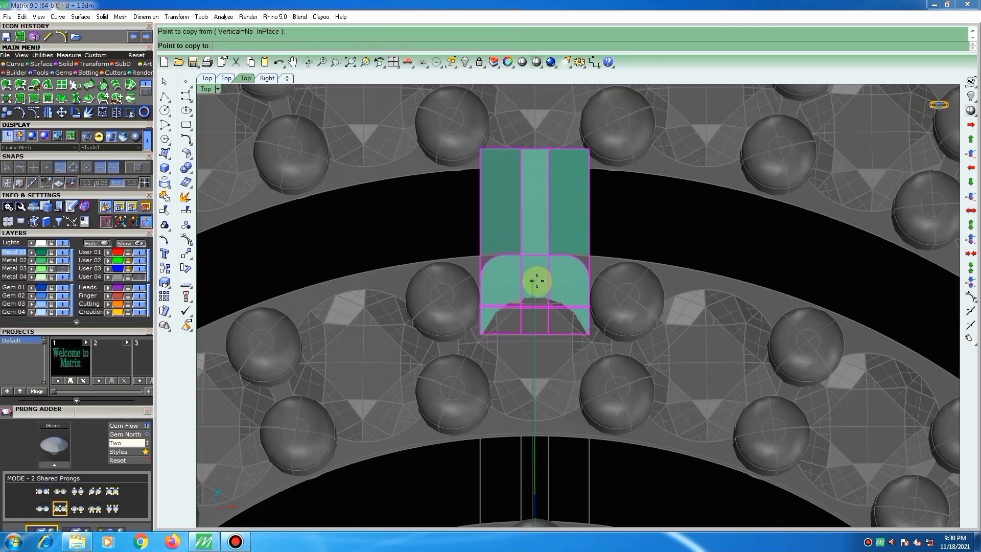
click(537, 281)
right_click(569, 228)
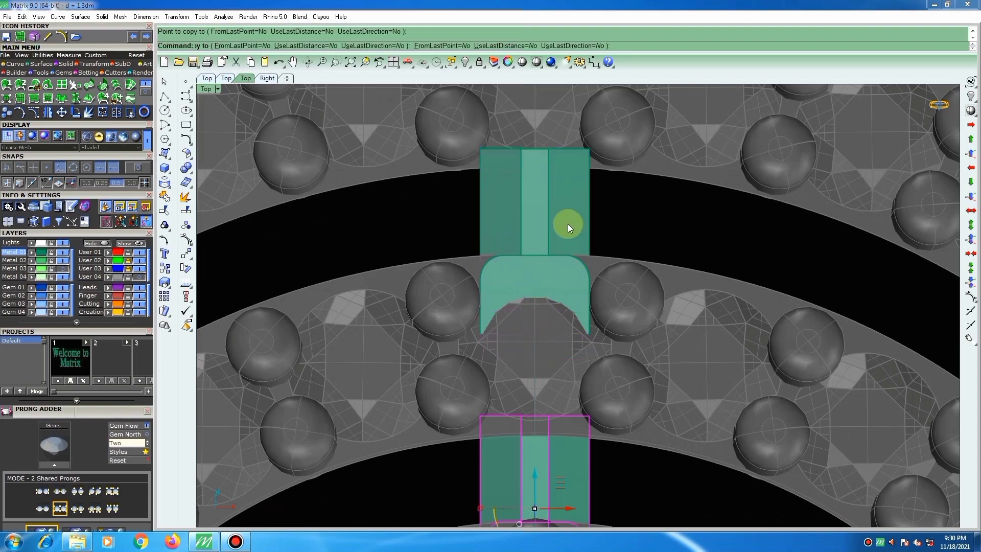
Lower the copied outer connector vertically so it sits down between the middle and outer rings.
click(568, 225)
ctrl+shift+right_drag(579, 295, 526, 241)
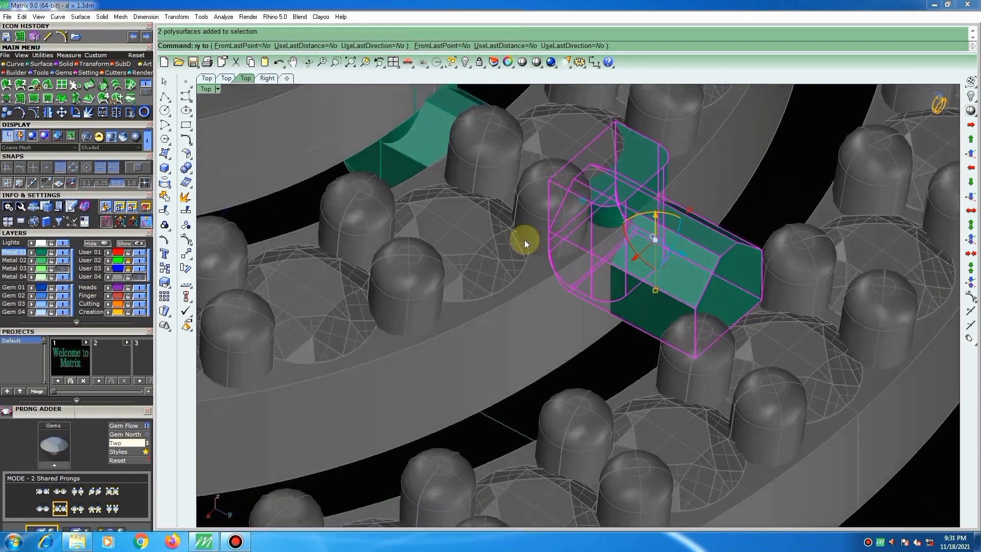
ctrl+shift+right_drag(669, 218, 669, 198)
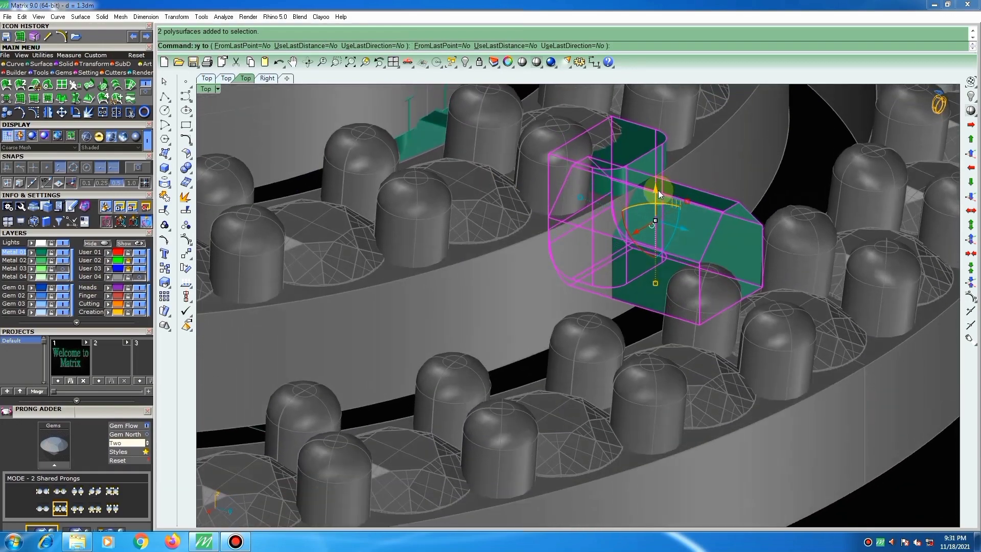
drag(657, 189, 654, 292)
click(732, 246)
right_drag(667, 356, 727, 307)
Nudge the outer connector slightly lower to line up in height with the inner one, and return to the top view.
click(683, 275)
right_drag(682, 275, 637, 266)
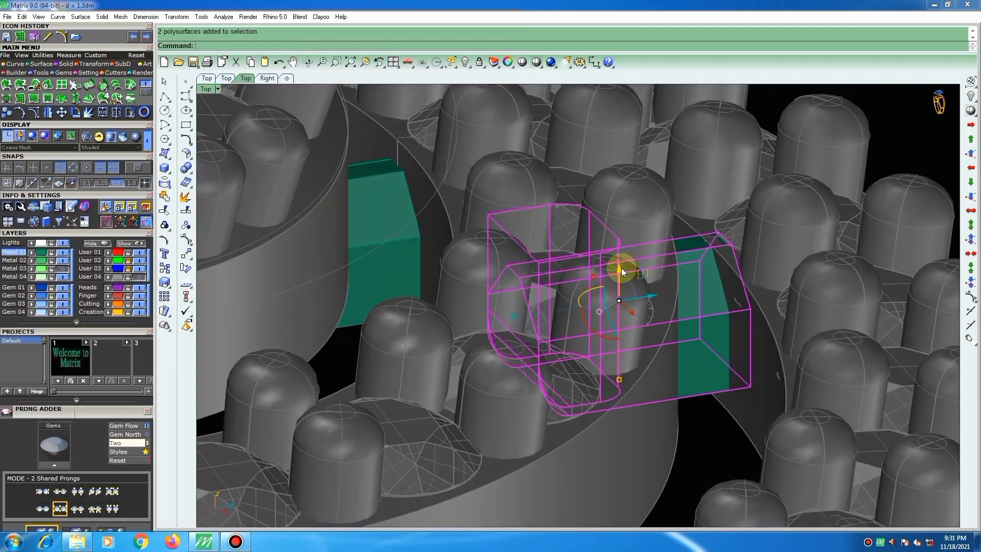
drag(621, 273, 622, 278)
scroll(617, 296, down, 4)
click(684, 377)
right_drag(685, 376, 623, 394)
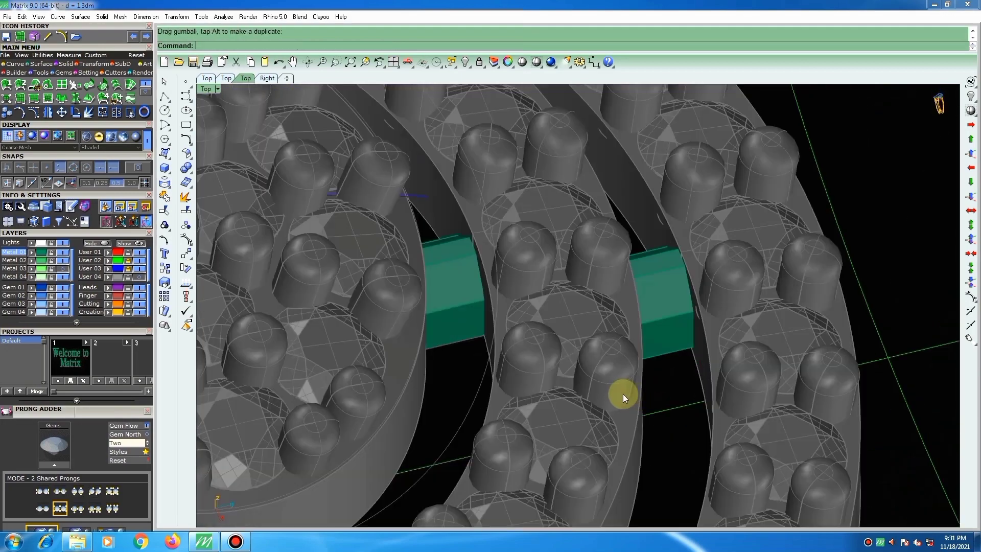
scroll(623, 394, down, 4)
key(F5)
scroll(614, 326, down, 8)
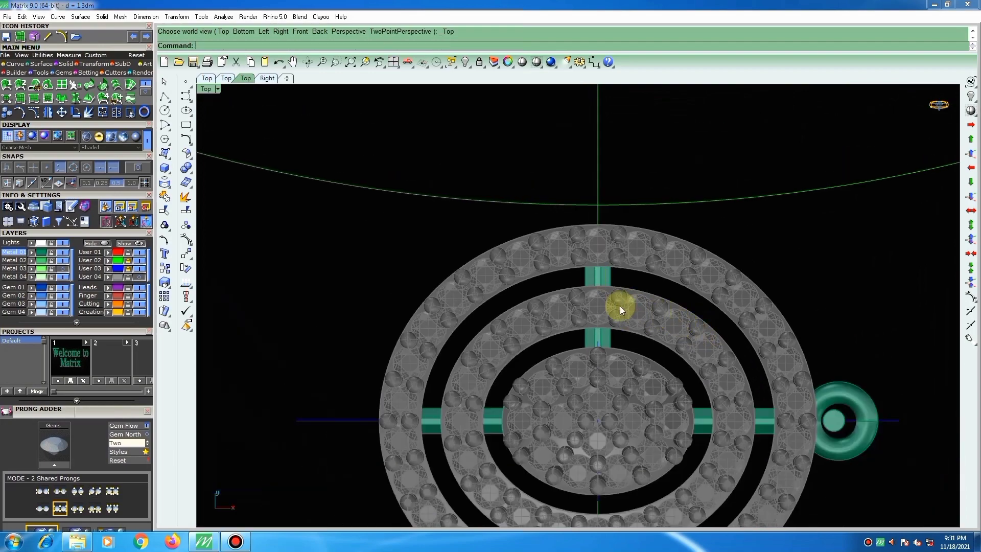
Measure the width of the upper outer connector from its left edge across the bar.
scroll(590, 275, up, 6)
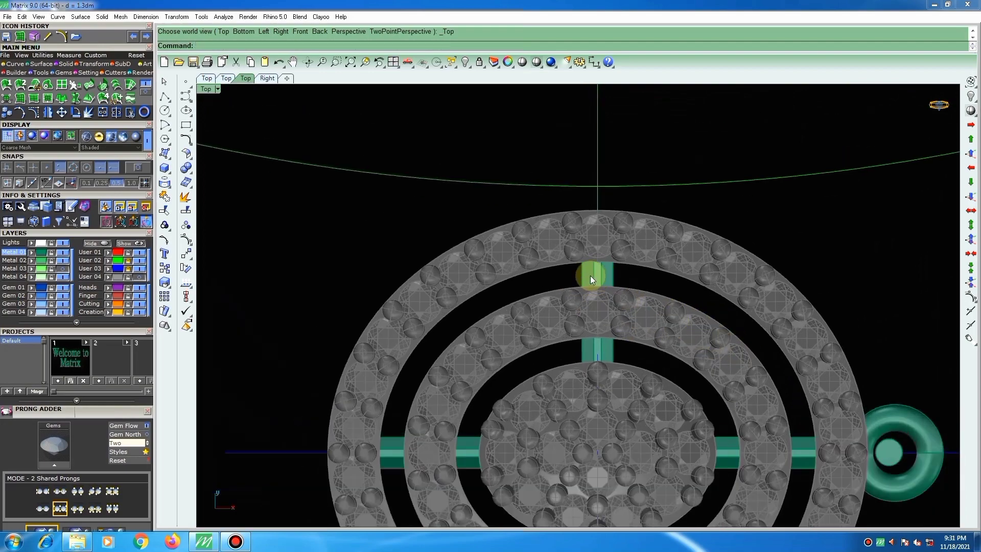
right_click(582, 275)
scroll(580, 276, up, 2)
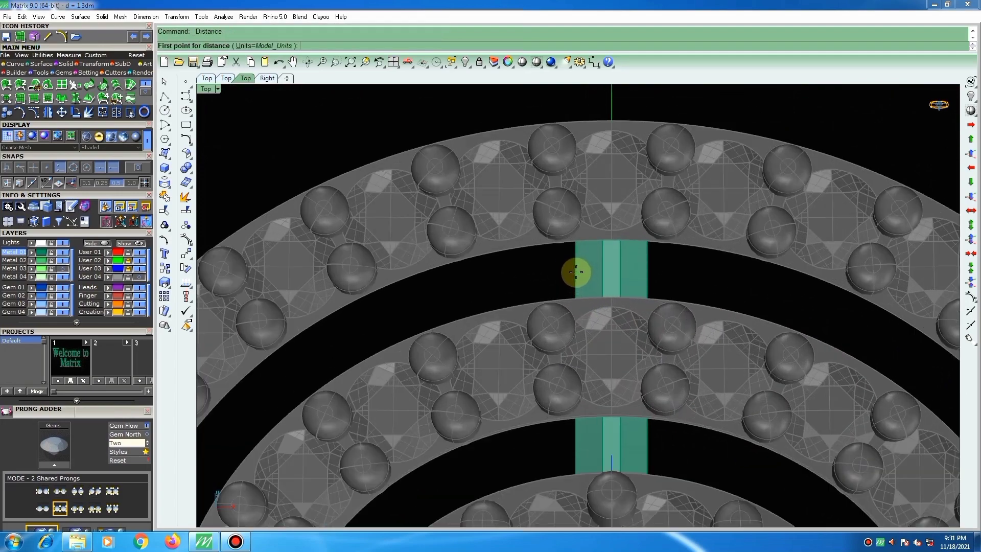
click(575, 272)
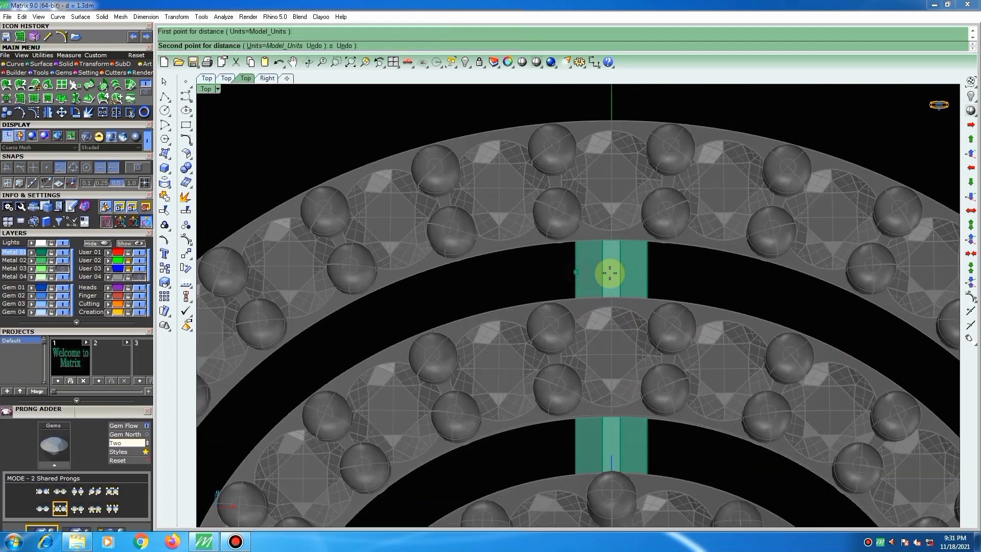
click(639, 273)
scroll(553, 251, down, 6)
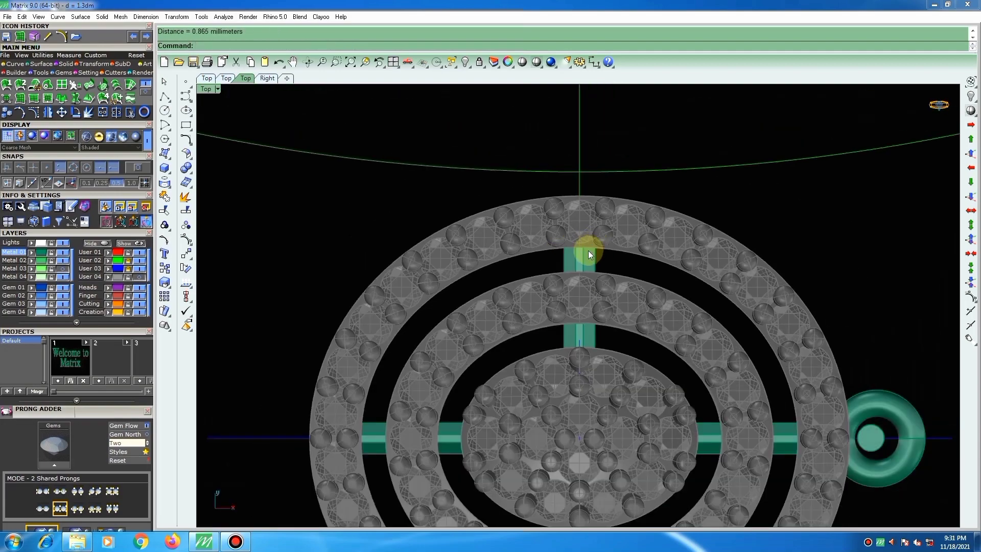
Move the upper outer connector right and slightly down along the gap between the middle and outer rings.
click(580, 255)
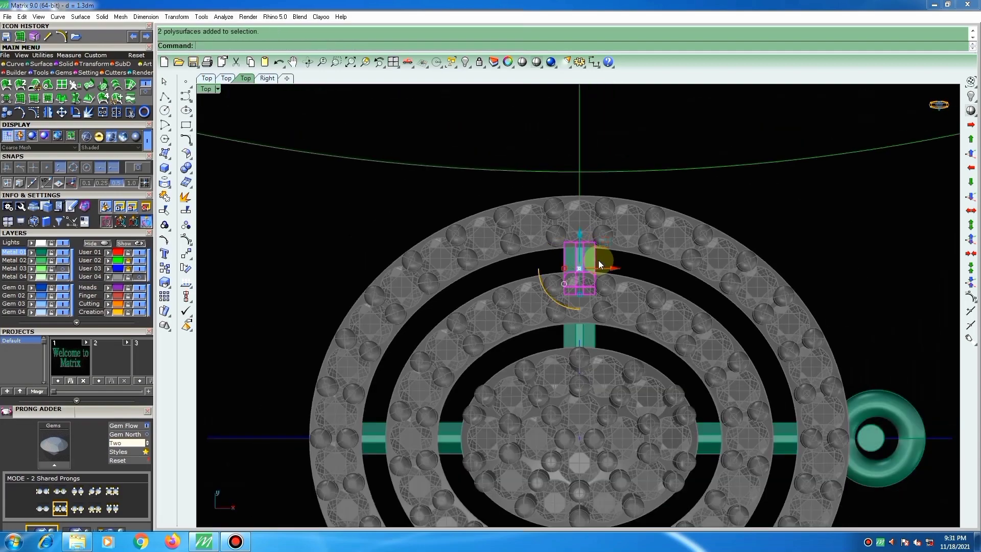
scroll(598, 260, up, 2)
scroll(583, 257, down, 1)
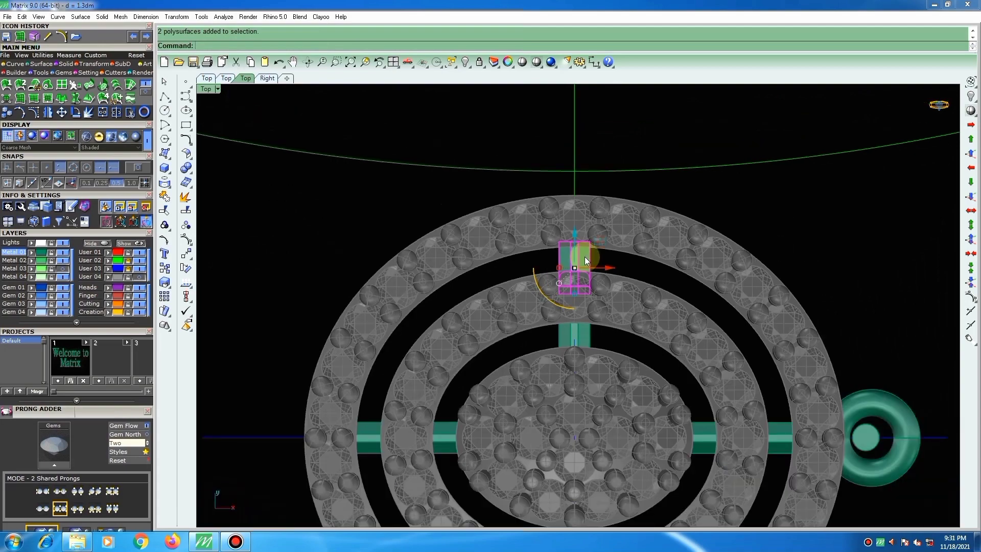
drag(595, 245, 687, 266)
scroll(674, 294, up, 2)
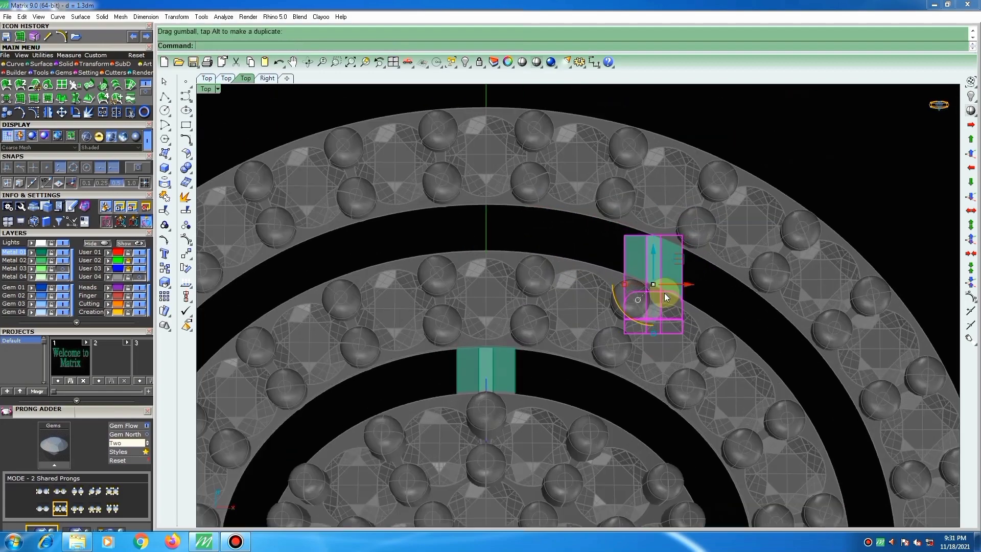
Rotate the moved connector about 21 degrees clockwise without copying, so it follows the curve of the rings.
right_click(664, 292)
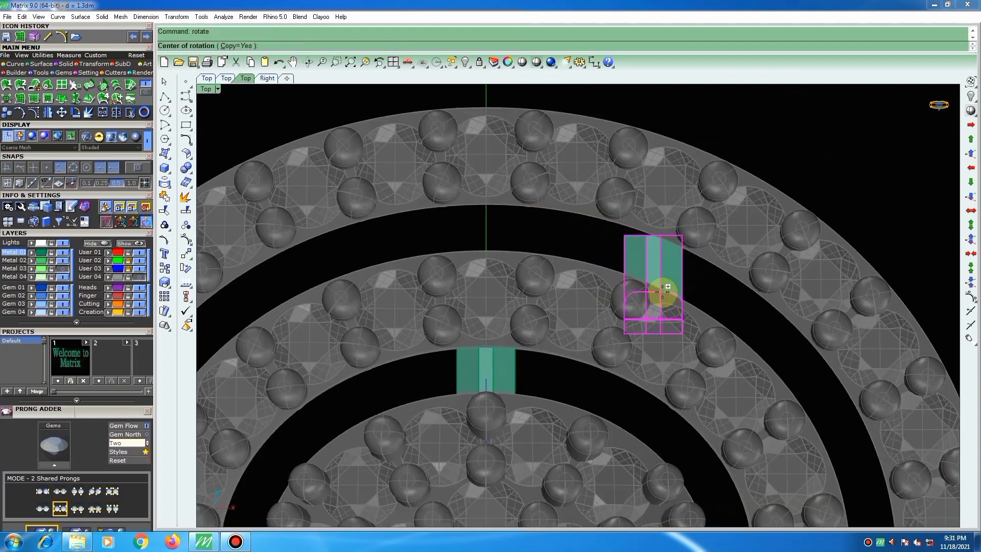
click(236, 46)
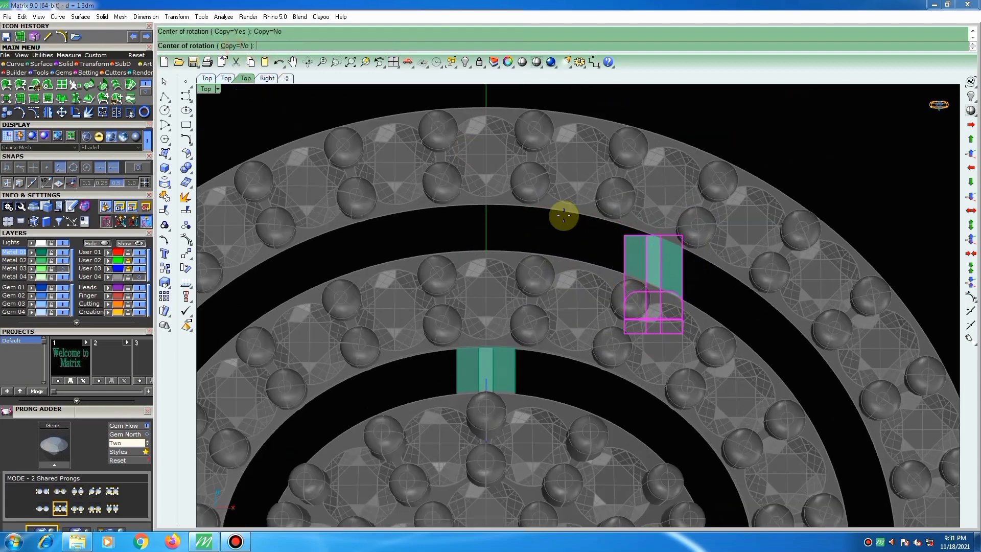
click(663, 292)
scroll(597, 274, up, 2)
click(596, 270)
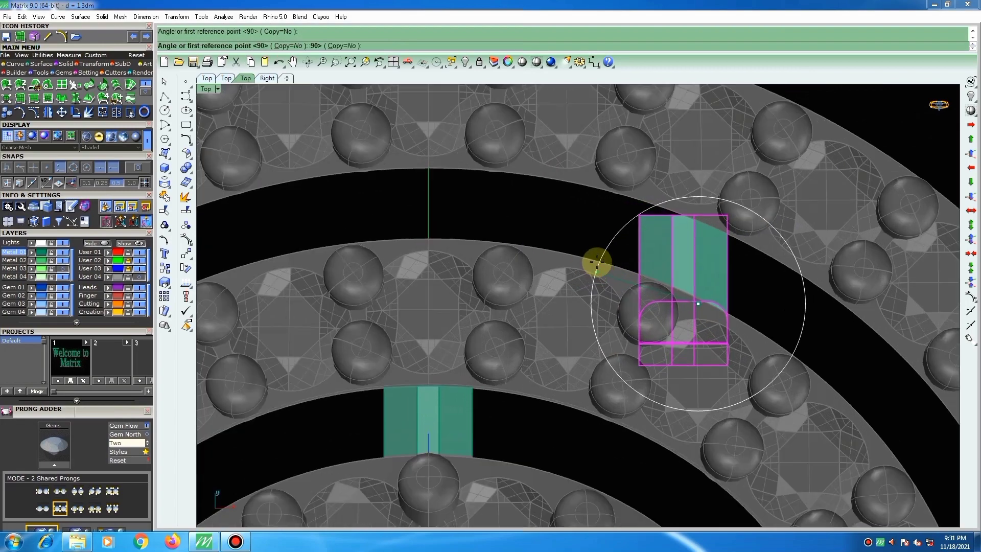
click(615, 239)
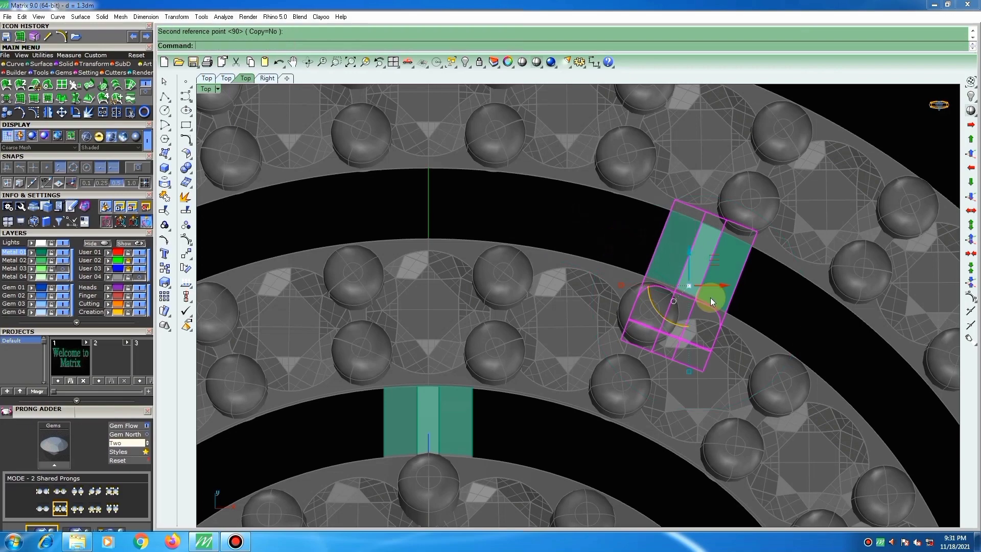
Rotate the slanted connector about 2 degrees further clockwise around its lower right side, using two reference points.
scroll(637, 326, down, 5)
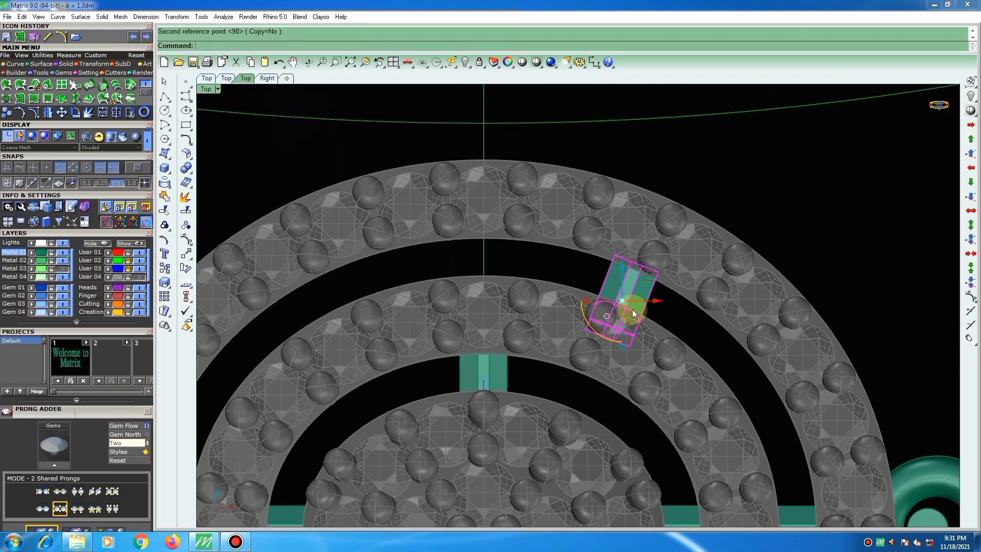
scroll(638, 292, up, 8)
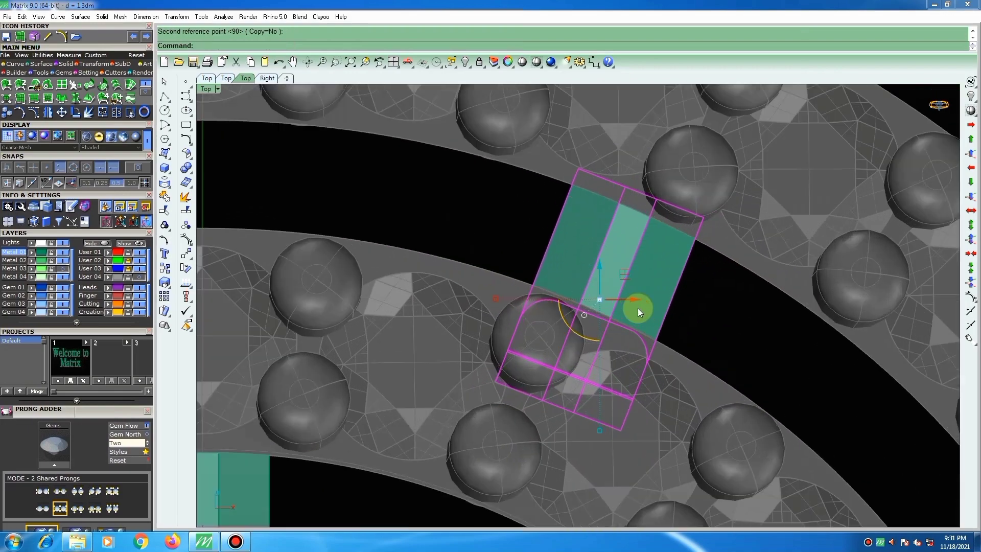
text(r)
key(Return)
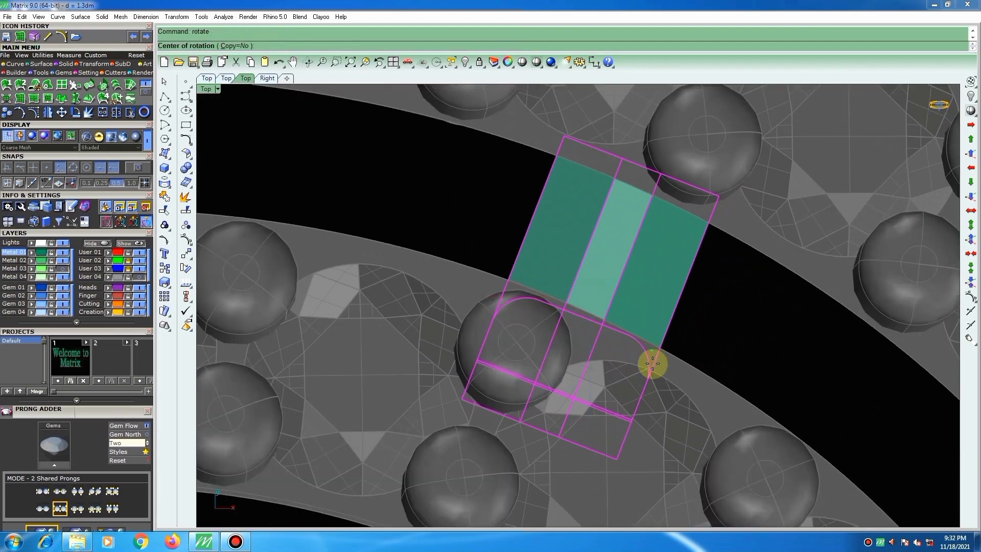
click(652, 369)
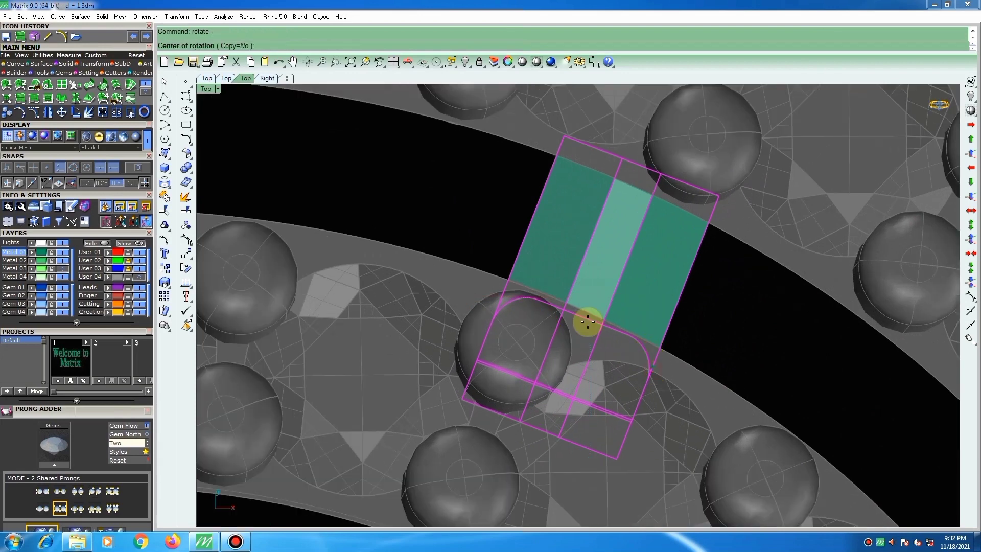
click(491, 247)
click(492, 245)
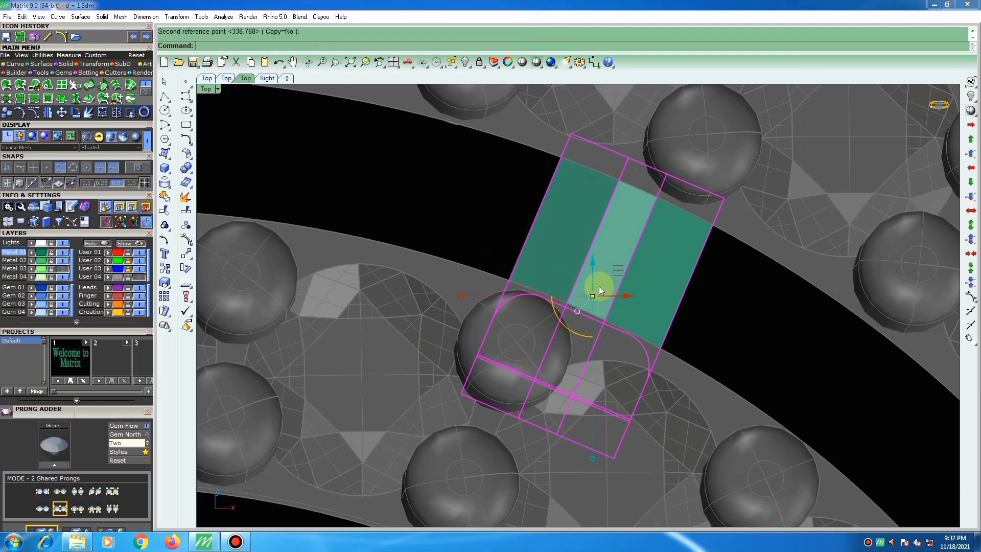
Nudge the slanted connector slightly to the right and fine-tune its rotation around its lower left side.
drag(630, 296, 631, 299)
right_click(517, 360)
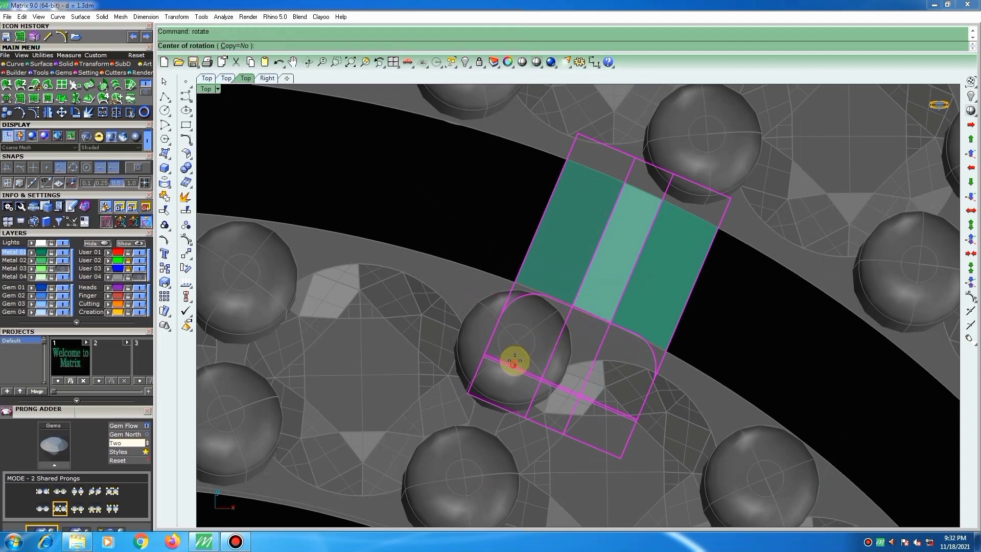
click(512, 364)
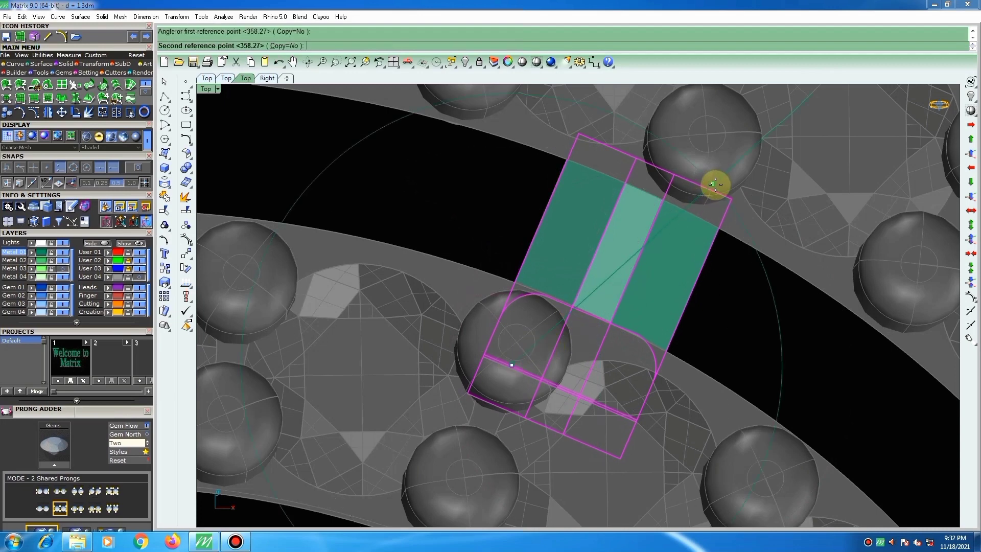
click(715, 188)
scroll(658, 289, down, 6)
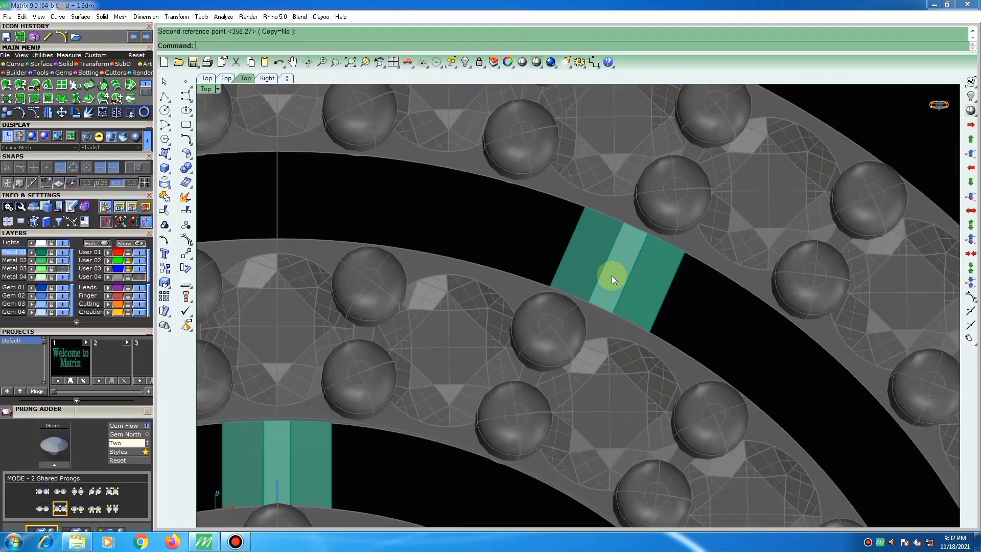
Mirror the slanted outer connector across the vertical axis through the origin, keeping the original.
click(635, 261)
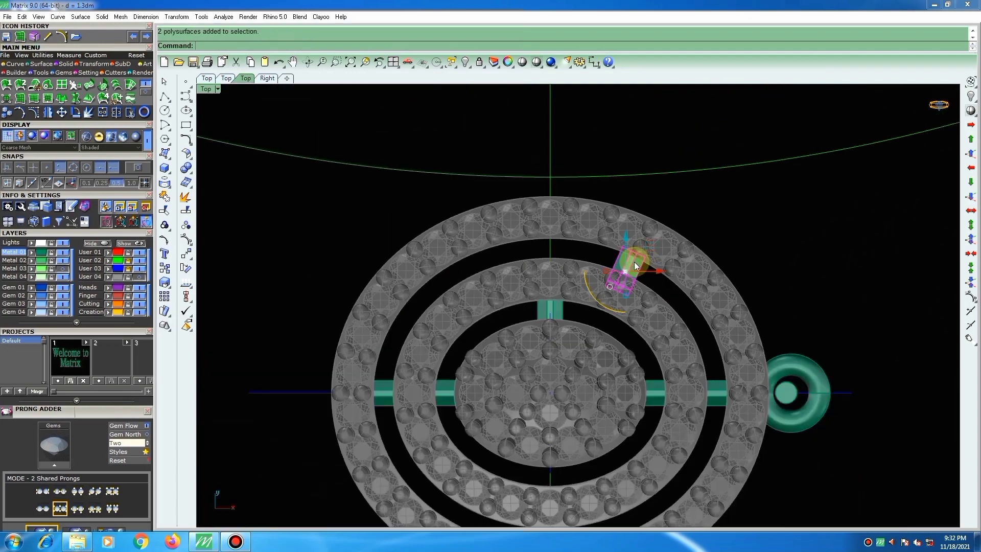
text(mi)
key(Return)
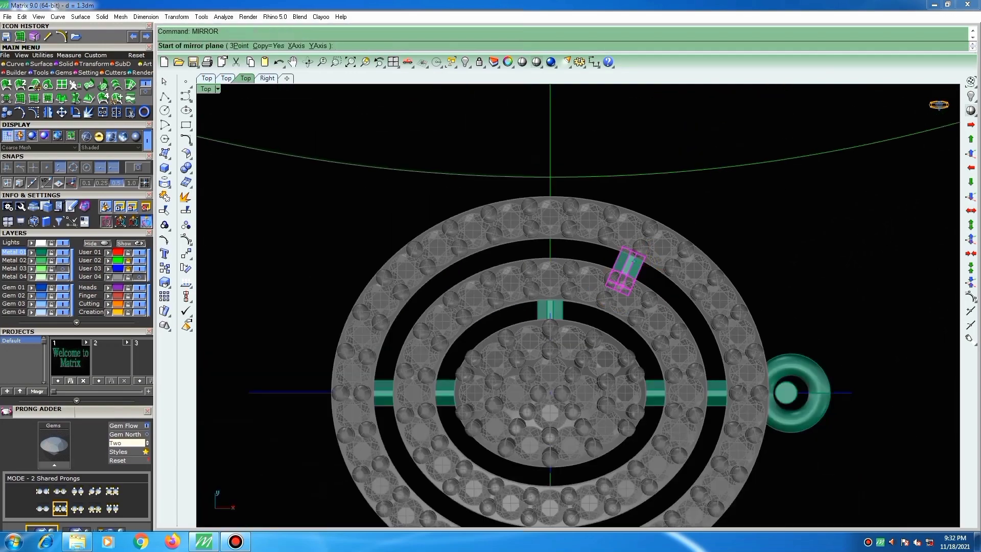
text(0)
key(Return)
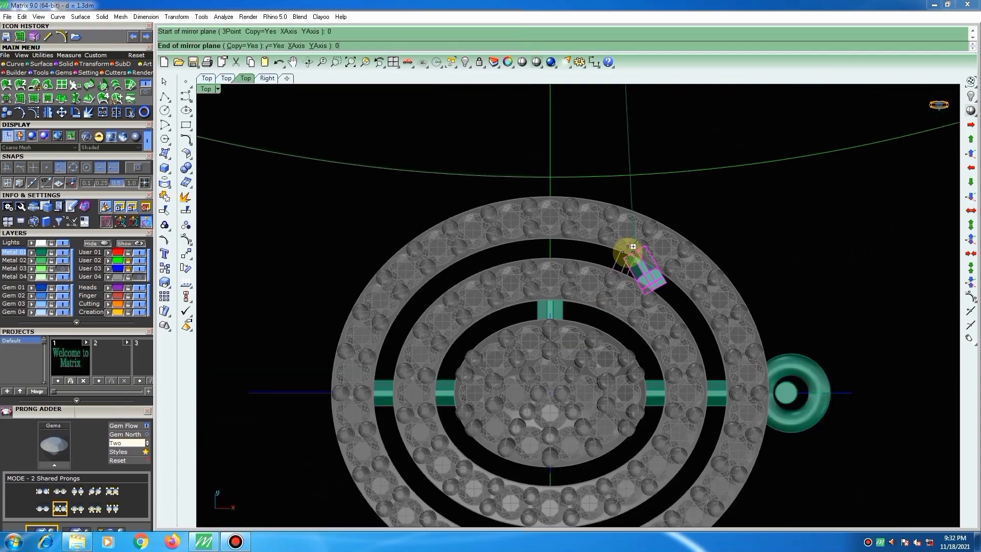
click(597, 224)
click(758, 228)
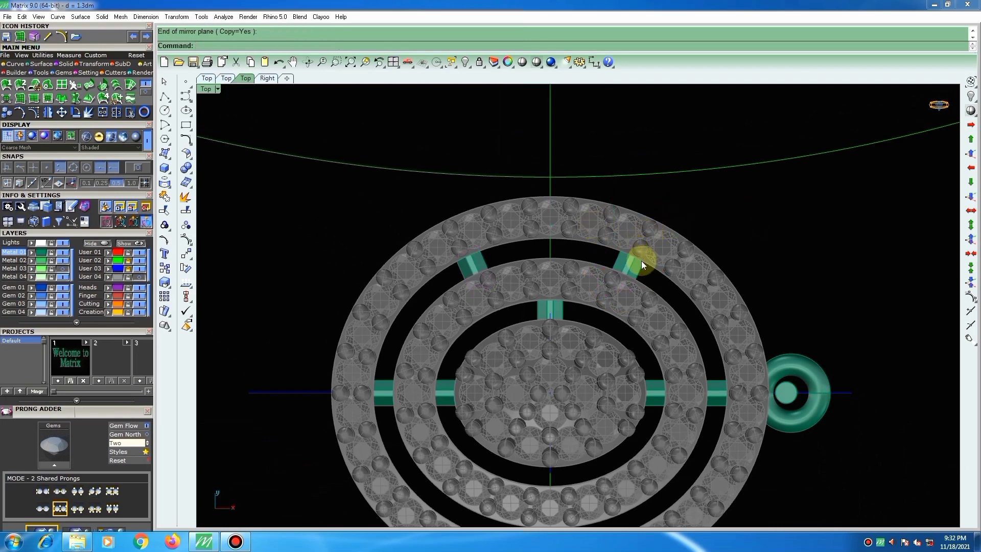
Move the original slanted connector, right of the vertical axis, very slightly right and down.
scroll(631, 266, up, 4)
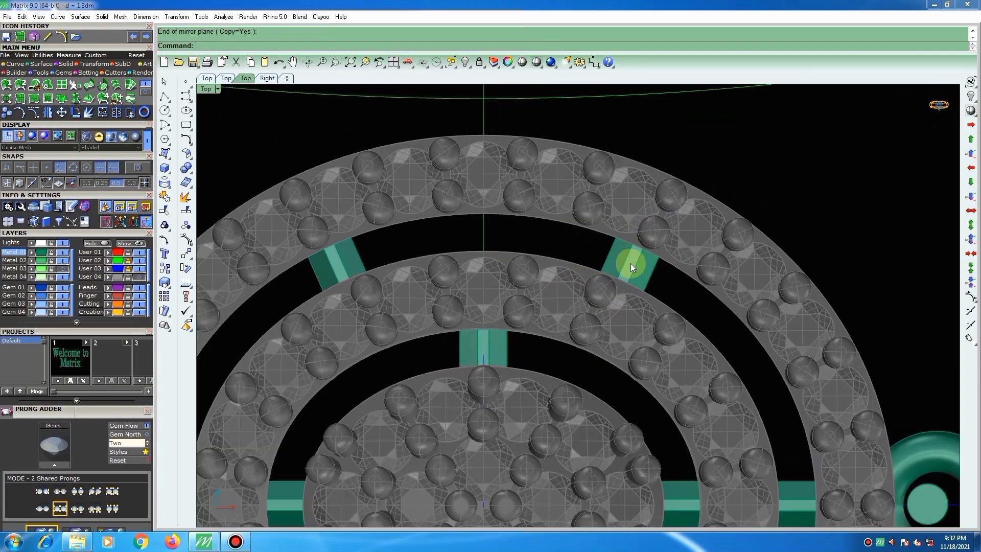
click(630, 262)
scroll(642, 255, down, 2)
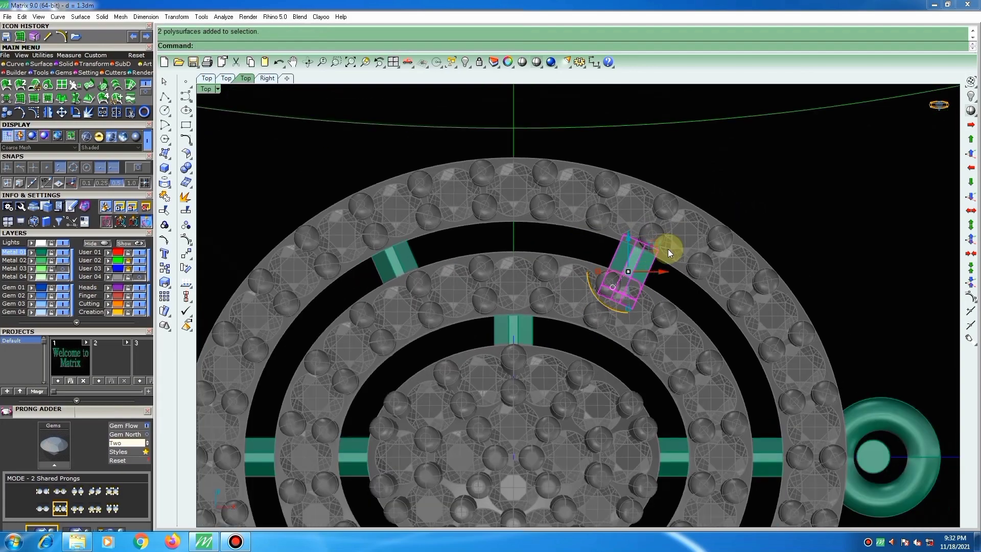
scroll(667, 252, down, 5)
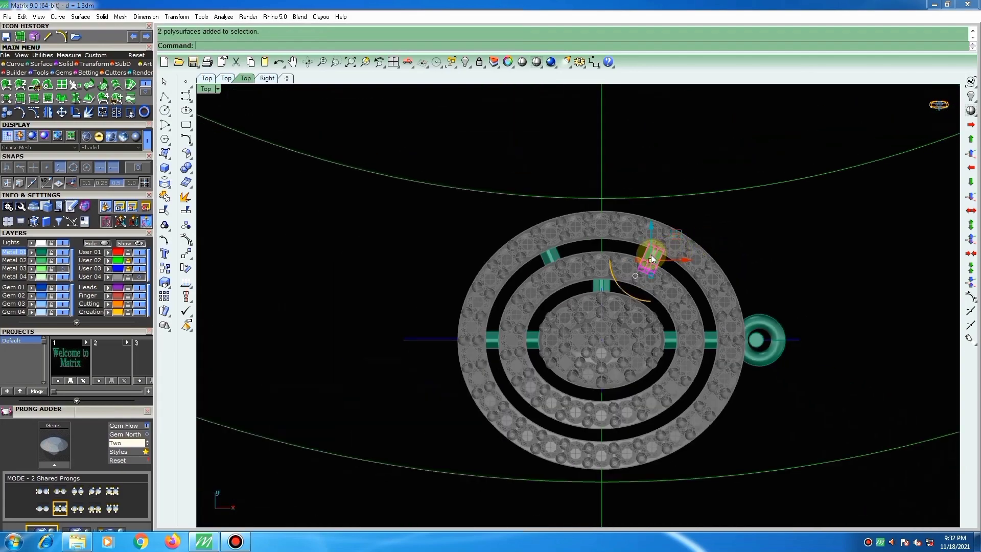
scroll(656, 258, up, 8)
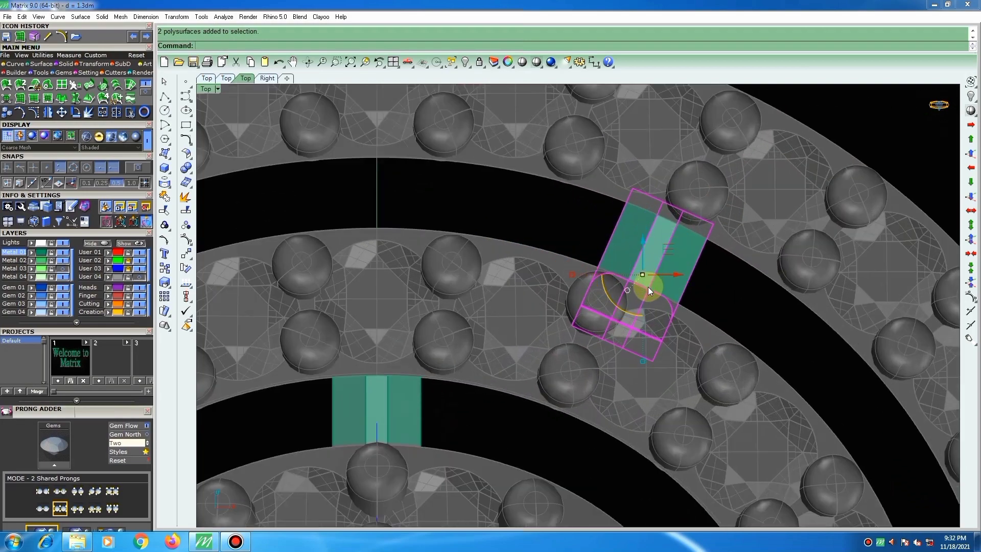
scroll(648, 283, up, 4)
text(m)
key(Return)
scroll(648, 283, up, 4)
click(647, 274)
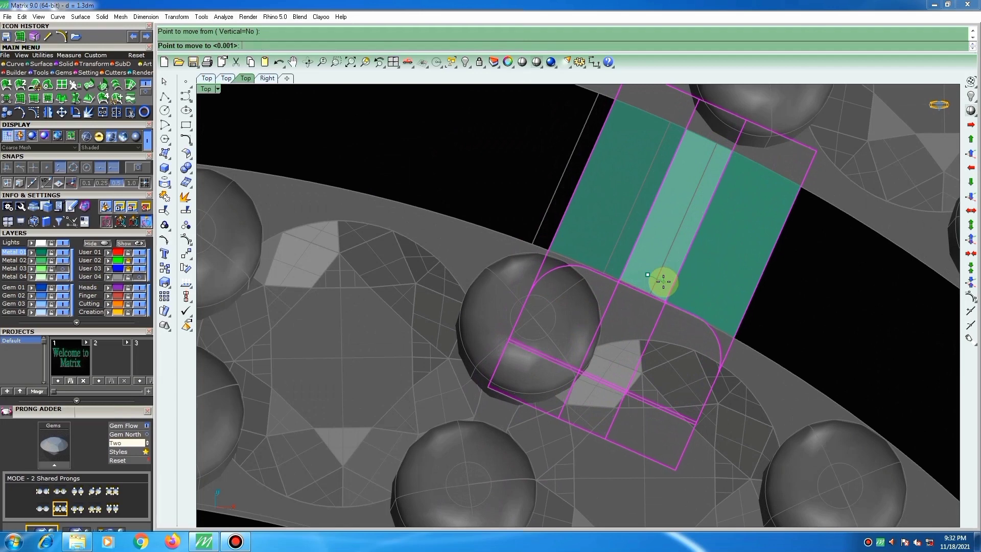
click(663, 282)
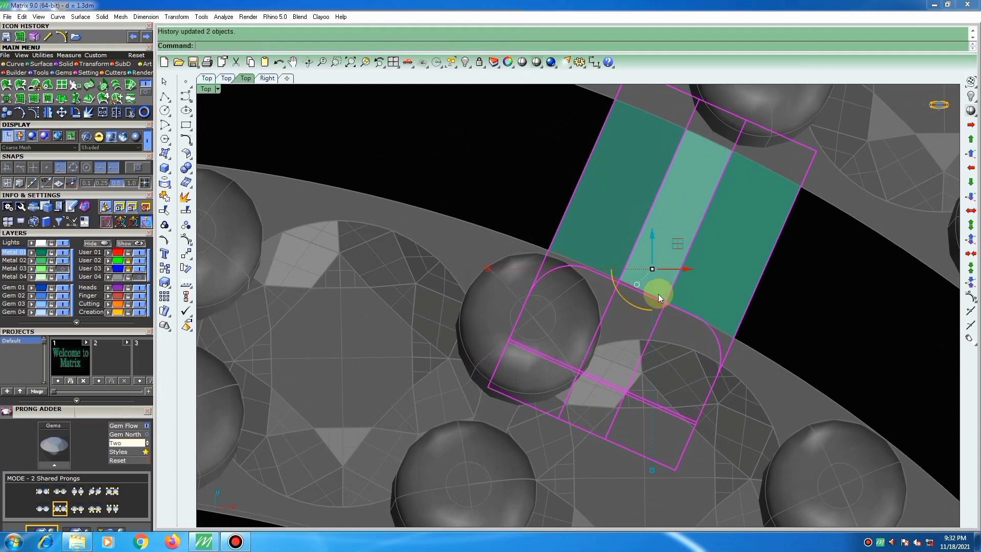
Fine-tune the same connector's rotation around its lower end without copying, using two reference points, and clear the selection.
text(r)
key(Return)
click(661, 306)
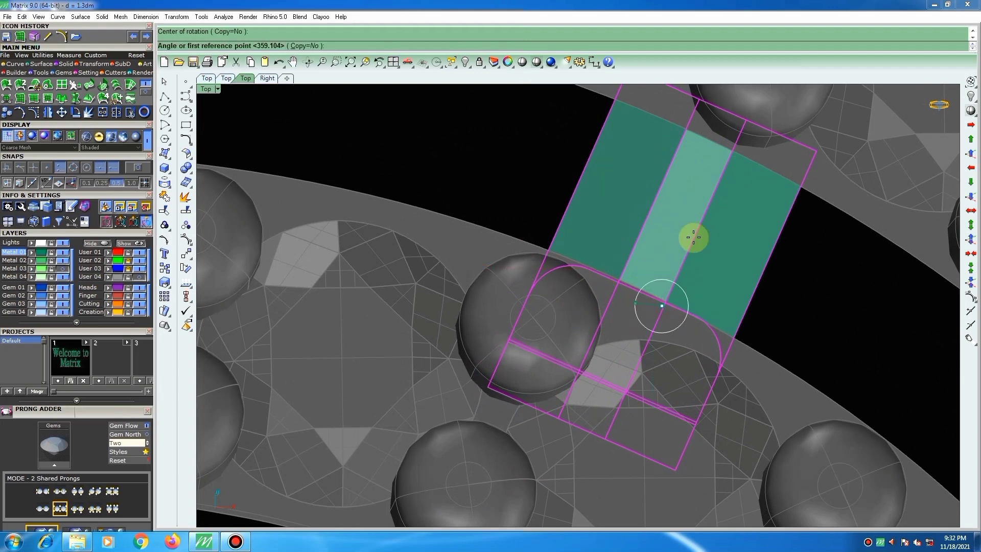
scroll(691, 236, down, 2)
click(724, 178)
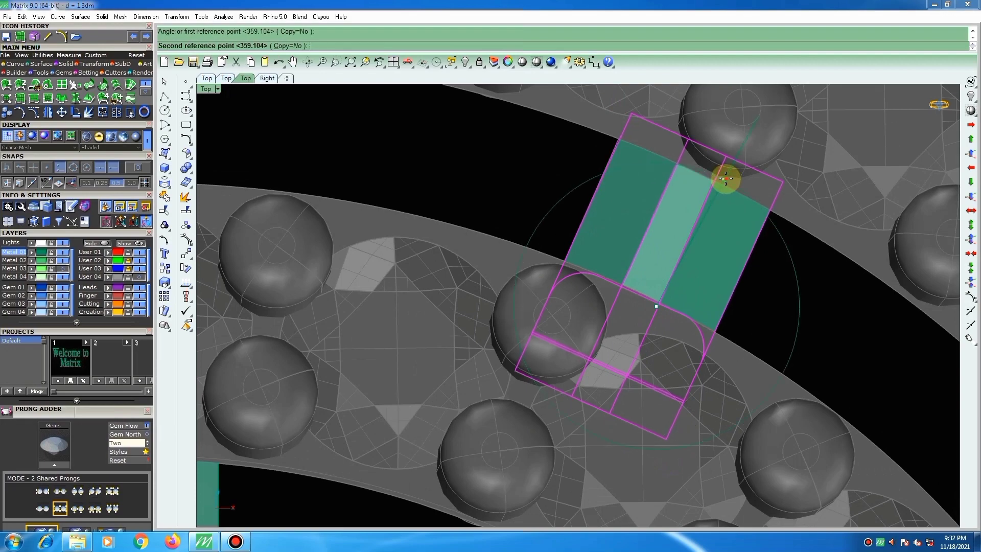
click(725, 179)
click(776, 281)
scroll(648, 290, down, 6)
scroll(647, 266, down, 8)
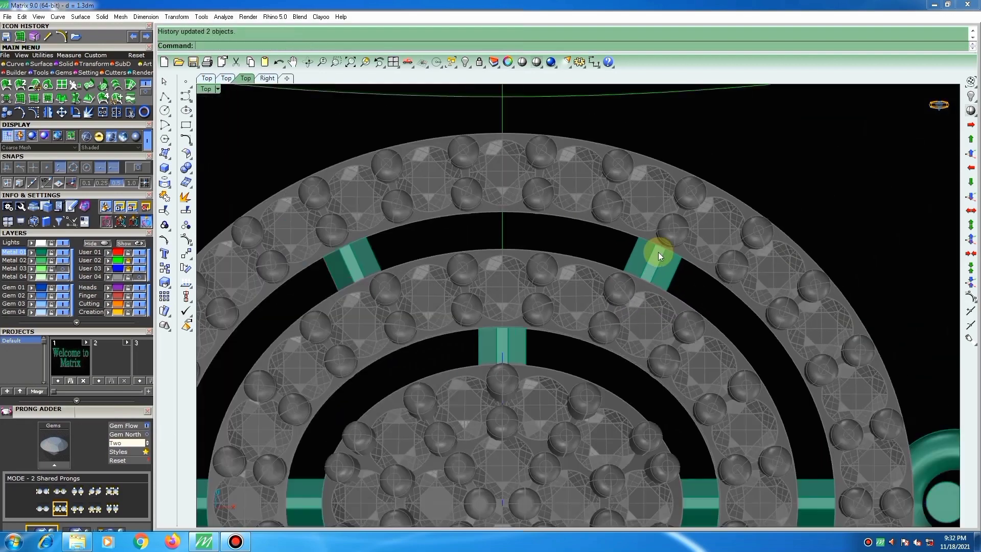
Select both upper slanted connectors between the middle and outer rings.
click(525, 250)
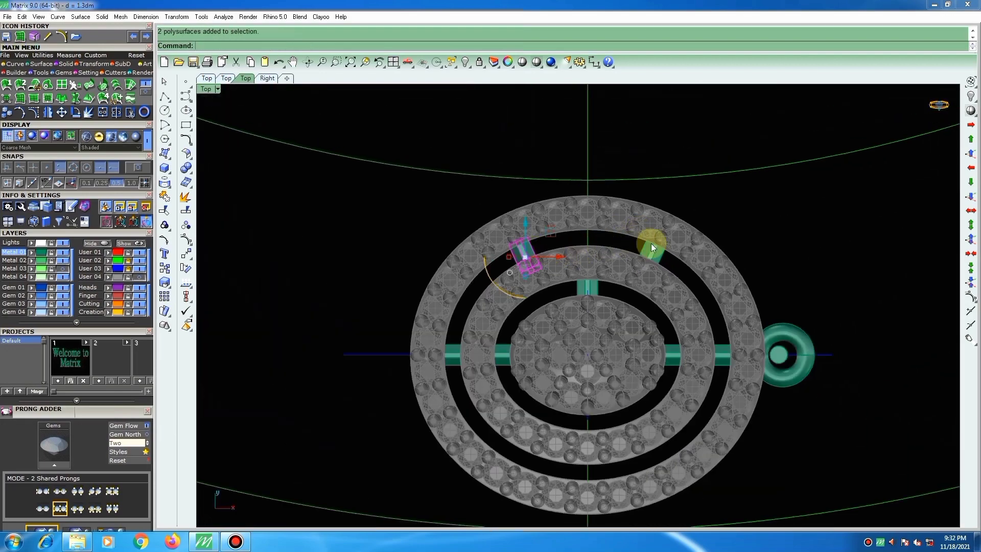
shift+click(654, 243)
scroll(586, 359, up, 2)
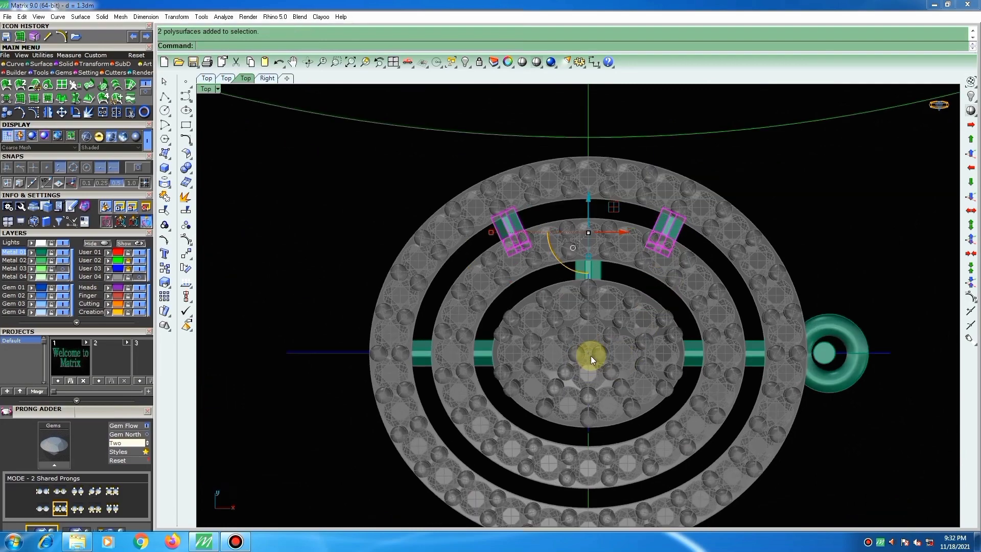
text(rotate)
key(Return)
scroll(587, 355, up, 5)
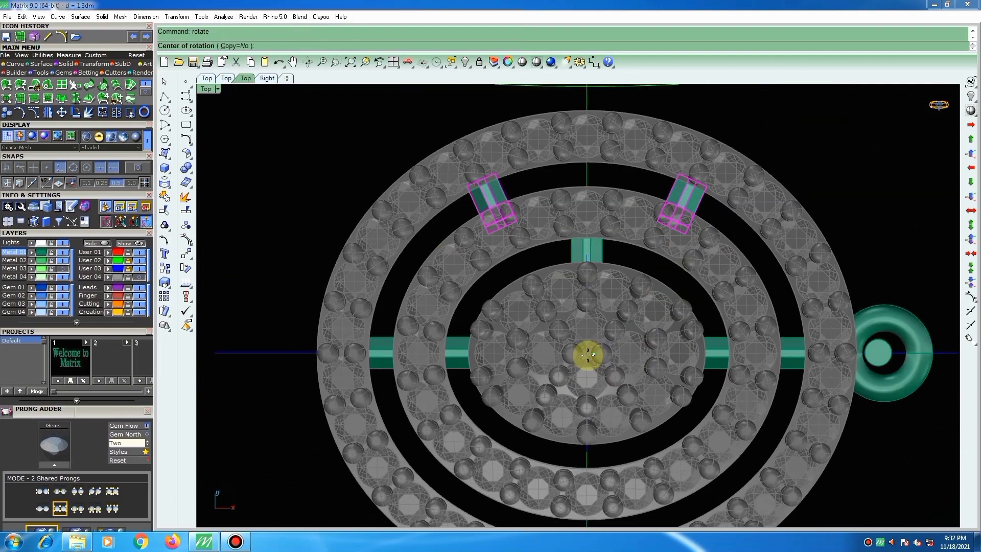
scroll(585, 355, up, 5)
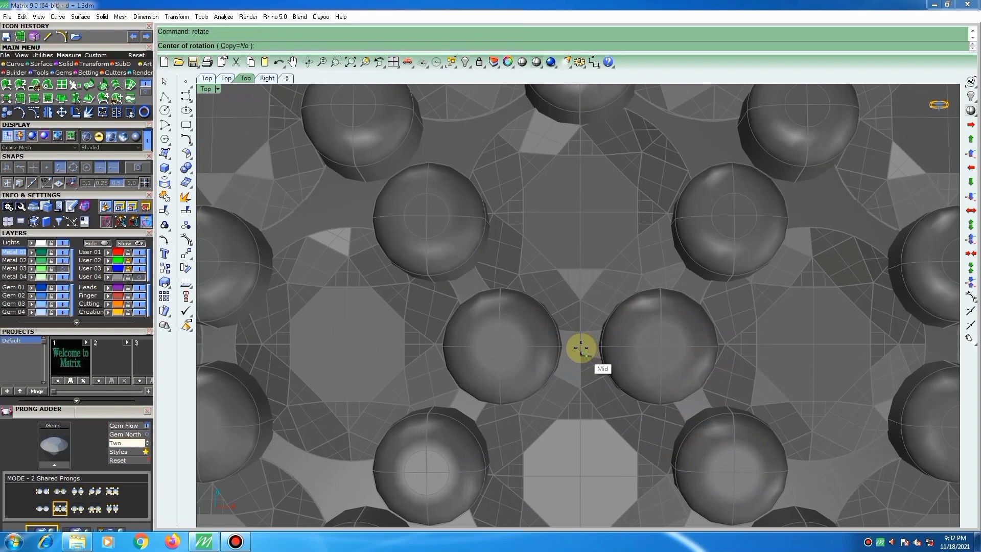
click(580, 345)
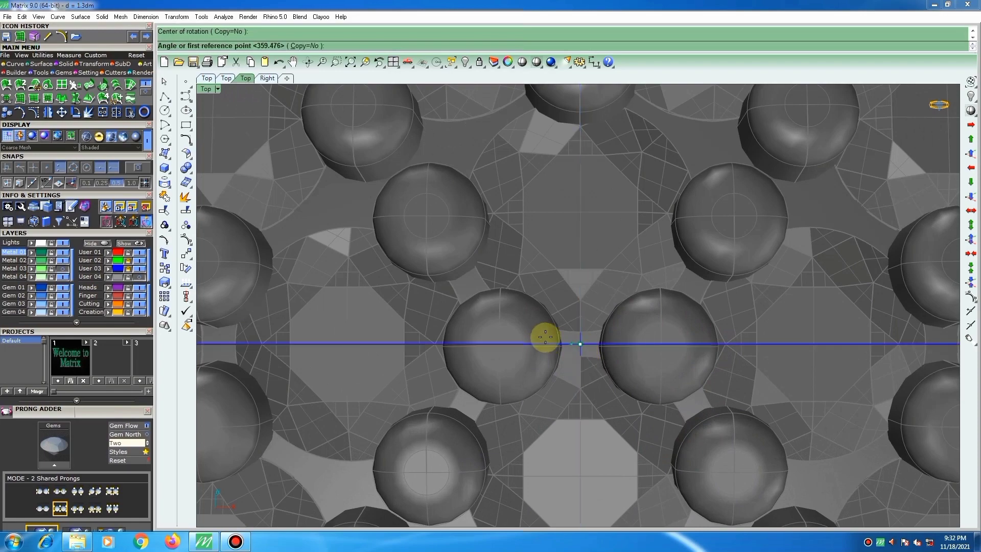
scroll(562, 332, down, 10)
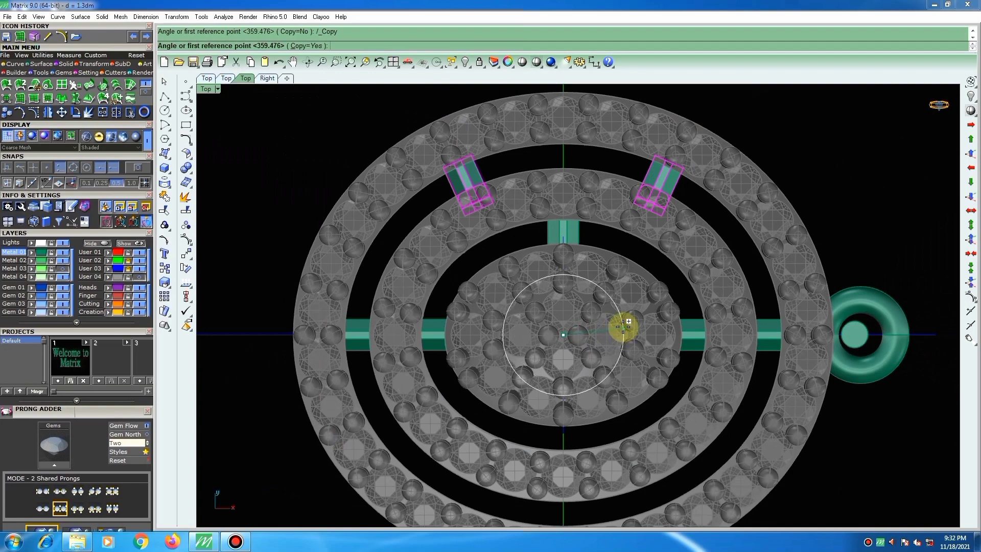
key(Escape)
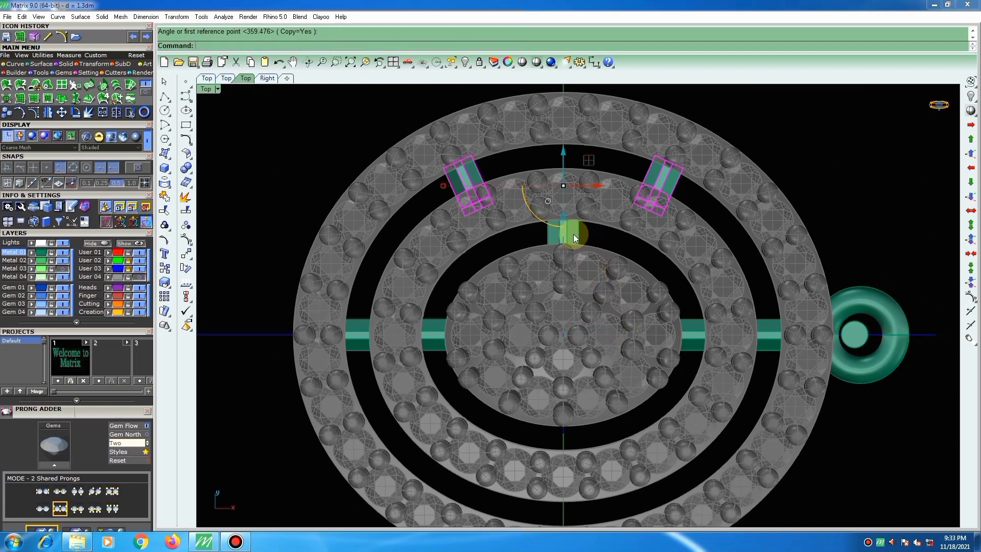
Add the upper inner connector to the selection and rotate all three connectors half a turn around the pendant's center, without copying.
shift+click(573, 234)
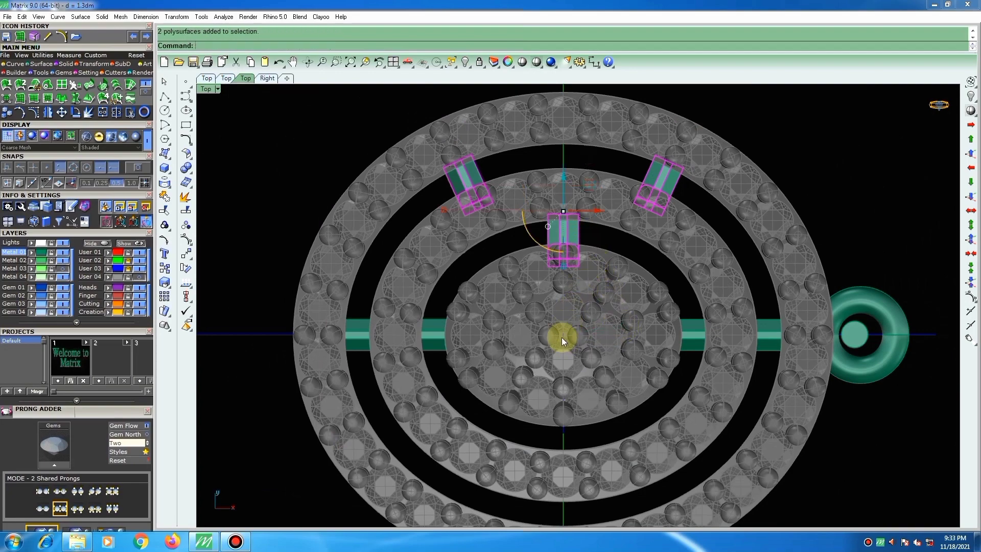
scroll(562, 337, up, 3)
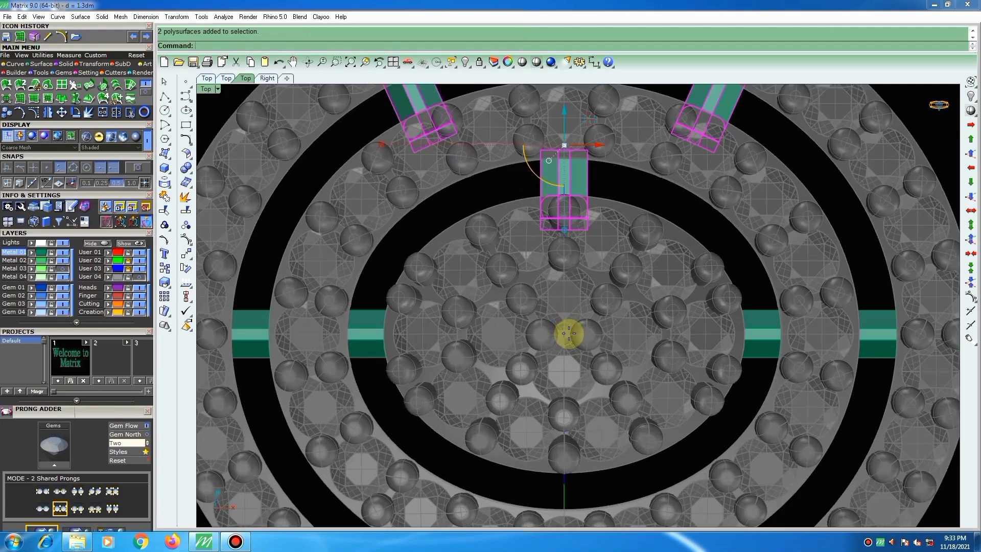
key(Return)
scroll(564, 334, up, 5)
scroll(564, 334, up, 4)
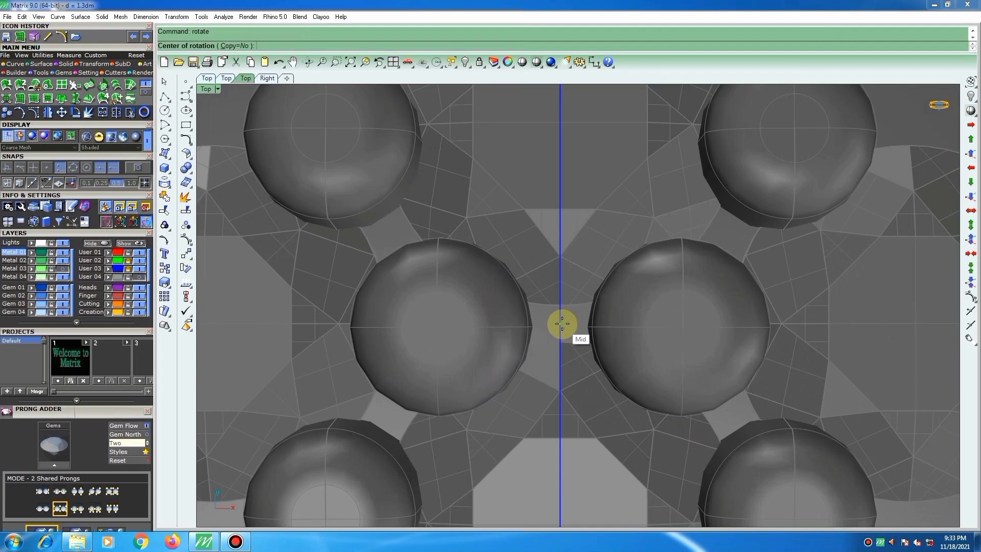
click(562, 323)
scroll(562, 323, down, 8)
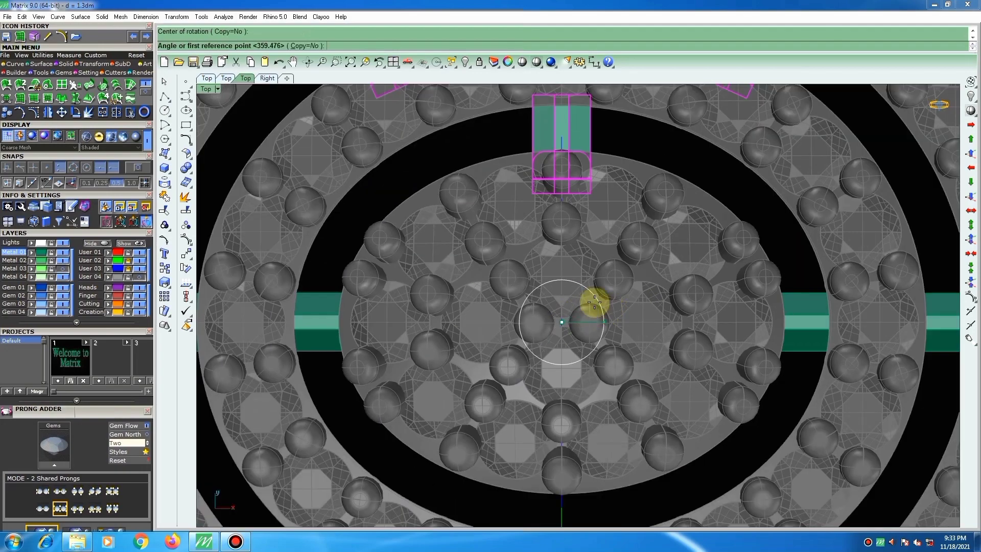
click(574, 282)
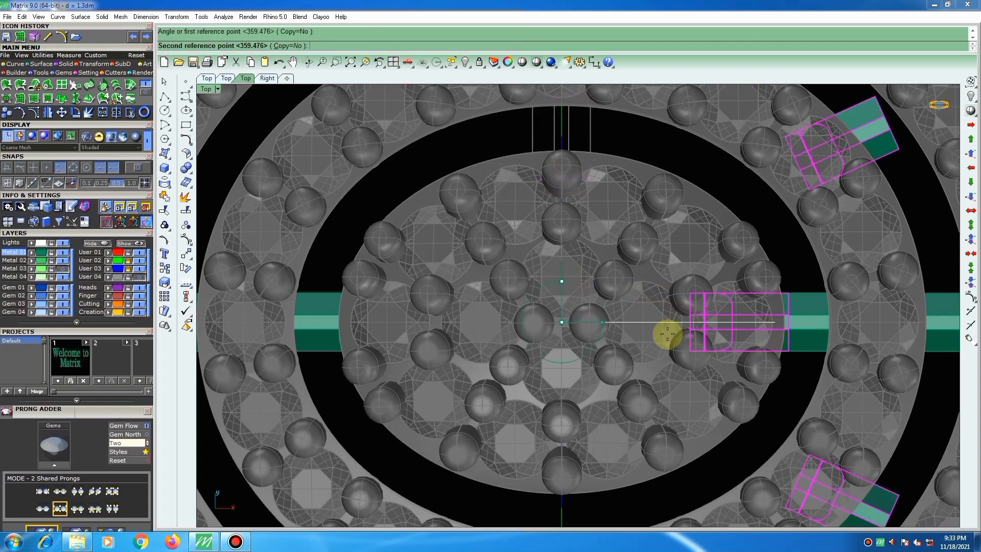
scroll(654, 314, down, 2)
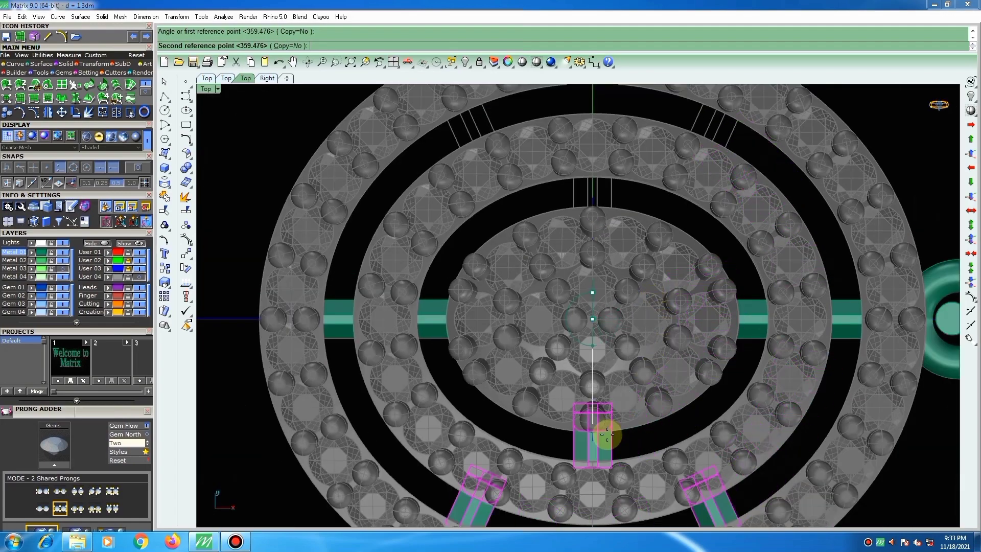
click(607, 434)
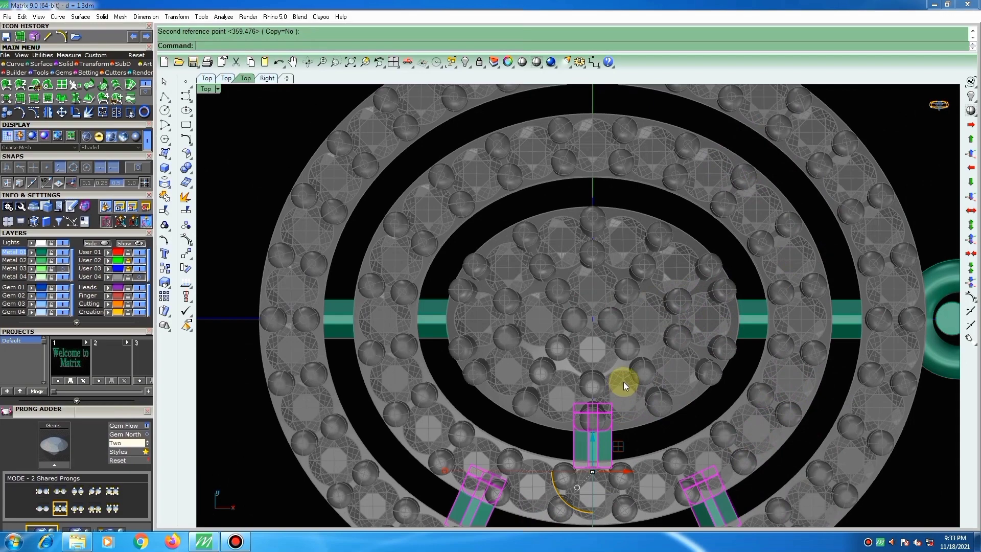
Mirror the three lower connectors across the horizontal axis through the pendant's center, keeping the originals, and clear the selection.
right_click(619, 367)
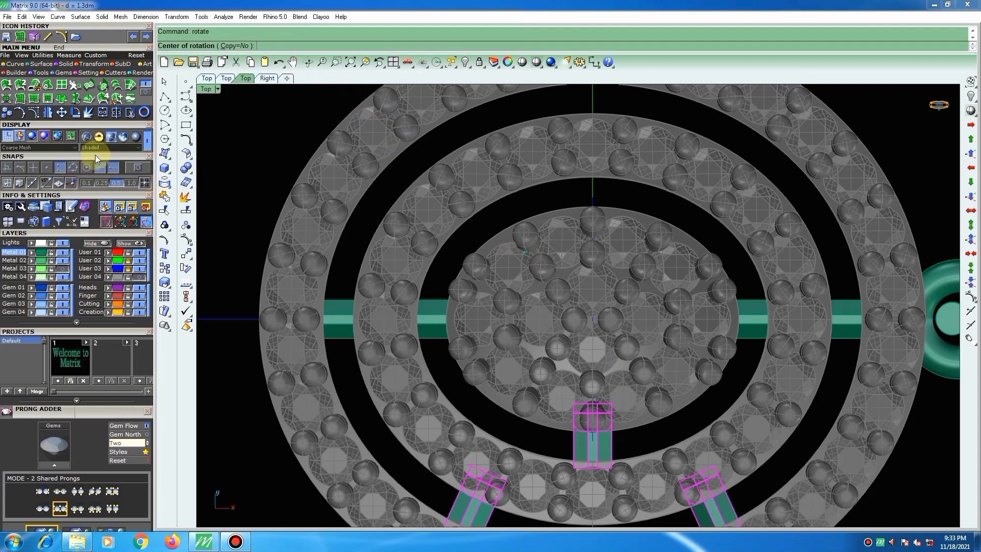
click(48, 111)
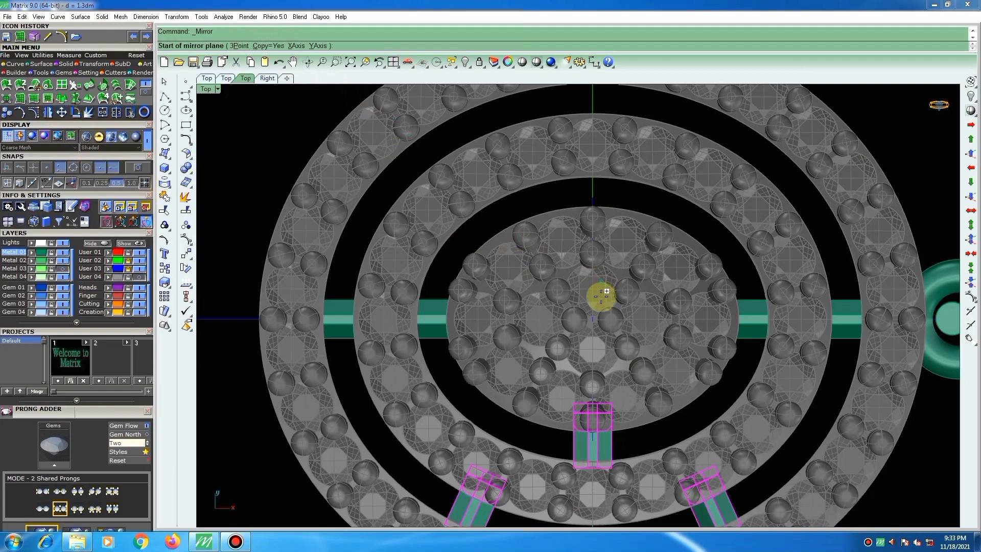
scroll(593, 320, up, 5)
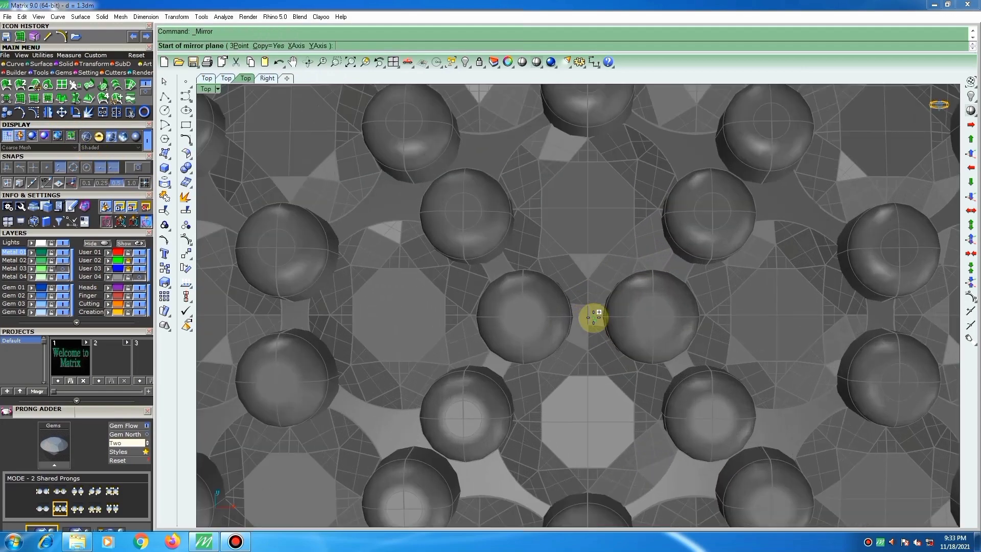
click(590, 314)
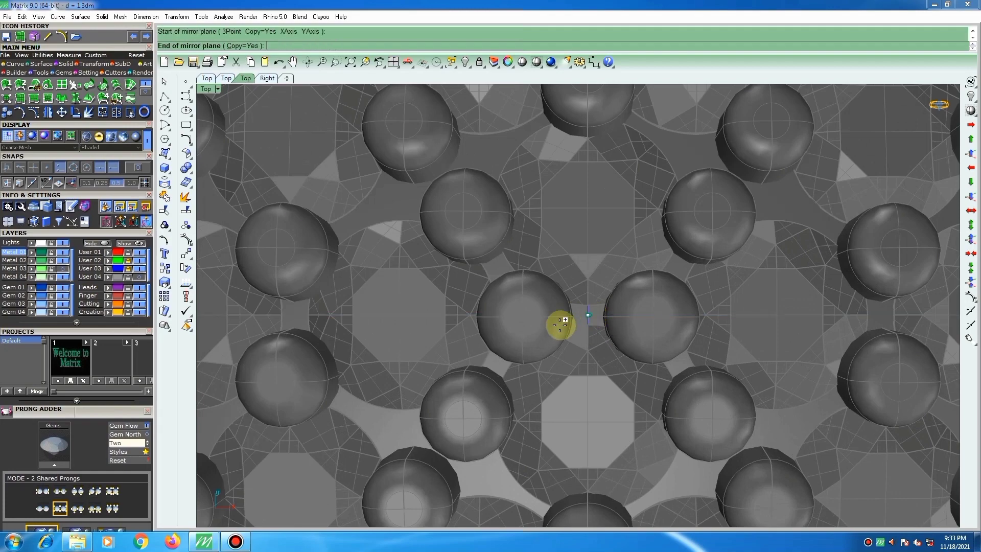
scroll(589, 314, down, 5)
scroll(612, 314, down, 3)
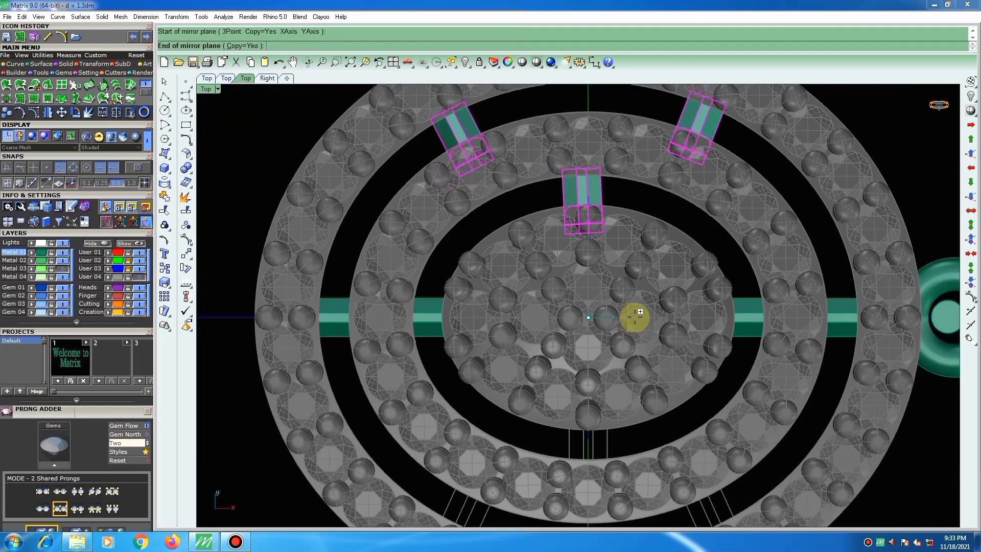
click(680, 331)
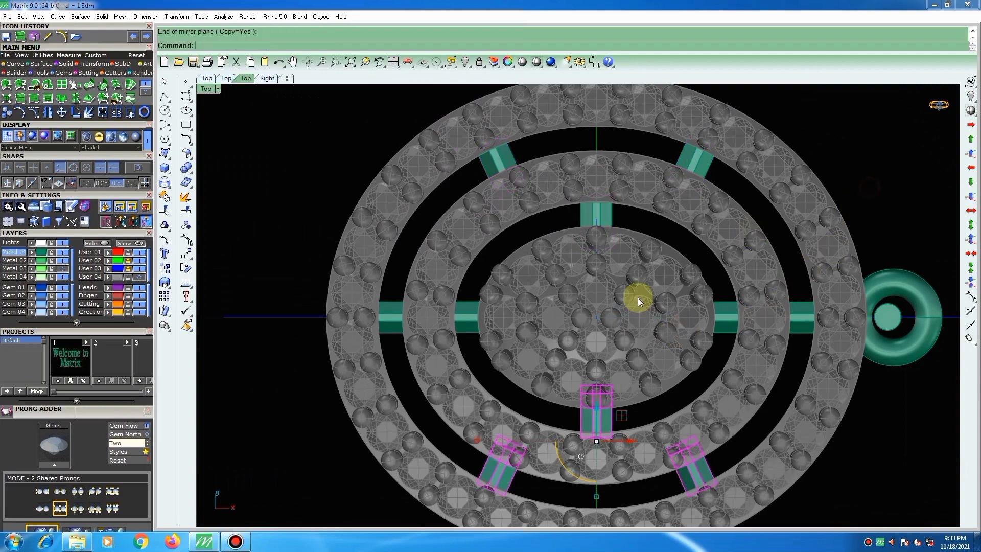
key(Escape)
Examine the pendant's rings and connectors from above, from the right side and at an oblique angle.
scroll(637, 298, down, 4)
scroll(659, 312, up, 4)
right_drag(689, 382, 547, 237)
key(ctrl+F3)
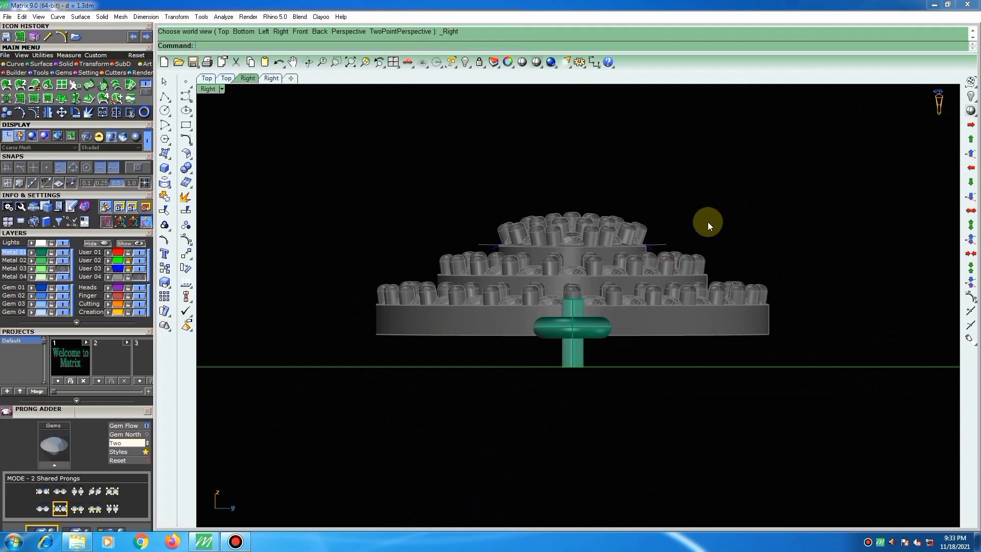
right_drag(677, 322, 764, 385)
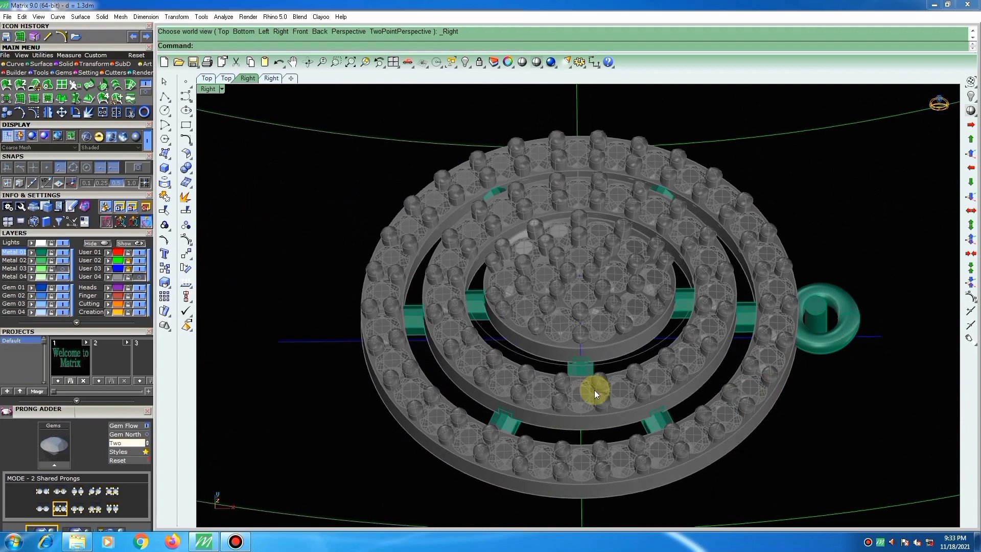
Group all the connector bars between the pendant's rings and unlock the locked rings, gems and prongs.
key(ctrl+F1)
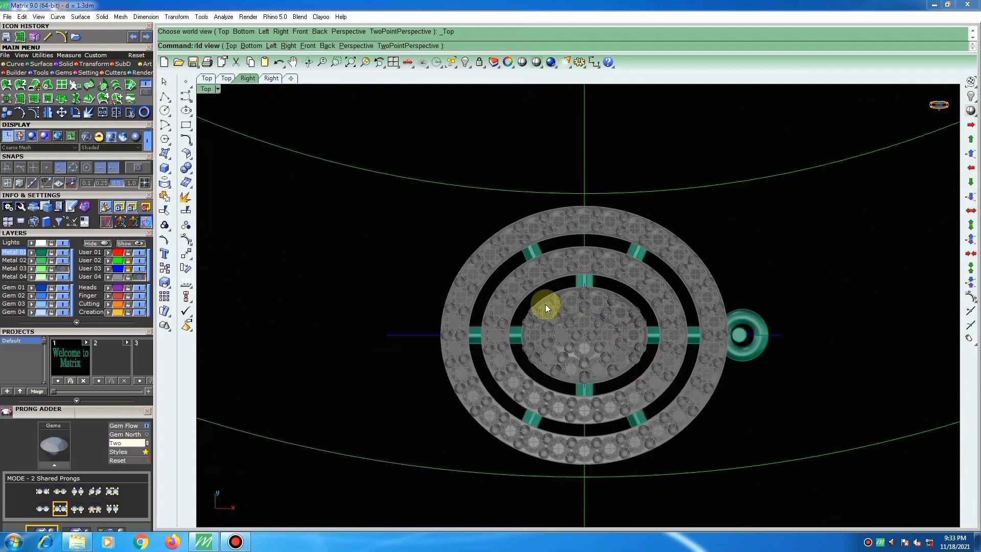
drag(556, 280, 724, 461)
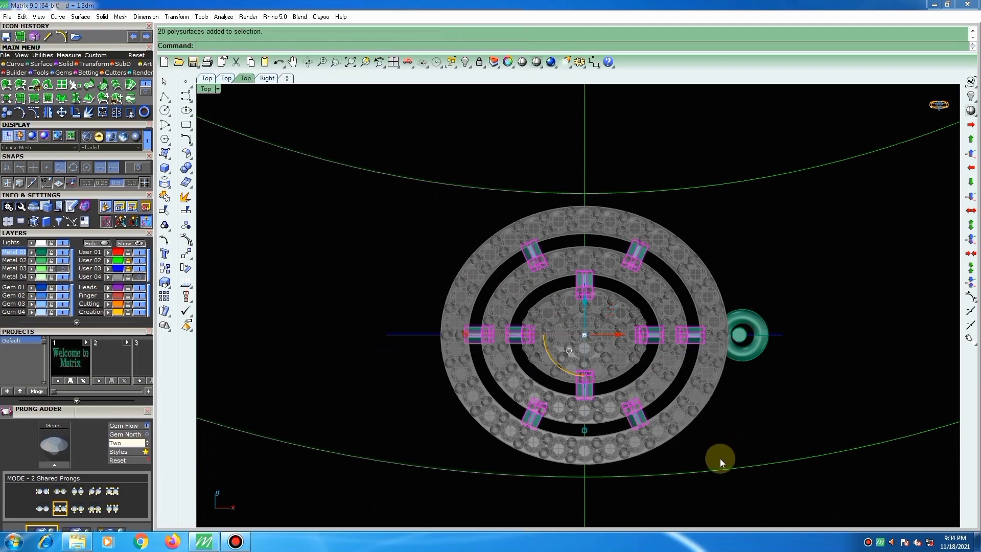
key(ctrl+g)
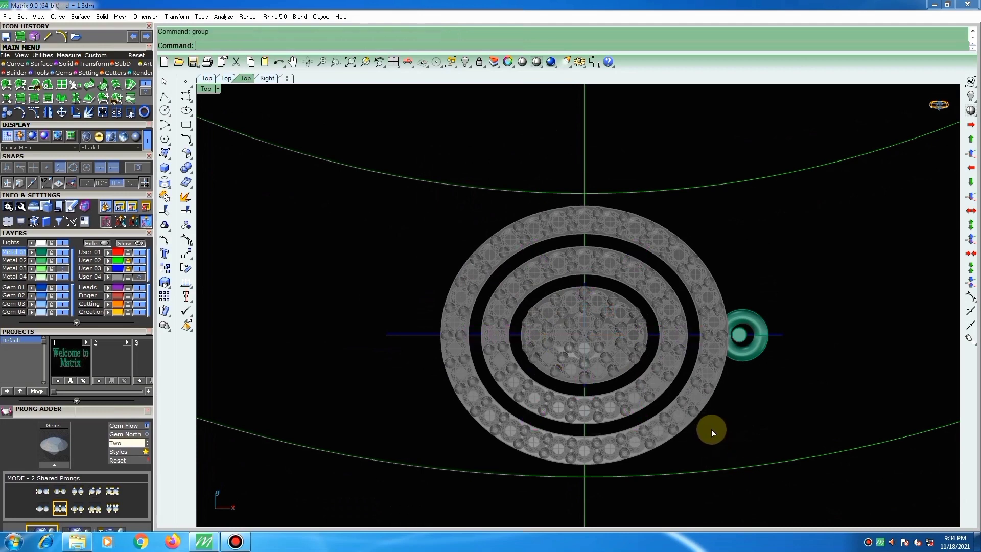
click(724, 428)
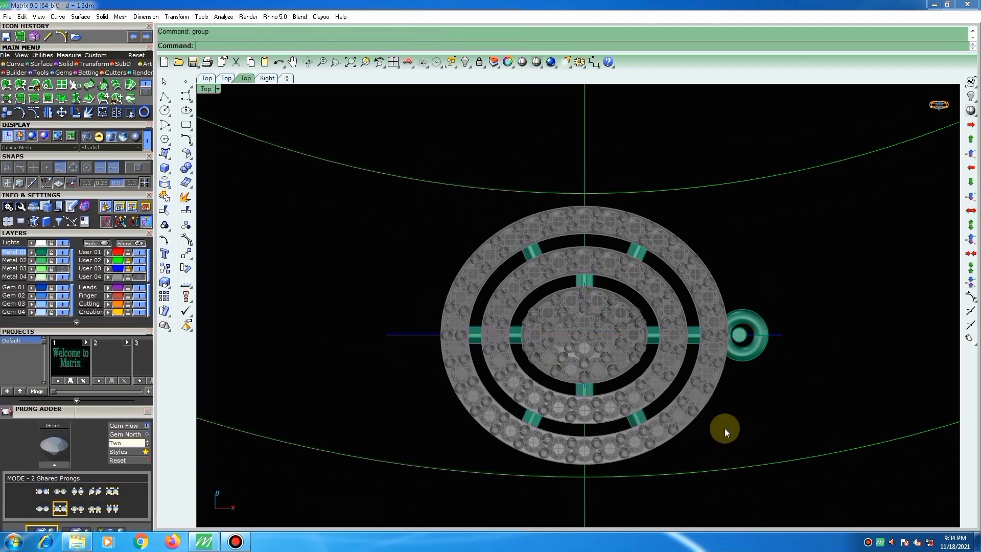
click(479, 62)
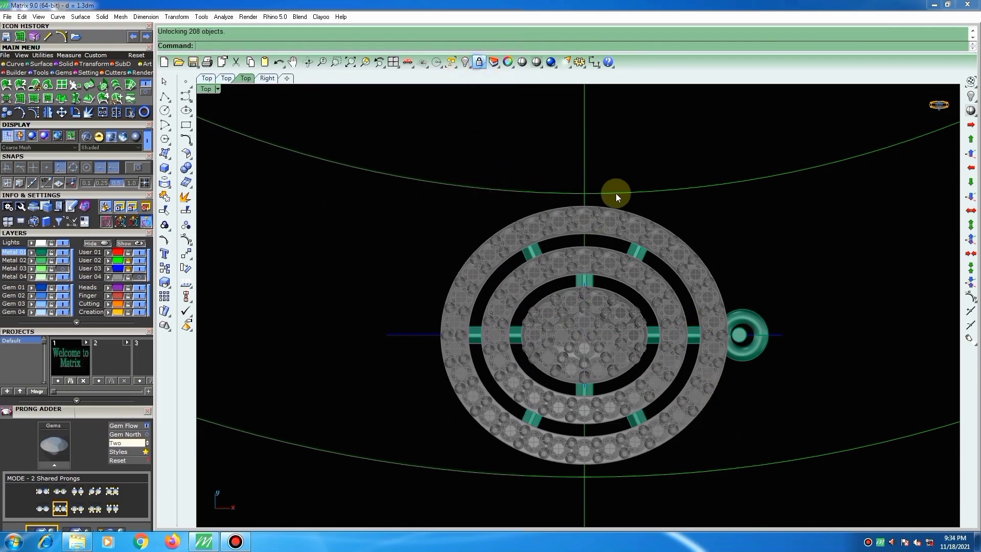
Measure the diameter of the small vertical cylinder inside the pendant's side loop and clear the selection.
click(743, 332)
scroll(744, 330, up, 5)
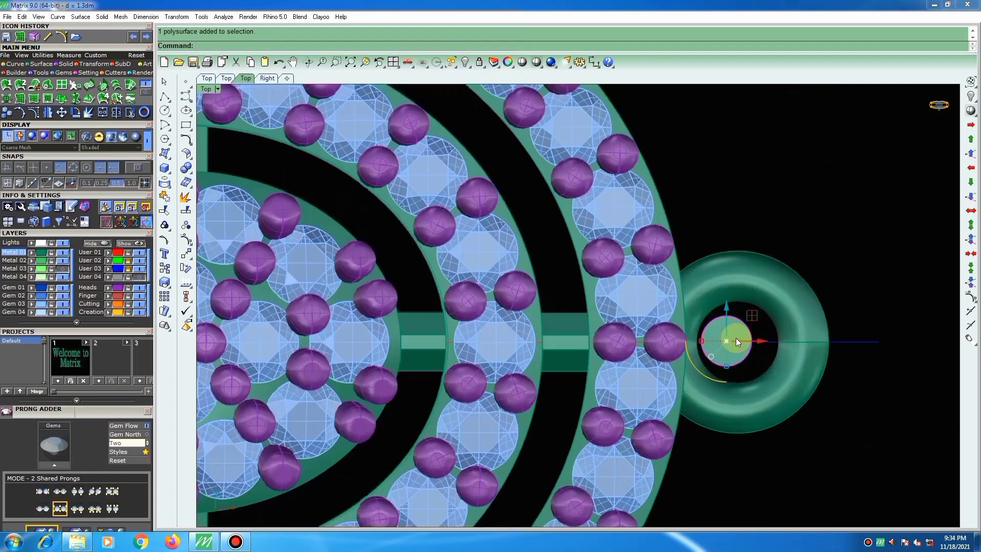
key(d)
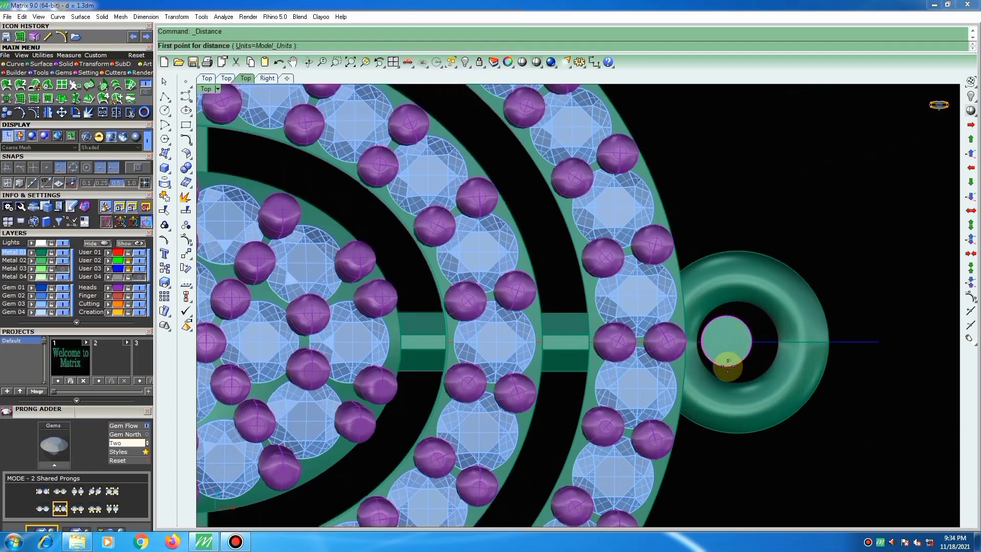
click(727, 365)
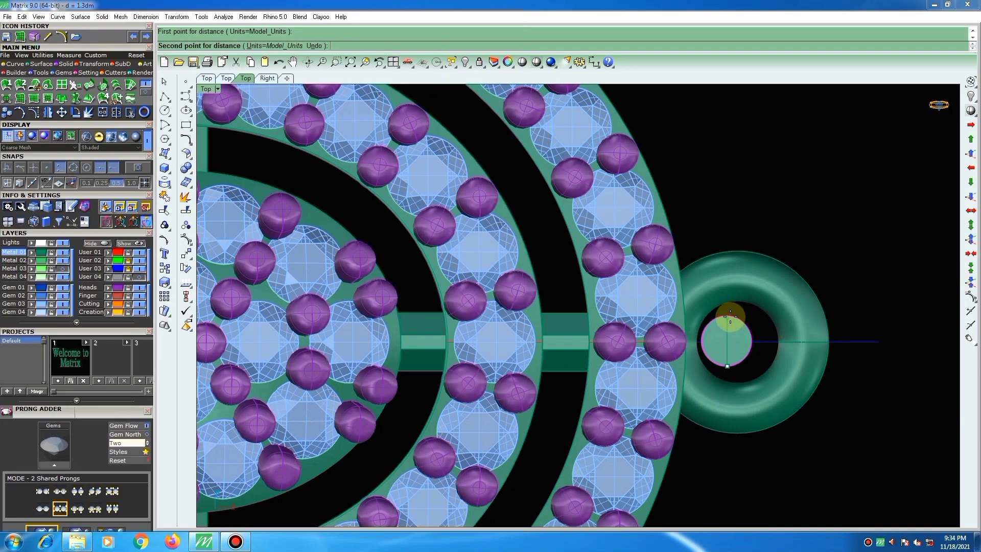
click(730, 316)
scroll(705, 299, down, 3)
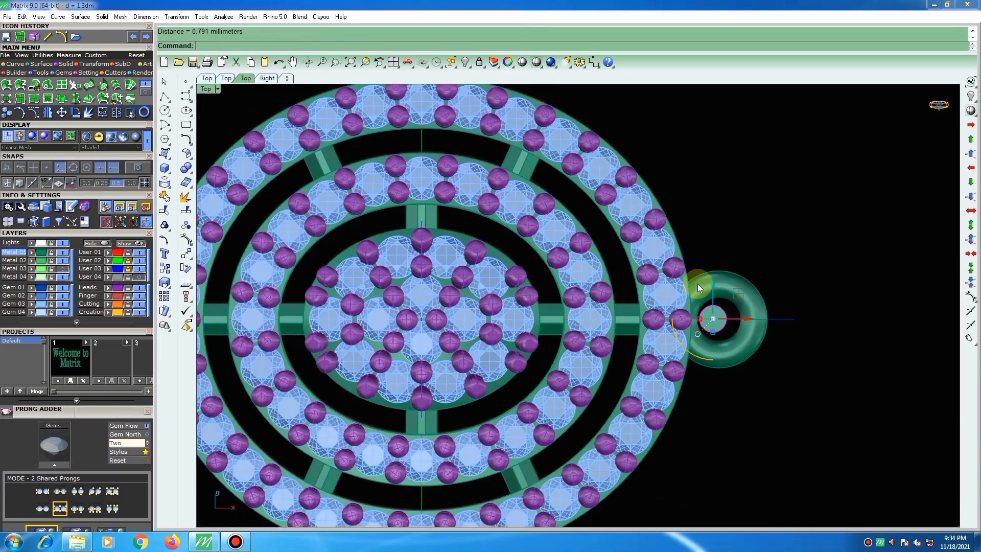
scroll(699, 282, down, 2)
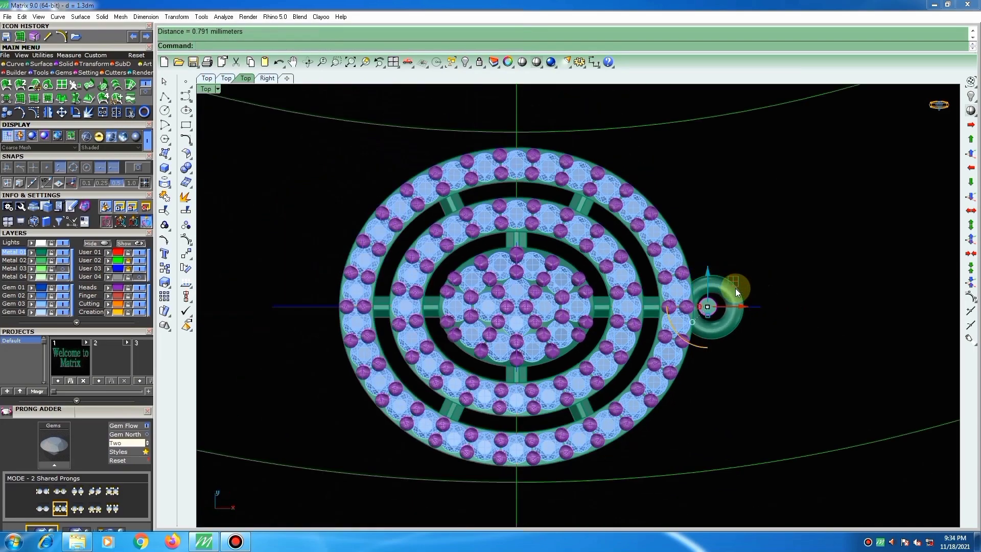
click(743, 266)
Duplicate the outer ring's lower outside edge as a curve and delete the stray construction line below the pendant.
scroll(662, 293, down, 1)
scroll(712, 269, down, 1)
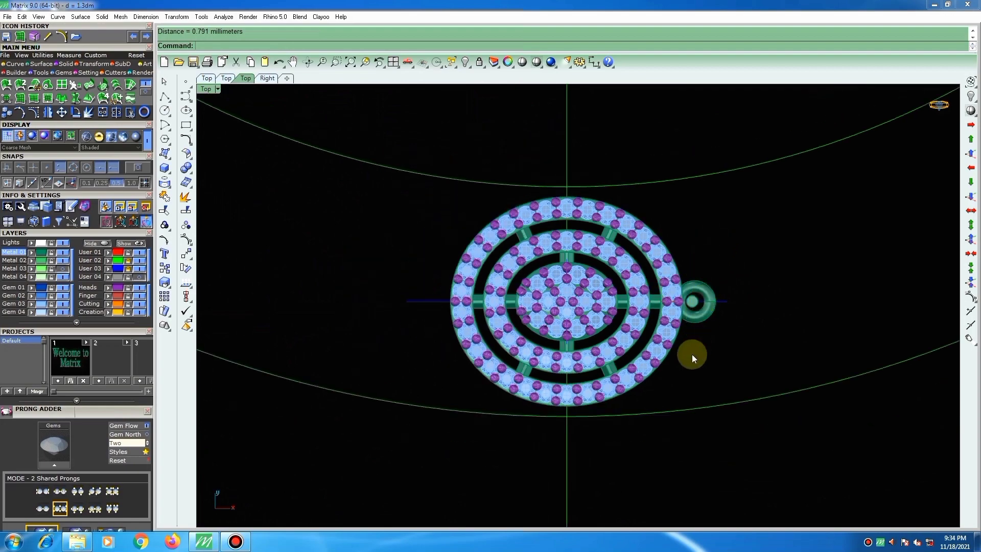
right_drag(679, 365, 748, 280)
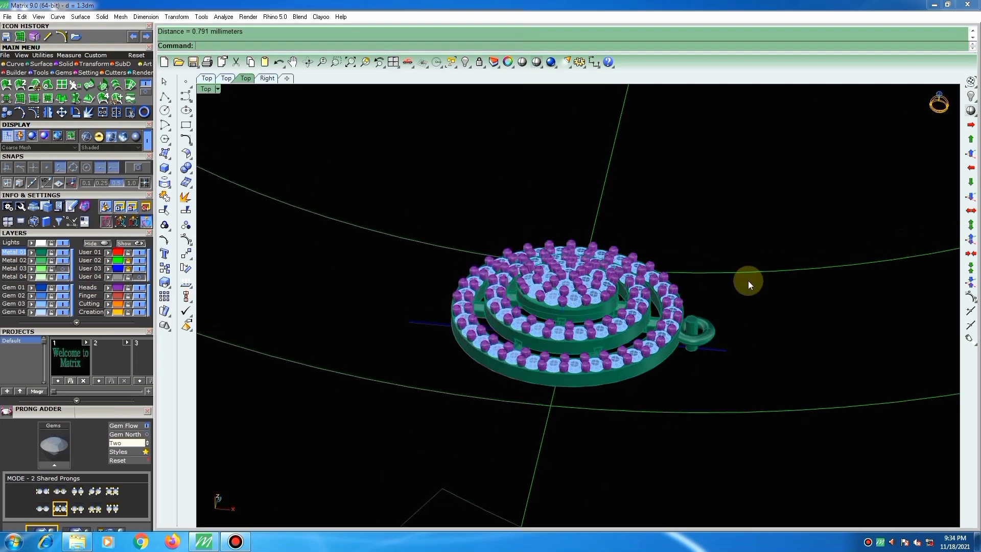
click(165, 182)
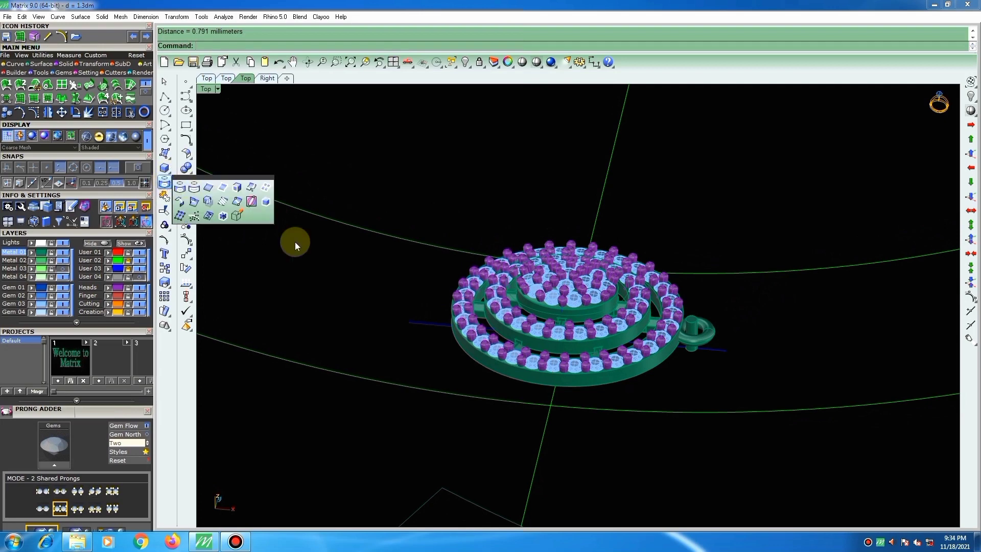
click(208, 187)
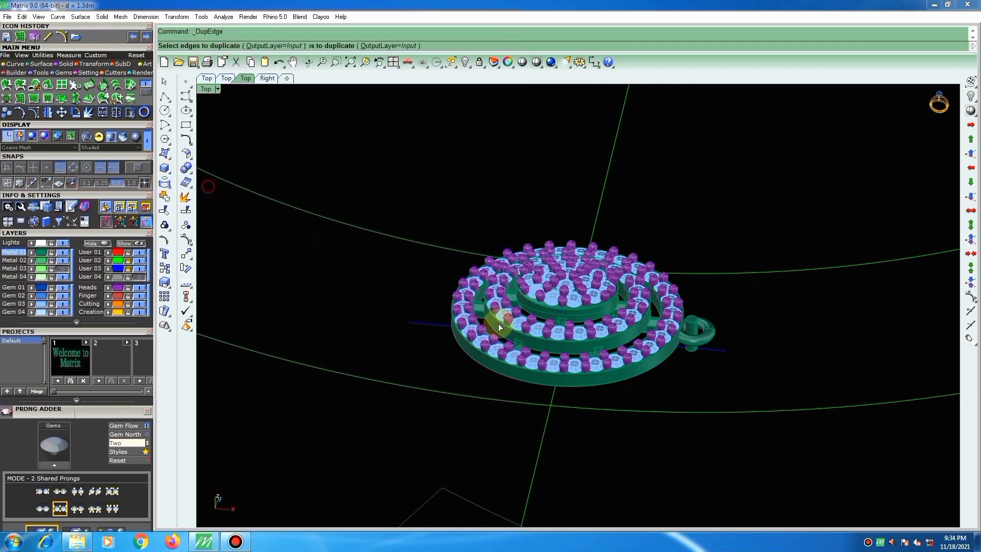
click(503, 374)
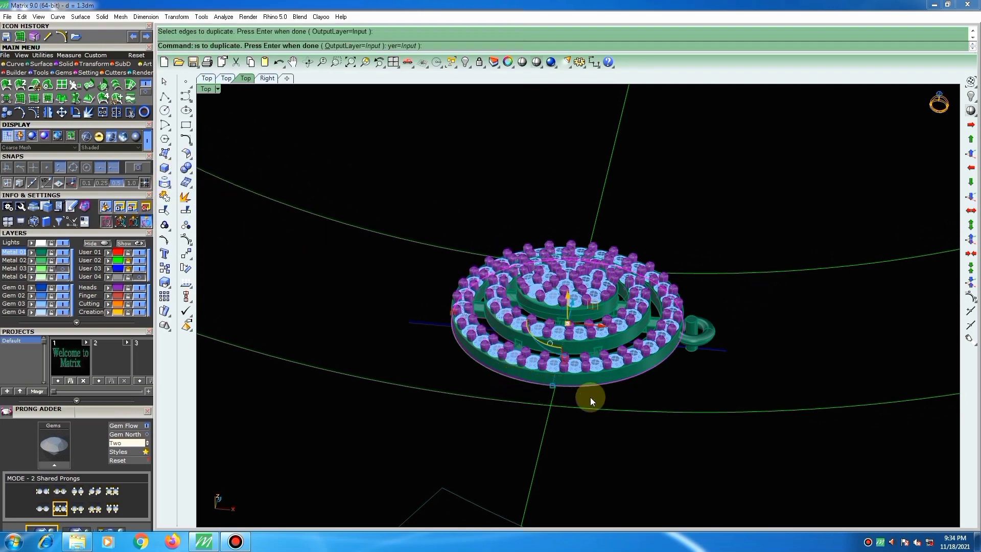
click(445, 491)
key(Delete)
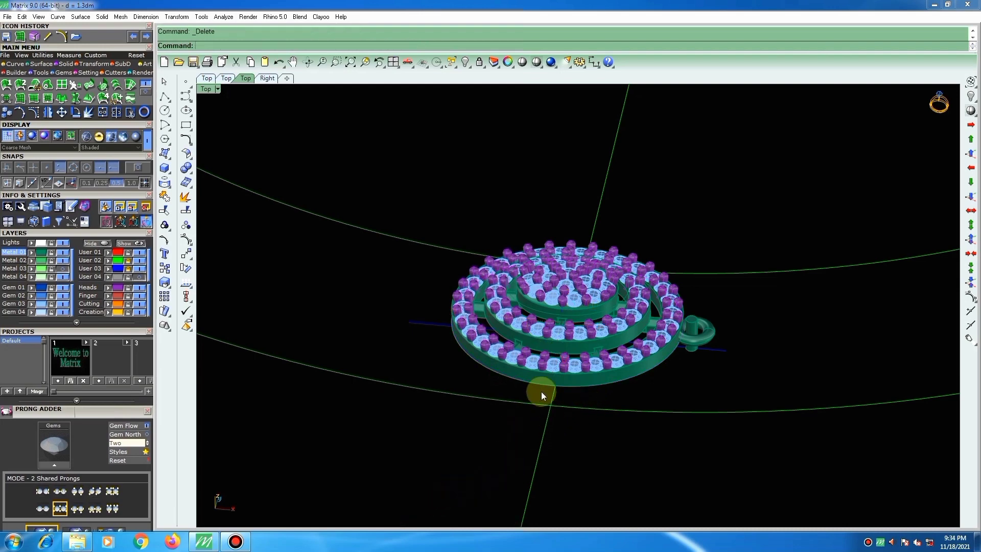
key(ctrl+a)
click(537, 386)
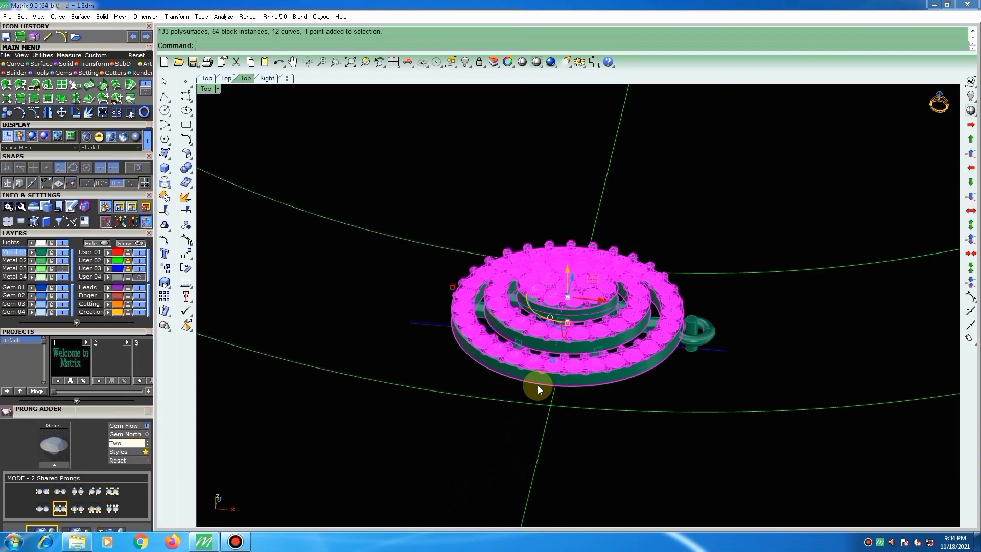
key(Escape)
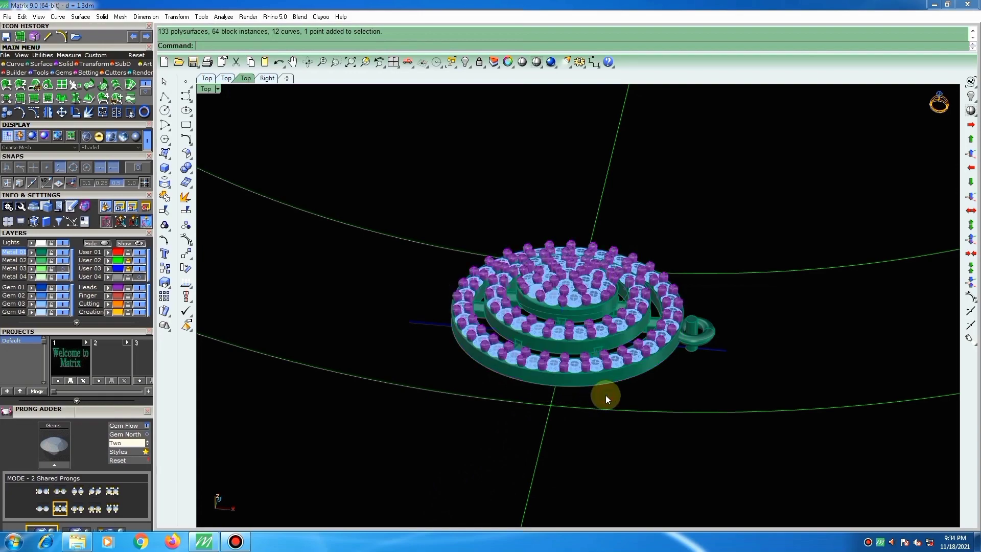
scroll(604, 391, up, 6)
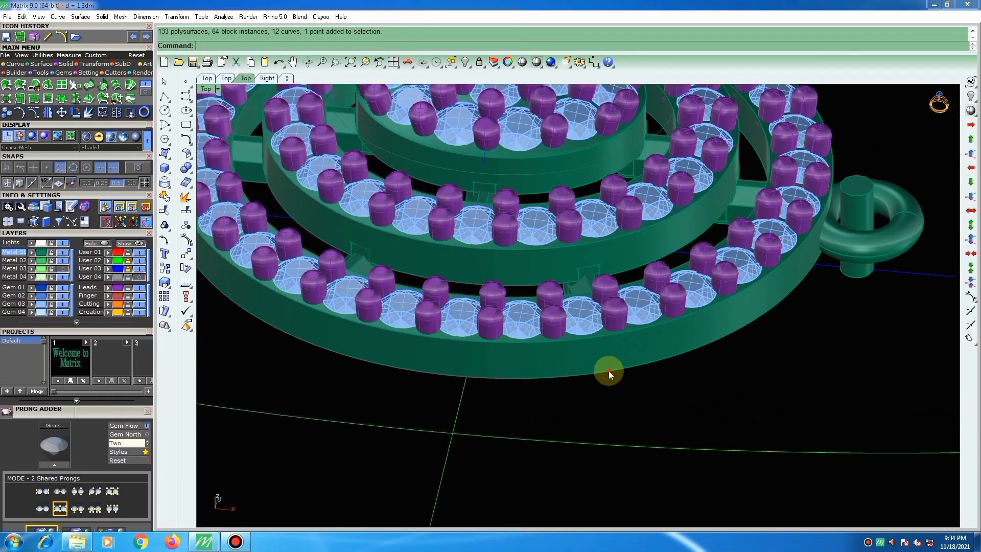
key(ctrl+a)
key(ctrl+a)
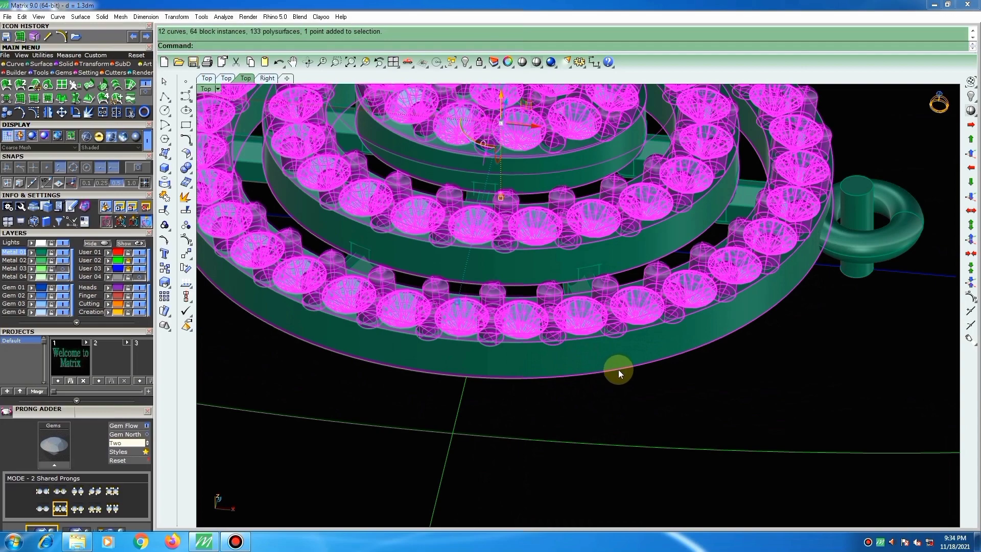
scroll(618, 370, up, 6)
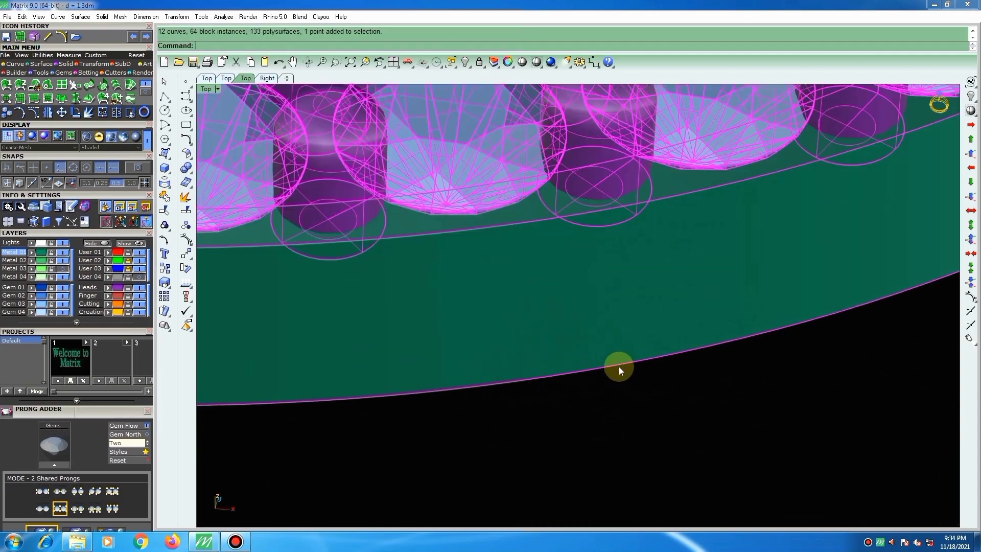
click(629, 384)
Remove the curve along the outer ring's lower outside edge from its group and delete it.
click(180, 243)
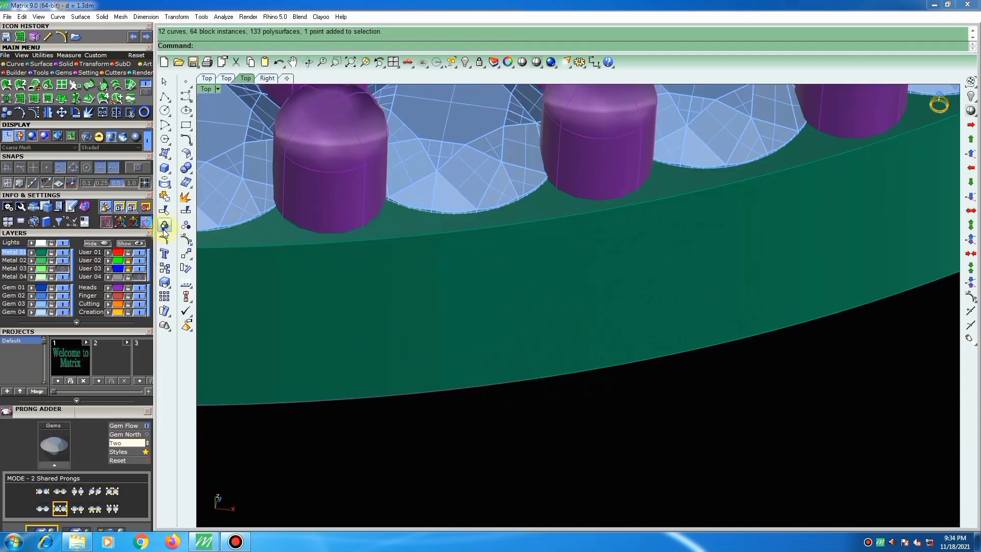
click(225, 231)
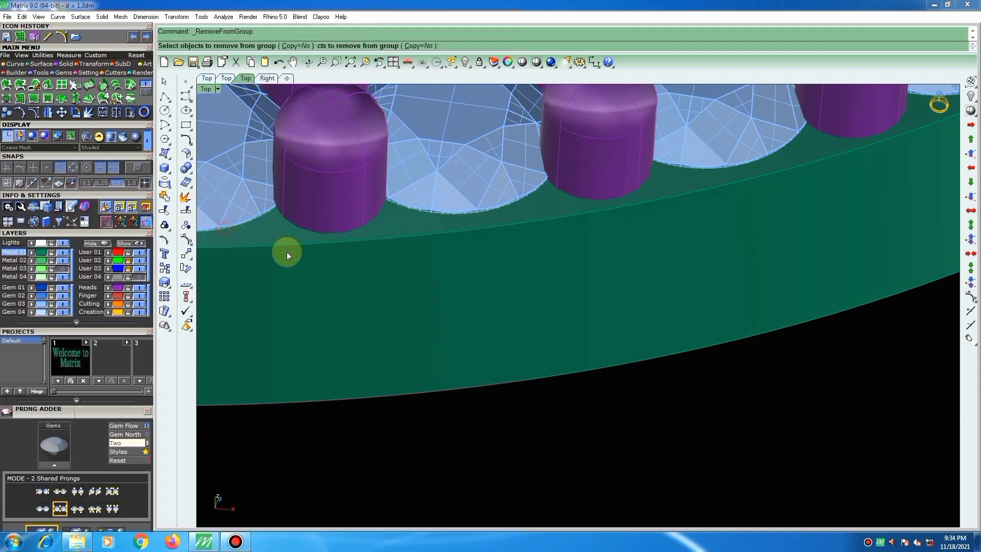
click(581, 372)
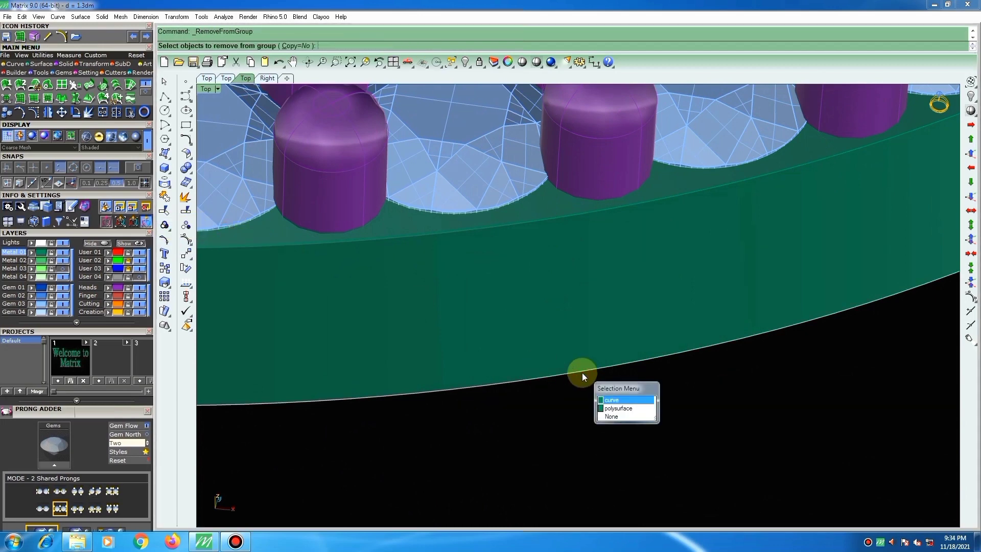
click(581, 372)
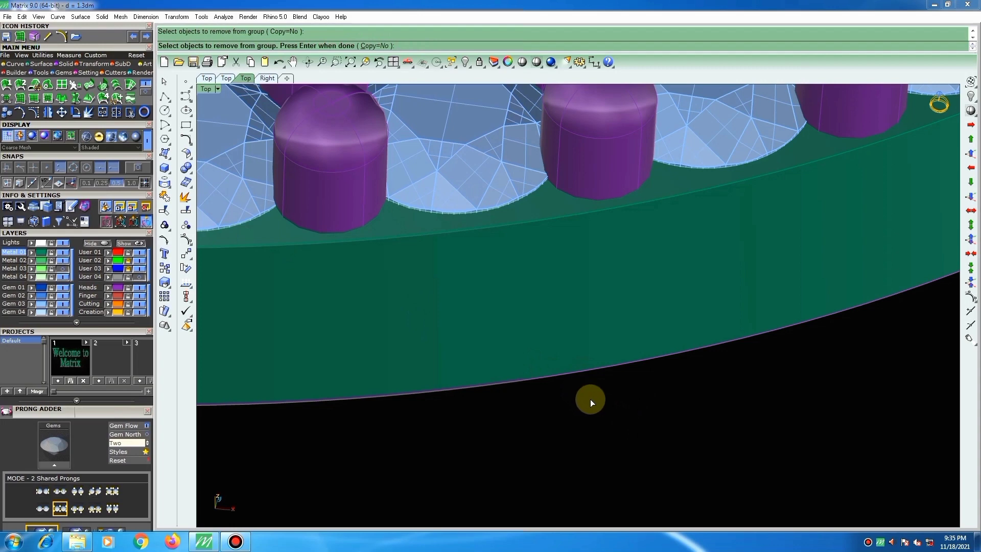
right_click(590, 399)
key(Delete)
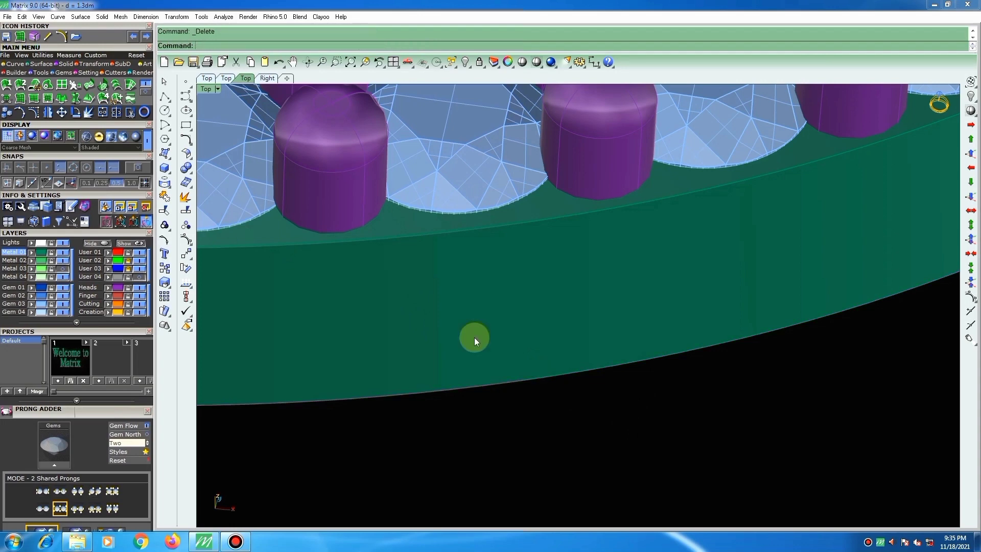
Duplicate the outer ring's lower outside edge as a curve with the output layer set to Current.
click(165, 174)
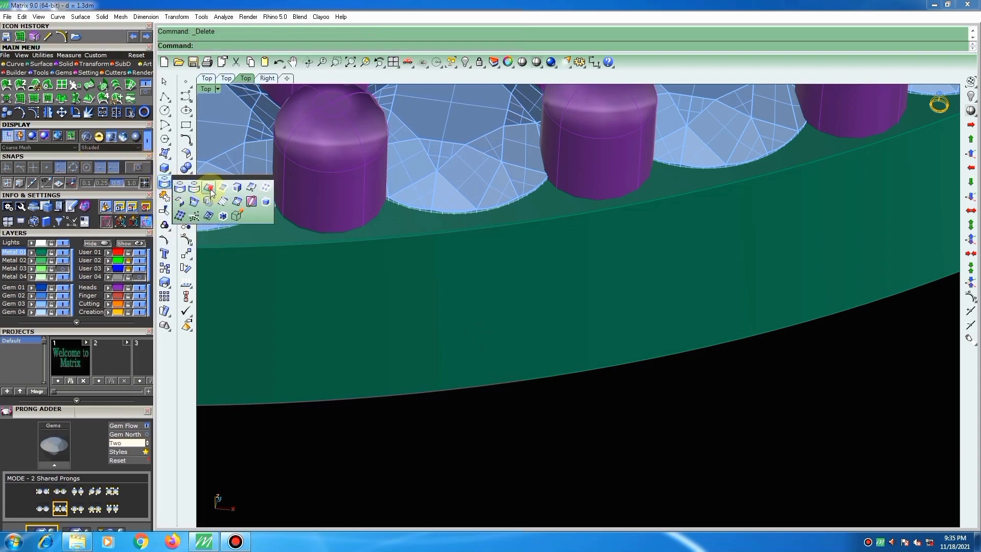
click(212, 192)
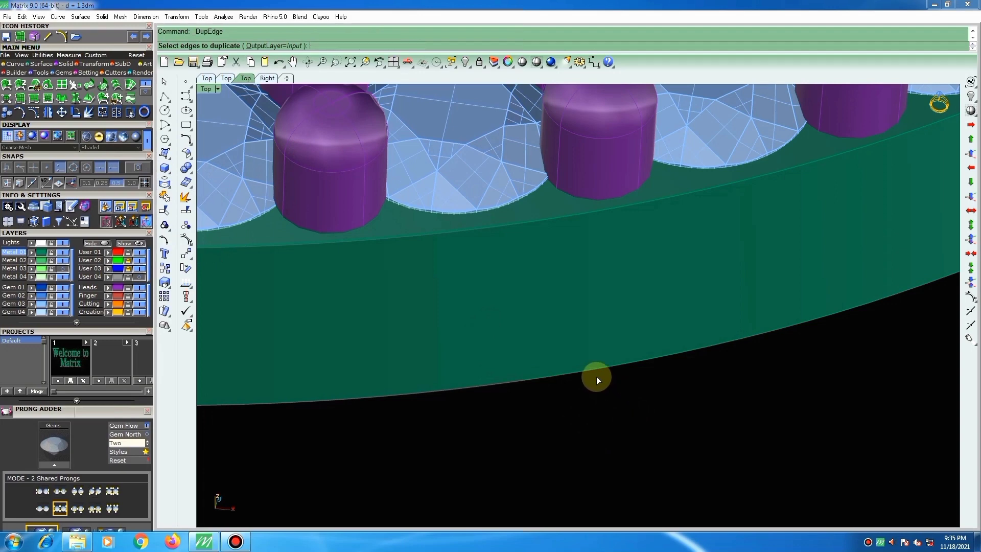
click(291, 46)
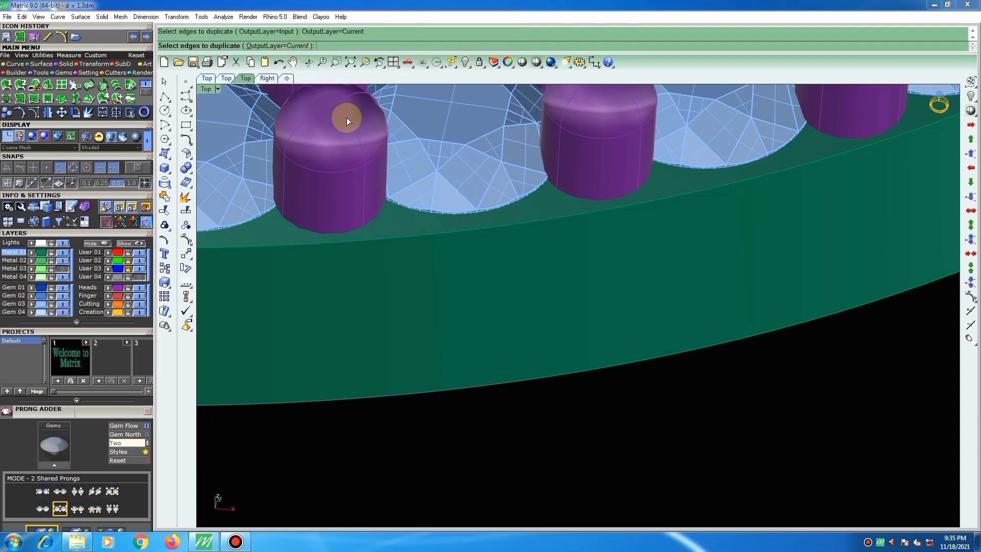
click(528, 378)
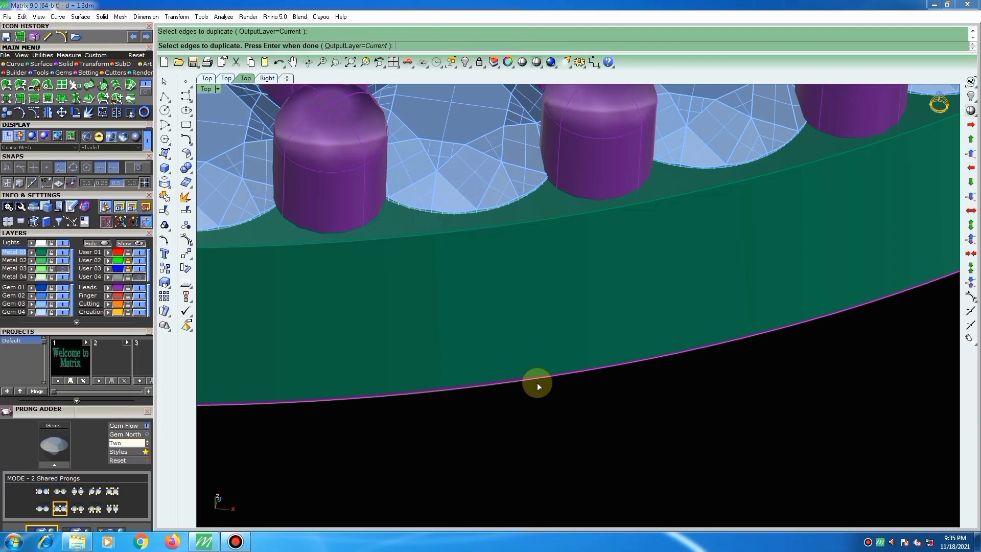
right_click(555, 395)
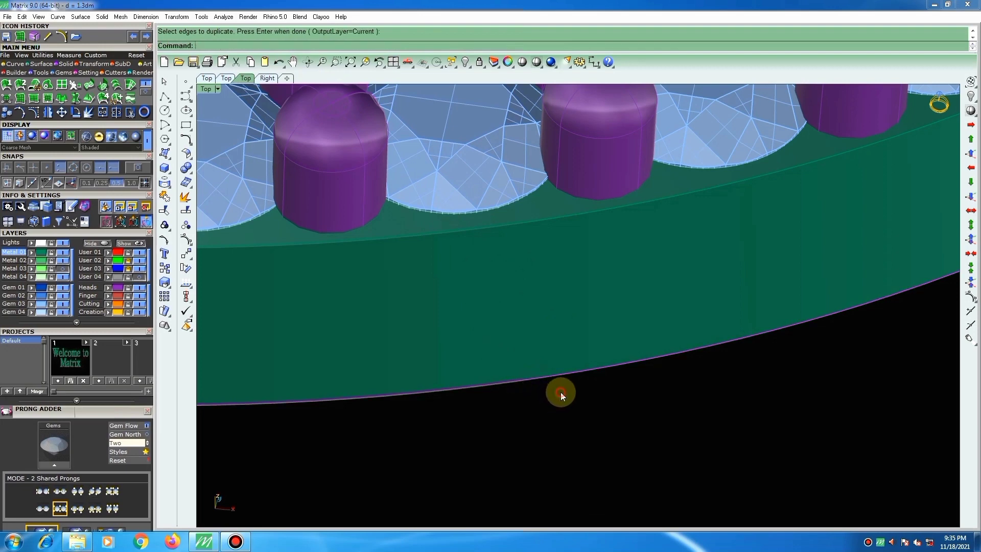
Move the duplicated outer ring edge curve straight down by 0.9 in the Right view.
click(568, 376)
scroll(545, 378, down, 4)
scroll(536, 377, down, 3)
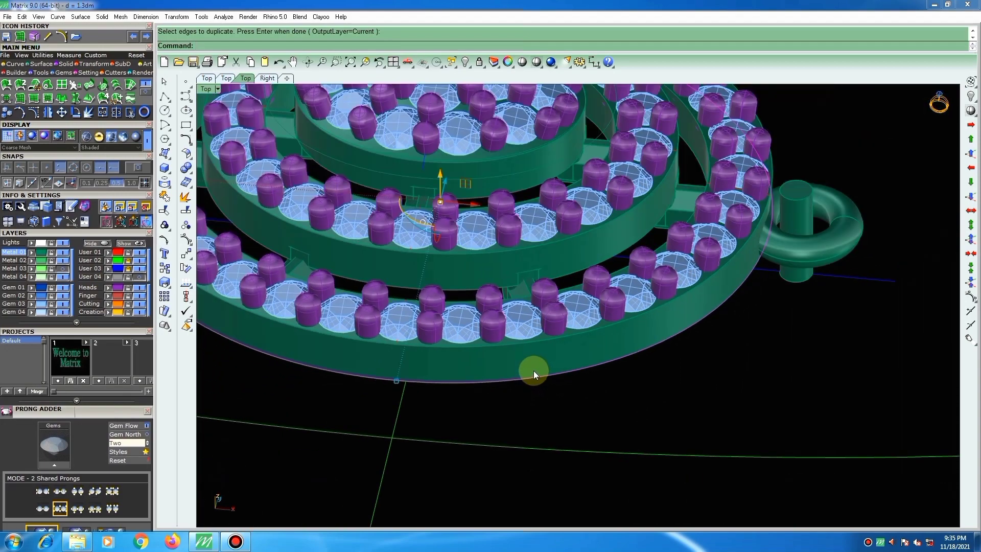
key(ctrl+F3)
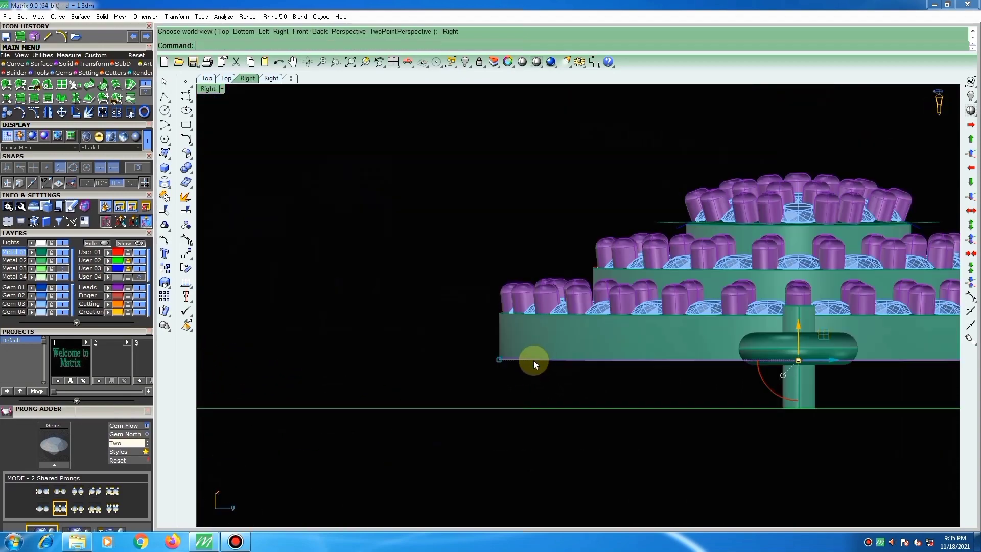
scroll(474, 329, down, 2)
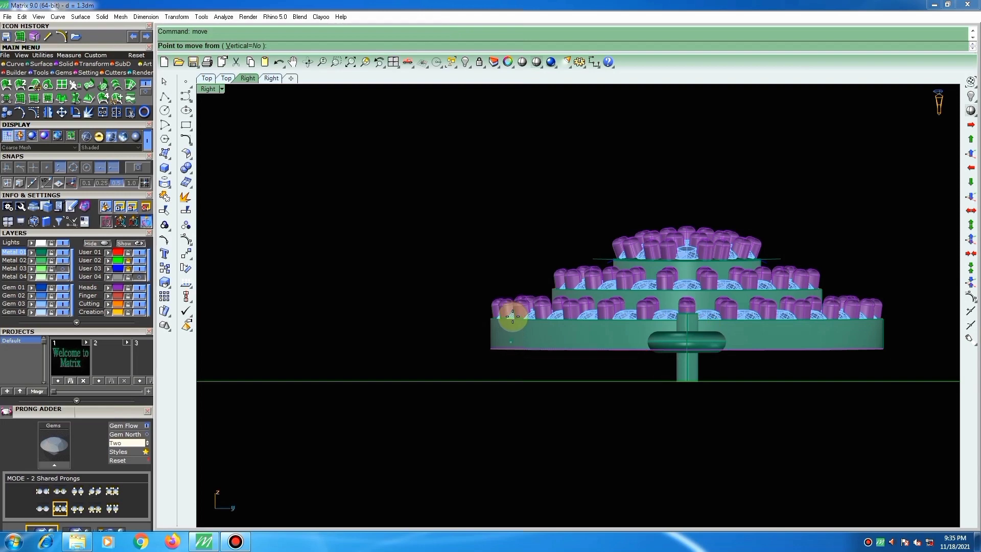
click(511, 328)
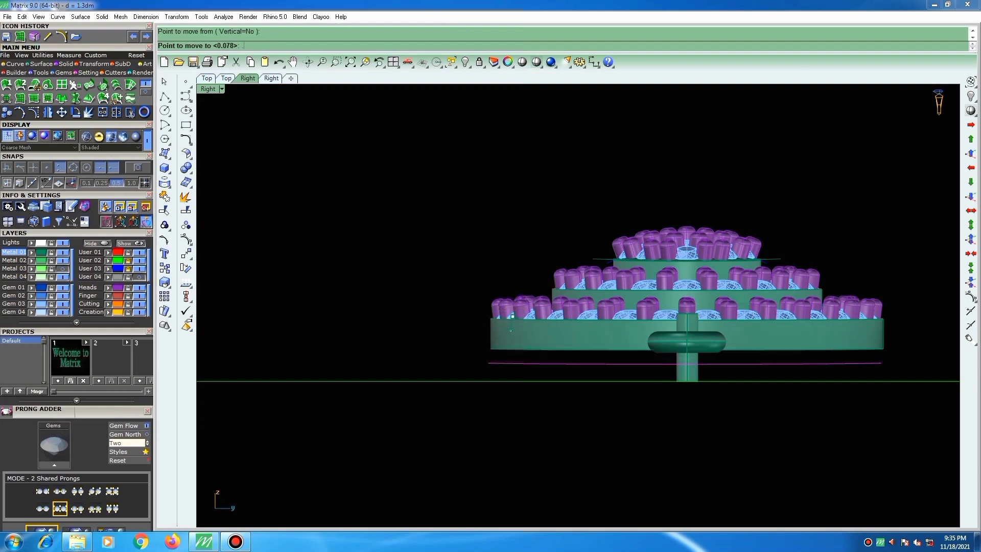
text(.9)
key(Return)
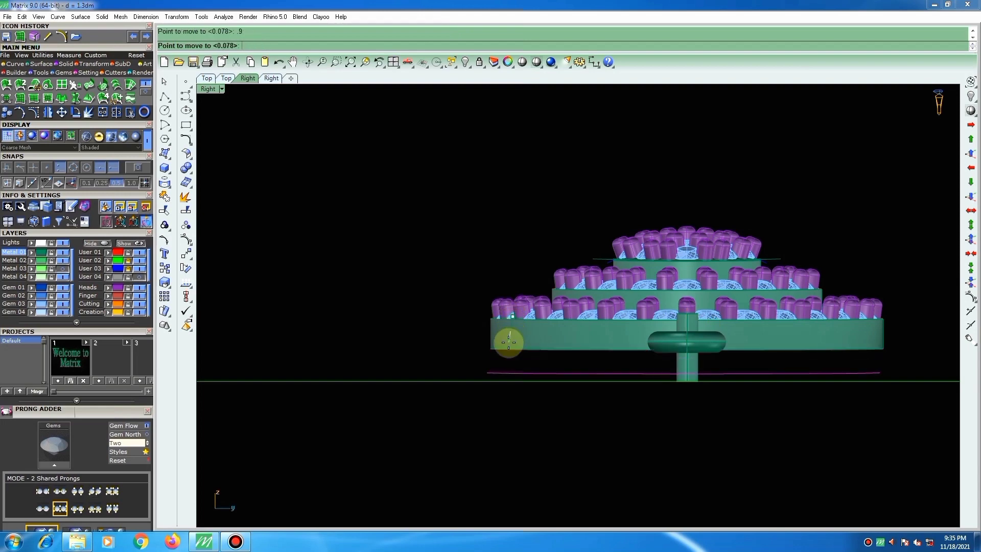
click(513, 394)
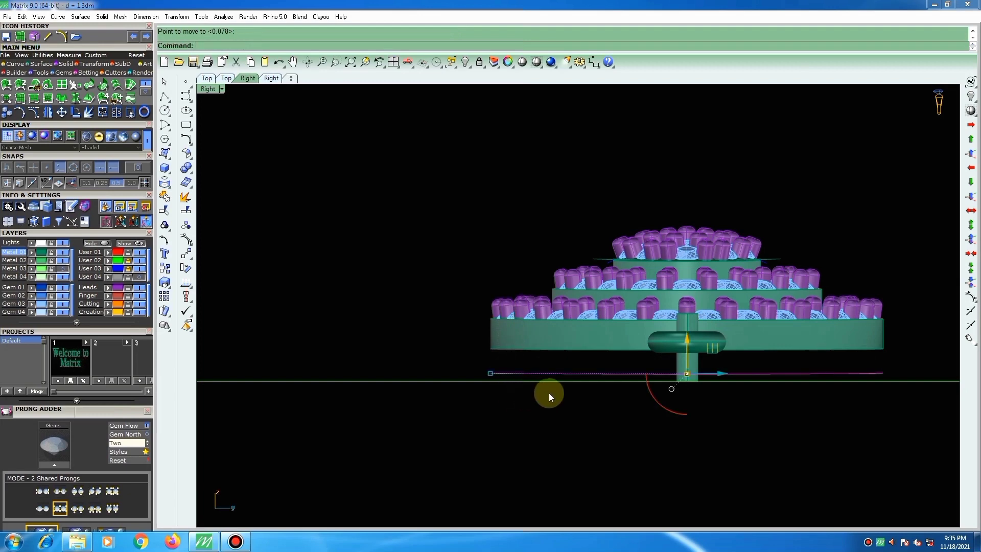
Move the lowered oval curve by 10 along the vertical axis of the Bottom view, out from the pendant's centre.
key(ctrl+F2)
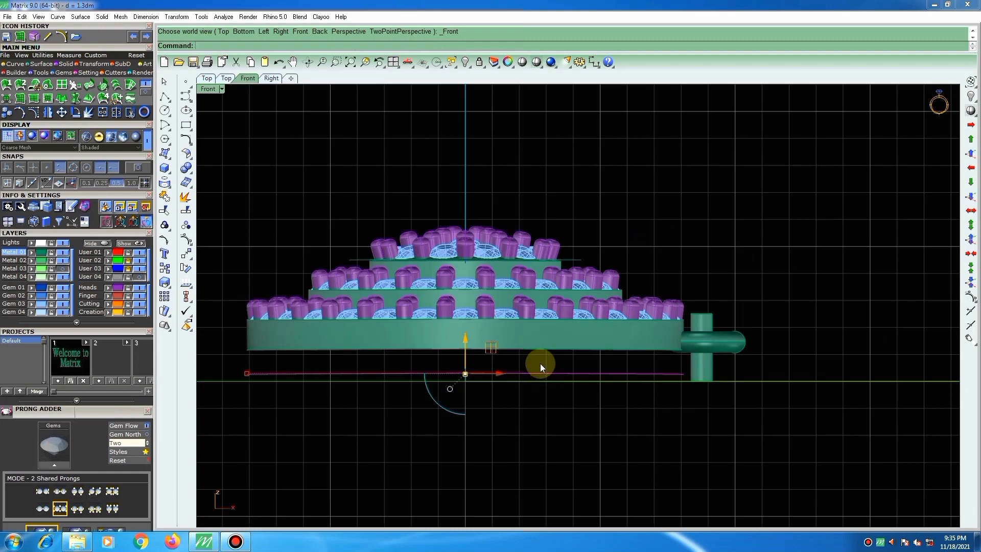
key(ctrl+F1)
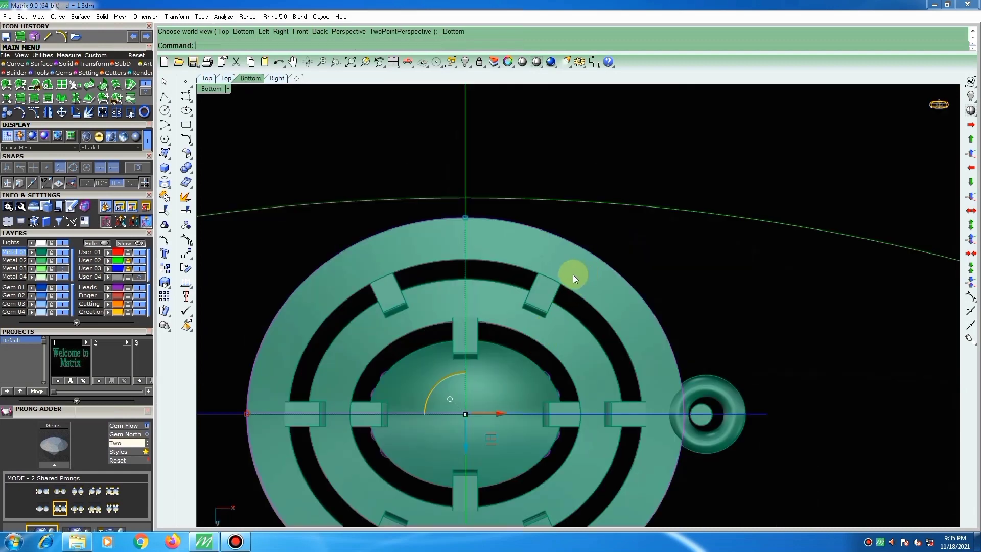
scroll(560, 278, down, 4)
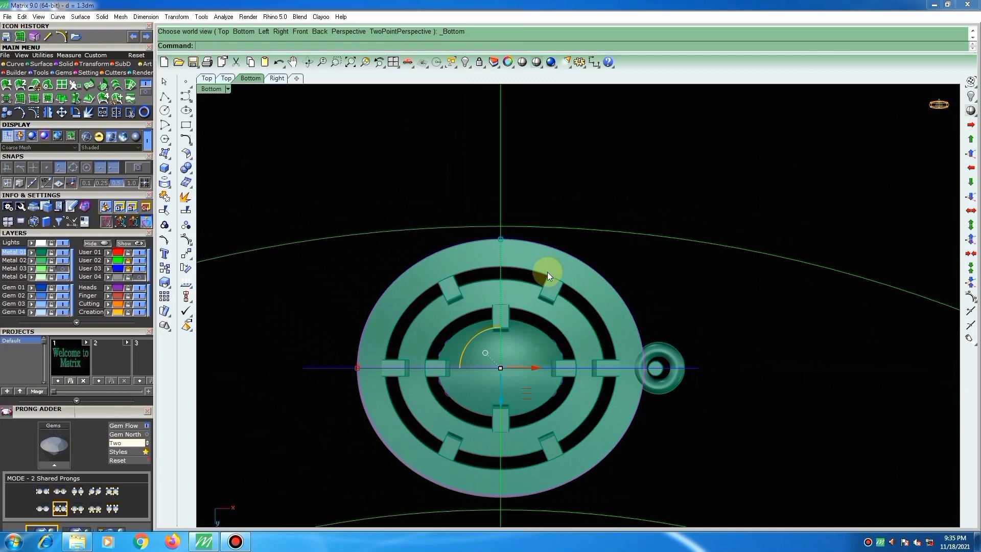
text(m)
key(Return)
click(546, 224)
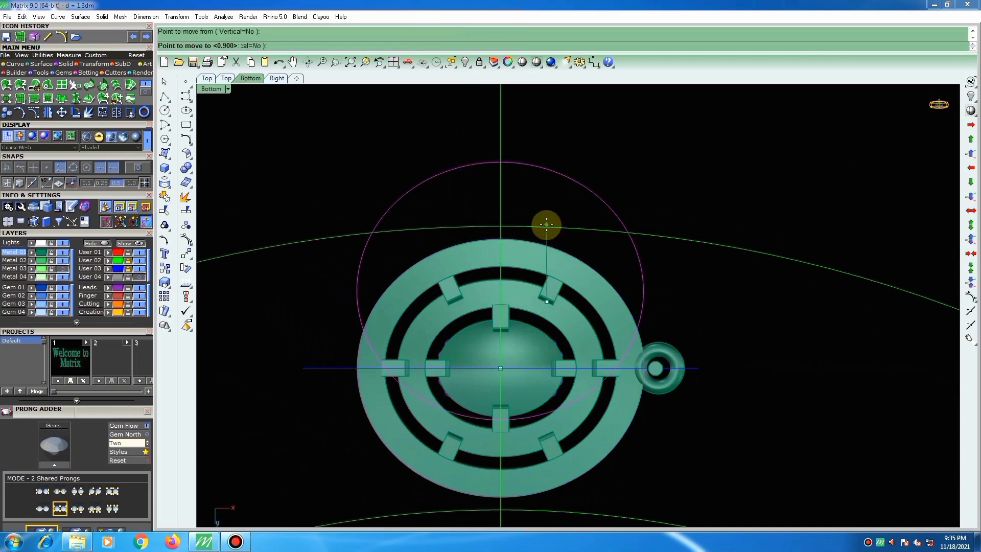
text(10)
key(Return)
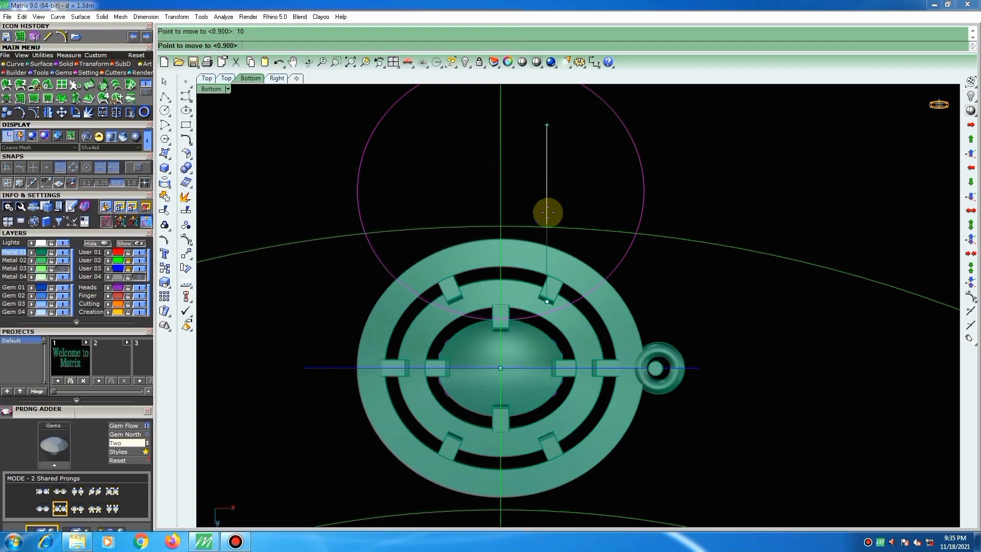
click(547, 211)
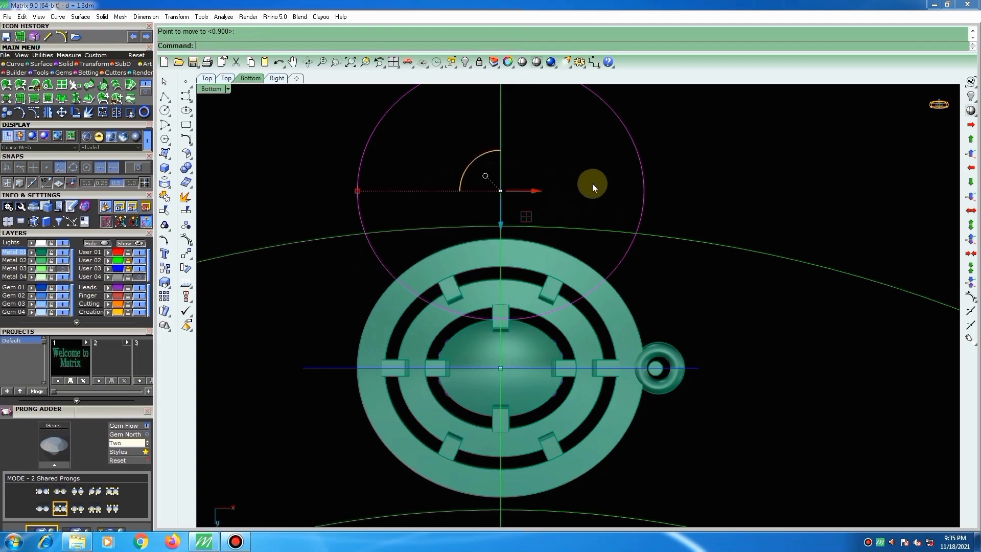
Rebuild the moved oval curve with a point count of 16 and degree 3, deleting the input.
right_drag(608, 278, 615, 319)
click(707, 219)
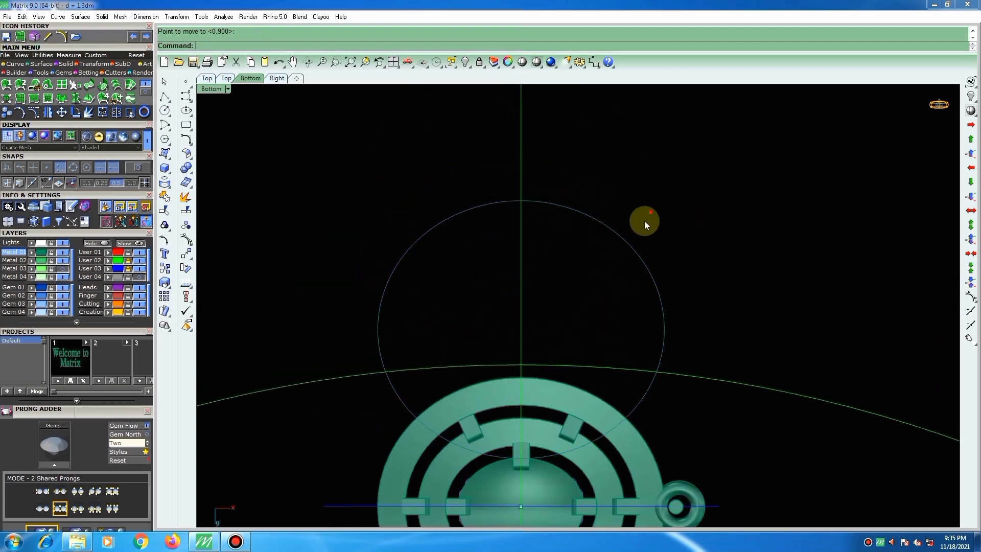
drag(653, 208, 613, 255)
text(r)
key(space)
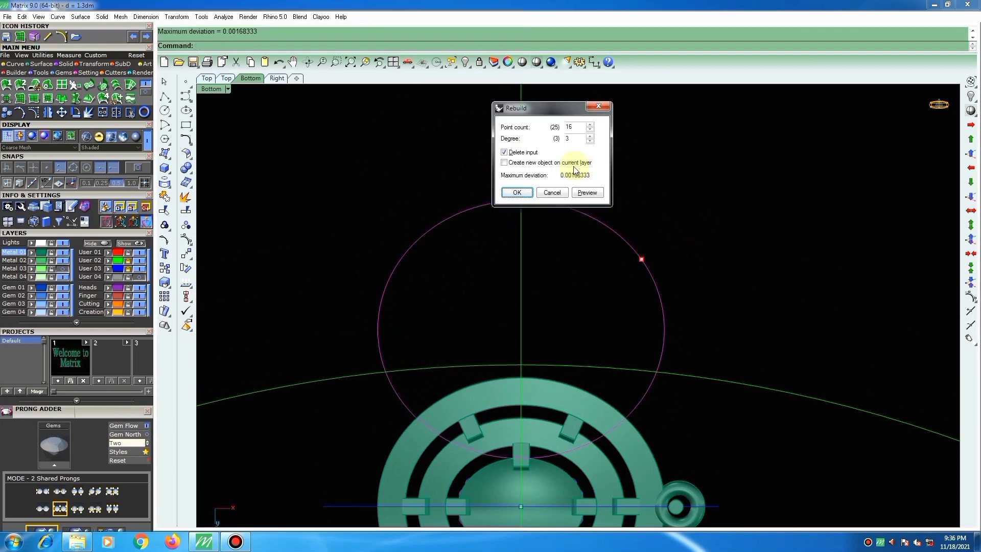
click(518, 192)
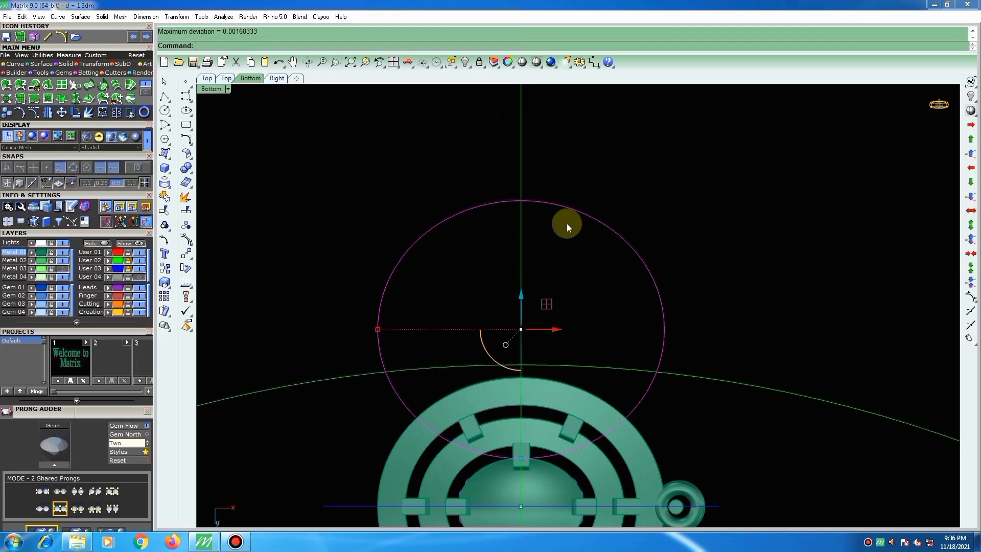
Offset the rebuilt oval curve inward by 0.8.
text(o)
key(space)
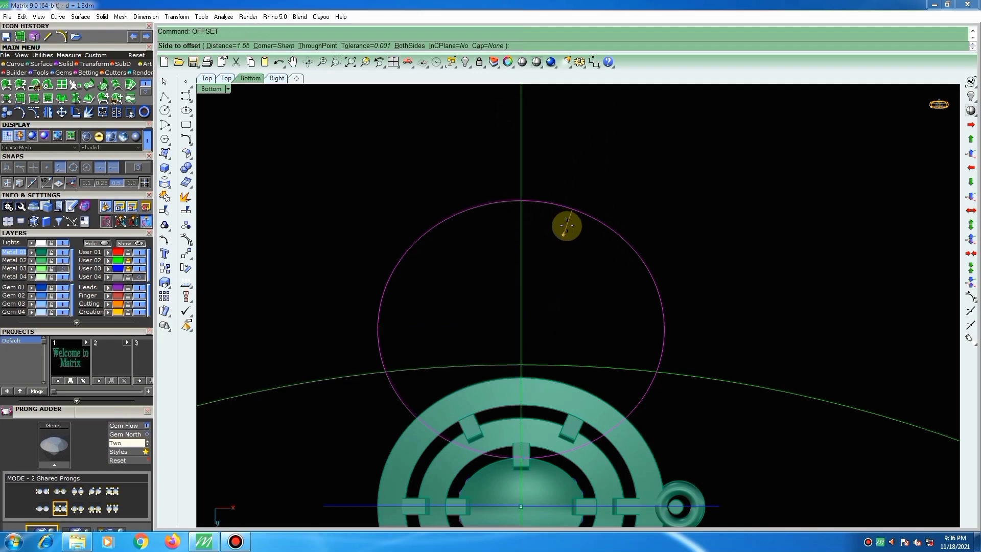
text(.8)
key(Return)
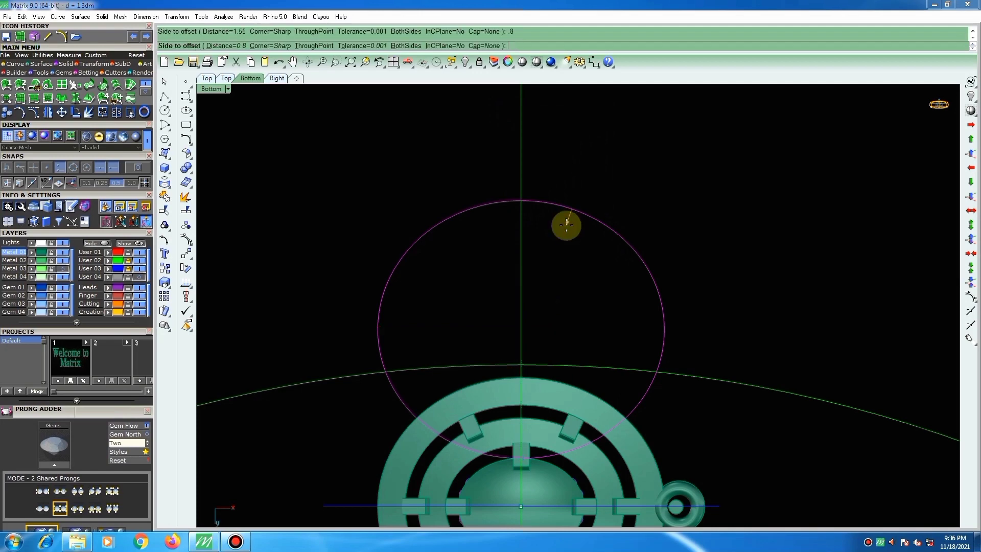
click(566, 224)
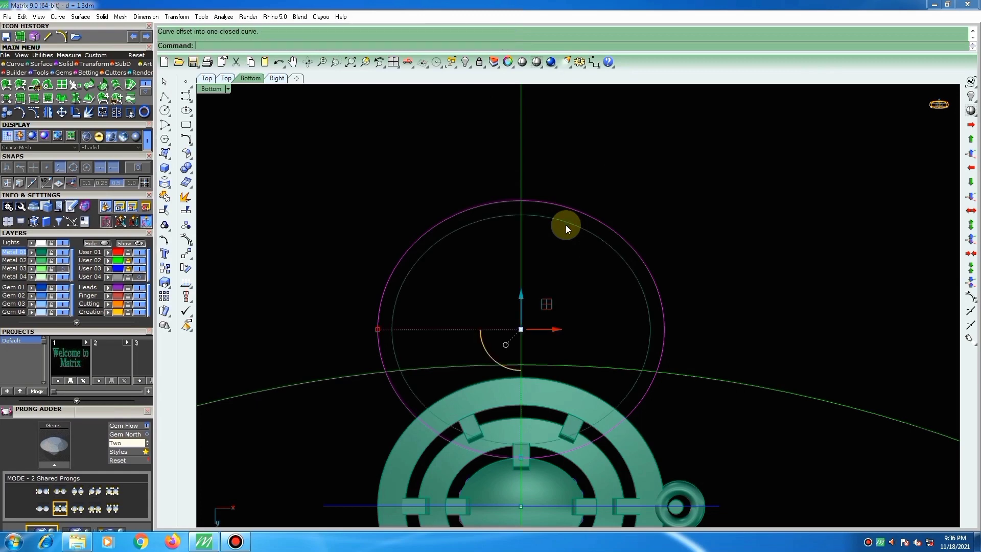
Rebuild both concentric oval curves with a point count of 16 and degree 3, deleting the input.
drag(581, 180, 556, 233)
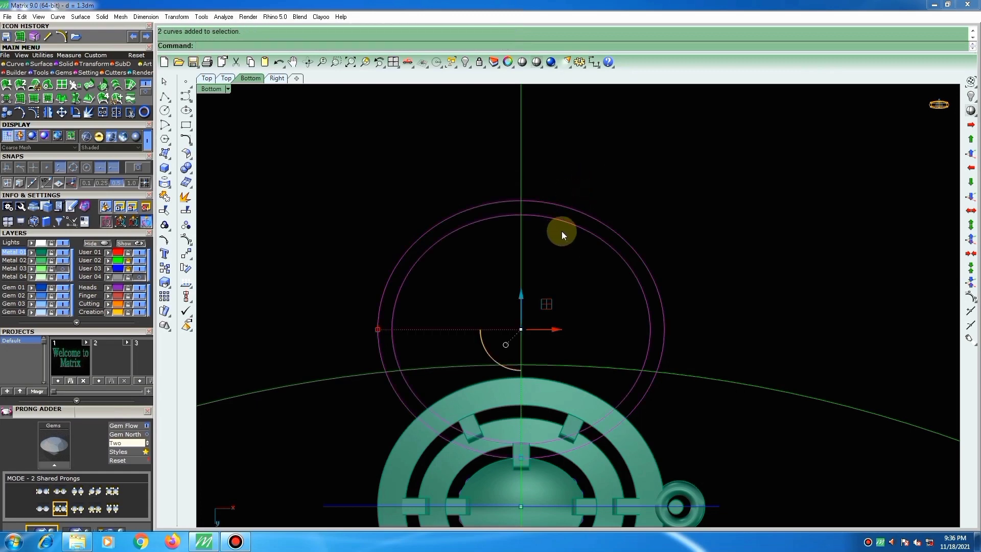
text(er)
key(Return)
text(ere)
key(Return)
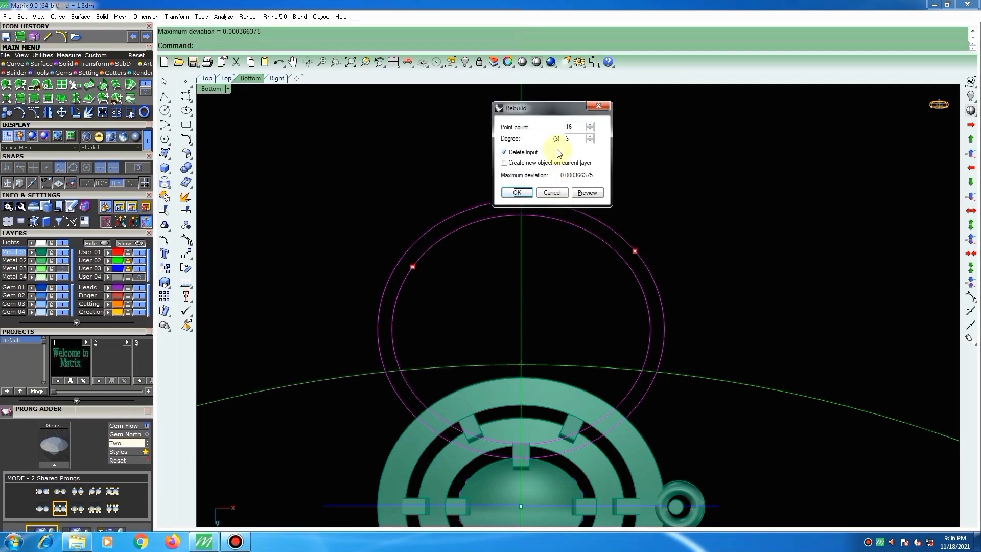
click(519, 193)
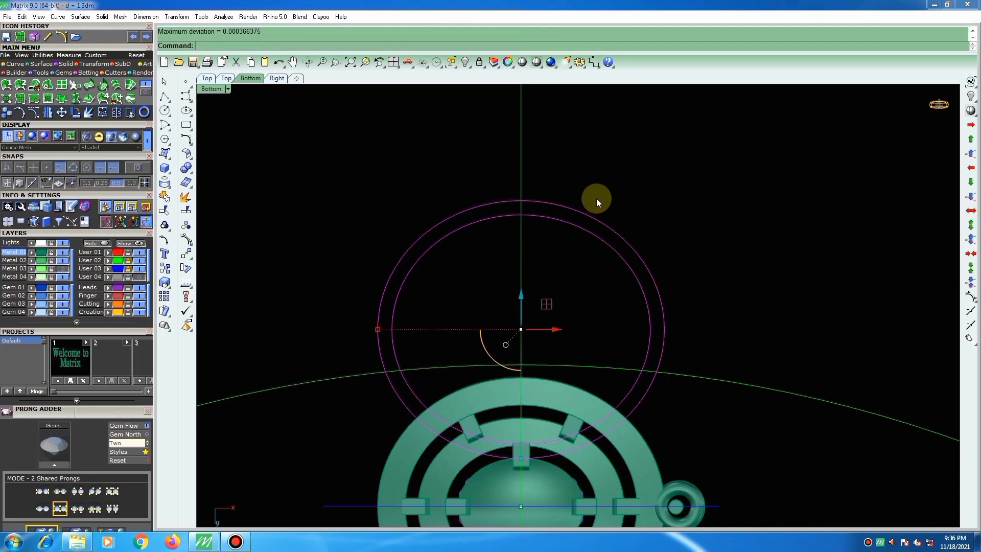
key(ctrl+F1)
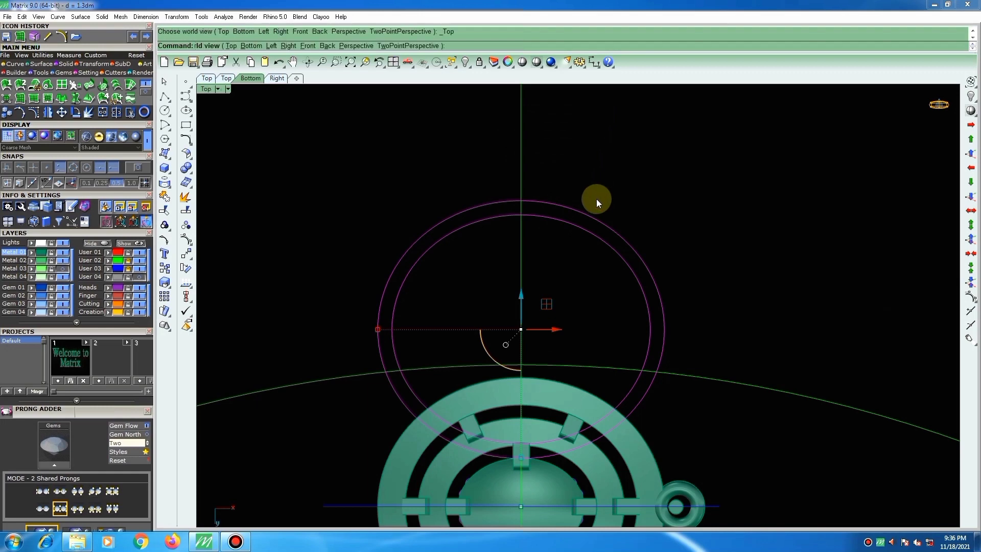
text(m)
key(Return)
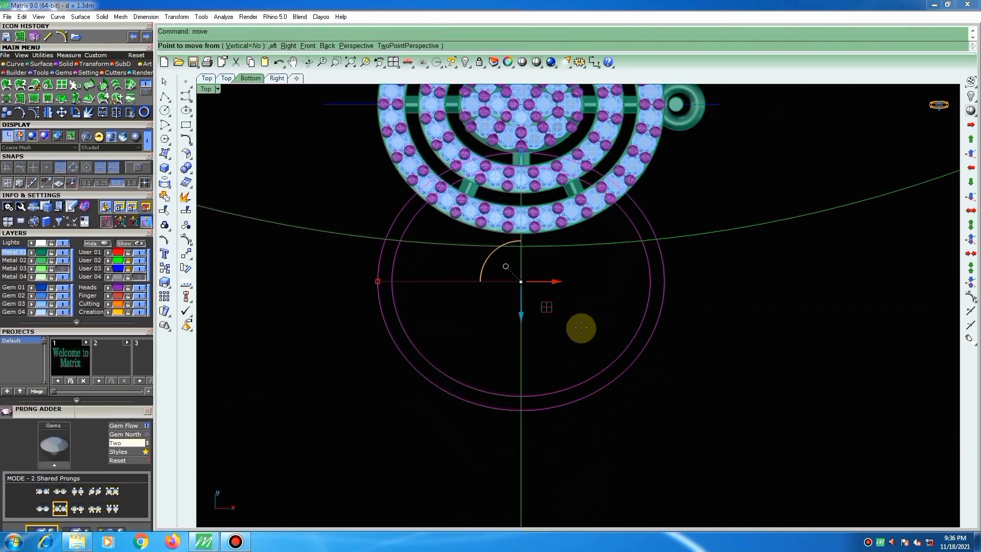
key(Escape)
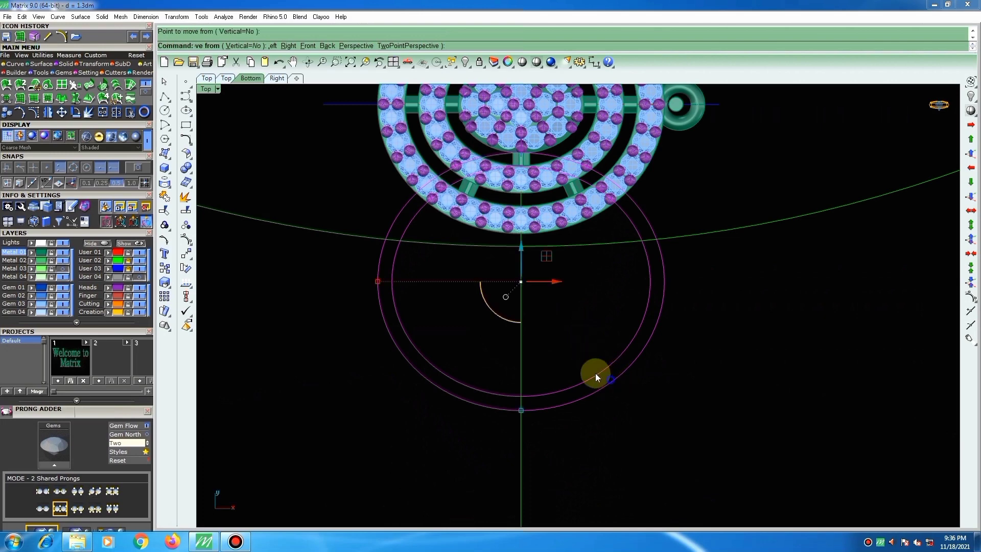
right_drag(596, 373, 507, 370)
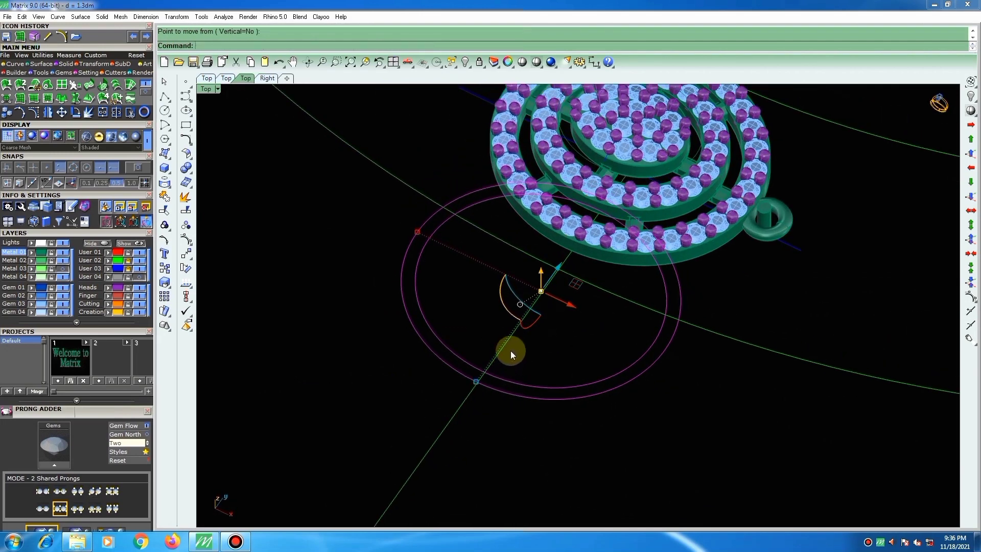
text(pa)
key(Return)
key(Escape)
Try to extrude both oval curves by -1 with Solid set to No, and undo the extrusion.
text(ex)
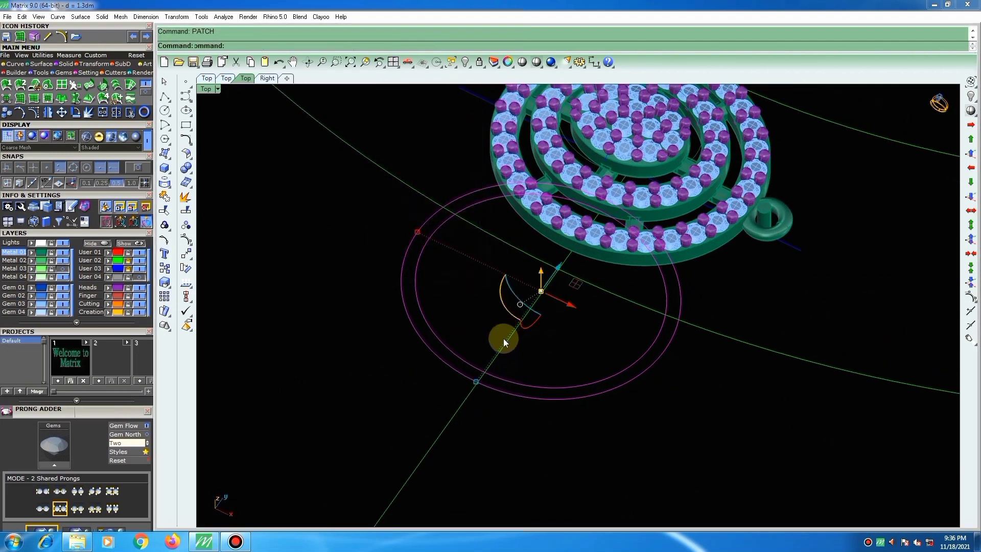
key(Return)
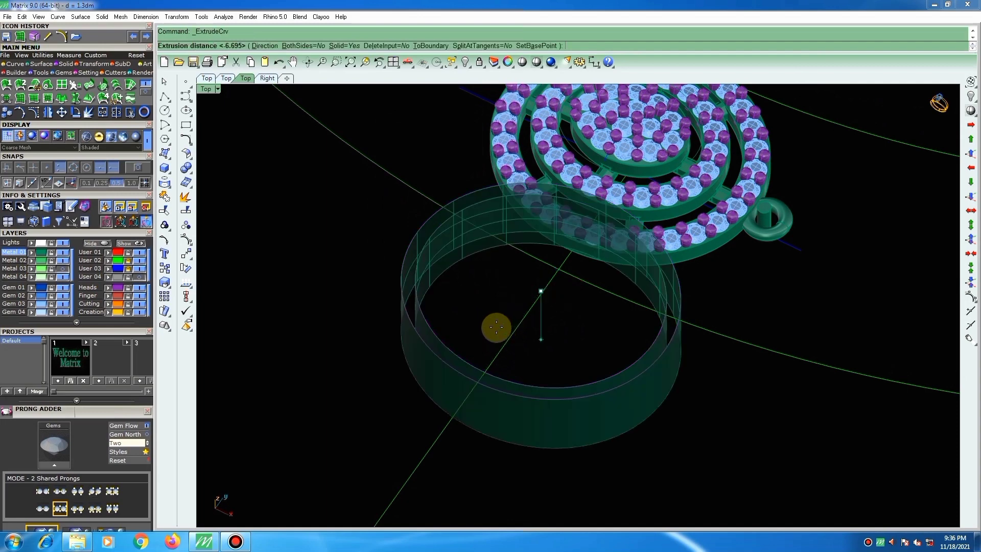
click(350, 48)
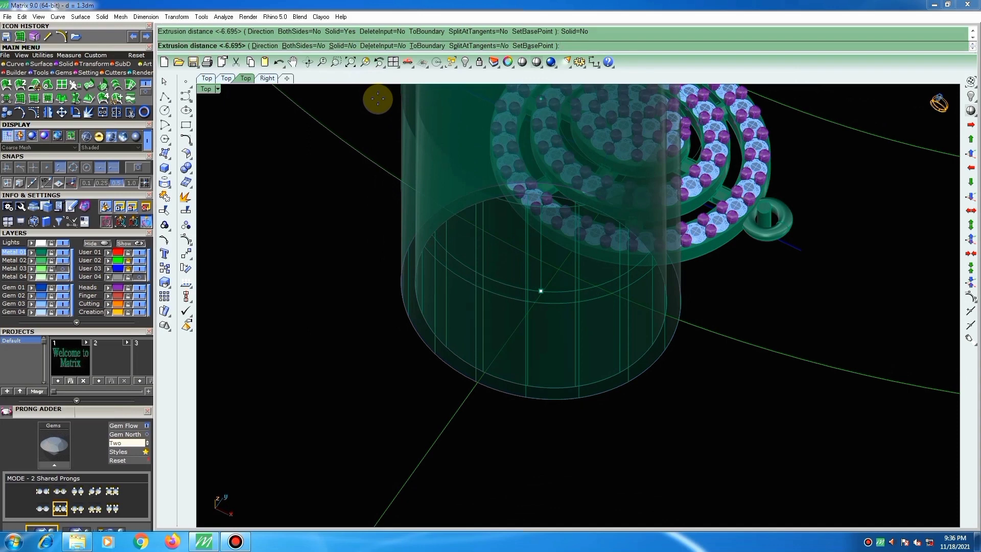
text(-1)
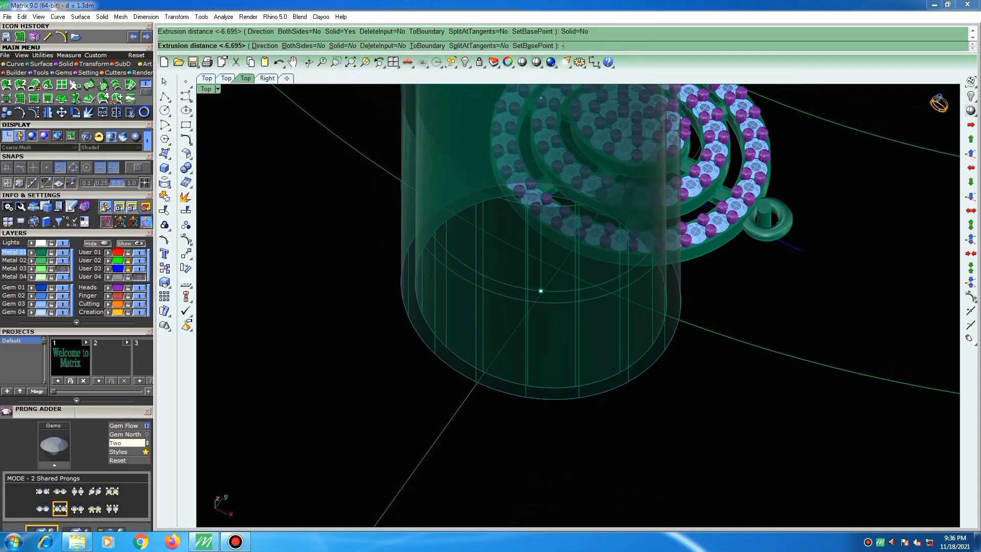
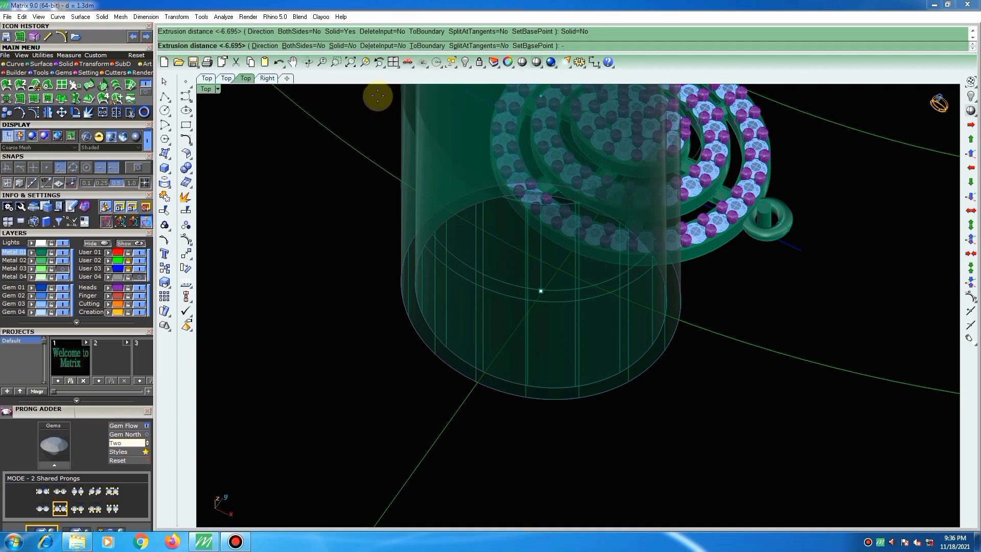
text(1)
key(Return)
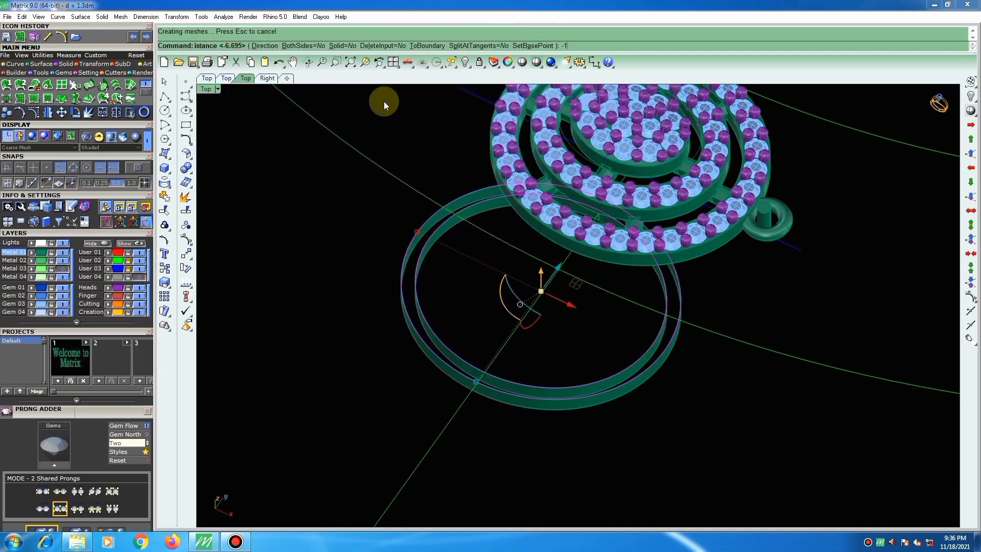
key(ctrl+z)
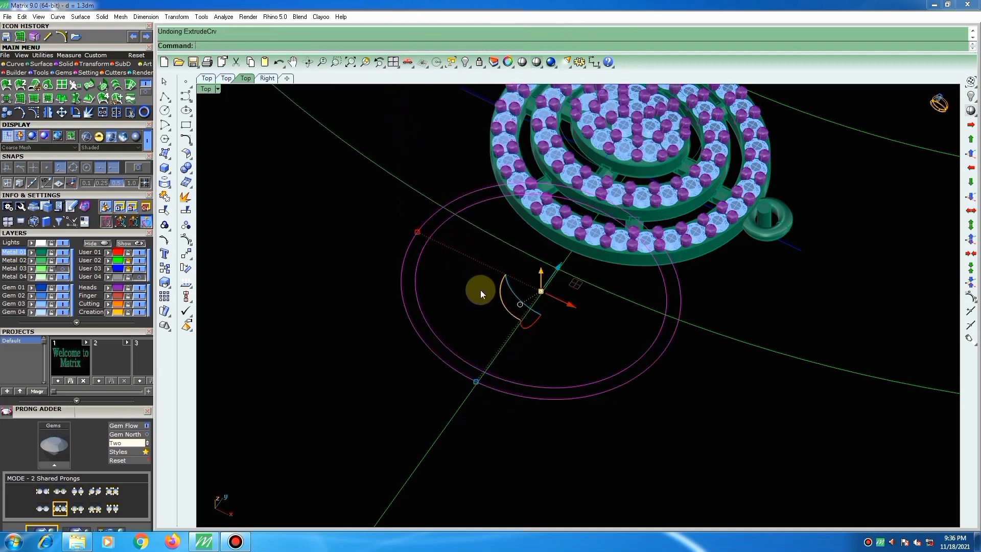
Extrude both oval curves by -1 with Solid set to Yes.
right_click(474, 290)
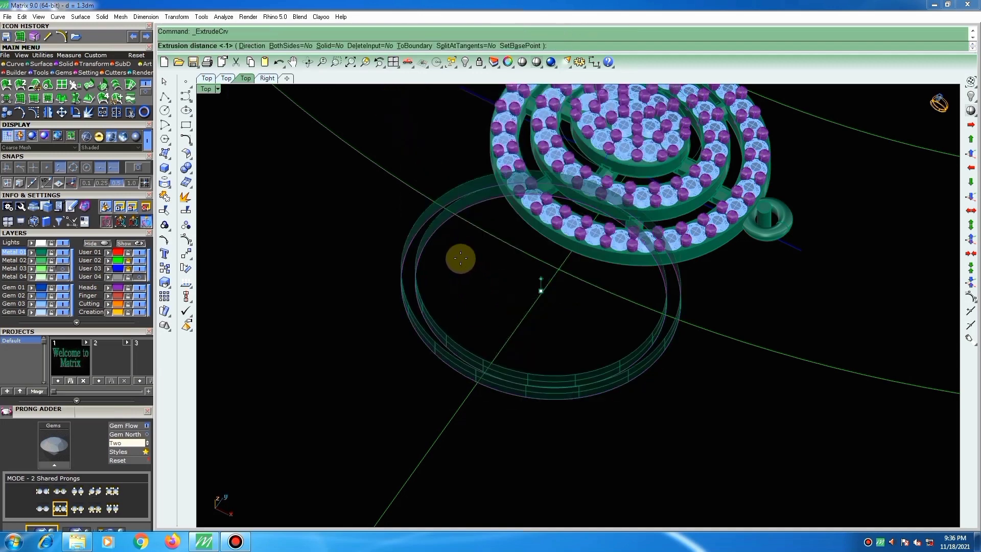
click(330, 45)
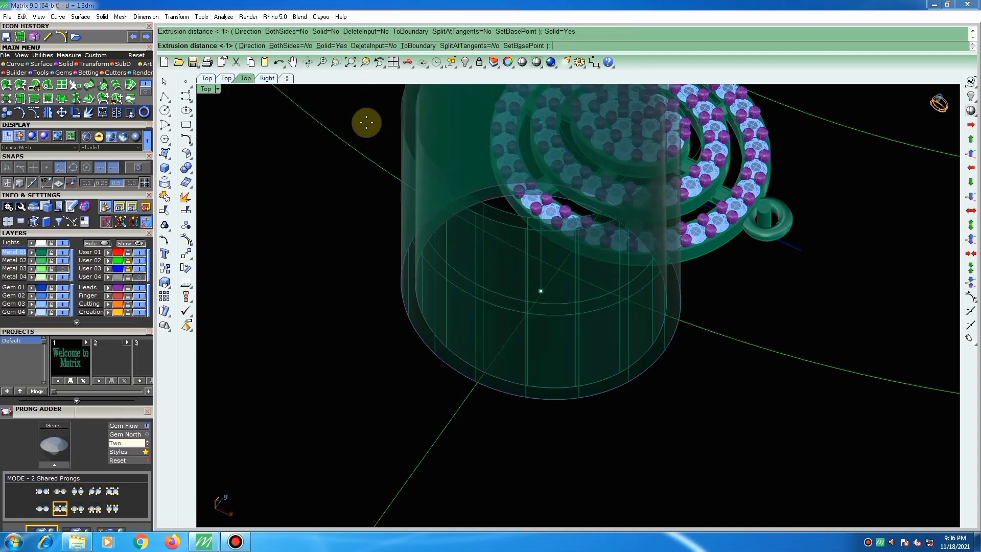
right_click(366, 123)
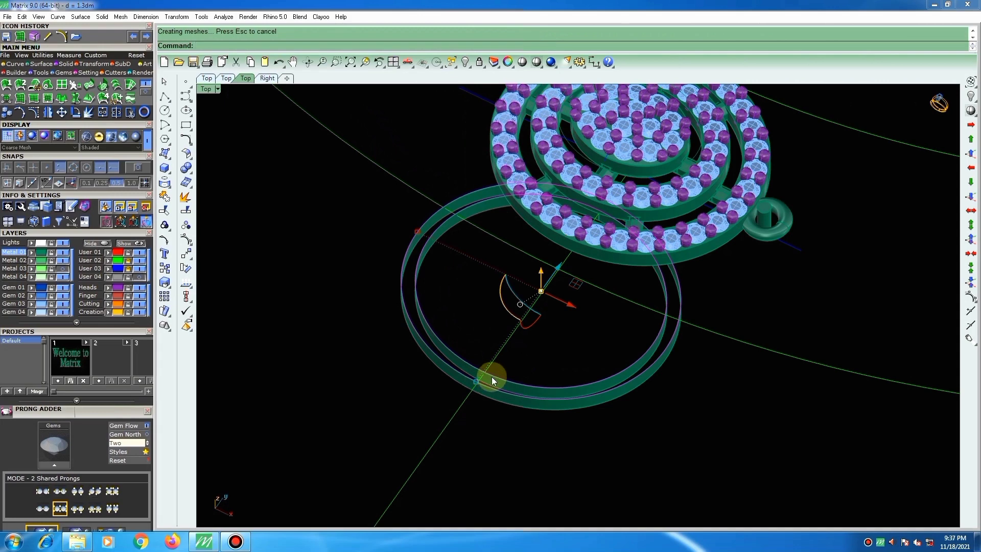
Replace the last extrusion with a flat surface filling the outer oval curve, and delete the outer curve.
key(ctrl+z)
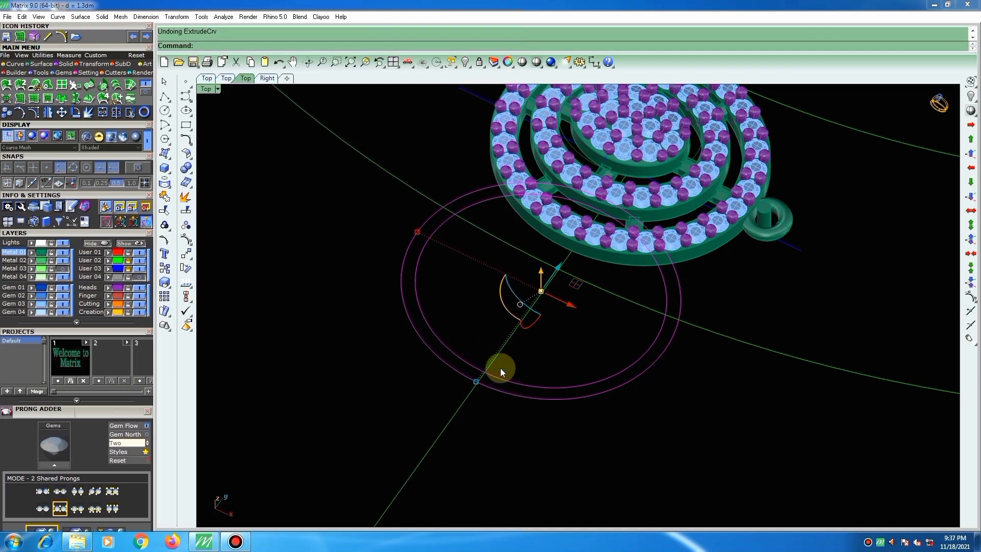
text(p)
key(Return)
key(Return)
click(501, 368)
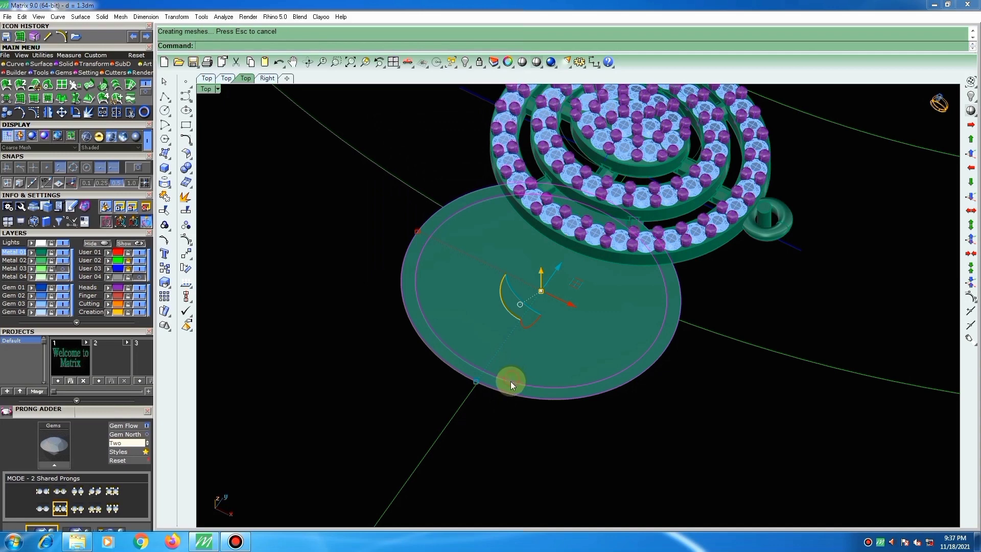
ctrl+click(511, 382)
key(Delete)
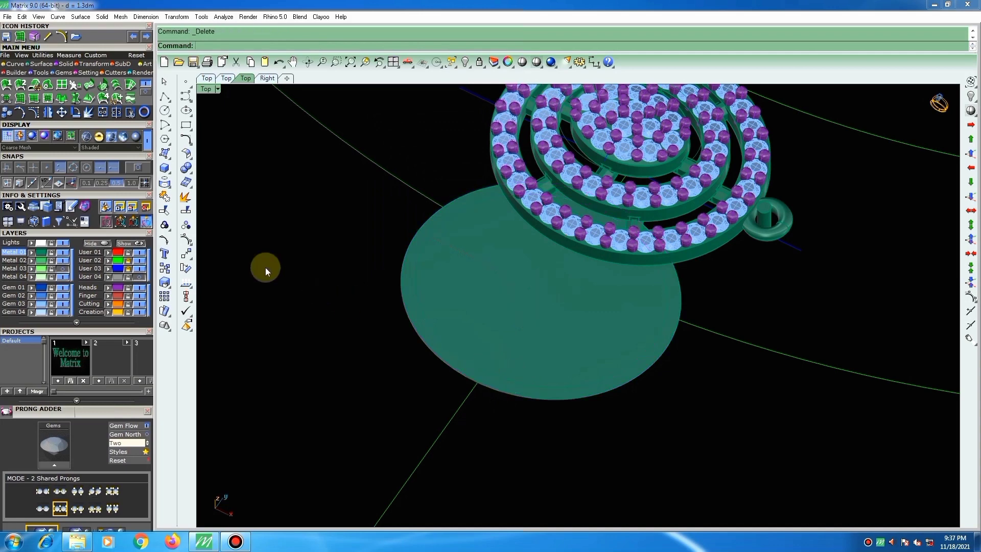
Split the flat oval surface with the inner oval curve and delete the inner piece.
click(186, 213)
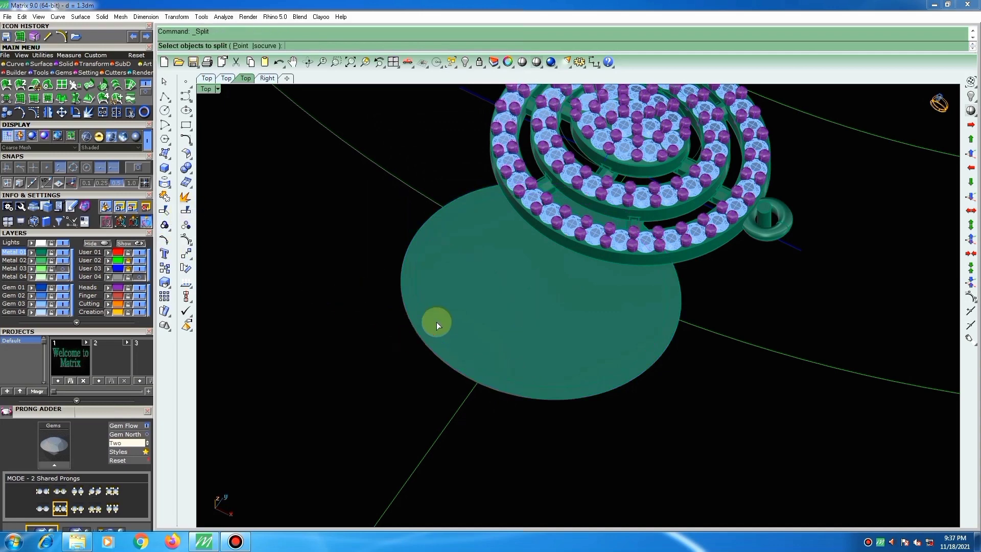
click(434, 302)
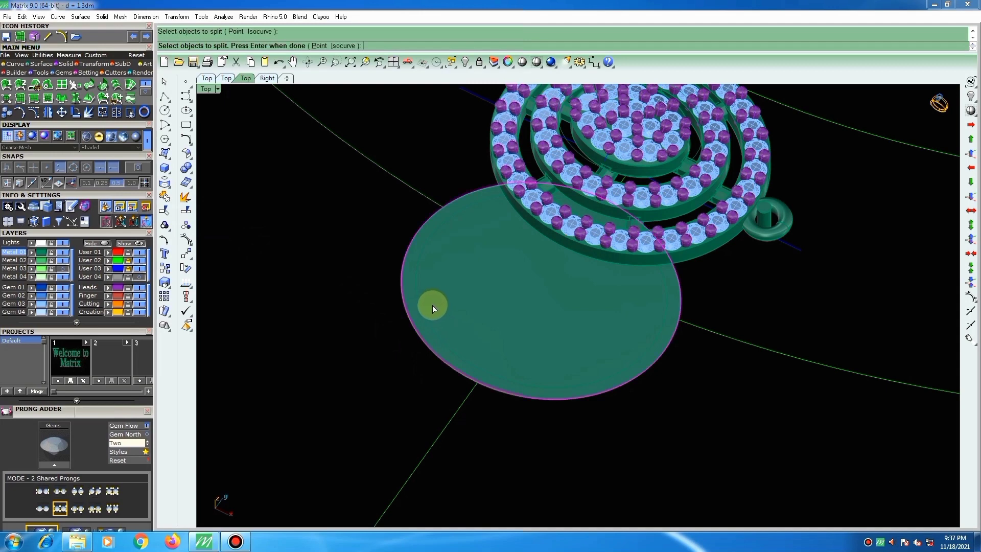
key(Return)
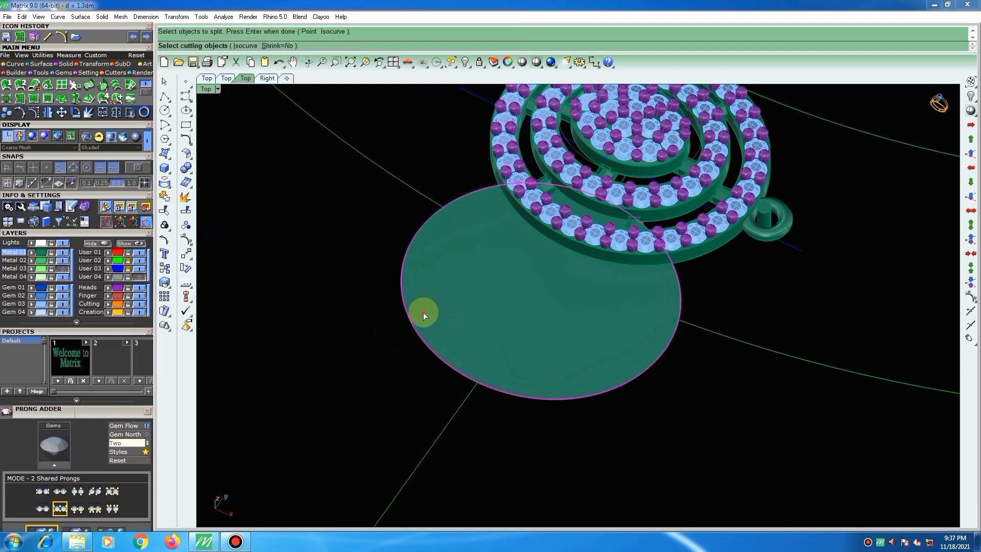
click(423, 313)
key(Return)
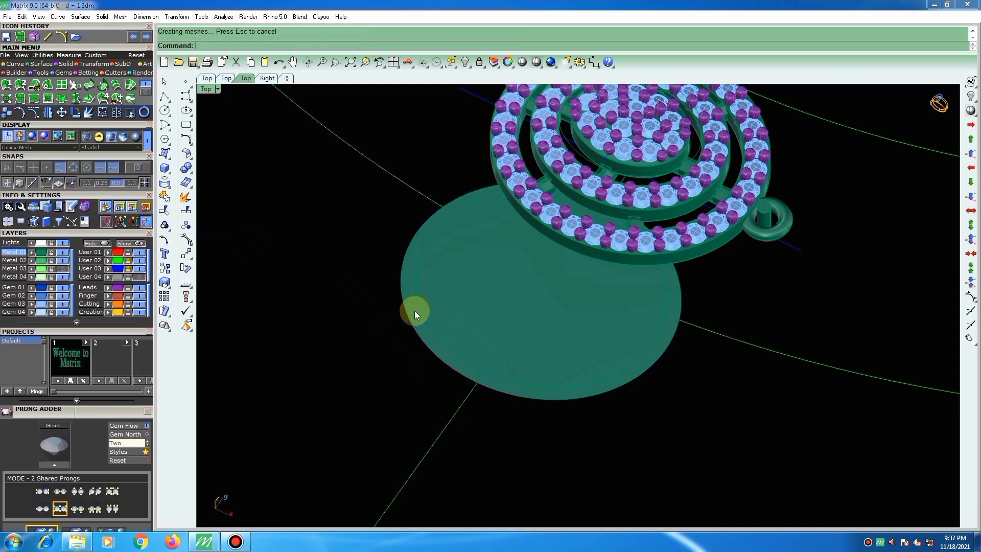
click(449, 301)
key(Delete)
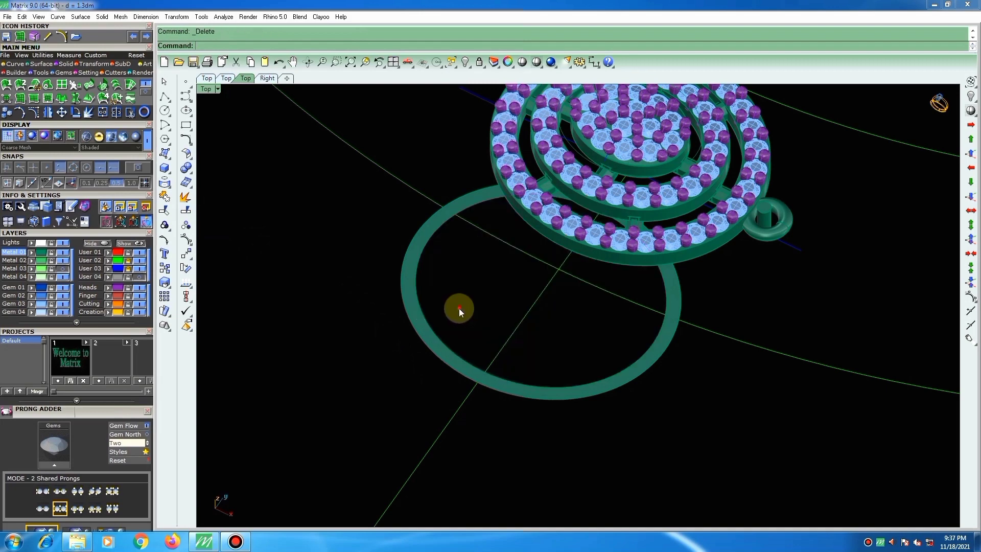
Delete the leftover inner curve and extrude the flat oval band by -1 with Solid set to Yes.
drag(459, 308, 386, 339)
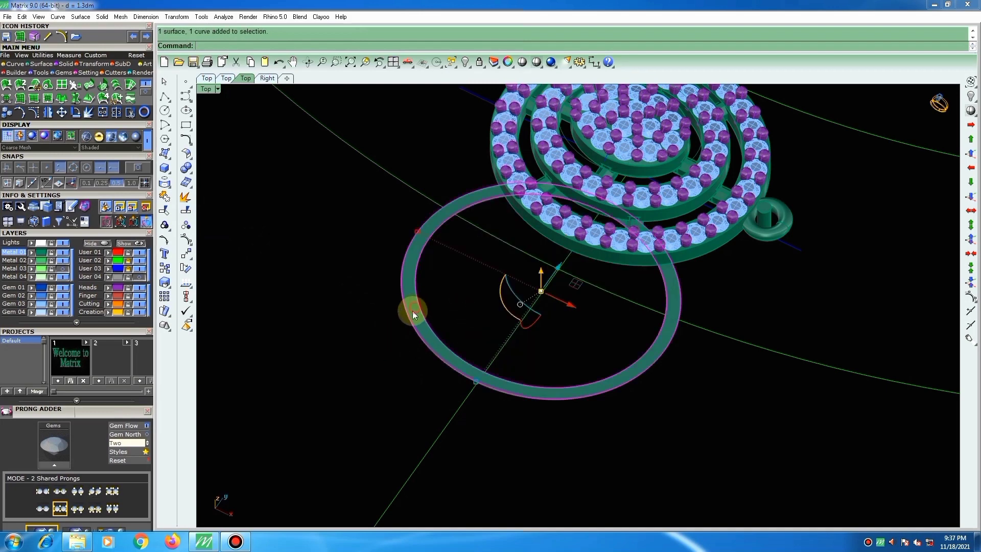
ctrl+click(414, 311)
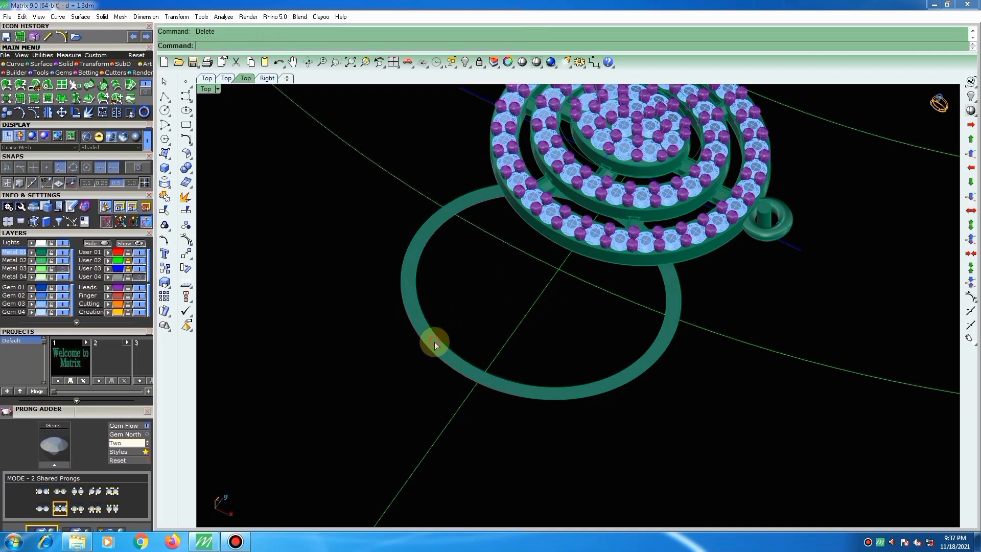
shift+click(435, 342)
right_click(452, 335)
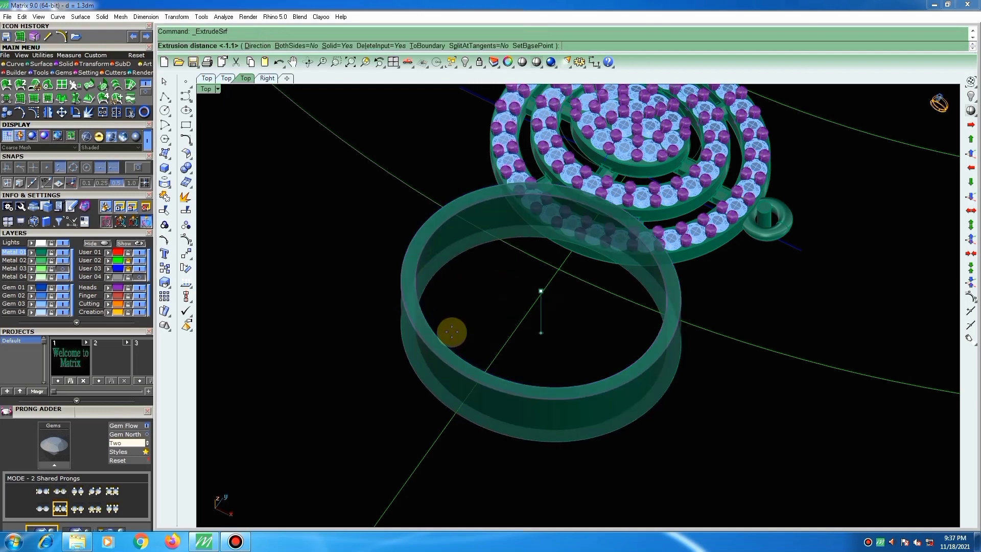
text(-1)
key(Return)
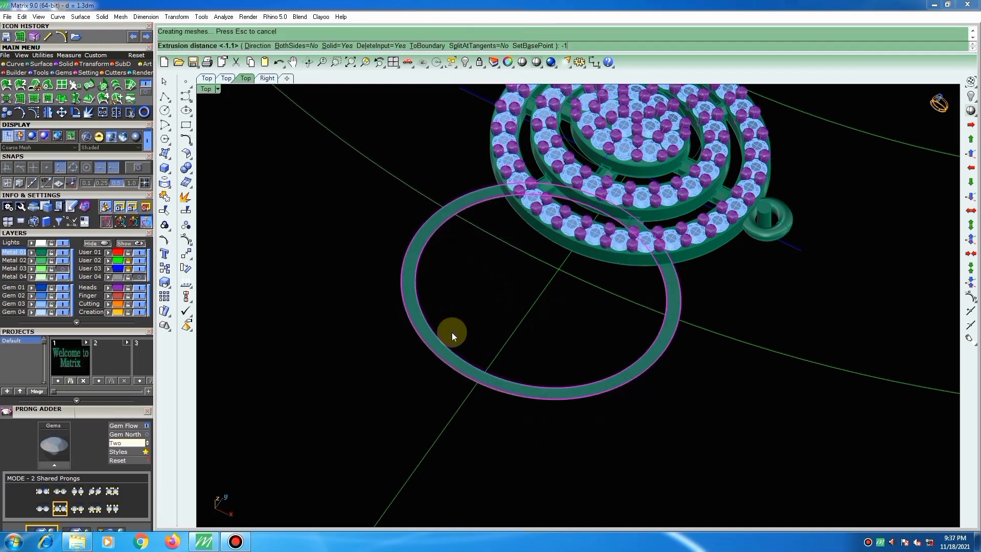
Move the extruded oval frame by 10 straight along the vertical axis of the top view, onto the pendant's outer ring.
click(525, 397)
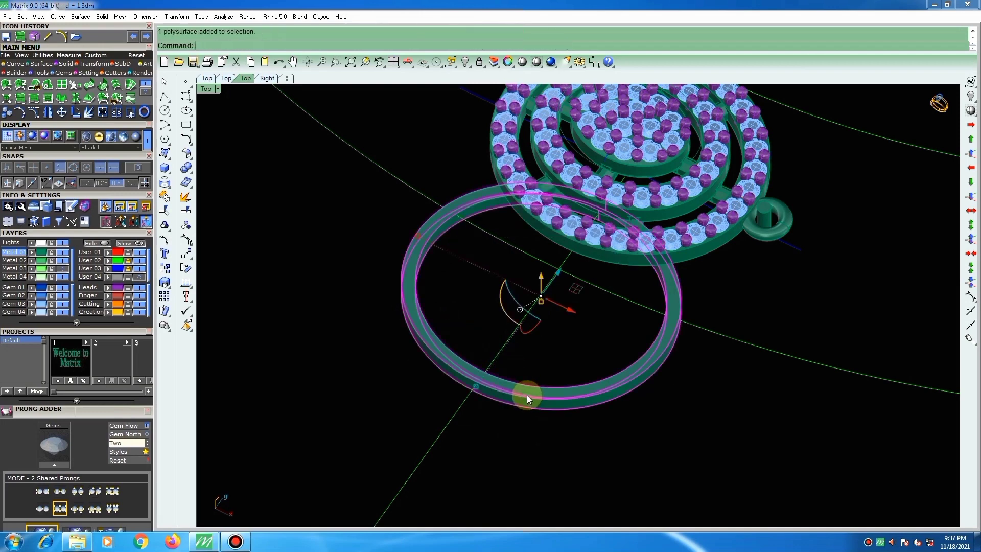
key(ctrl+F1)
scroll(525, 388, down, 3)
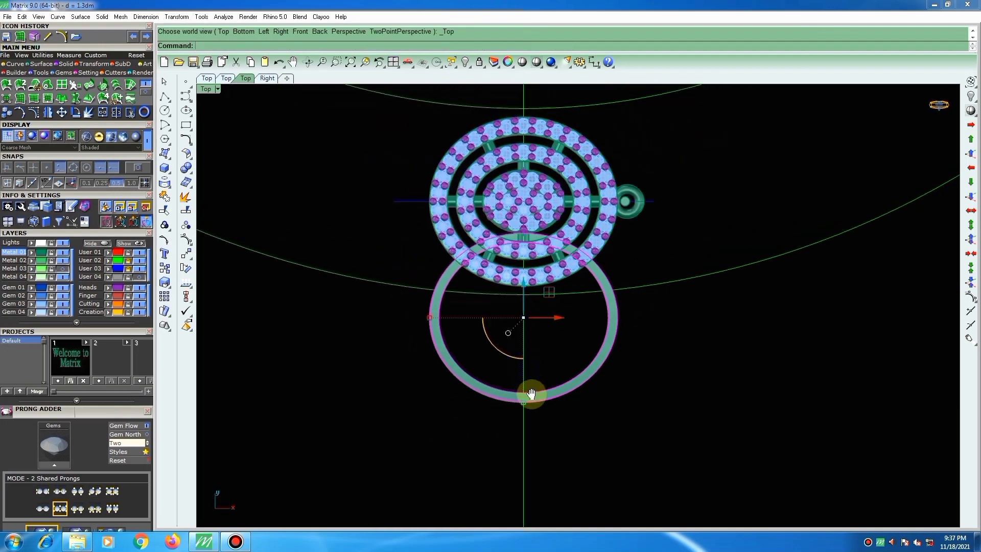
right_drag(531, 394, 536, 392)
text(m)
key(Return)
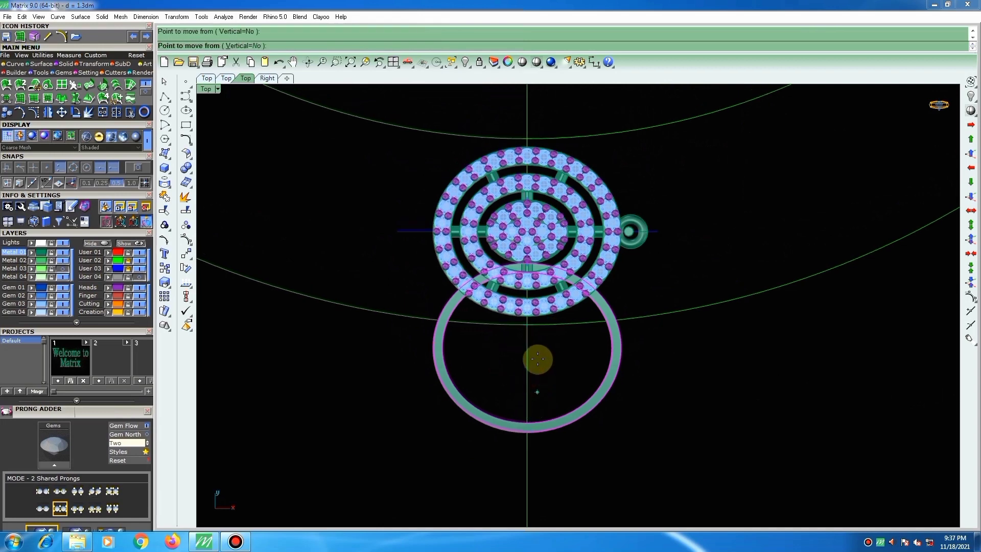
click(536, 392)
text(10)
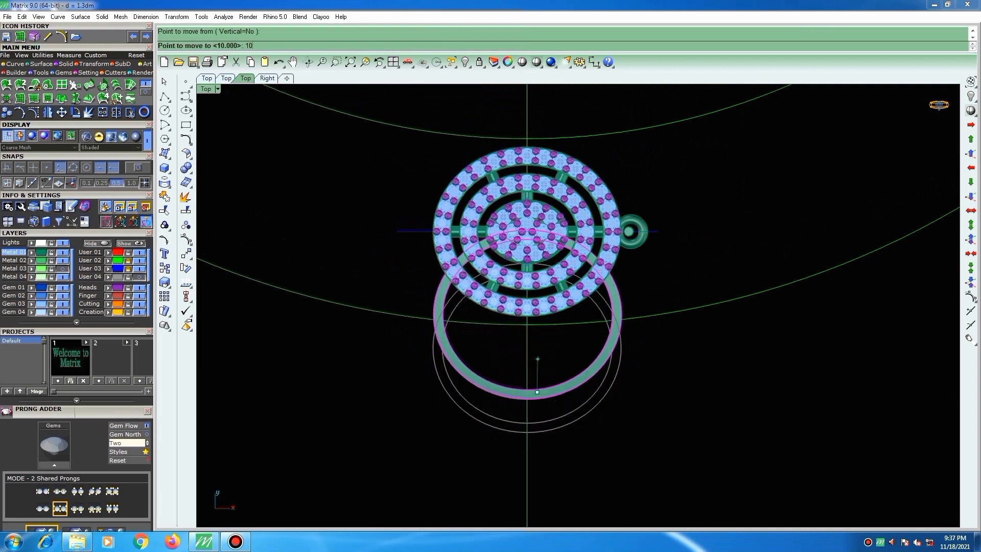
key(Return)
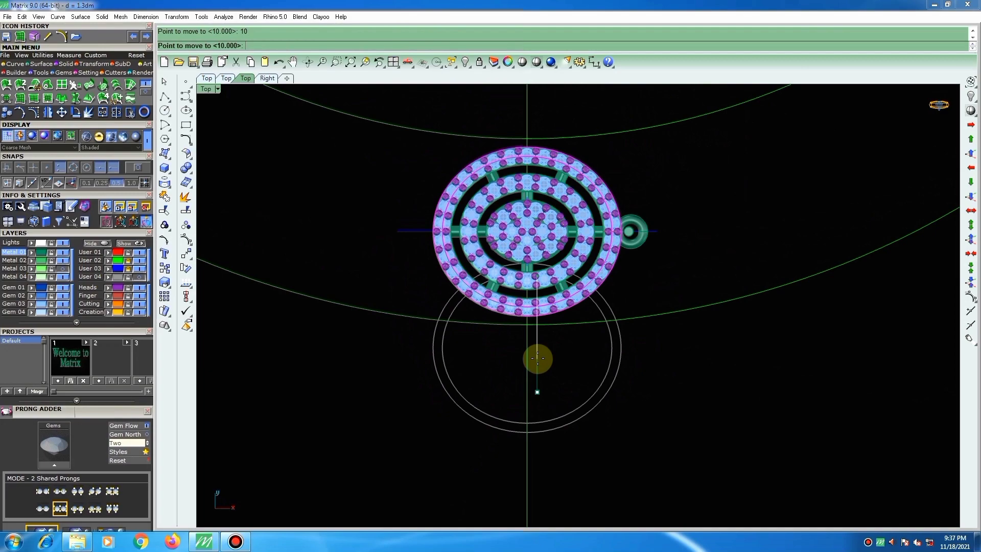
click(537, 357)
Save the pendant file.
scroll(571, 297, up, 3)
scroll(586, 325, down, 5)
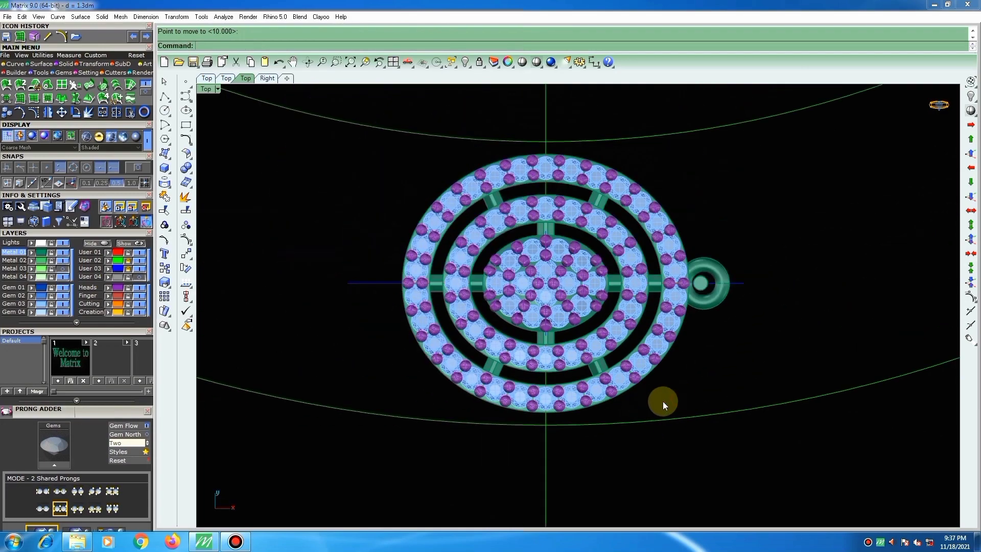
scroll(664, 401, down, 1)
key(ctrl+s)
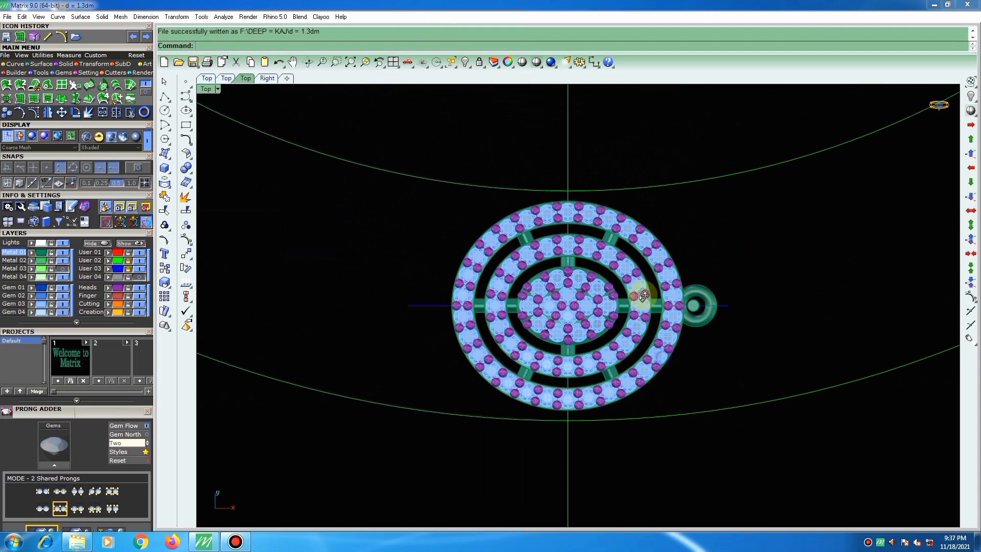
Offset the side loop's circle outward, delete the original circle and select the larger one.
right_drag(642, 294, 687, 389)
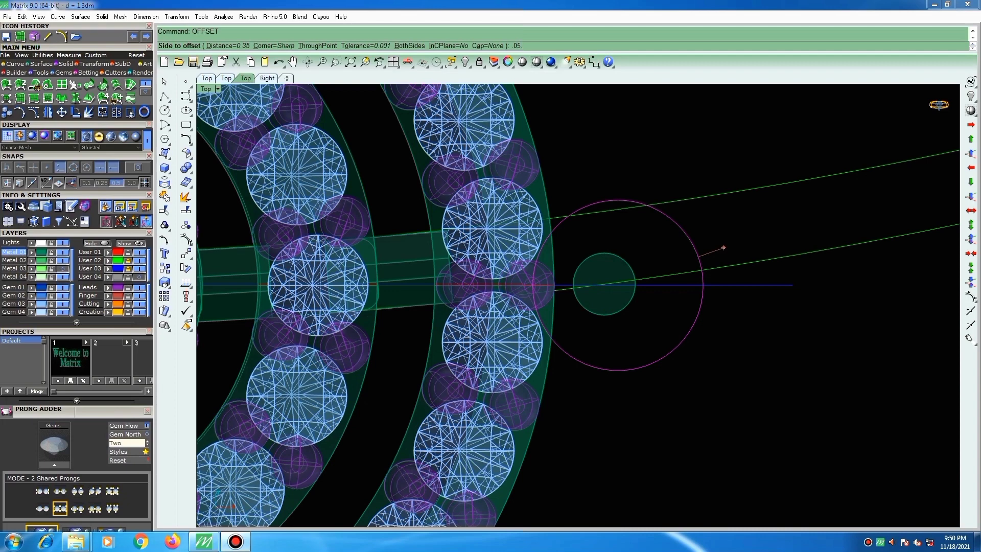
text(1)
key(Return)
key(Return)
click(753, 237)
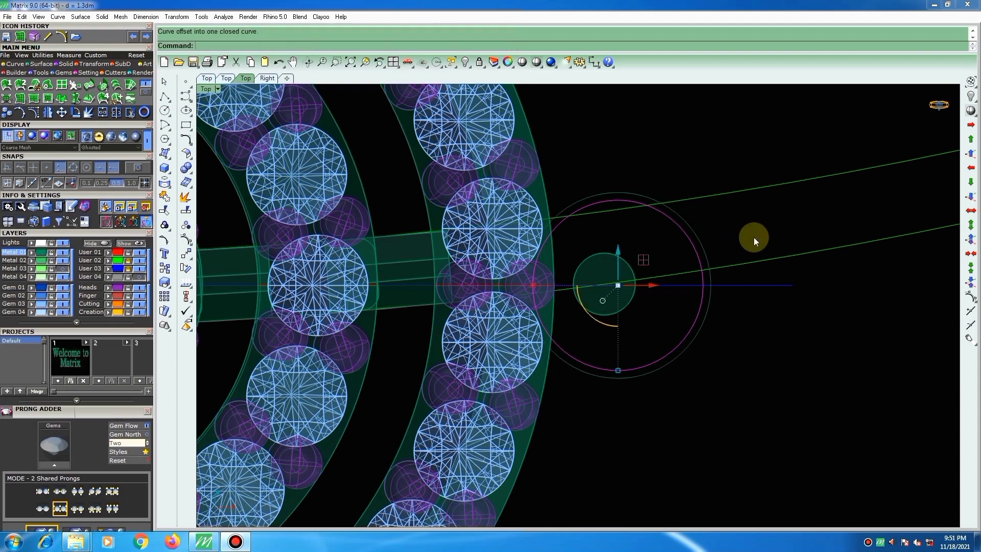
key(Delete)
click(698, 235)
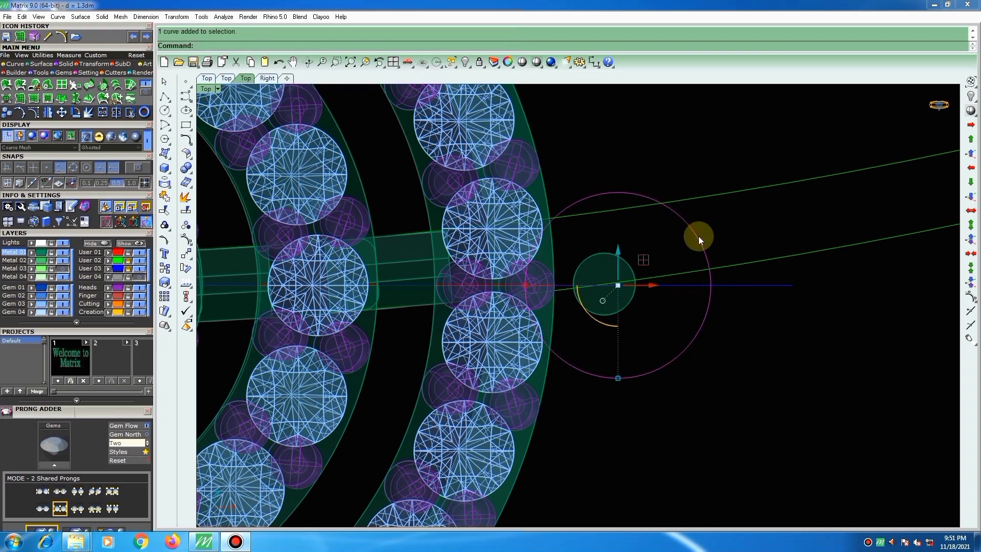
text(project)
key(Return)
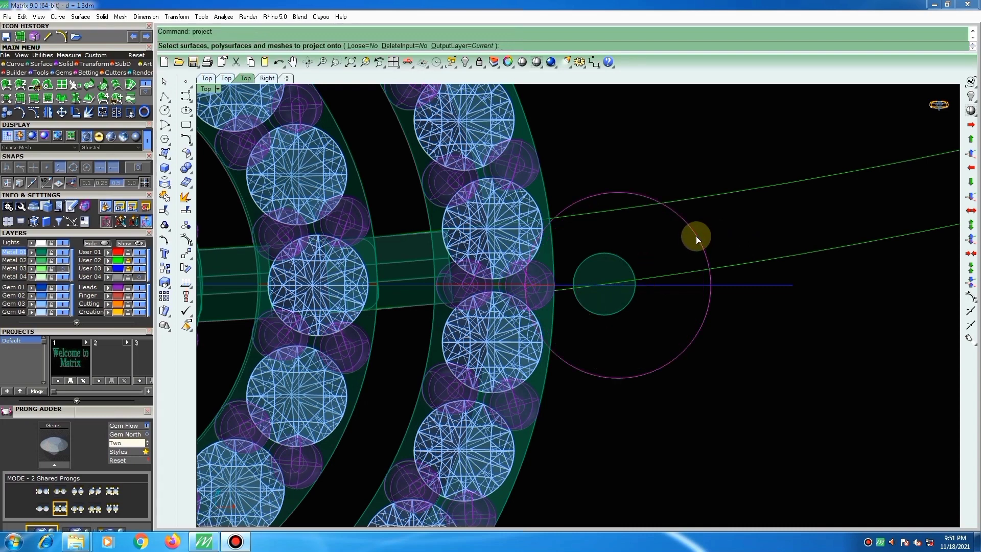
key(Escape)
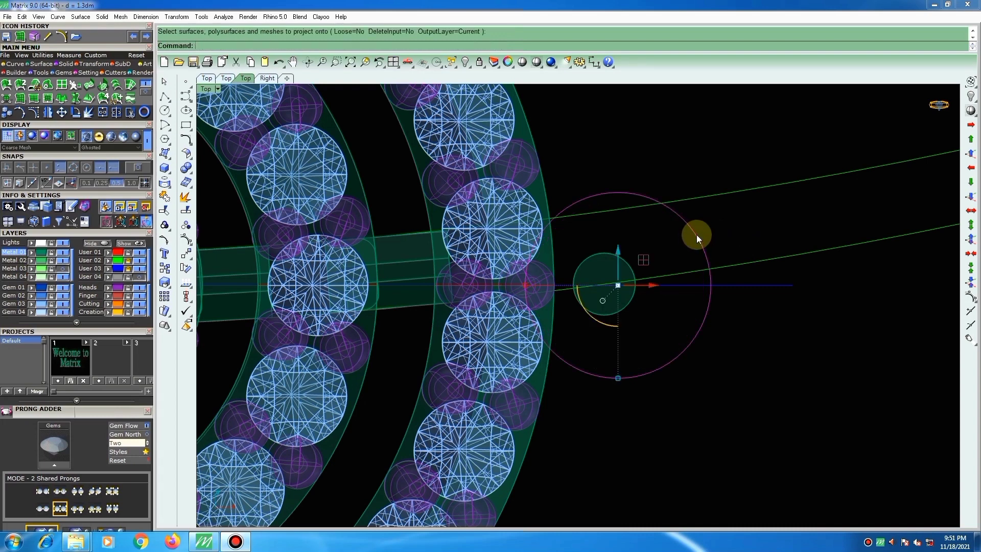
Create a closed round pipe along the enlarged circle to form the pendant's side loop.
right_drag(746, 223, 723, 305)
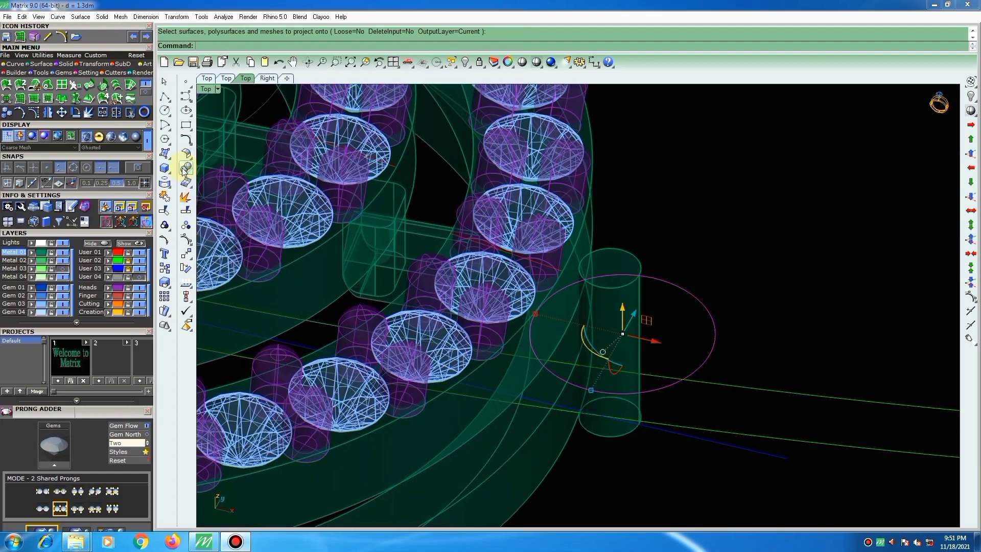
click(165, 169)
click(208, 215)
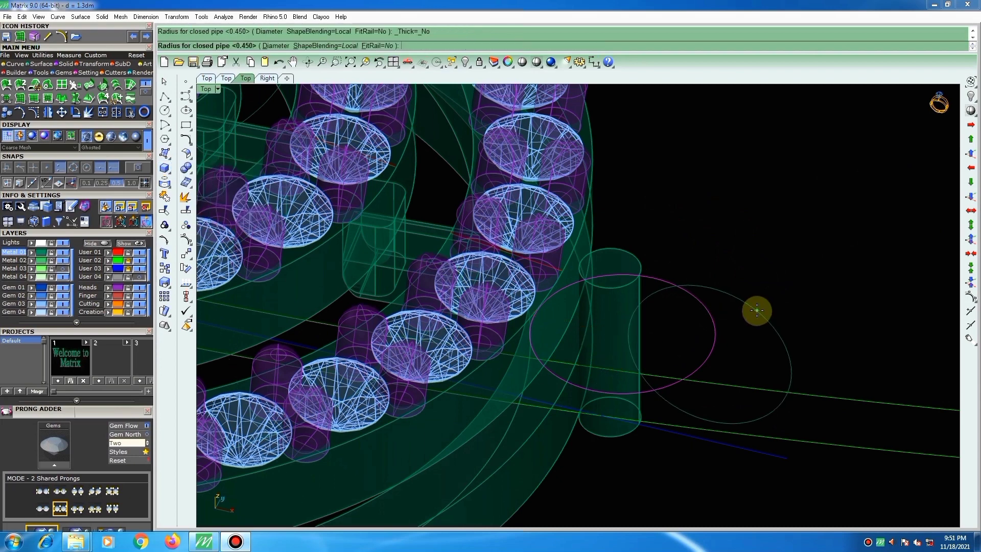
click(756, 310)
key(Return)
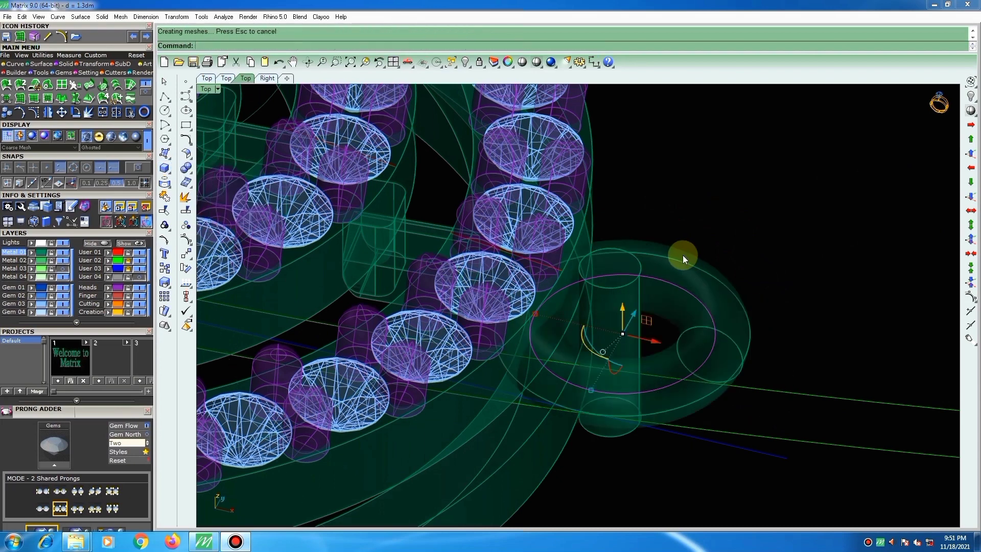
Delete the small upright cylinder standing inside the side loop.
key(F1)
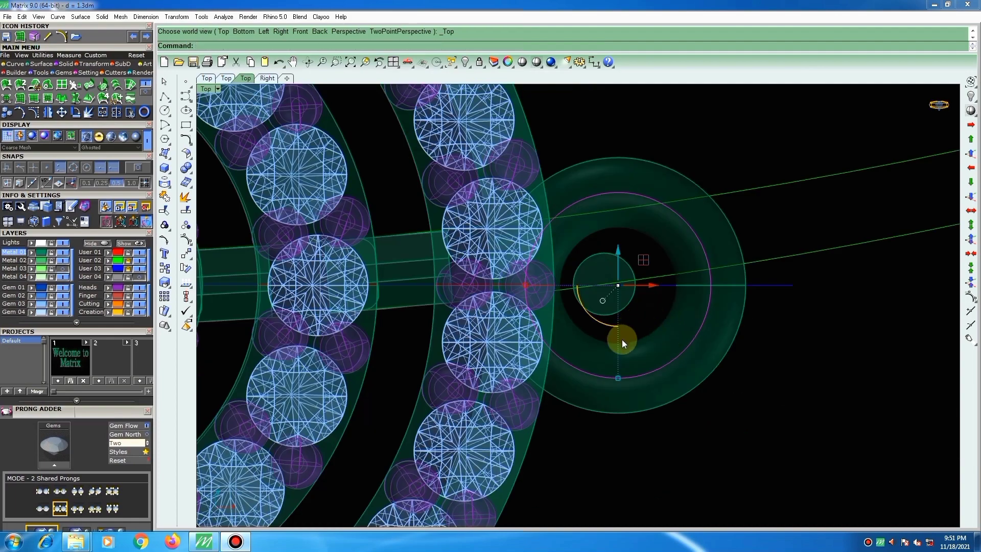
scroll(621, 340, up, 1)
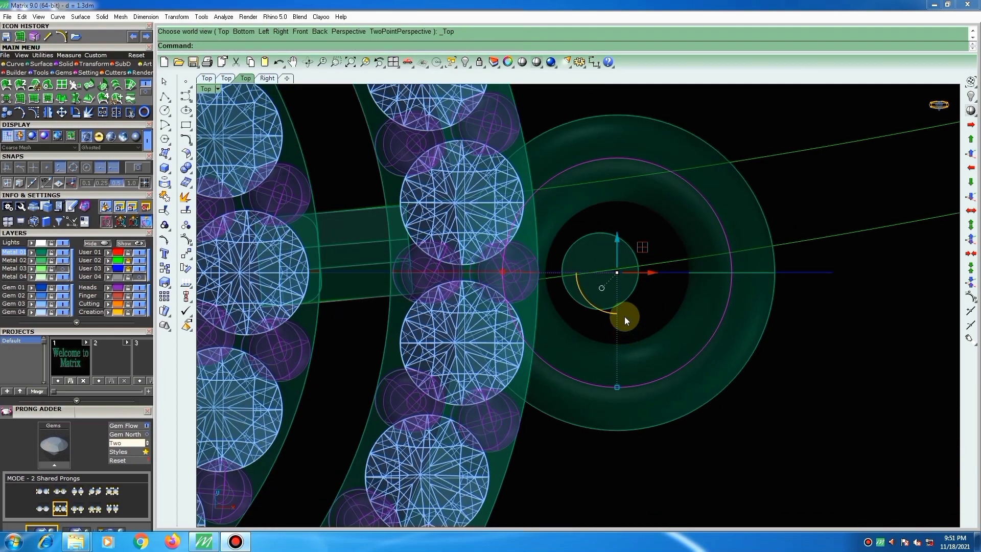
click(594, 244)
key(Delete)
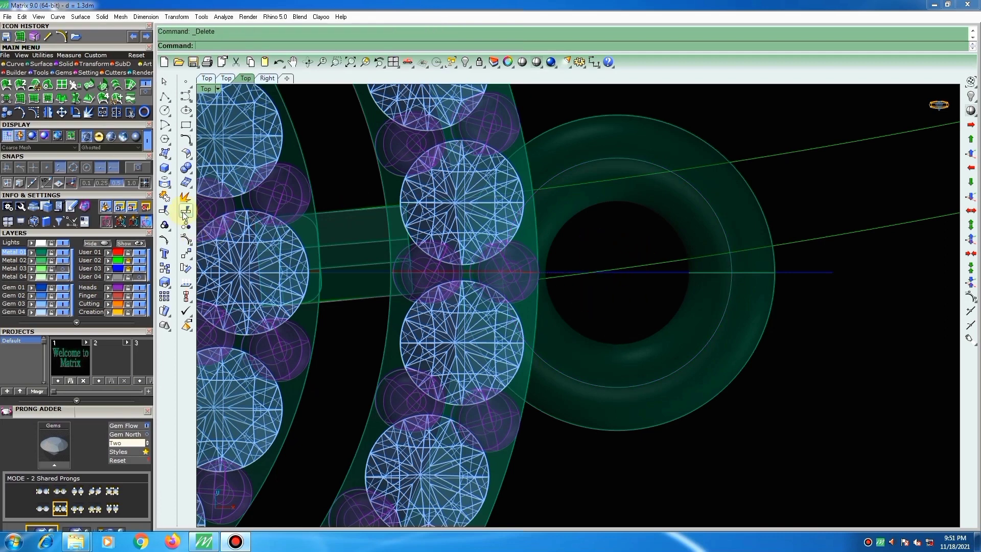
click(164, 169)
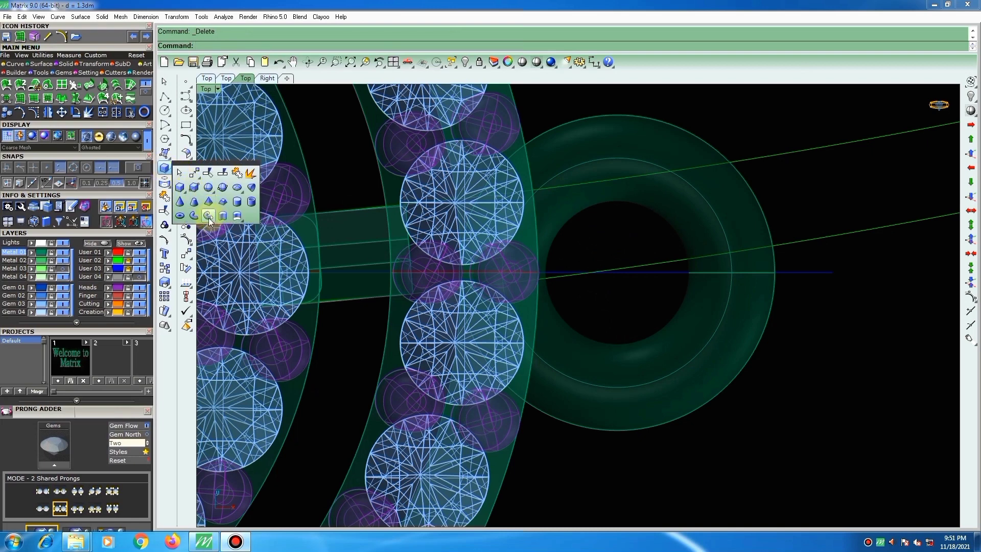
click(237, 204)
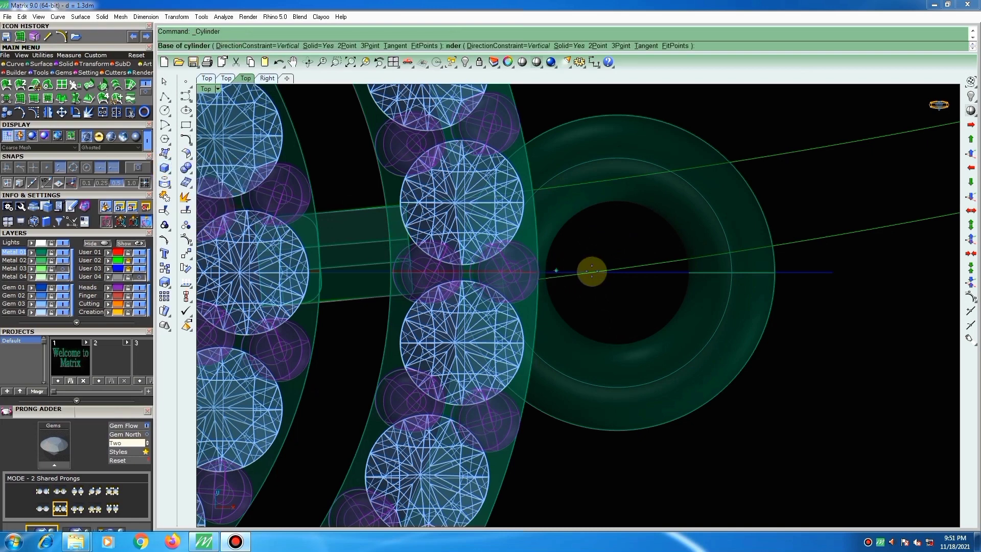
click(602, 259)
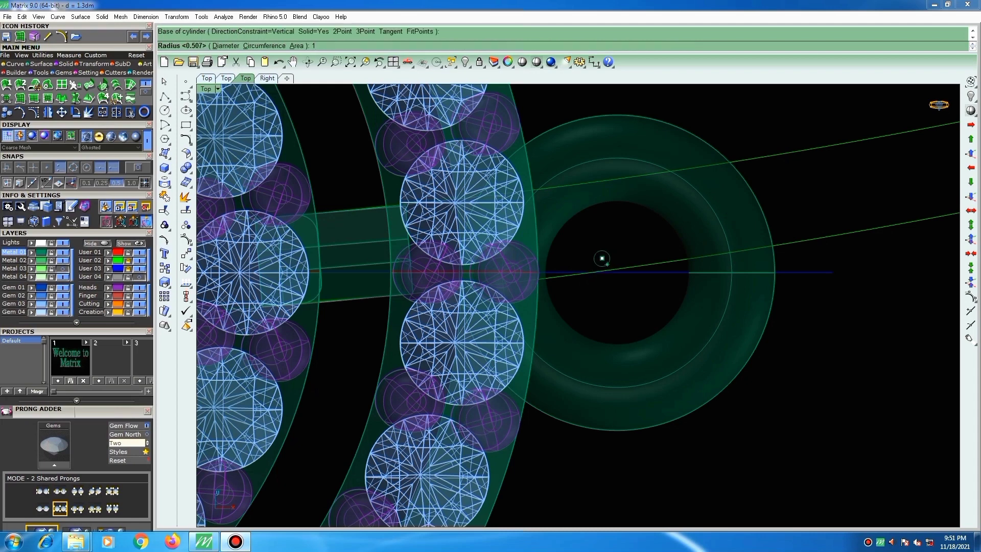
click(607, 264)
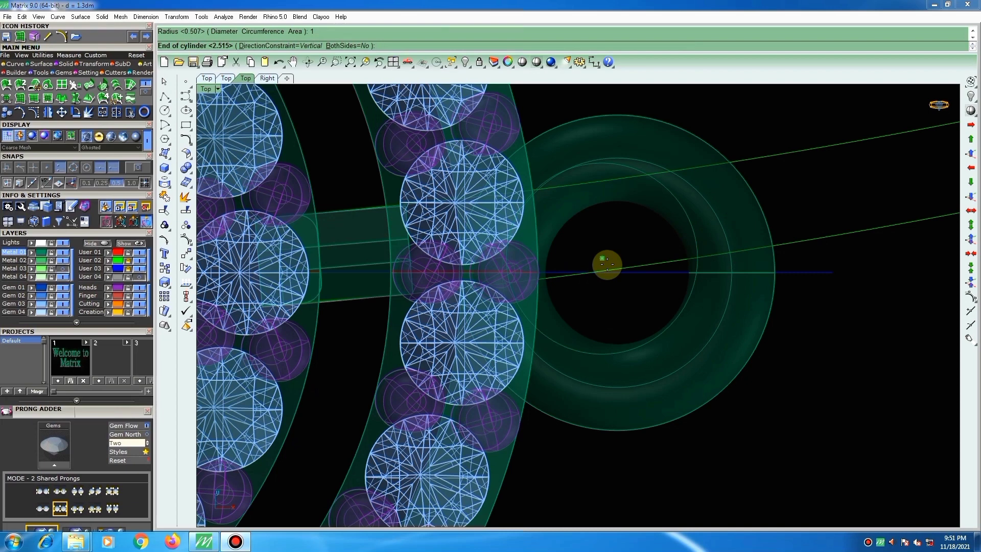
key(Escape)
Create an upright solid cylinder inside the side loop's hole, with a diameter of 1 mm and a height of 2 mm.
right_click(611, 263)
click(612, 263)
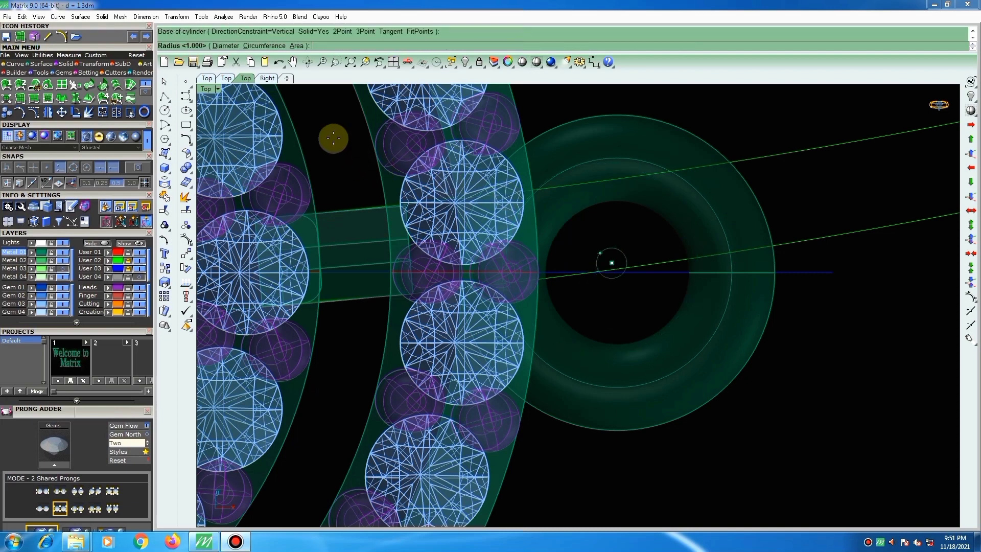
click(212, 45)
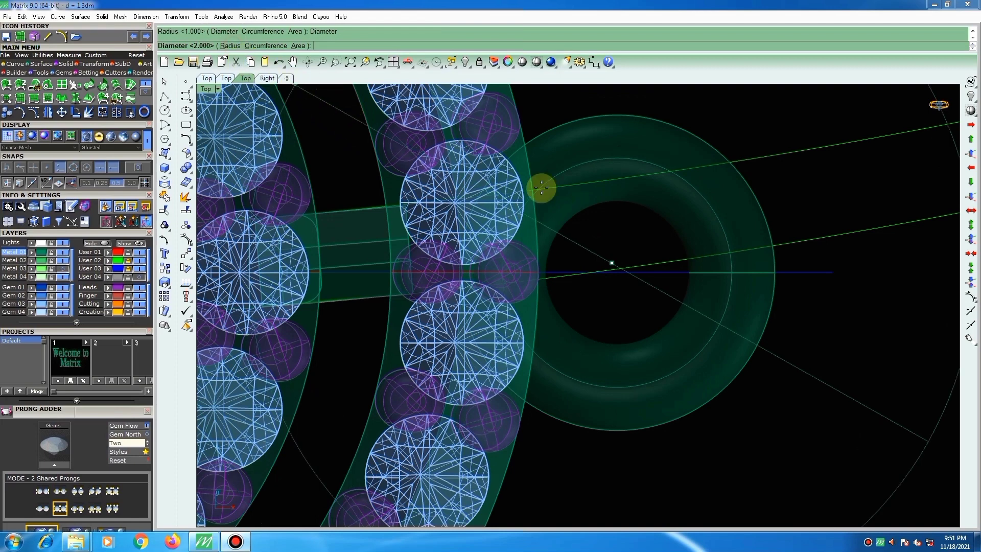
text(1)
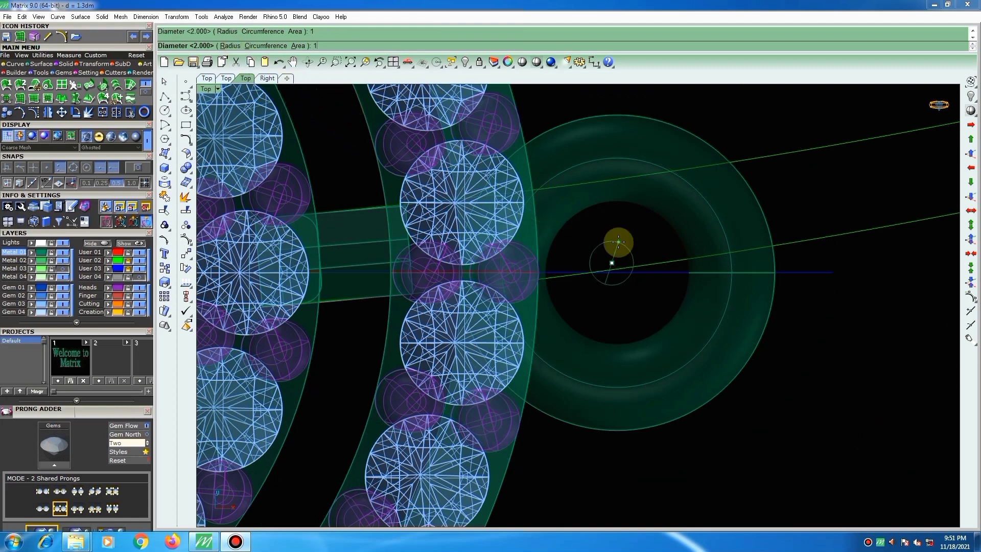
key(Return)
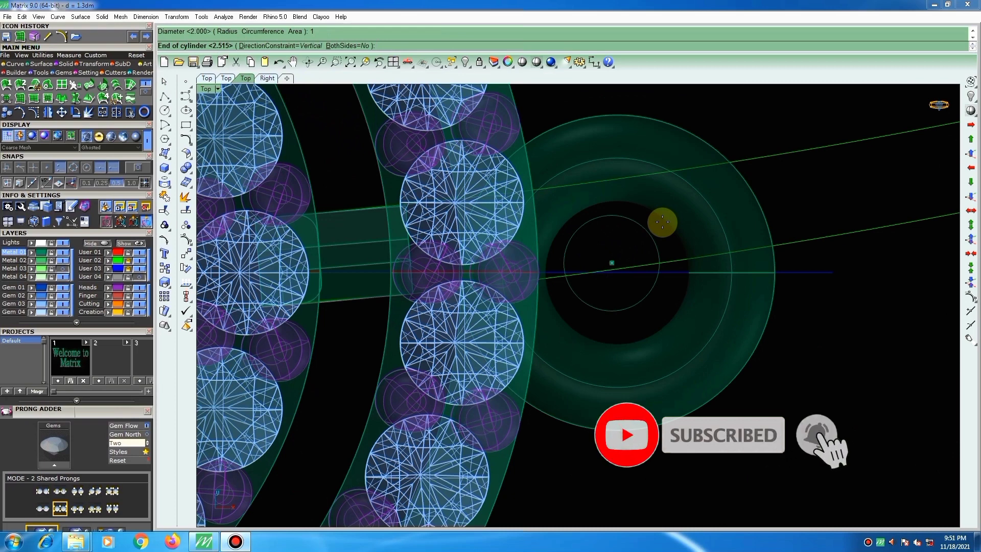
text(2)
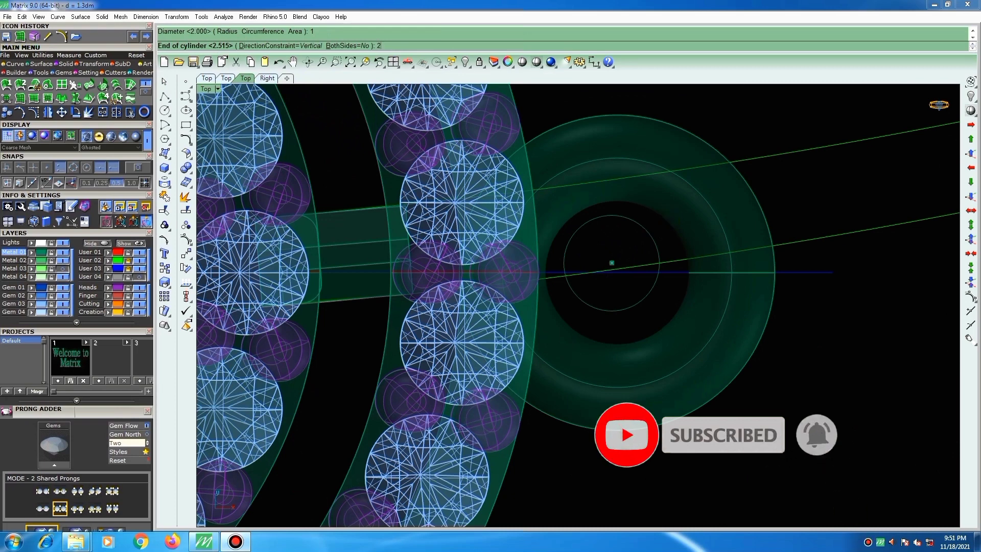
key(Return)
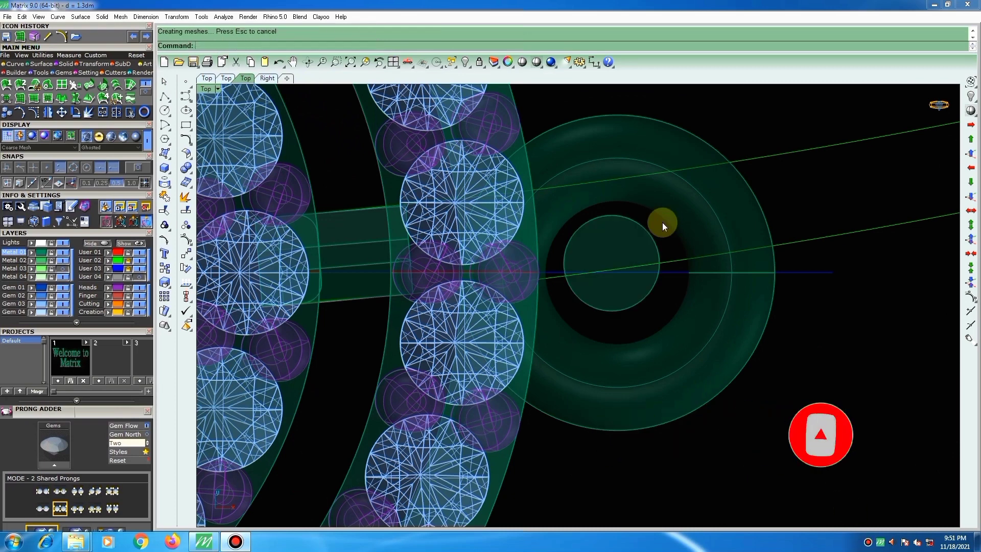
Measure the distance across the side loop's hole.
scroll(683, 225, down, 1)
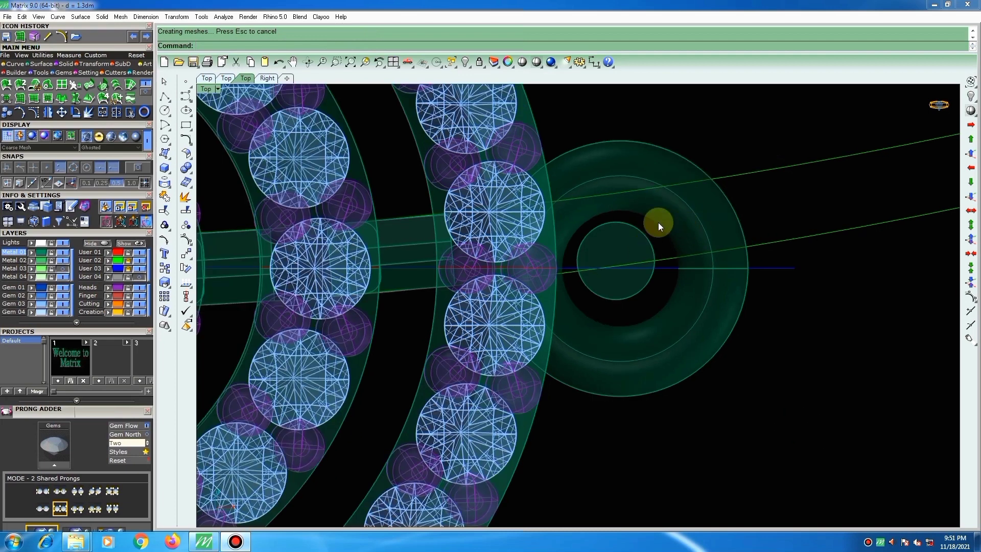
key(ctrl+d)
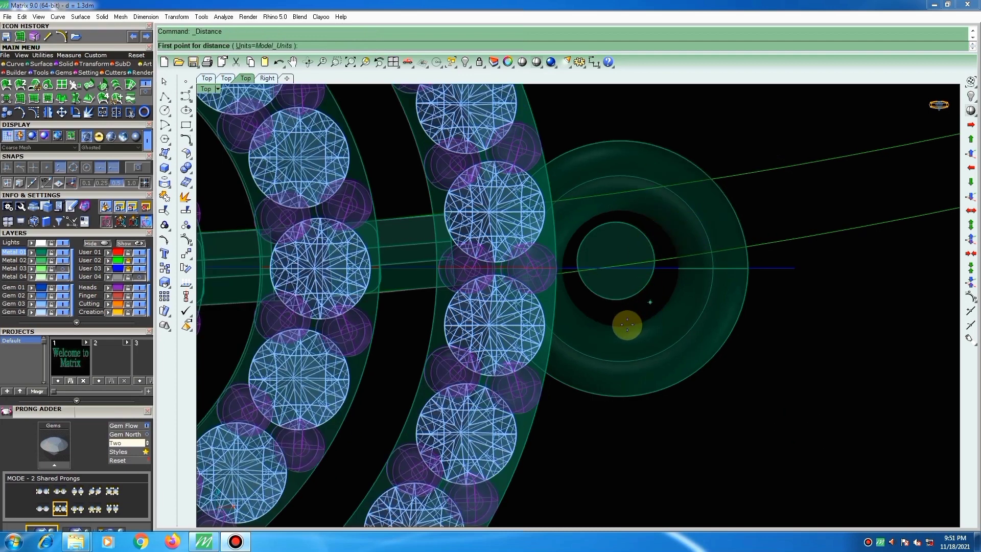
click(625, 325)
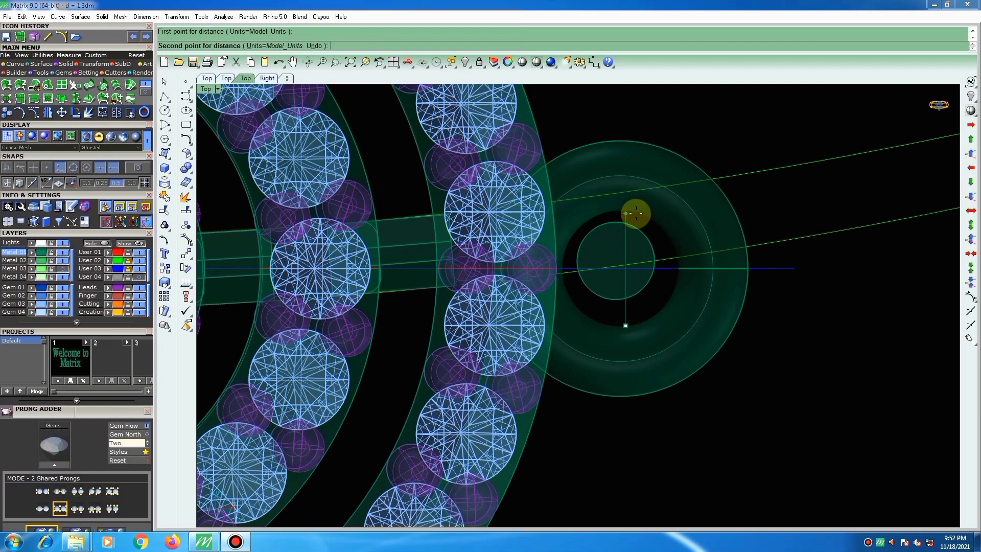
click(635, 214)
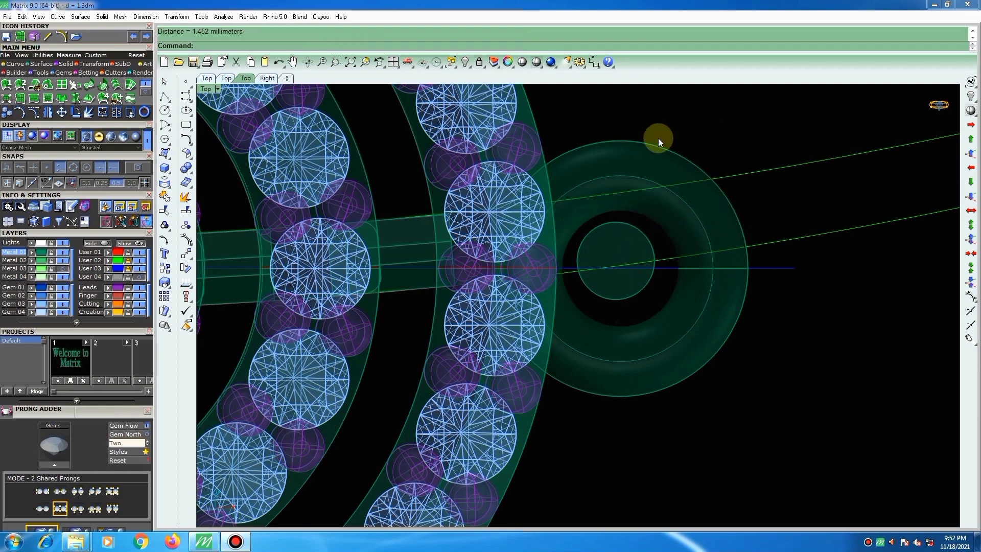
Move the cylinder and the side loop inward so that they overlap the pendant's outer gem ring.
scroll(629, 236, down, 3)
click(597, 244)
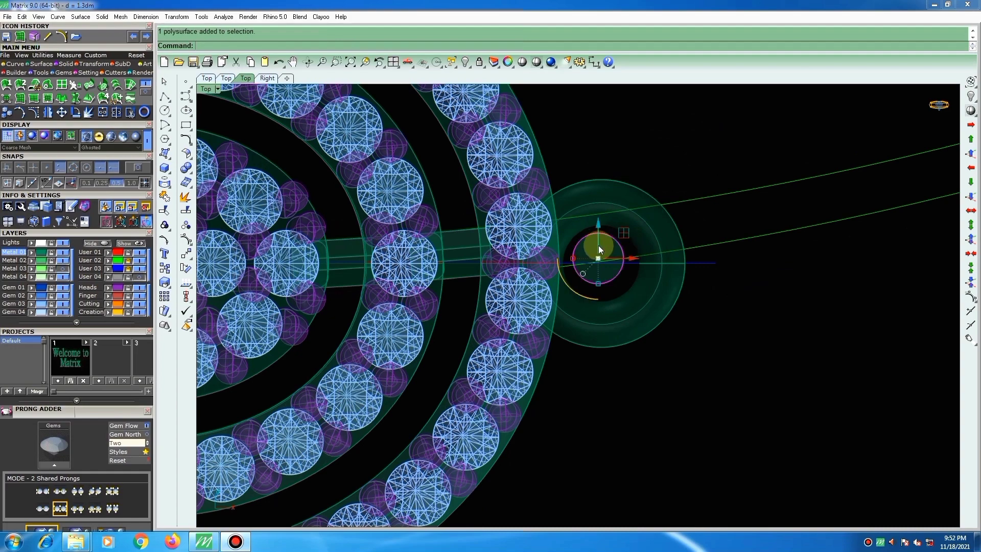
scroll(614, 237, up, 1)
drag(612, 225, 541, 222)
click(654, 298)
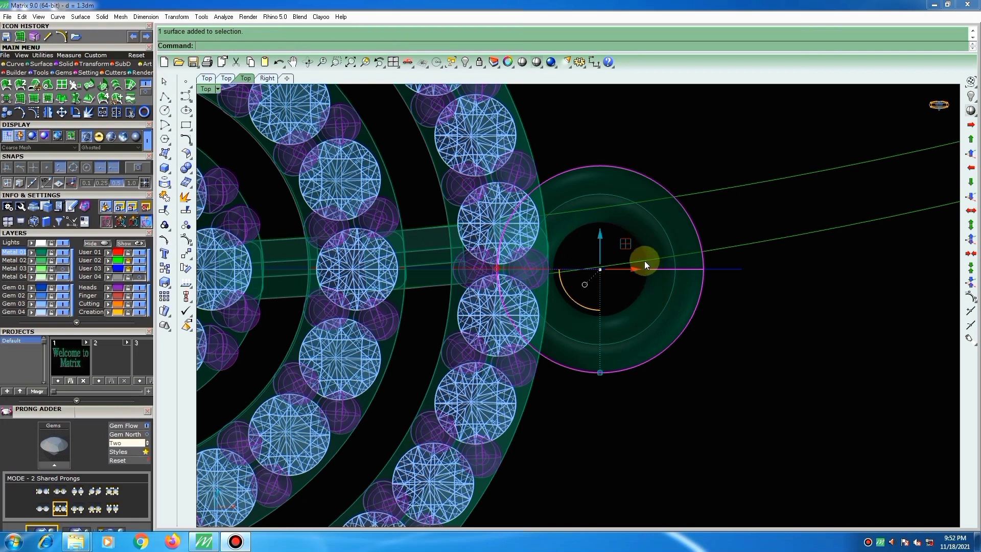
drag(624, 244, 541, 230)
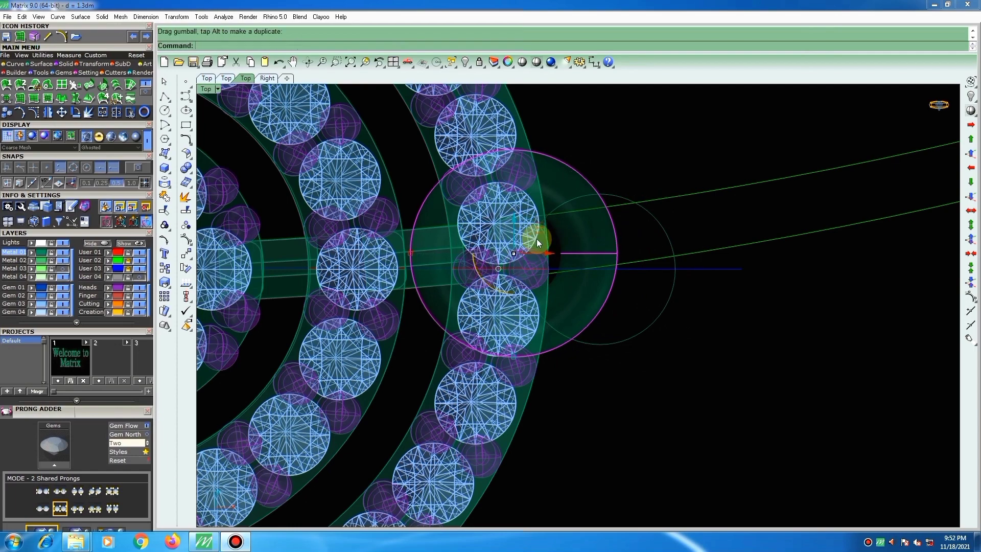
Fine-tune the cylinder's position at the outer ring's edge with a very small downward Move.
scroll(547, 235, up, 3)
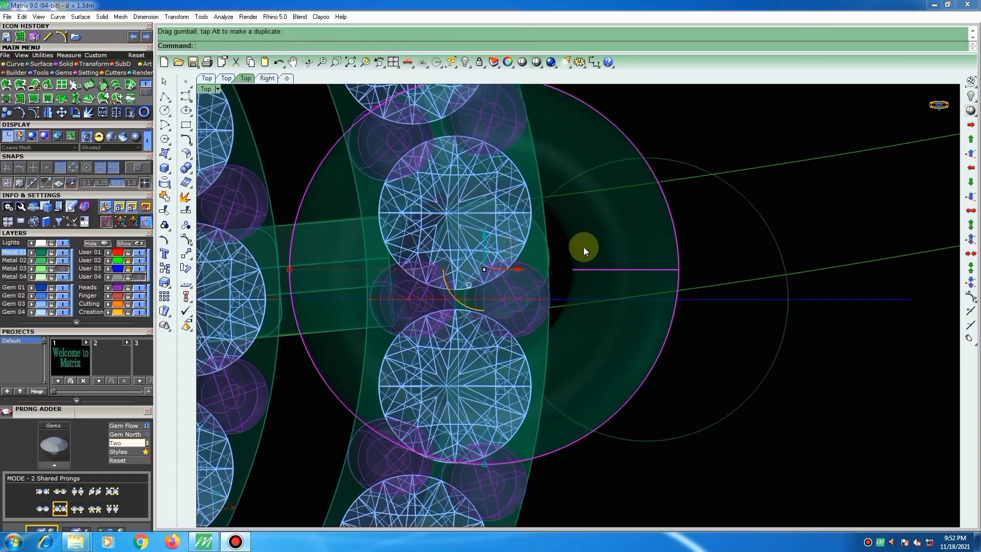
click(551, 251)
scroll(531, 238, up, 2)
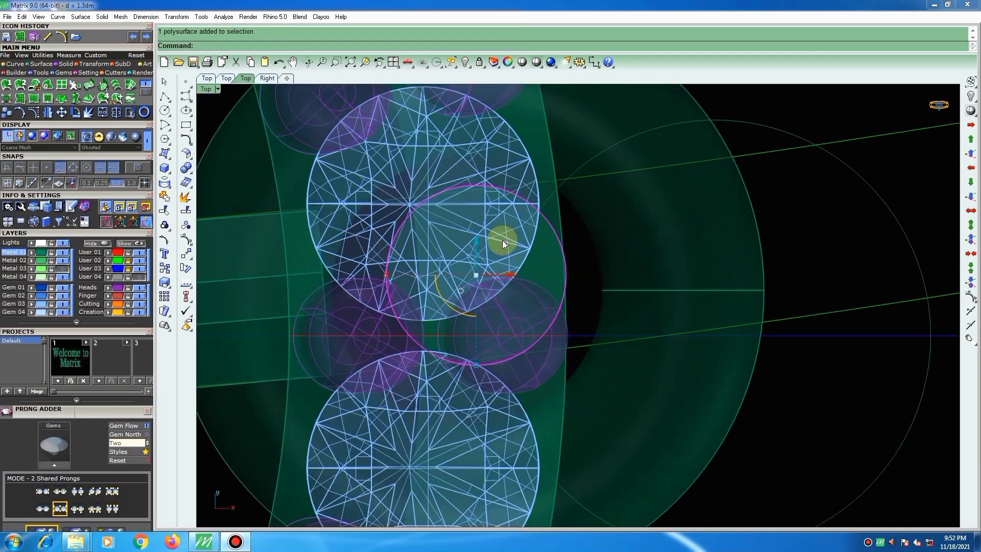
right_click(505, 187)
scroll(506, 186, up, 8)
click(505, 183)
click(505, 182)
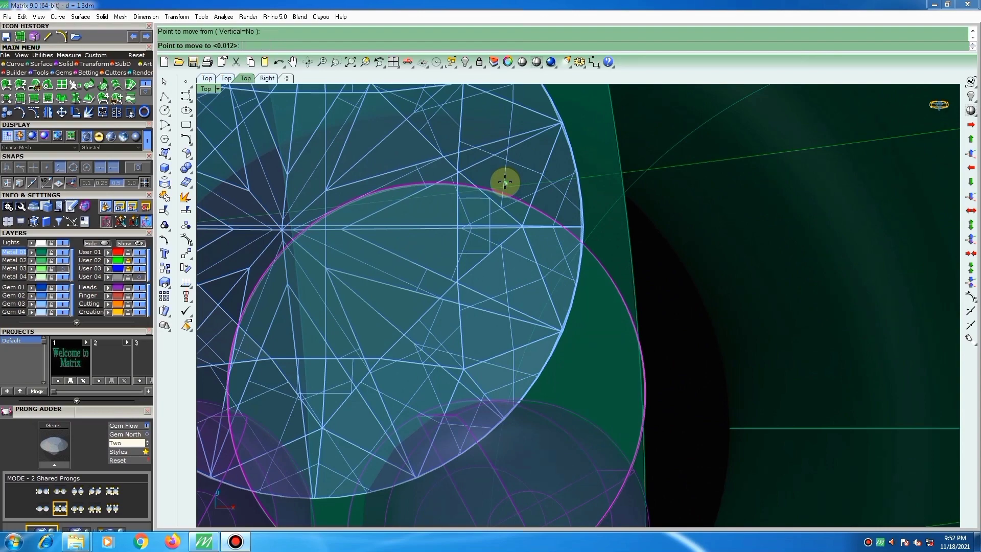
click(504, 185)
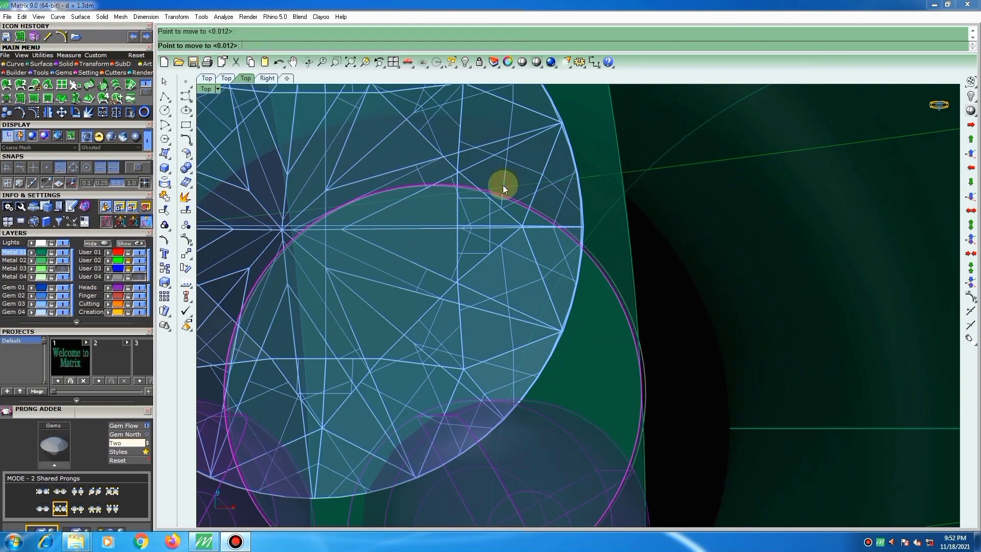
Move the side loop slightly upward to fine-tune its overlap with the outer ring's edge.
scroll(520, 207, down, 1)
scroll(520, 207, down, 6)
click(665, 230)
scroll(596, 234, down, 4)
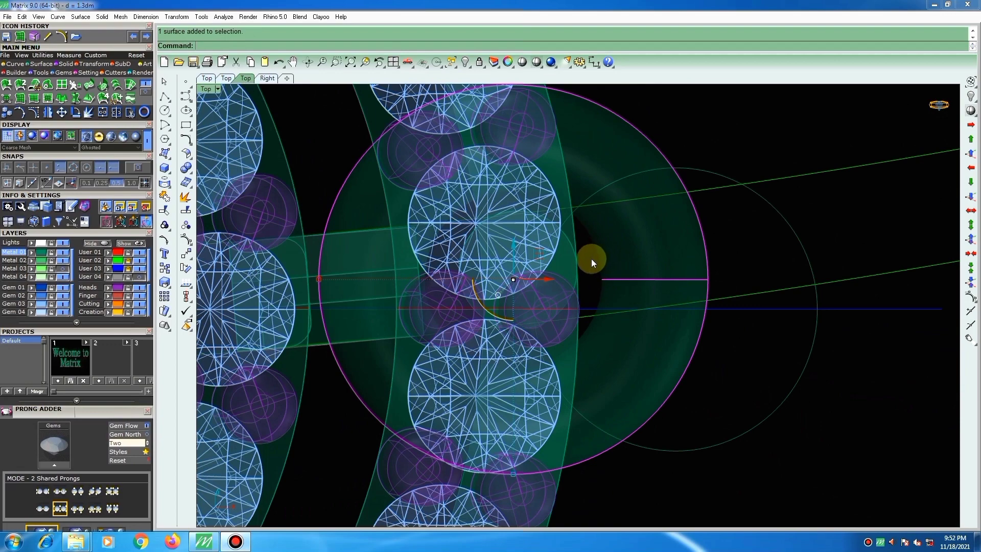
text(move)
key(Return)
scroll(587, 250, up, 3)
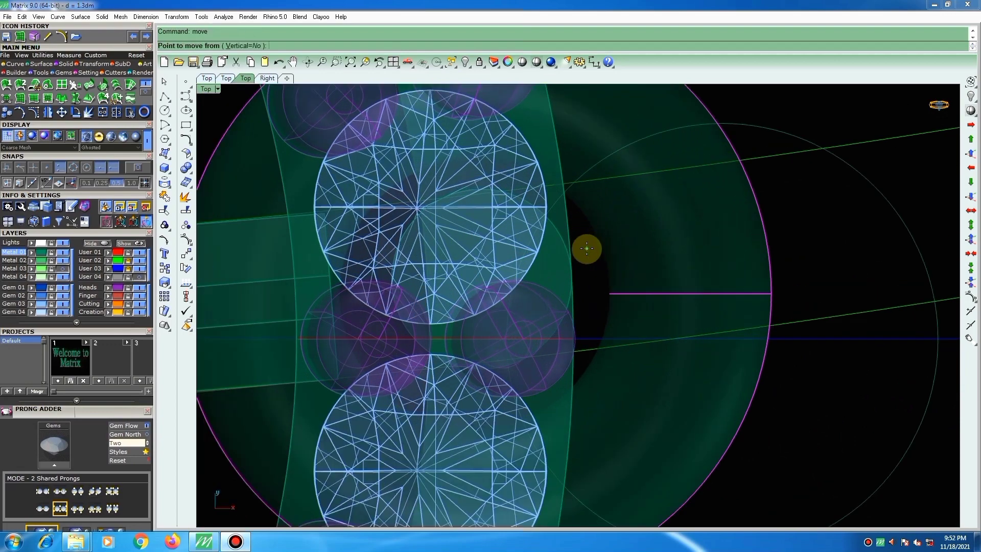
click(586, 249)
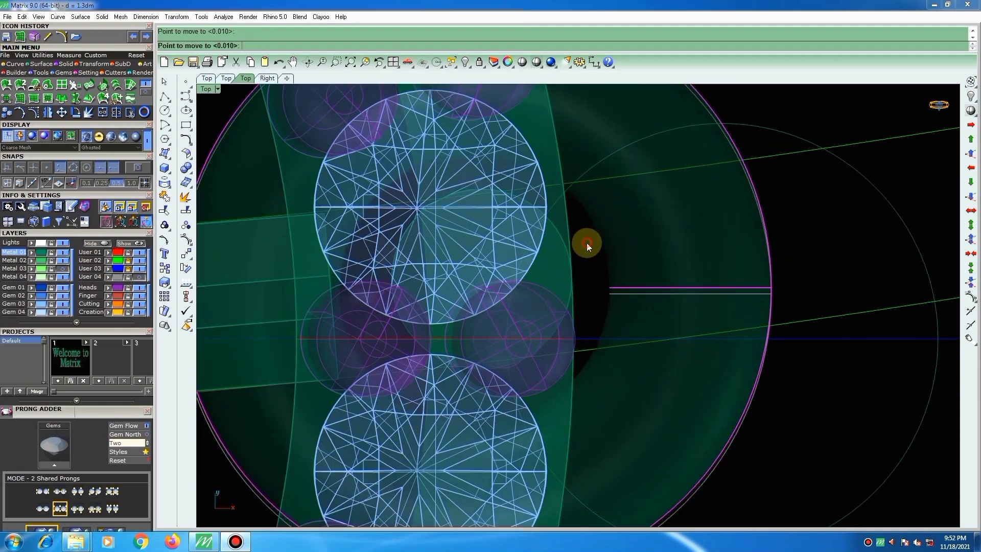
click(587, 243)
Delete the leftover construction circle beside the moved side loop.
scroll(575, 268, down, 10)
click(700, 244)
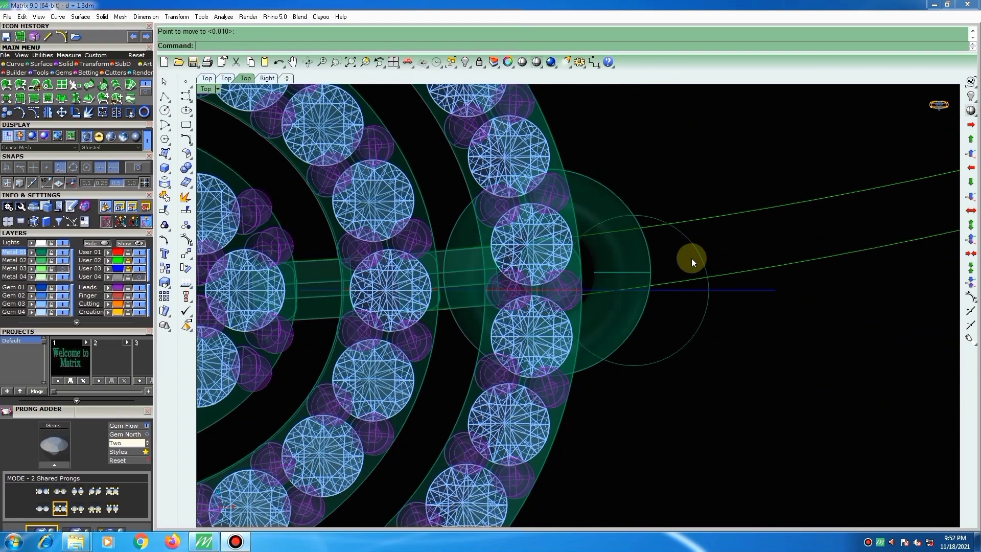
click(685, 243)
scroll(688, 244, down, 3)
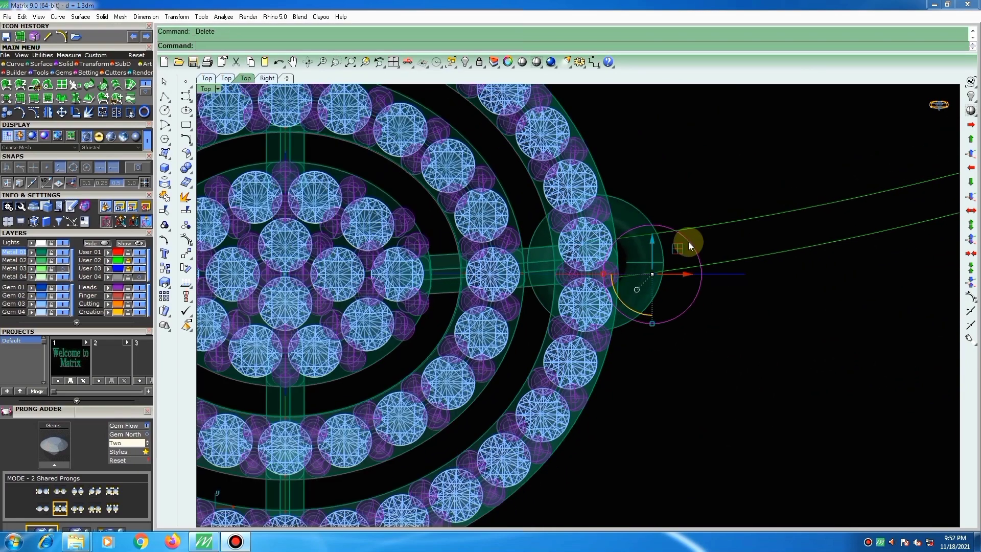
key(Delete)
Rotate a copy of the side loop about the origin (0) to the opposite end of the pendant, with Copy set to Yes.
click(664, 253)
scroll(664, 251, down, 3)
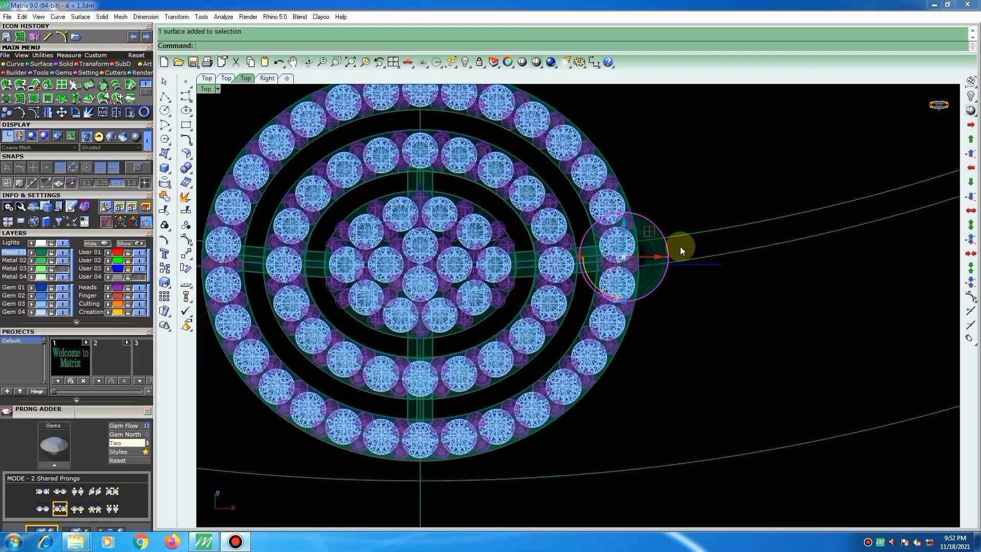
text(rotate)
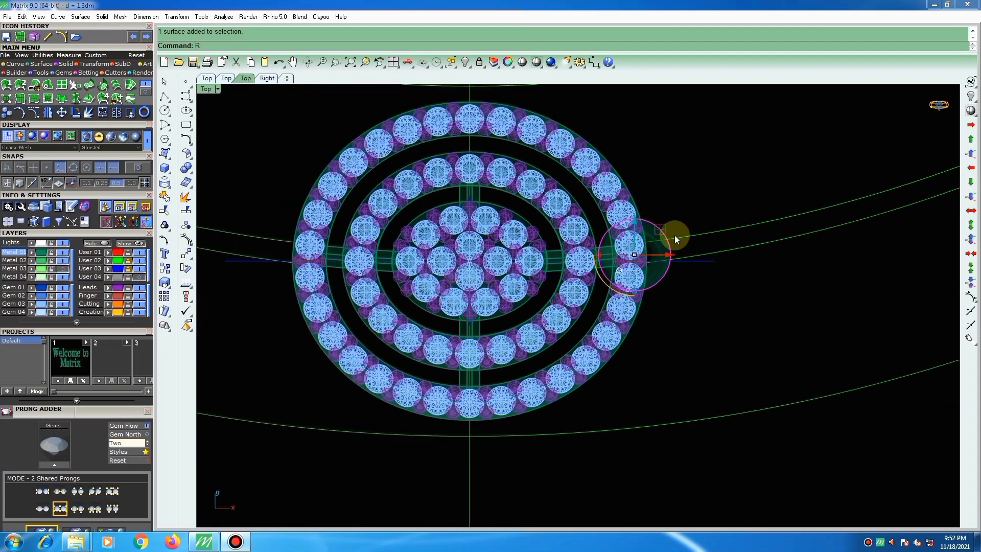
key(Return)
text(0)
key(Return)
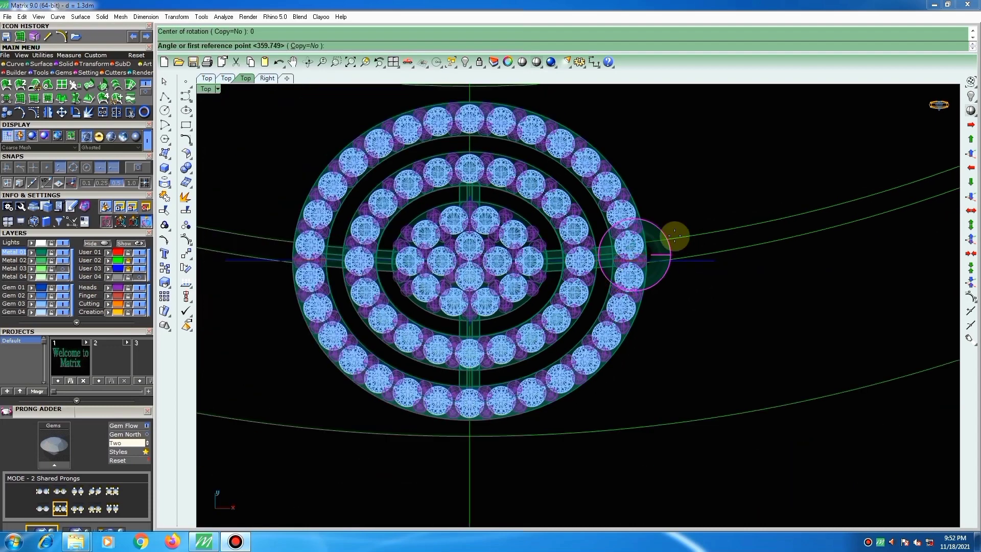
click(310, 46)
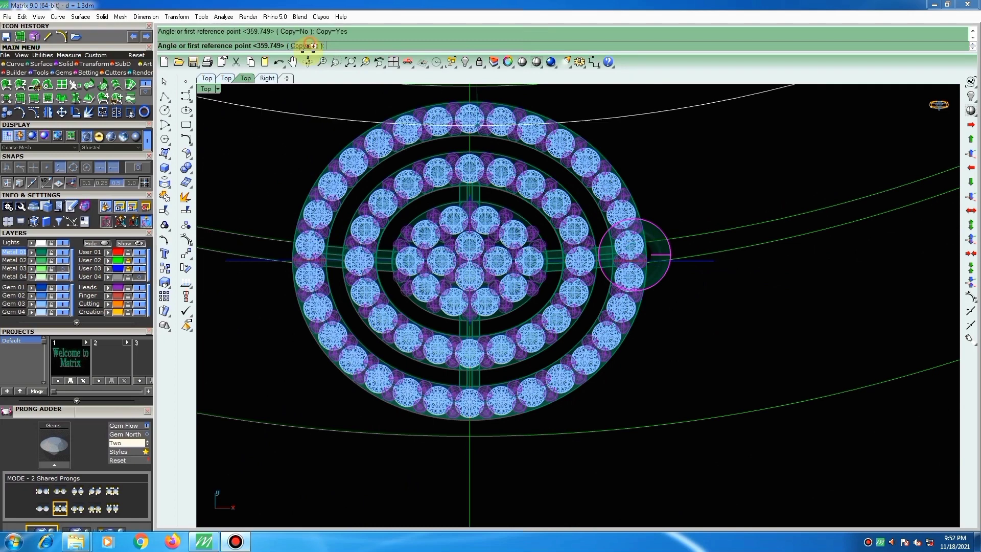
click(637, 279)
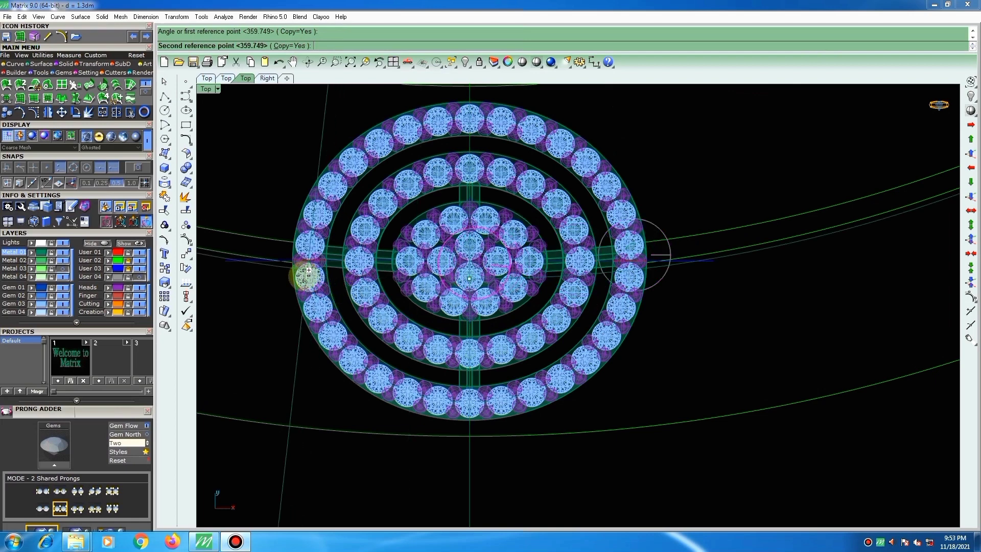
right_drag(303, 278, 399, 337)
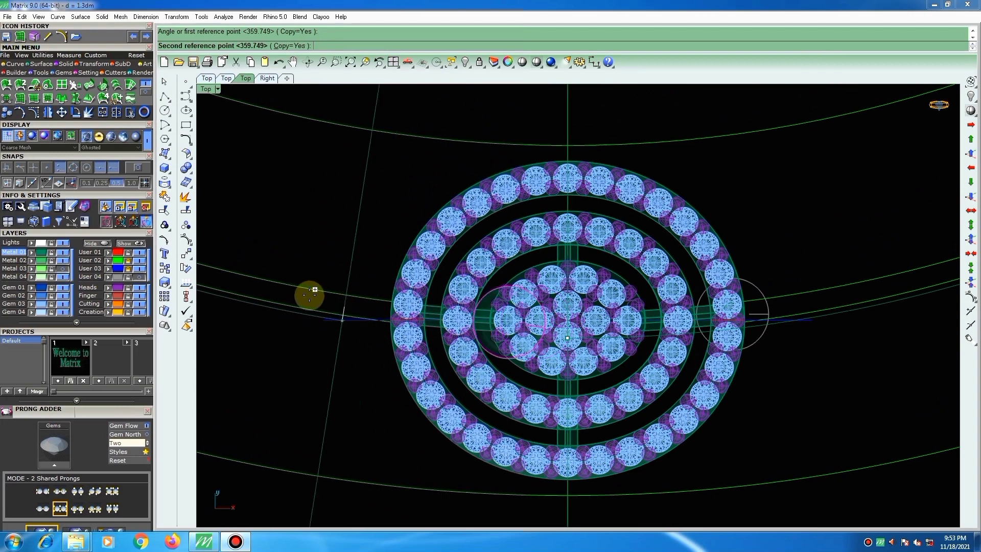
right_drag(257, 267, 401, 292)
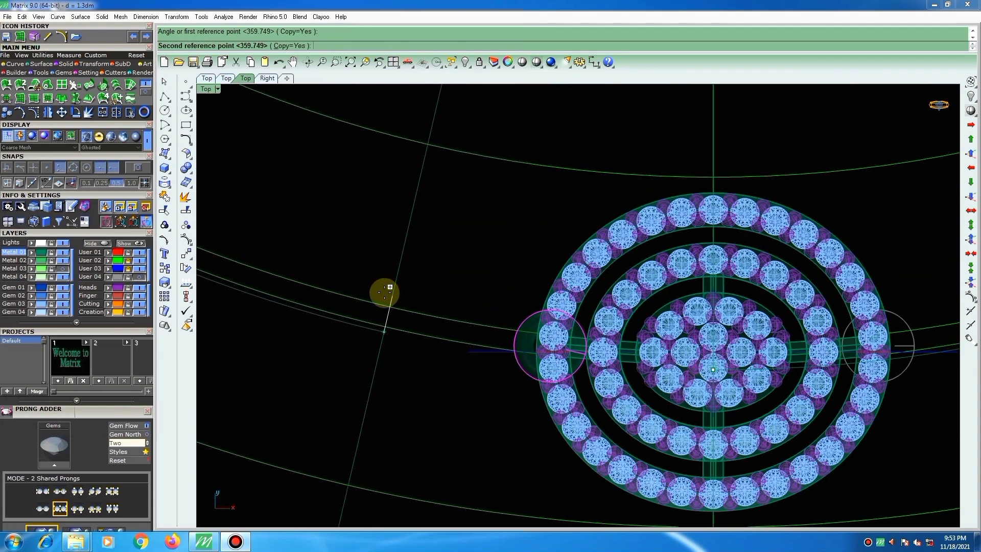
scroll(367, 277, up, 2)
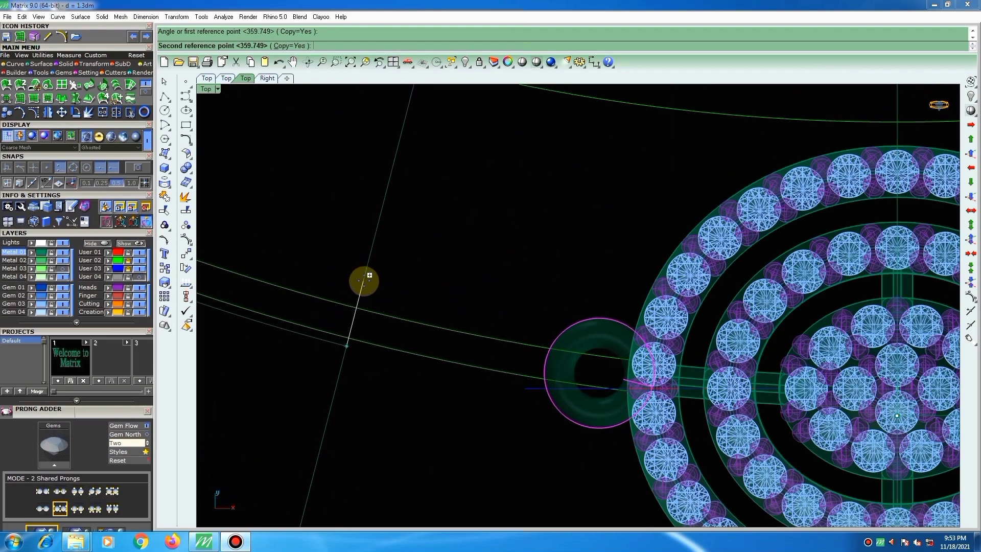
click(364, 280)
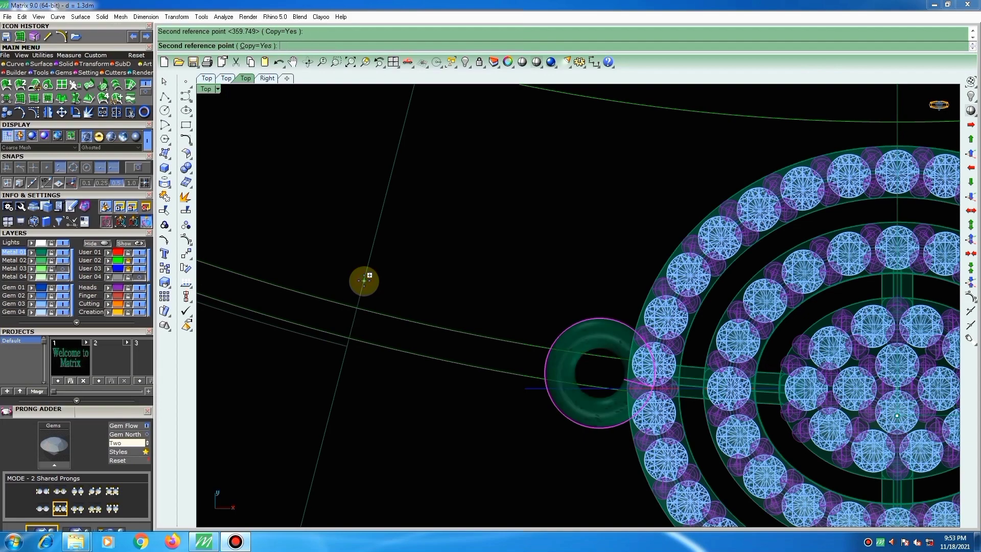
key(Return)
scroll(347, 281, down, 1)
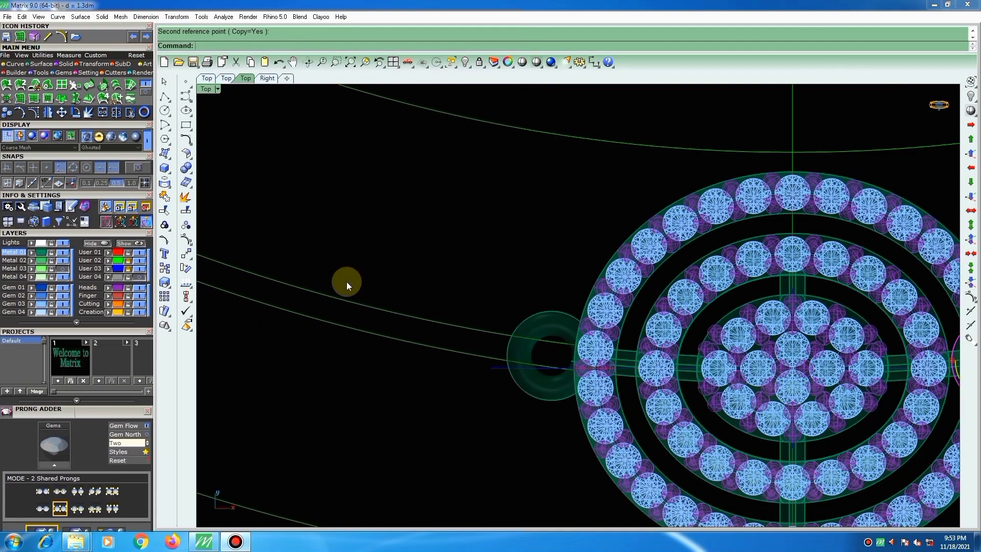
scroll(352, 295, down, 3)
scroll(635, 326, up, 4)
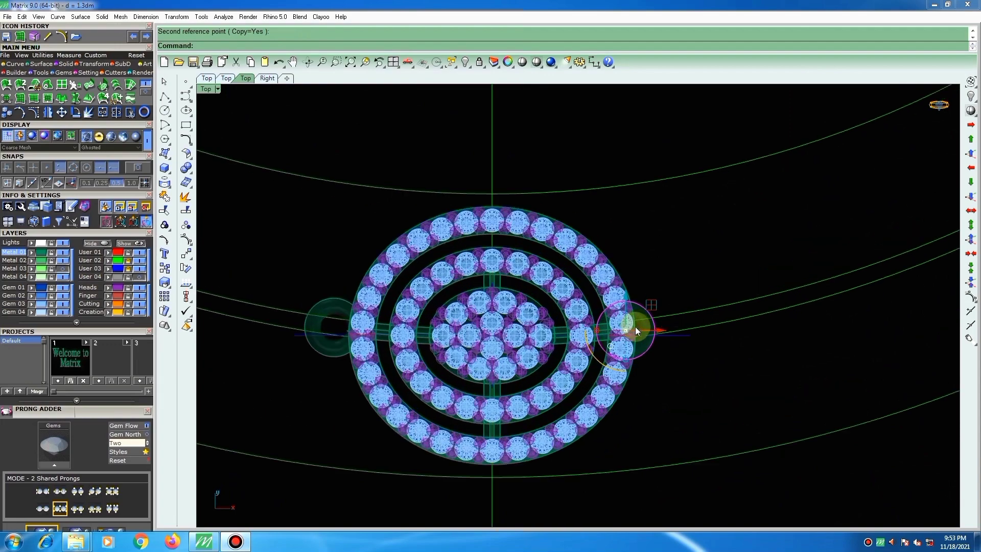
scroll(627, 327, up, 2)
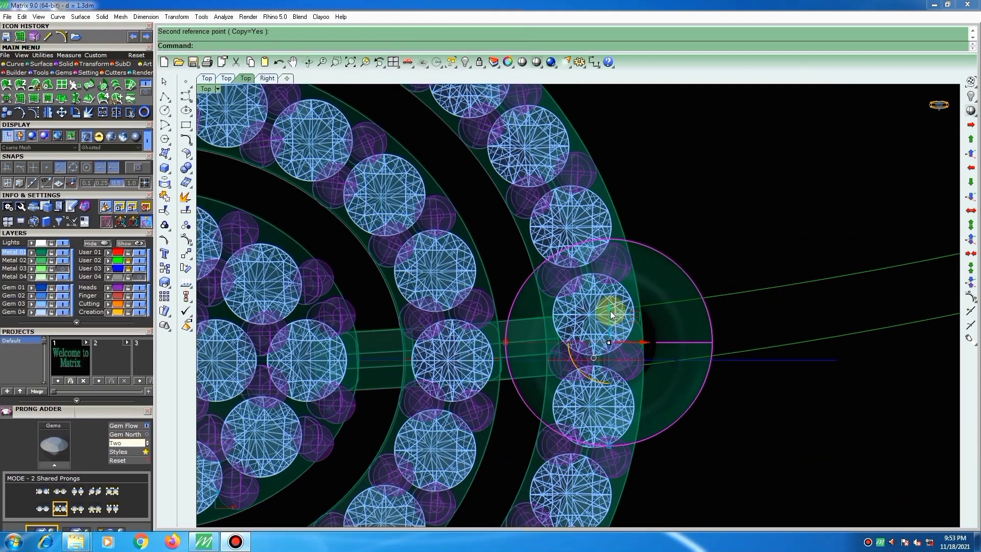
scroll(616, 301, down, 1)
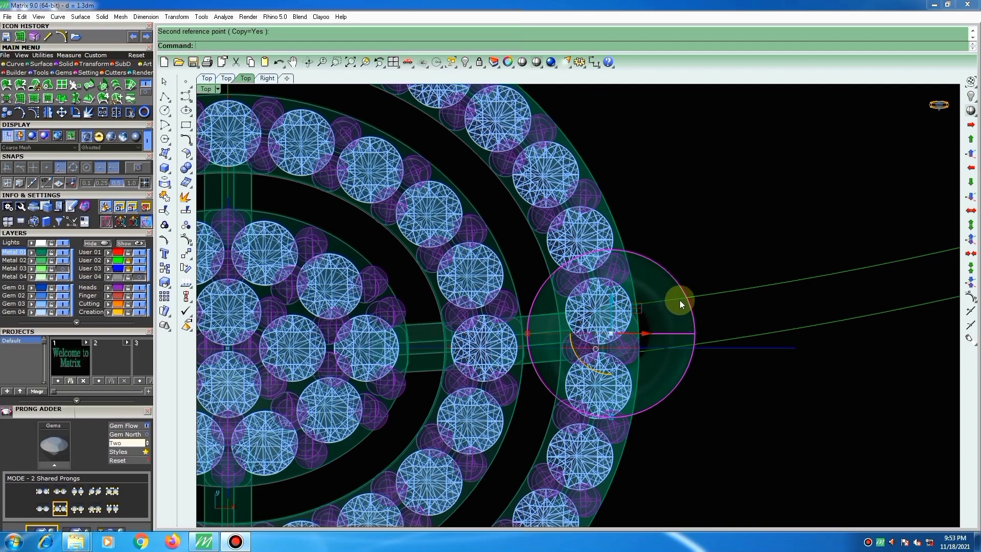
Lower the side loop in the front view, shaded display, until it fits the gap between the upper and lower outer rings.
key(ctrl+F3)
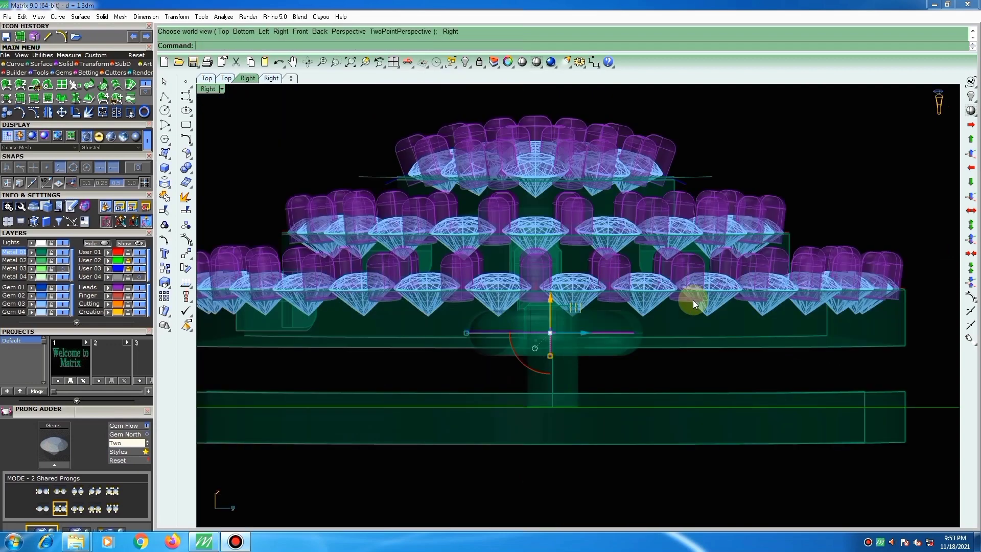
scroll(548, 326, up, 3)
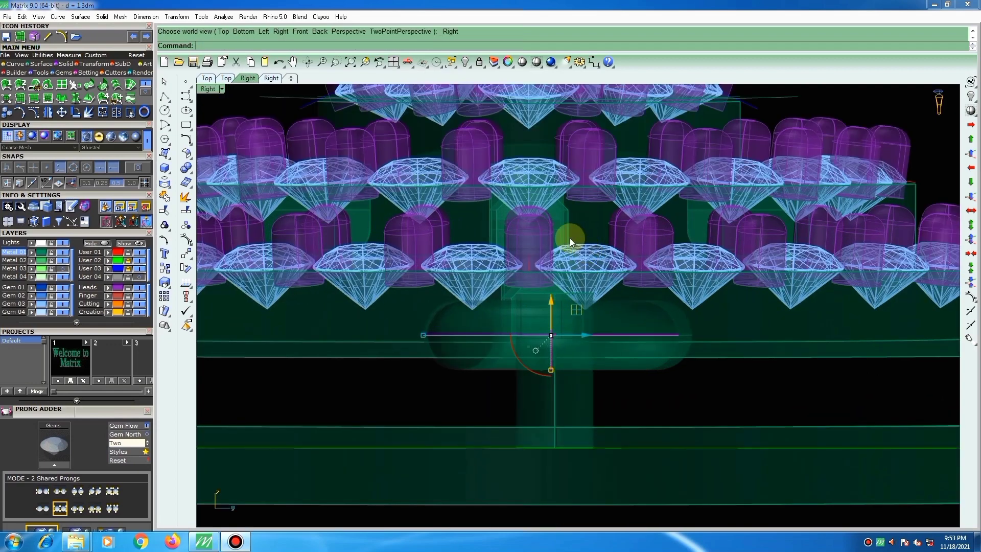
key(ctrl+F2)
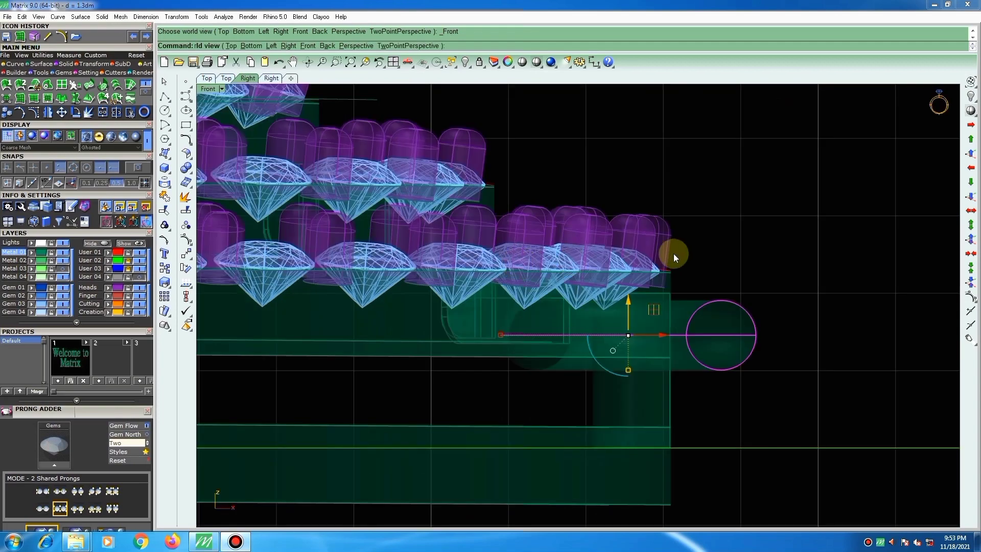
click(536, 62)
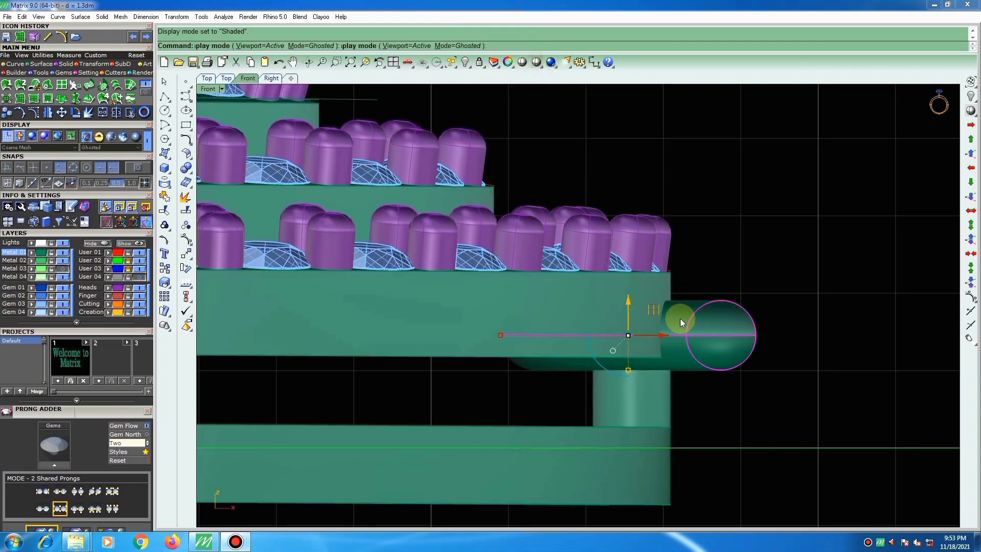
drag(629, 300, 635, 357)
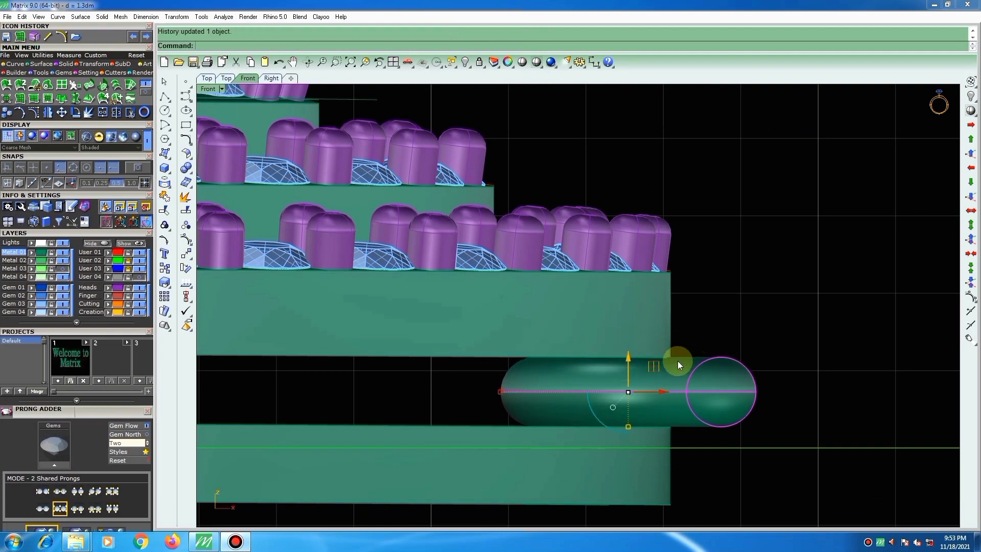
Put a global BoundingBox CageEdit cage on the side loop in World coordinates with 4 points and degree 3 in each direction.
text(ce)
key(Return)
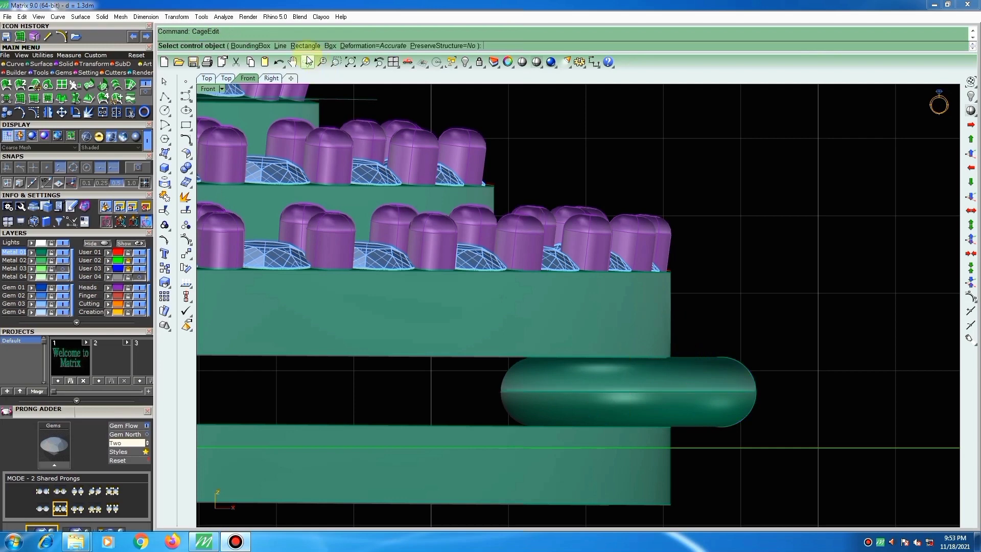
click(252, 46)
key(Return)
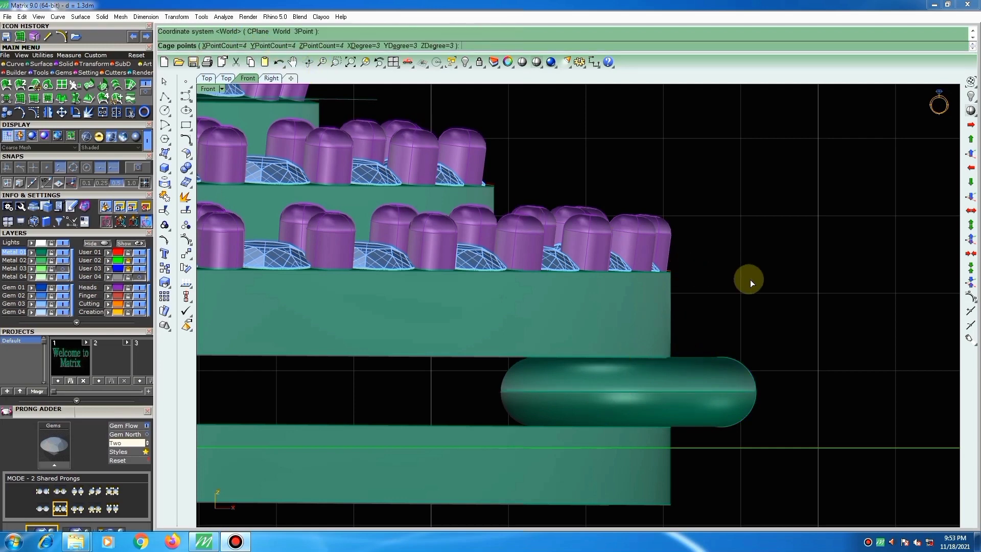
key(Return)
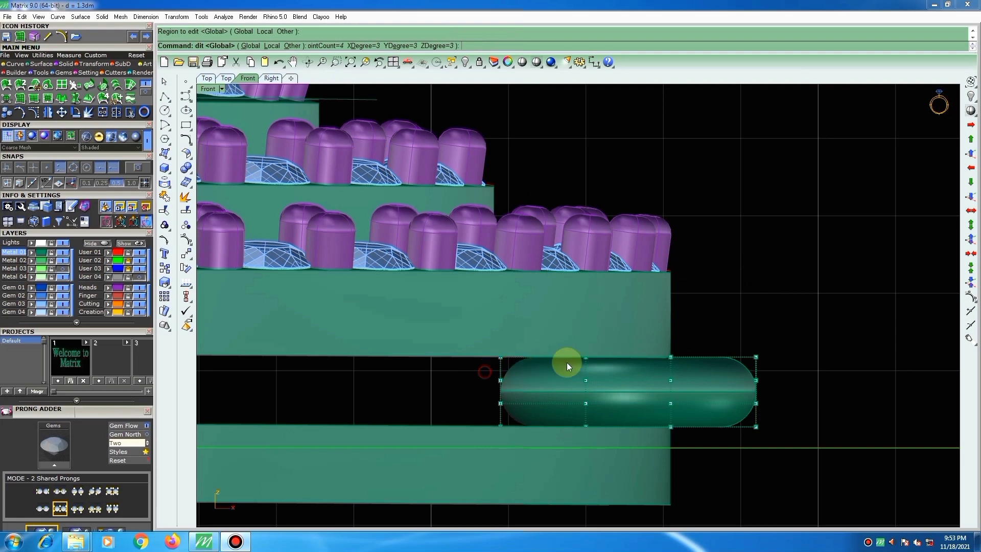
key(Return)
Scale the cage's uppermost and lowermost point rows vertically inward by a small amount to slim the side loop within the gap.
drag(476, 377, 790, 347)
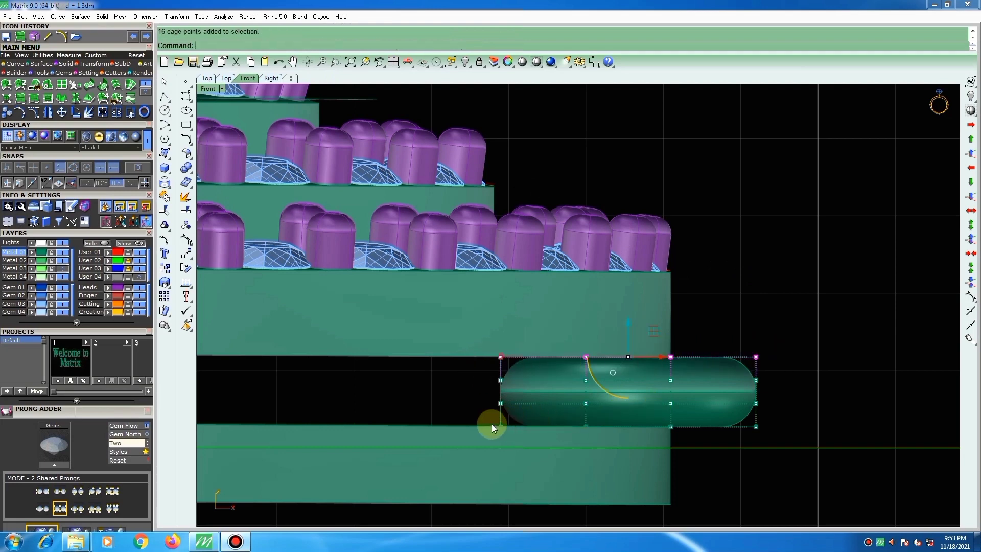
shift+drag(486, 414, 749, 438)
scroll(621, 436, up, 2)
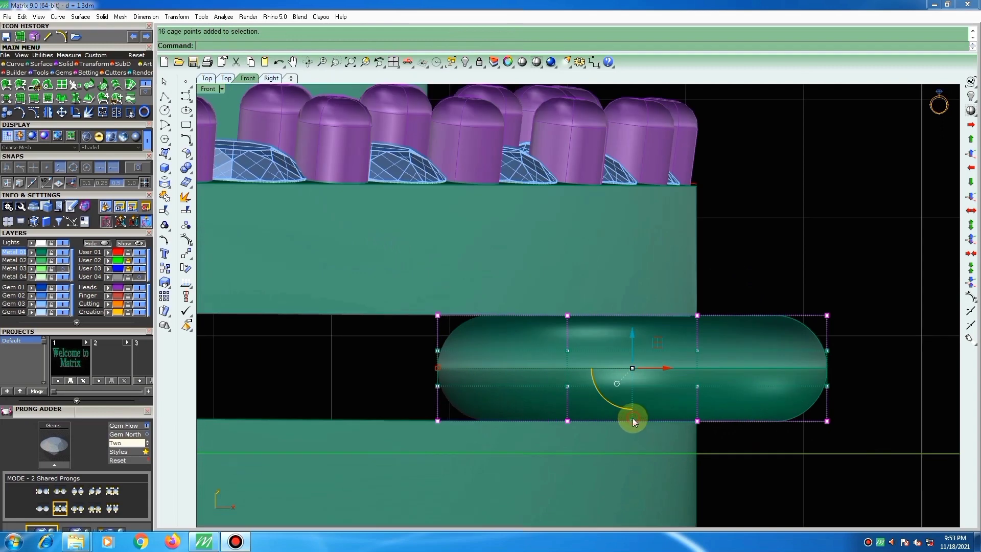
drag(632, 419, 632, 416)
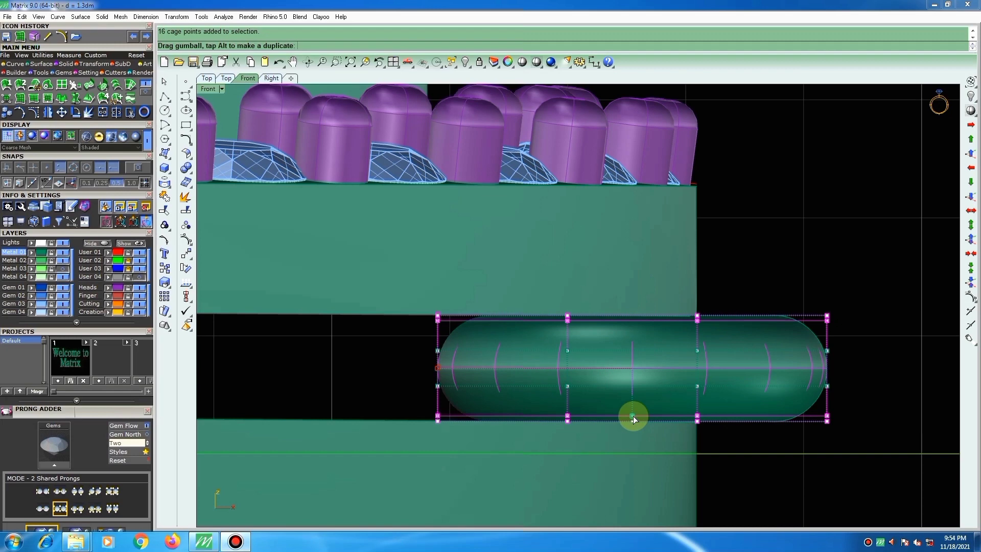
drag(633, 416, 633, 415)
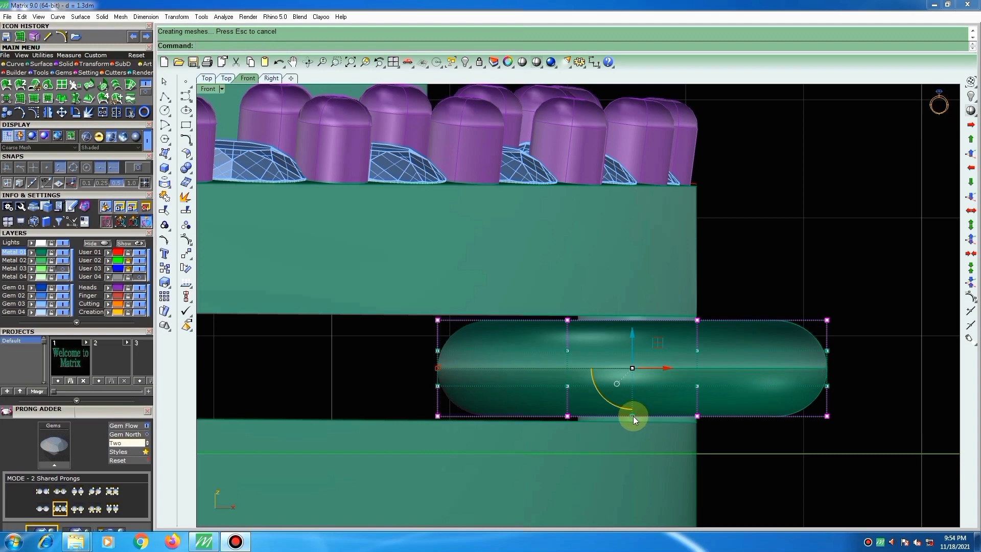
scroll(633, 416, up, 5)
drag(633, 416, 633, 422)
scroll(624, 415, down, 3)
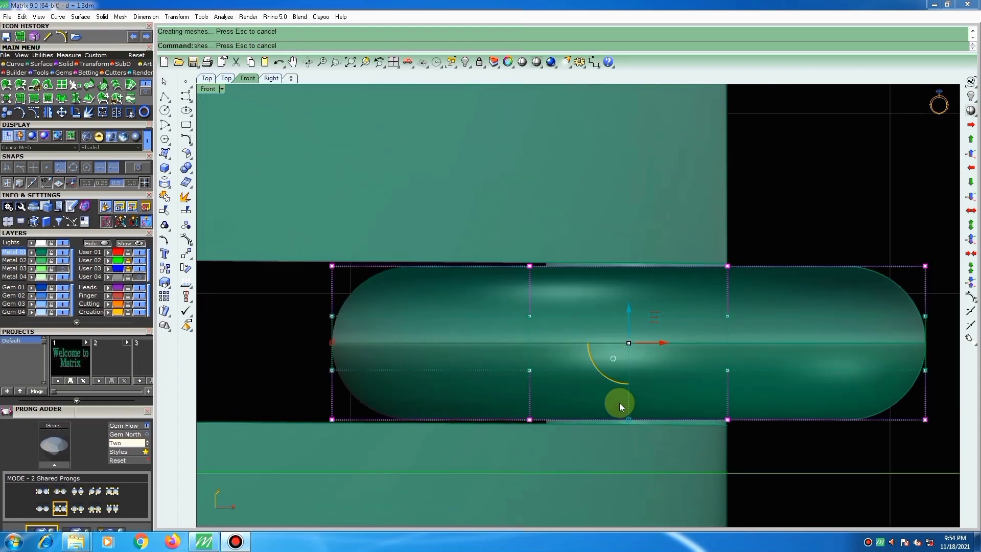
Scale the two middle rows of cage points vertically outward to give the side loop flatter, fuller sides.
scroll(410, 332, down, 1)
drag(369, 321, 896, 387)
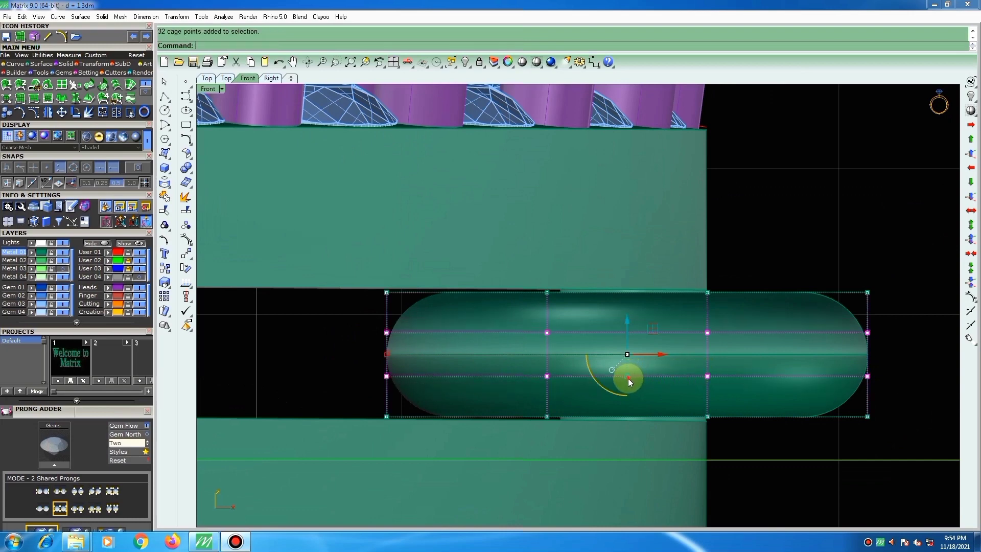
drag(627, 378, 627, 397)
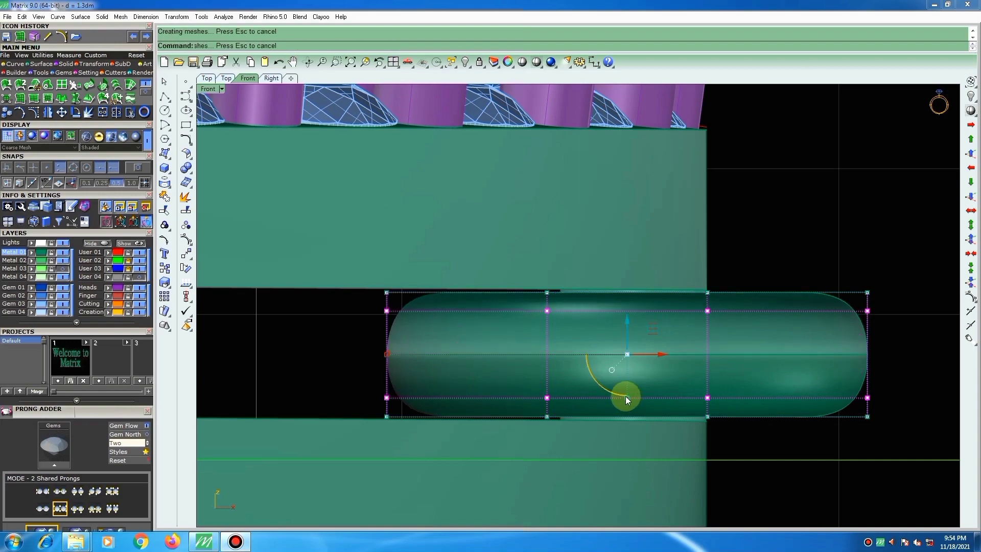
Check the reshaped side loop in 3D and delete its editing cage.
scroll(706, 354, down, 4)
ctrl+shift+right_drag(645, 406, 607, 464)
ctrl+shift+right_drag(622, 431, 737, 416)
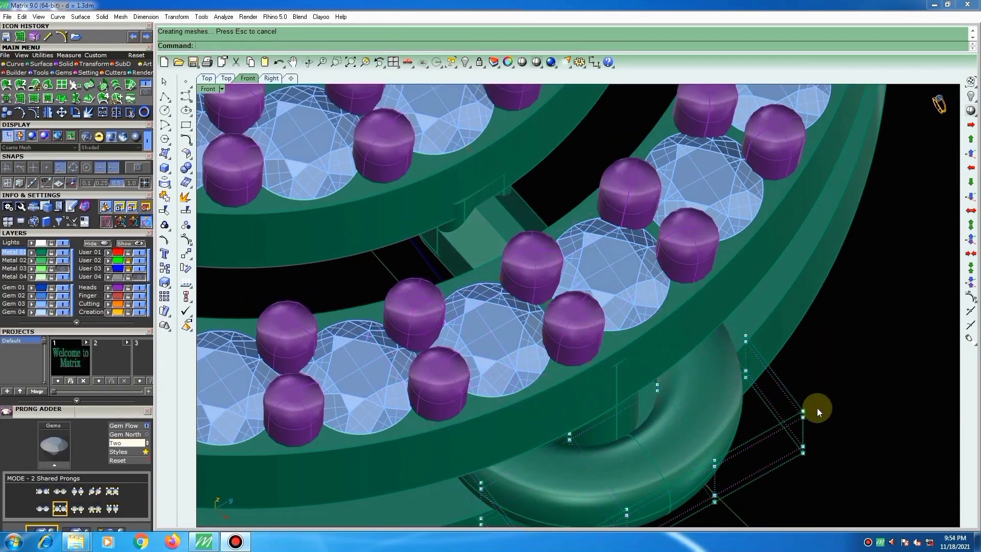
click(723, 430)
key(Delete)
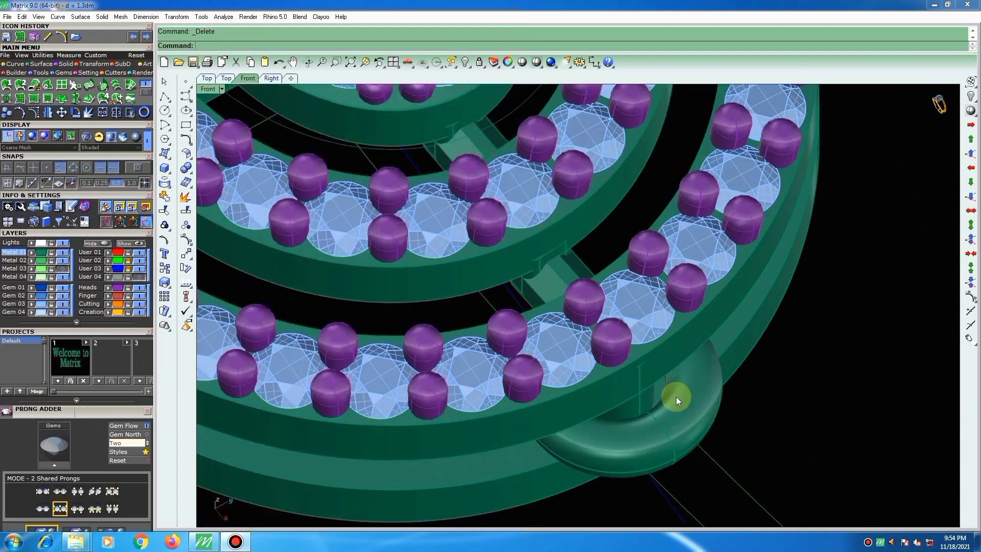
Move the vertical cylinder inside the side loop down about 0.67 in the right view, towards the lower ring's underside.
ctrl+shift+right_drag(676, 397, 615, 149)
click(608, 220)
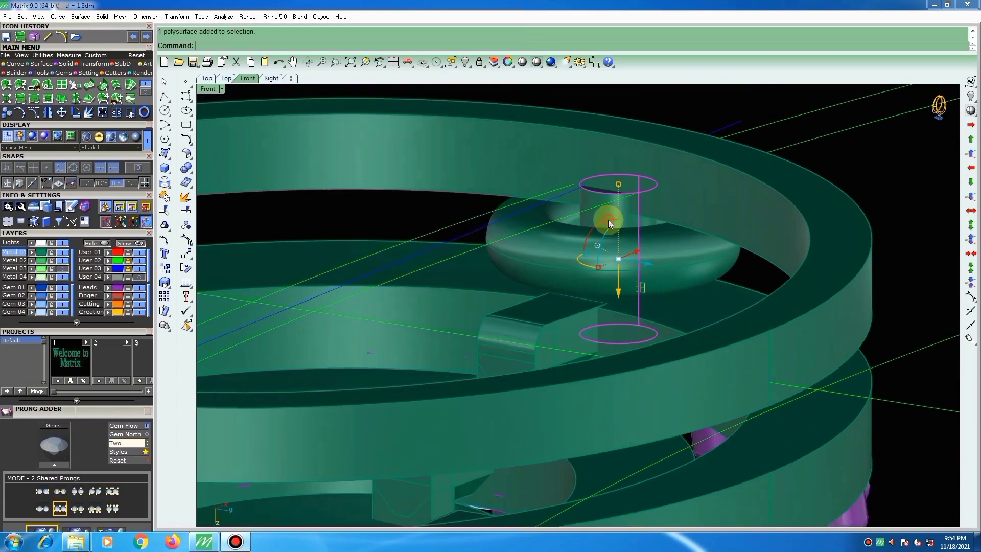
ctrl+shift+right_drag(609, 225, 600, 409)
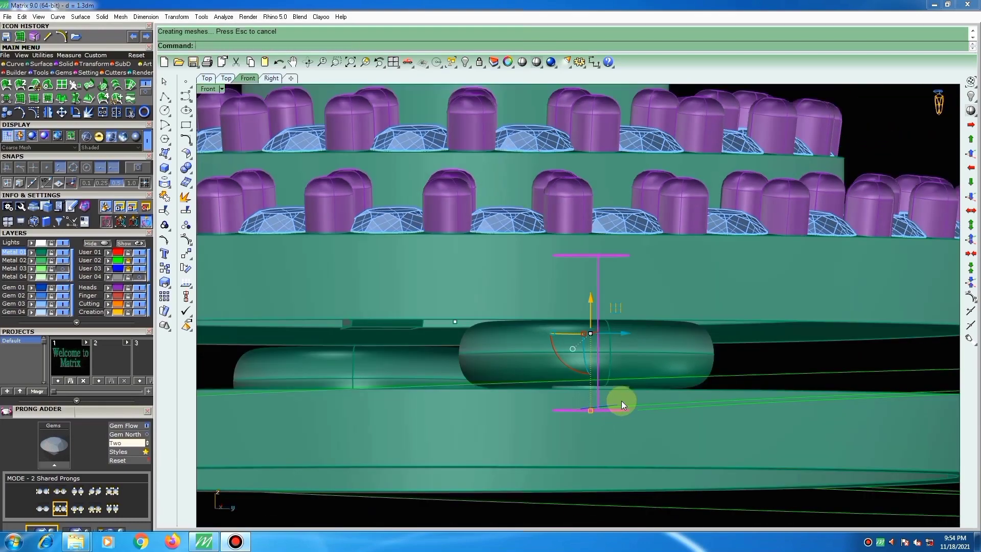
key(ctrl+F3)
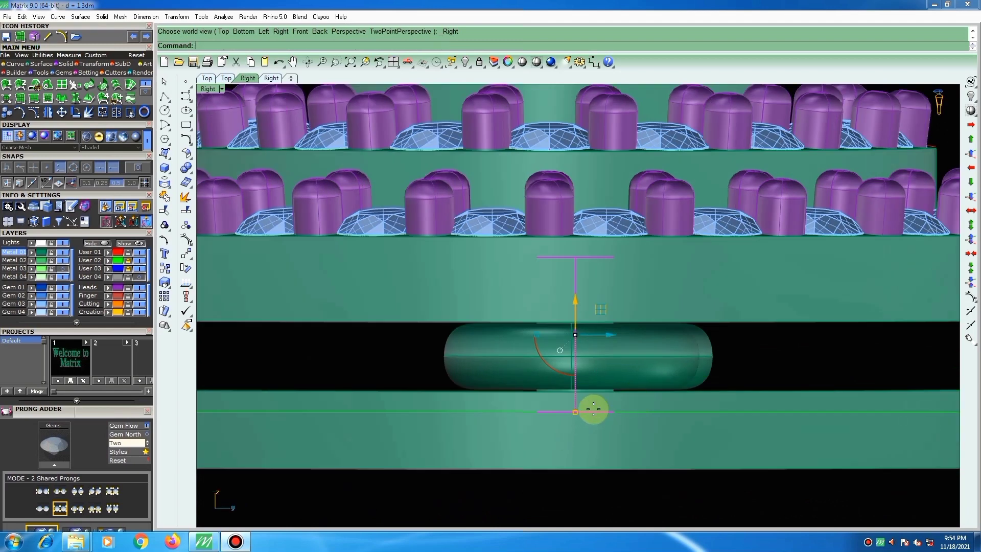
key(m)
click(576, 378)
click(577, 398)
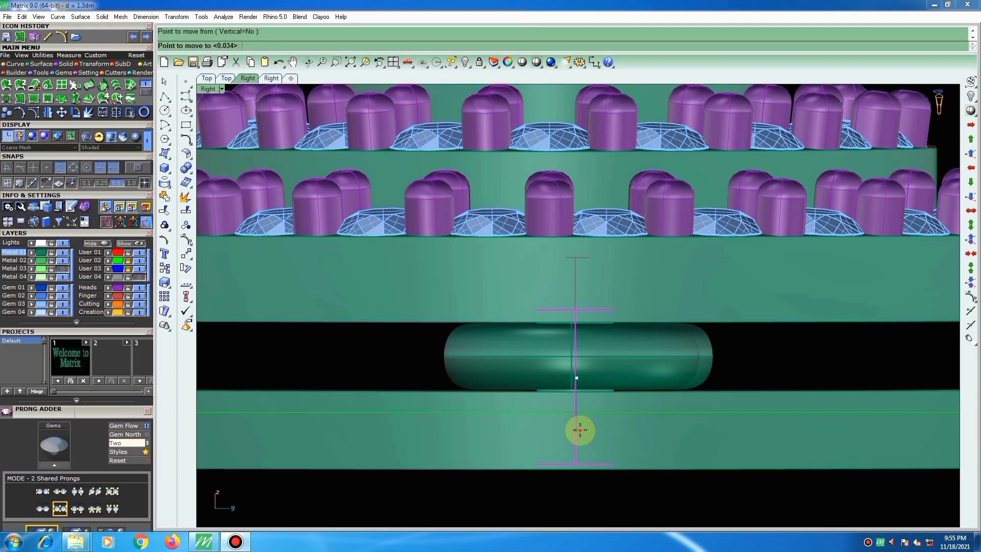
click(580, 429)
Stretch the cylinder vertically and nudge it slightly upward so its lower end is flush with the lower ring's underside.
scroll(573, 473, up, 5)
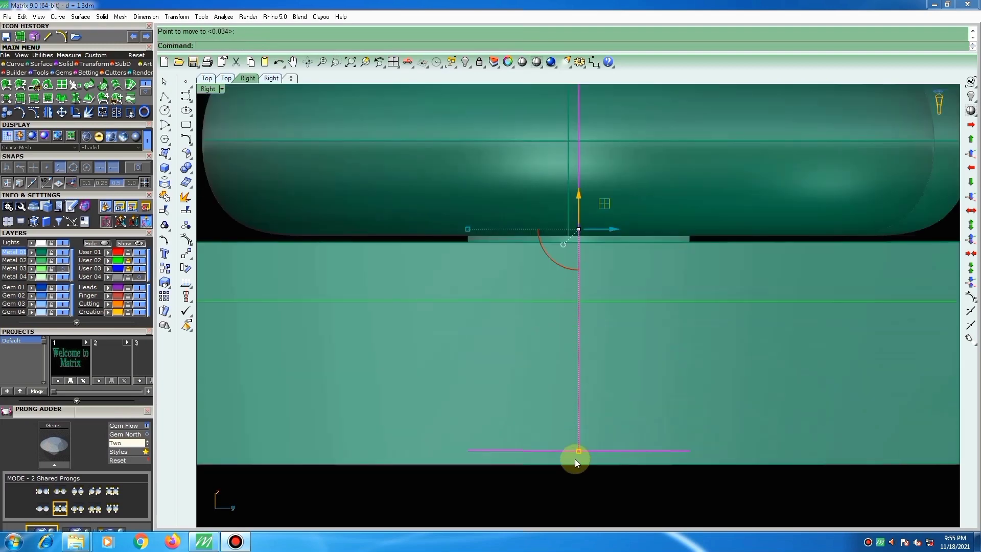
drag(579, 450, 579, 469)
right_click(579, 471)
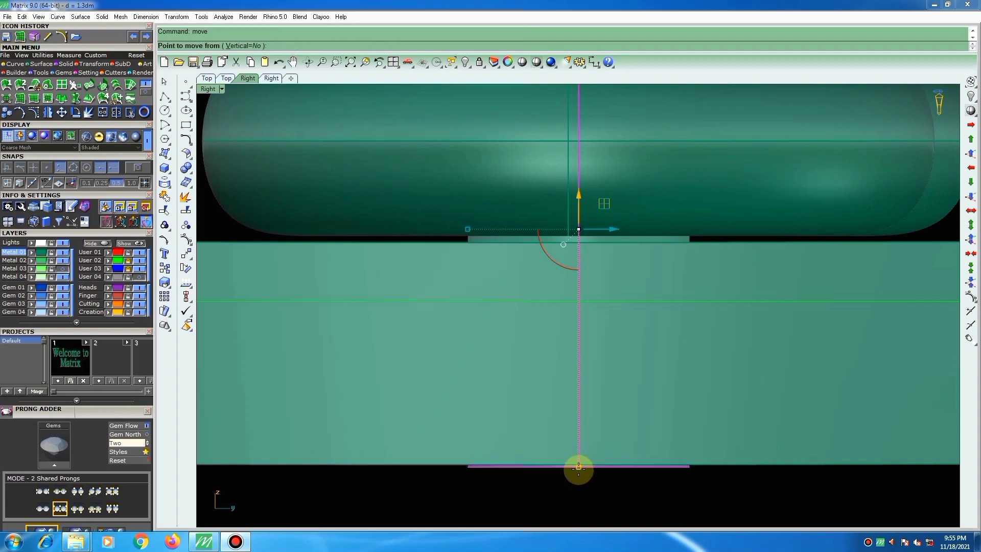
scroll(579, 470, up, 10)
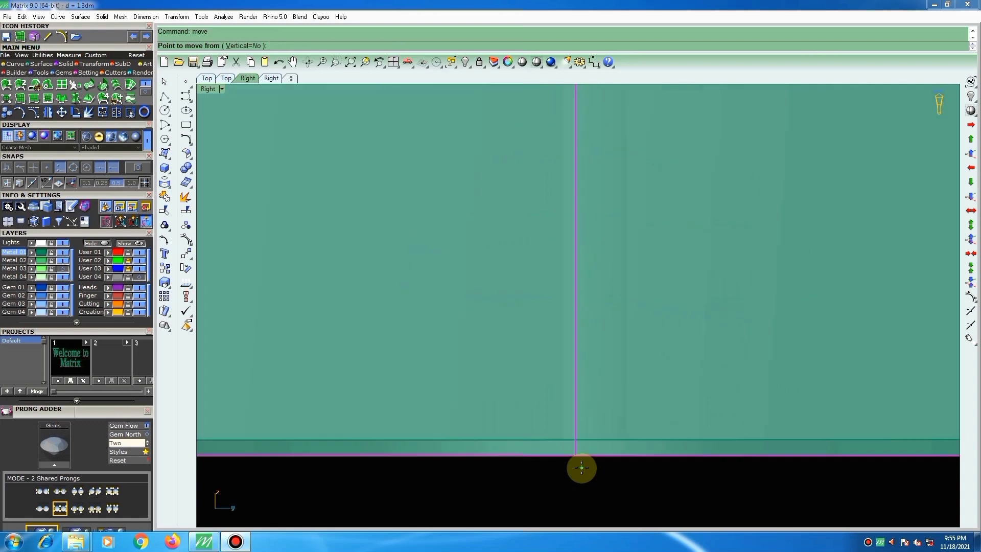
click(582, 467)
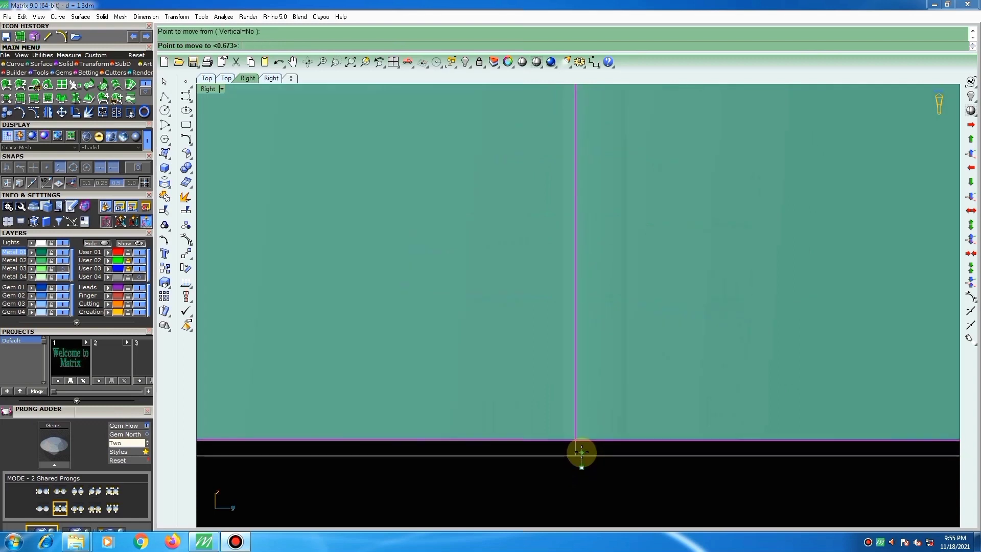
click(581, 453)
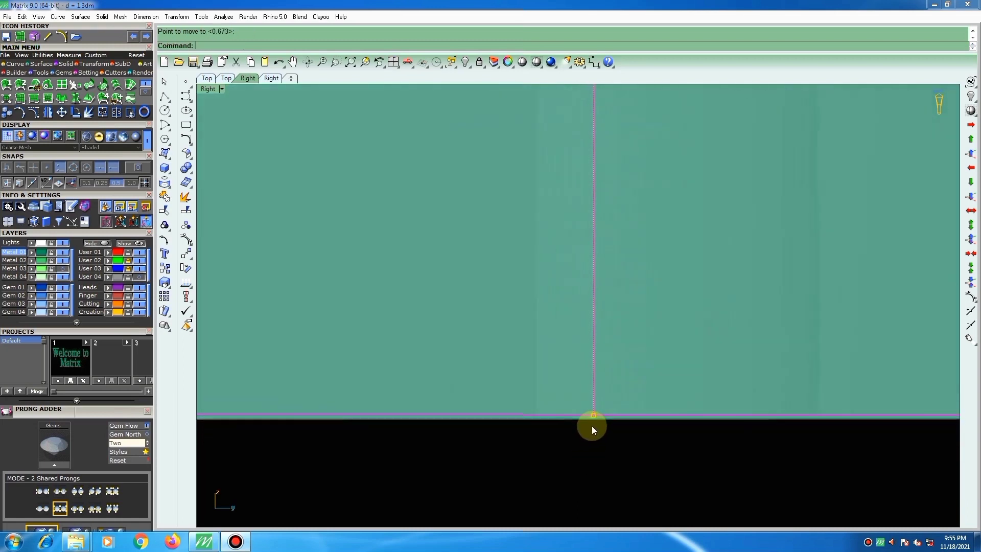
drag(596, 413, 596, 418)
scroll(594, 439, down, 8)
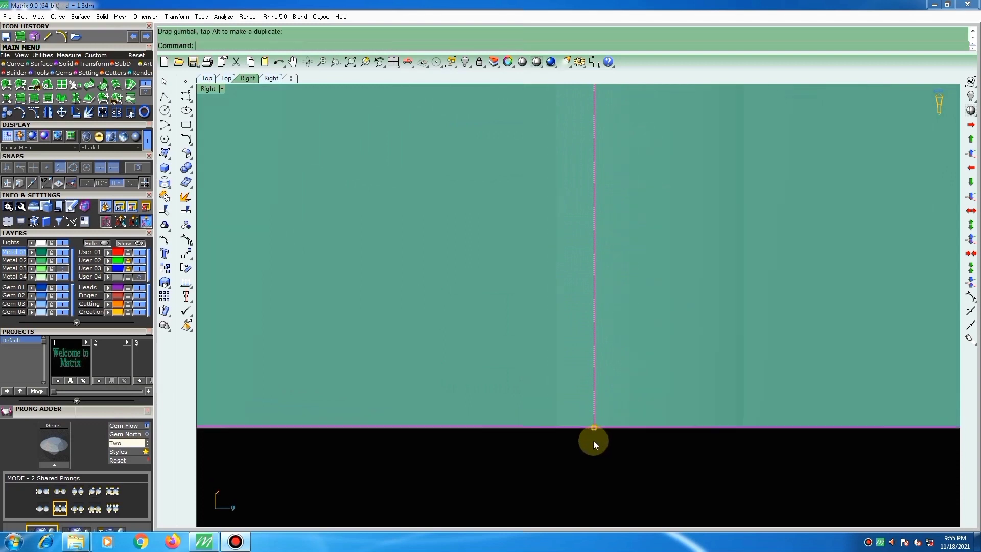
scroll(588, 419, down, 10)
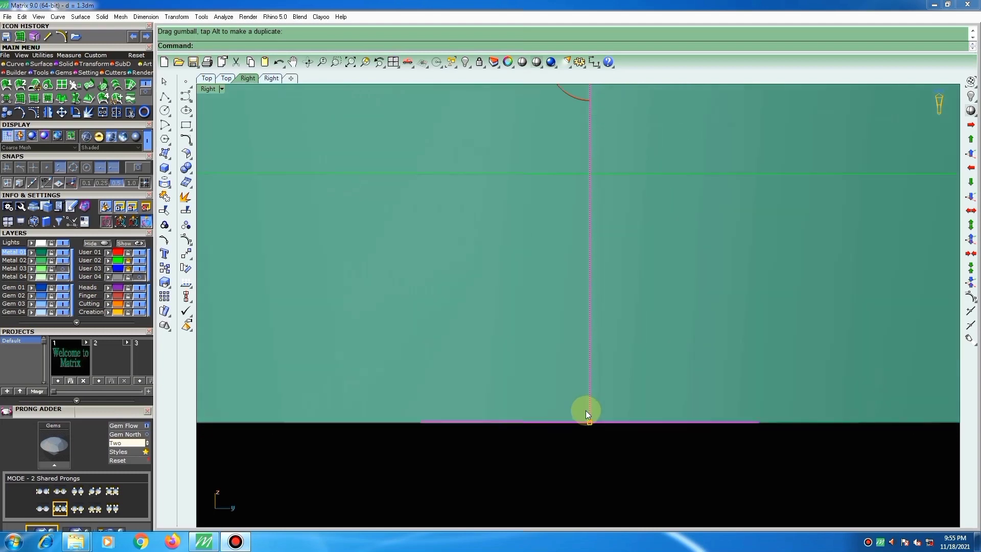
key(Escape)
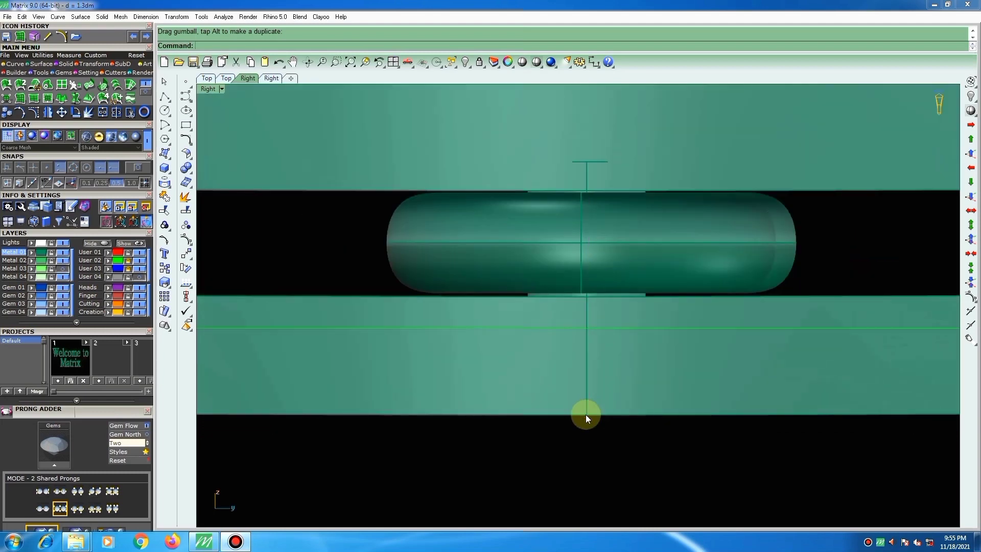
Examine the whole pendant from above, especially the connecting bars between the rings and beside the right side loop.
scroll(591, 407, down, 4)
key(F5)
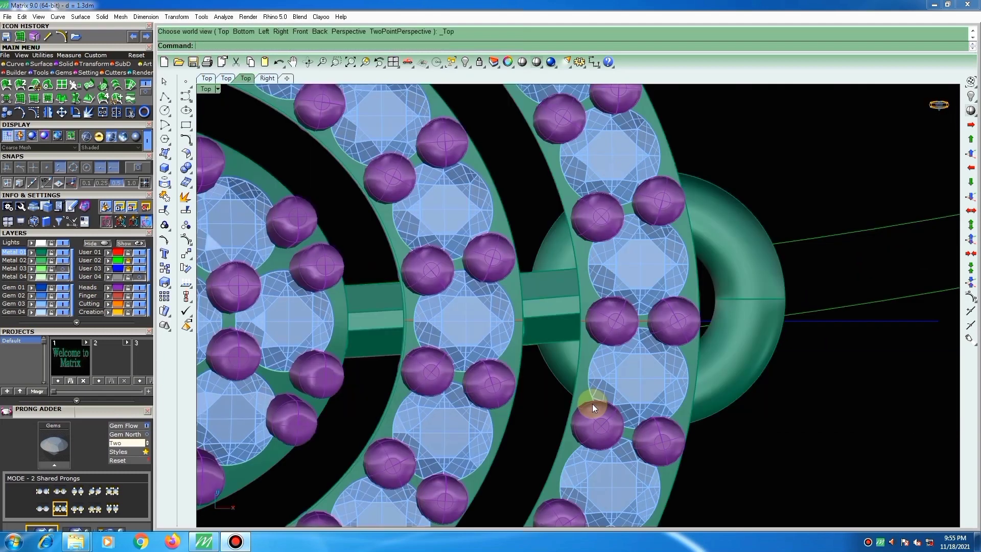
scroll(607, 393, down, 3)
scroll(697, 290, down, 6)
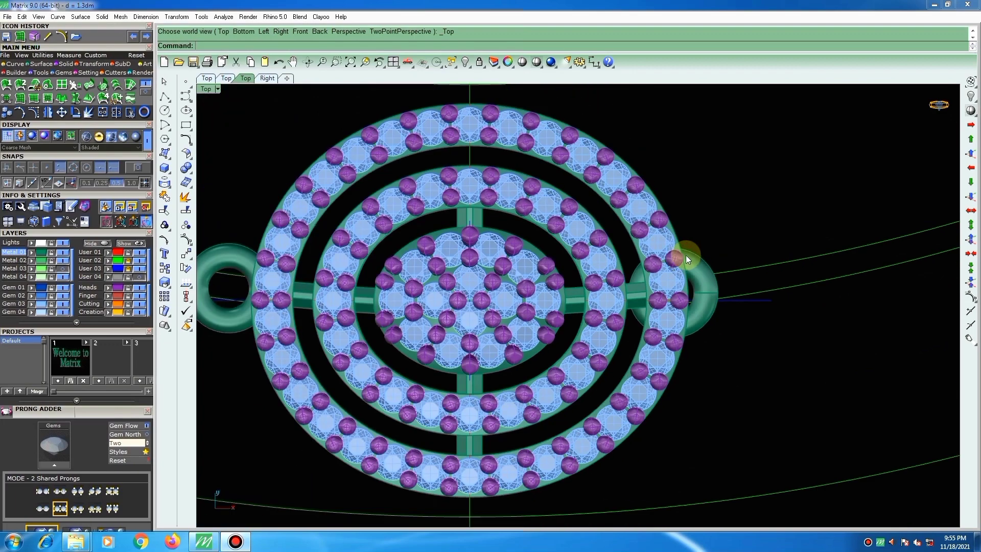
scroll(636, 283, up, 2)
scroll(715, 301, down, 4)
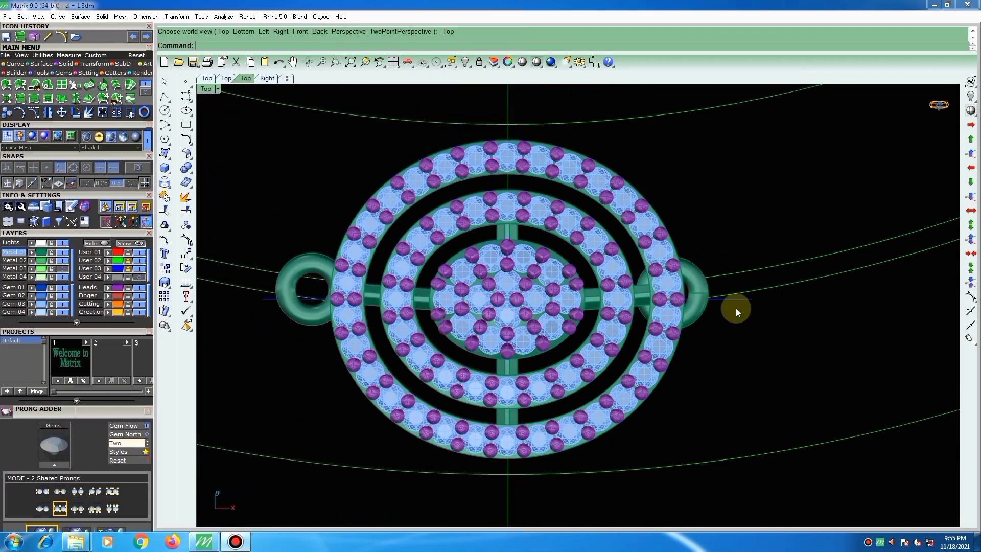
scroll(575, 370, down, 3)
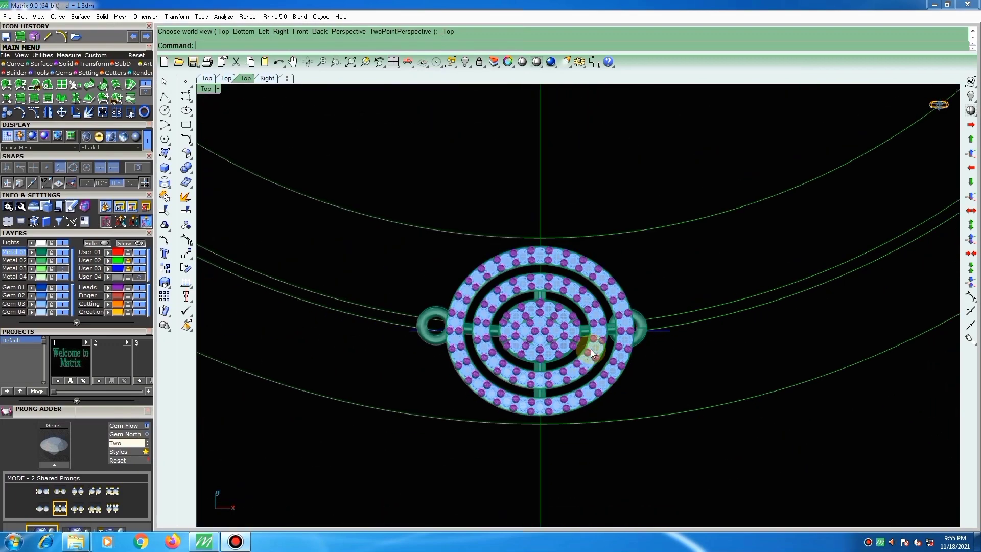
scroll(637, 325, up, 5)
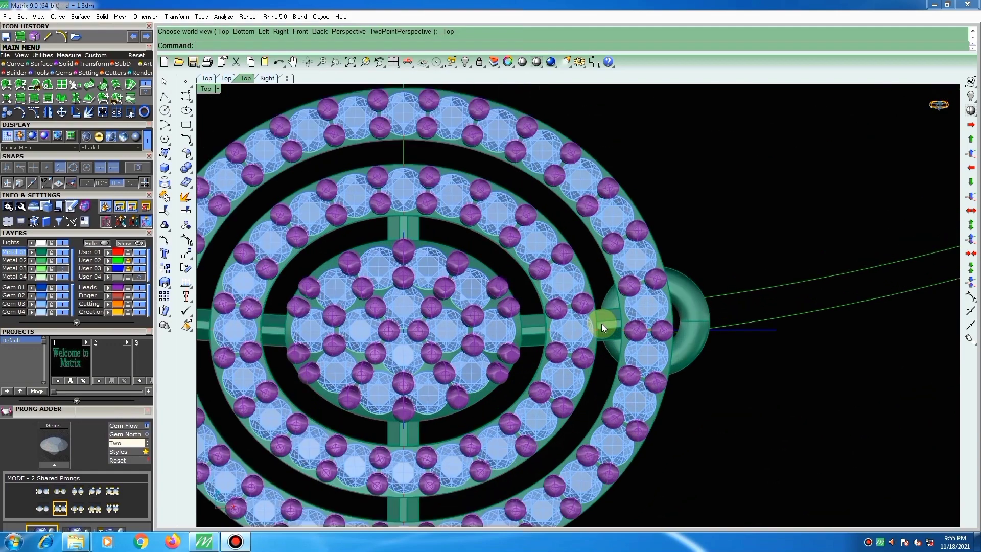
Move the right connecting bar between the middle and outer rings slightly down in the top view.
click(602, 324)
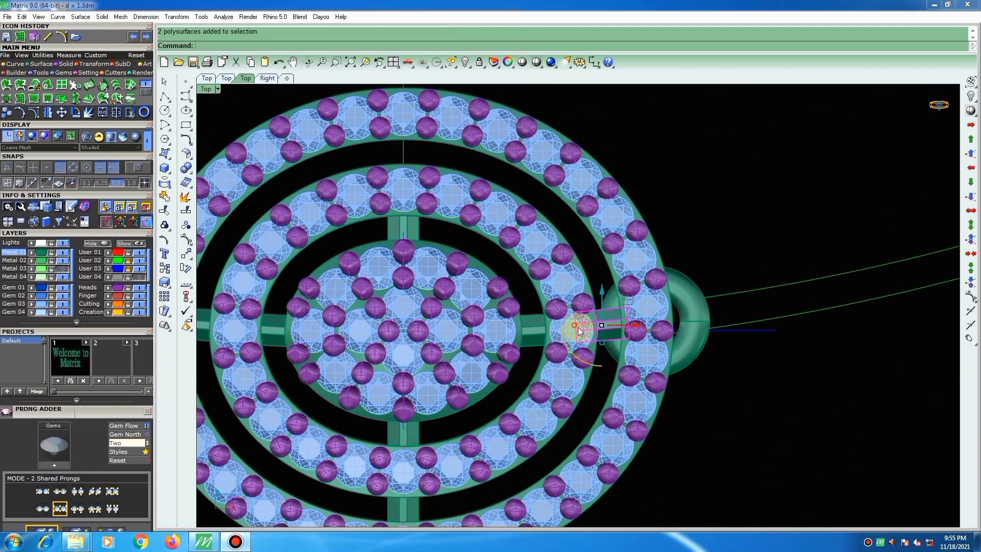
scroll(603, 319, up, 6)
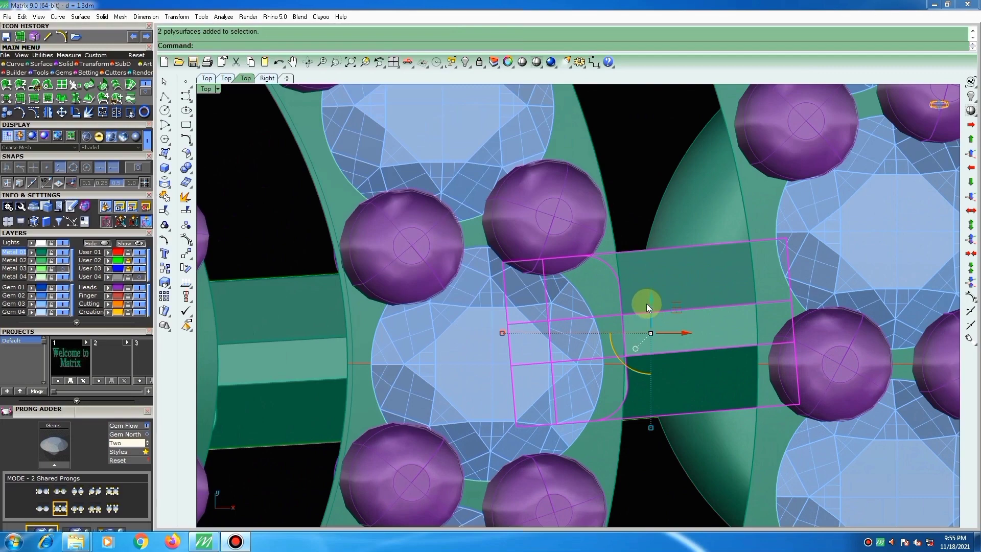
drag(648, 306, 706, 314)
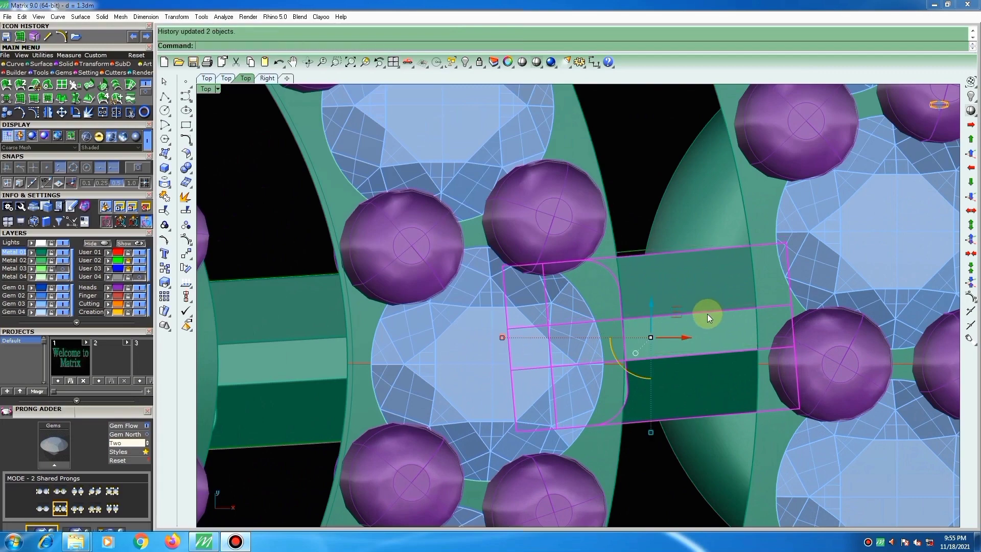
scroll(707, 313, down, 8)
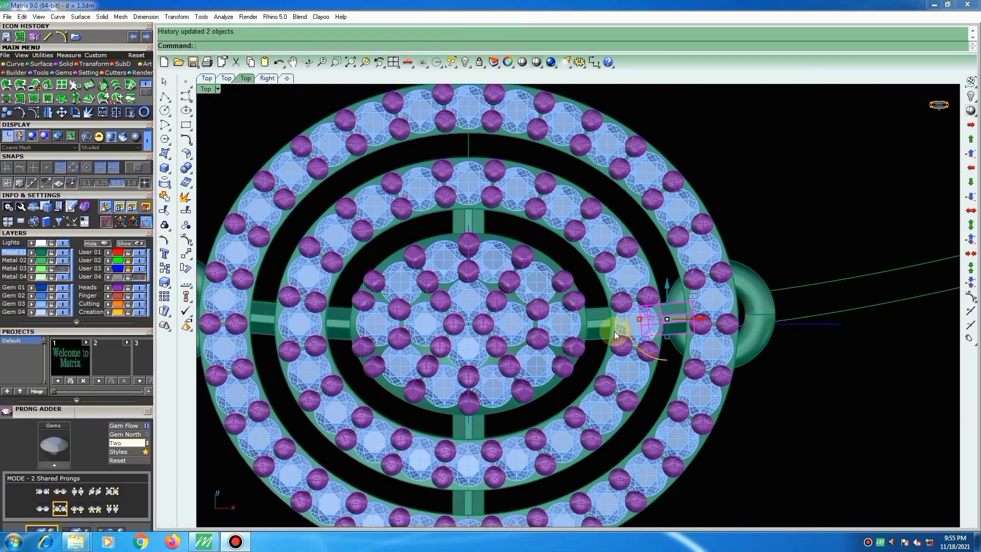
Rotate the right bar between the central cluster and middle ring about 1.2° clockwise around its inner end, without copying it.
shift+click(602, 324)
scroll(594, 324, up, 4)
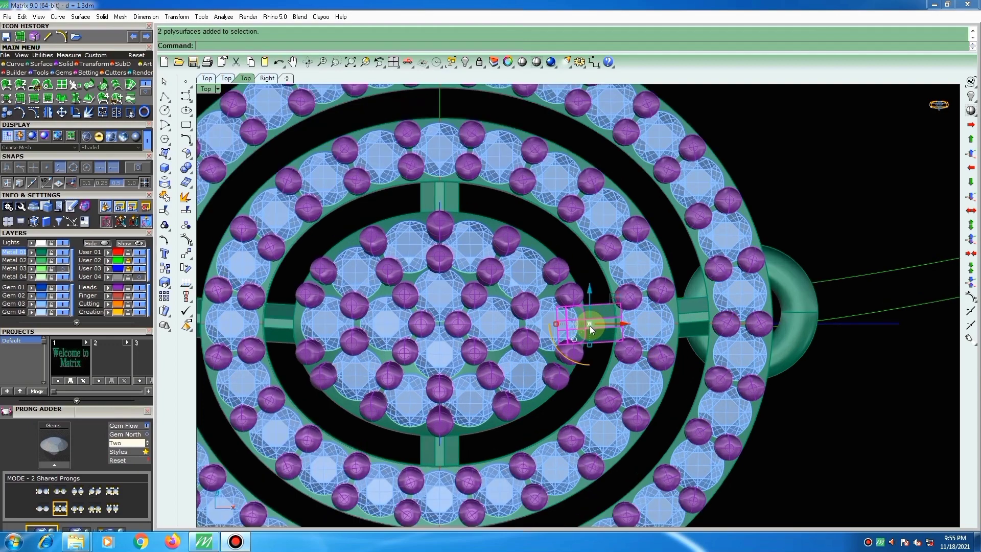
scroll(590, 326, up, 2)
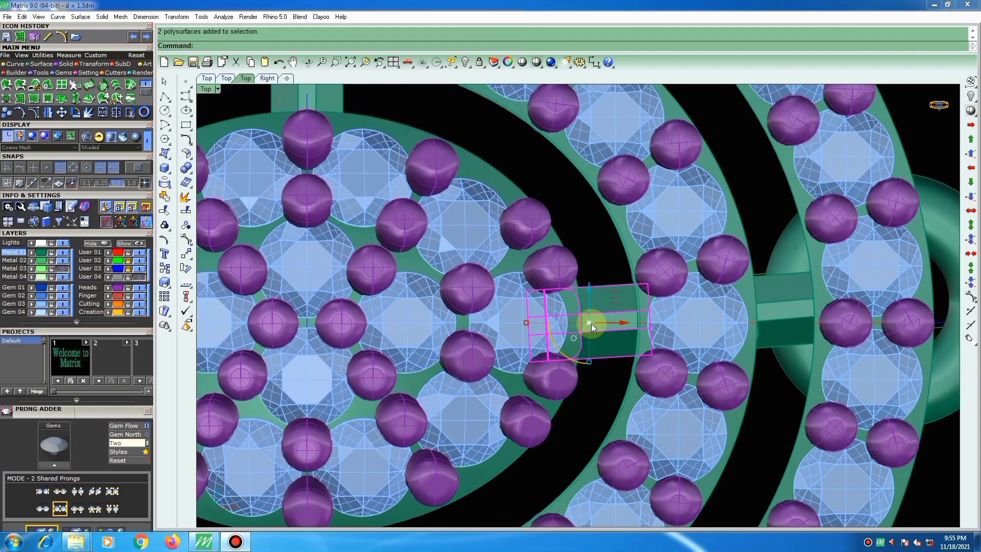
text(rotate)
key(Return)
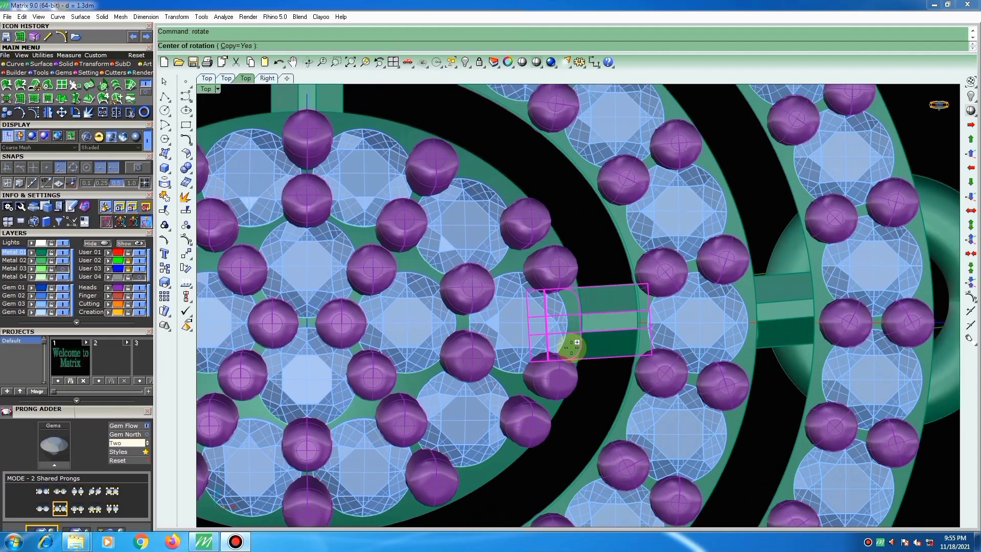
click(233, 46)
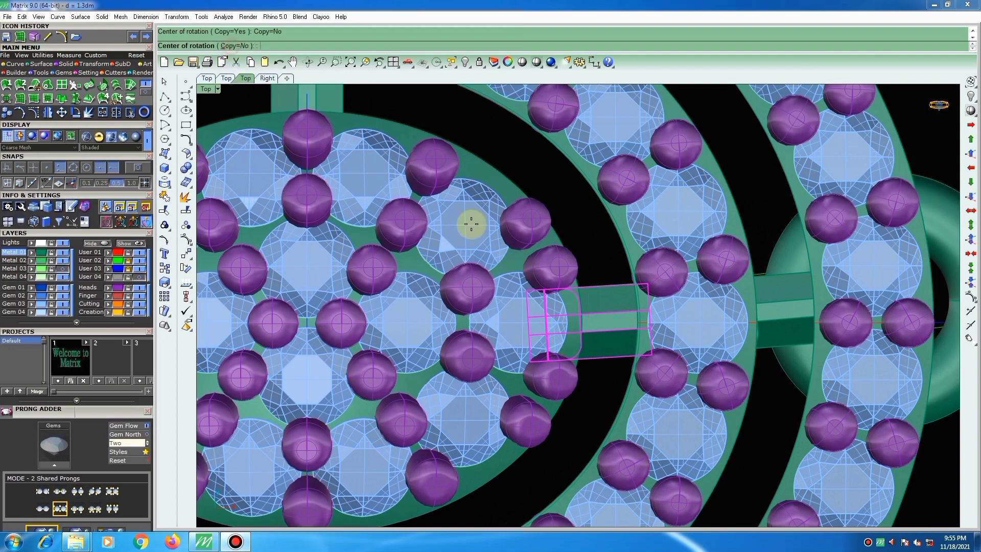
click(572, 339)
scroll(646, 289, up, 1)
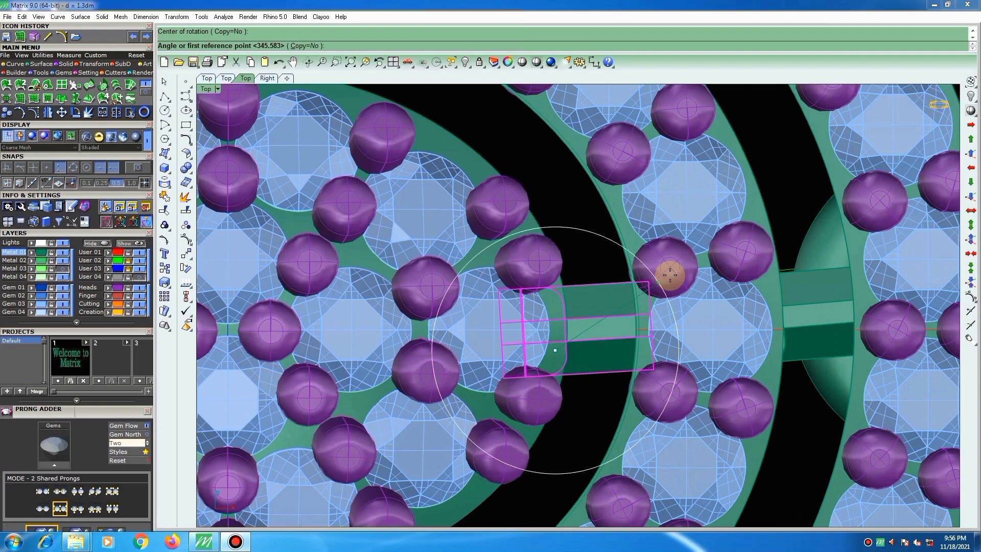
click(670, 275)
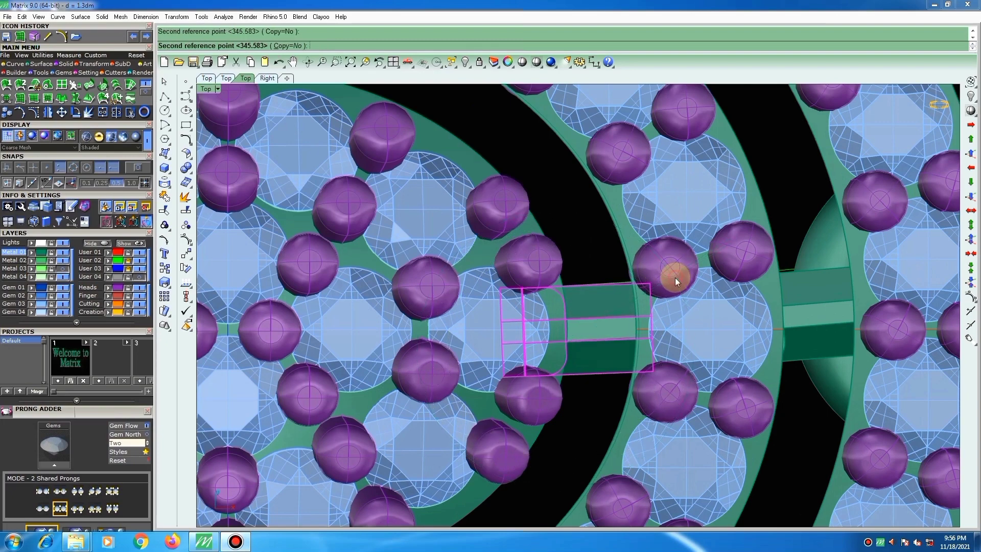
click(635, 295)
scroll(606, 305, down, 2)
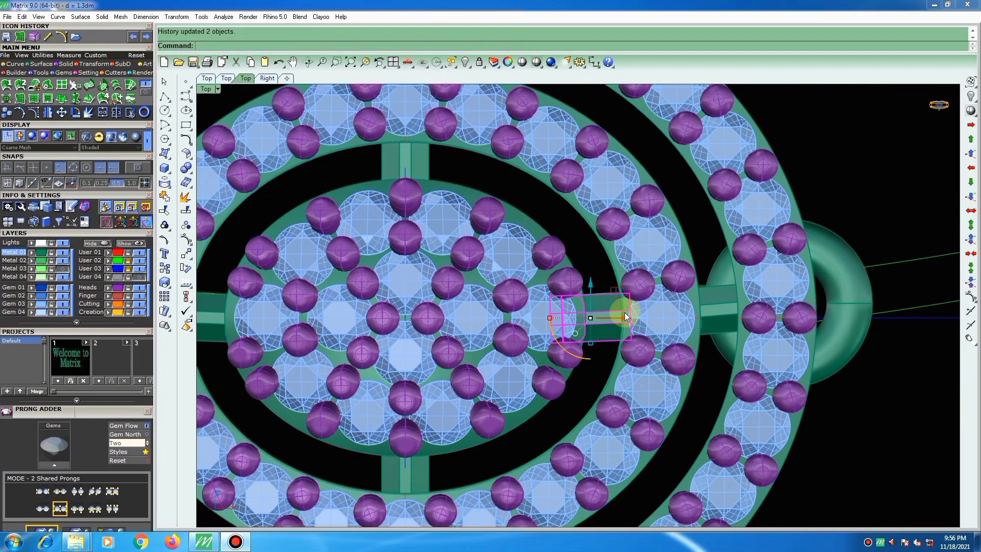
Rotate the same inner right bar again by a very small angle around its middle, then deselect it.
right_click(624, 312)
scroll(624, 313, up, 4)
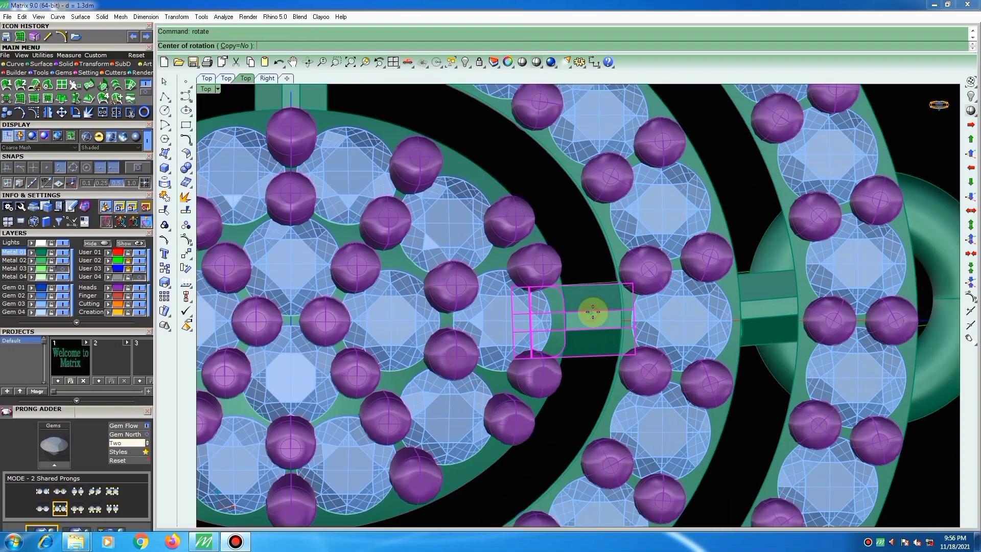
click(593, 311)
scroll(664, 284, up, 3)
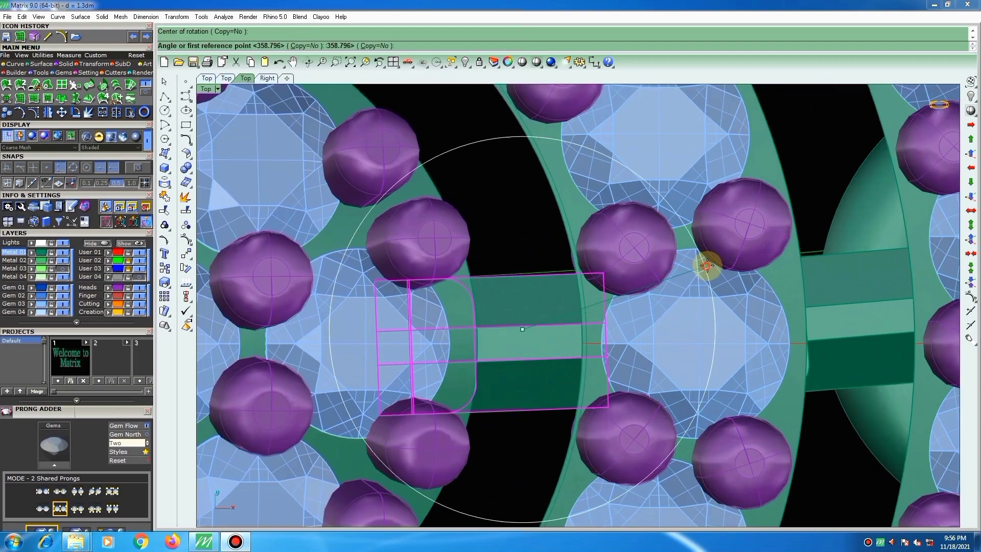
click(707, 265)
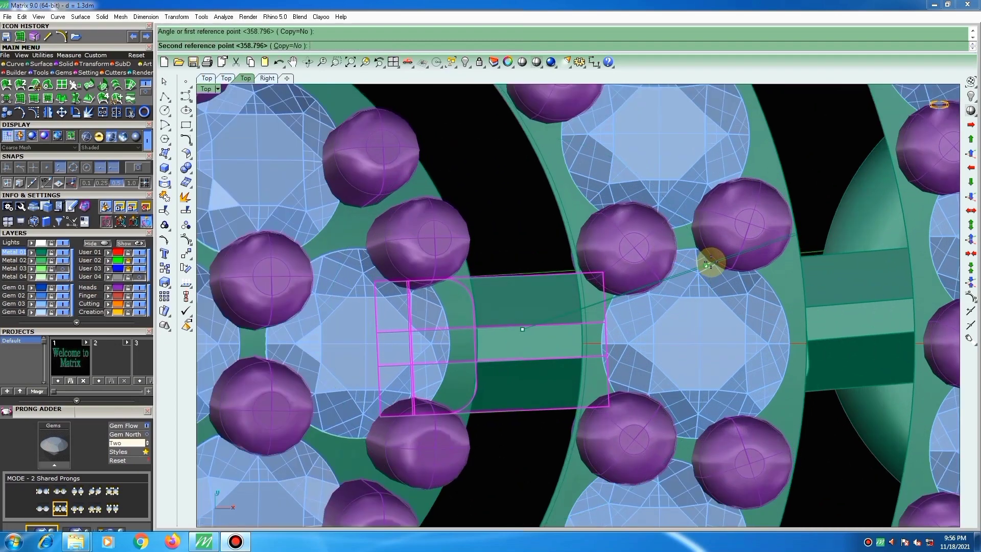
click(708, 263)
scroll(527, 251, down, 2)
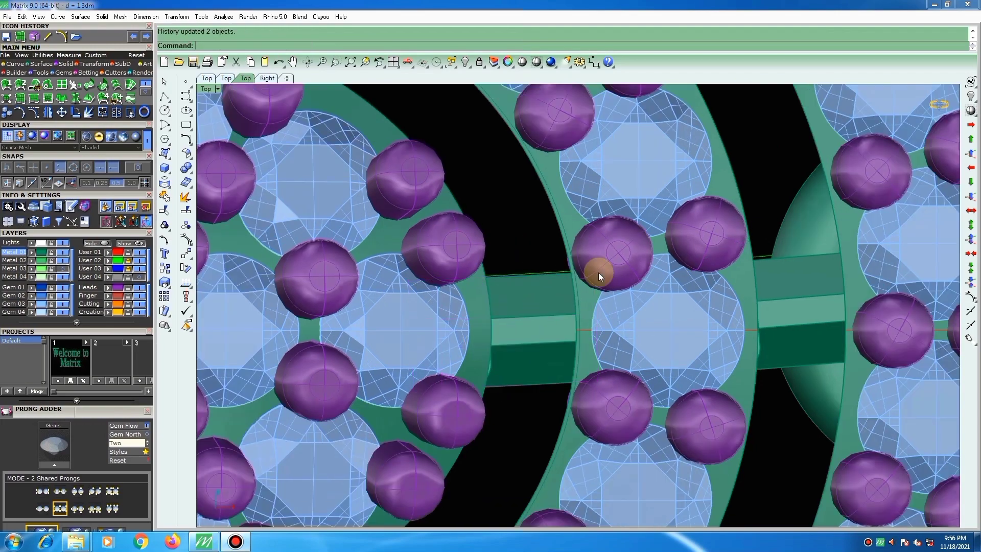
scroll(599, 272, down, 6)
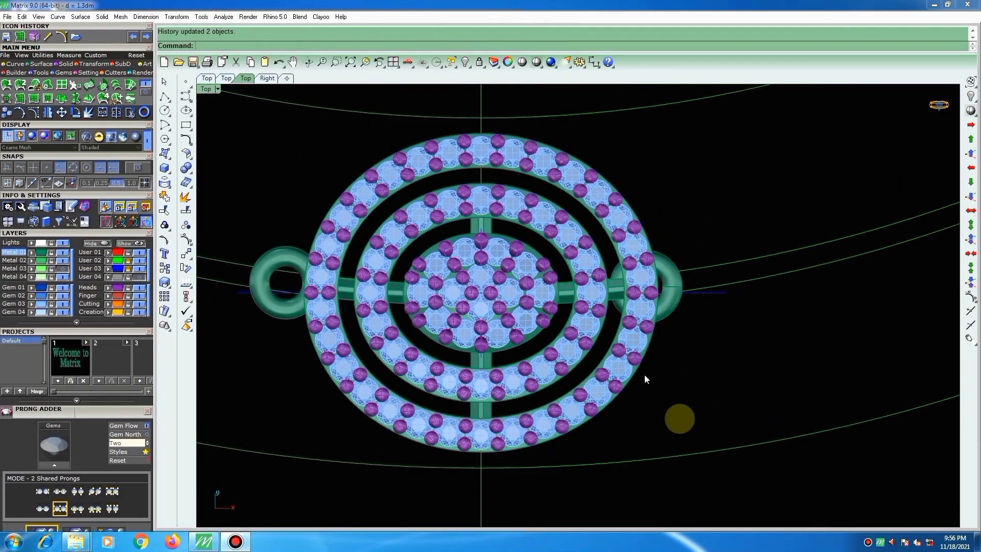
Mirror a copy of the lower bar between the middle and outer rings across the horizontal line through the pendant's centre.
scroll(548, 296, down, 2)
scroll(506, 375, up, 2)
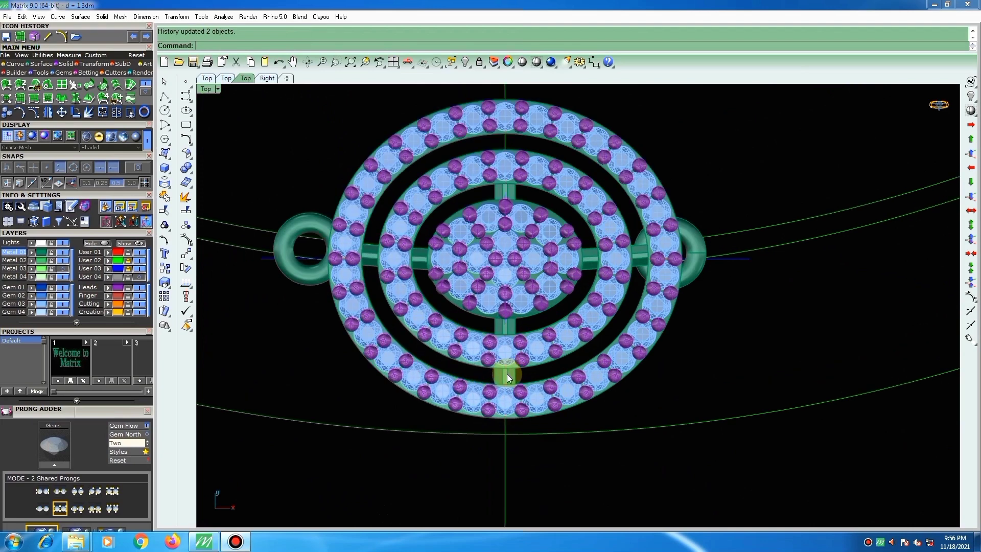
click(508, 376)
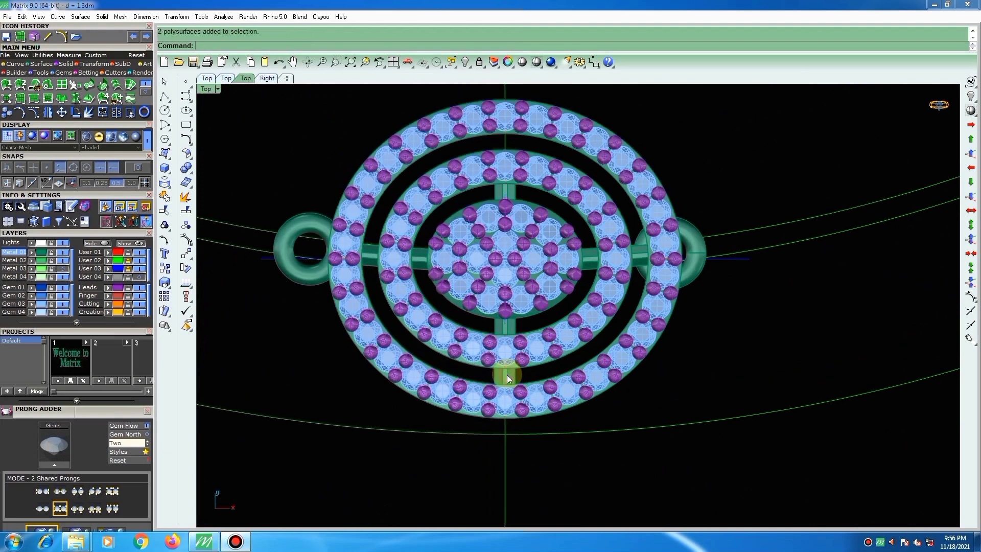
click(47, 112)
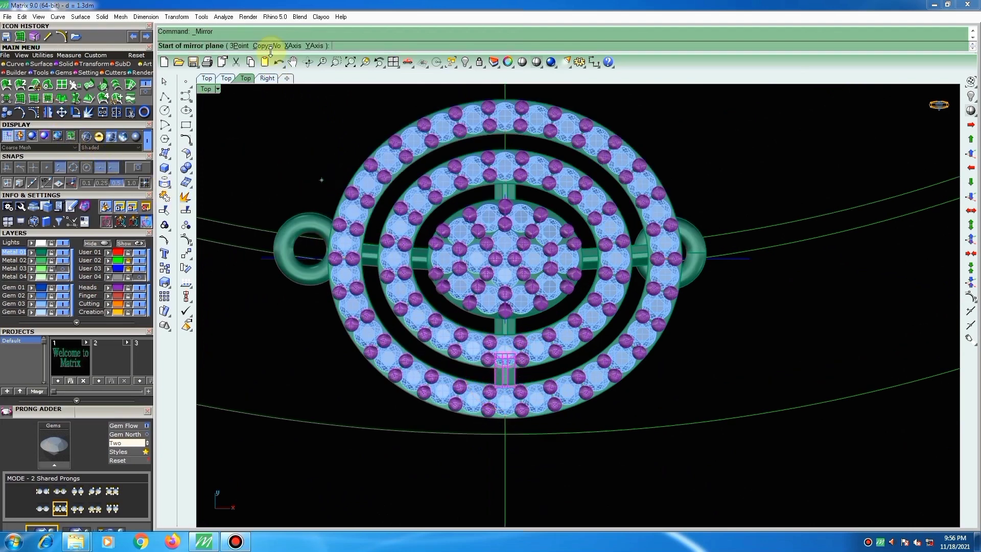
click(270, 46)
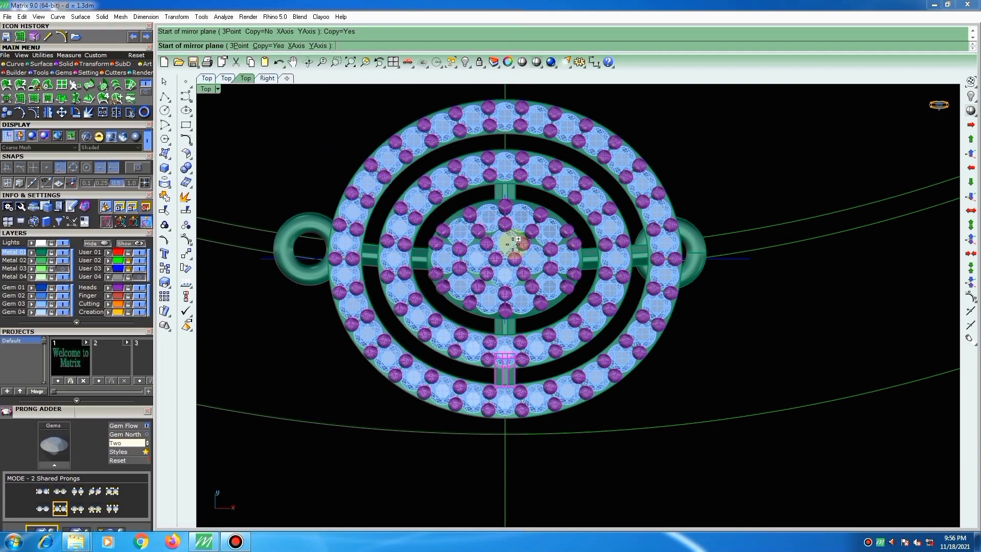
scroll(506, 258, up, 6)
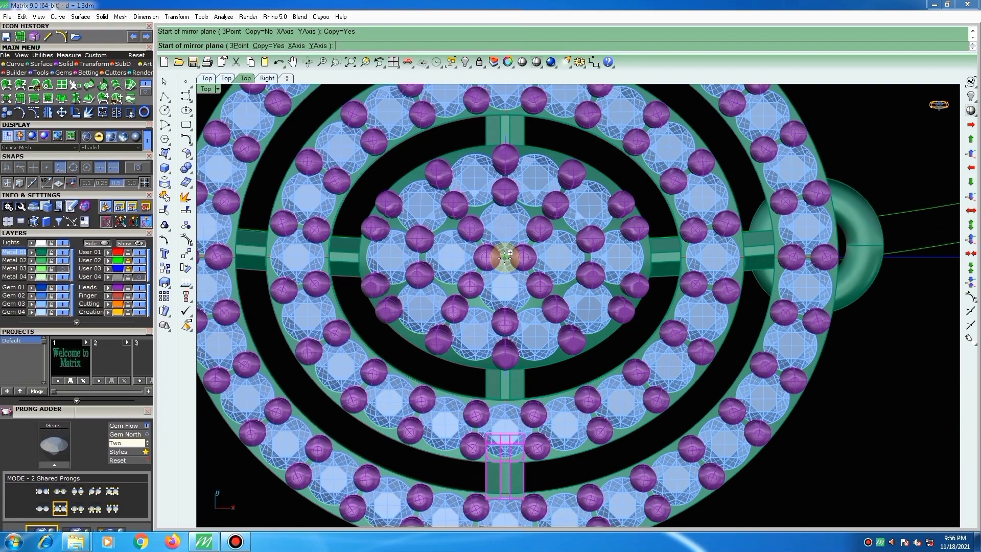
scroll(506, 258, up, 2)
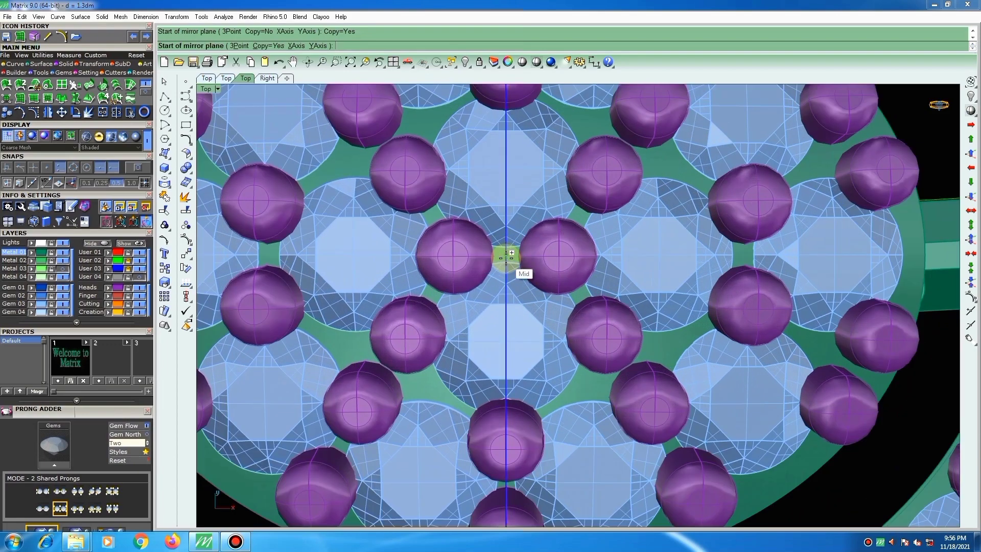
click(506, 255)
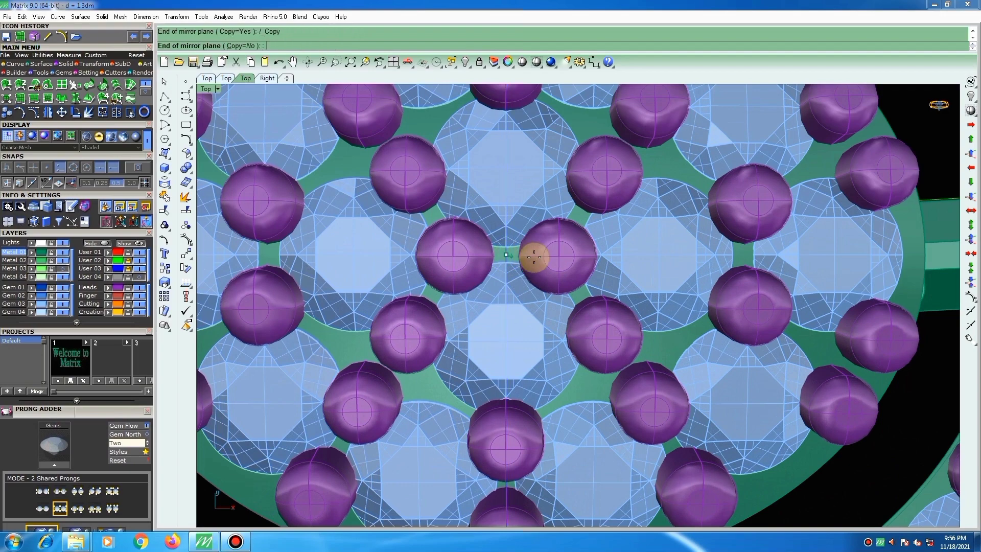
click(240, 46)
click(244, 46)
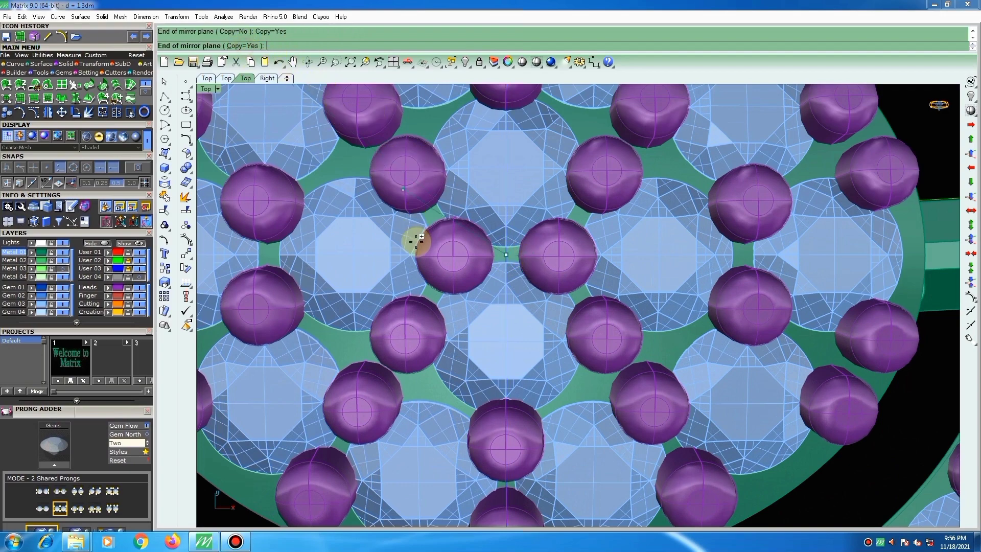
scroll(424, 244, down, 4)
scroll(476, 249, down, 3)
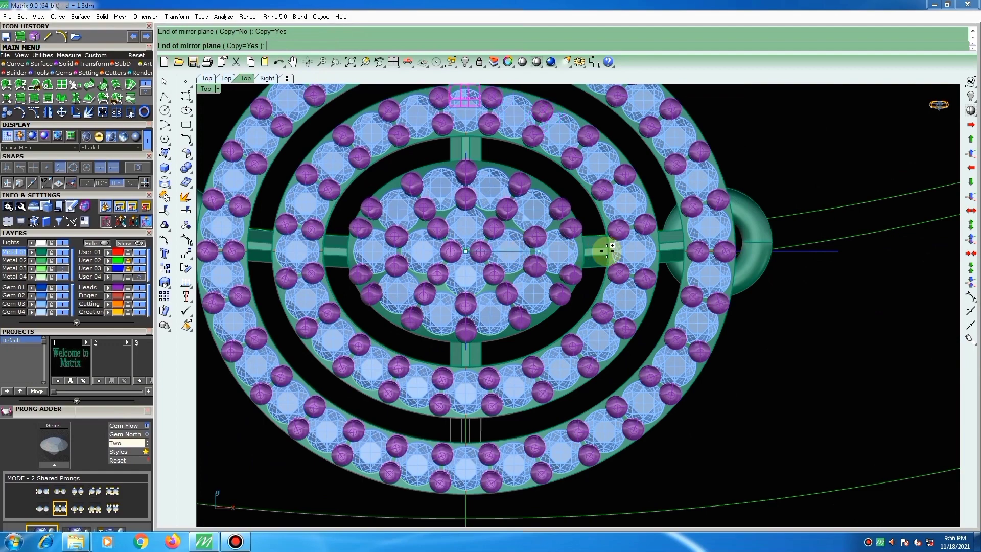
click(696, 252)
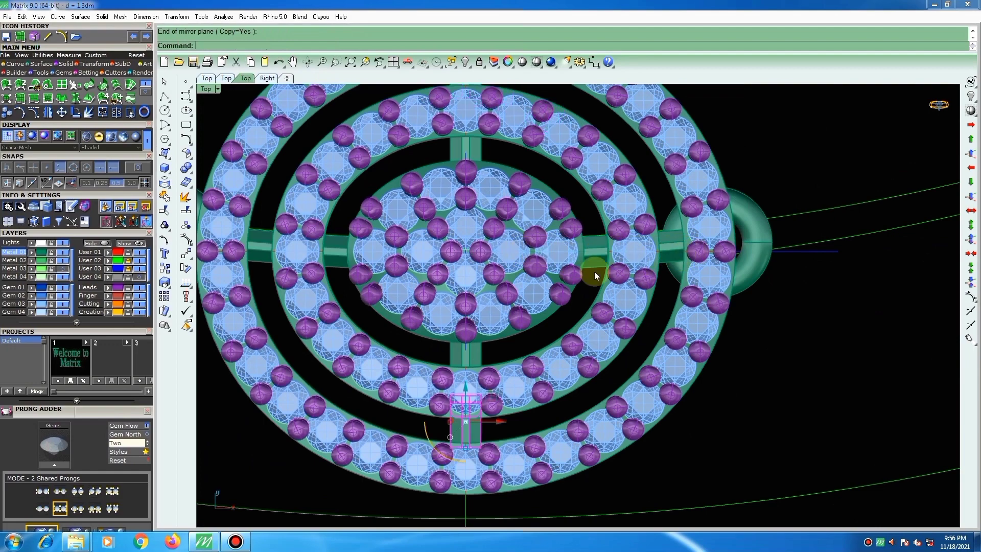
scroll(608, 254, down, 4)
click(716, 167)
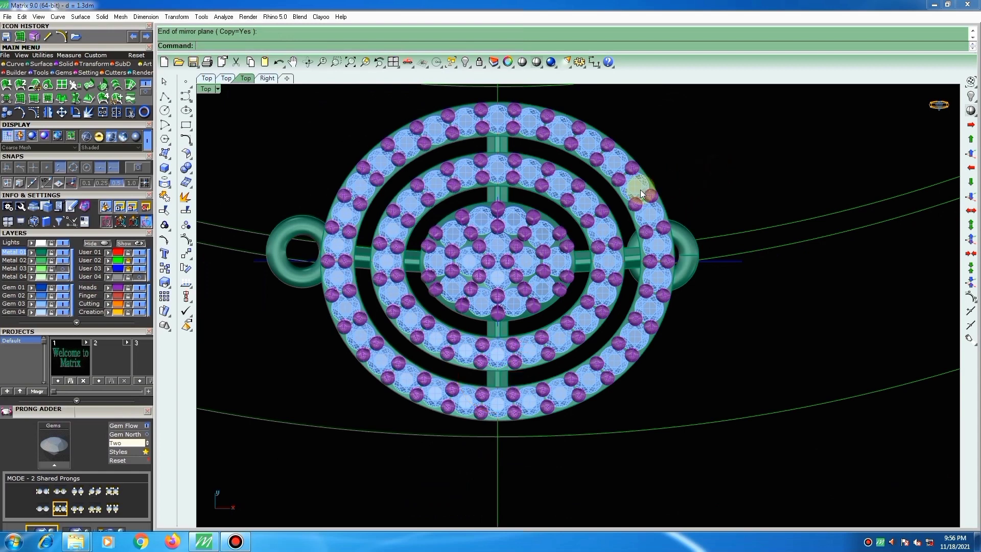
Inspect the pendant with its connecting bars on all four sides from above and in 3D.
scroll(547, 255, down, 5)
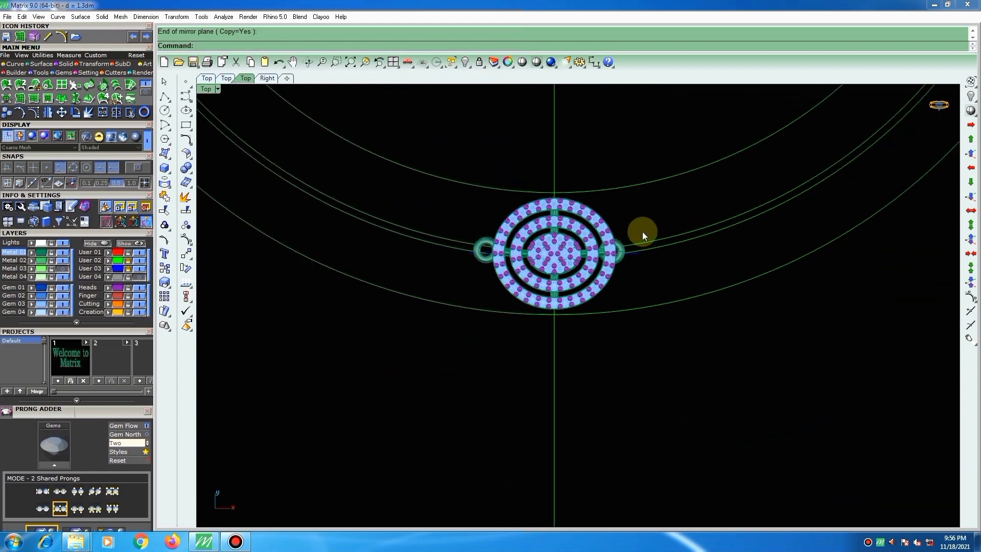
scroll(608, 241, up, 5)
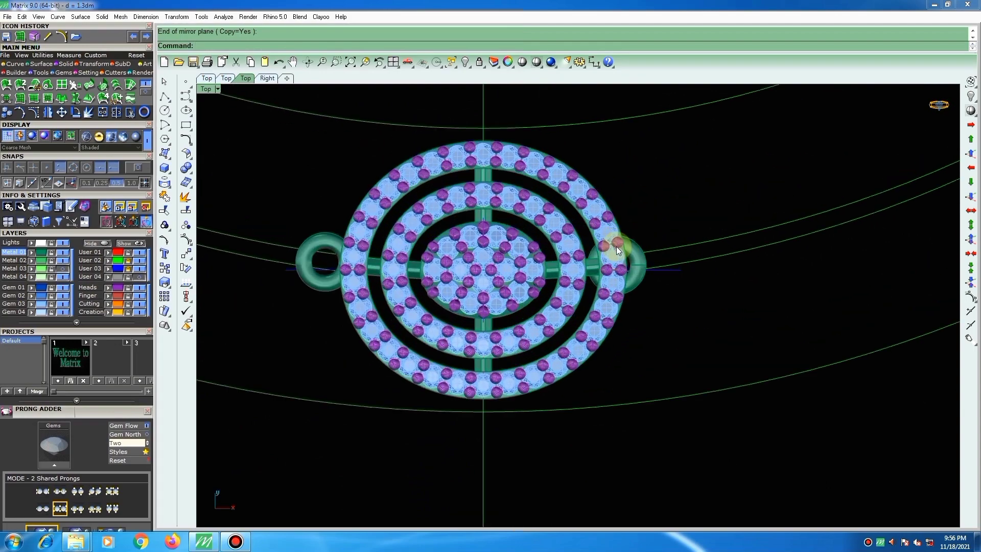
right_drag(621, 222, 642, 258)
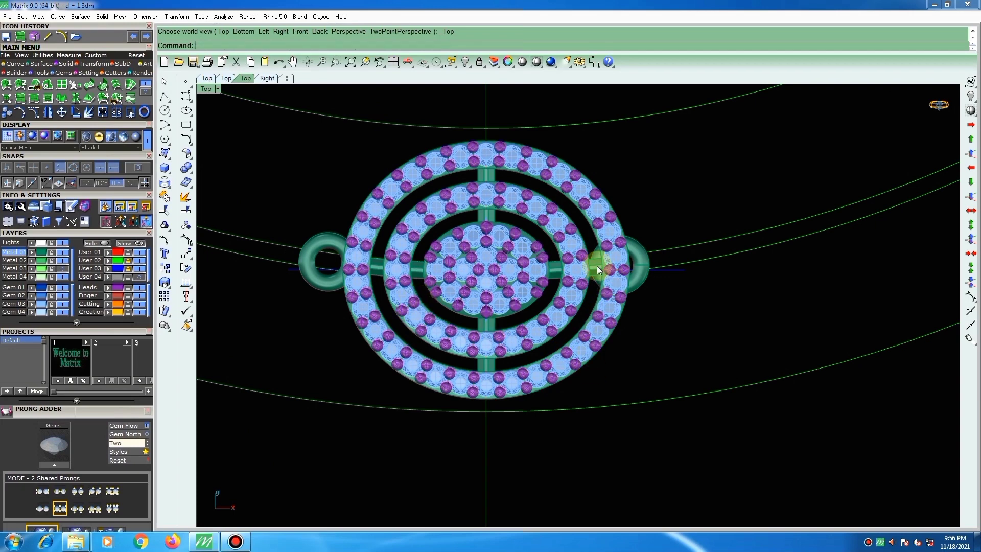
In wireframe display, draw a vertical line across the outer ring's lowest gem, about 0.34 mm right of the pendant's centre axis.
scroll(503, 408, up, 4)
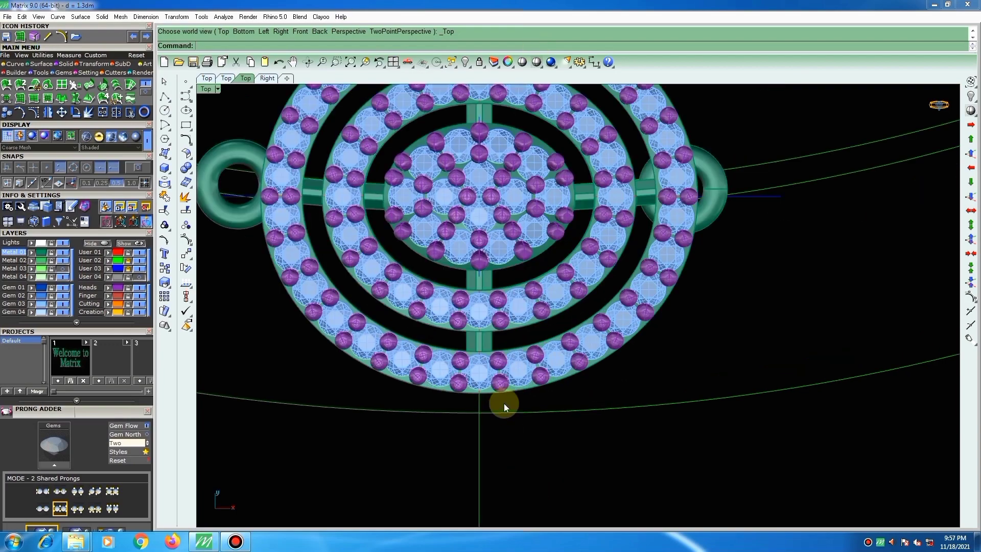
click(536, 62)
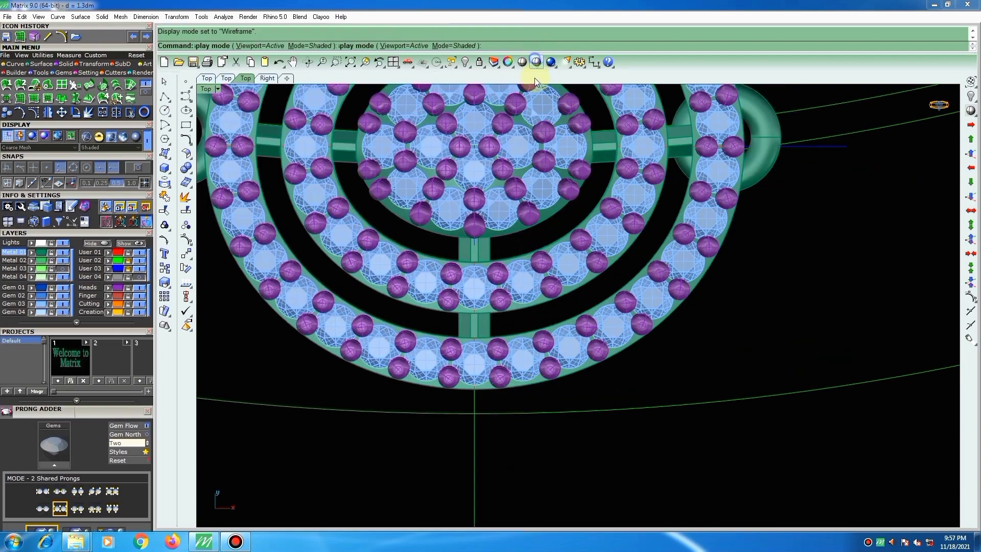
scroll(553, 362, up, 2)
scroll(536, 342, up, 4)
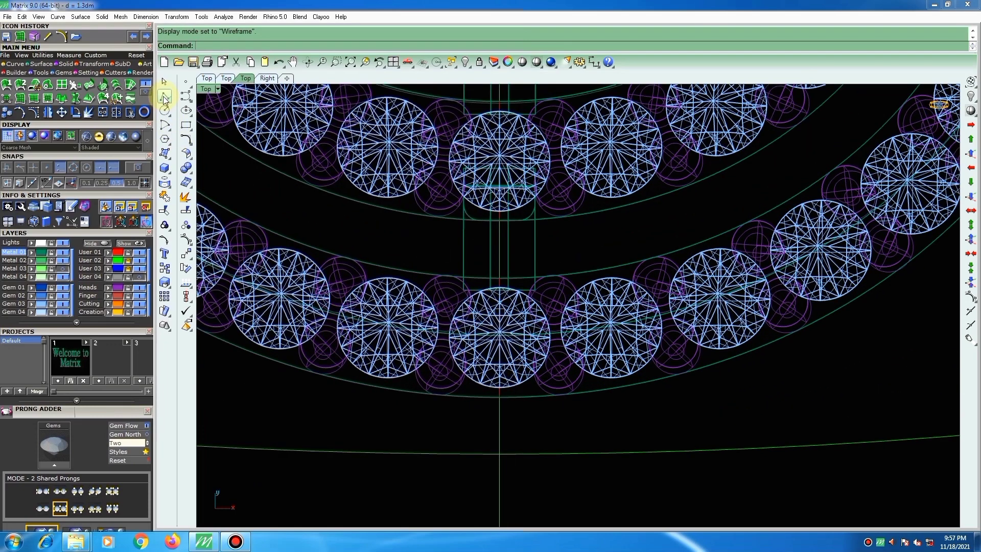
click(164, 97)
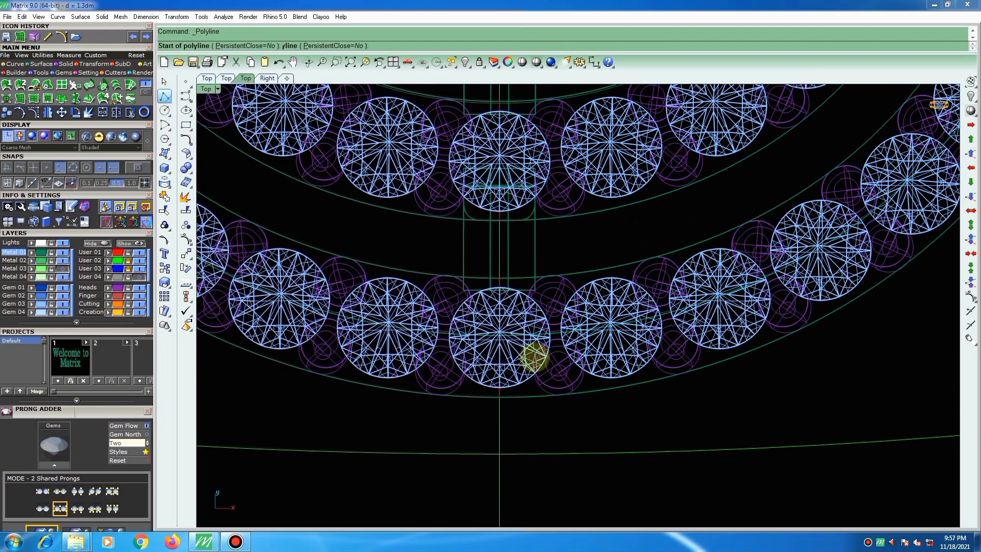
click(526, 268)
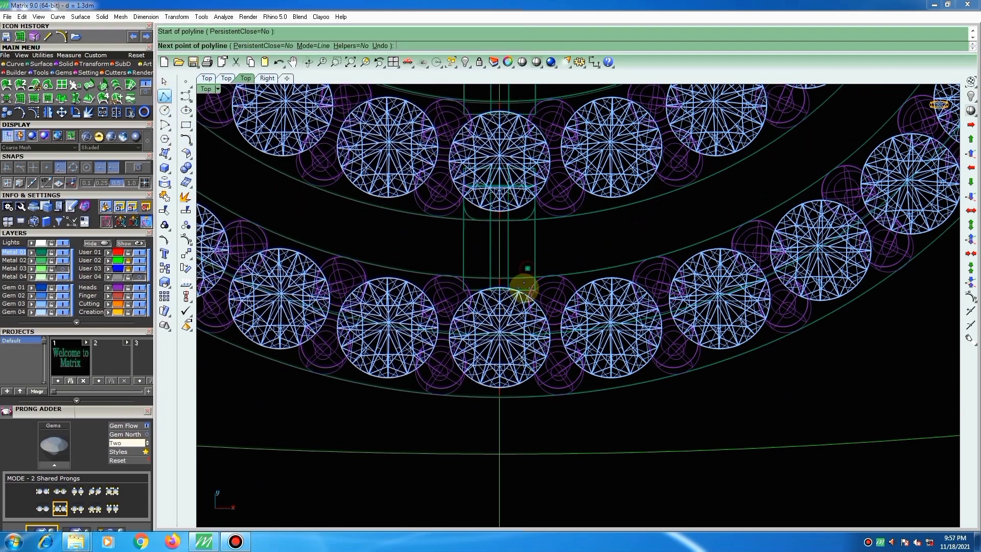
click(548, 440)
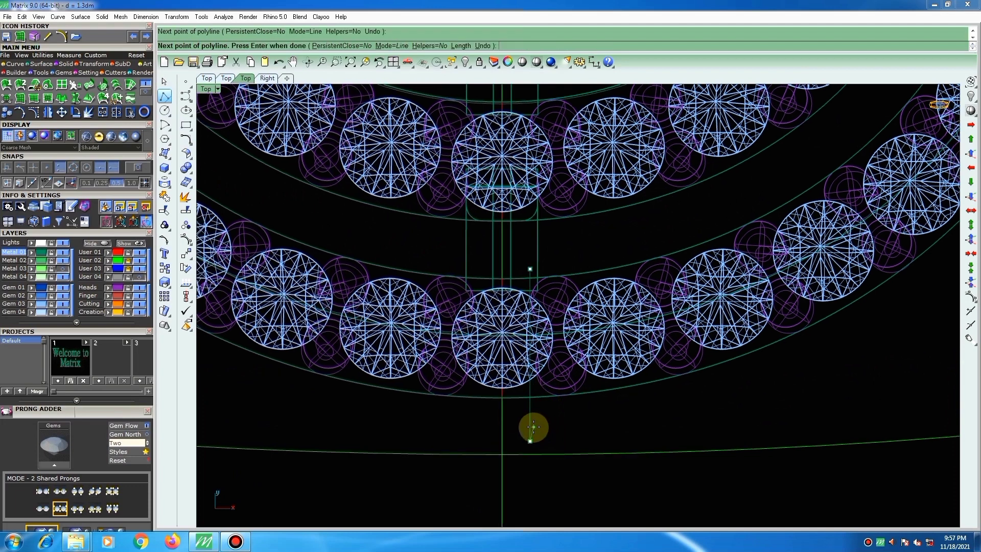
key(Return)
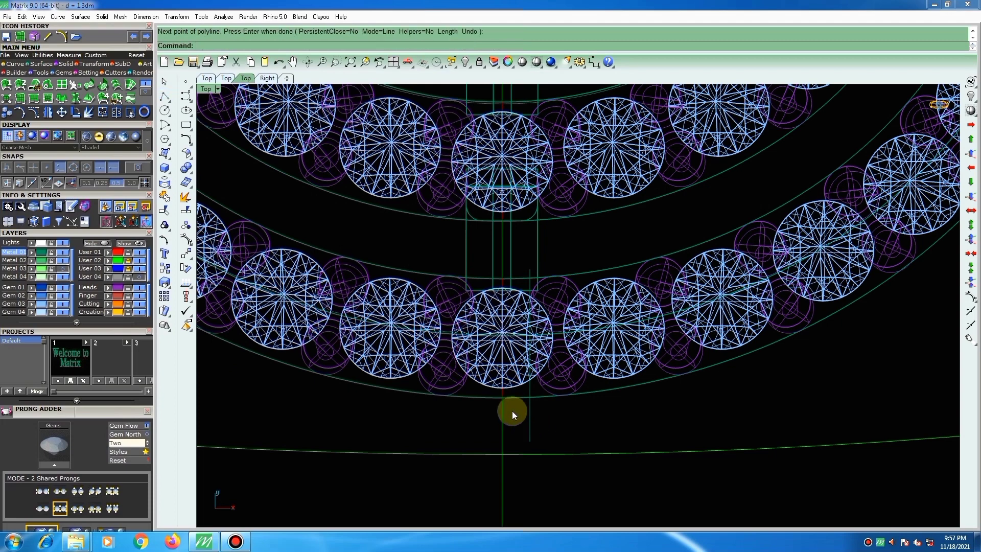
Measure the horizontal distance from the pendant's vertical centre axis to the new line along the outer ring's lower edge.
text(d)
key(Return)
scroll(504, 401, up, 8)
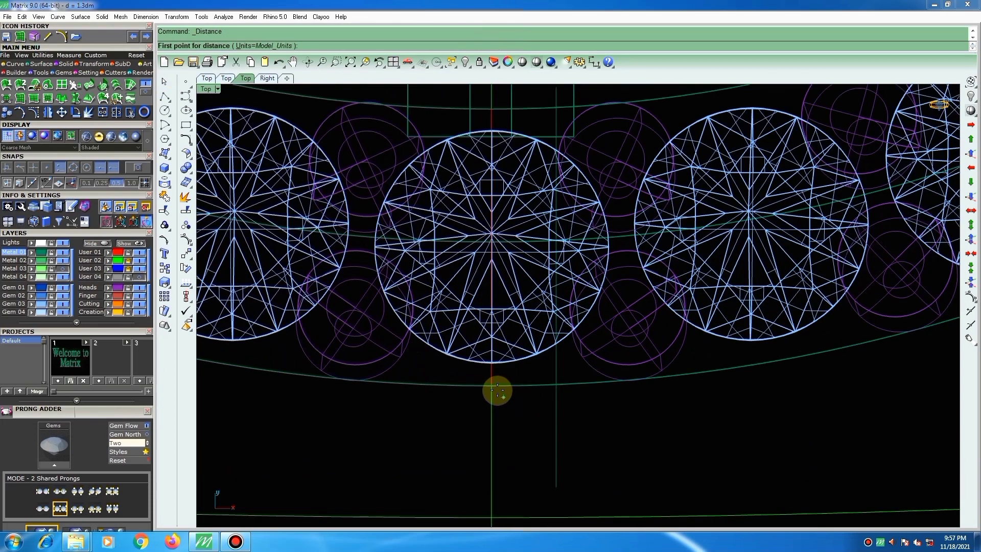
click(493, 384)
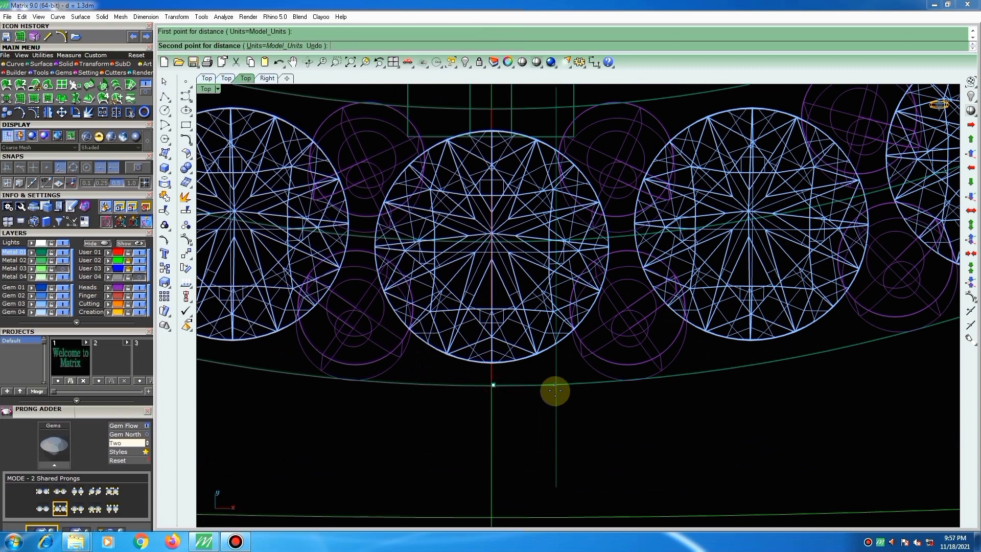
click(555, 386)
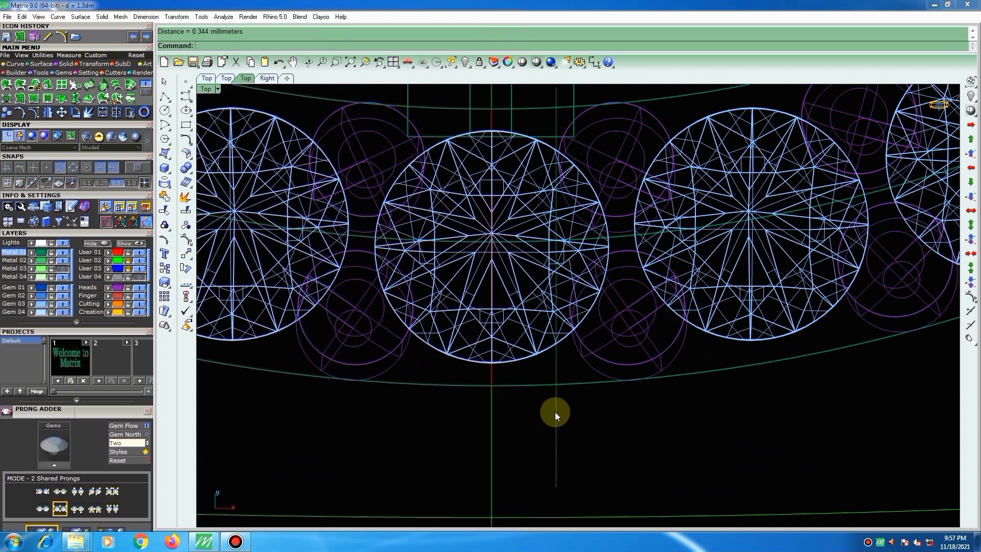
Move the vertical line 0.2 mm outward to the right, away from the pendant's centre axis.
click(555, 413)
text(m)
key(Return)
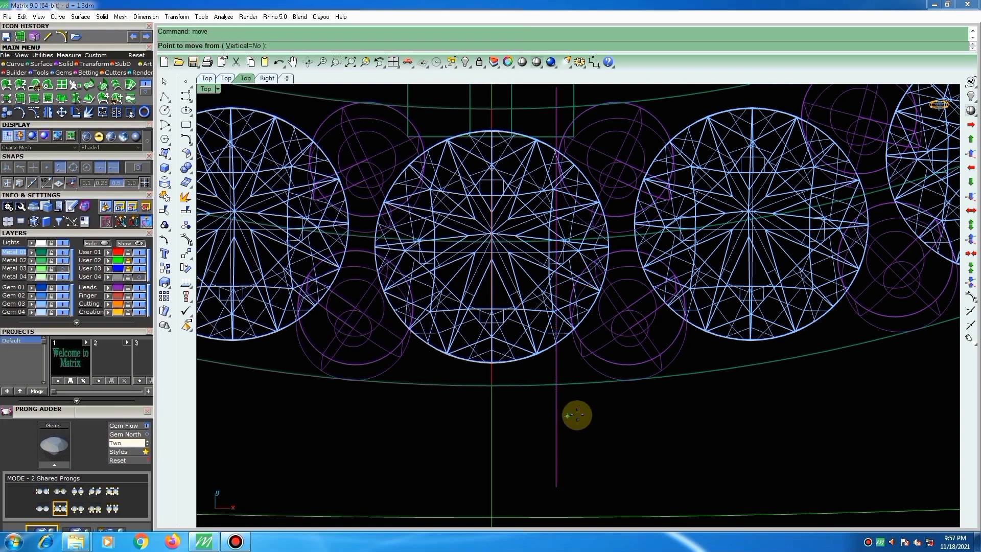
click(573, 415)
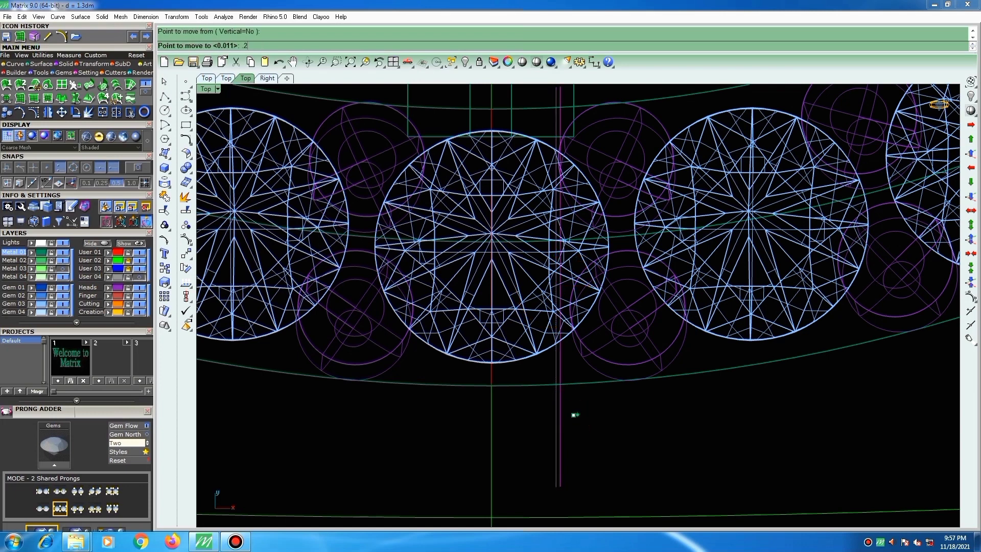
text(.2)
key(Return)
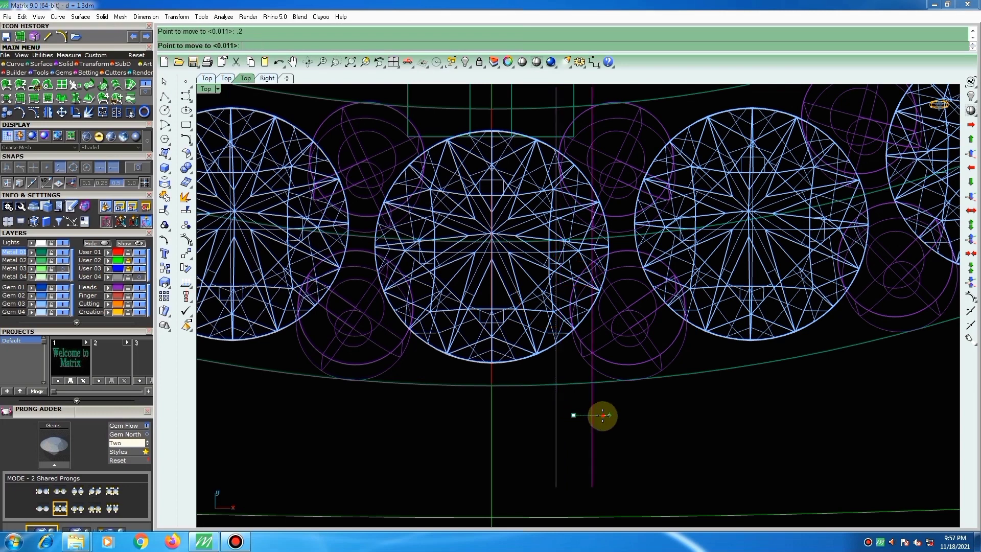
click(602, 415)
Mirror a copy of the line across the vertical axis through the origin, onto the other side of the lowest gem.
text(mirror)
key(Return)
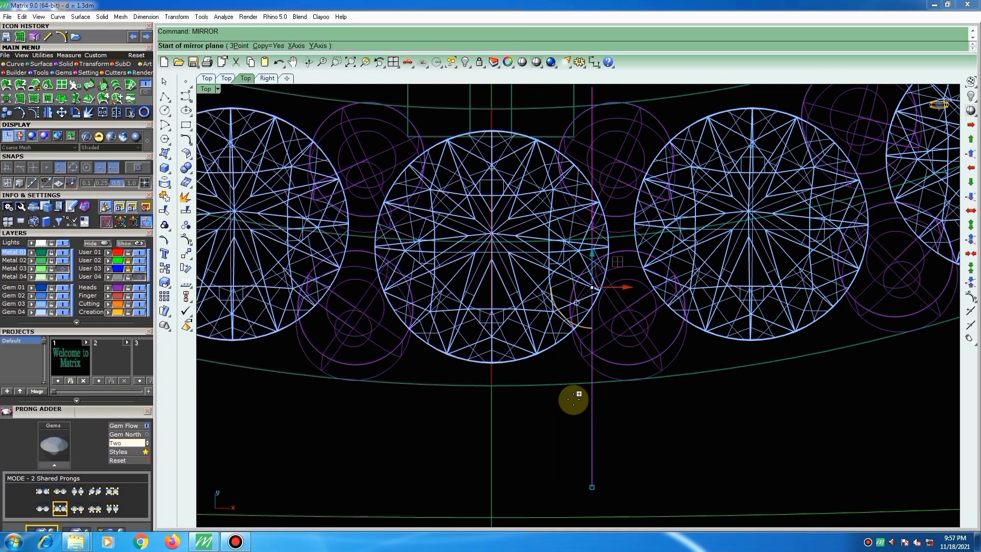
text(0)
key(Return)
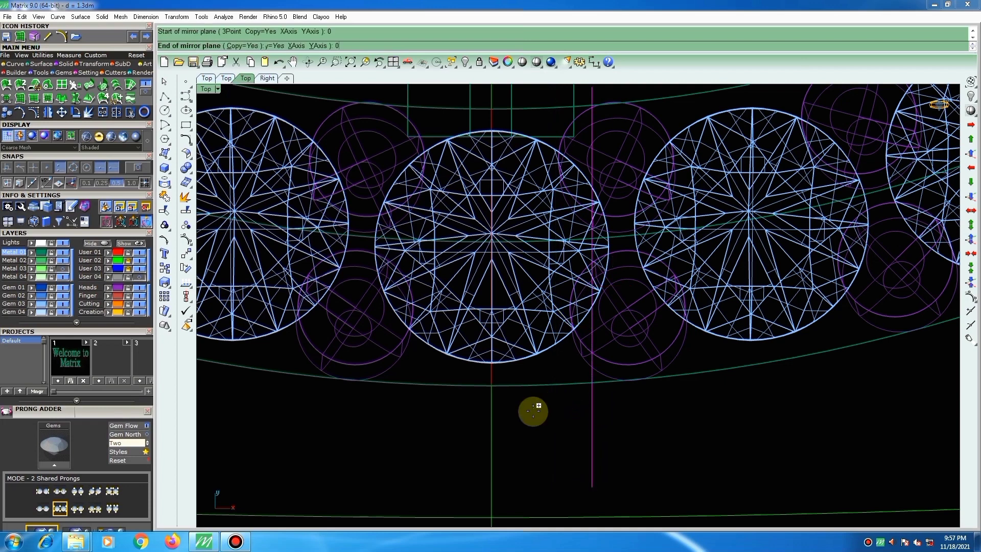
click(516, 412)
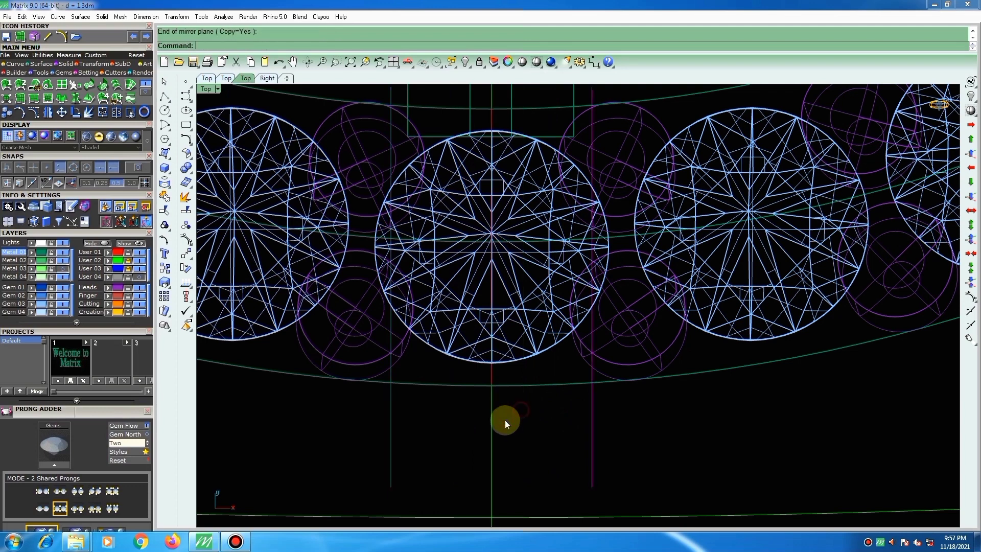
Measure the distance between the lower ends of the two mirrored lines.
text(di)
key(Return)
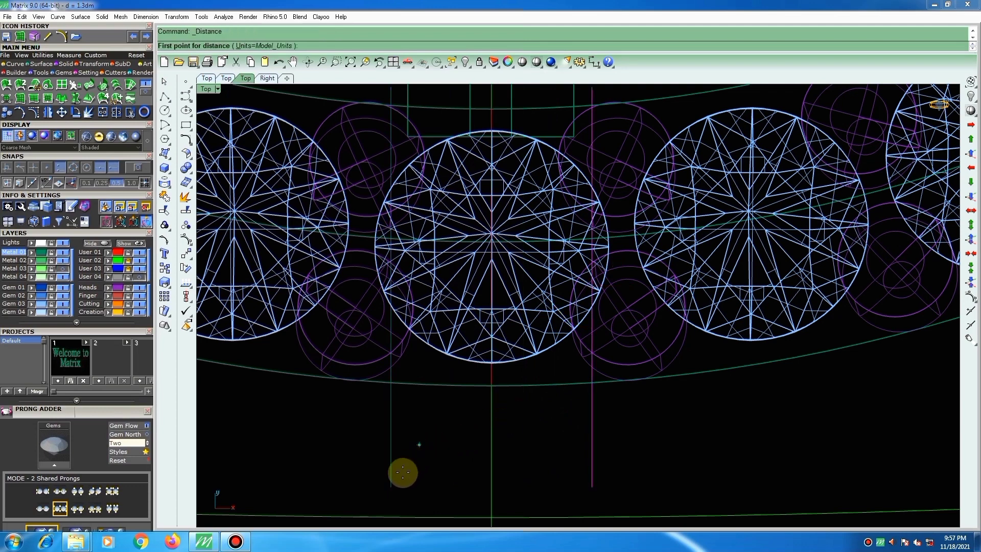
click(392, 486)
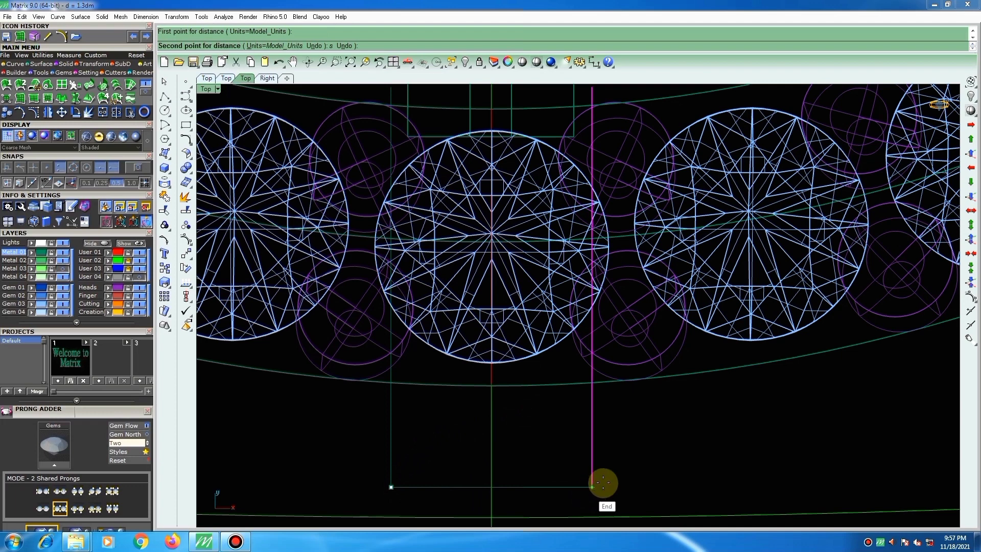
click(589, 490)
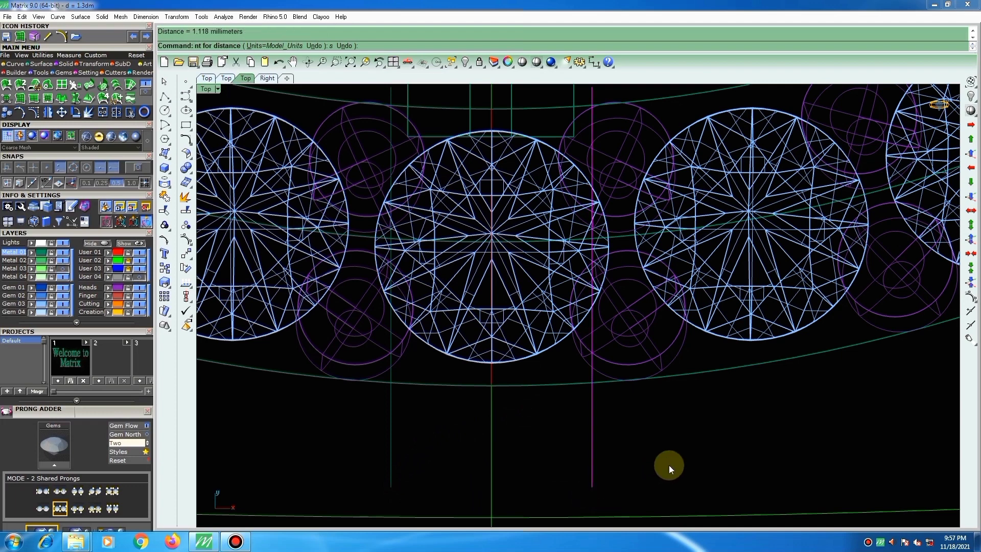
Rotate the right line about 3.1° counterclockwise around a point beside the lowest gem, so its lower end leans outward.
click(592, 446)
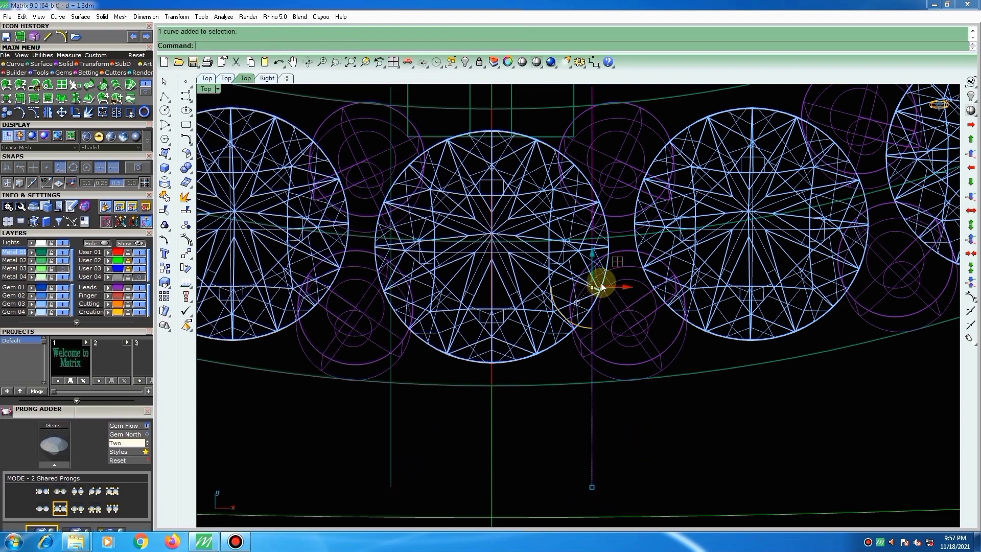
text(r)
key(Return)
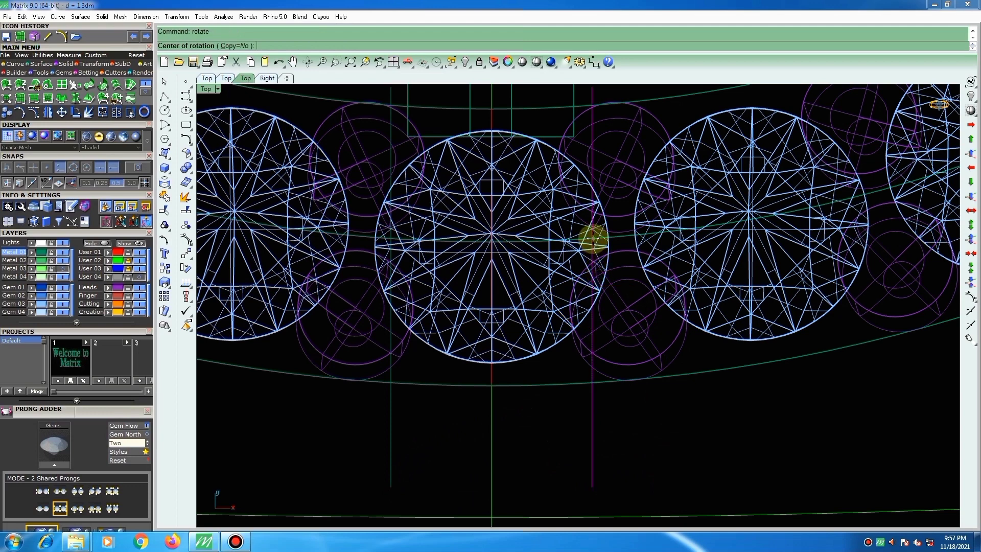
click(592, 277)
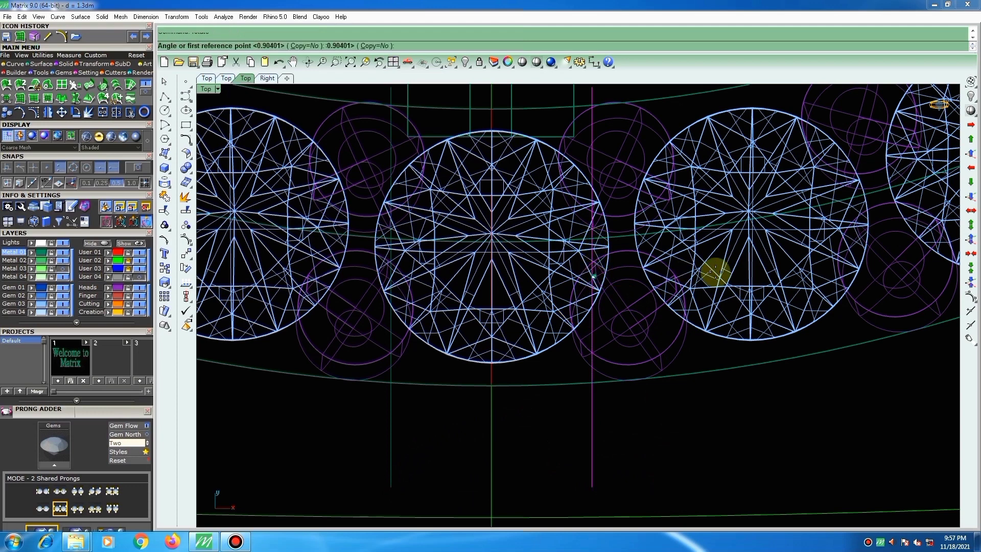
click(786, 267)
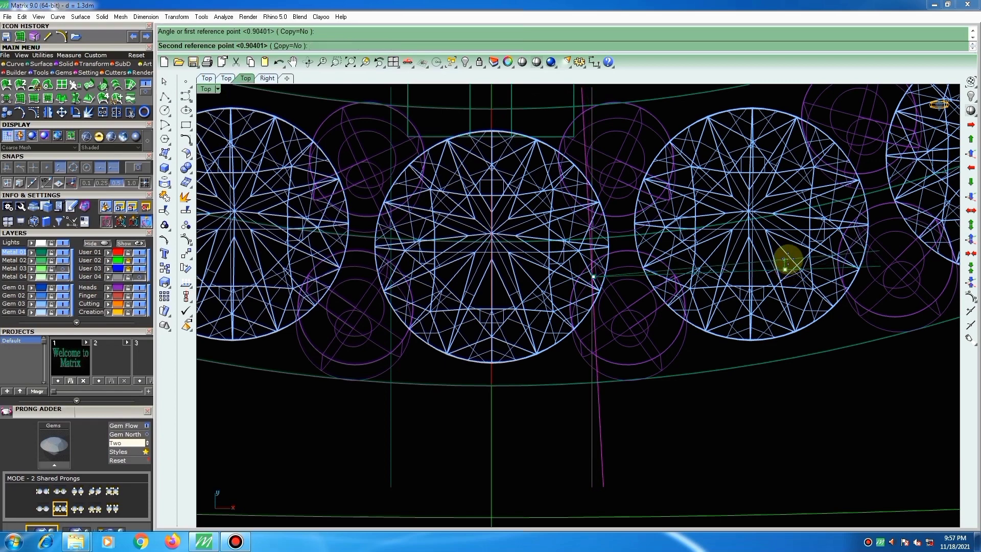
click(786, 261)
scroll(609, 346, down, 2)
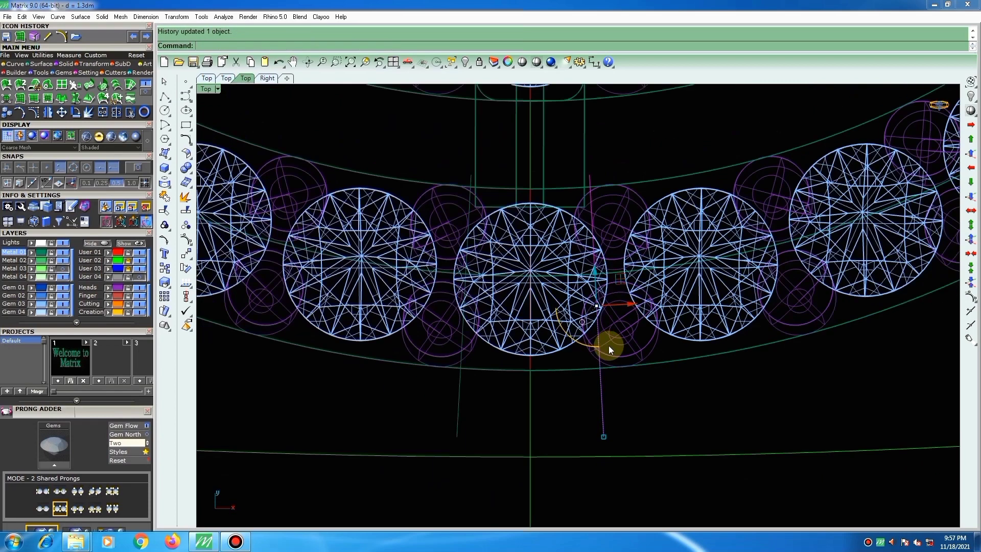
Nudge the tilted right line slightly inward toward the pendant's centre axis.
scroll(603, 312, up, 2)
key(Return)
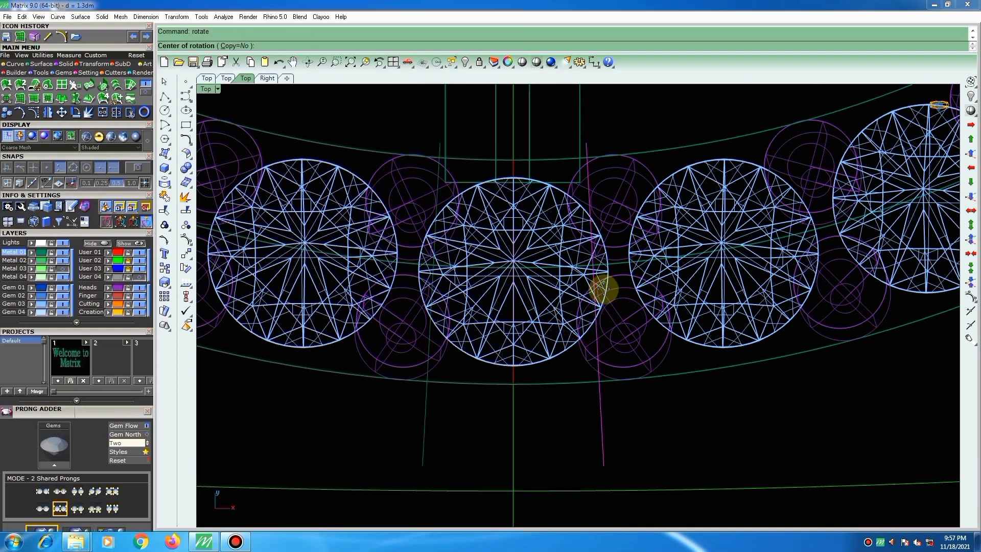
scroll(611, 293, up, 3)
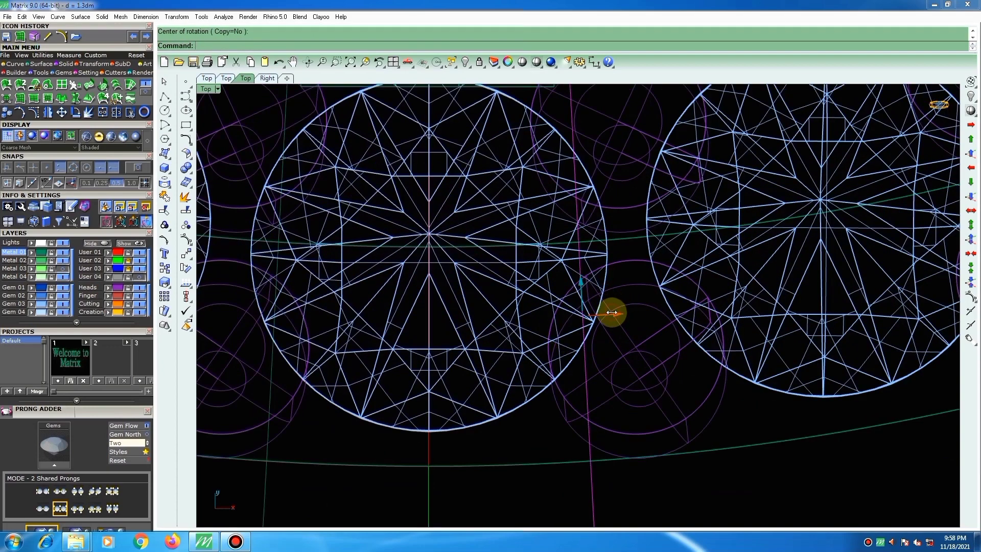
right_drag(617, 332, 606, 332)
drag(607, 317, 601, 314)
scroll(585, 305, down, 5)
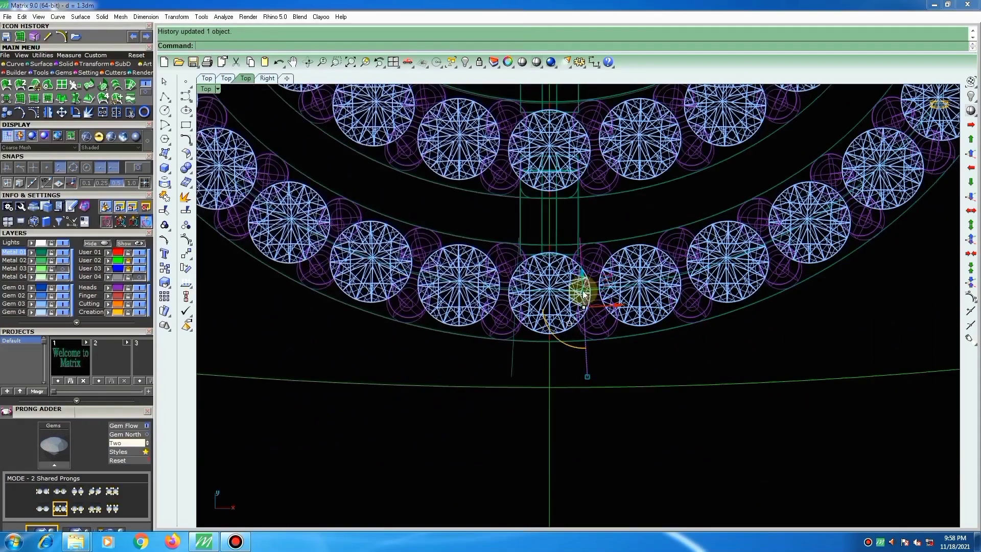
Rotate the right line very slightly clockwise around a point on its upper part, without copying it.
scroll(590, 304, up, 3)
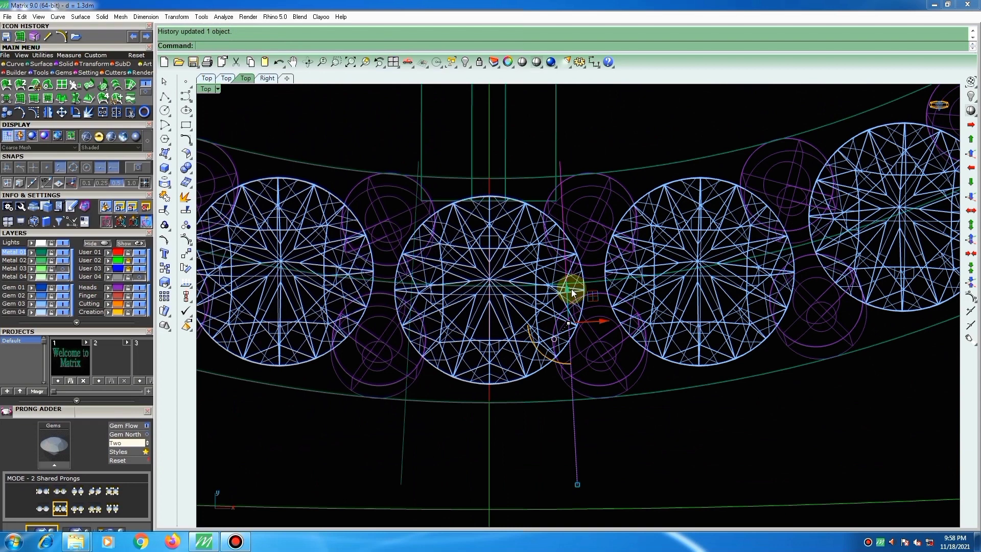
text(r)
key(Return)
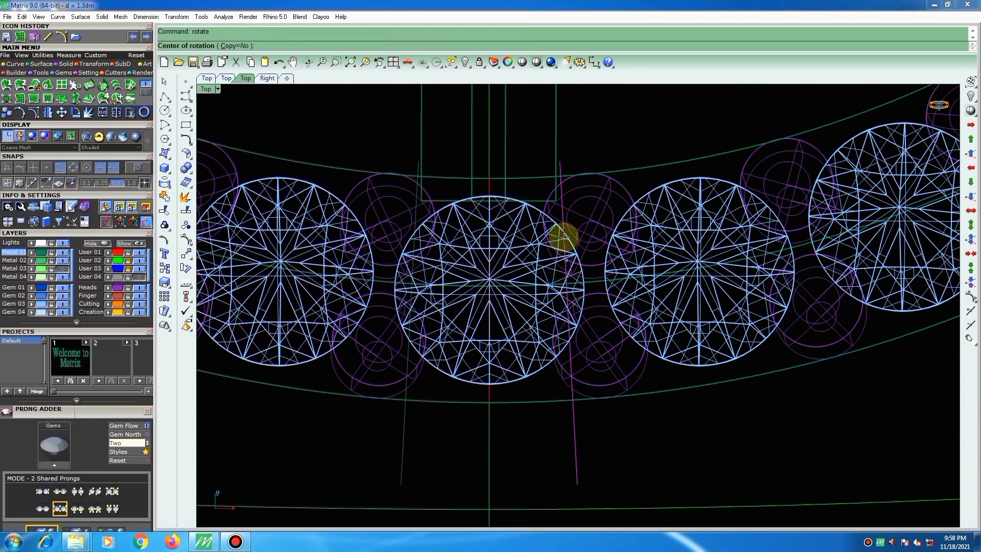
click(564, 237)
click(622, 430)
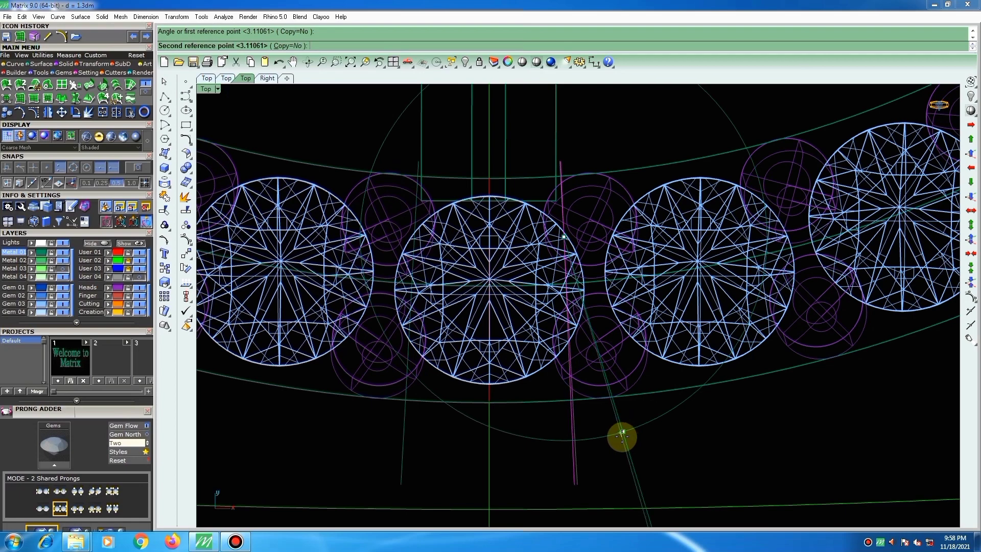
click(622, 437)
scroll(608, 407, down, 2)
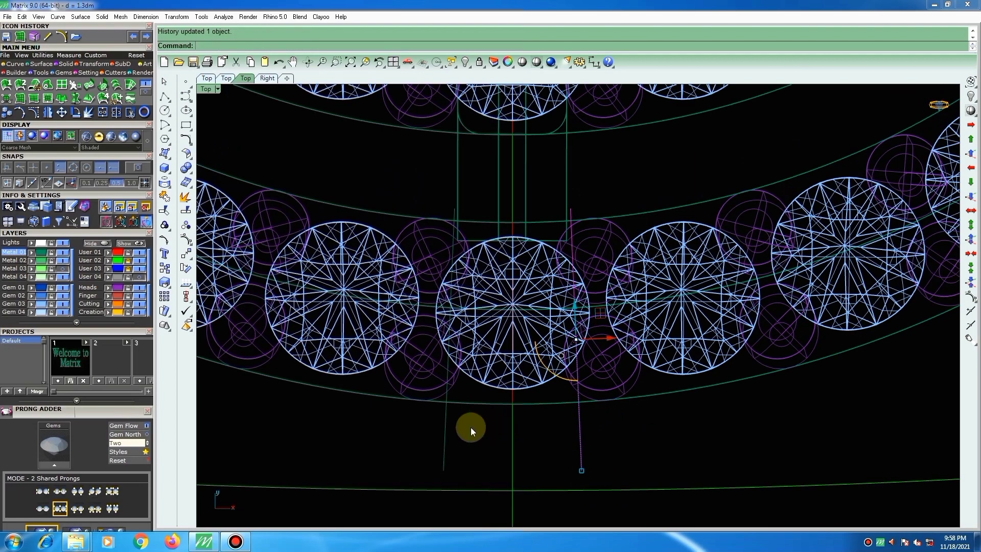
Group the two tilted lines beside the outer ring's lowest gem, then deselect and reselect them as one group.
shift+click(443, 430)
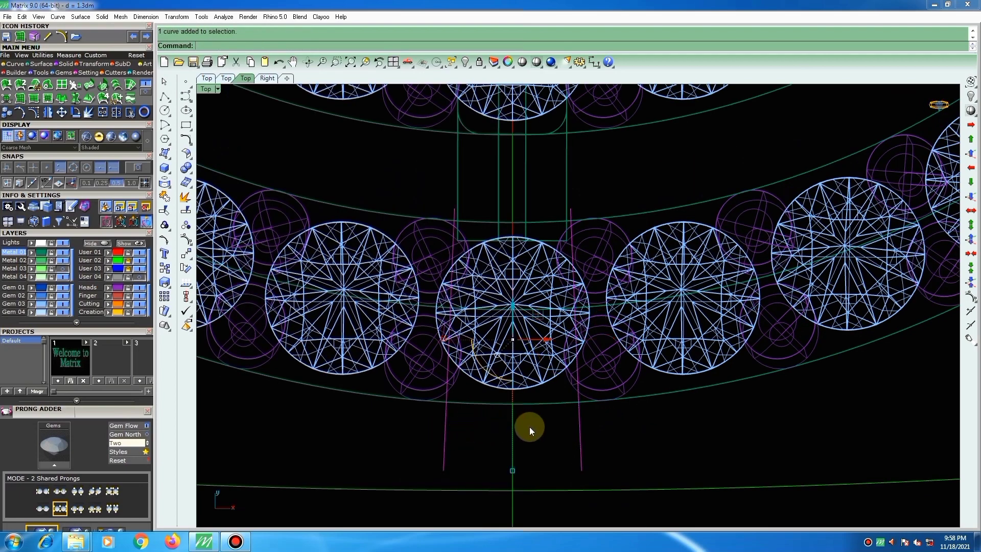
scroll(529, 427, down, 1)
key(ctrl+g)
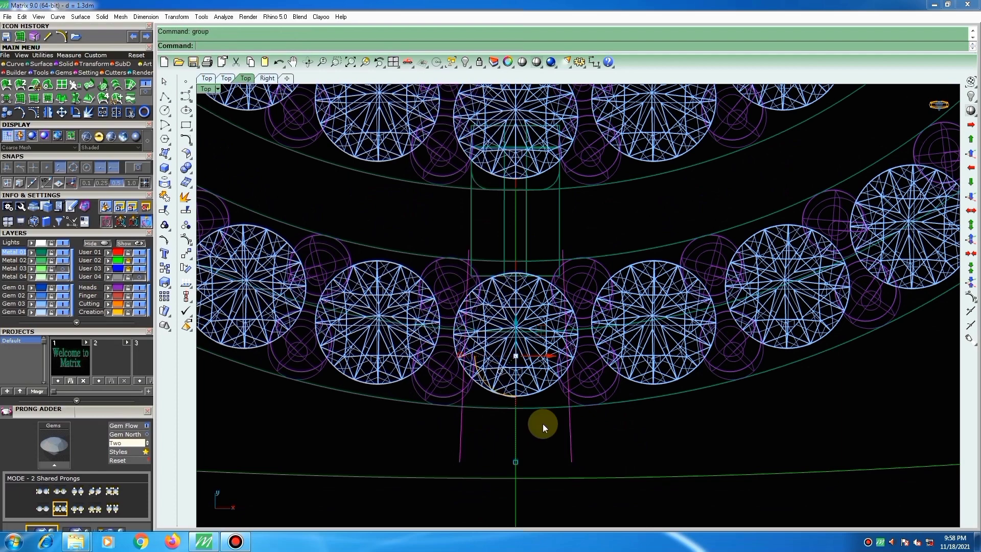
scroll(542, 422, down, 4)
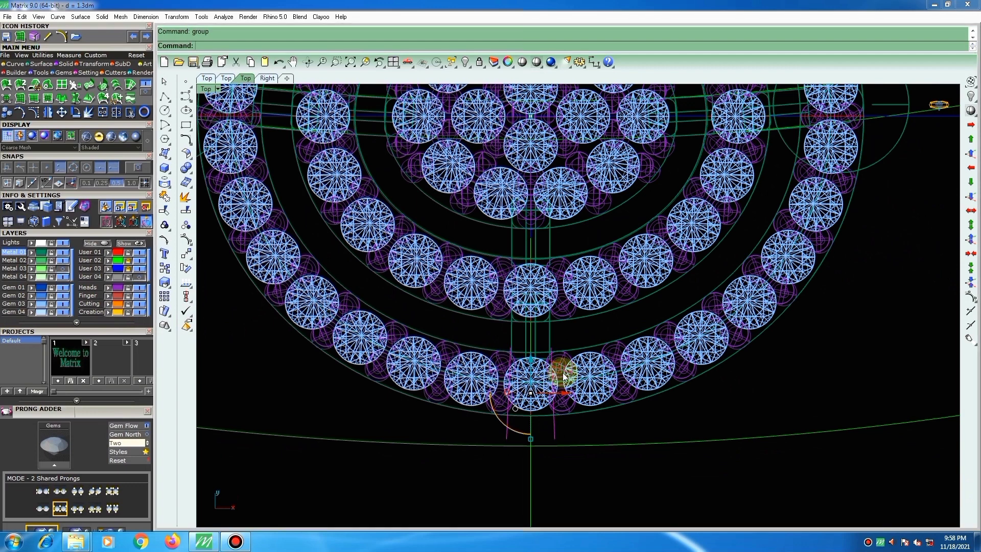
key(Escape)
click(552, 430)
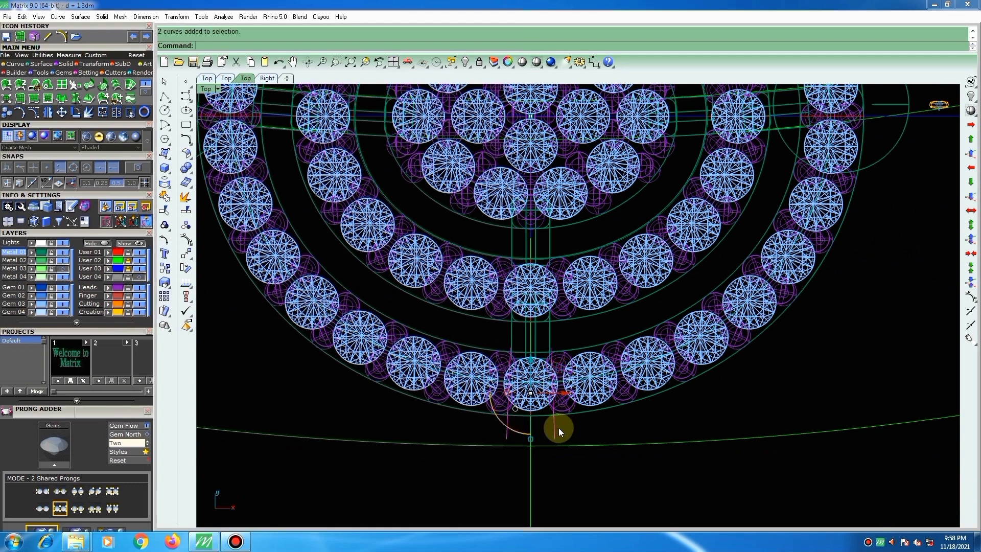
Copy the grouped line pair from the outer ring's lowest gem to three spots along the ring's lower-right arc, up to its rightmost side.
key(ctrl+c)
click(533, 383)
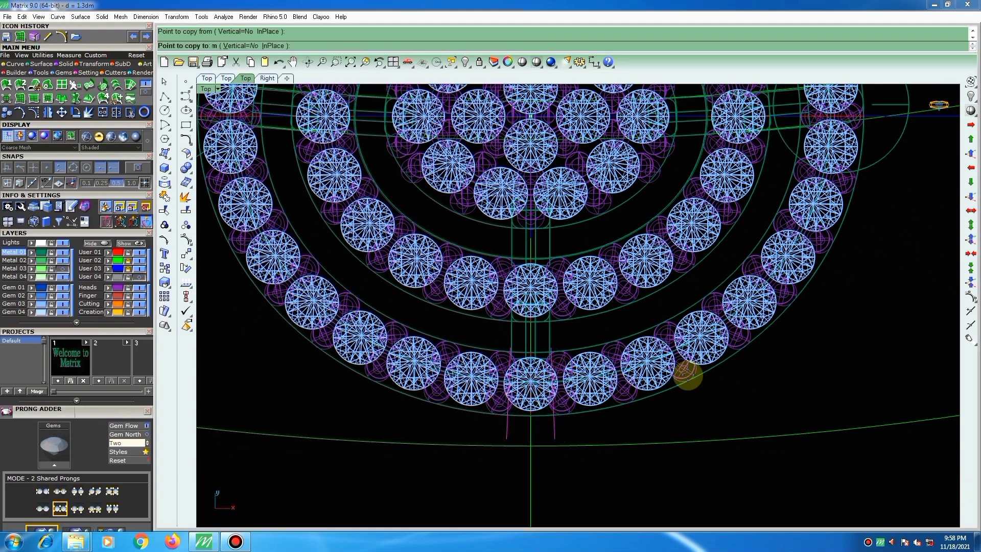
text(m)
click(714, 336)
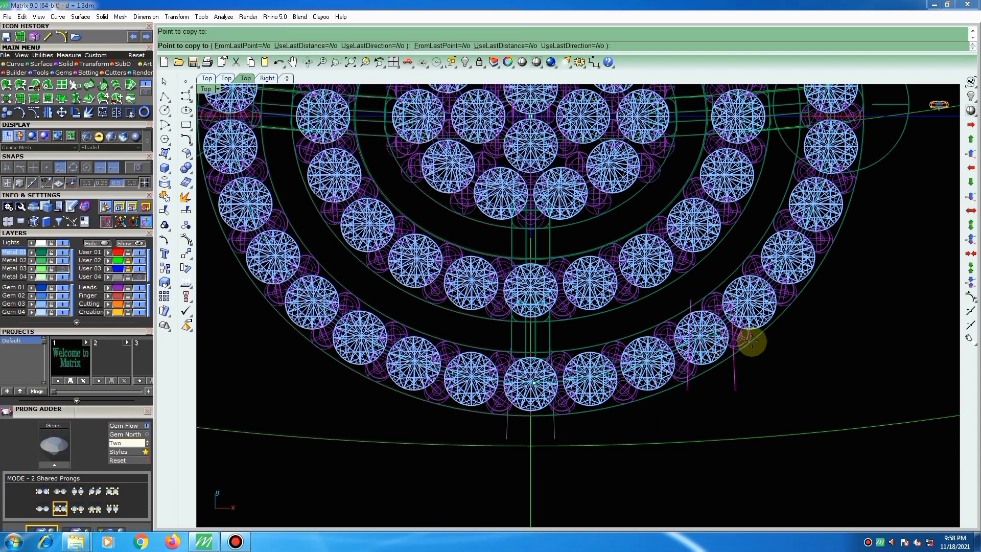
right_drag(840, 262, 740, 306)
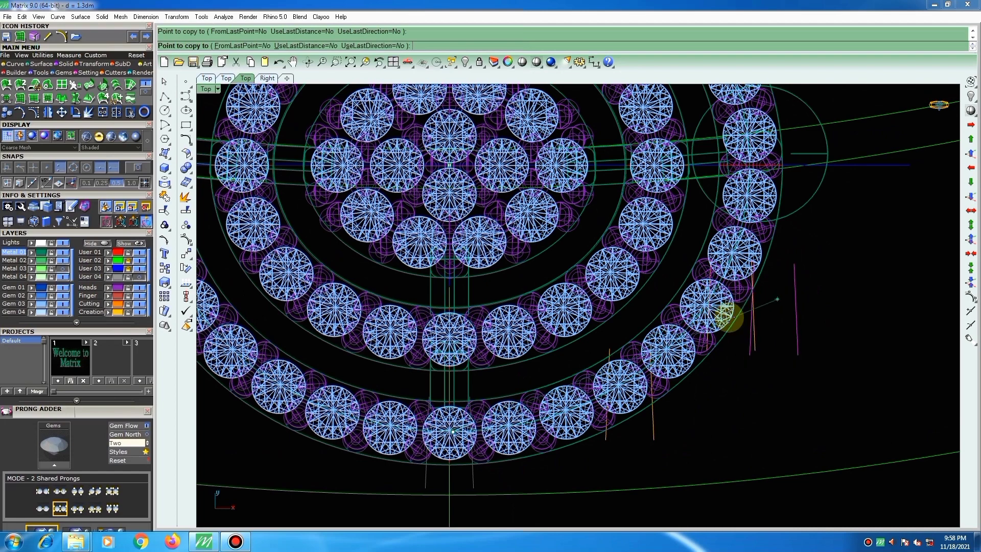
scroll(731, 313, down, 2)
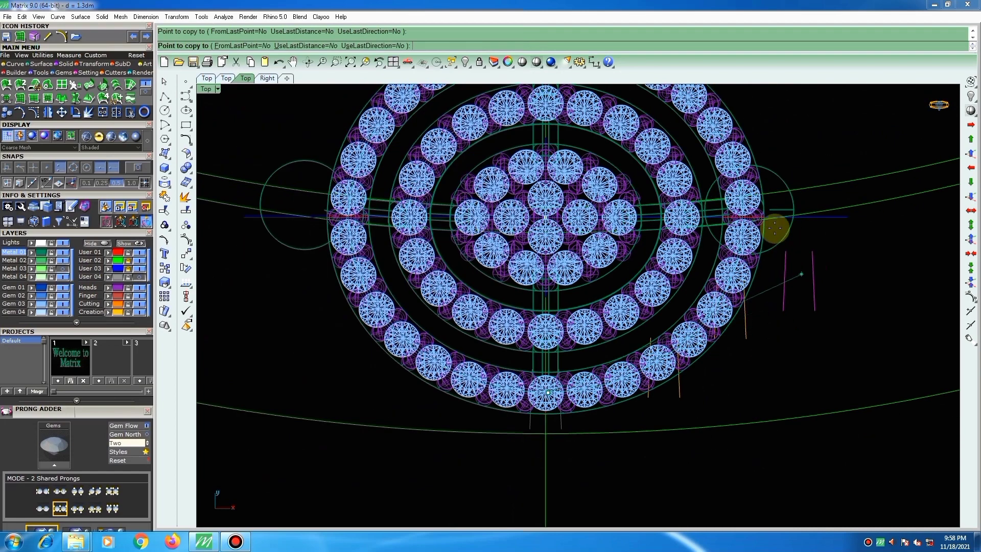
click(763, 210)
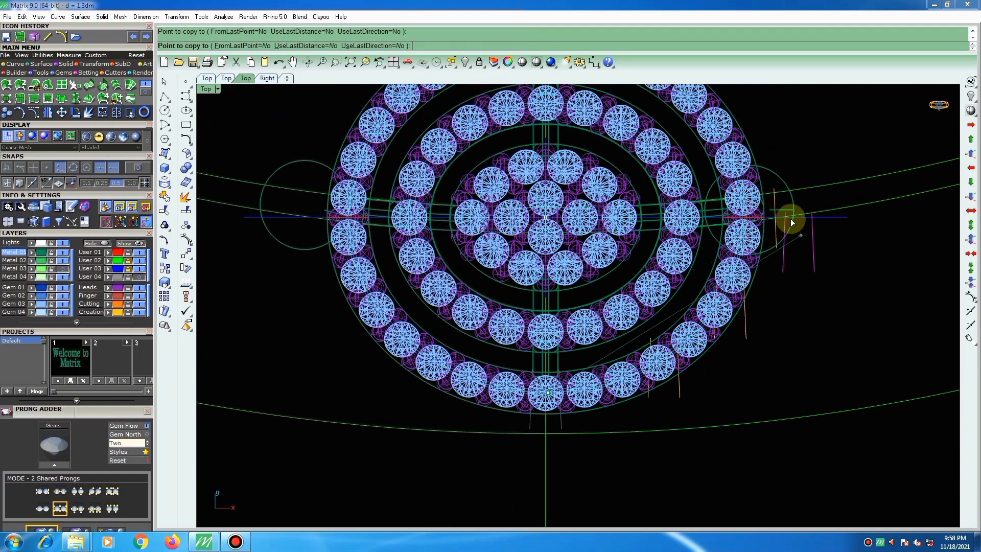
right_click(777, 227)
Rotate the copied line pair at the outer ring's rightmost side 90° so its lines run roughly horizontally.
scroll(777, 228, up, 2)
click(774, 232)
scroll(774, 234, up, 2)
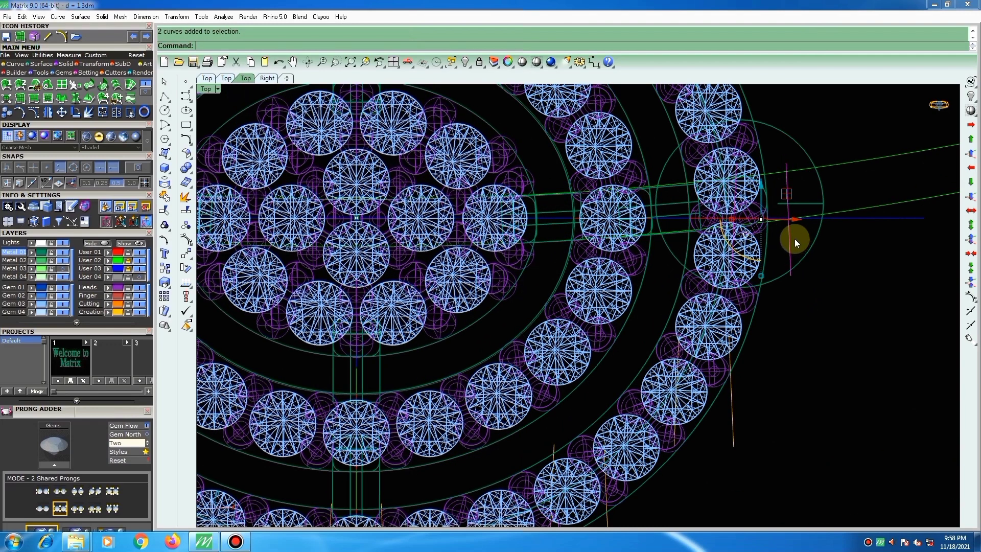
text(ro)
key(Return)
click(782, 218)
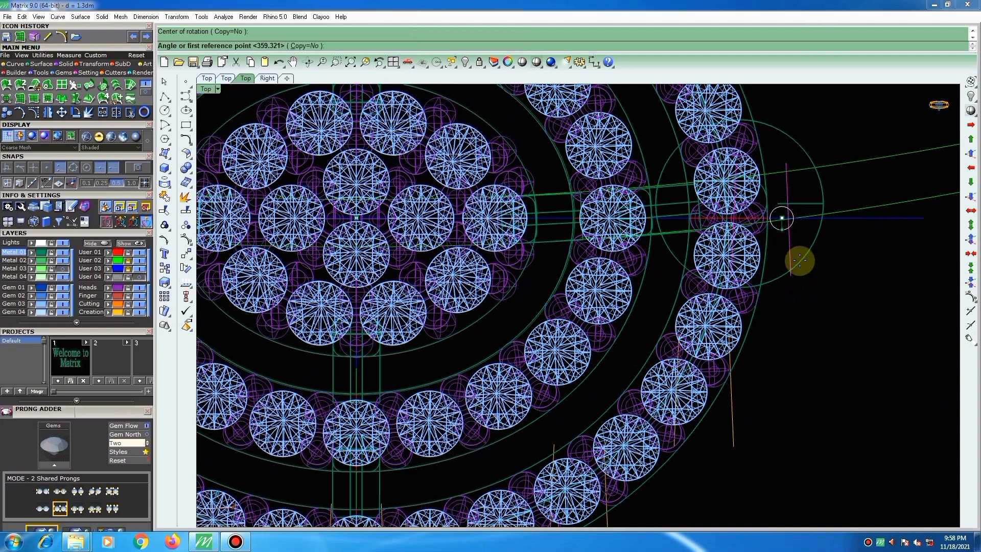
click(830, 254)
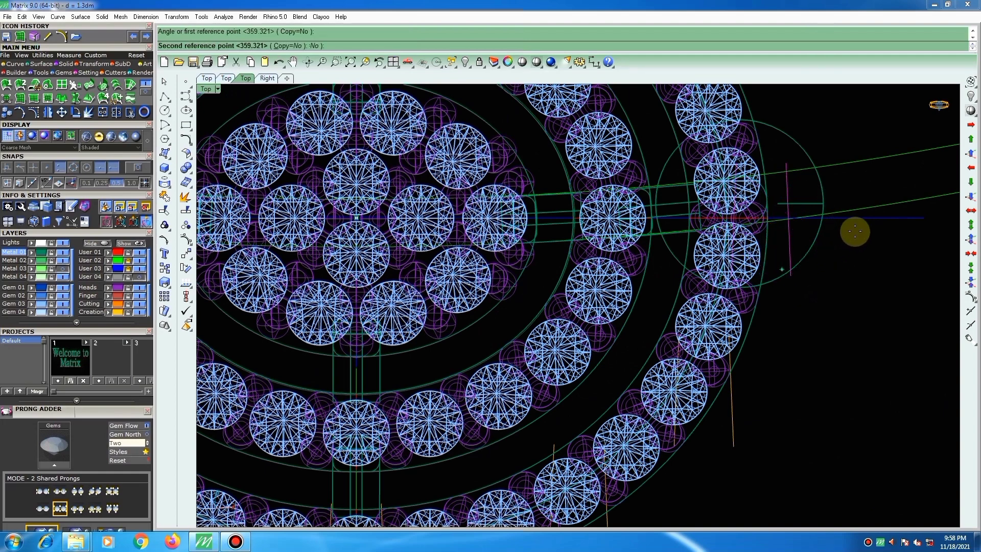
click(855, 228)
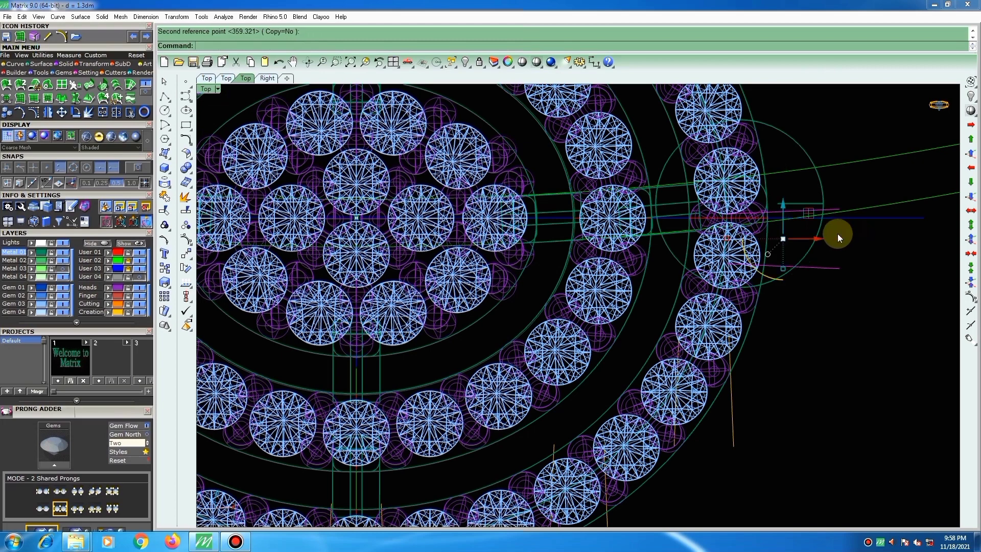
Move the horizontal line pair inward and upward so it straddles the pendant's horizontal axis across the outer ring's gems.
right_drag(828, 255, 846, 295)
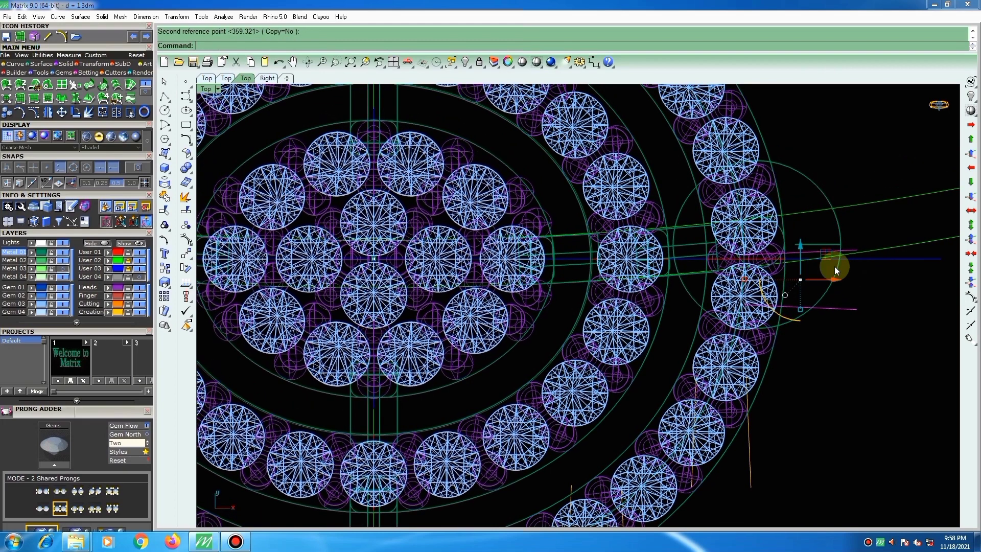
scroll(824, 263, up, 4)
drag(813, 256, 767, 226)
scroll(845, 233, down, 1)
scroll(691, 250, up, 1)
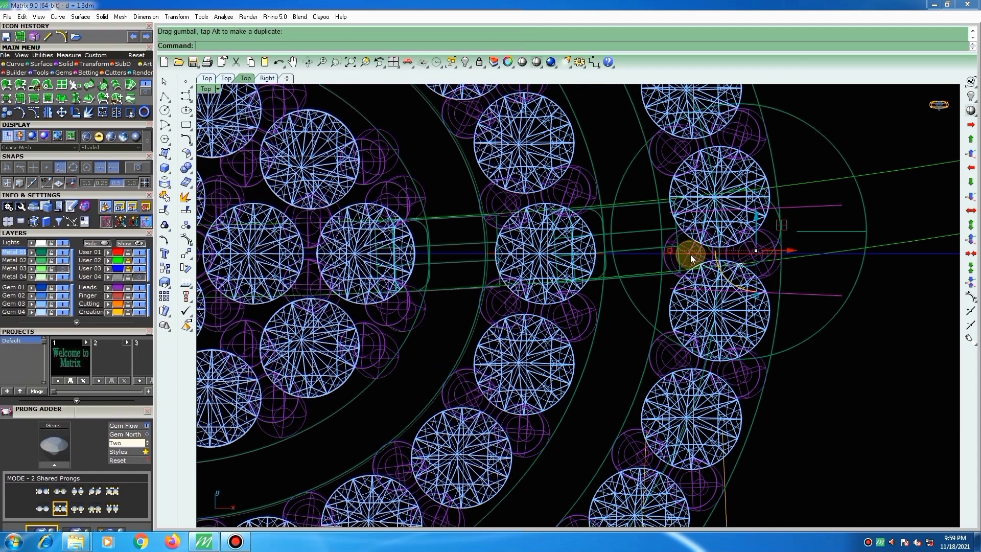
scroll(746, 241, up, 4)
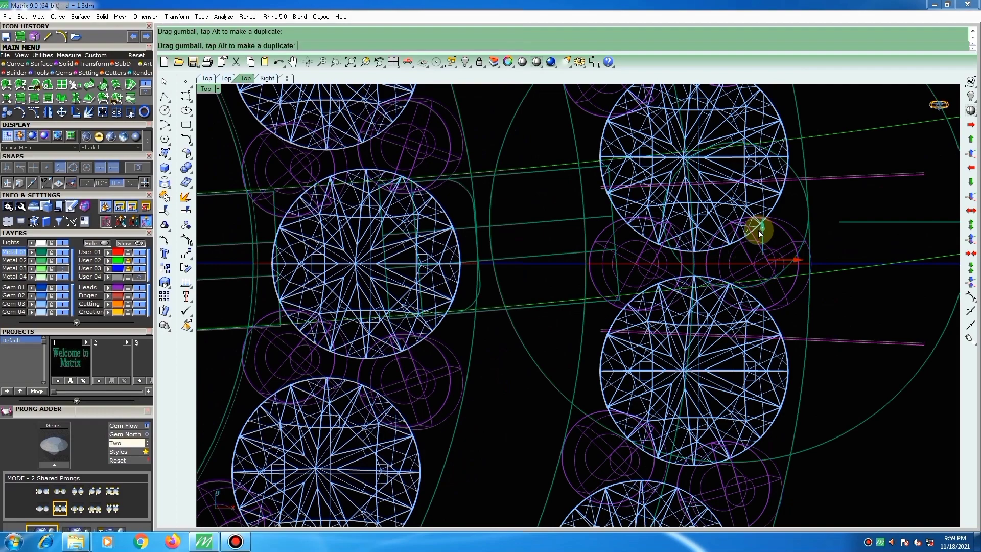
scroll(755, 241, down, 5)
scroll(748, 234, down, 2)
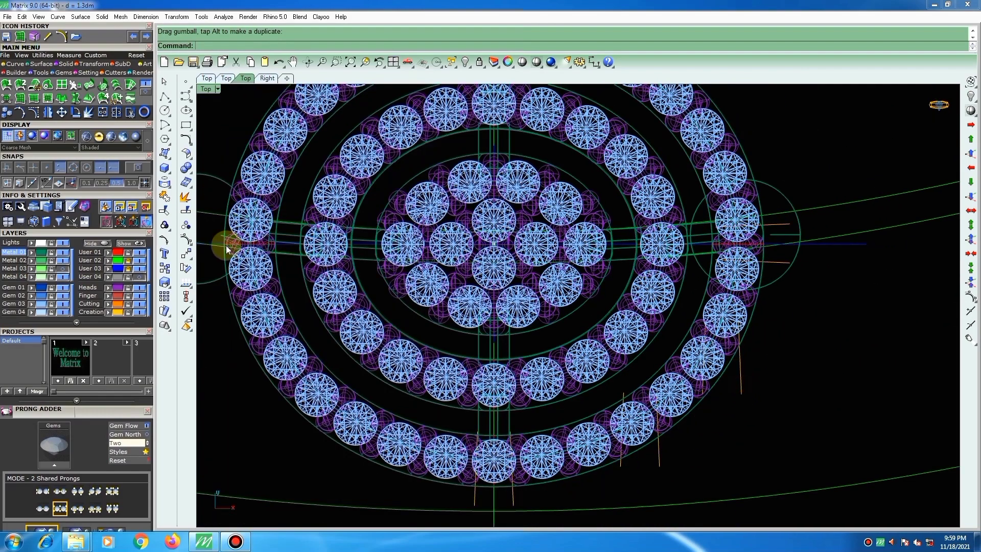
Hide the prongs on the Heads layer and the gems on the Gem 03 layer.
click(139, 288)
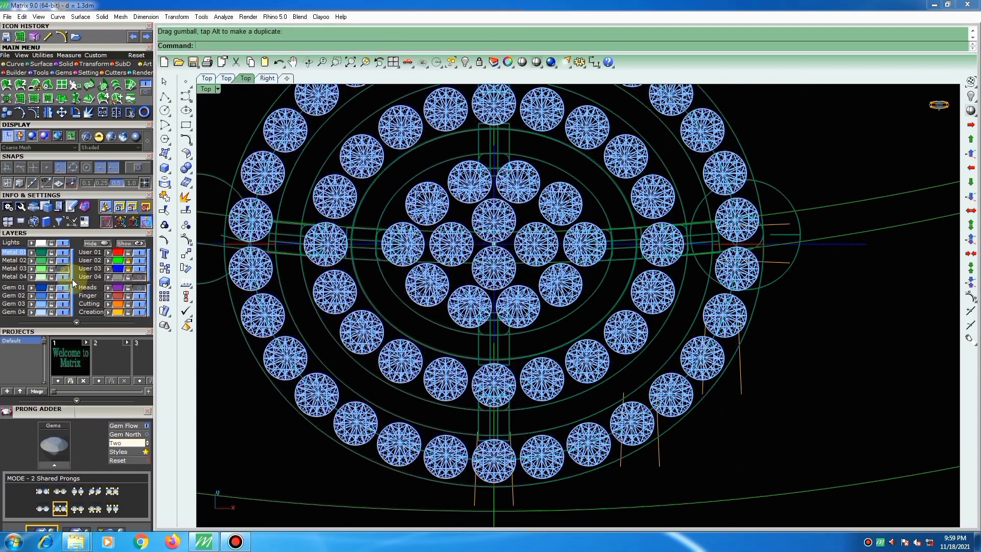
click(63, 303)
right_drag(784, 384, 707, 303)
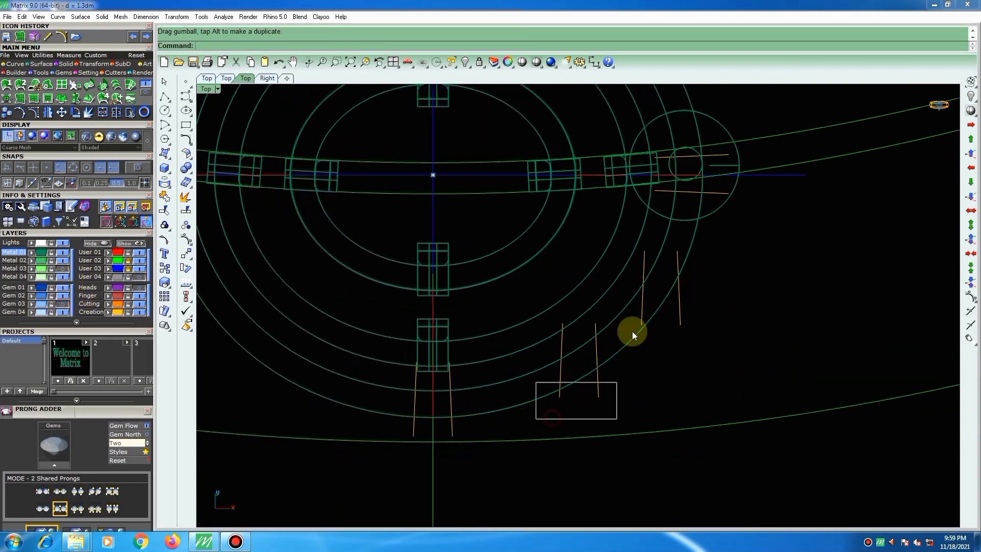
Scale the line pair at the outer ring's lowest point vertically, shortening it and extending it slightly so it crosses the outer ring band.
drag(632, 331, 614, 326)
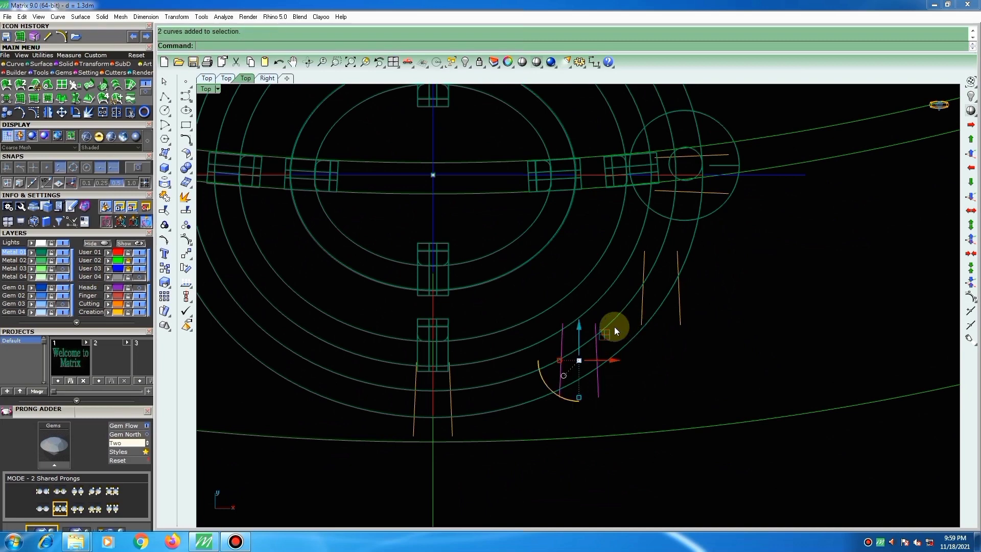
click(451, 429)
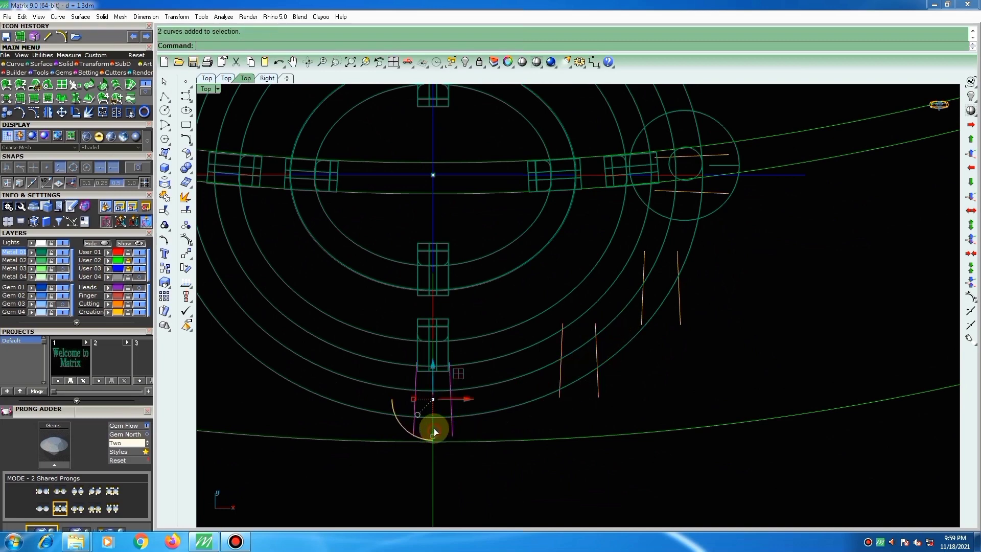
drag(436, 434, 434, 418)
scroll(440, 389, up, 2)
scroll(430, 413, up, 1)
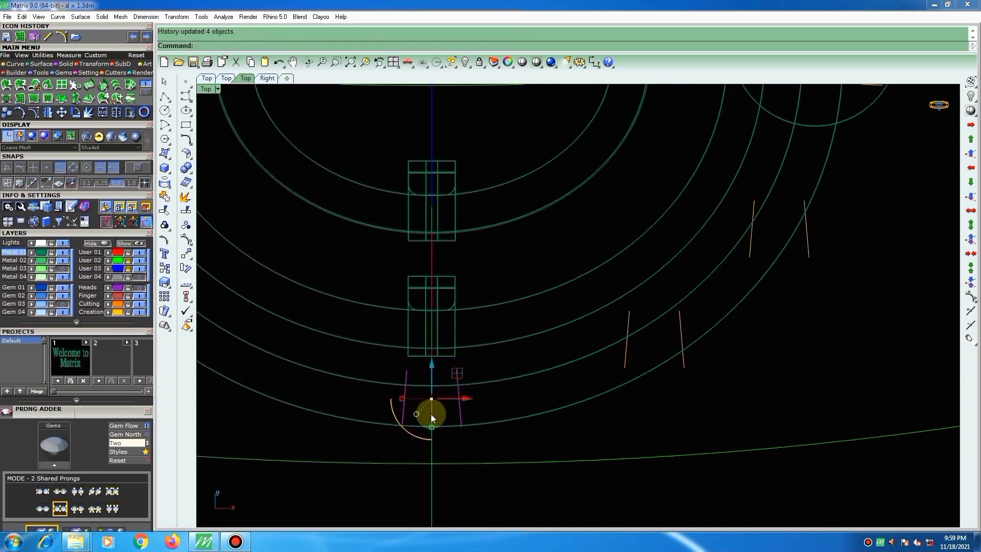
scroll(431, 423, up, 2)
drag(431, 428, 430, 440)
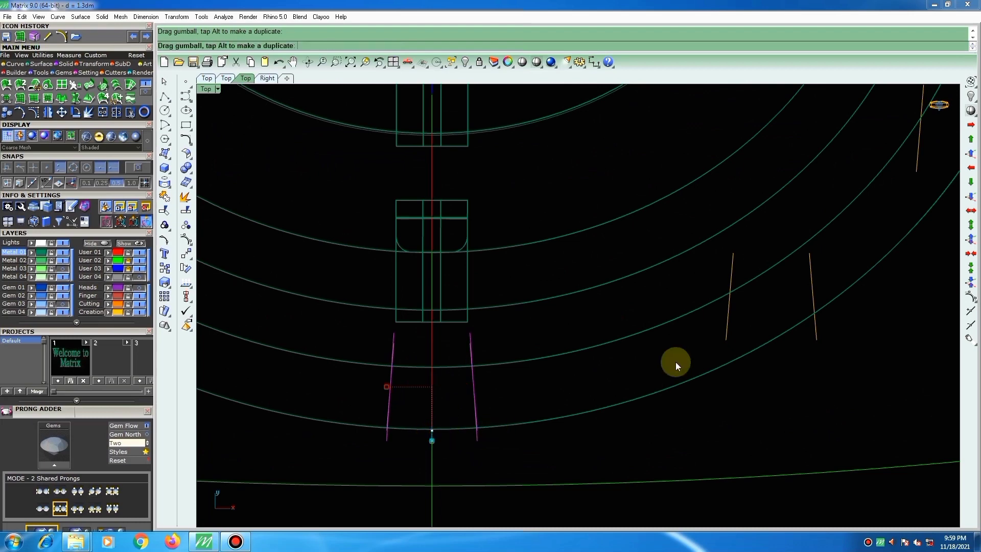
Rotate the first copied line pair beside the lowest one about 29.7° counterclockwise so it crosses the outer ring band squarely.
click(726, 328)
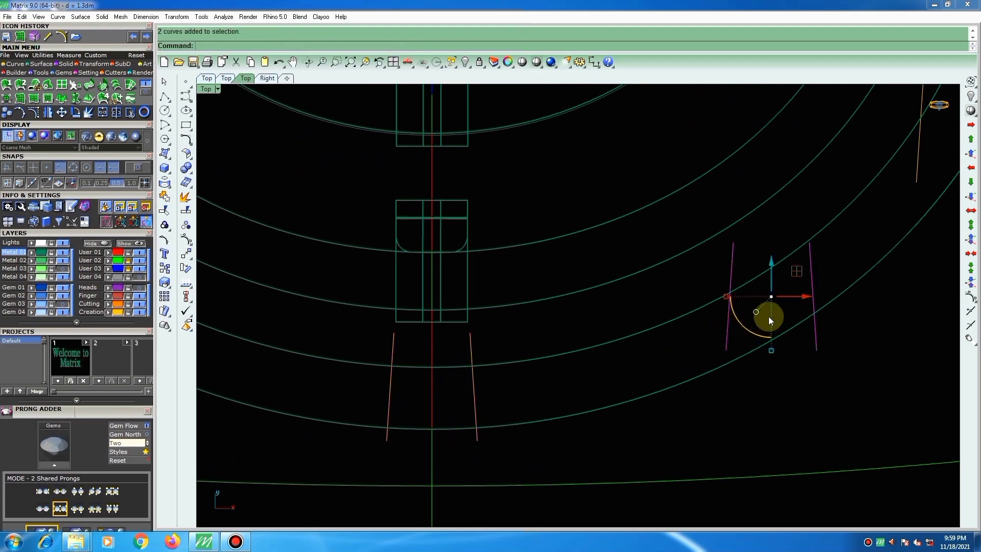
key(ctrl+r)
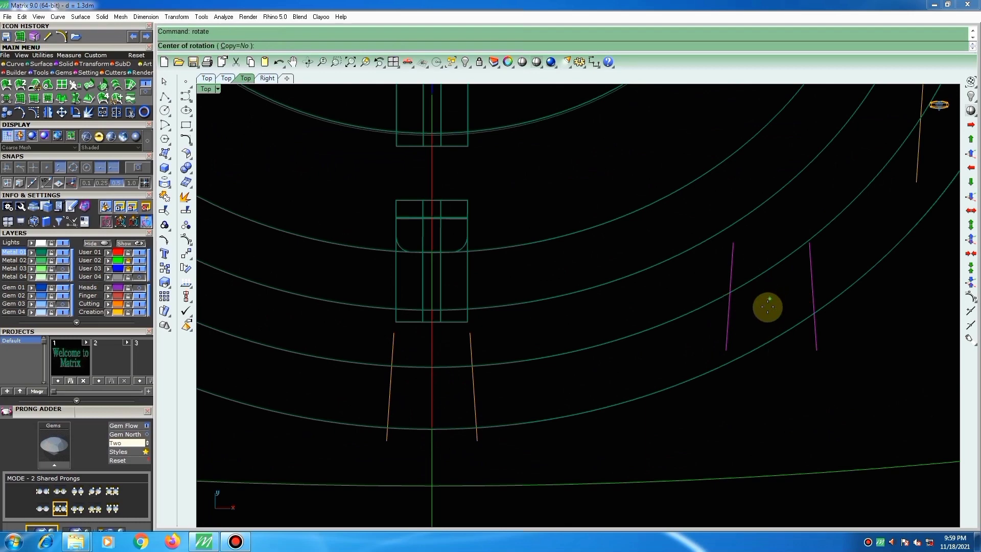
click(767, 307)
click(674, 365)
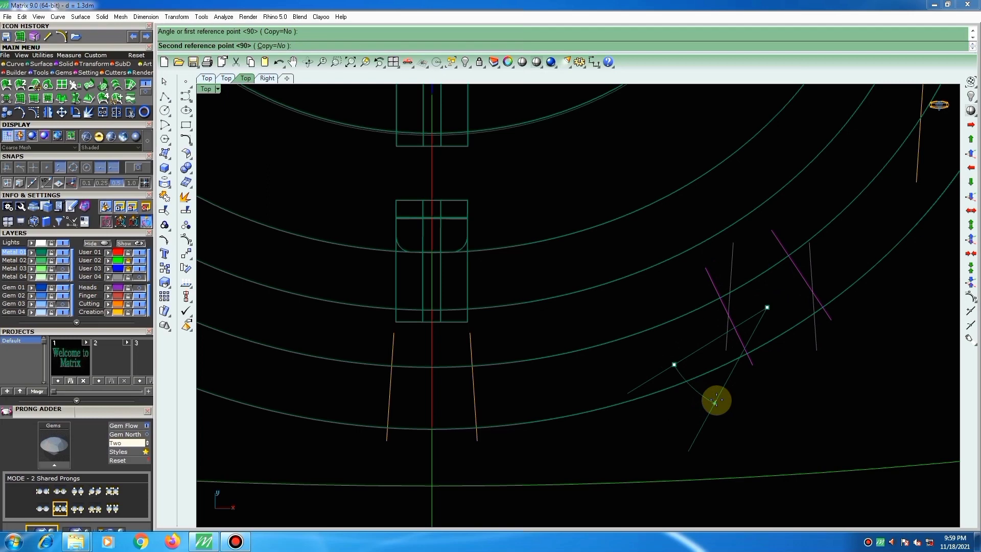
click(716, 400)
Rotate the next line pair up the lower-right arc counterclockwise around its centre so its lines cross the outer ring band squarely.
scroll(697, 354, down, 3)
right_drag(844, 287, 693, 390)
click(792, 300)
right_click(787, 296)
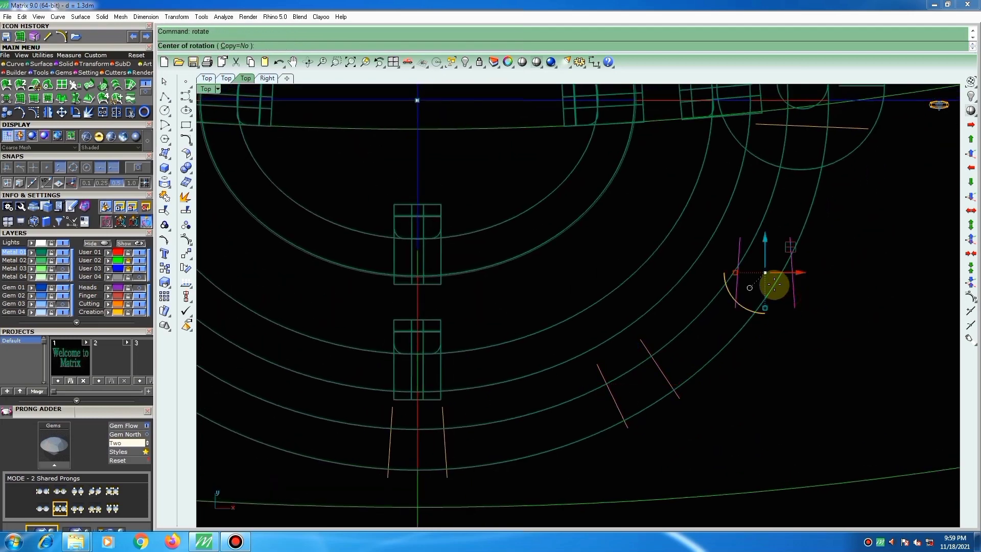
click(764, 272)
click(766, 361)
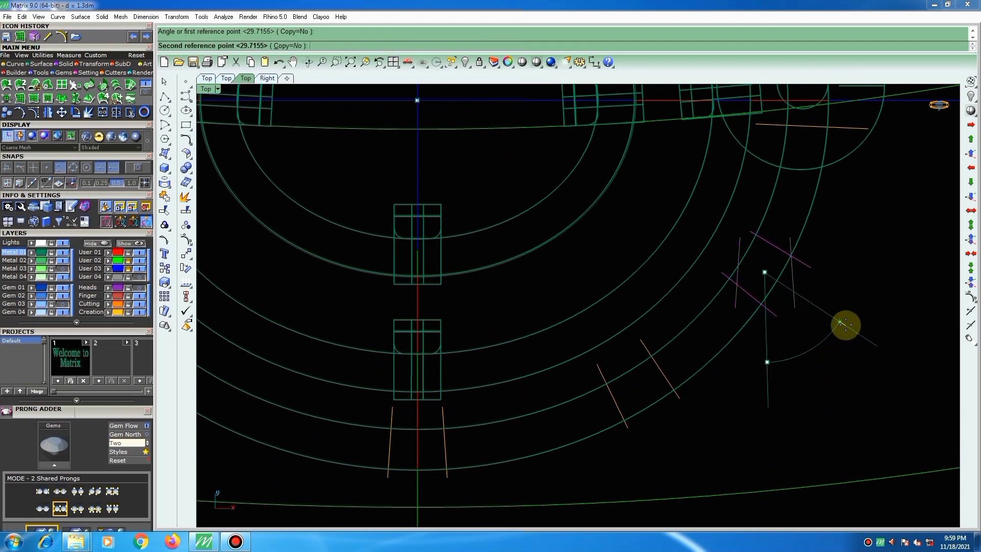
click(846, 325)
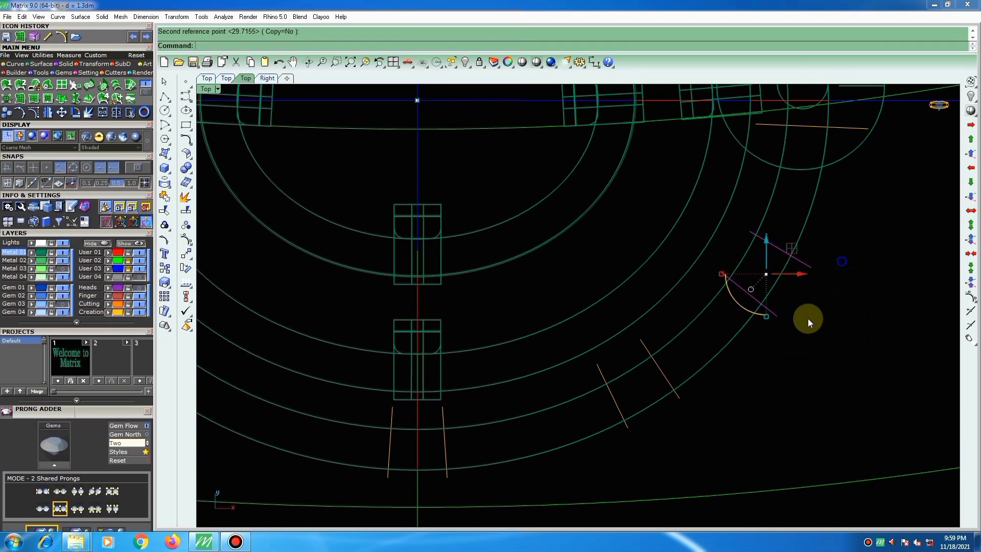
Select the horizontal line pair at the outer ring's rightmost side for adjustment.
right_drag(842, 261, 771, 391)
click(767, 271)
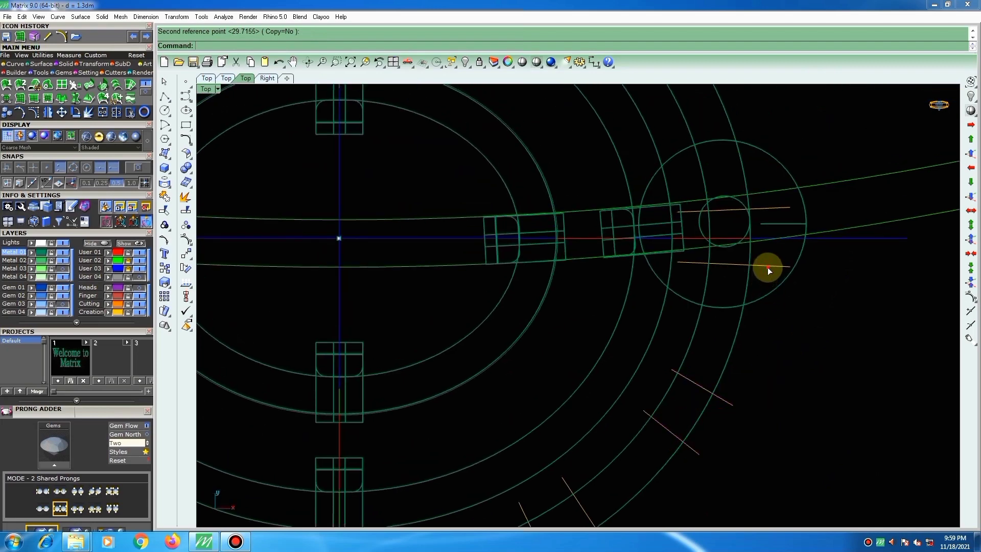
click(767, 267)
scroll(683, 230, up, 2)
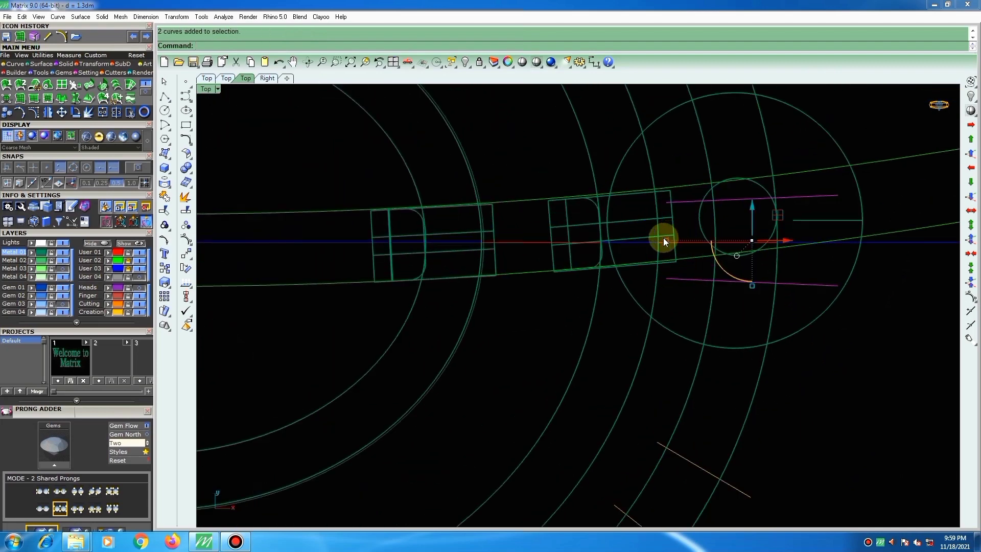
Nudge the pair of short lines crossing the outer ring beside the right loop horizontally and slightly downward.
drag(663, 237, 669, 239)
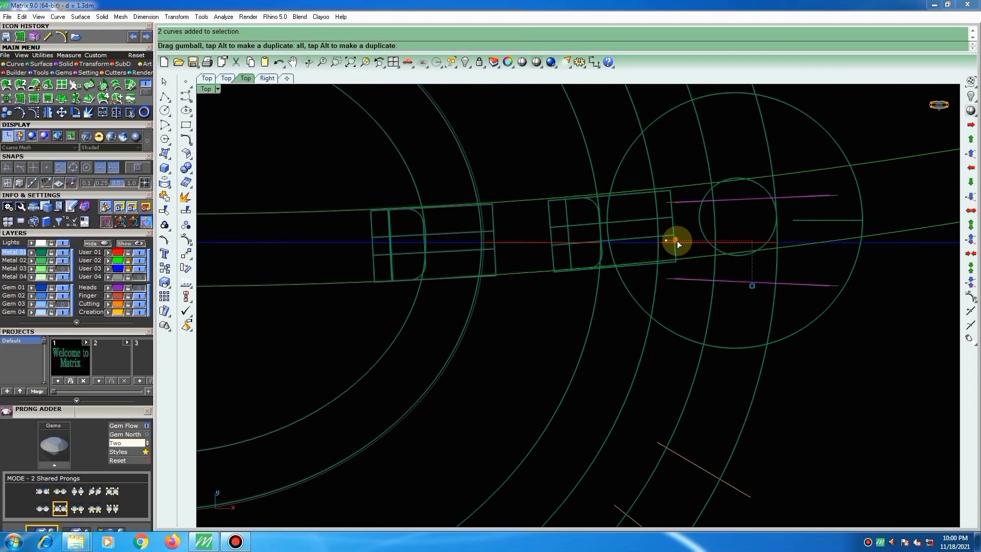
drag(682, 241, 682, 241)
scroll(753, 229, up, 3)
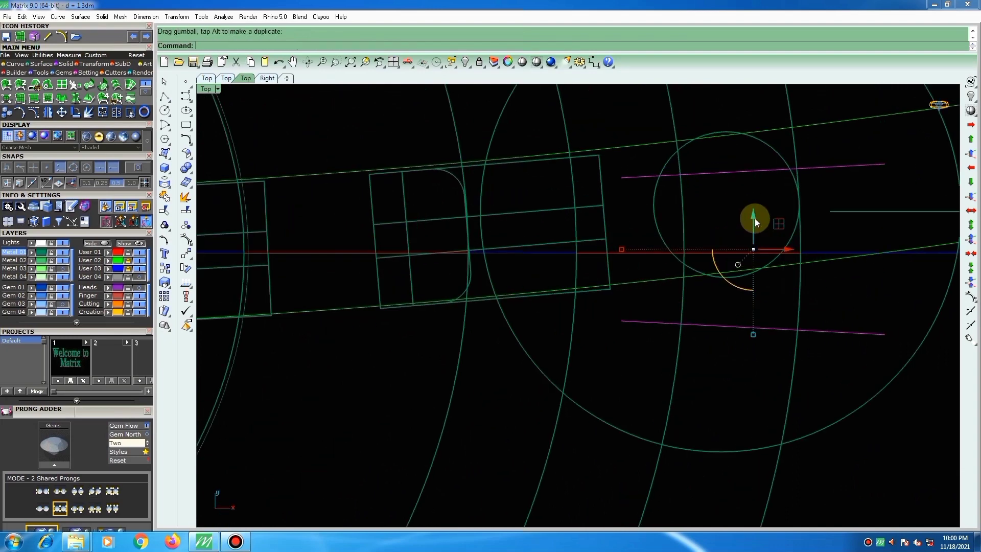
click(752, 219)
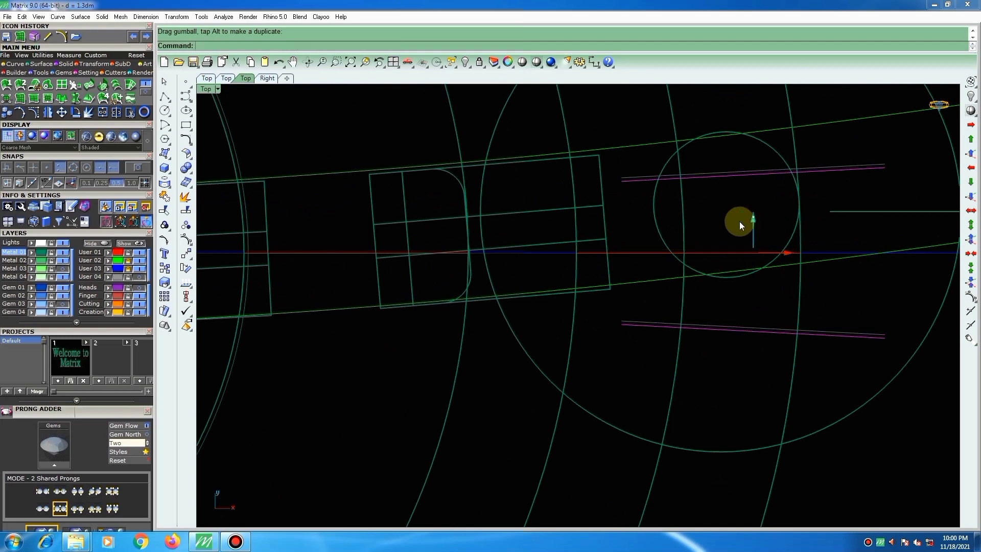
Move the four short lines crossing the lower-right part of the outer ring together, slightly inward toward the ring's lower left.
scroll(713, 238, down, 1)
scroll(732, 260, down, 3)
scroll(741, 263, down, 1)
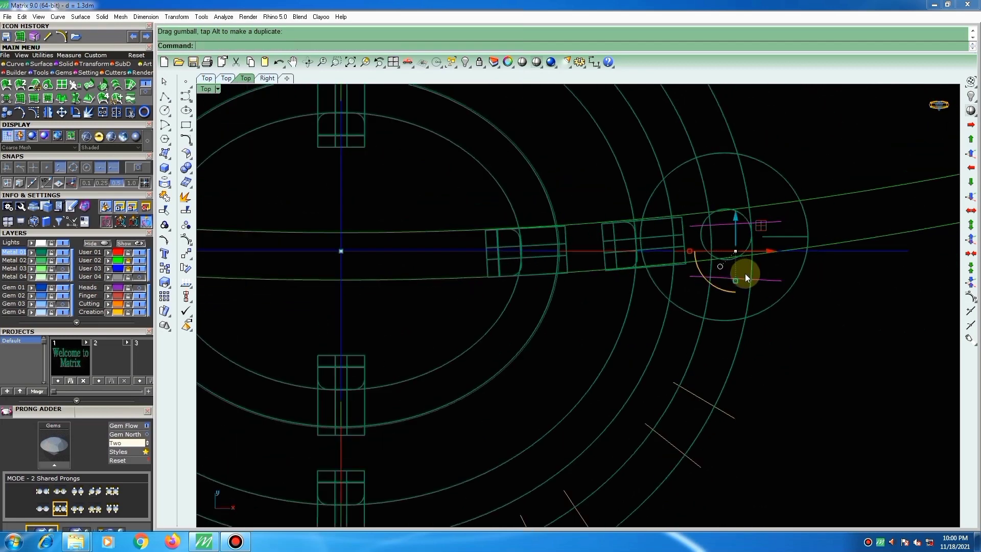
right_drag(738, 378, 749, 311)
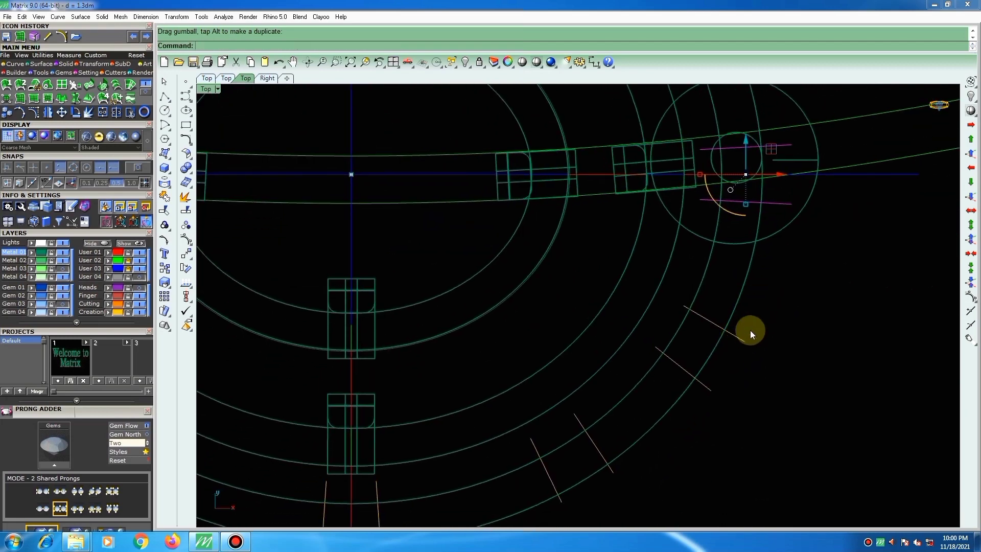
scroll(750, 330, down, 3)
scroll(752, 332, up, 3)
drag(714, 324, 715, 324)
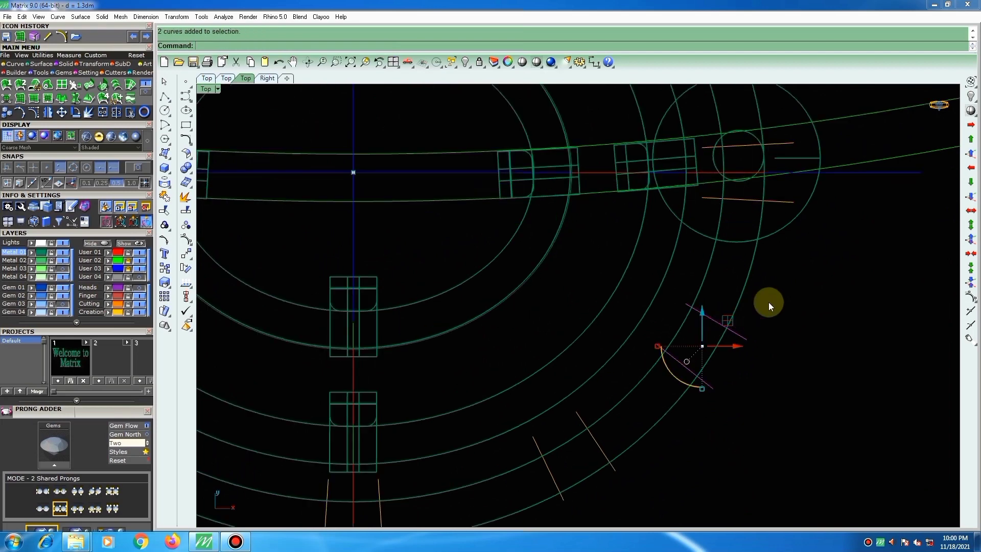
scroll(769, 301, down, 1)
right_drag(679, 379, 722, 313)
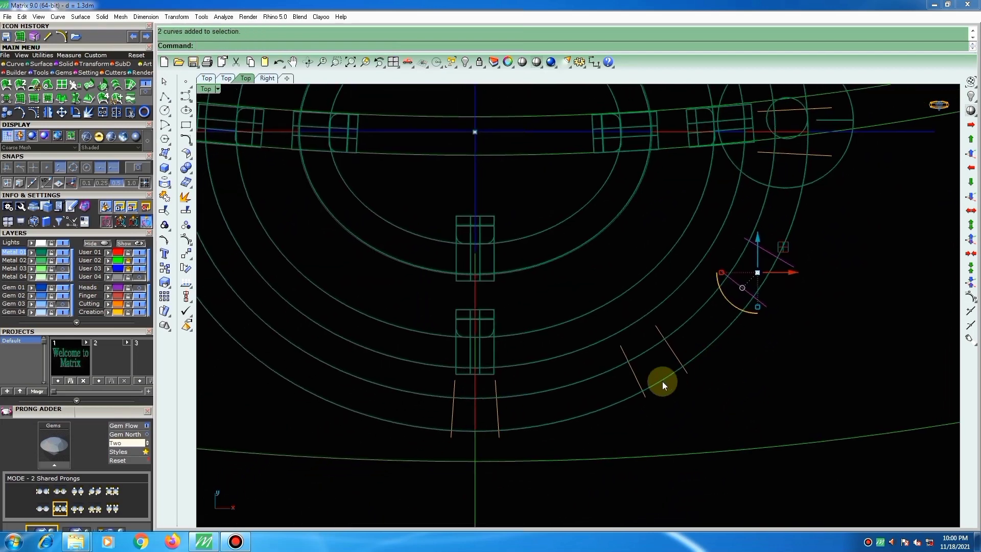
drag(595, 433, 839, 213)
scroll(728, 302, up, 3)
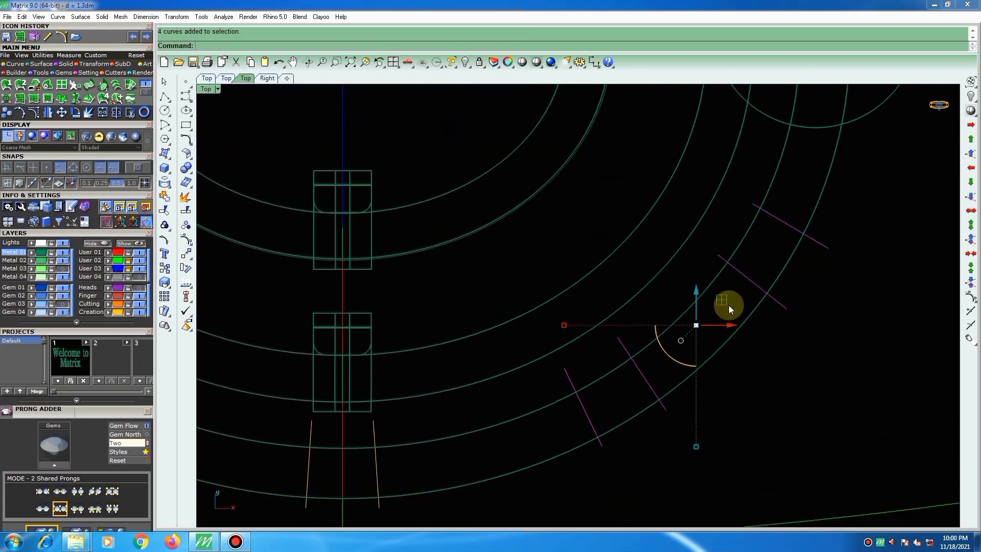
text(m)
key(Return)
click(651, 365)
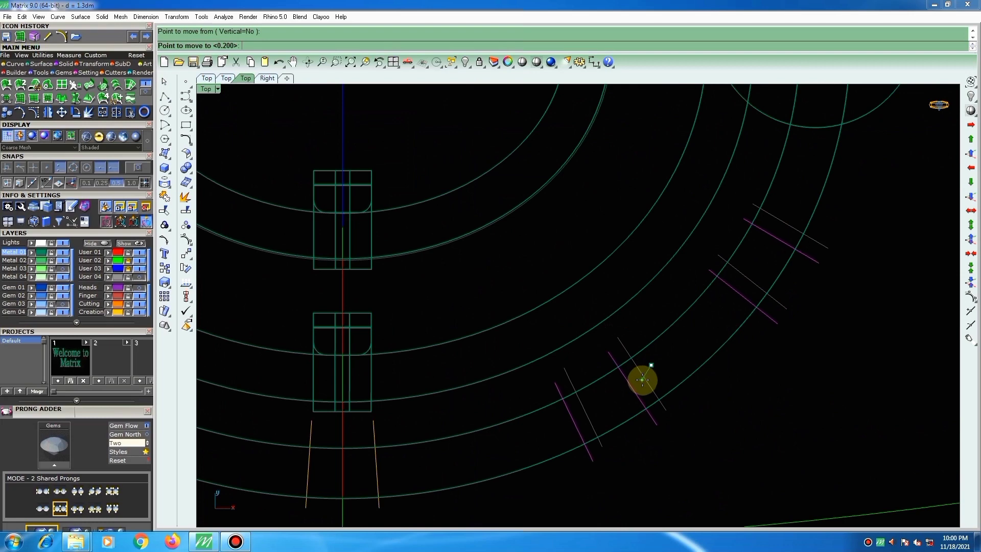
click(643, 379)
scroll(647, 374, down, 1)
click(740, 357)
scroll(715, 357, down, 1)
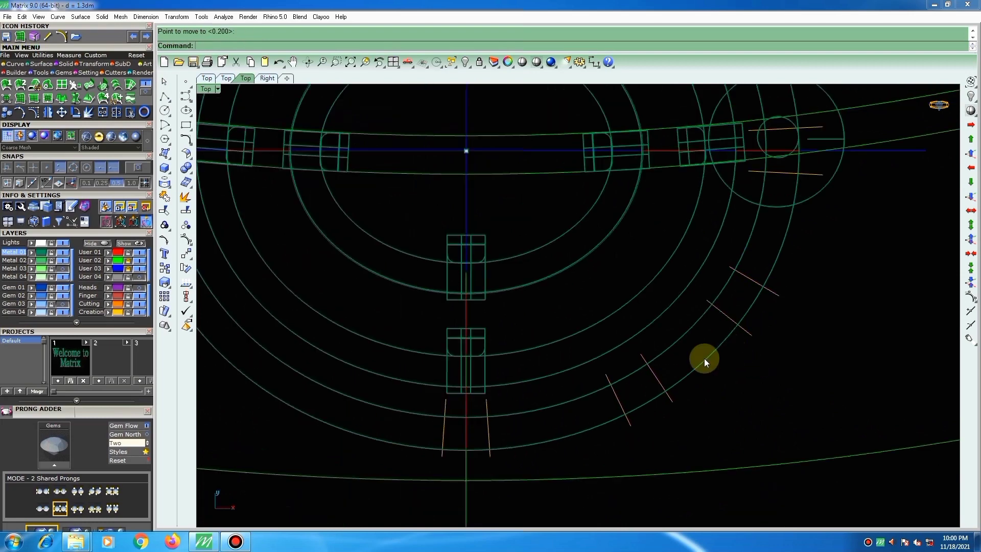
Nudge the lower pair of those four lines along the ring and rotate it slightly clockwise.
scroll(619, 403, up, 1)
click(612, 405)
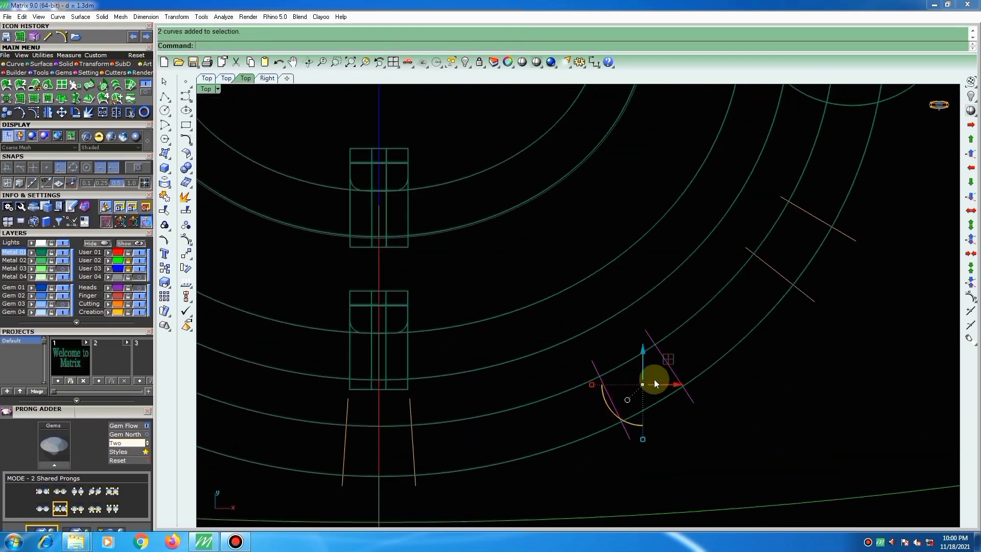
scroll(660, 372, up, 1)
drag(664, 366, 645, 372)
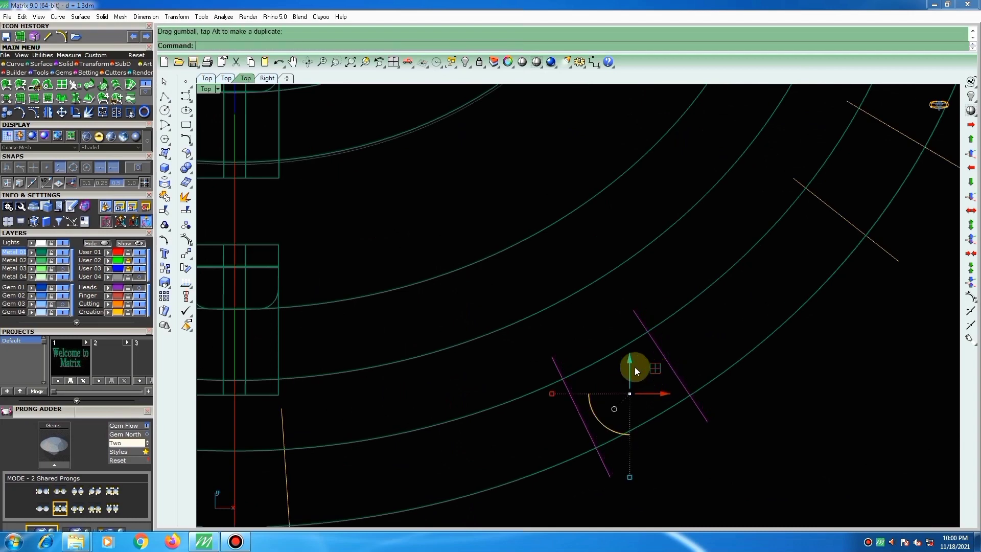
right_click(634, 367)
click(608, 338)
click(830, 437)
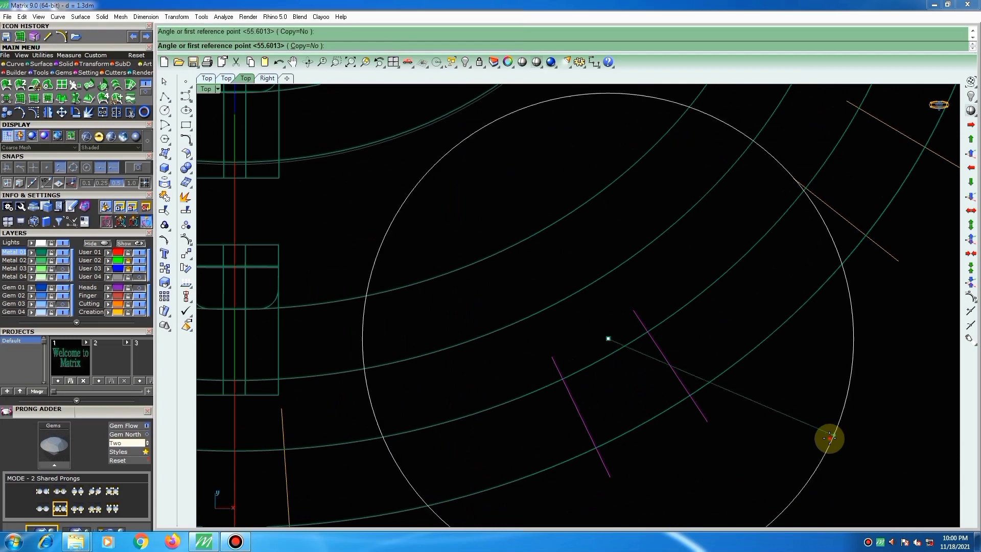
click(829, 441)
scroll(698, 357, down, 8)
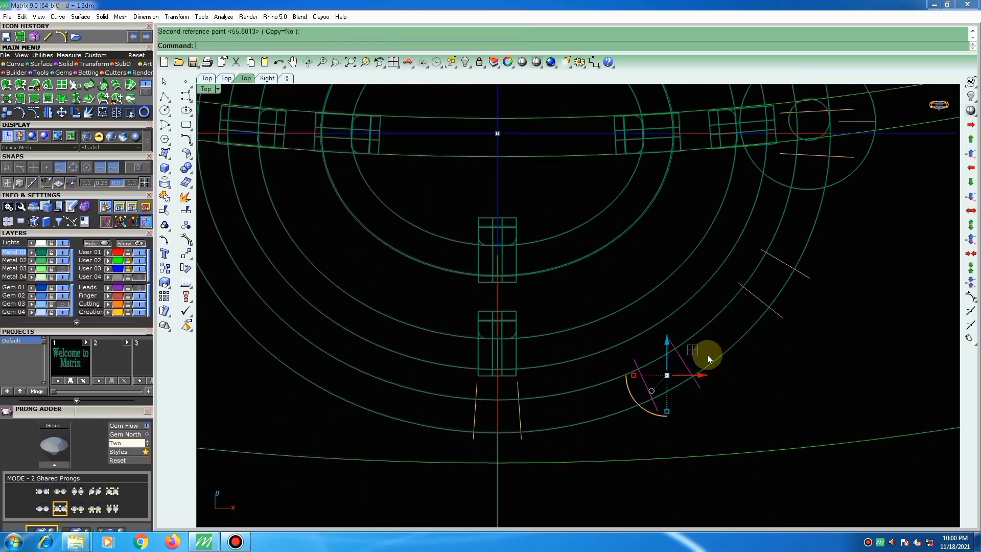
Measure the gap along the outer ring between the adjusted line pair and the nearest bottom line.
text(d)
key(Return)
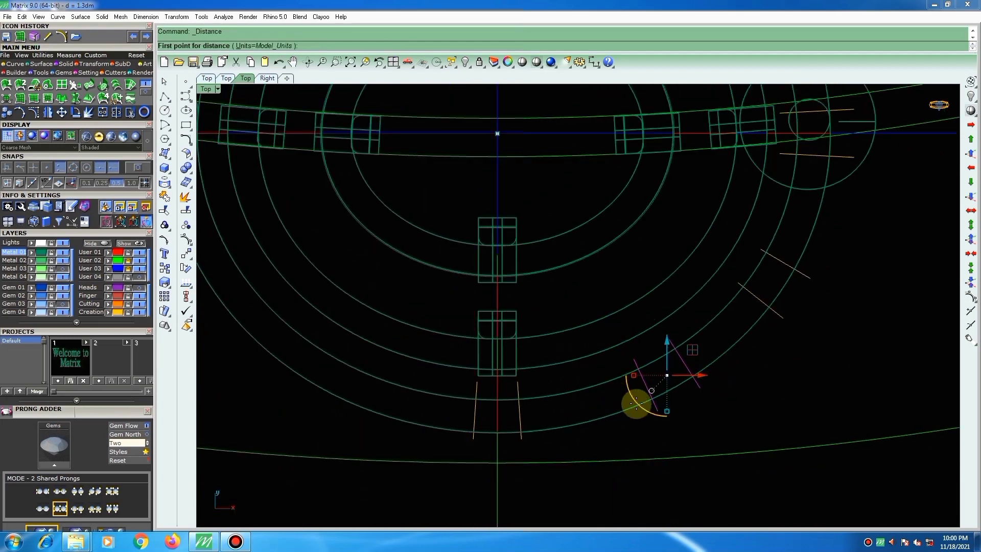
click(643, 384)
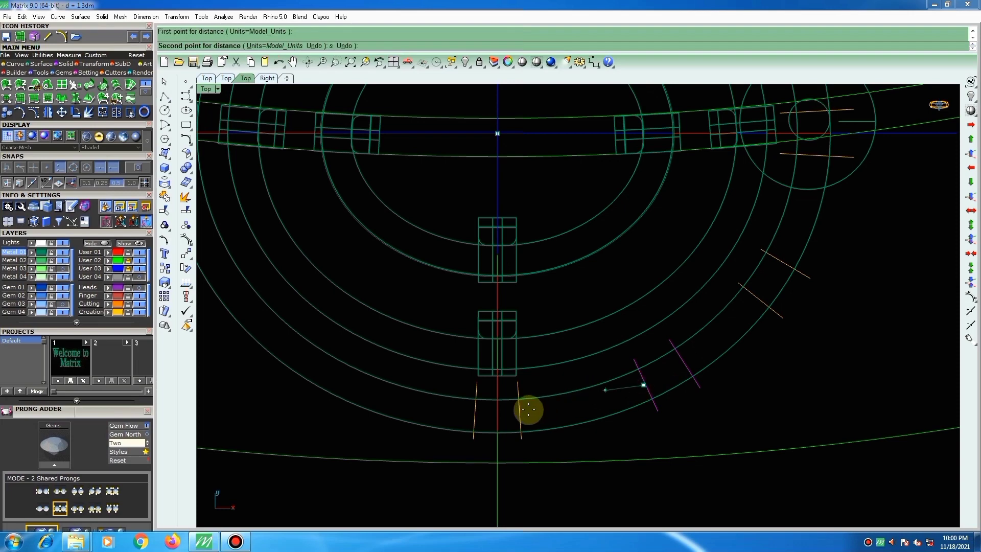
click(523, 409)
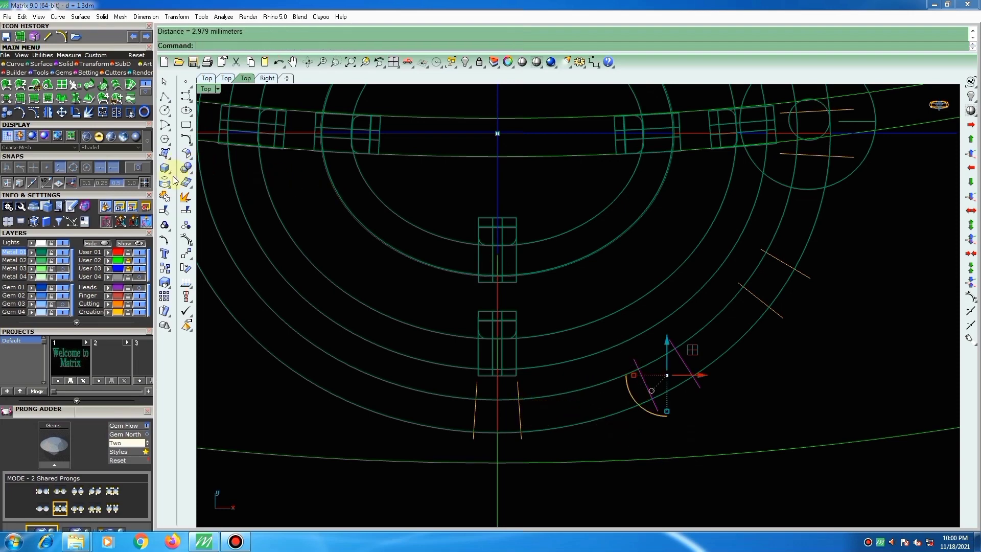
Draw a 2.8 mm diameter circle on the outer ring between the bottom line pair and the adjusted pair.
click(165, 110)
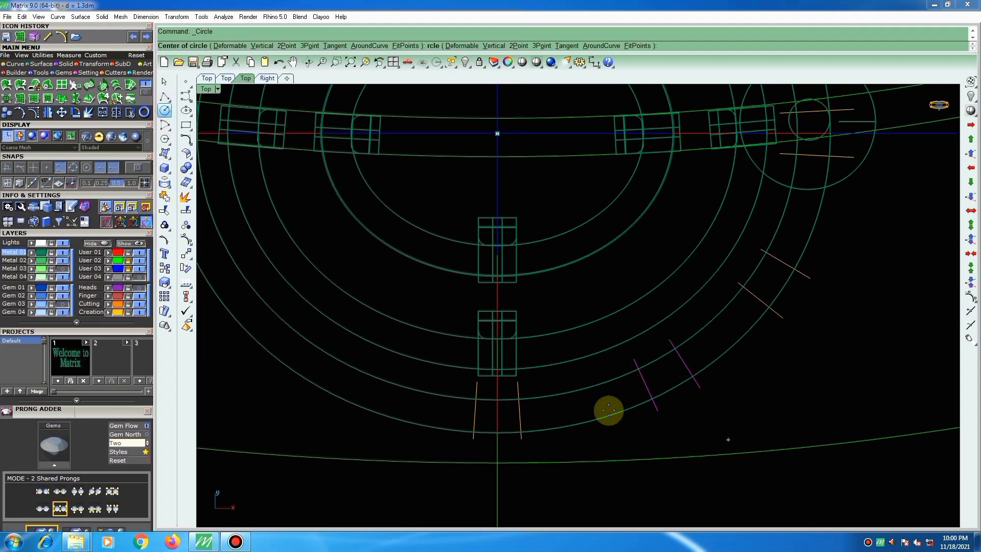
click(581, 406)
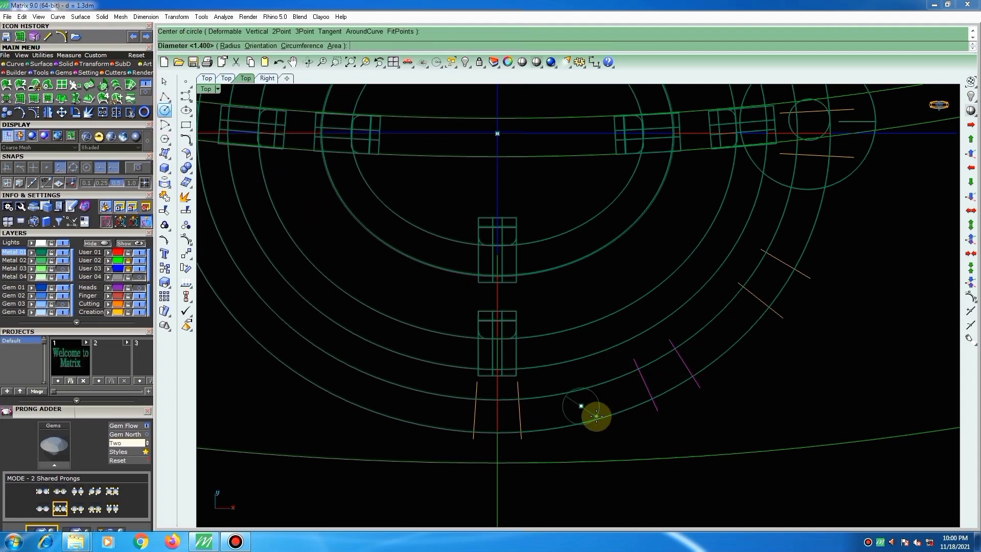
text(2.8)
key(Return)
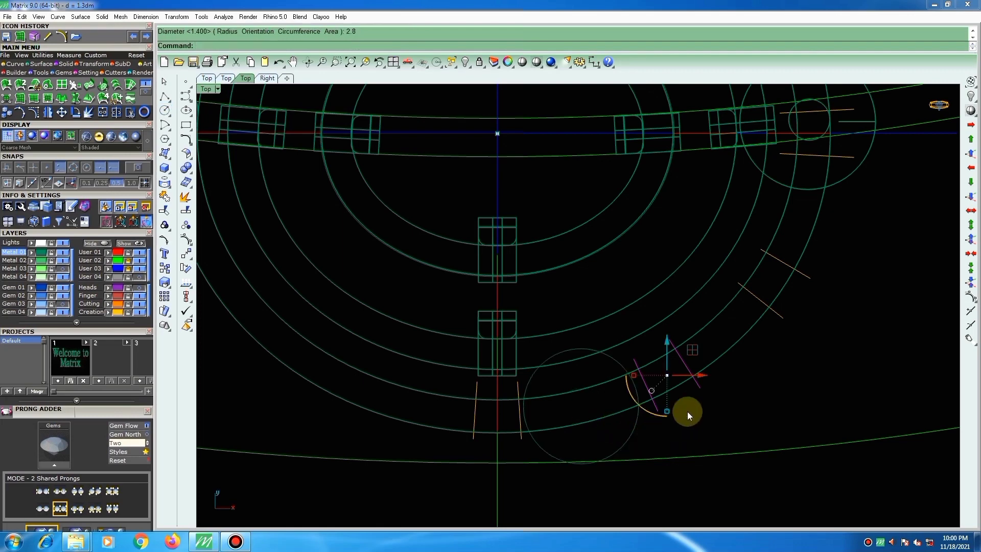
click(633, 437)
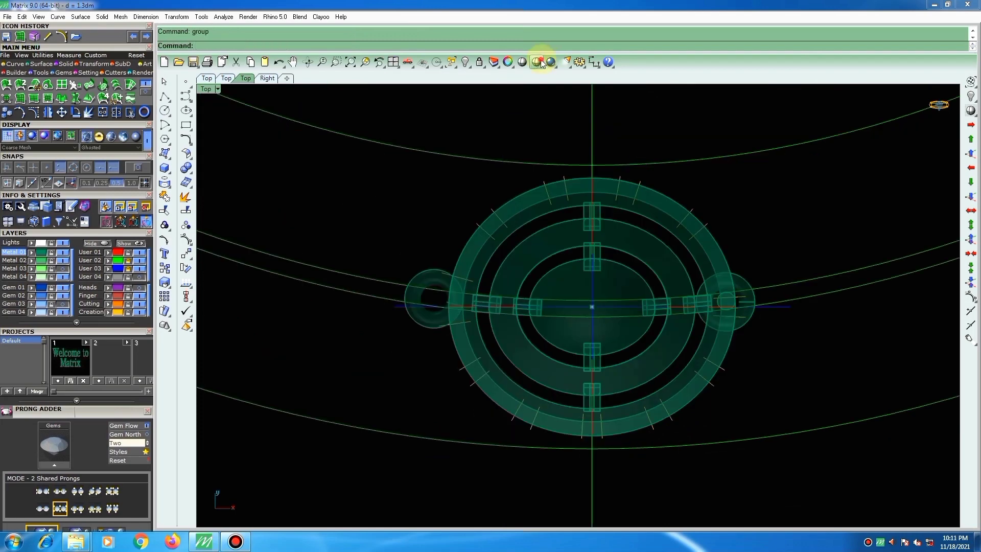
Show the model in Shaded mode and extract a copy of the top surface of the lowest outer ring.
click(536, 62)
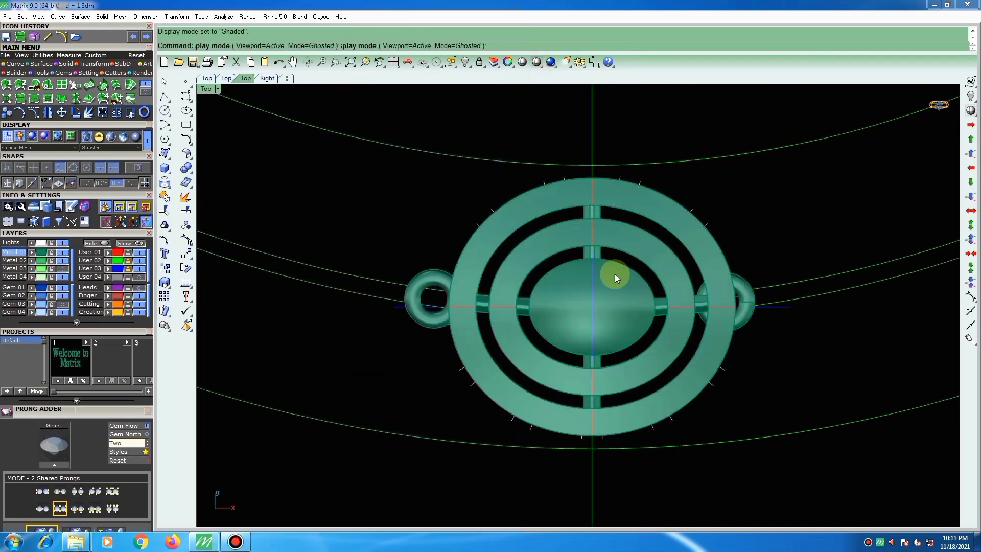
mouse_move(627, 347)
right_down()
mouse_move(602, 247)
mouse_move(565, 331)
mouse_move(599, 330)
right_up()
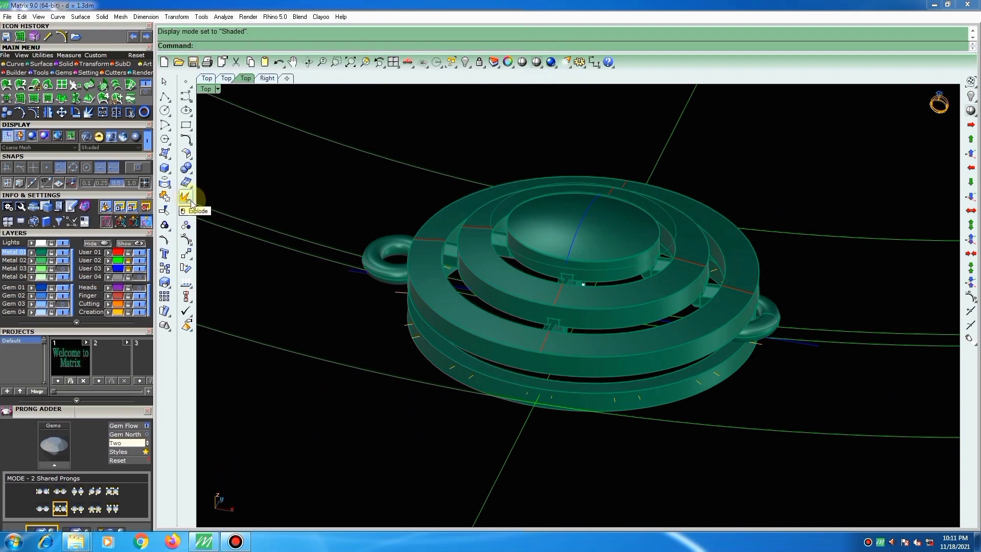
click(36, 37)
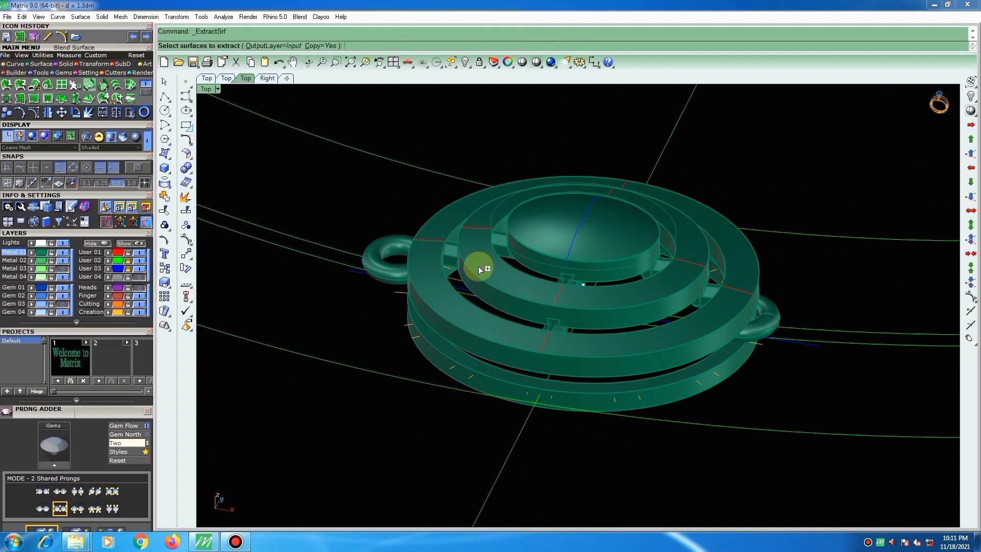
scroll(594, 391, up, 5)
click(596, 384)
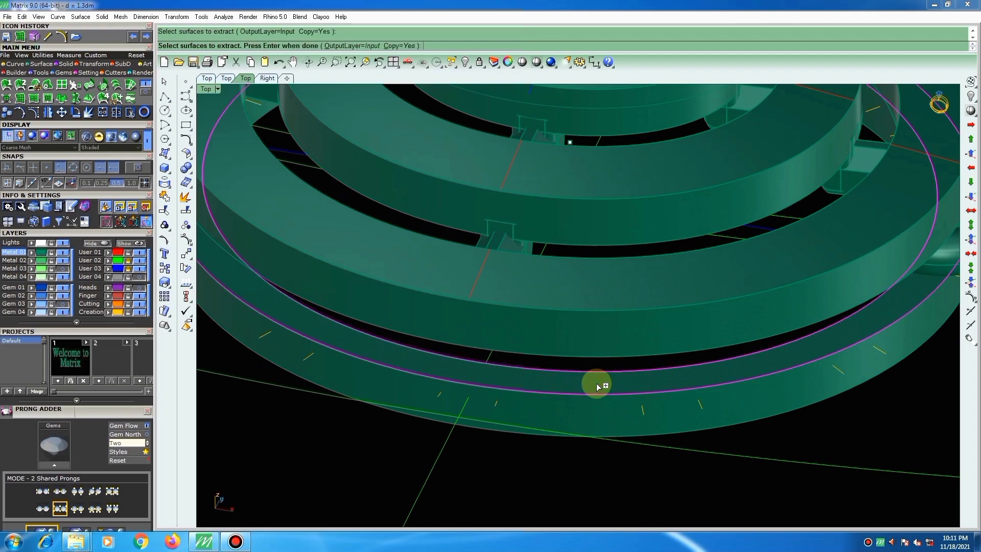
key(Return)
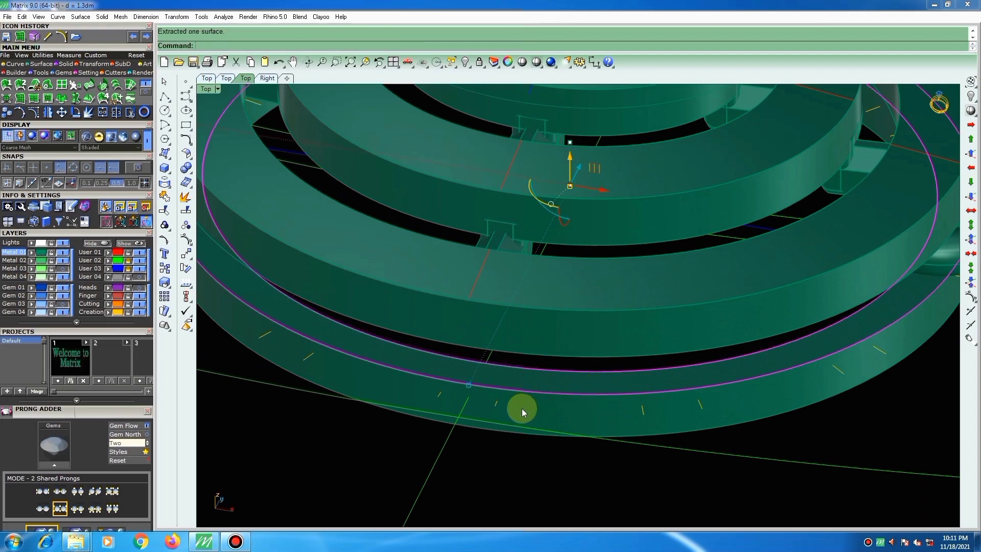
Split the extracted ring surface in the top view, using all the short radial lines as cutting objects.
key(F2)
scroll(557, 320, down, 5)
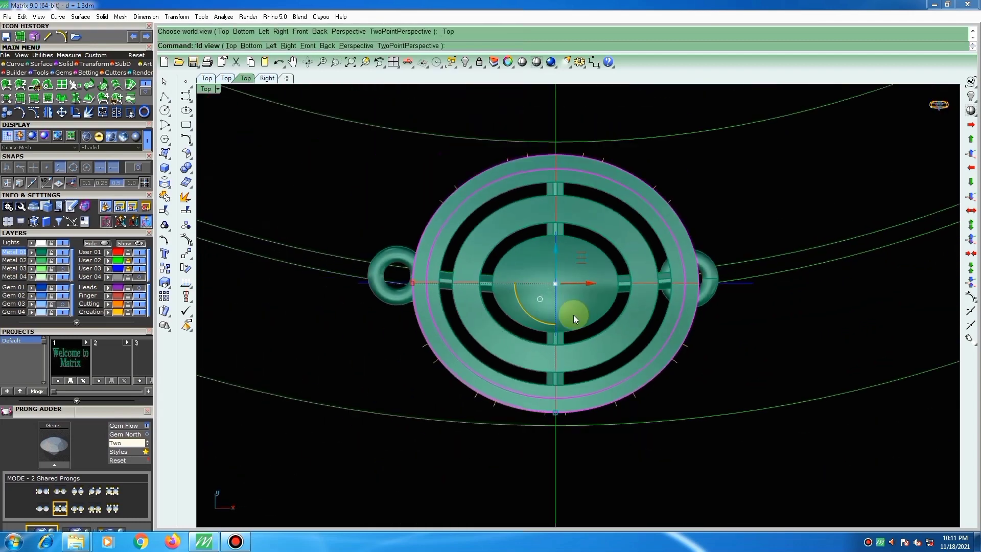
scroll(577, 426, up, 4)
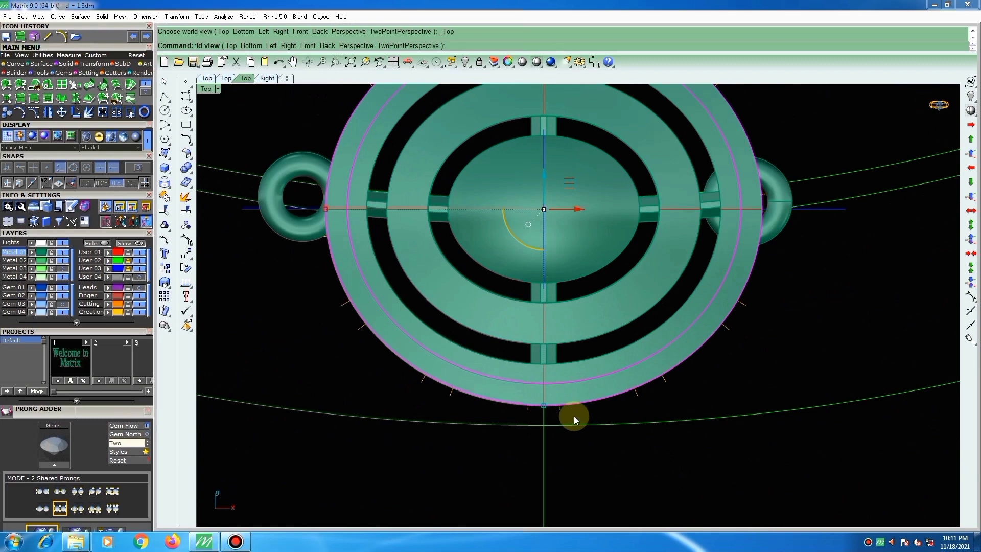
click(185, 210)
click(642, 394)
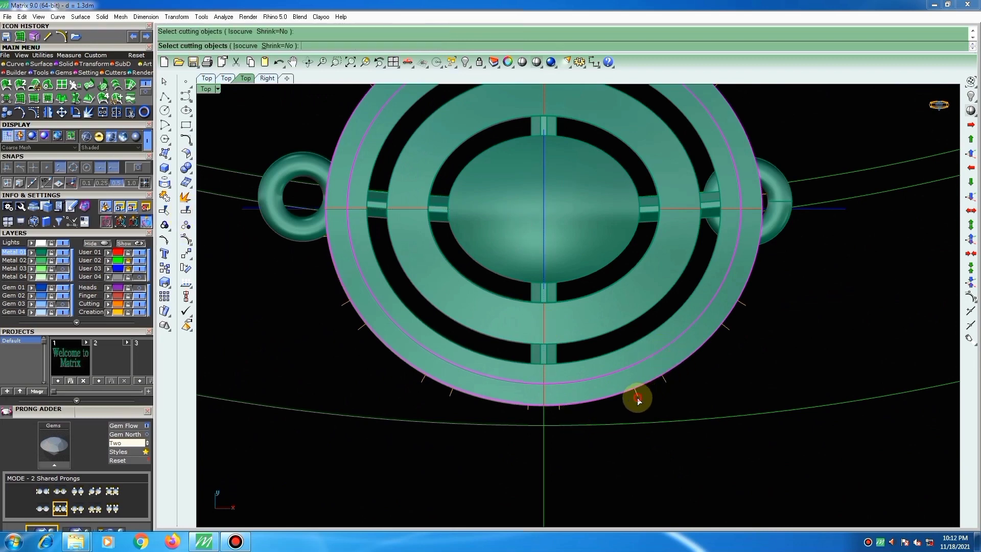
scroll(657, 390, down, 2)
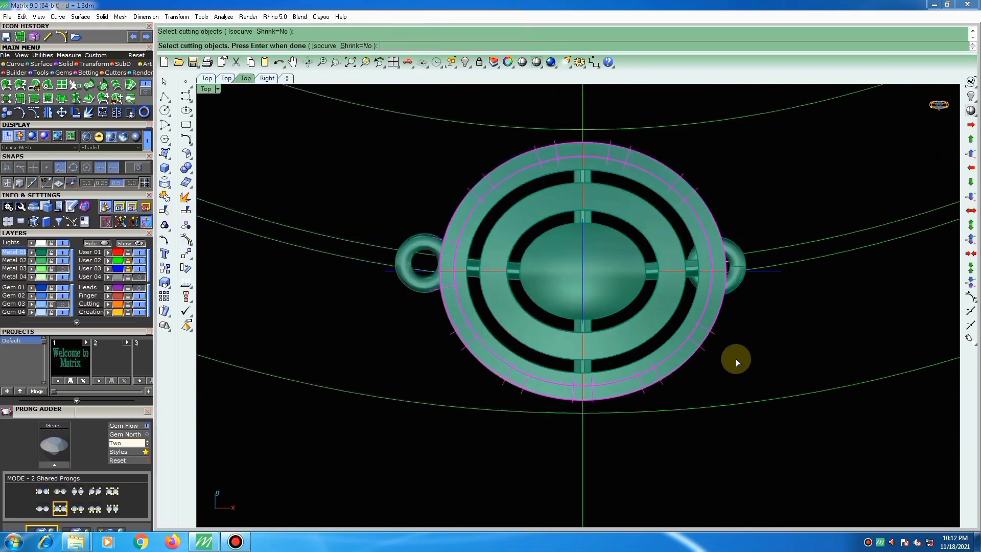
key(Return)
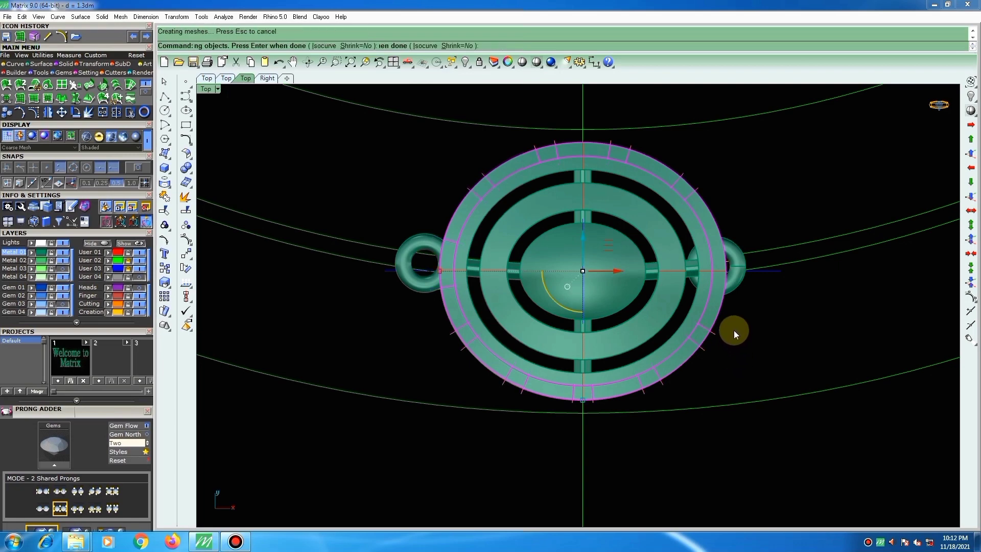
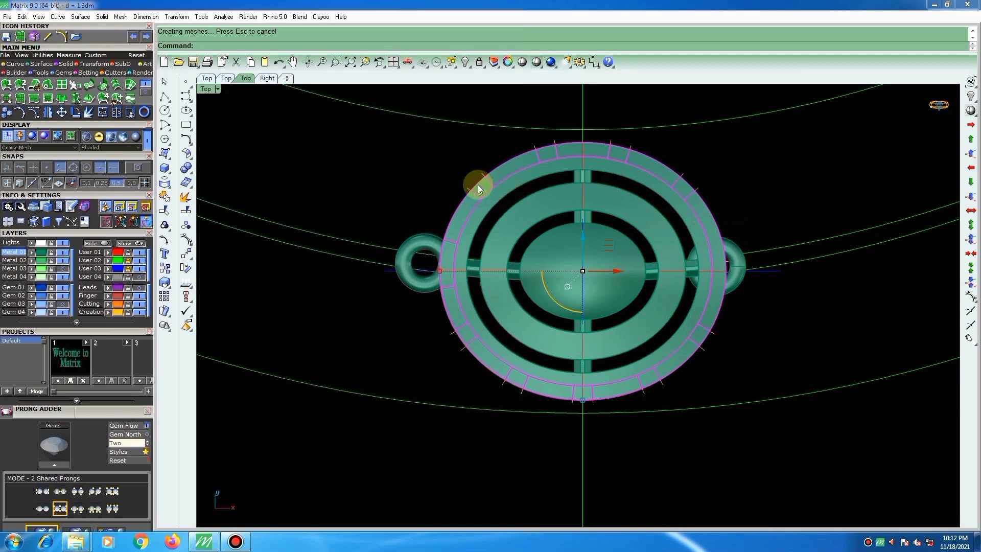
Delete the wide segments of the split ring surface, keeping only the narrow pieces between each pair of radial lines.
ctrl+click(533, 169)
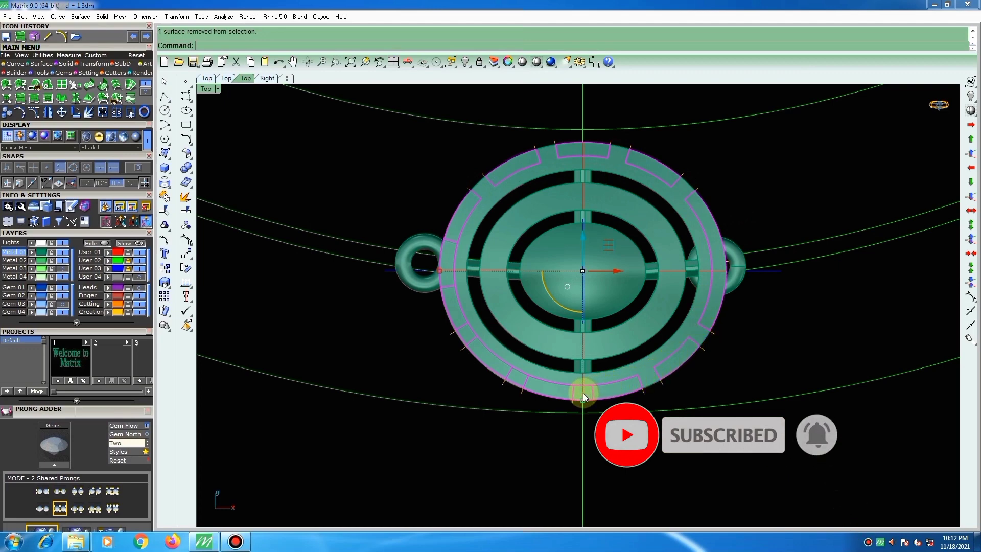
ctrl+click(517, 374)
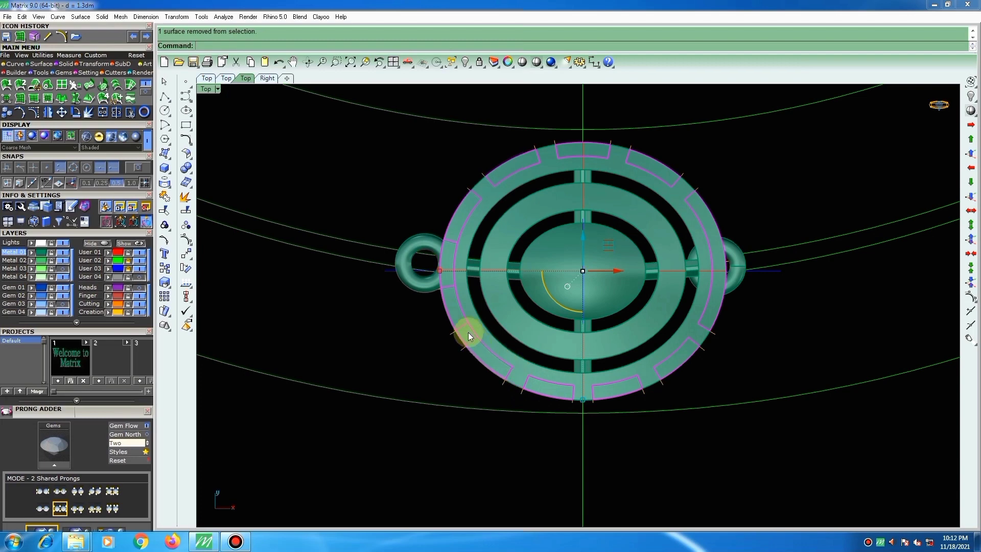
ctrl+click(468, 332)
ctrl+click(450, 257)
key(Delete)
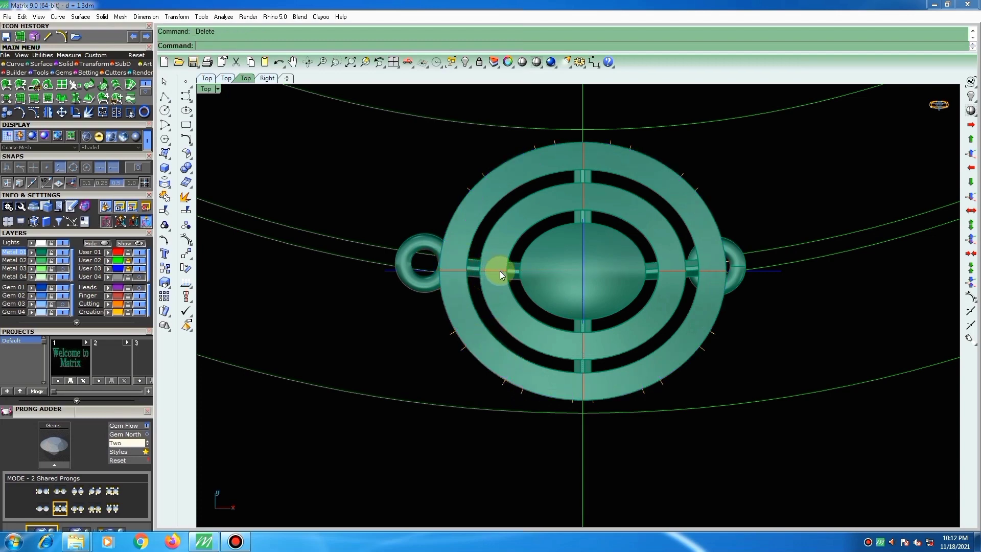
Extrude the narrow surfaces on the lowest ring upward as solid connectors reaching into the outer ring above.
right_drag(613, 308, 588, 373)
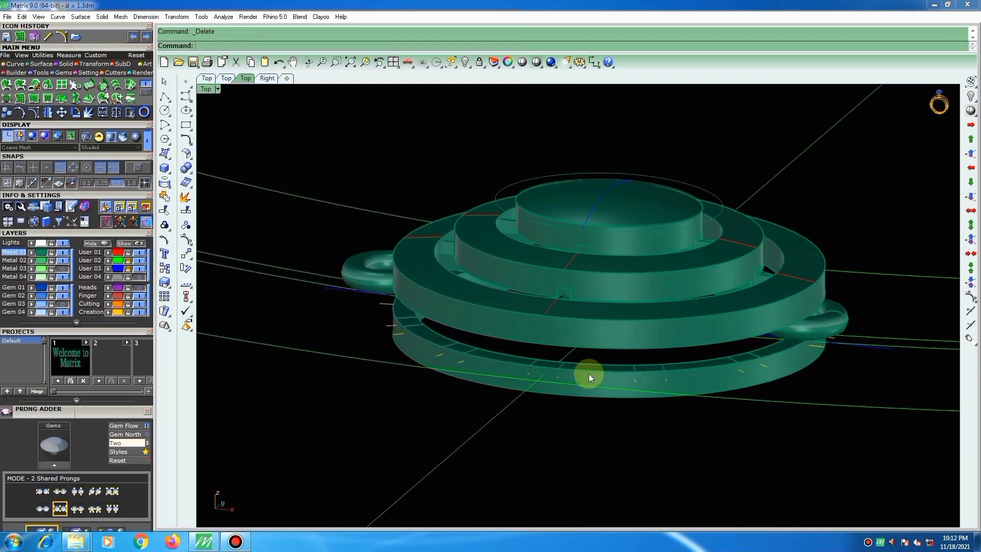
text(S)
key(Return)
scroll(602, 292, up, 4)
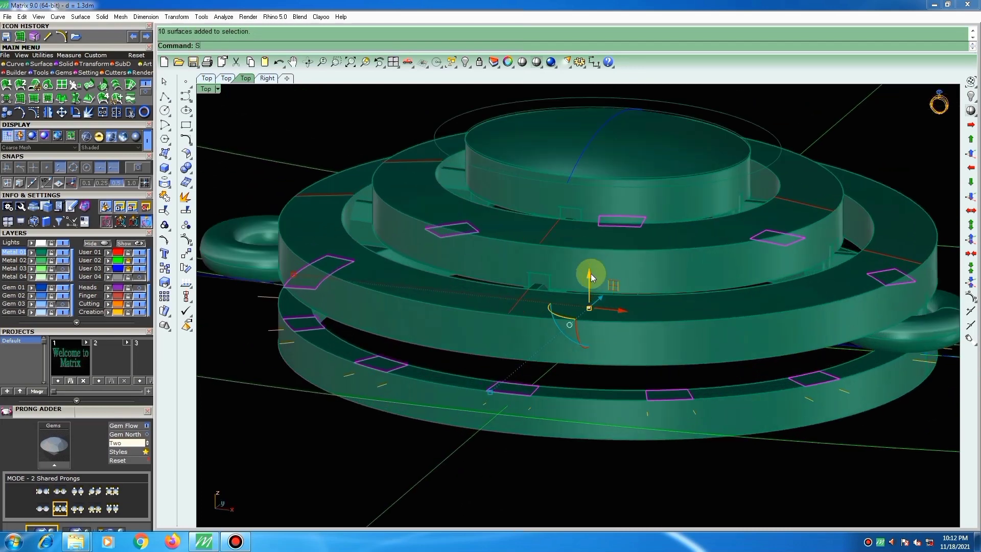
drag(591, 275, 591, 303)
key(Return)
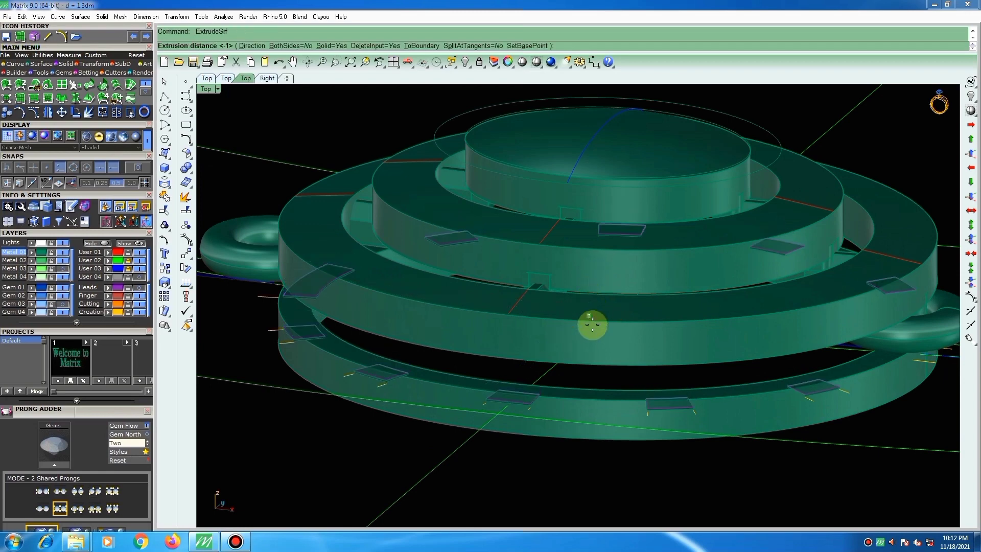
right_drag(599, 298, 609, 277)
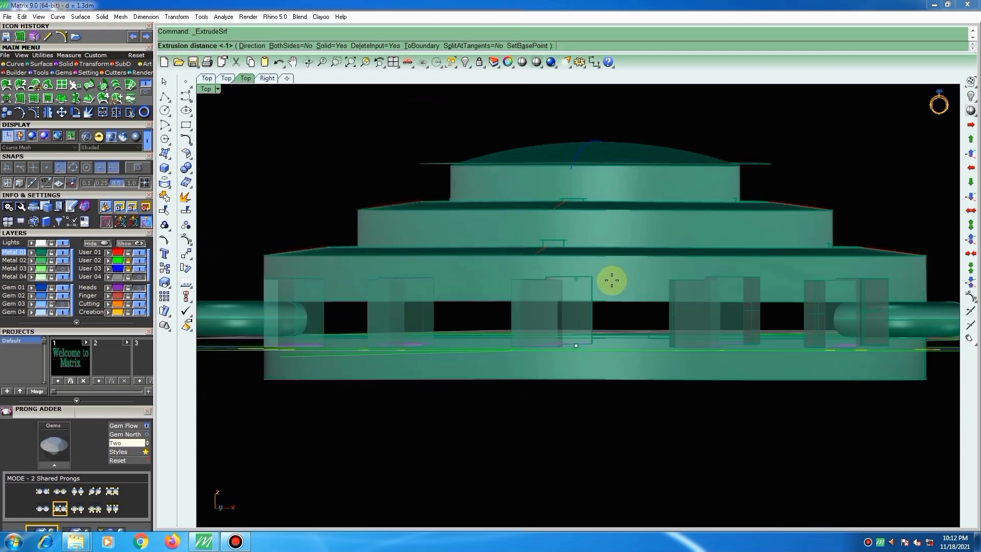
click(605, 295)
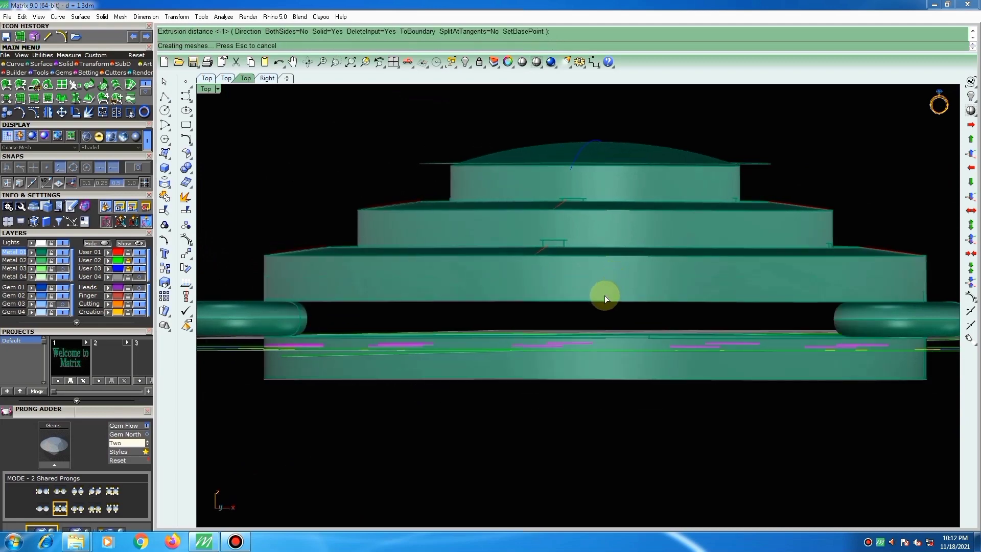
Group the solid connectors between the two outer rings and hide the short radial lines.
right_drag(601, 321, 625, 425)
click(625, 421)
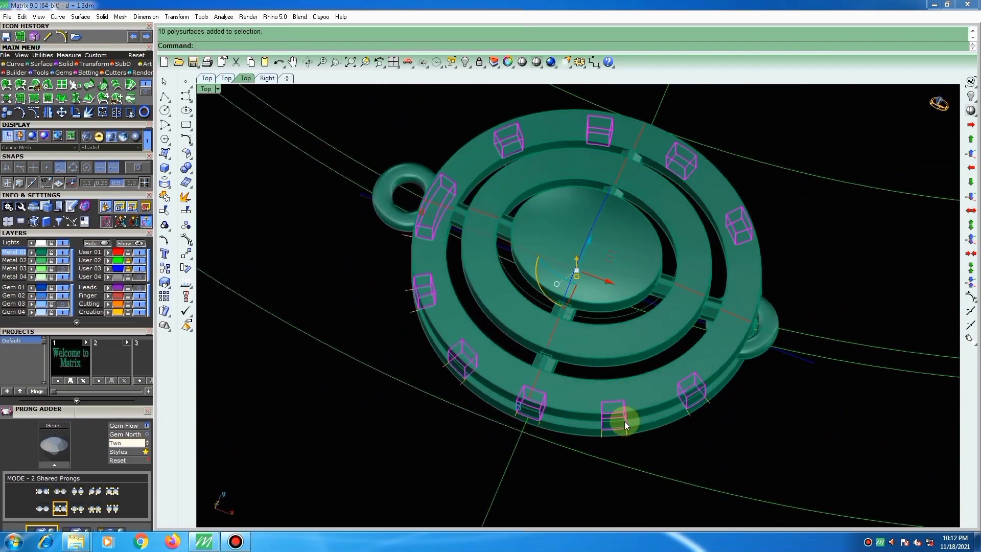
key(ctrl+g)
click(675, 430)
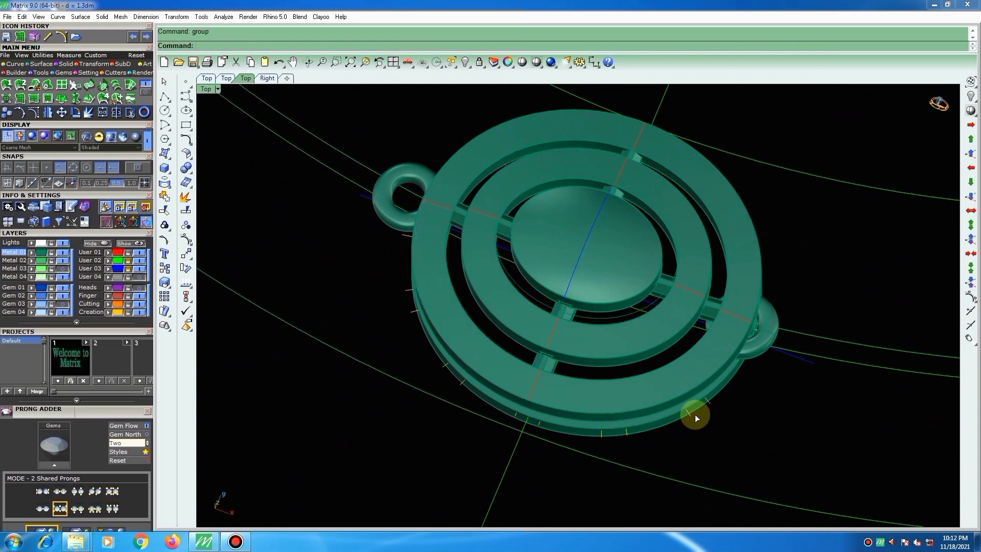
click(695, 415)
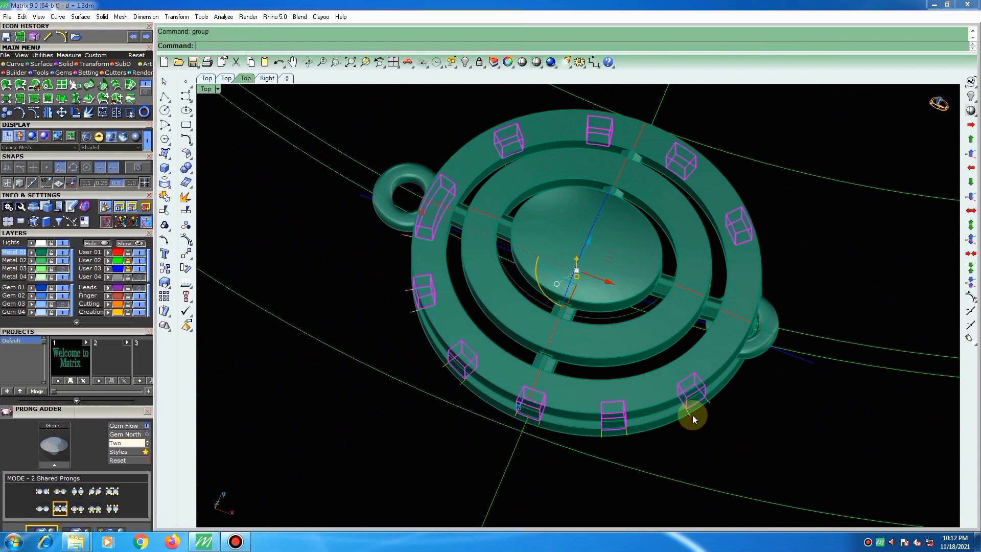
click(692, 415)
text(hide)
key(Return)
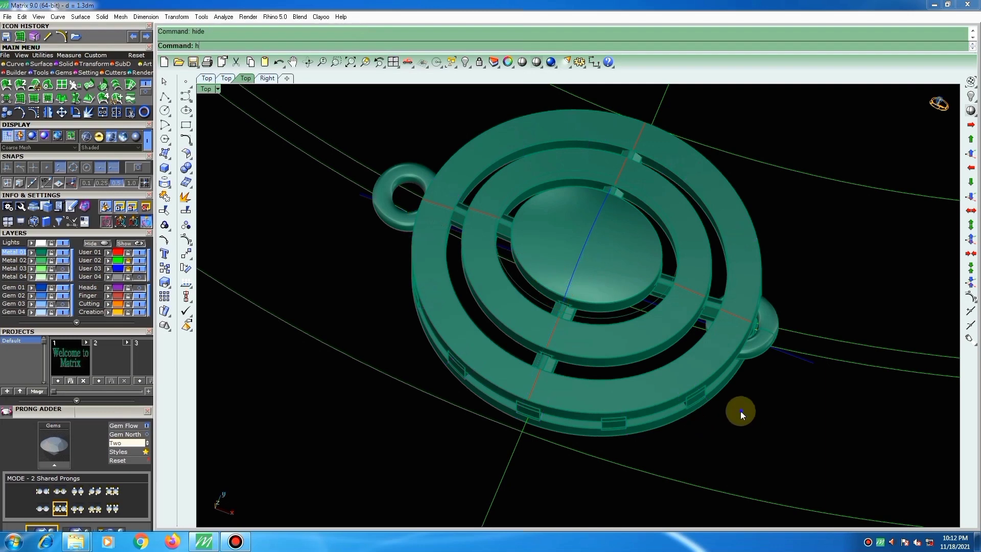
Remove the oval curve around the central dome from its group and delete it.
right_drag(740, 410, 679, 368)
text(h)
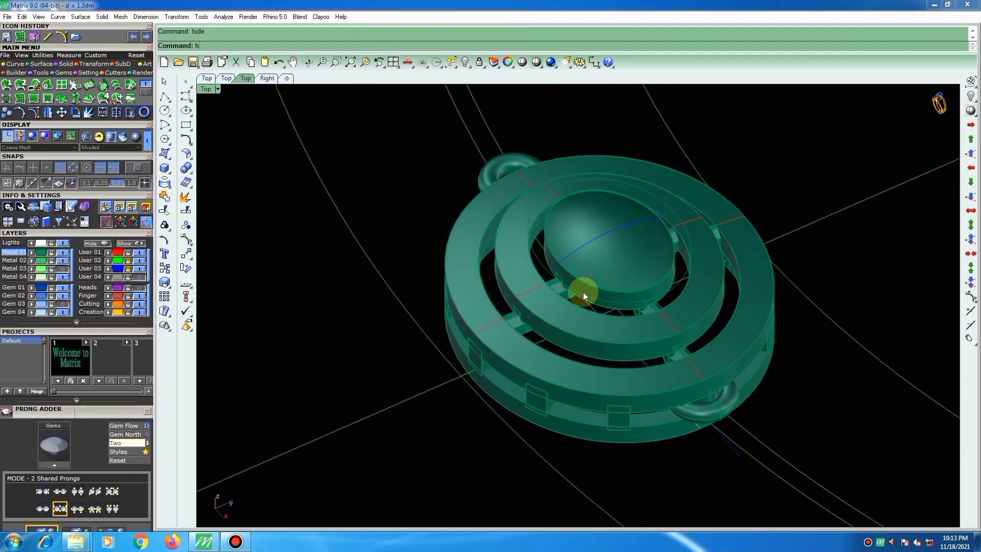
key(ctrl+a)
click(813, 231)
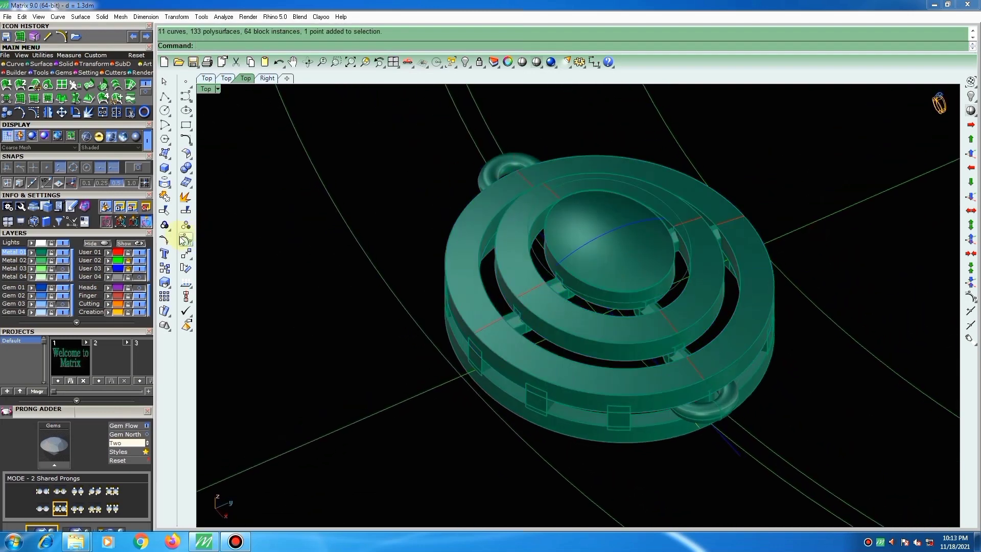
click(169, 217)
click(221, 229)
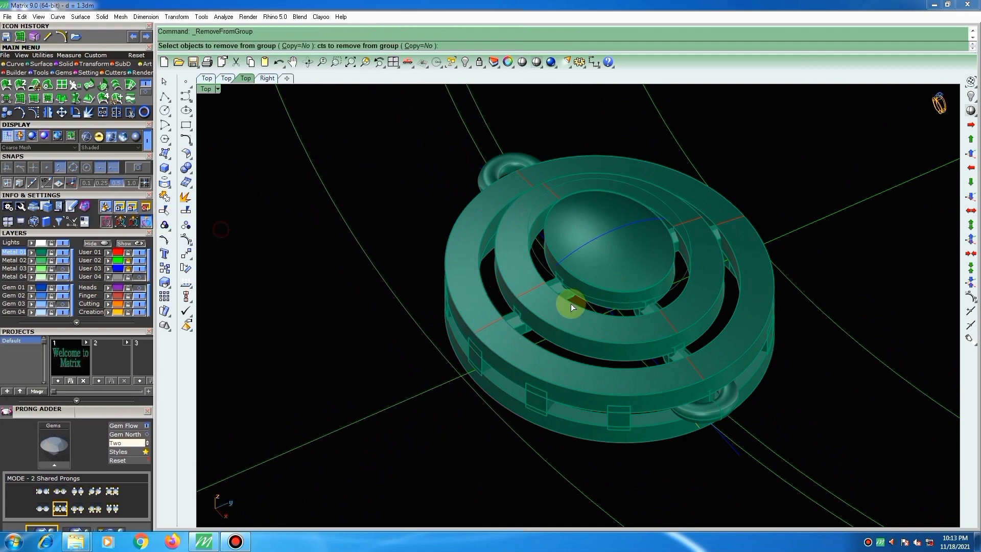
click(537, 259)
key(Return)
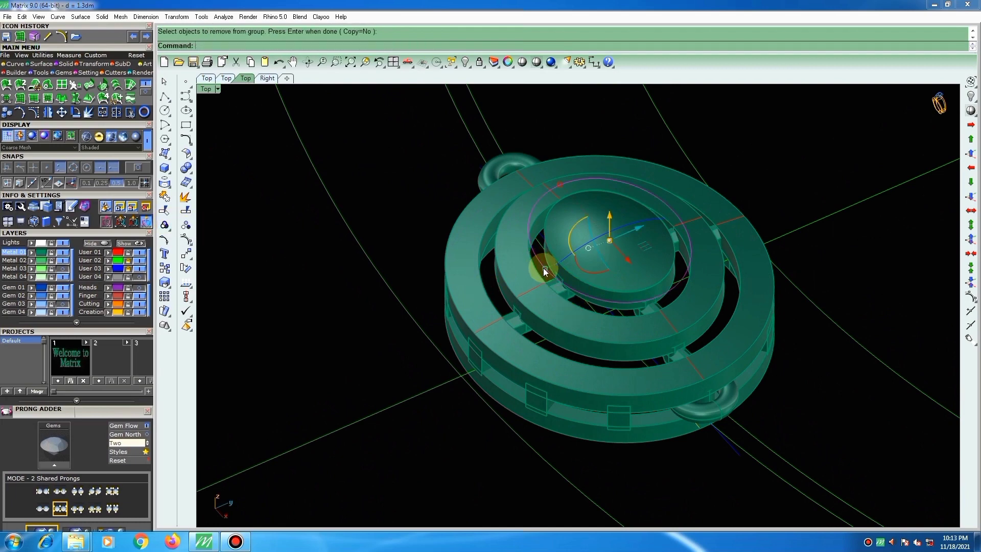
key(Delete)
Turn on the Gem 03 and Heads layers and show all hidden objects.
right_drag(623, 290, 589, 320)
scroll(590, 320, down, 8)
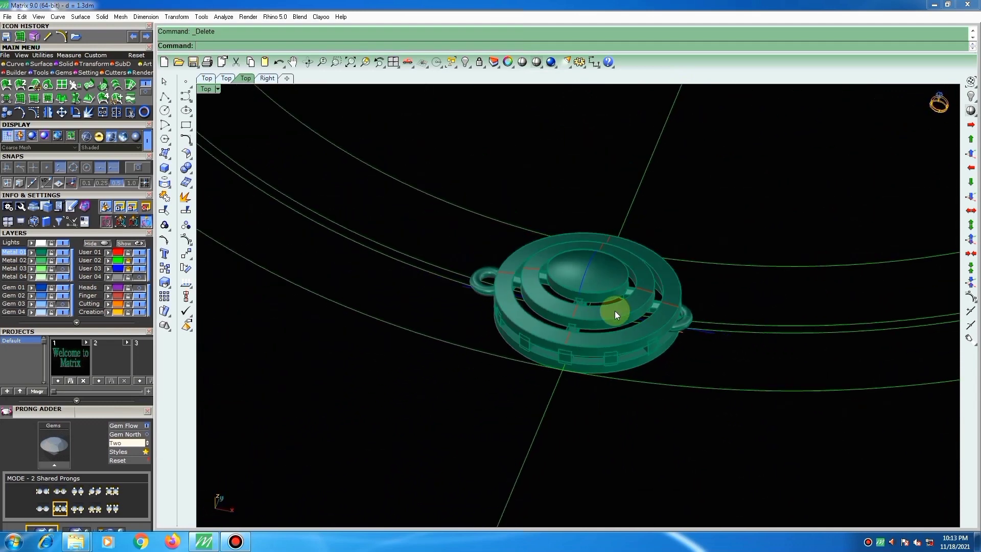
key(ctrl+F1)
scroll(623, 297, up, 1)
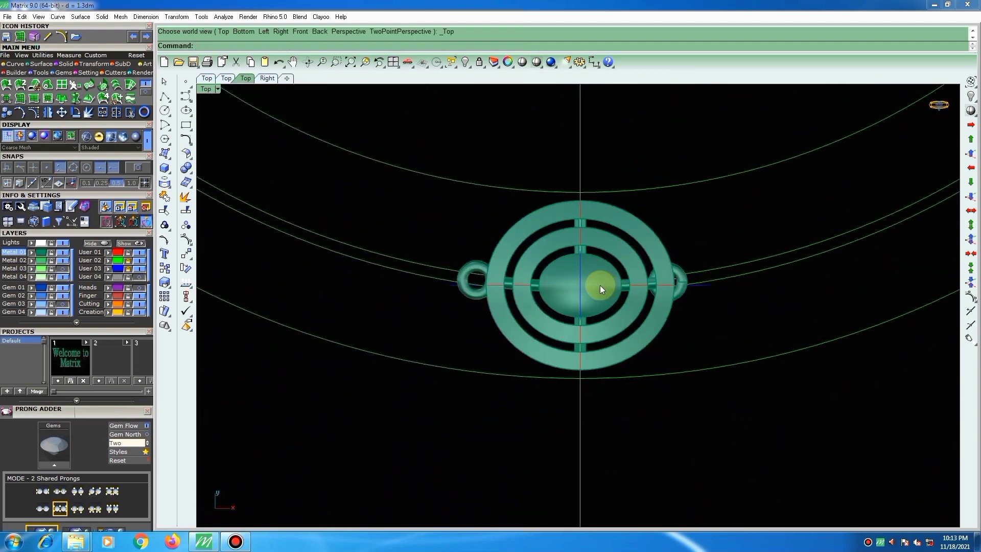
click(68, 304)
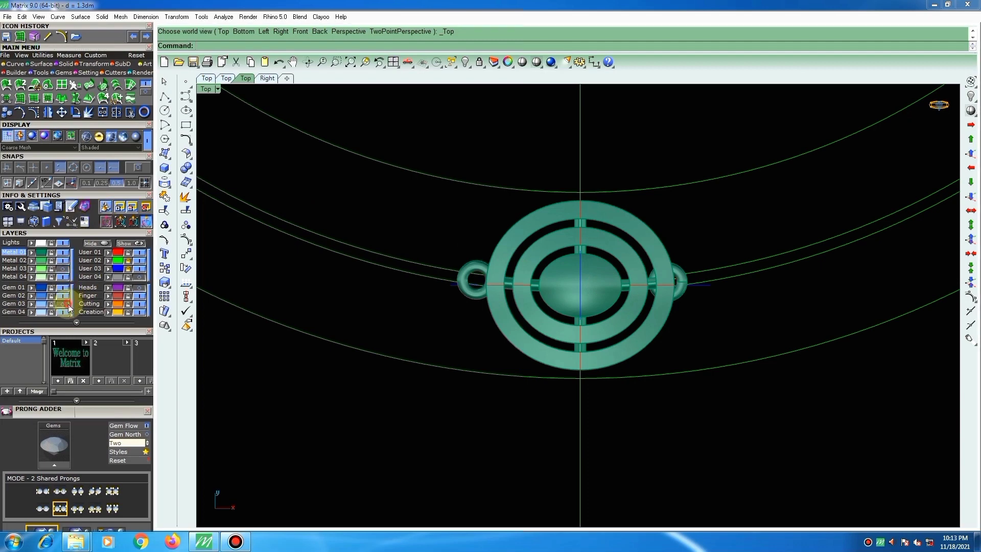
click(141, 287)
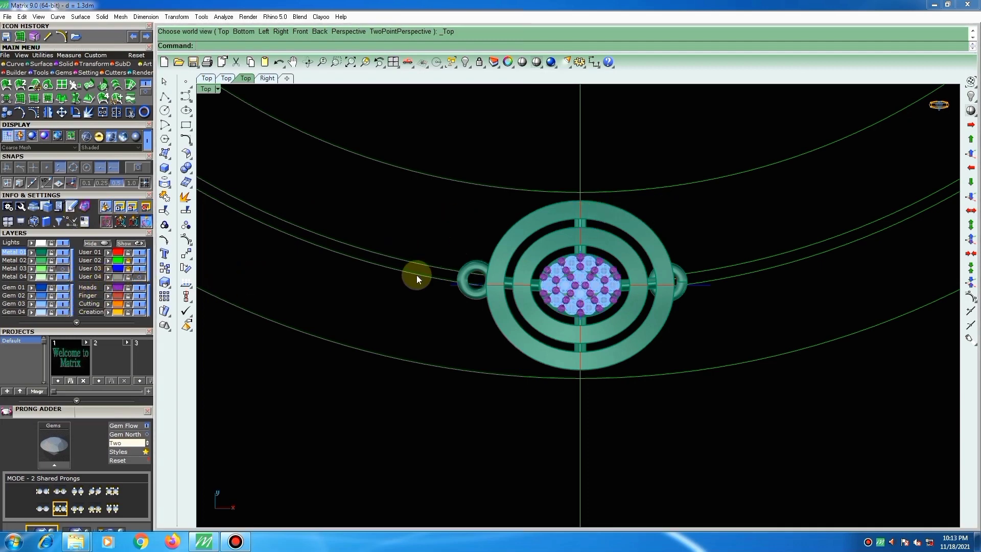
scroll(564, 249, down, 1)
scroll(608, 245, up, 1)
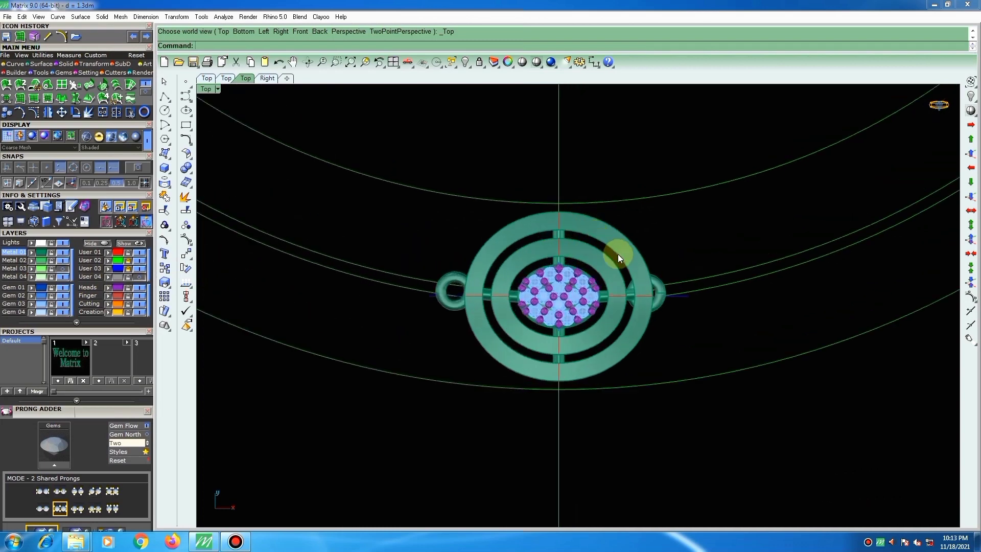
text(s)
key(Return)
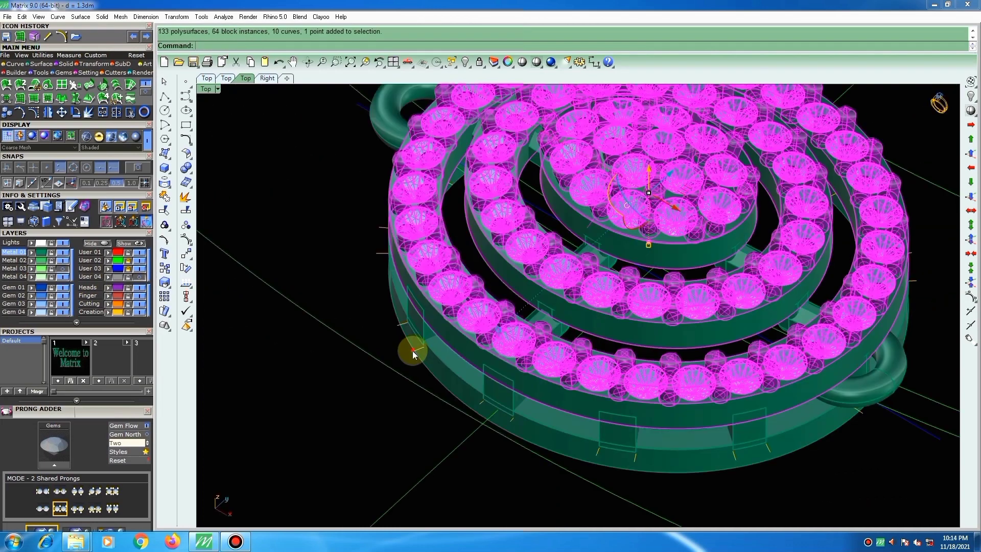
Try to remove the short radial lines while they are grouped with the gems and prongs of the two rings.
click(412, 350)
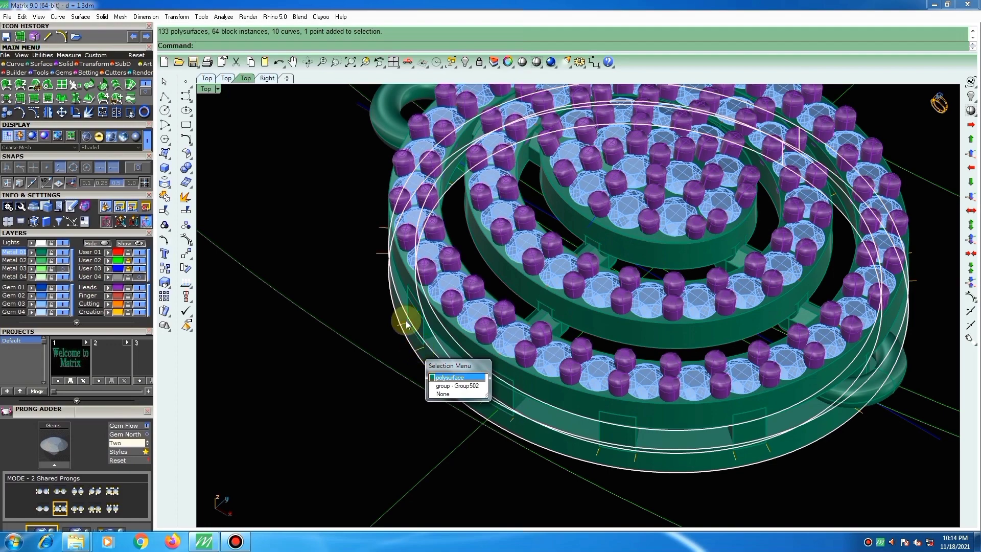
click(376, 255)
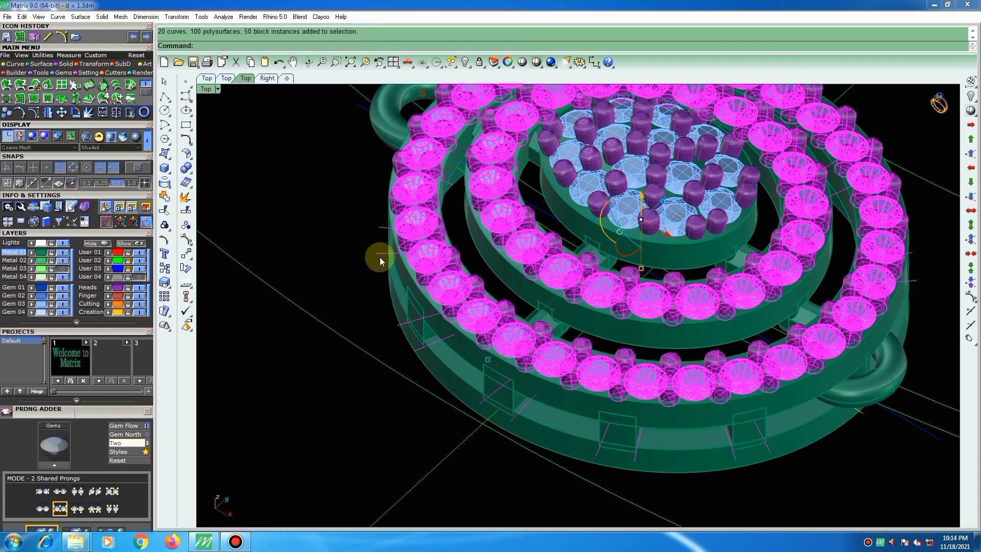
right_click(387, 266)
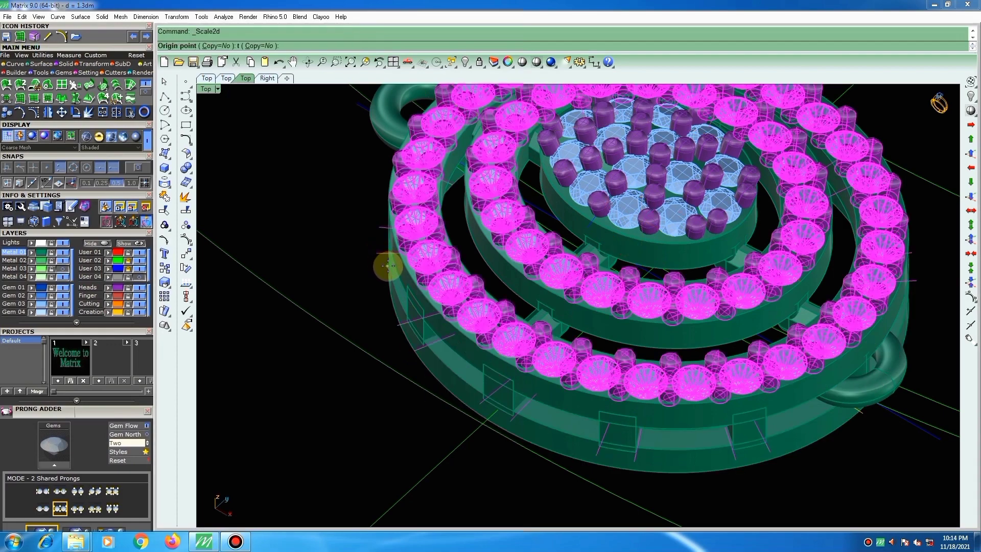
key(Escape)
key(Delete)
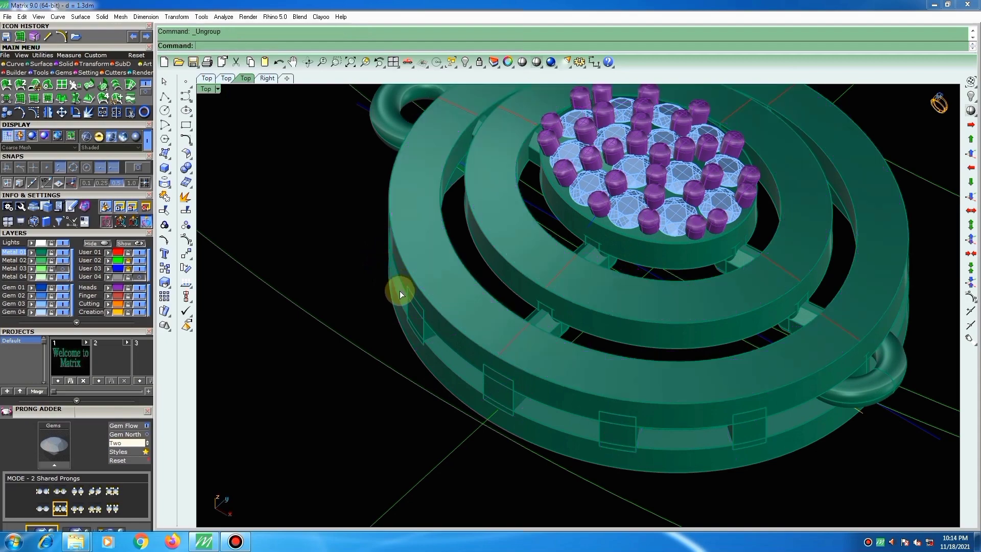
Ungroup the short radial lines from the gems and prongs of the two rings.
click(382, 258)
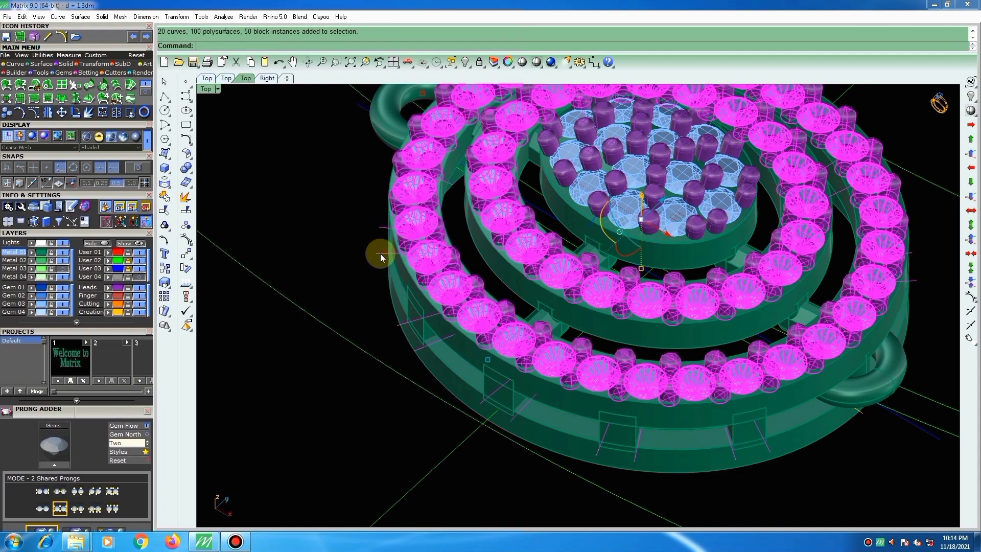
right_click(380, 254)
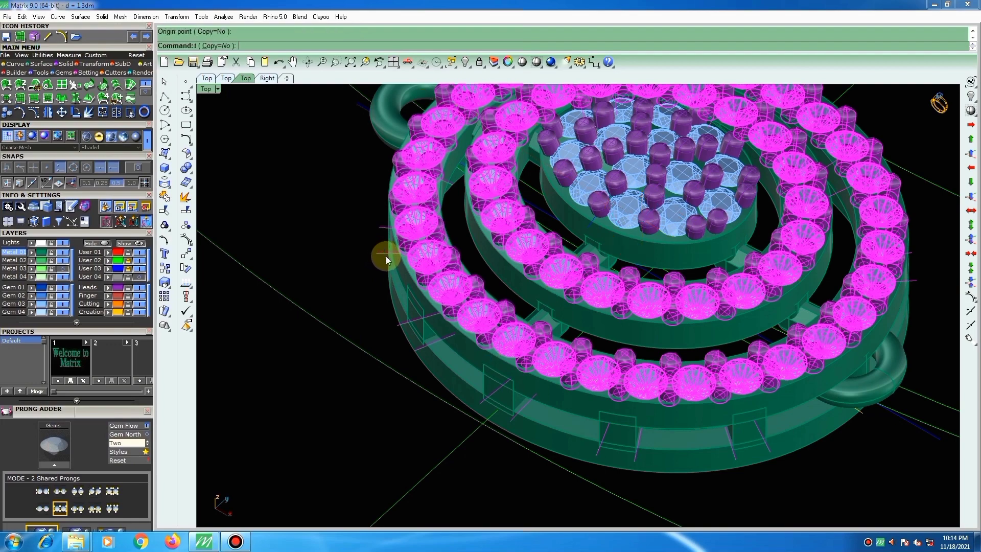
key(Escape)
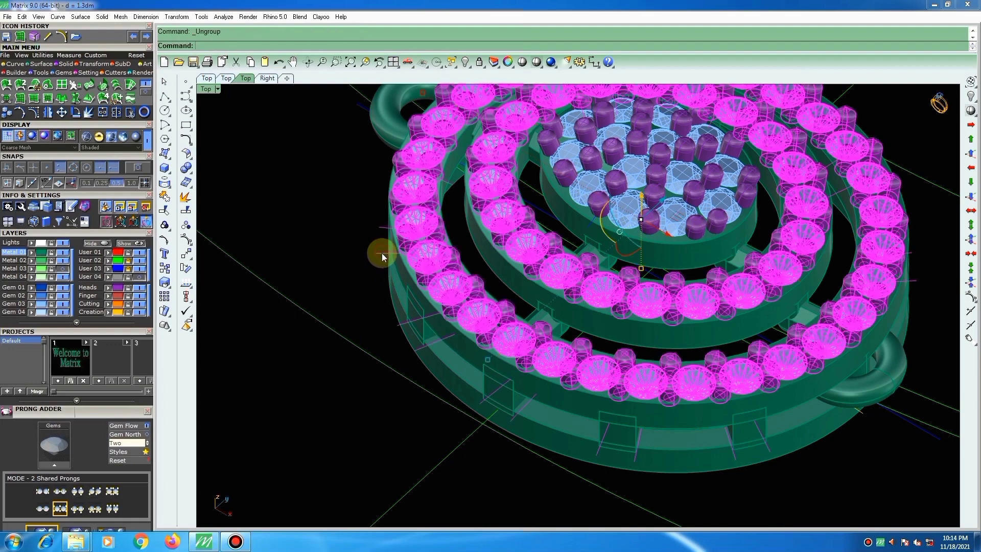
Group the short radial lines on their own and hide them.
click(405, 329)
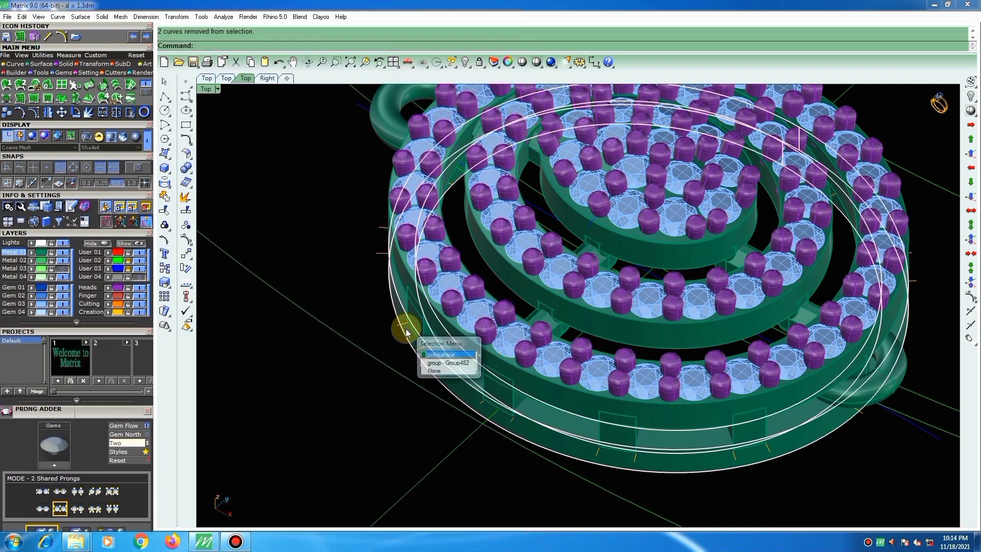
click(358, 357)
click(121, 312)
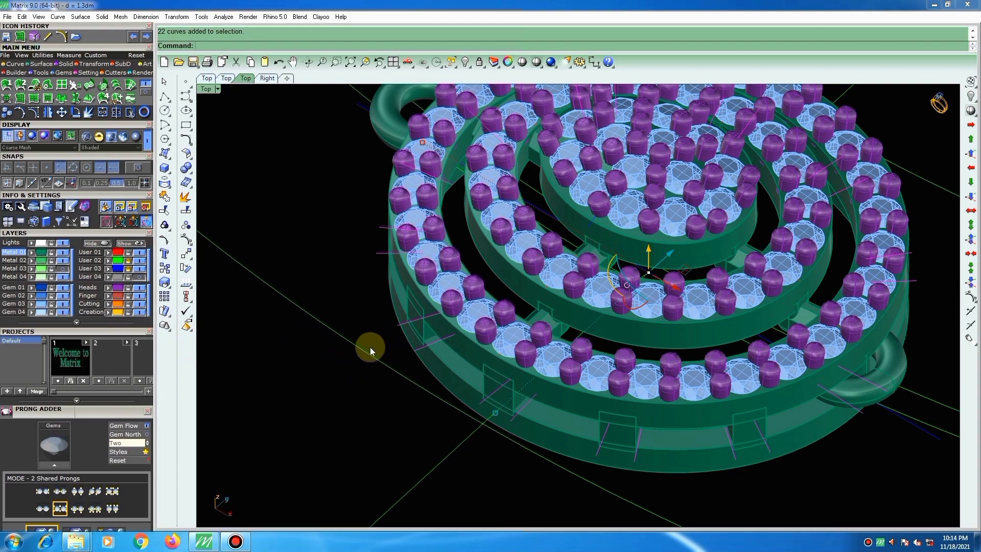
key(ctrl+g)
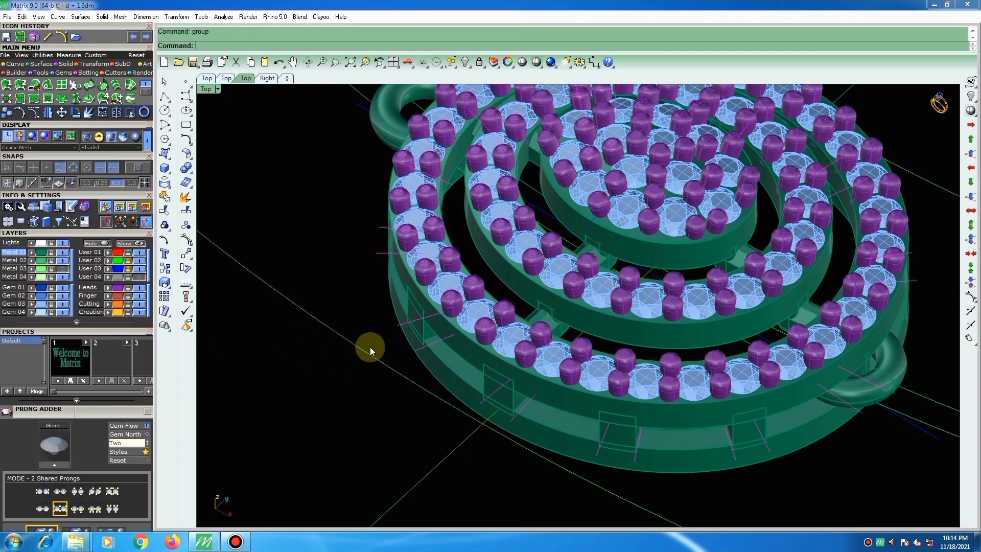
key(ctrl+h)
Ungroup the combined gems and prongs of the central cluster and both surrounding oval rings.
right_drag(466, 366, 533, 339)
key(ctrl+F1)
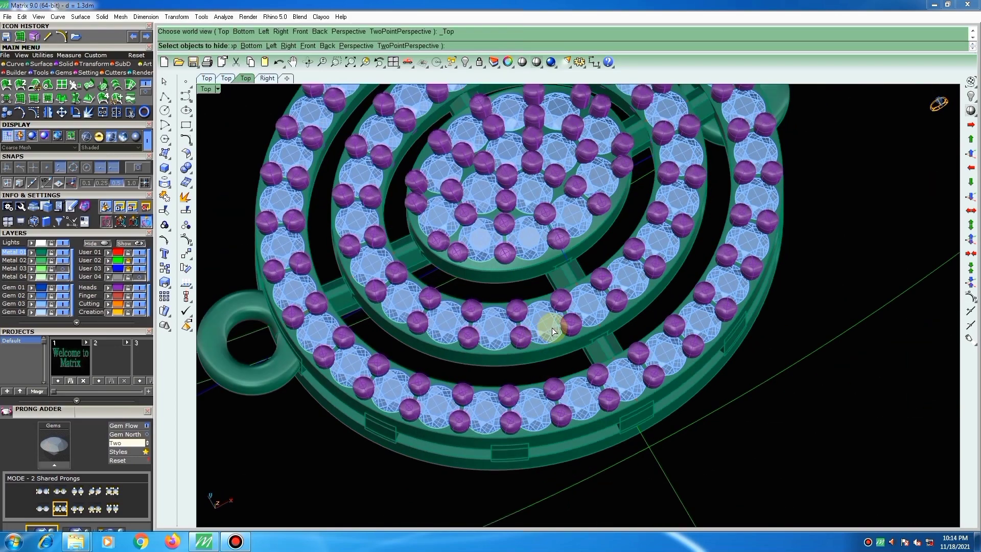
click(528, 321)
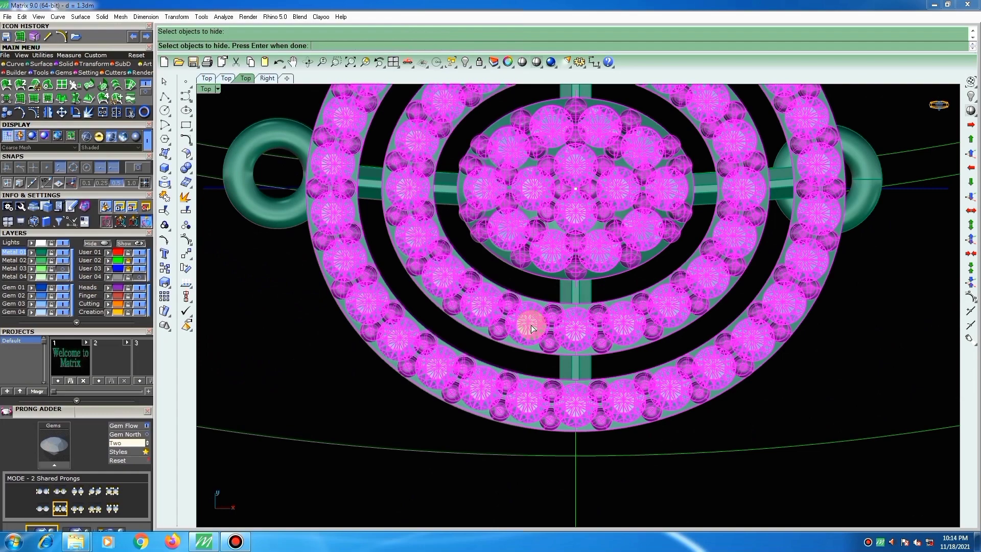
key(ctrl+shift+g)
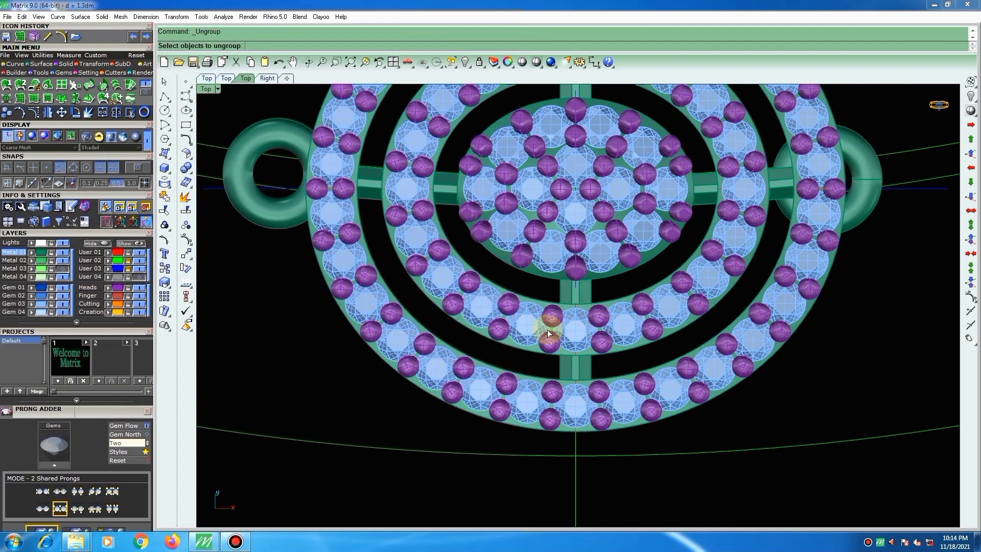
click(530, 325)
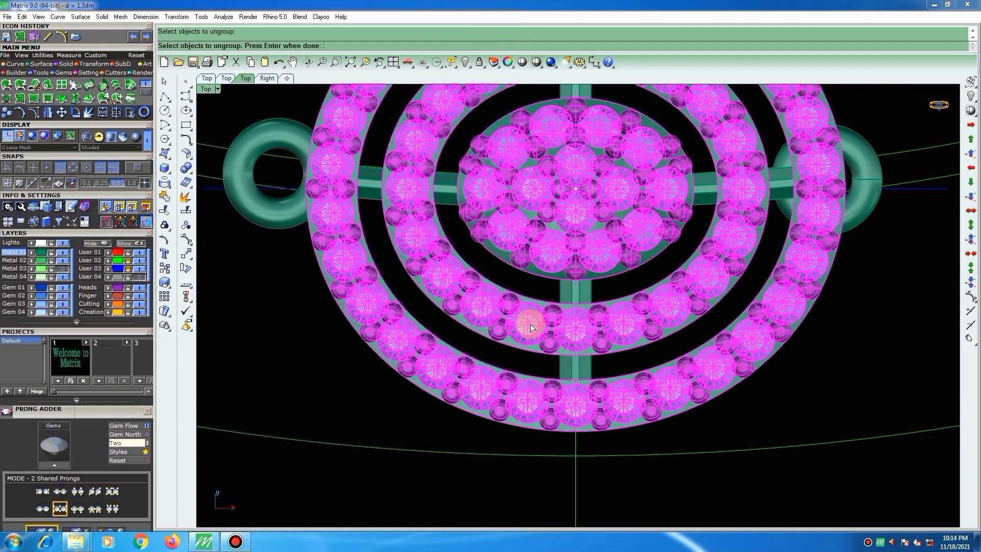
key(Return)
key(Escape)
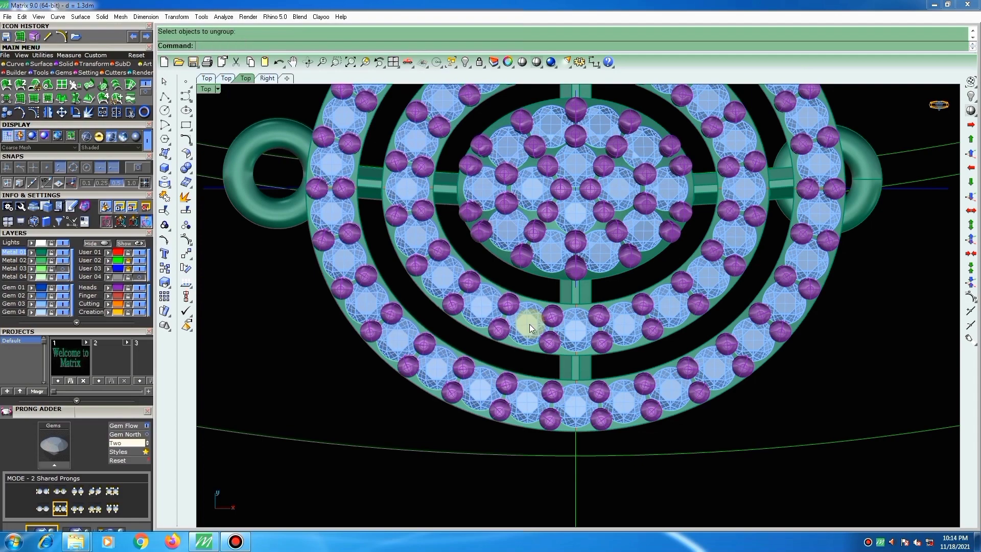
key(ctrl+a)
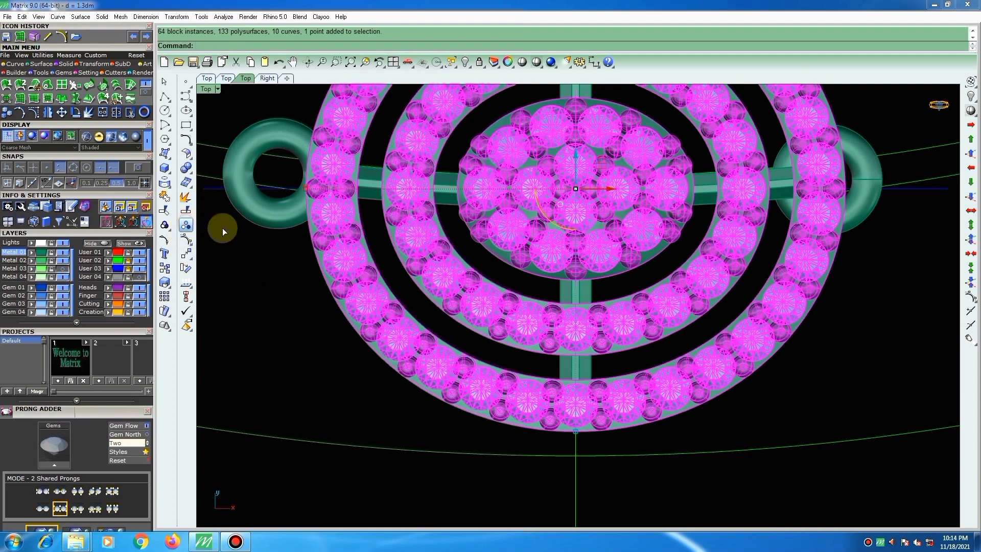
key(Delete)
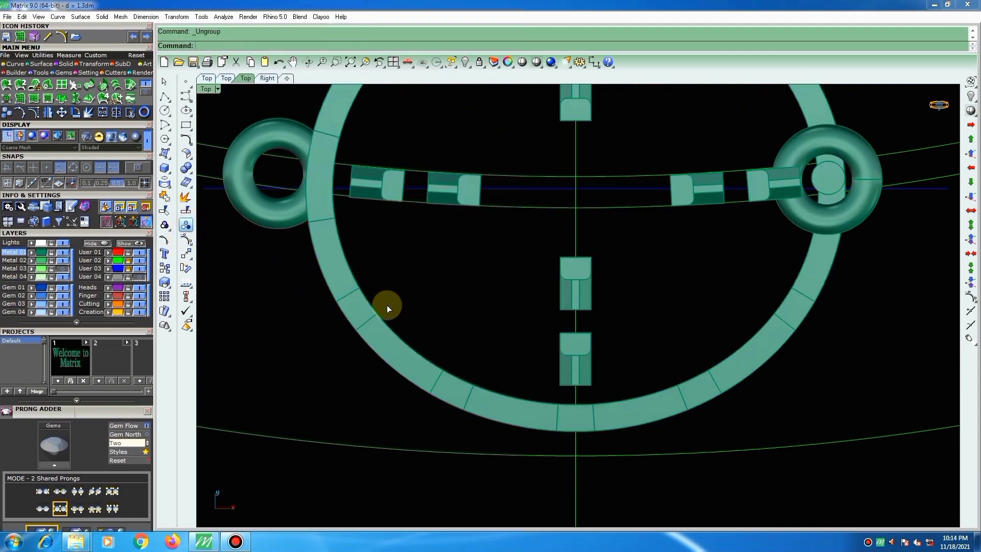
key(ctrl+z)
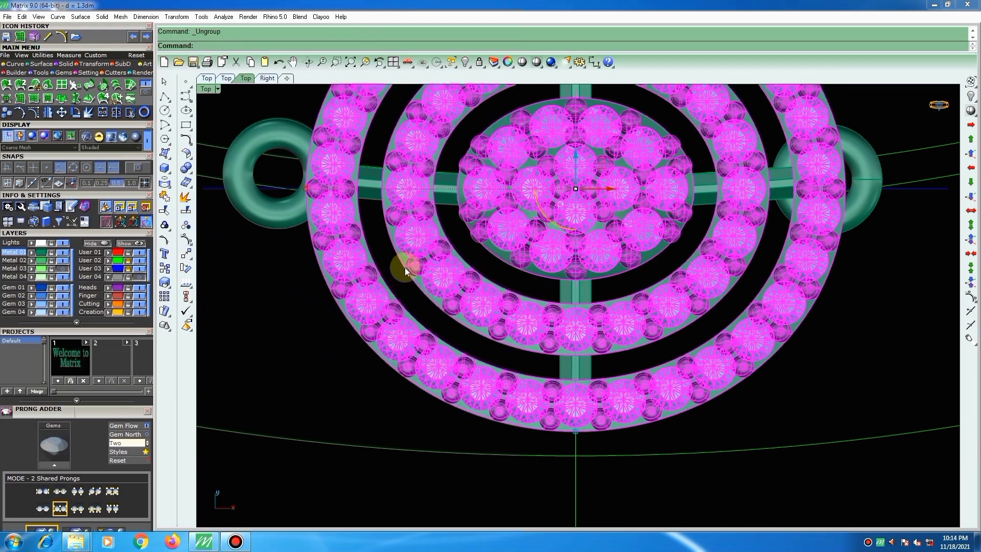
Select the gems of the middle oval ring and start Gem Cutter on them.
click(438, 274)
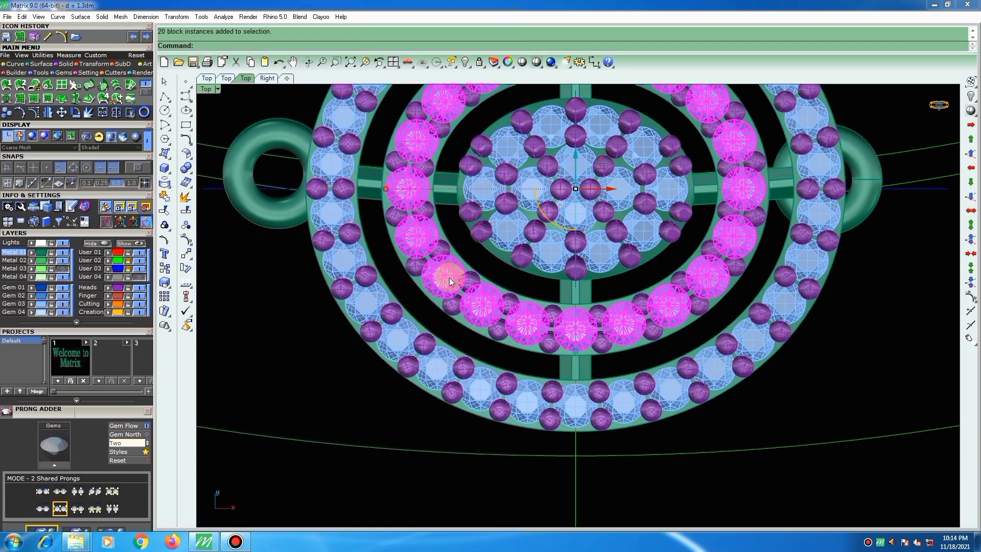
right_drag(435, 311, 545, 549)
scroll(639, 329, up, 4)
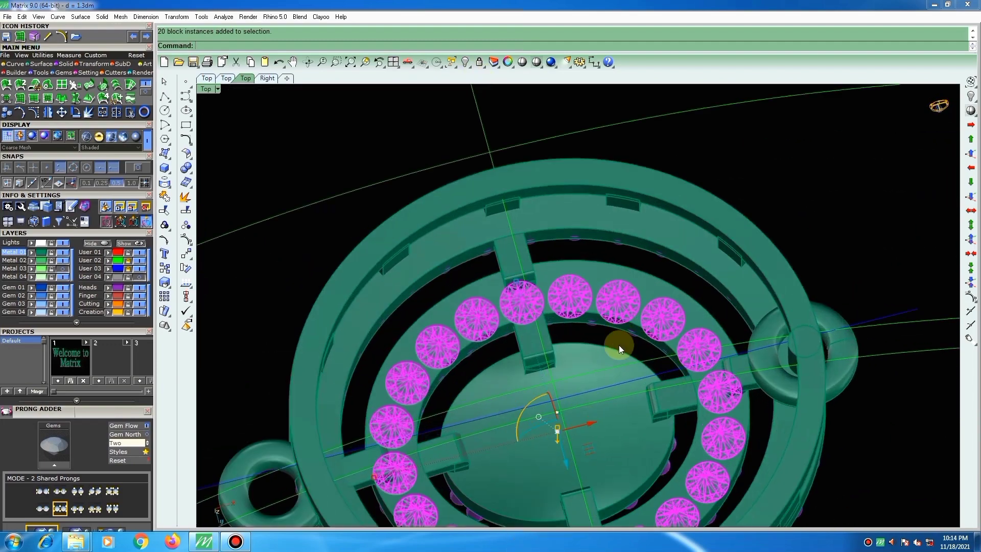
key(F5)
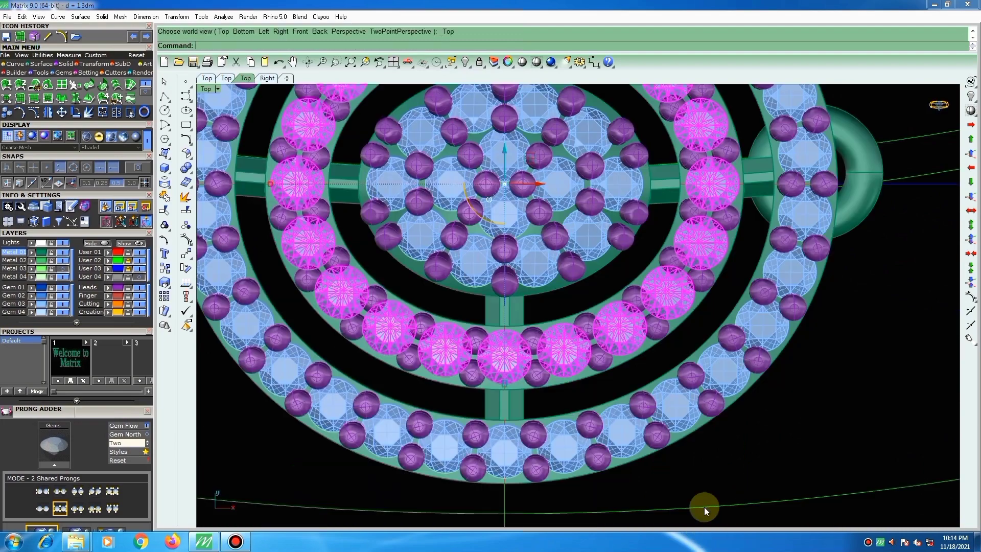
scroll(603, 348, down, 2)
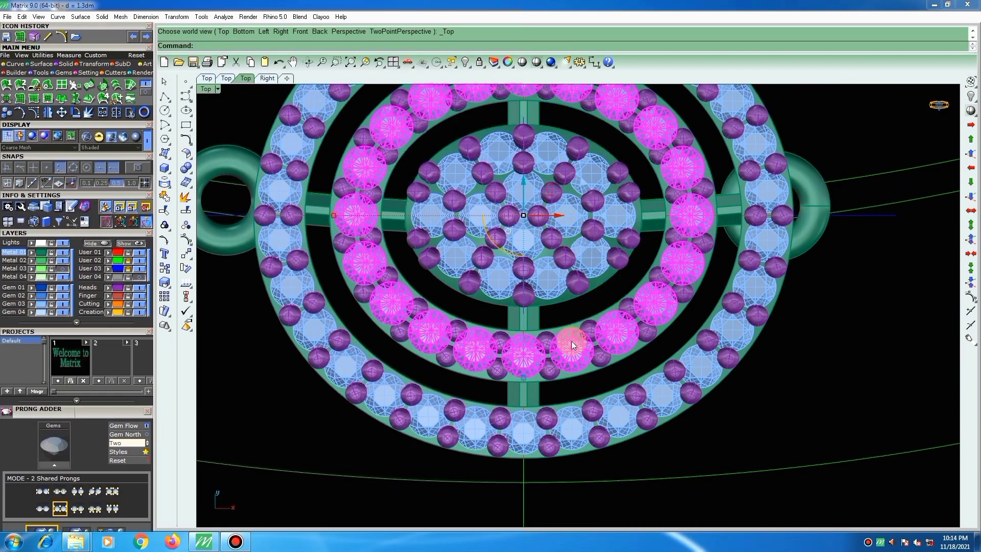
key(F6)
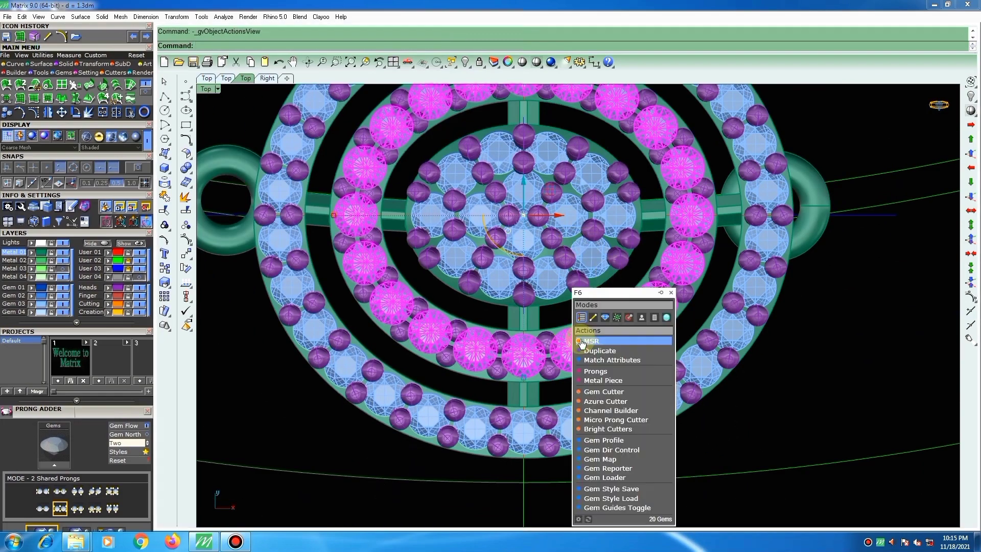
click(595, 393)
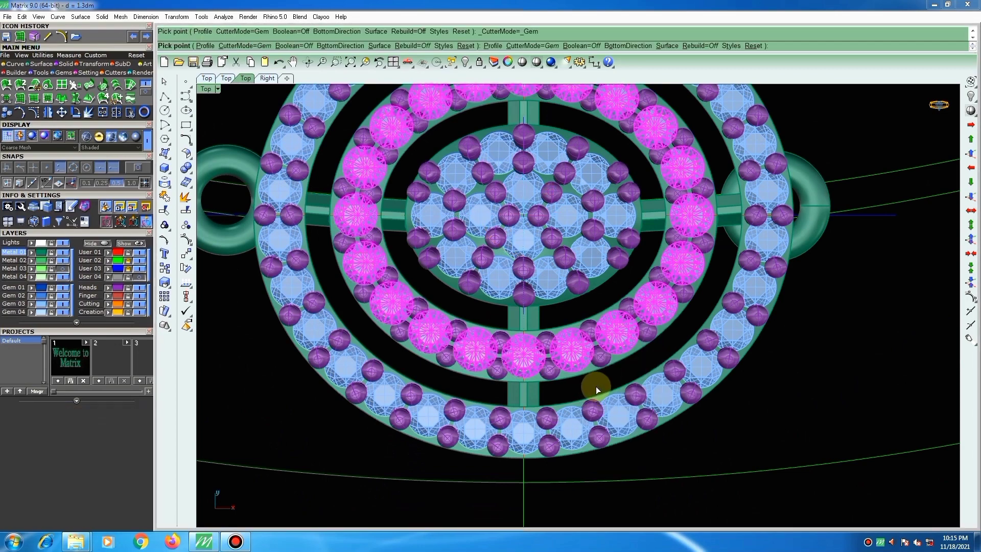
Set the lower depth of the middle ring's gem cutters to -244 % and check their reach through the ring in wireframe display.
right_drag(576, 346, 531, 240)
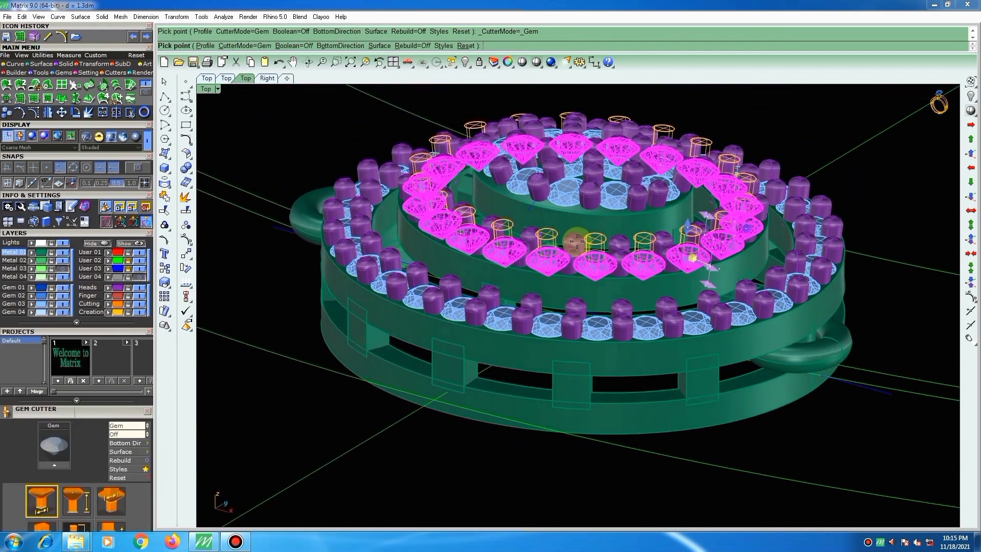
scroll(580, 251, up, 3)
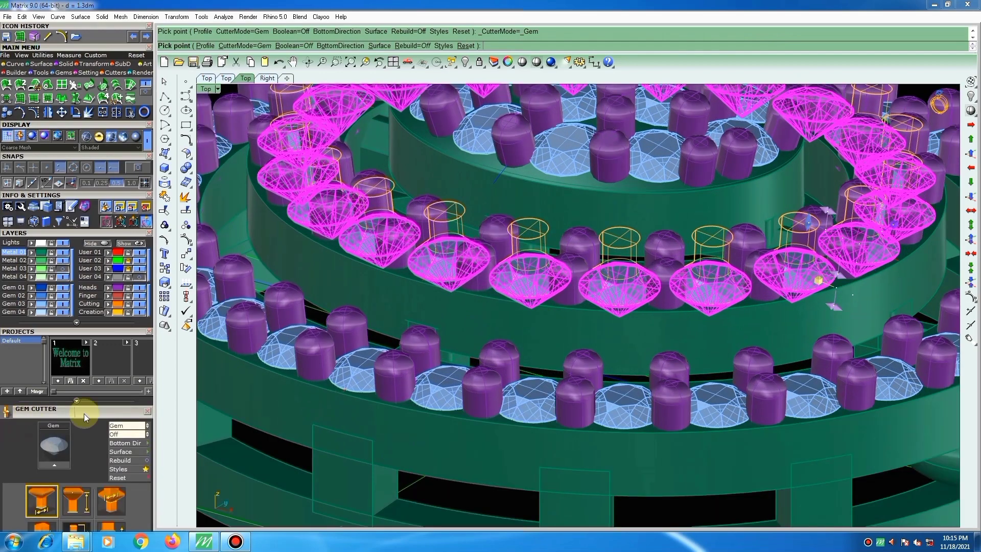
scroll(84, 416, down, 5)
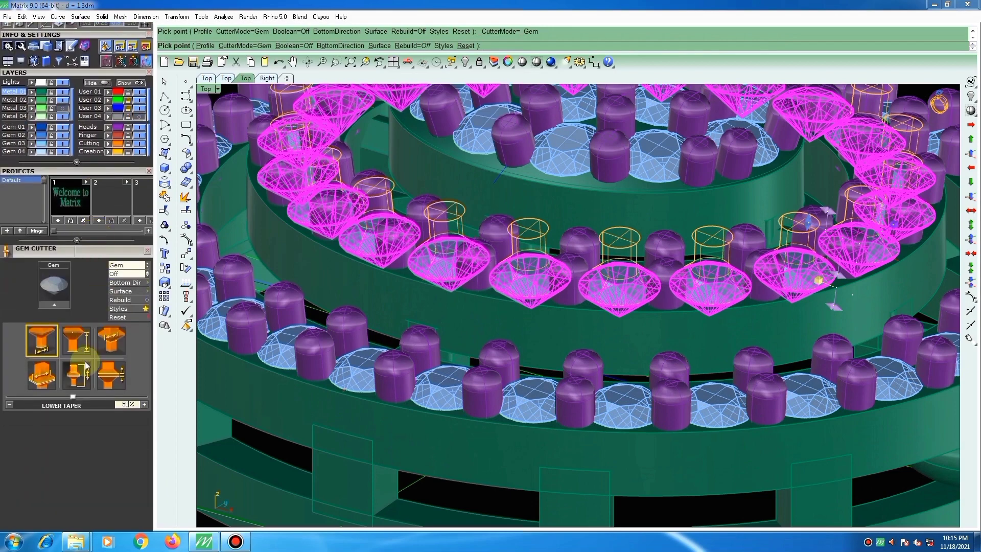
click(77, 341)
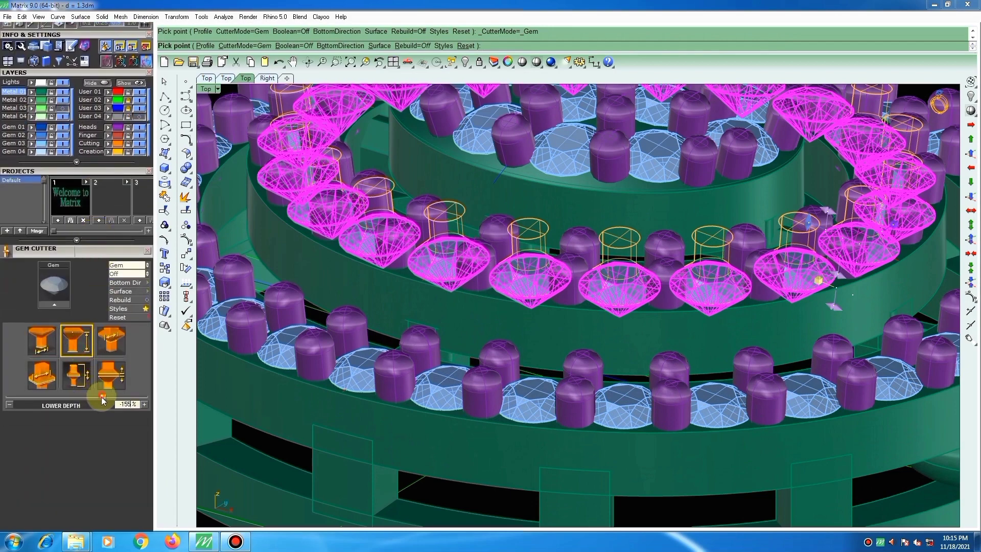
drag(103, 401, 78, 402)
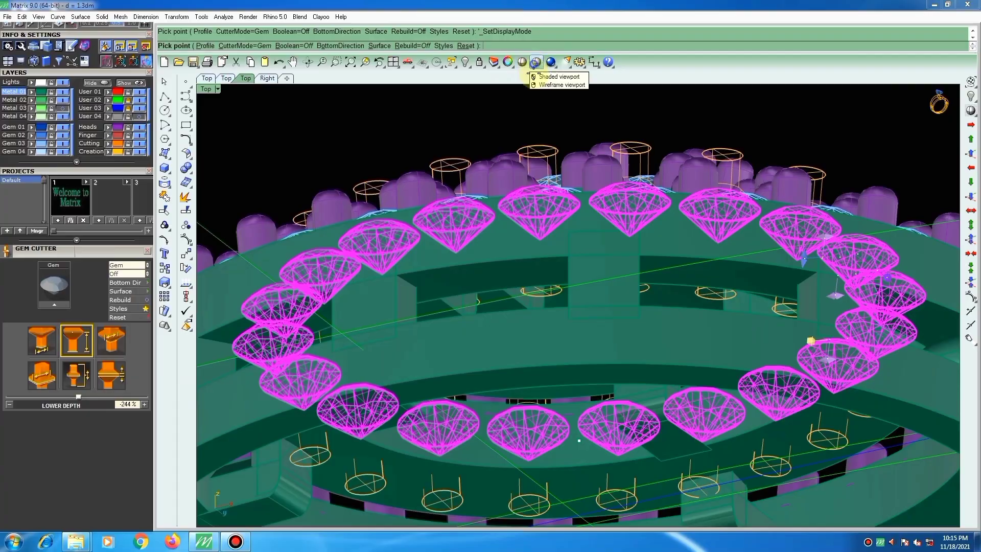
click(535, 62)
scroll(494, 261, down, 3)
right_drag(496, 262, 516, 503)
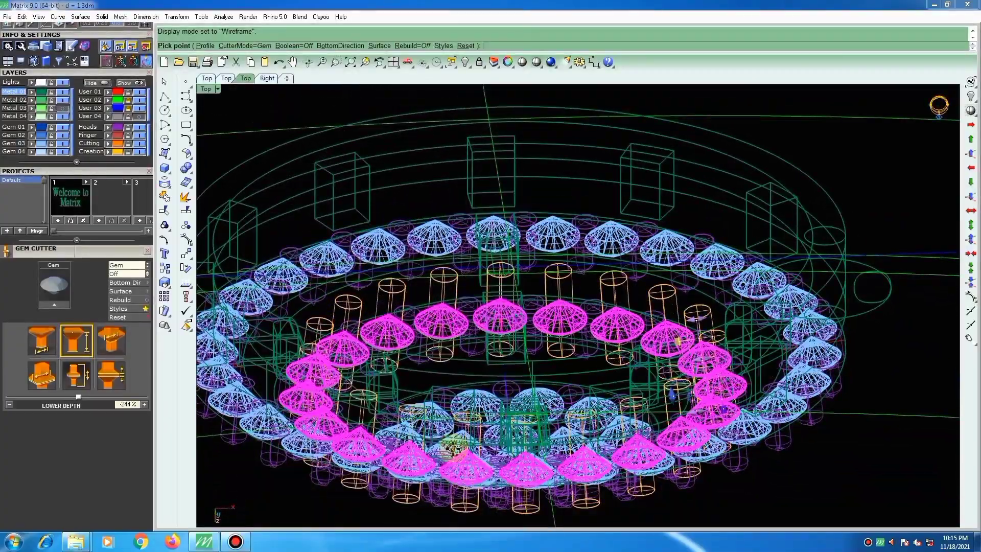
right_drag(477, 378, 485, 151)
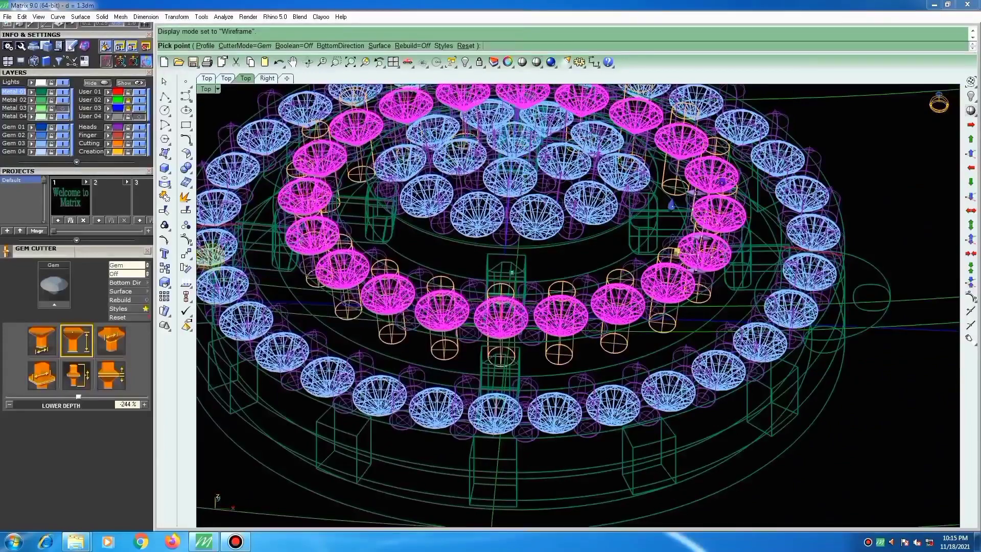
Set the girdle width of the middle ring's gem cutters to 23 %.
click(116, 379)
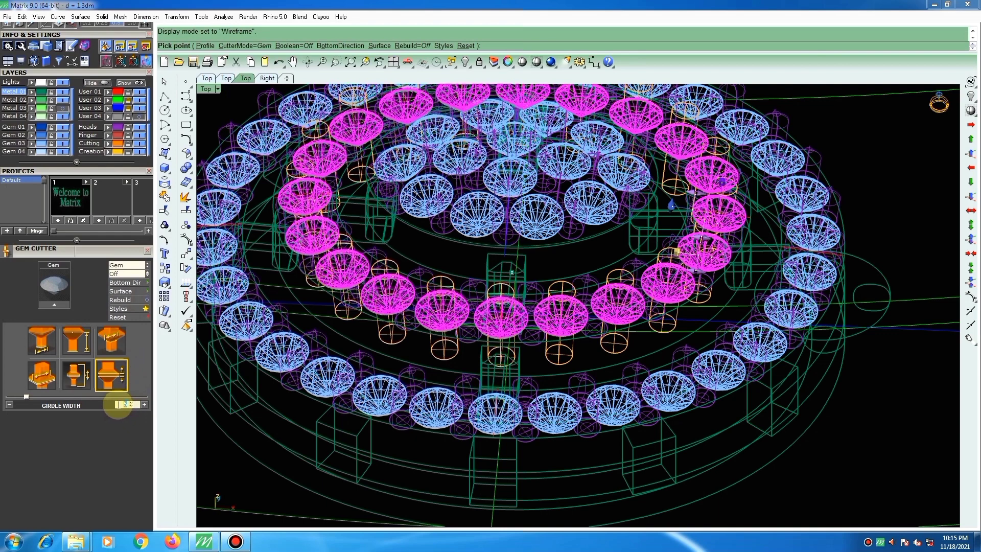
text(23)
key(Return)
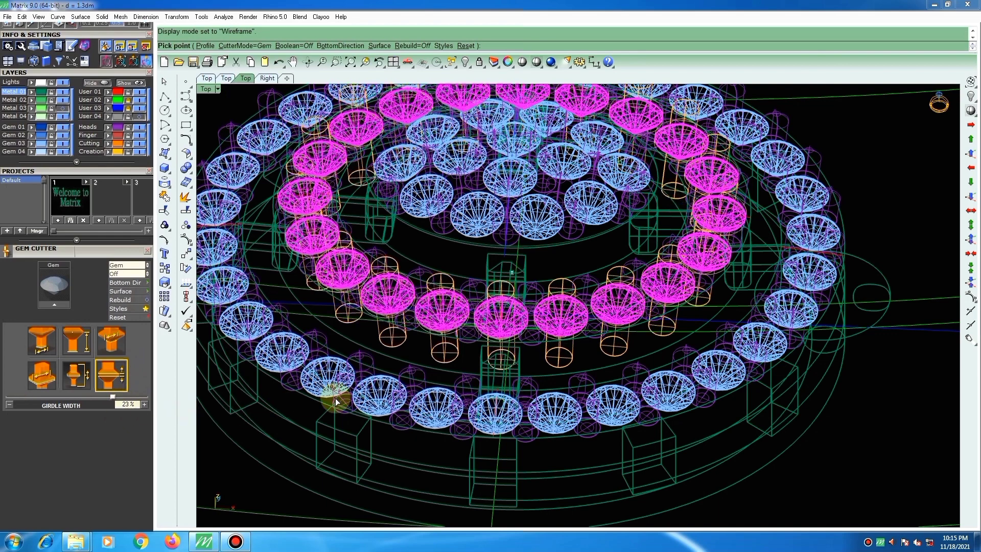
click(77, 376)
right_drag(721, 244, 723, 231)
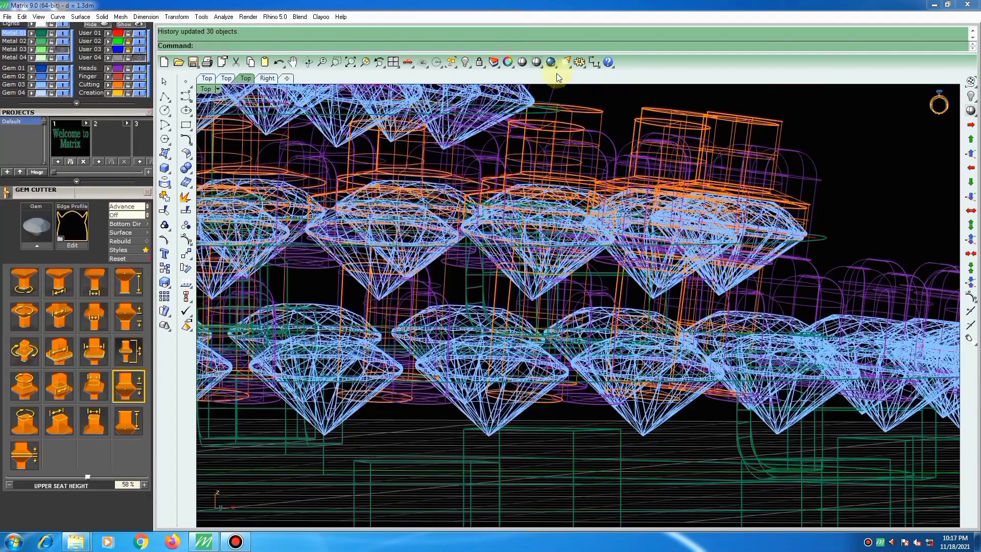
Shade the view and inspect the middle ring's gem cutters from above and from the underside.
click(537, 62)
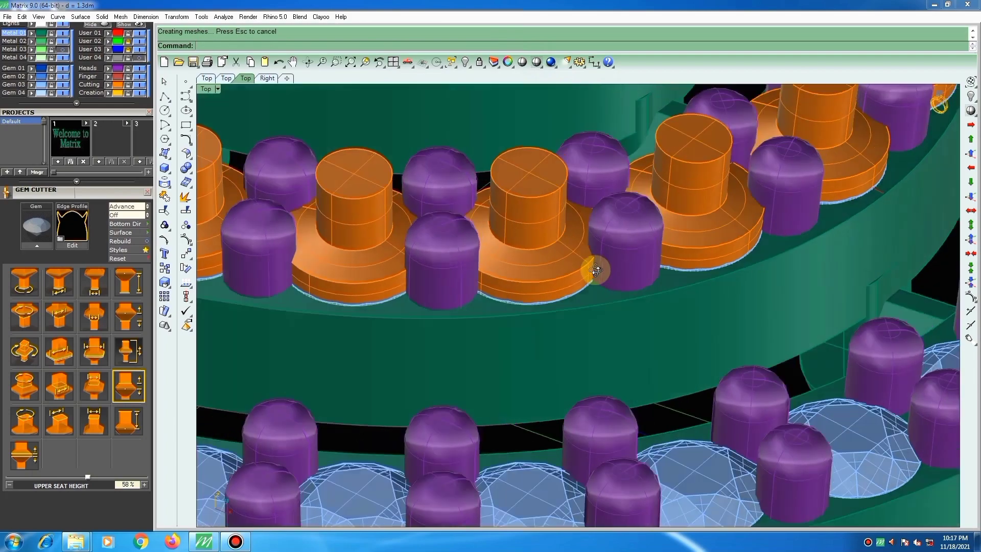
mouse_move(595, 270)
right_down()
mouse_move(584, 335)
mouse_move(576, 252)
mouse_move(525, 203)
mouse_move(605, 265)
mouse_move(593, 333)
mouse_move(562, 160)
mouse_move(573, 83)
mouse_move(578, 519)
mouse_move(576, 83)
mouse_move(707, 452)
right_up()
scroll(595, 291, down, 4)
mouse_move(600, 306)
shift+right_down()
mouse_move(608, 381)
mouse_move(597, 302)
shift+right_up()
scroll(587, 254, down, 2)
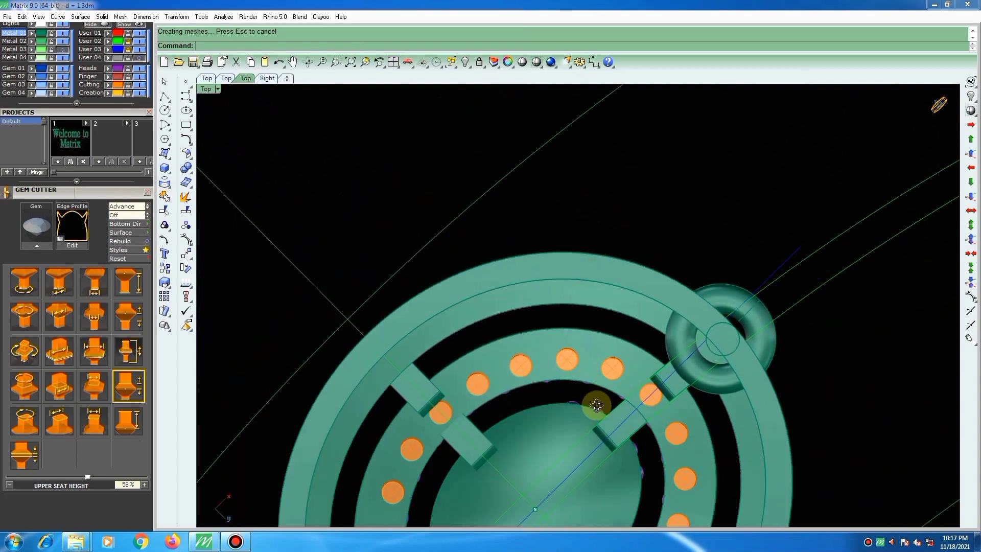
right_drag(593, 403, 591, 438)
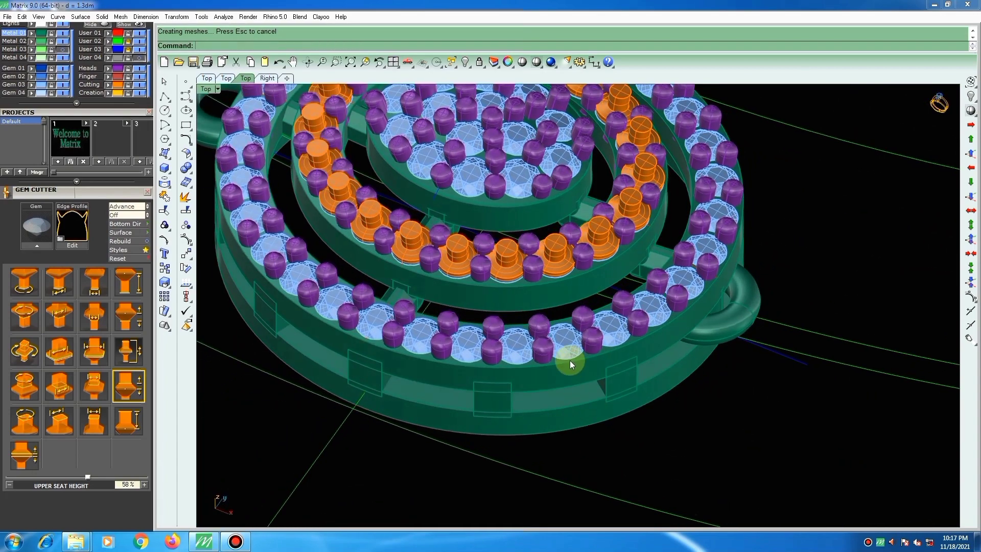
Select the gems of the outer oval ring and start Gem Cutter on them.
scroll(562, 320, up, 3)
double_click(562, 320)
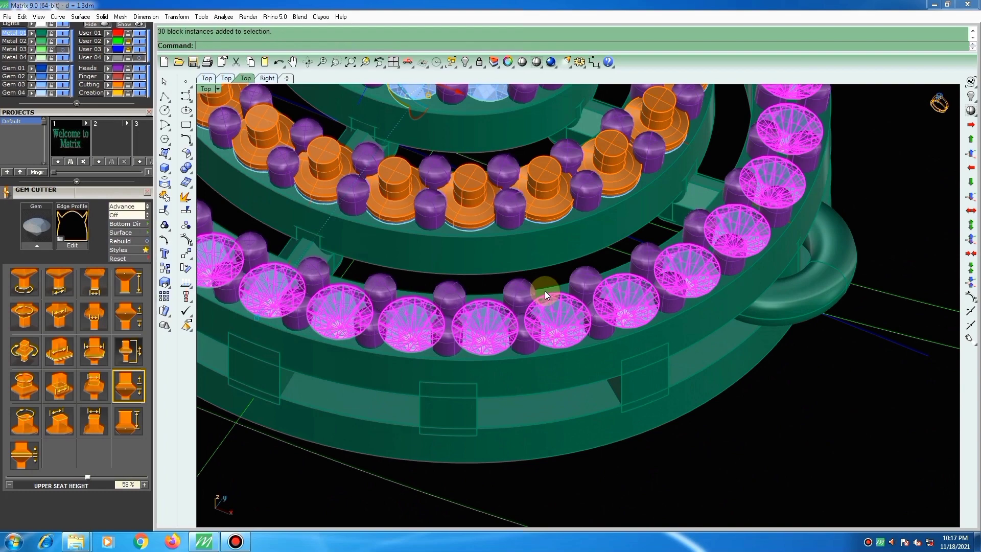
key(F6)
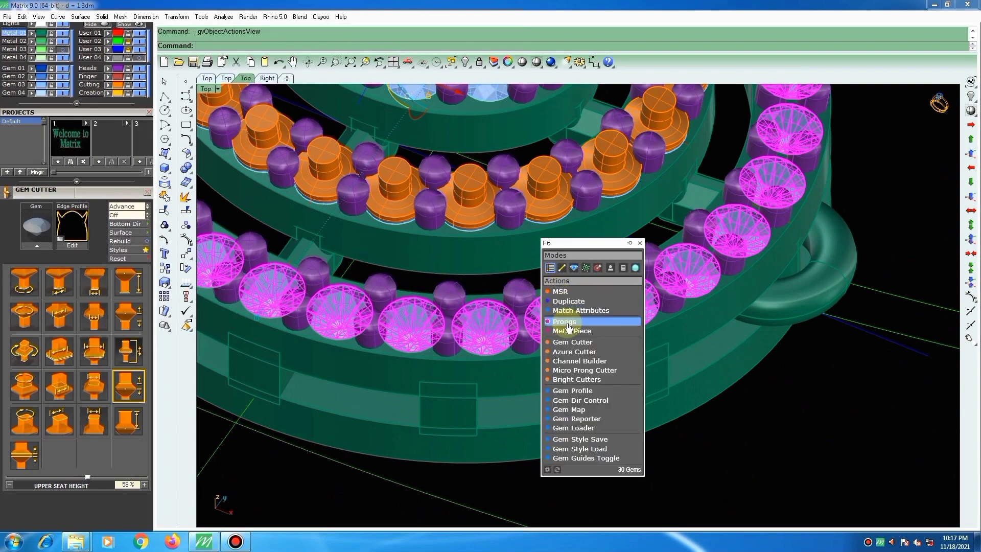
click(567, 343)
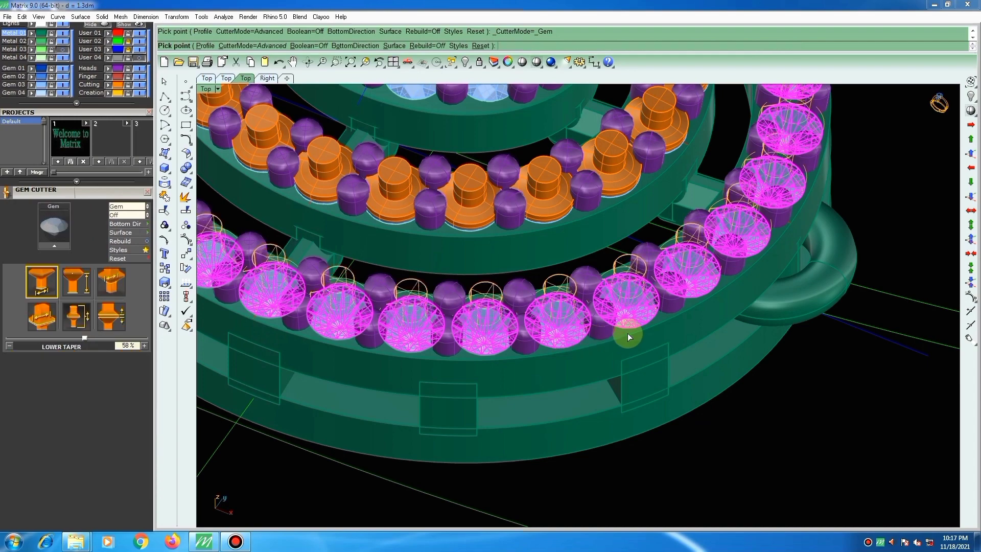
right_drag(659, 290, 663, 245)
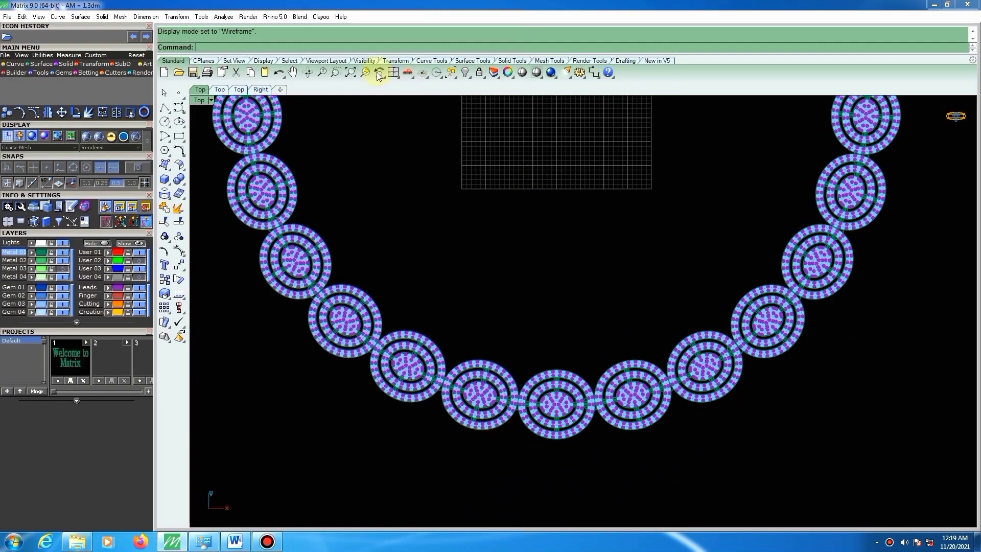
Bring the whole necklace of oval links into view and display it in Rendered mode.
scroll(551, 298, down, 2)
scroll(584, 332, up, 3)
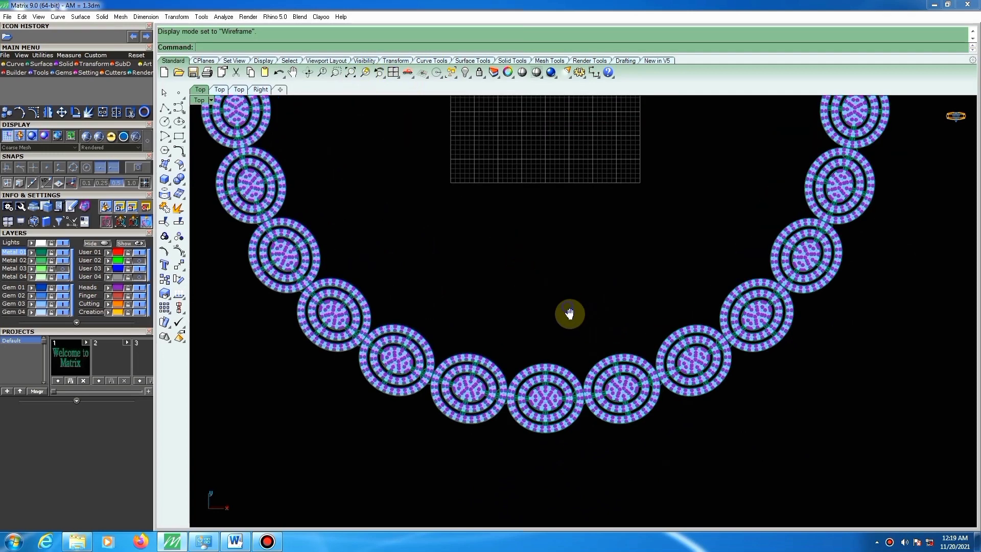
scroll(582, 340, down, 1)
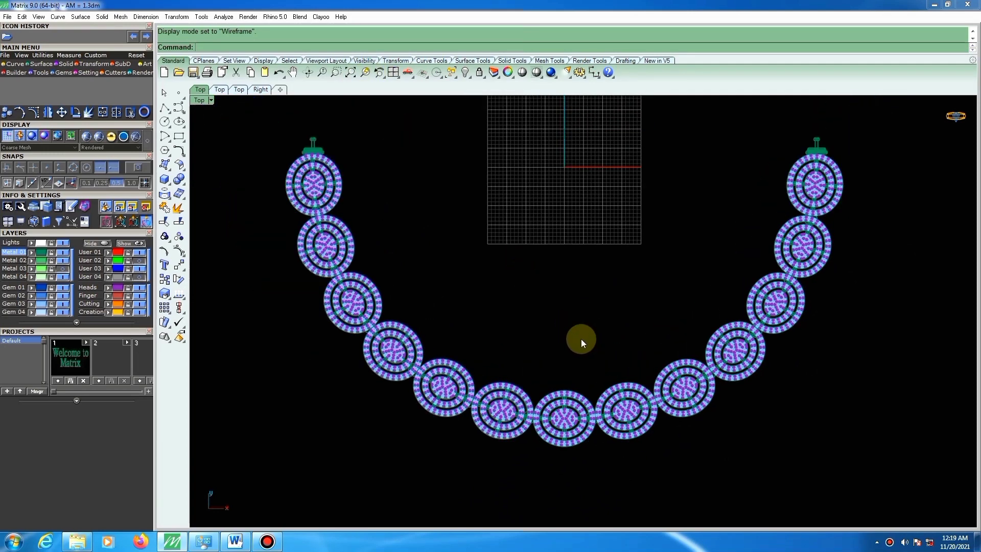
click(212, 101)
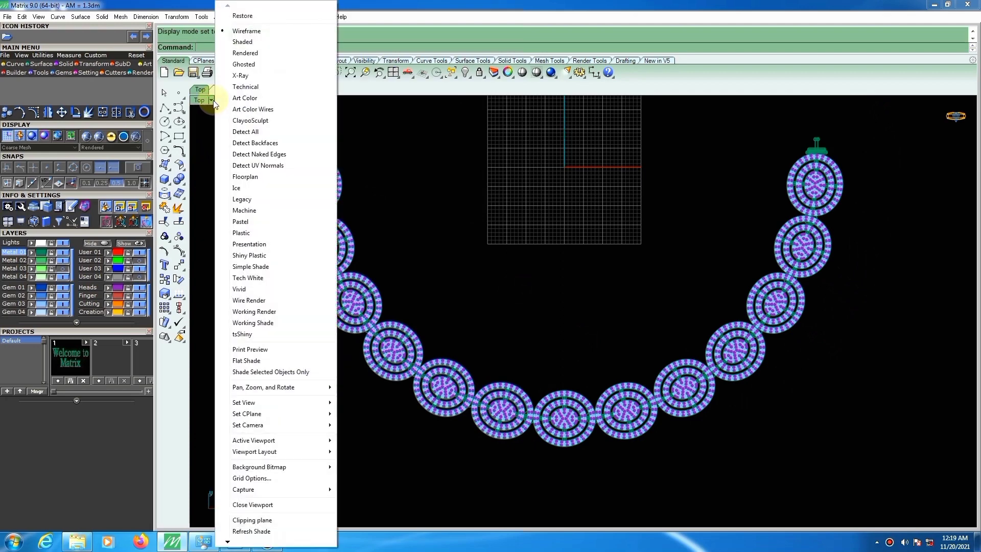
click(240, 55)
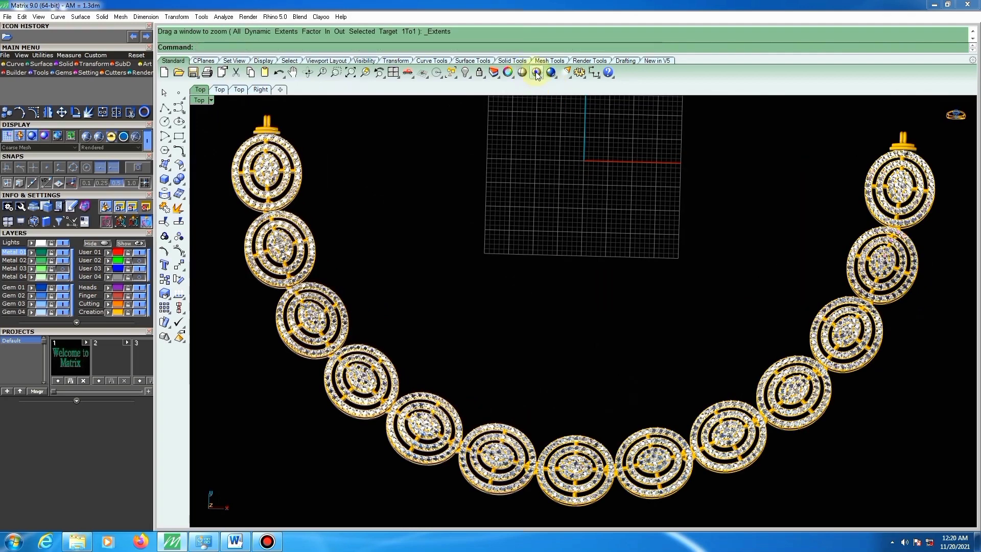
Display the whole necklace in Wireframe mode from the Top view.
click(536, 73)
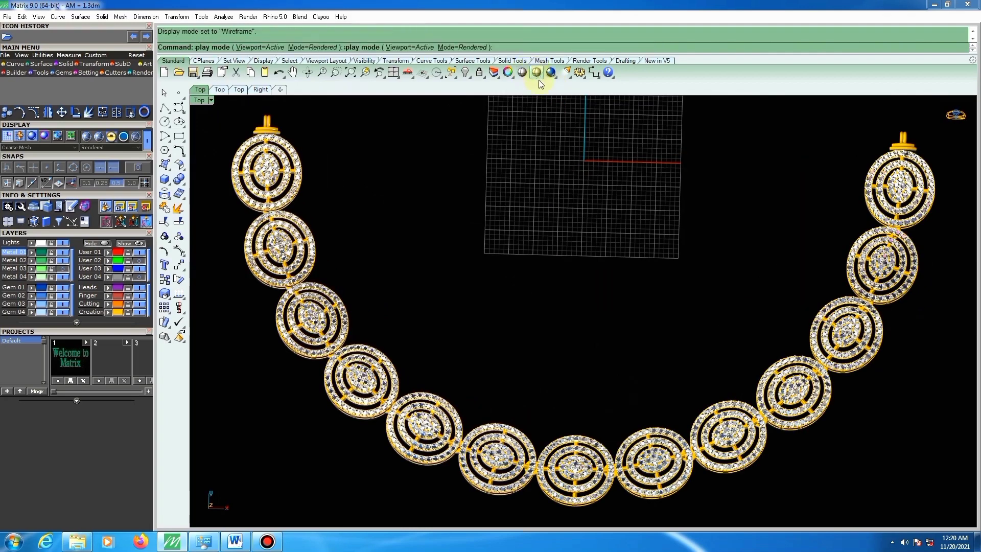
scroll(551, 219, down, 6)
key(ctrl+F1)
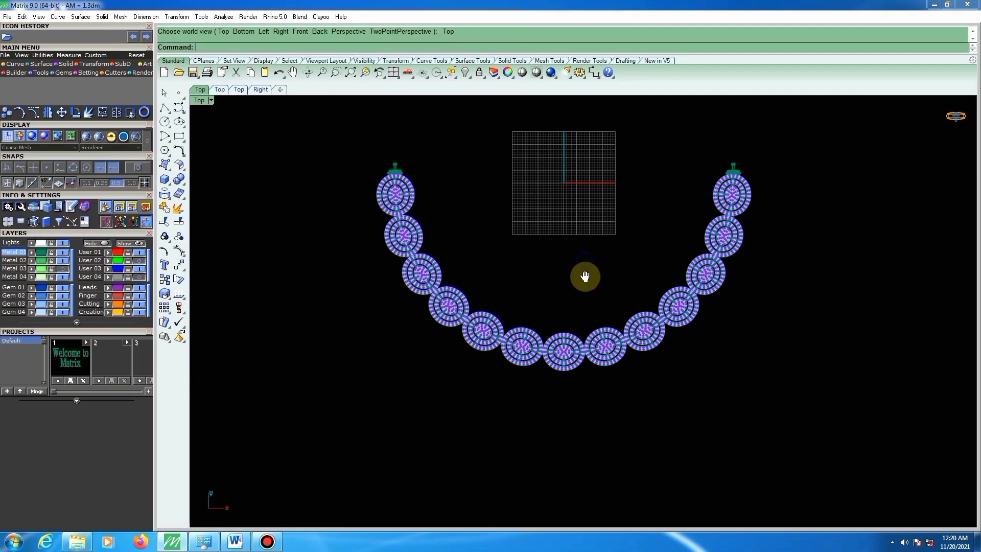
right_drag(586, 277, 585, 282)
Group all necklace links on both sides of the lowest centre link and hide them.
click(570, 382)
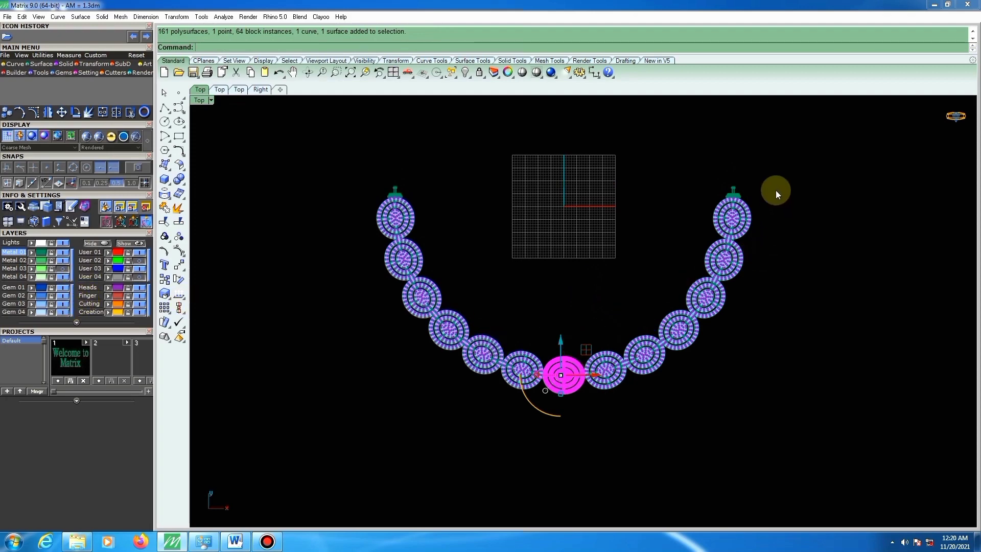
click(774, 165)
drag(748, 214, 616, 376)
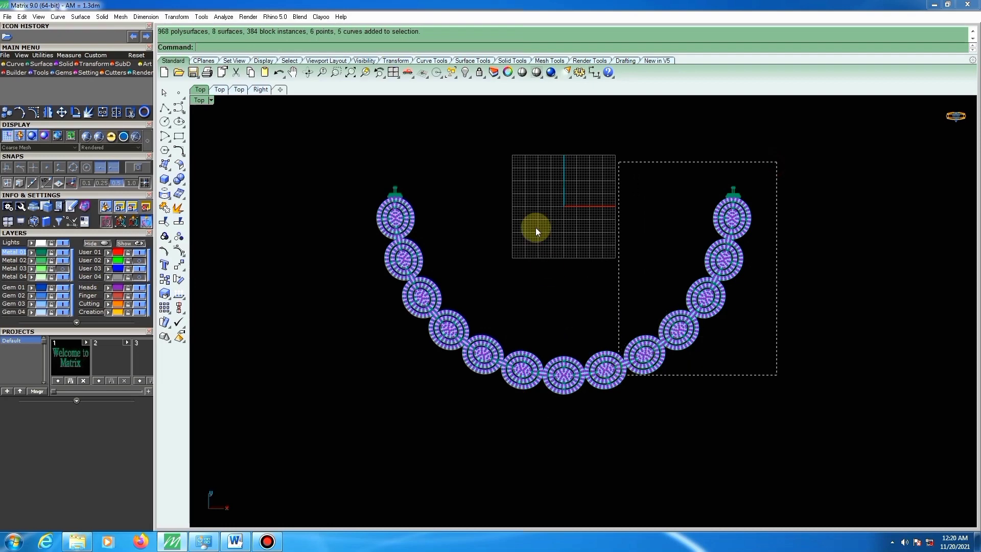
drag(437, 299, 369, 408)
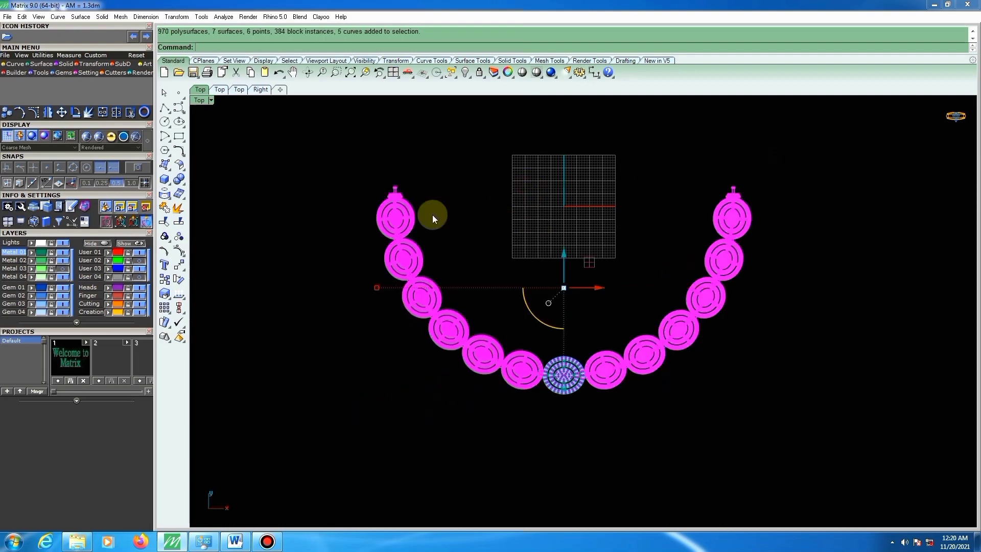
click(164, 236)
key(Delete)
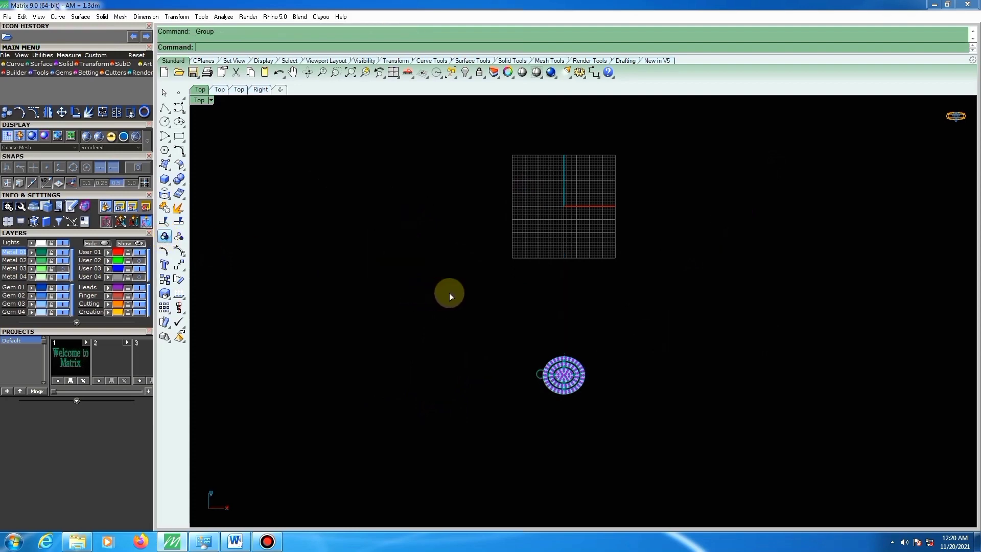
key(ctrl+z)
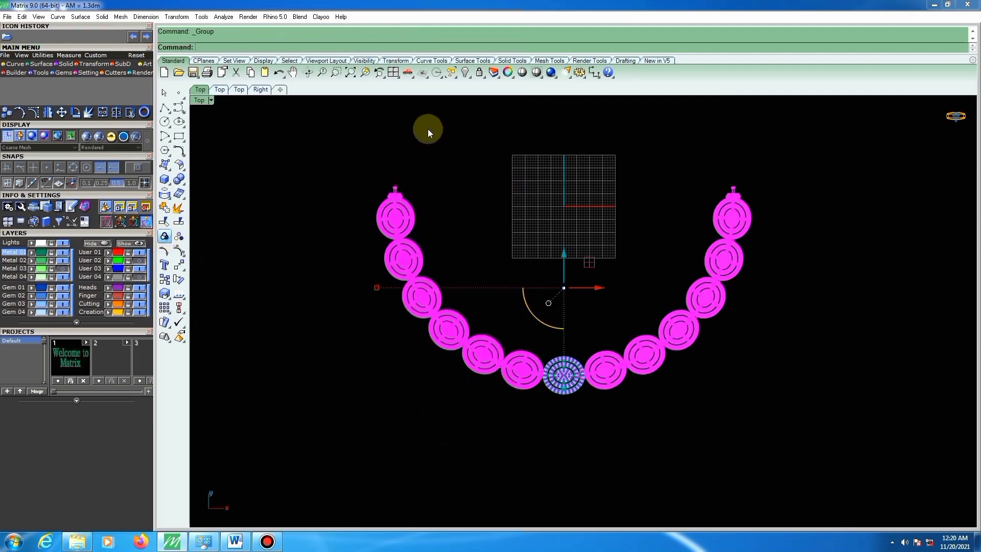
click(465, 72)
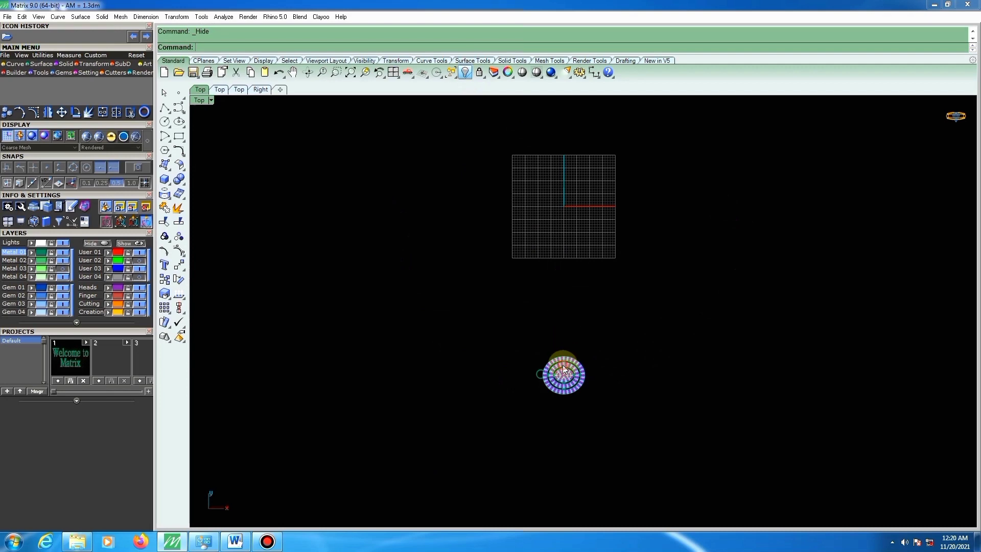
Copy the remaining centre link straight up to the lower edge of the grid.
click(571, 373)
key(ctrl+c)
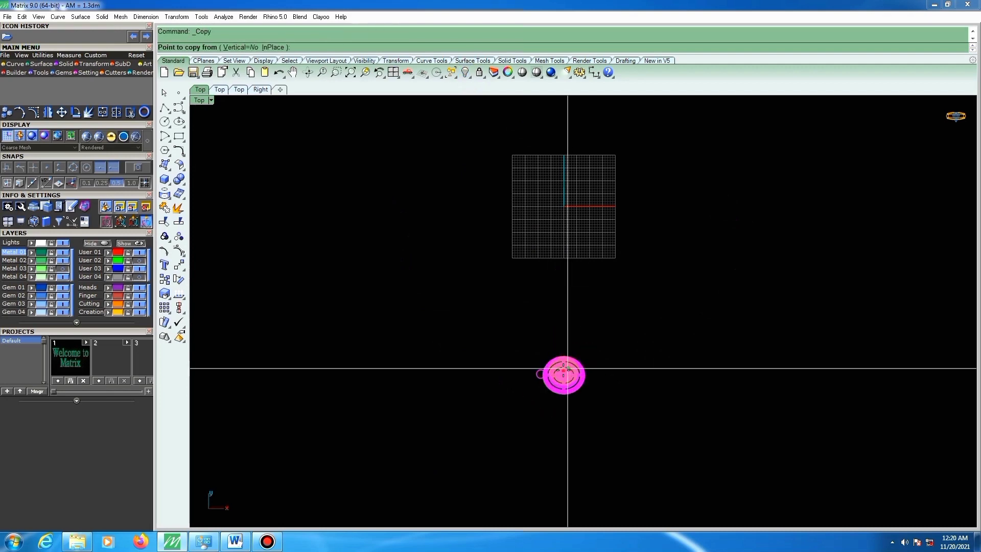
click(563, 371)
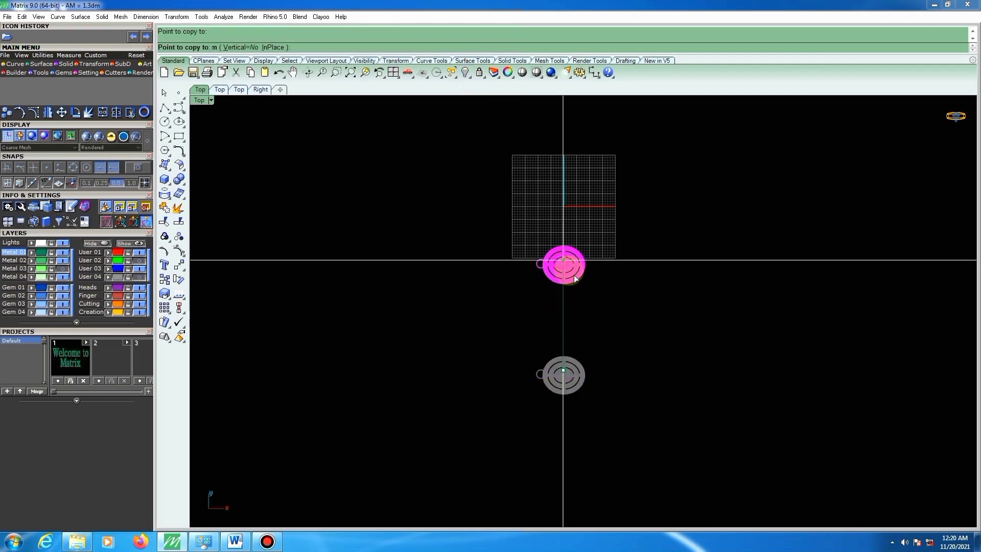
click(563, 266)
right_click(620, 253)
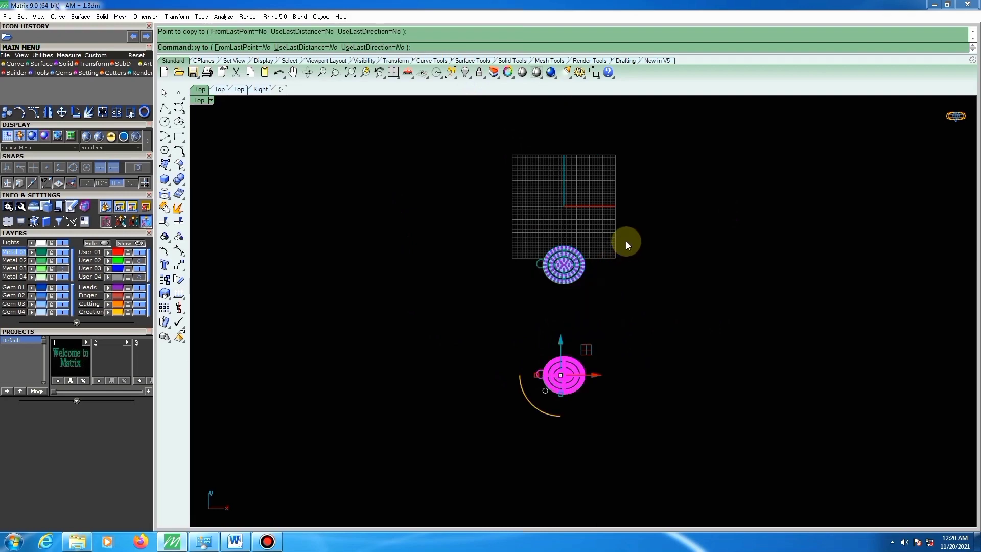
click(626, 241)
Rotate the upper link copy a quarter turn about the middle ring's rightmost gem, using its leftmost gem as reference, so the loop points up.
scroll(566, 265, up, 4)
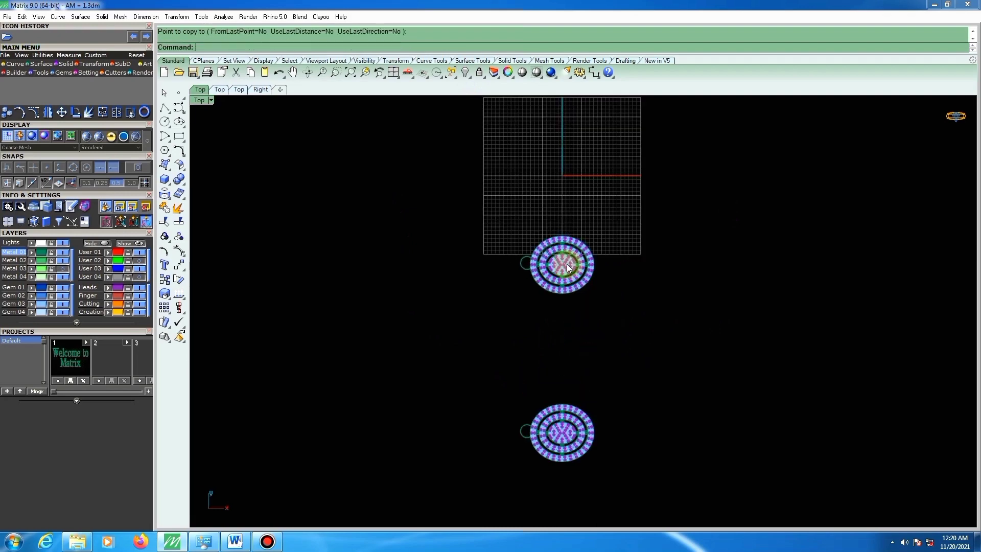
scroll(566, 264, up, 3)
click(568, 260)
scroll(572, 255, down, 2)
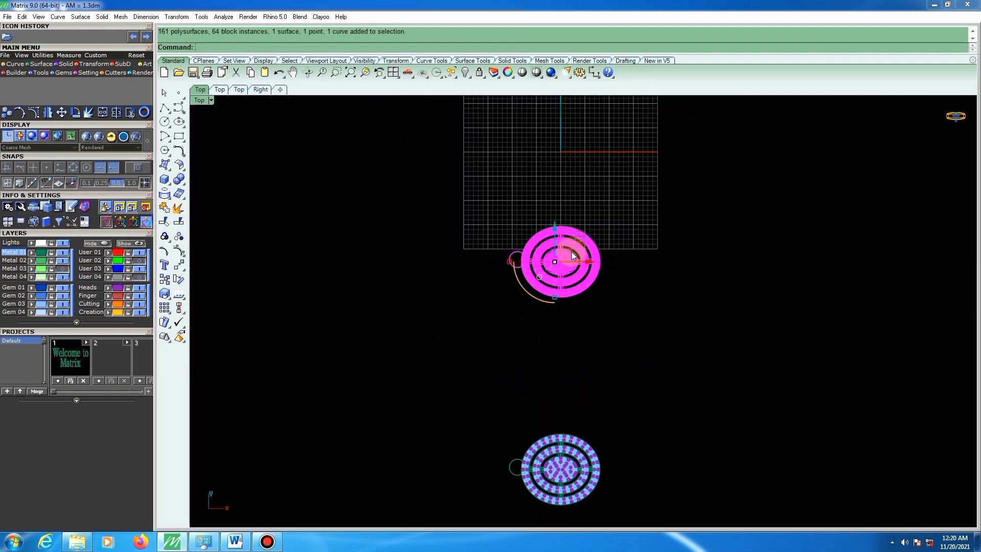
text(otate)
key(Return)
scroll(577, 258, up, 6)
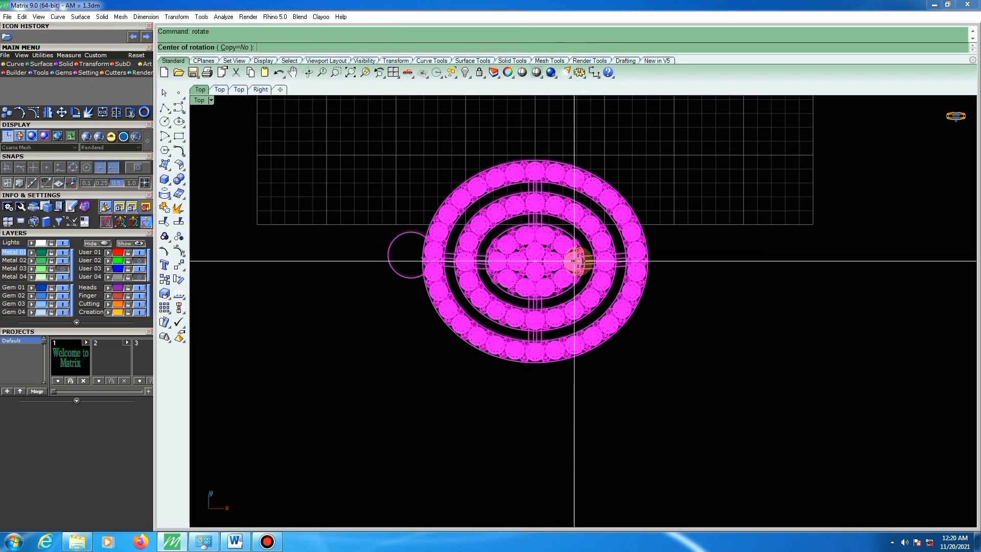
scroll(653, 274, up, 4)
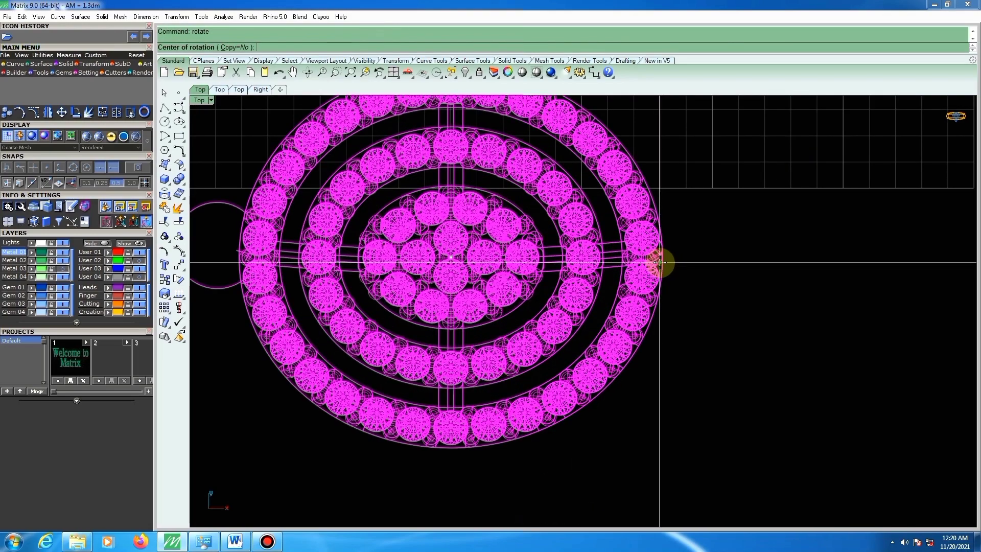
scroll(650, 263, up, 5)
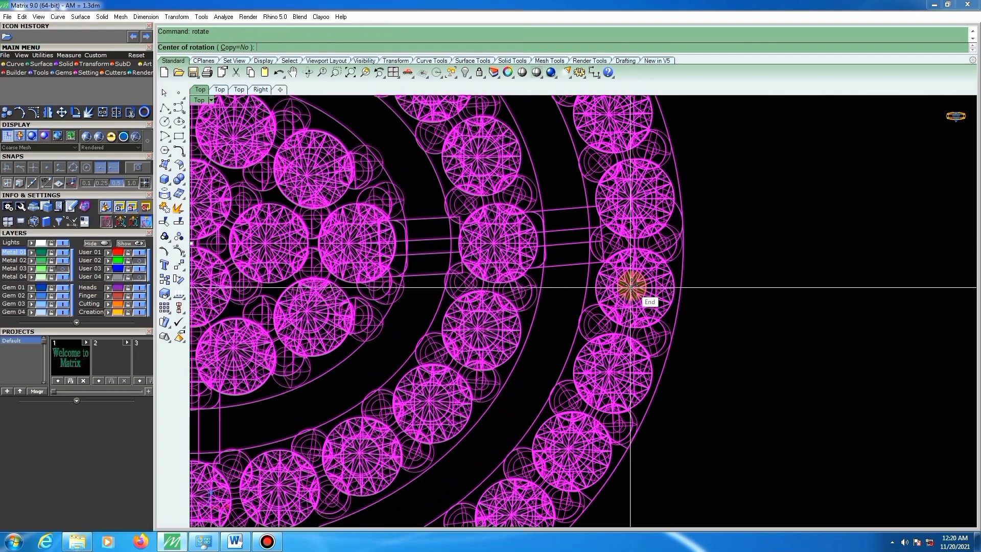
scroll(632, 286, up, 2)
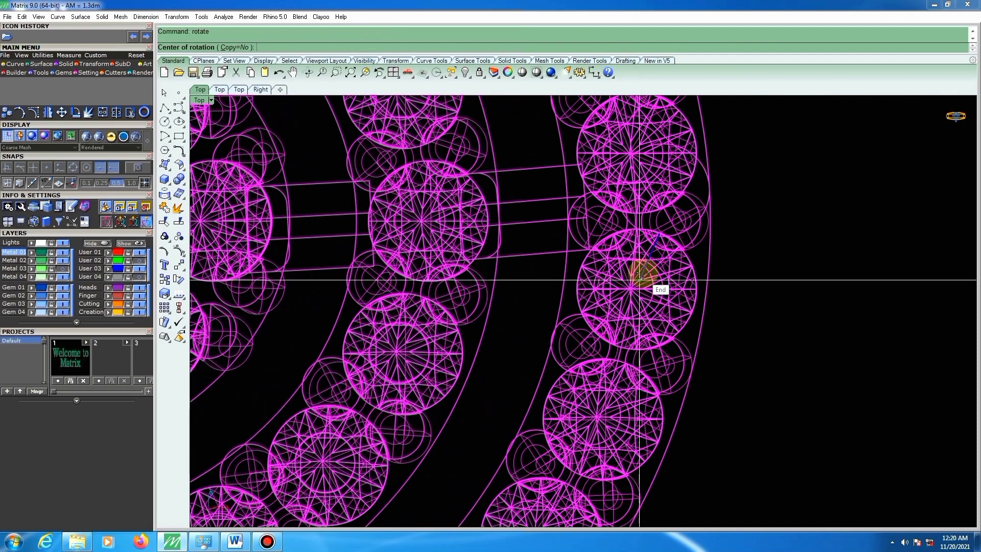
scroll(639, 280, down, 10)
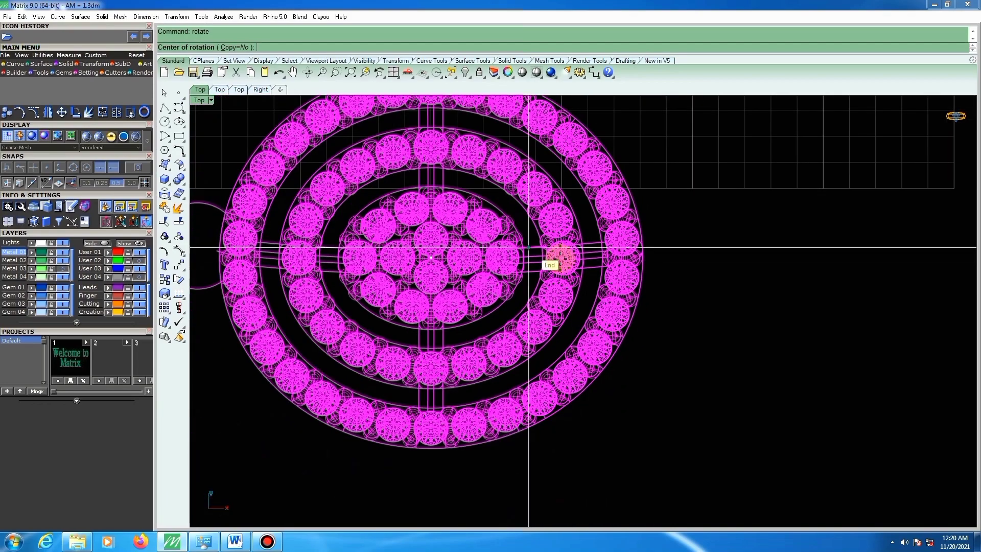
scroll(565, 258, up, 3)
scroll(562, 257, up, 2)
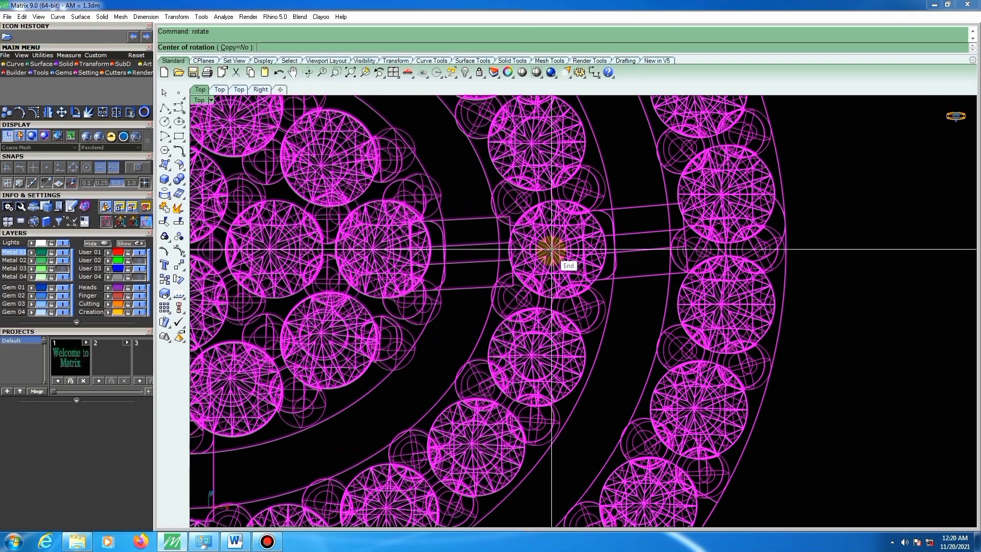
click(551, 249)
scroll(630, 260, down, 3)
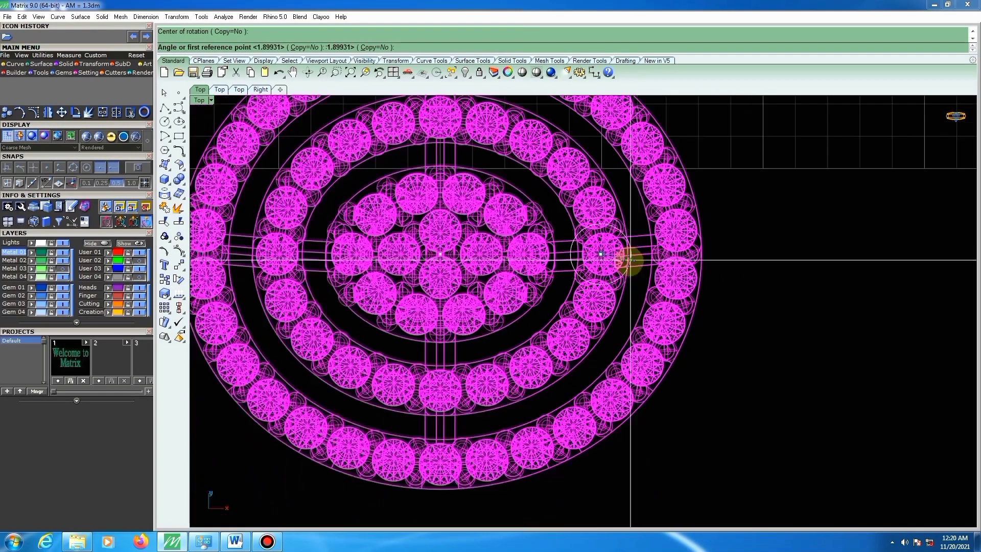
scroll(630, 260, down, 2)
scroll(401, 254, up, 3)
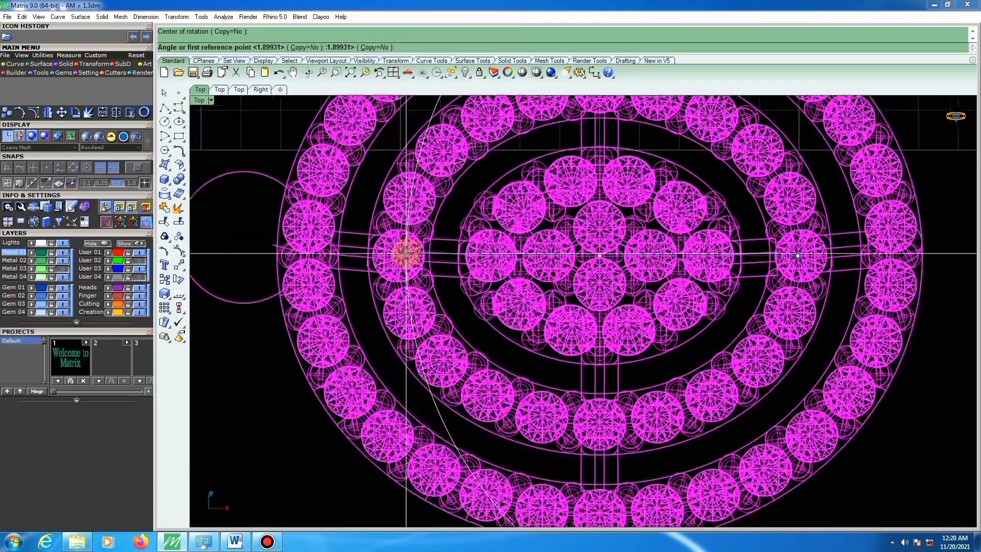
scroll(407, 251, up, 5)
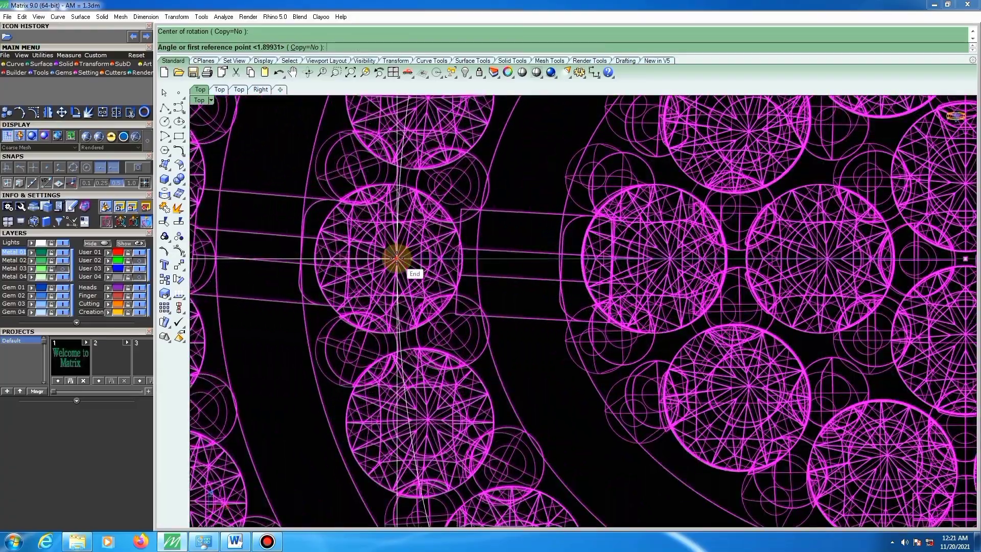
click(396, 258)
scroll(394, 265, down, 5)
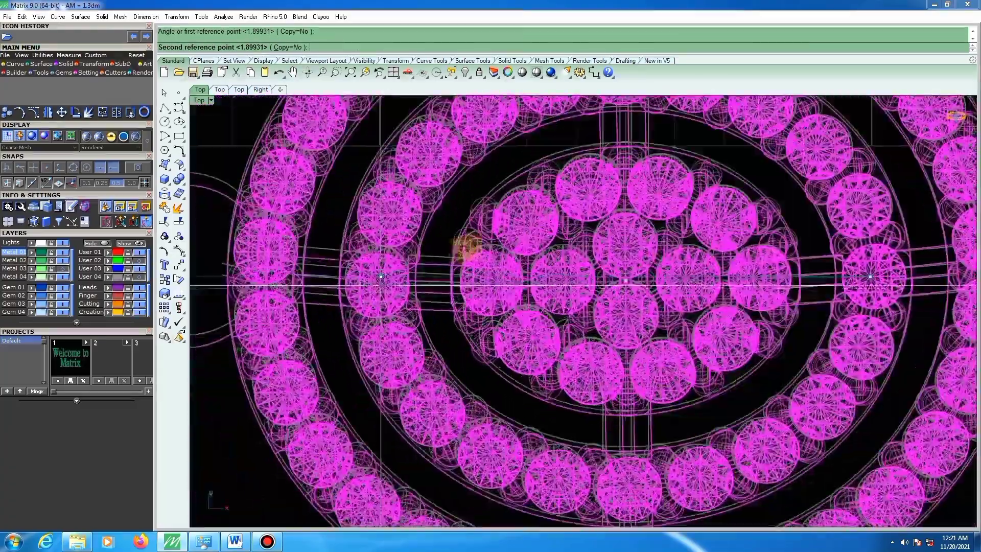
scroll(381, 278, down, 4)
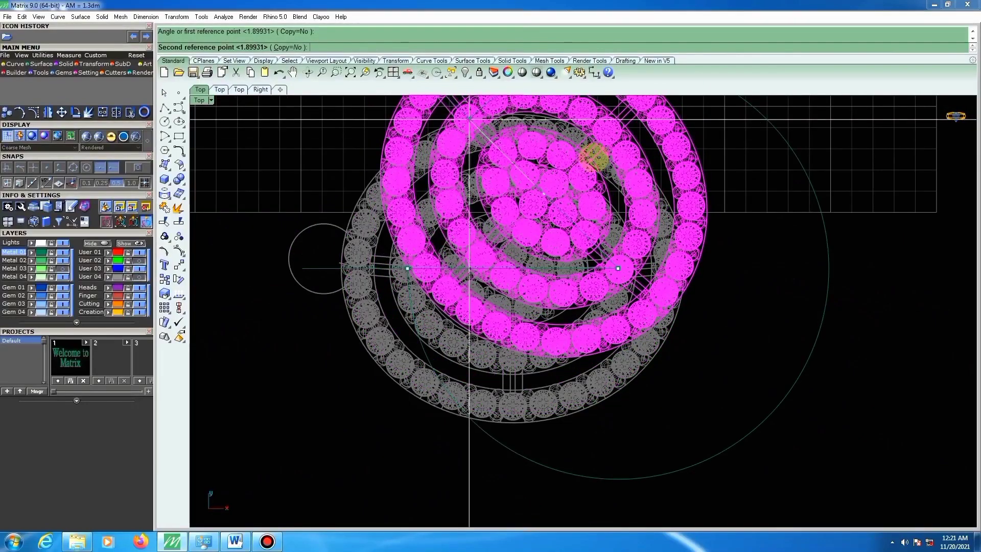
click(596, 157)
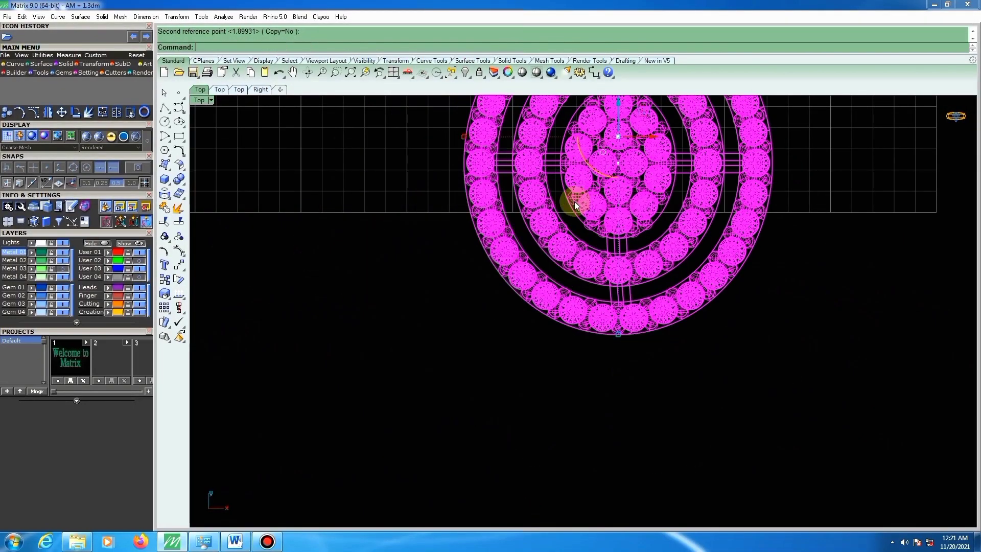
Move the upright link from the point at its centre to the origin at 0, using the Point snap.
right_drag(521, 270, 521, 307)
scroll(521, 309, down, 8)
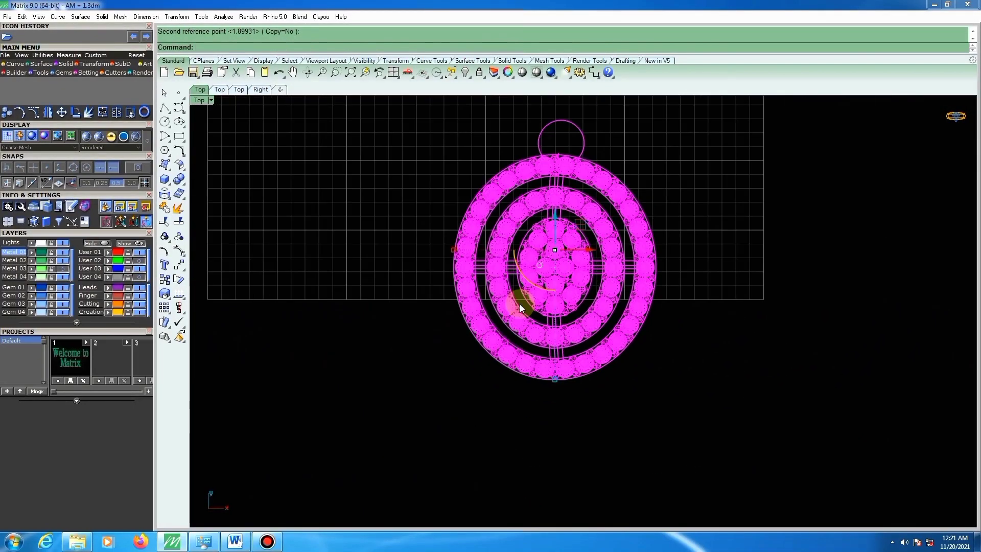
scroll(542, 281, up, 8)
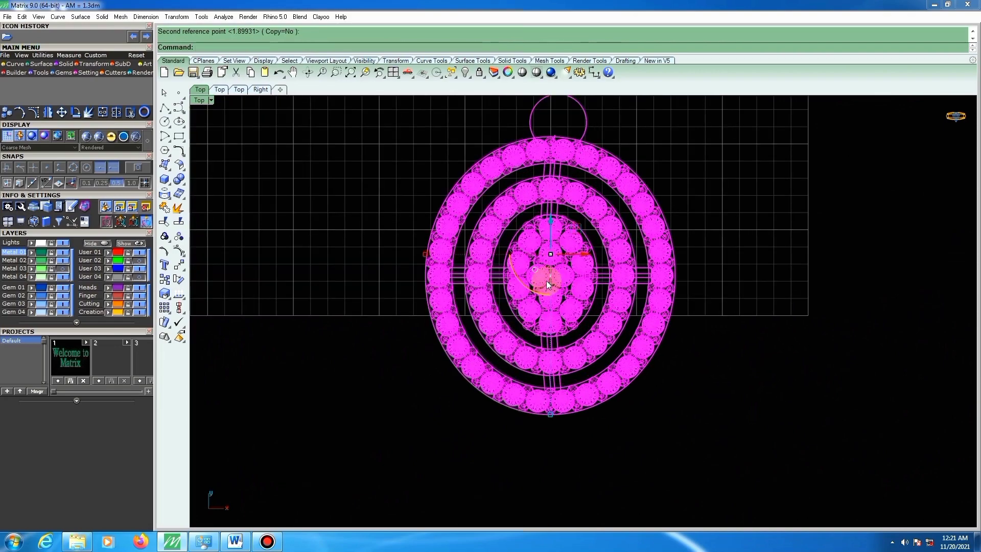
click(72, 182)
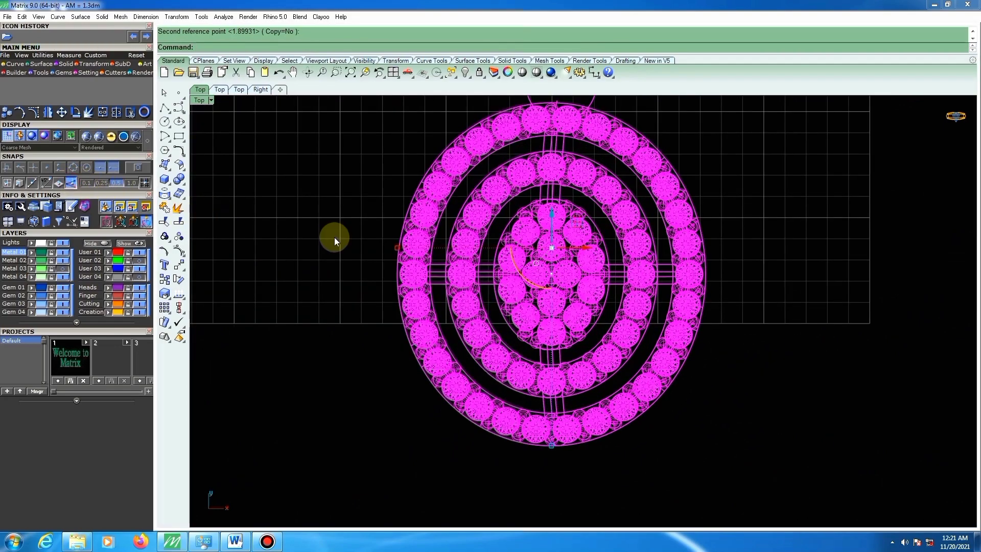
scroll(557, 274, up, 2)
scroll(557, 274, up, 6)
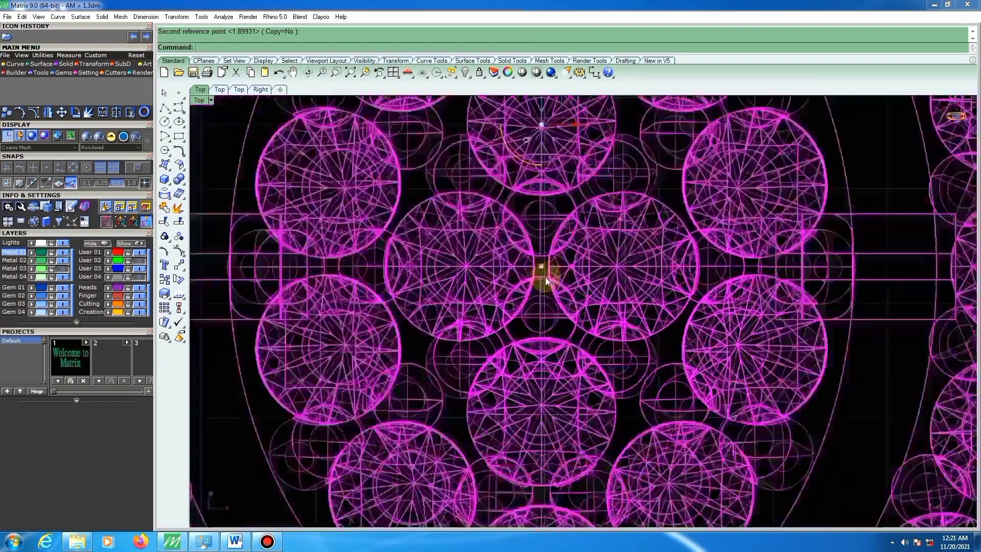
text(move)
key(Return)
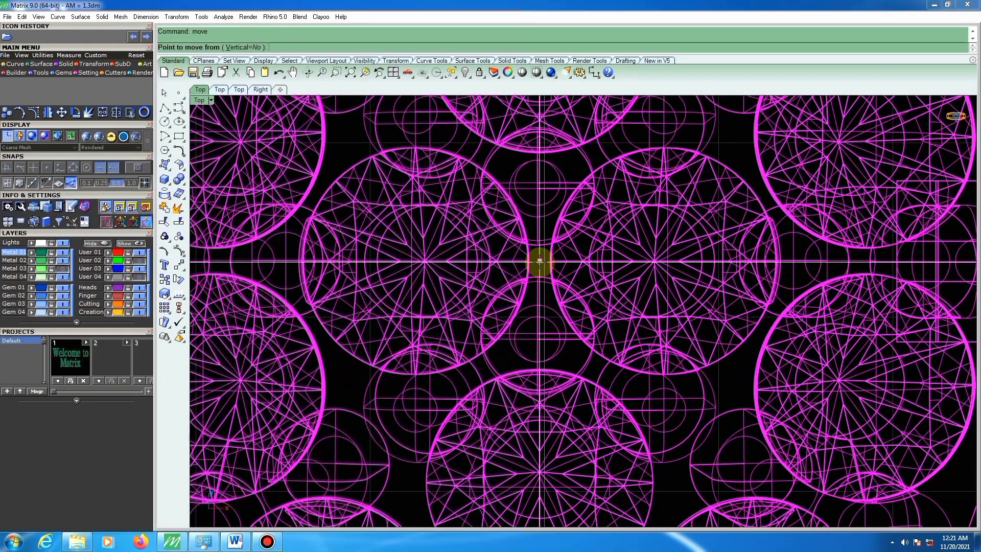
click(47, 167)
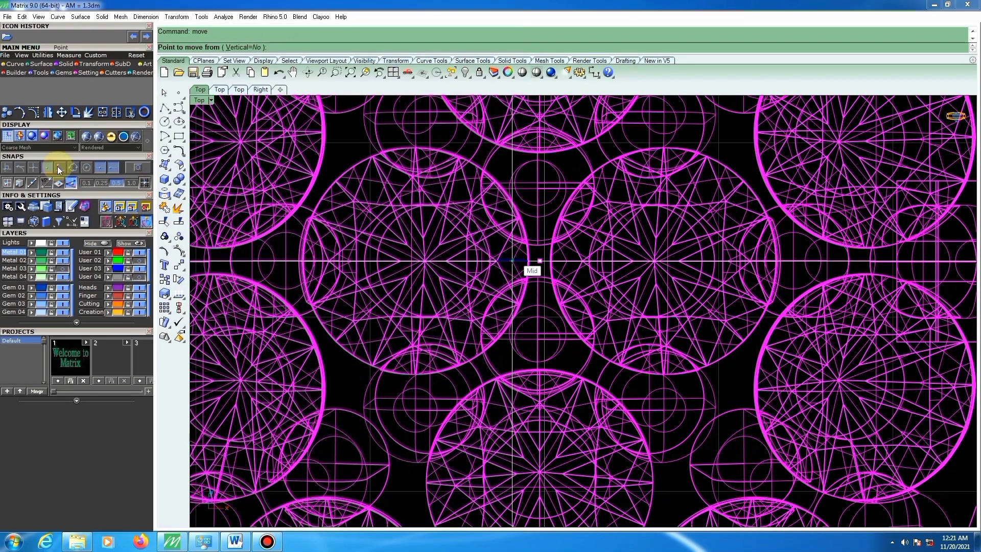
click(540, 261)
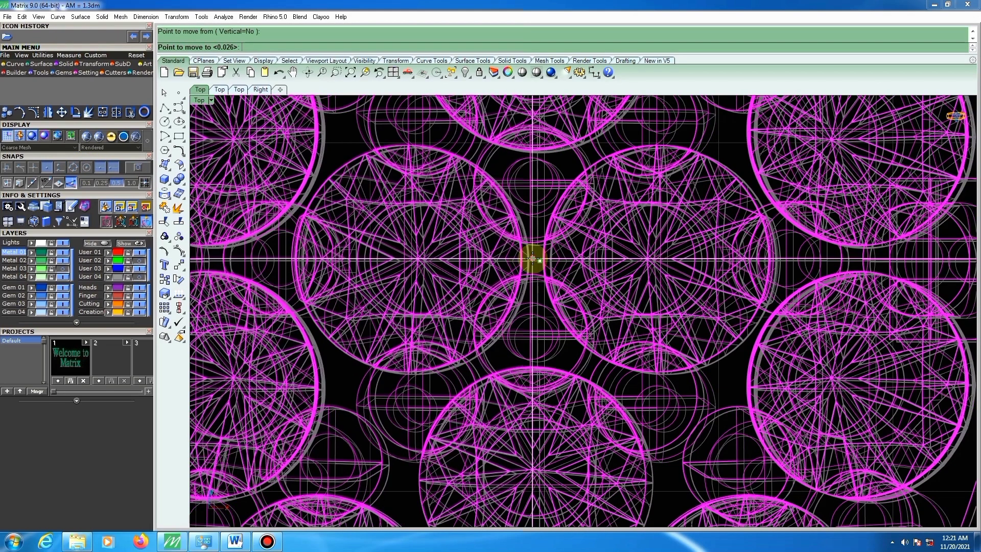
text(0)
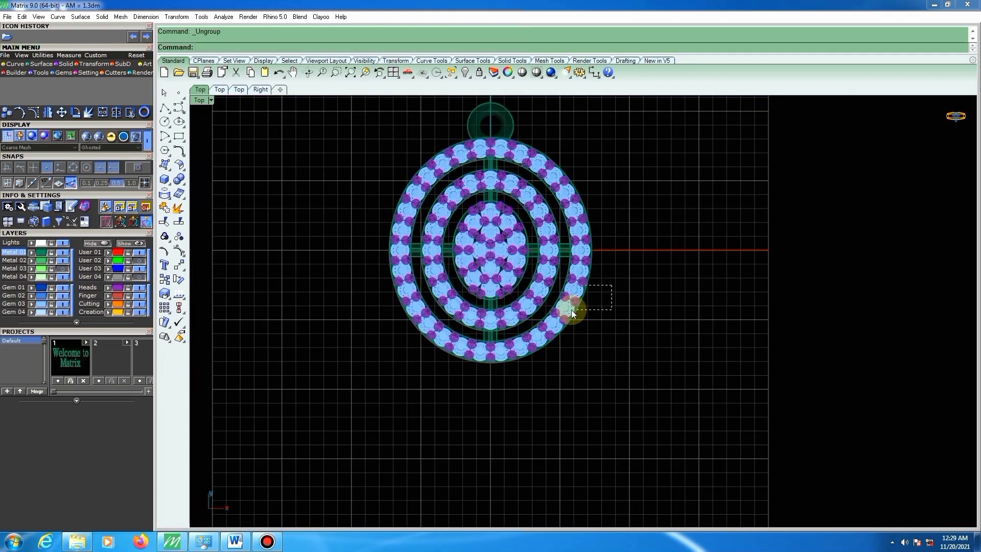
Delete the outer stone-set oval ring together with its gems from the upright link.
click(571, 309)
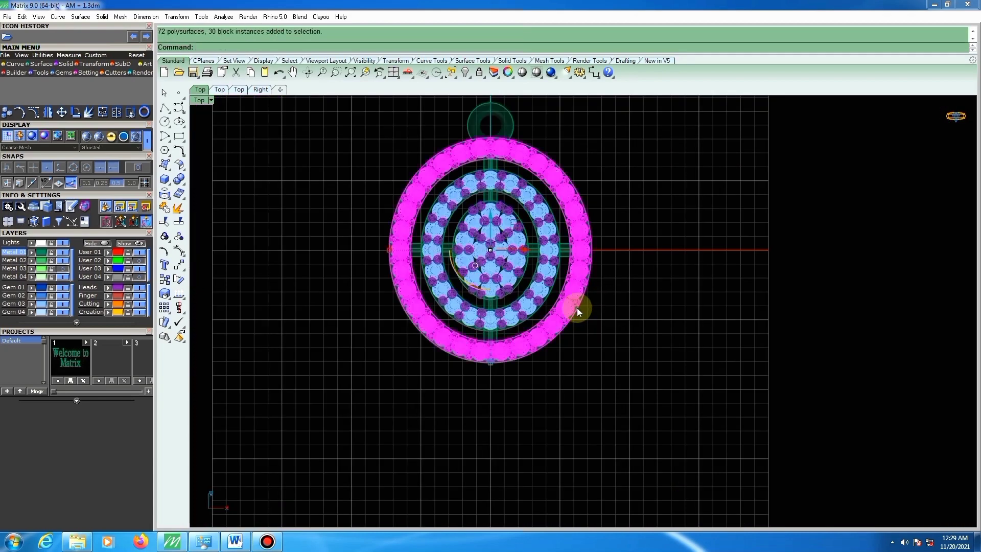
key(Delete)
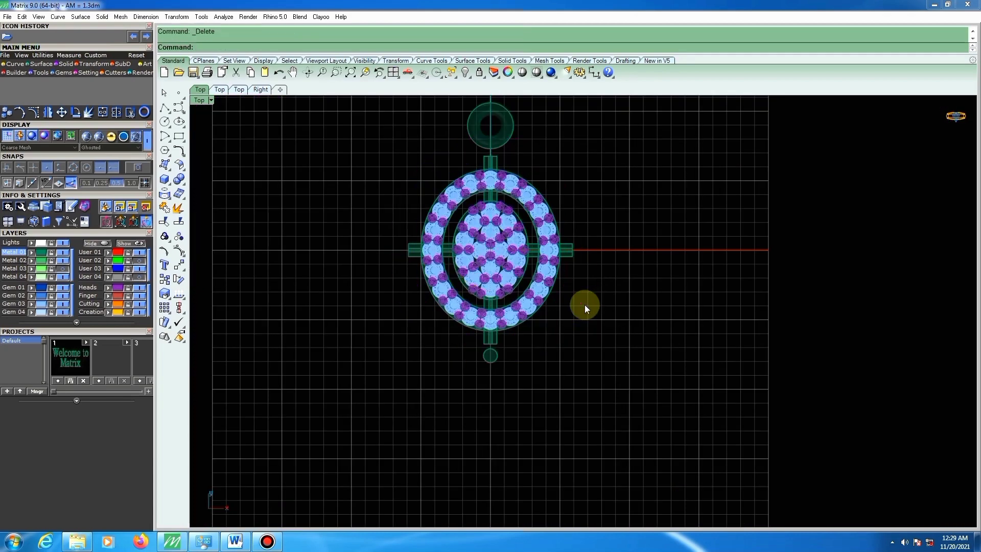
Delete the connector bars sticking out at the lower end of the upright link.
click(498, 341)
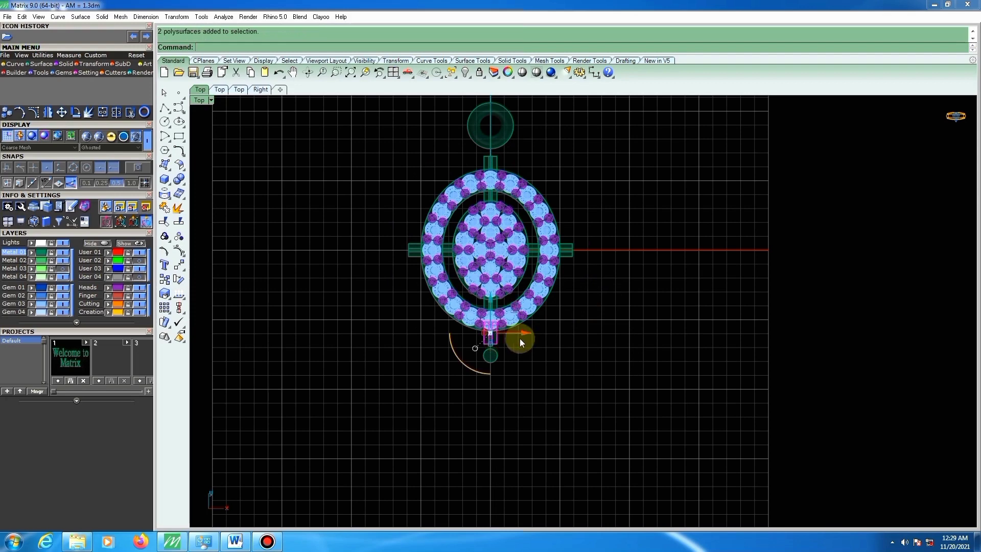
key(Delete)
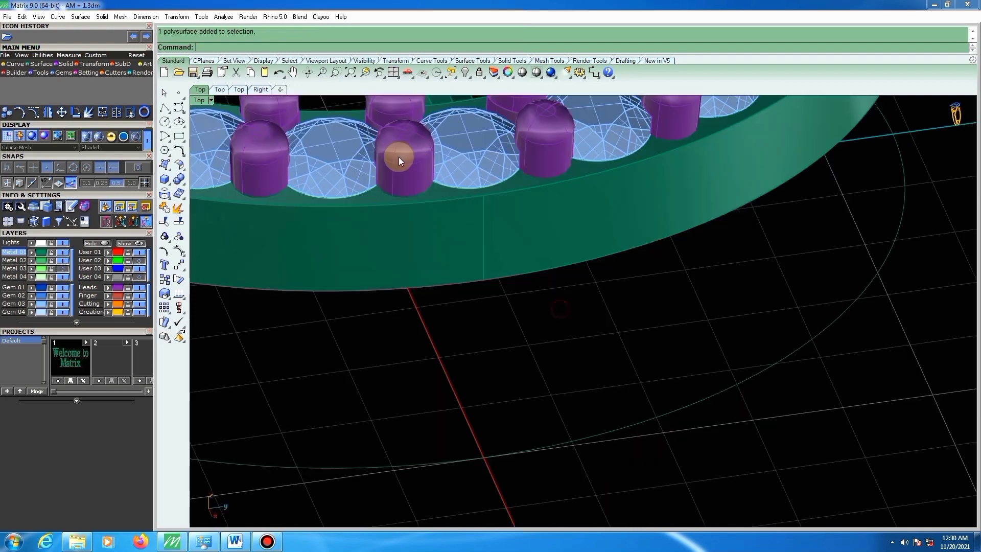
Remove the outer oval metal base, with its stone holes, from its group.
click(165, 237)
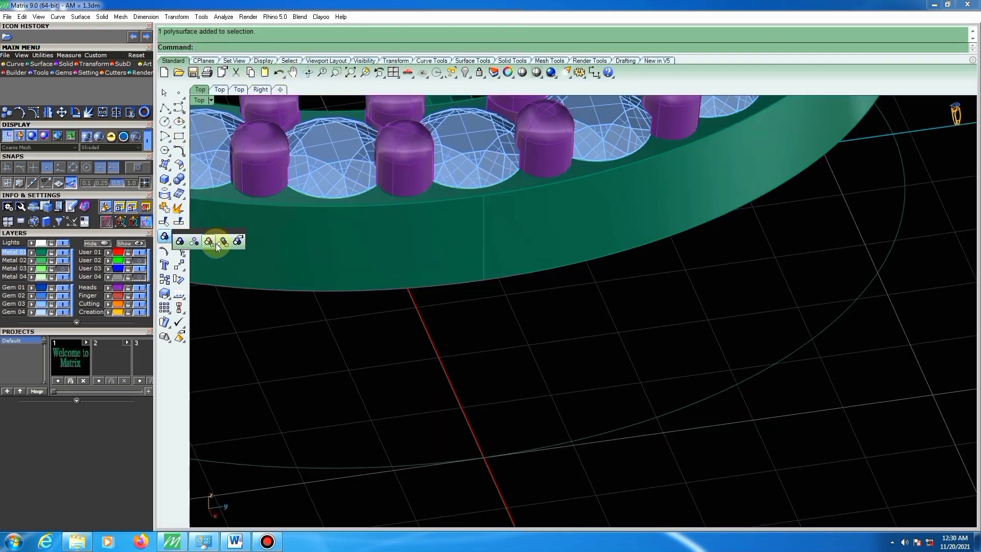
click(238, 241)
click(448, 284)
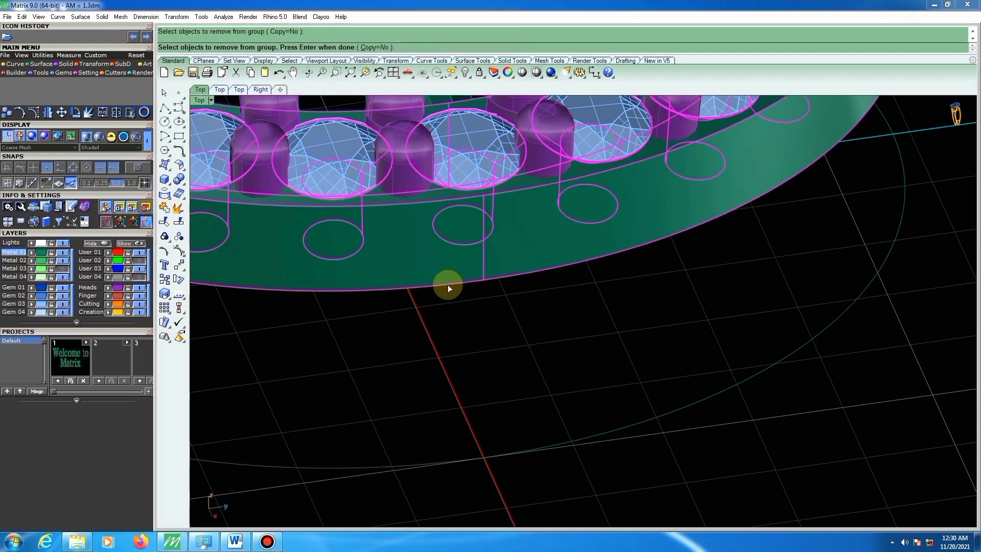
right_click(449, 276)
right_click(450, 280)
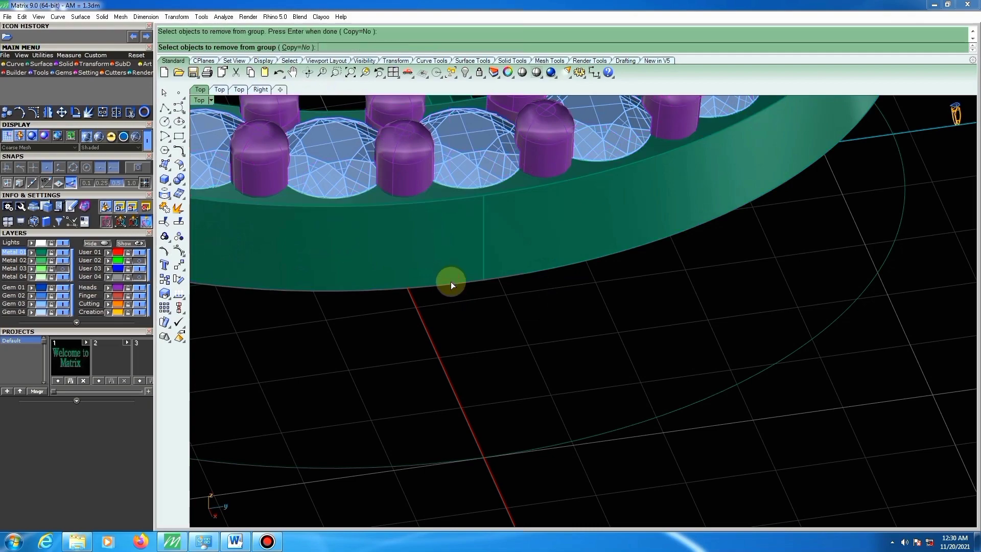
click(451, 284)
scroll(452, 293, down, 5)
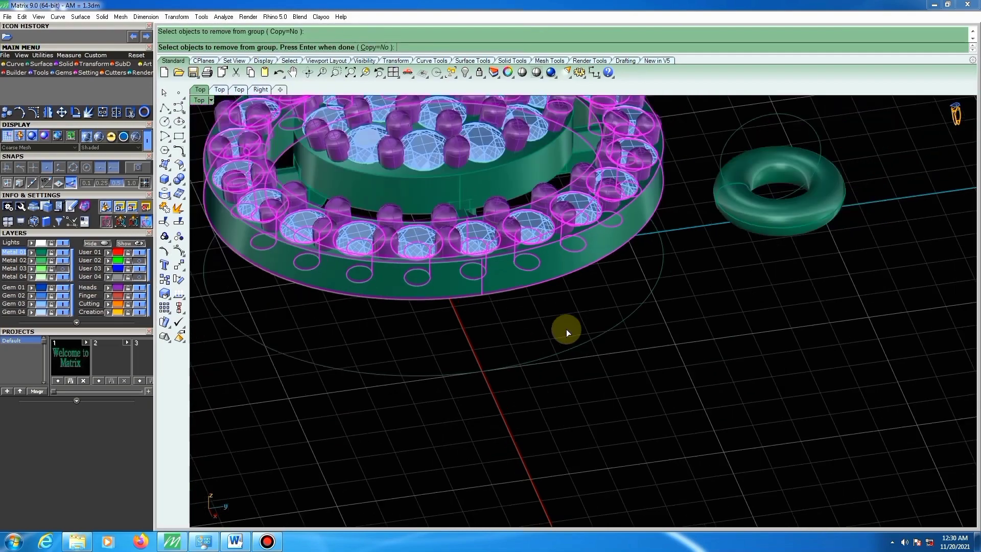
right_click(593, 344)
Rebuild the oval curve below the stone-set ring with 20 points at degree 3, deleting the input curve.
click(585, 339)
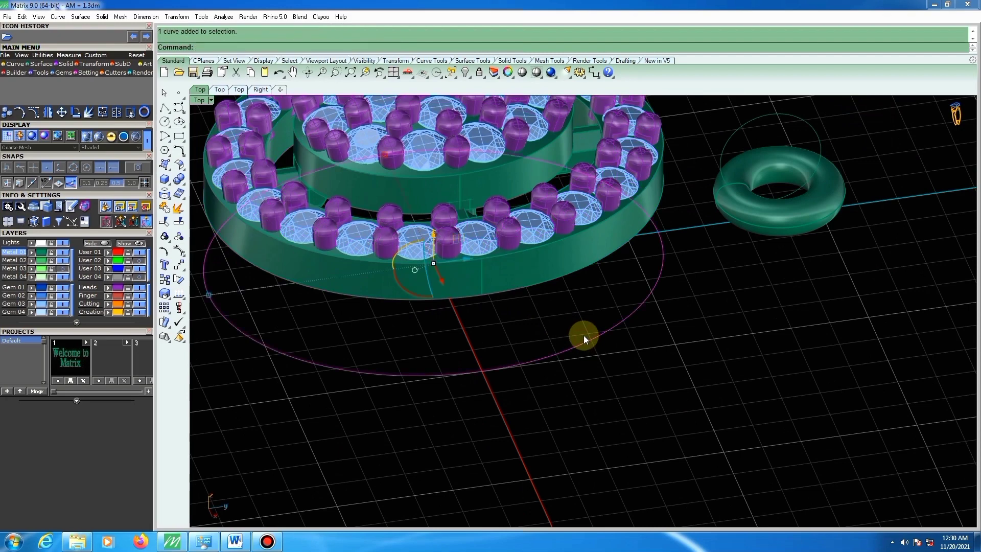
key(F7)
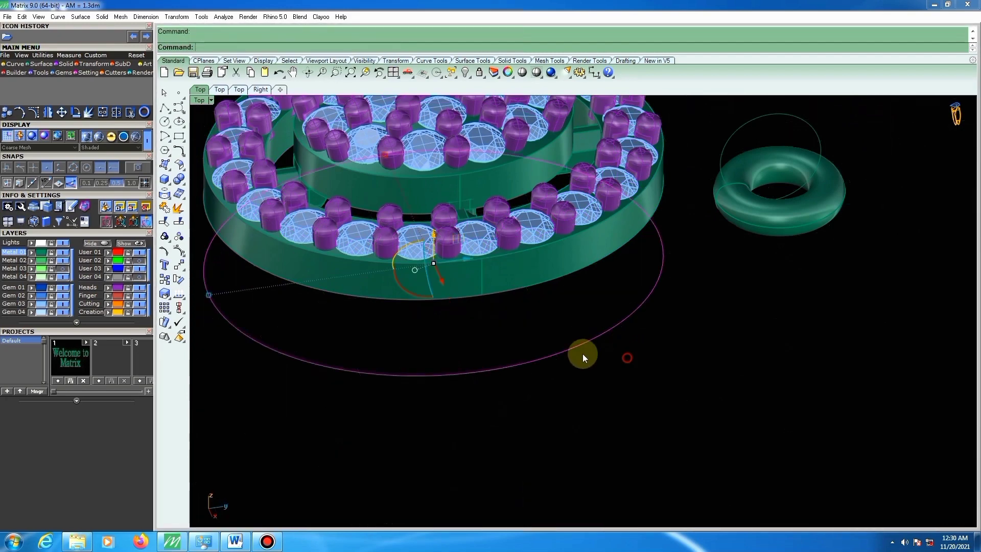
key(F10)
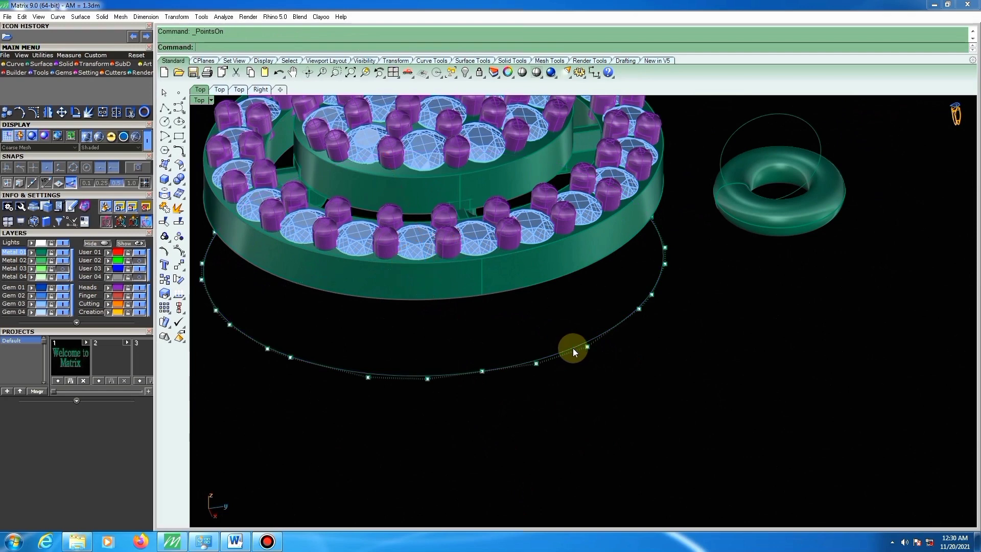
key(Escape)
click(578, 347)
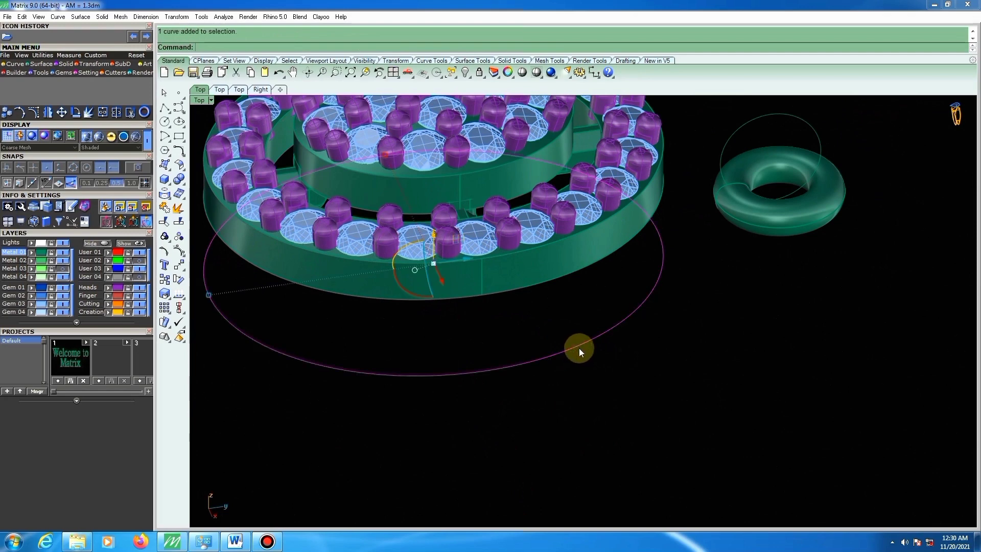
text(r)
key(Return)
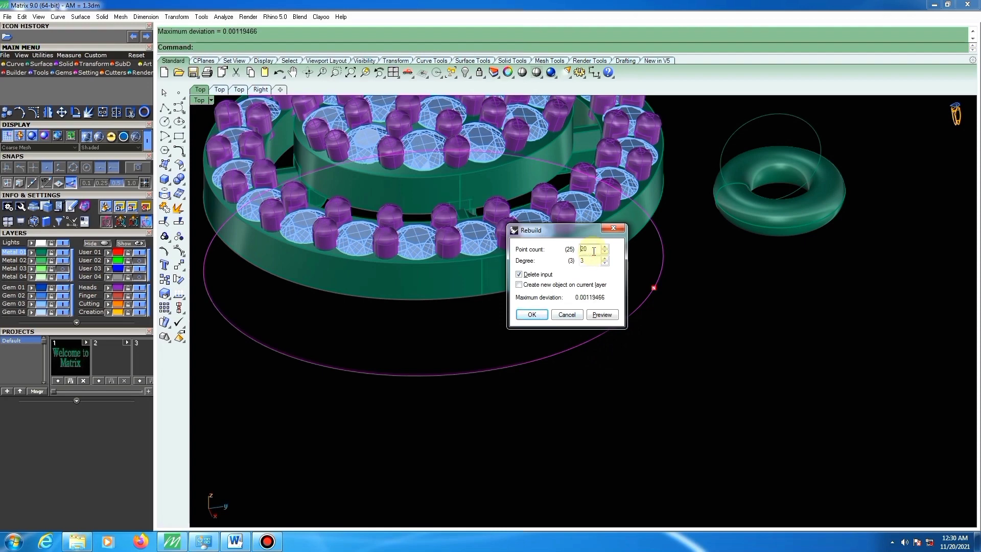
click(602, 315)
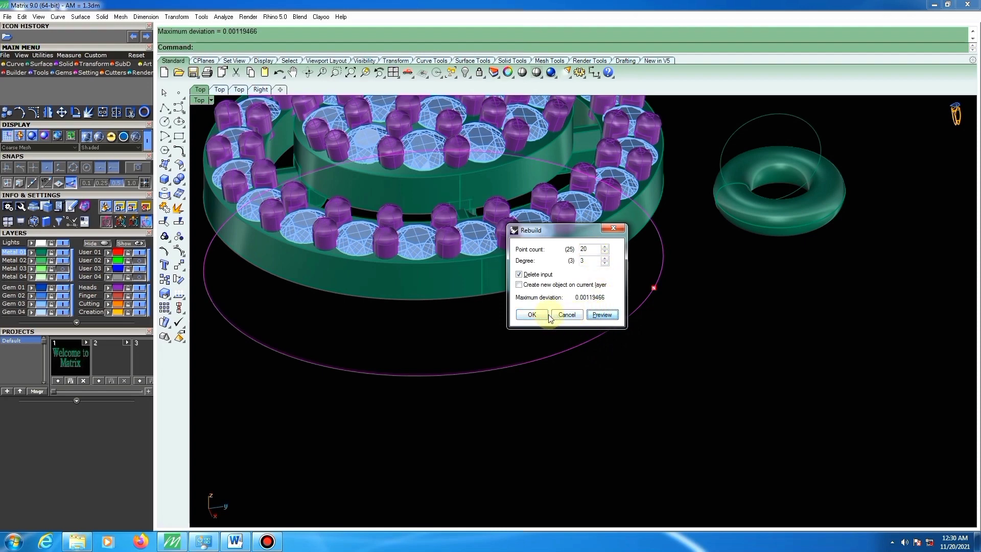
click(532, 314)
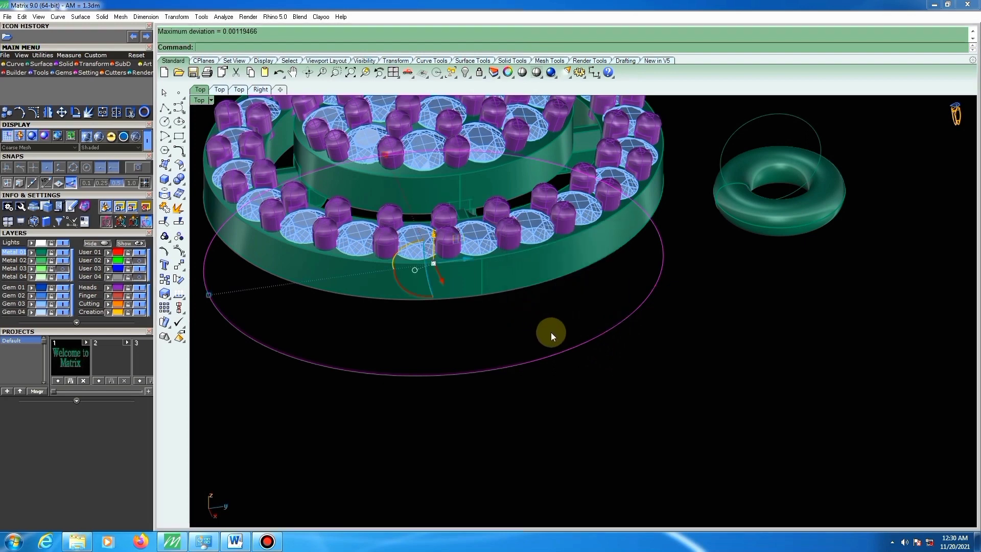
Offset the rebuilt oval curve inward by 0.8.
text(offset)
key(Return)
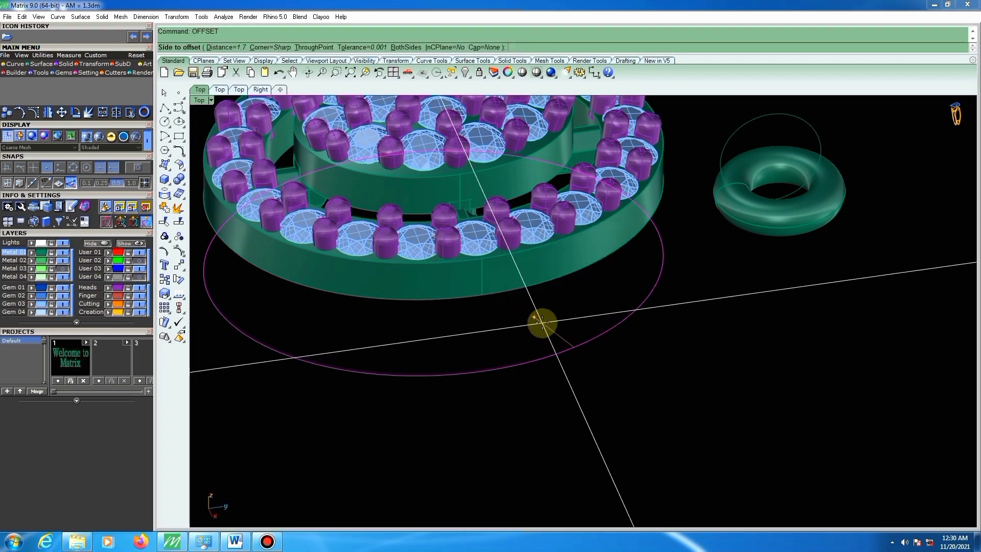
text(.8)
key(Return)
text(.8)
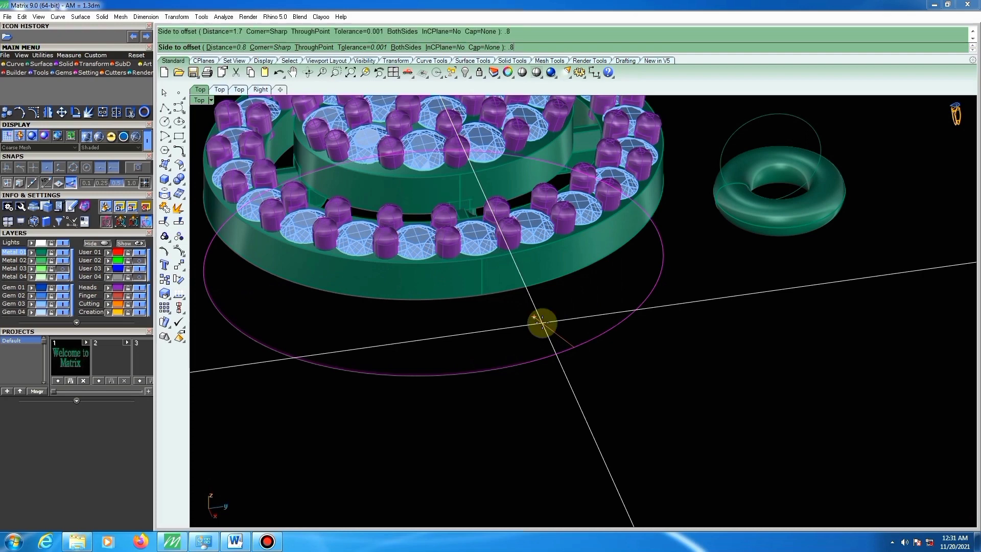
click(542, 323)
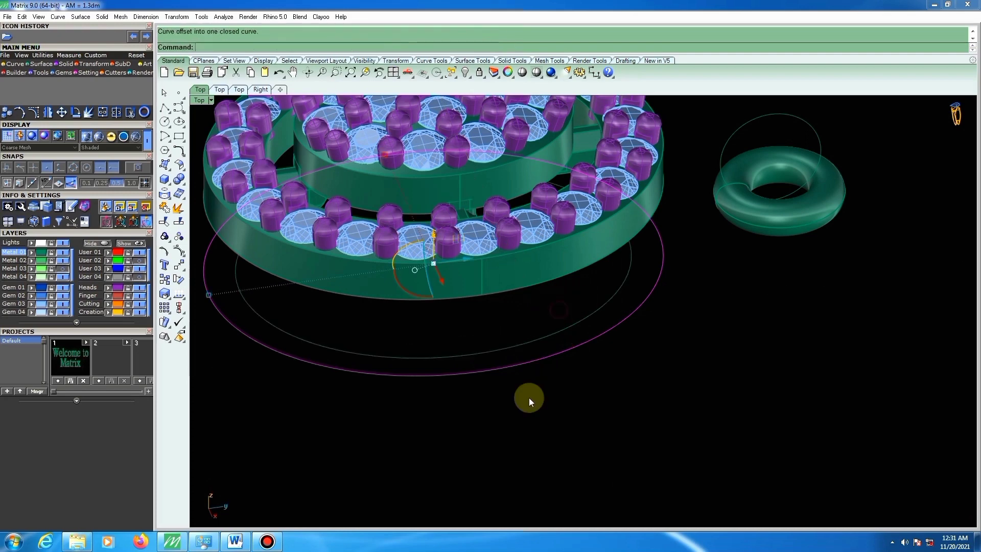
Rebuild both concentric oval curves with 20 points at degree 3.
drag(559, 310, 528, 398)
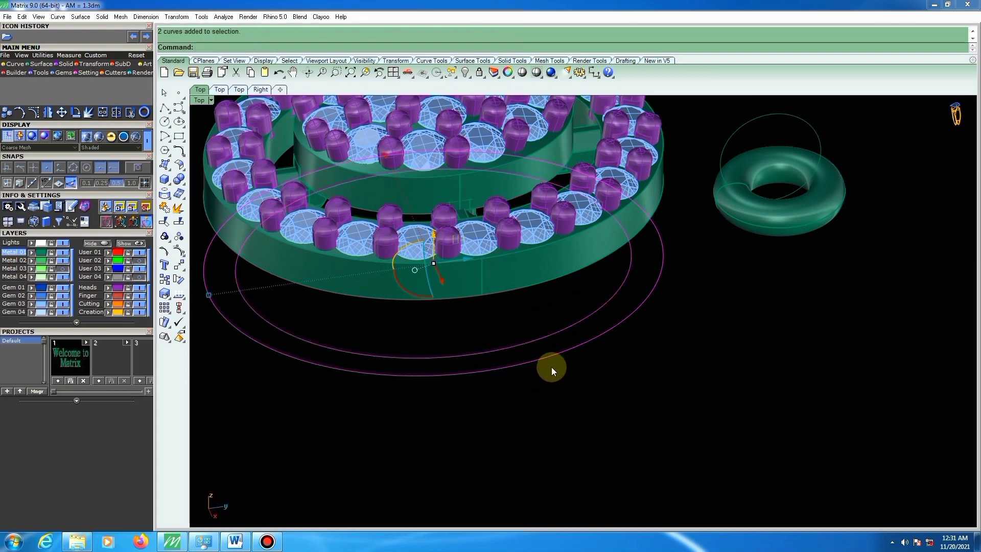
text(R)
key(Return)
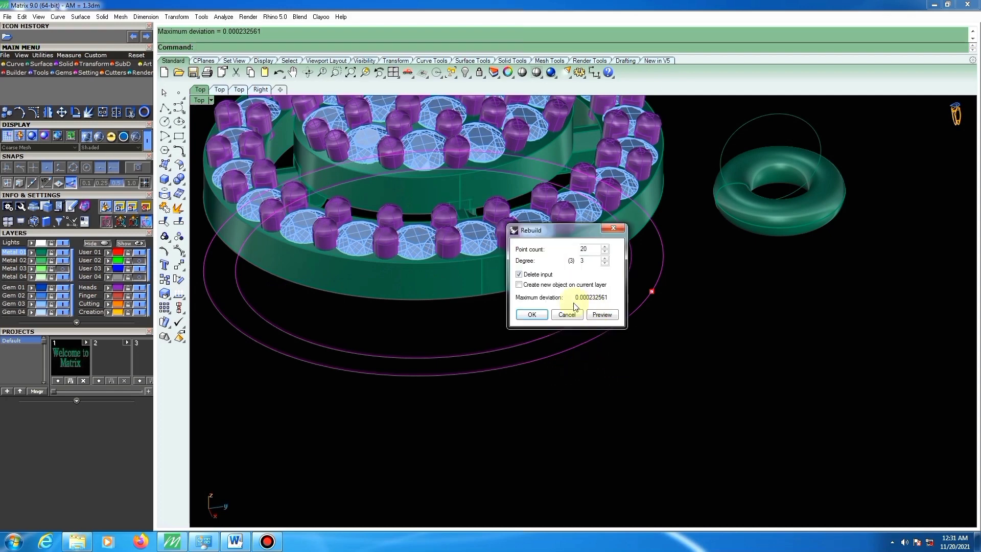
click(531, 314)
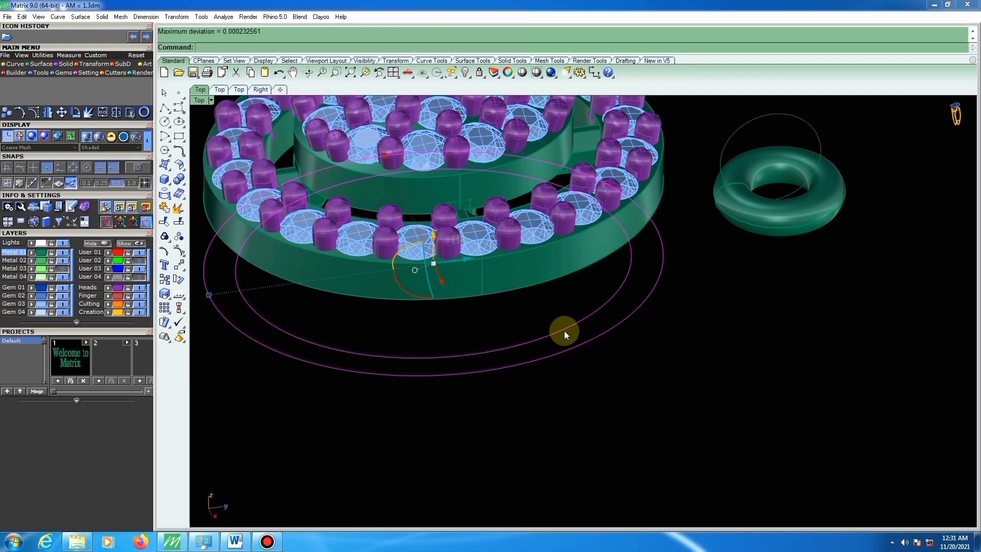
Extrude the two oval curves 0.9 to one side as a solid base ring and delete the source curves.
text(E)
key(Return)
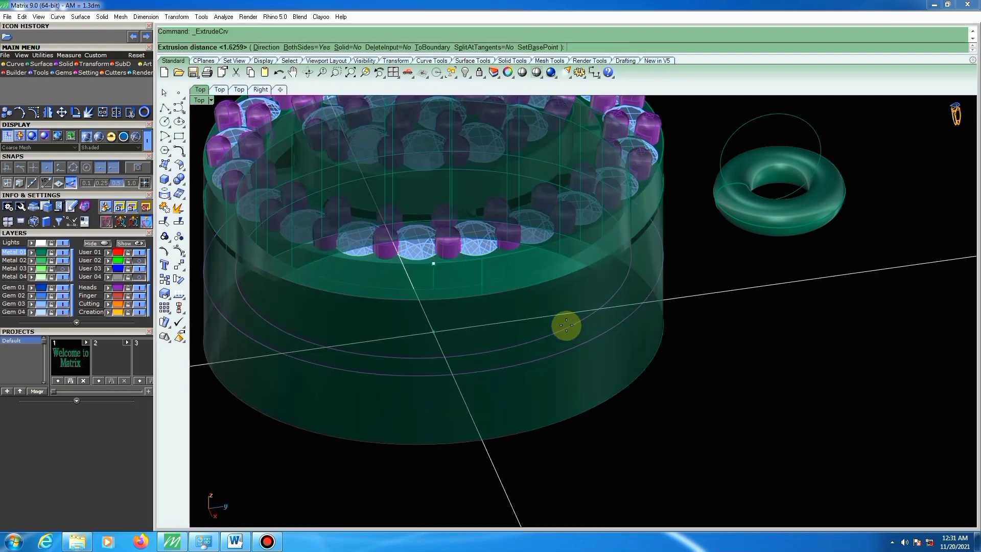
click(312, 47)
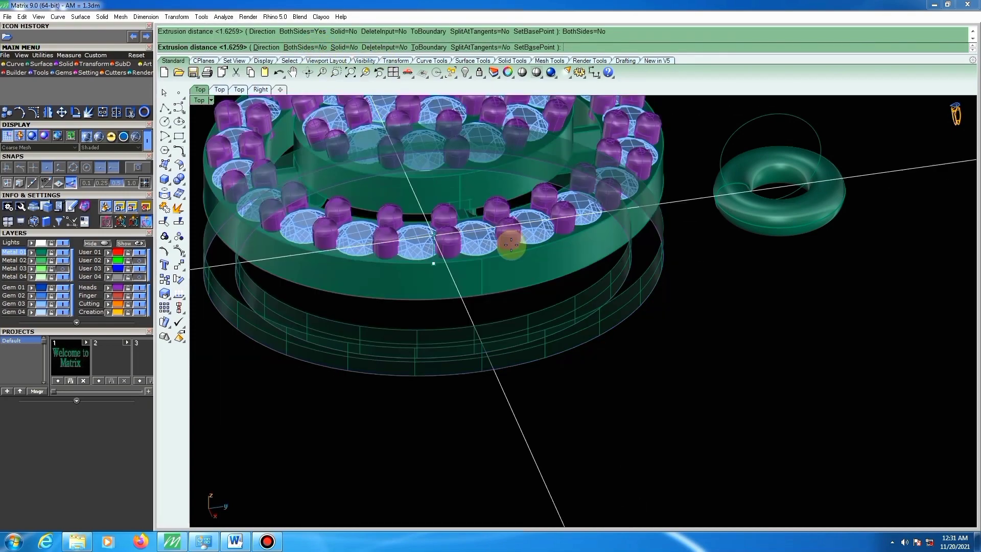
click(342, 47)
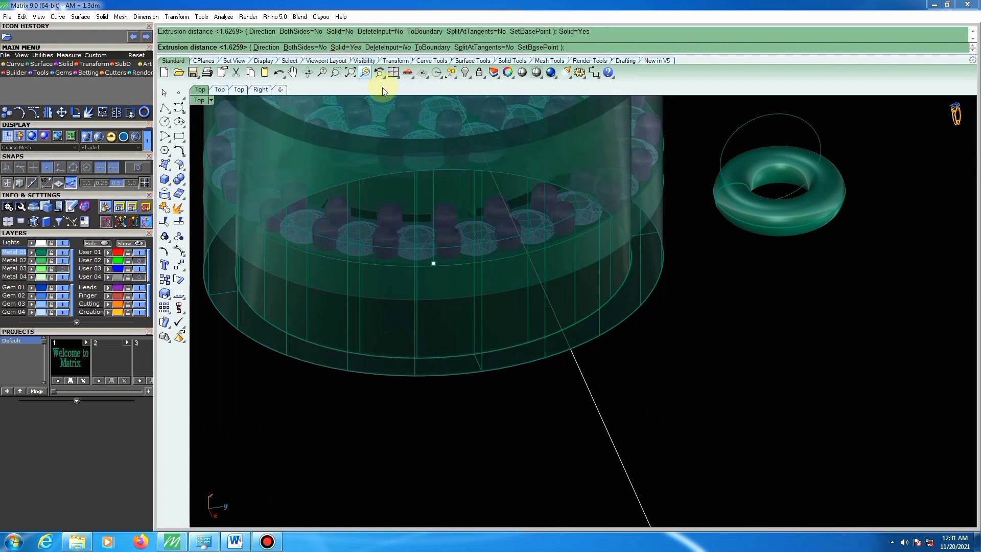
click(469, 265)
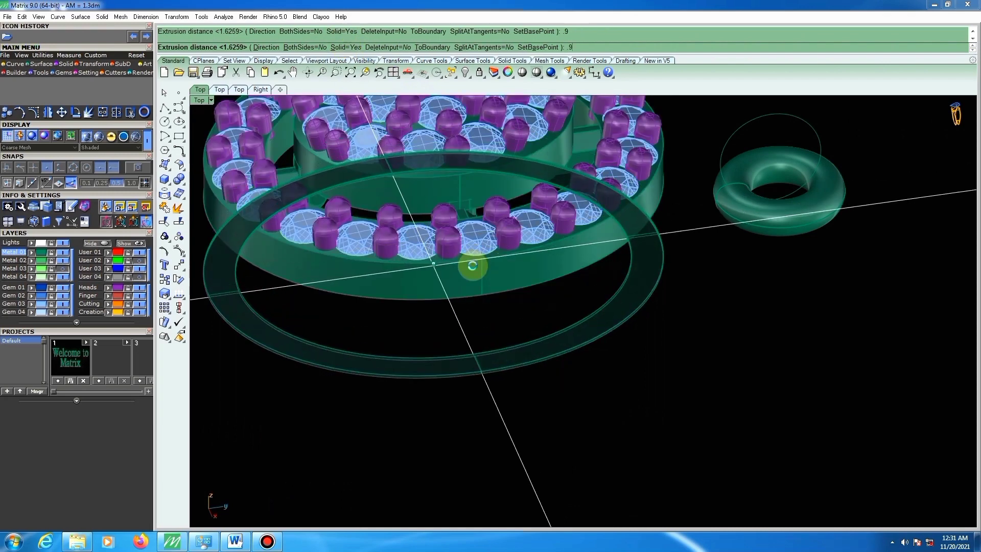
click(559, 313)
key(Delete)
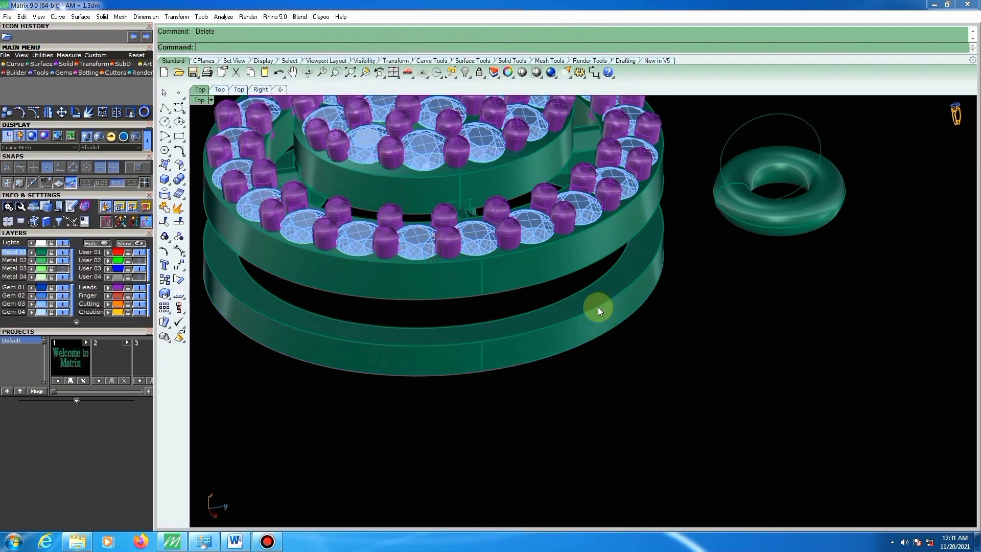
Examine the base ring's position relative to the stone-set tiers and the small post from above and from the side.
scroll(587, 319, down, 4)
right_drag(568, 281, 497, 359)
click(294, 392)
scroll(454, 382, down, 6)
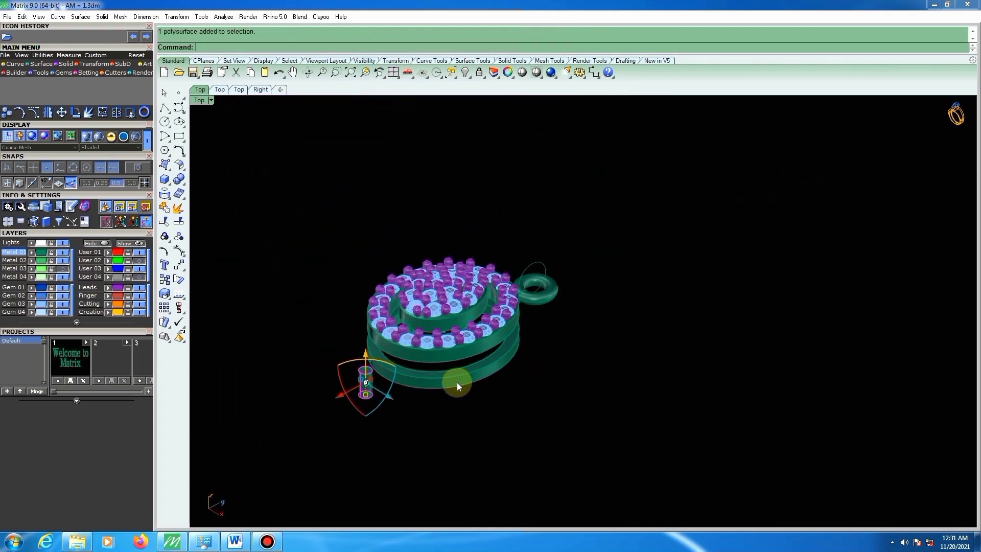
key(ctrl+F1)
right_drag(480, 441, 482, 147)
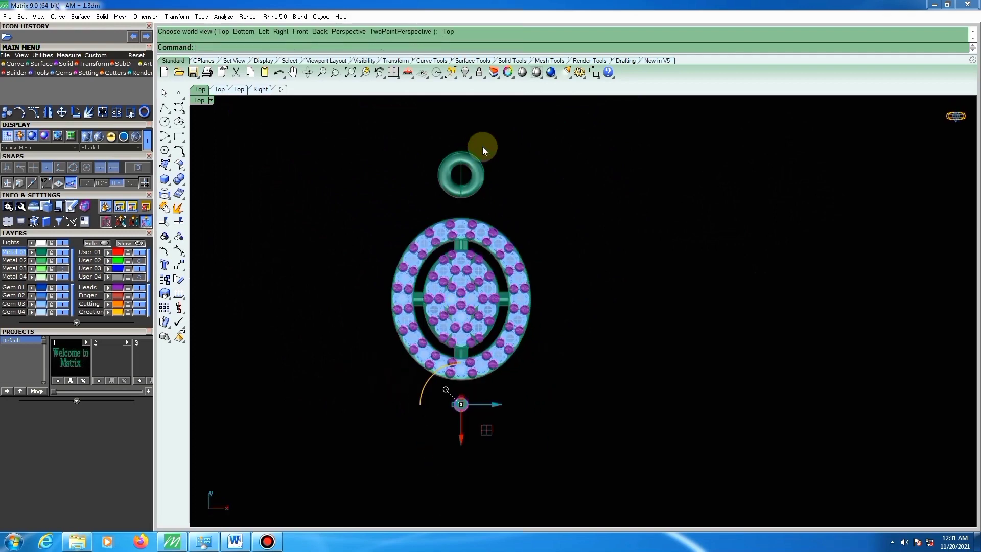
scroll(528, 359, up, 3)
key(ctrl+F3)
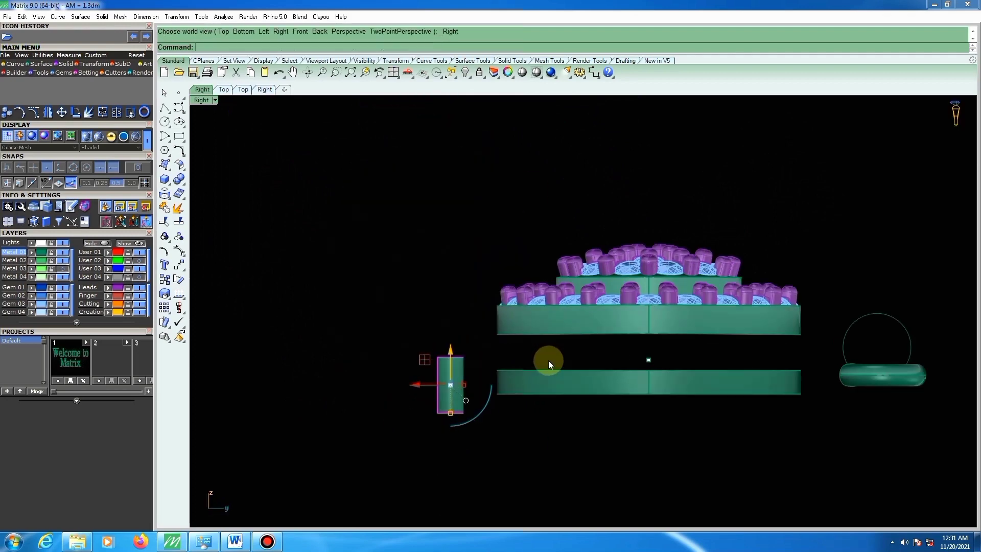
scroll(592, 376, up, 3)
right_drag(602, 378, 510, 393)
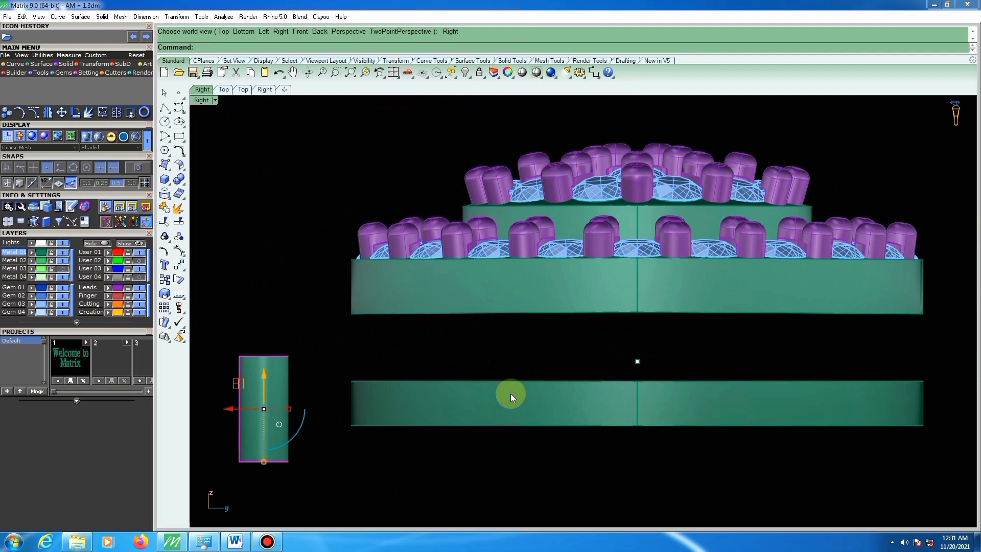
Group the two stone-set tiers above the base ring together with their gems and prongs.
click(508, 305)
scroll(508, 304, down, 3)
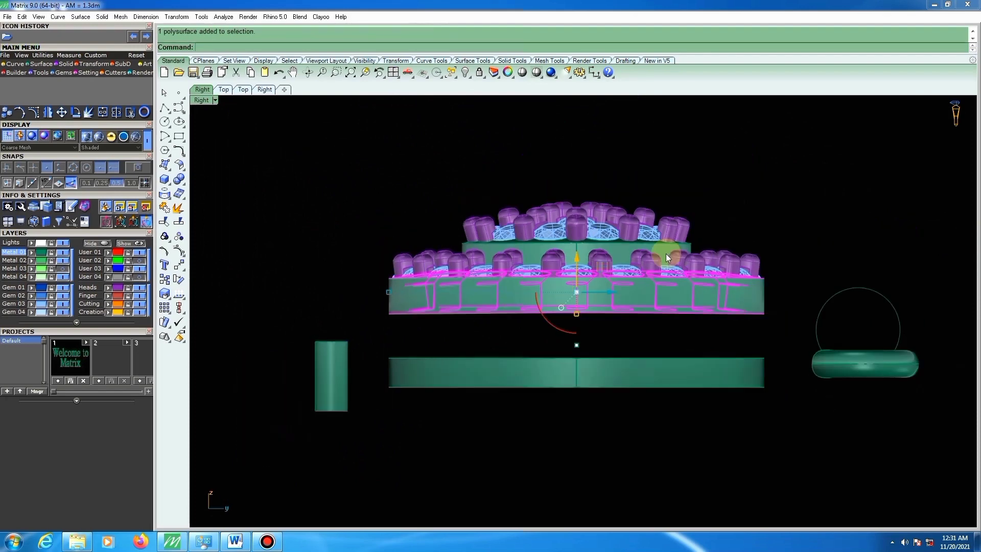
drag(785, 184, 740, 214)
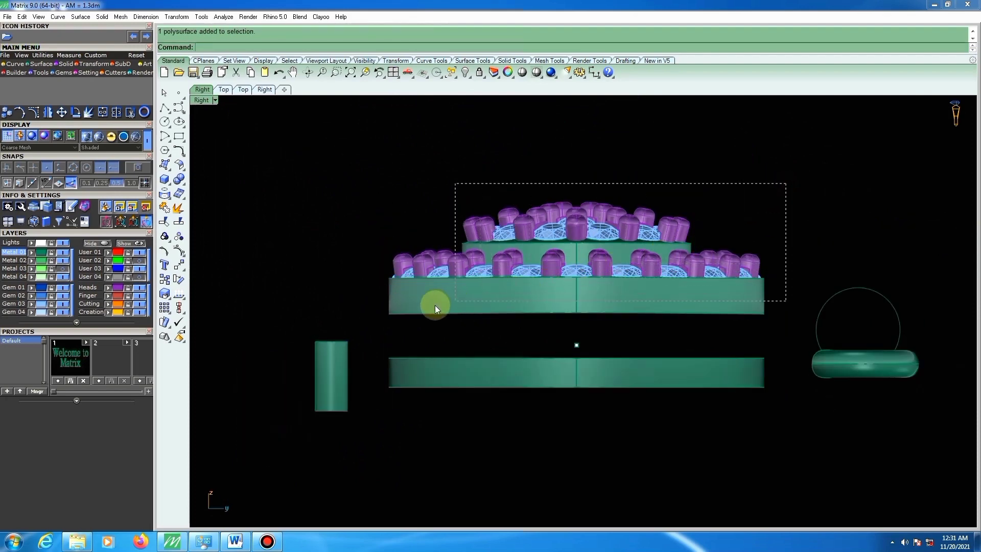
drag(366, 317, 362, 320)
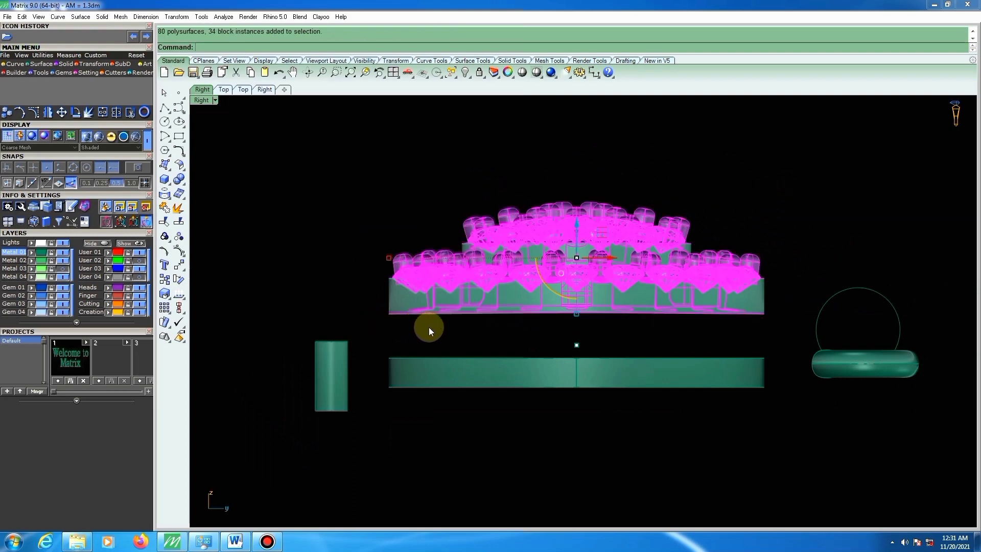
key(ctrl+g)
key(ctrl+h)
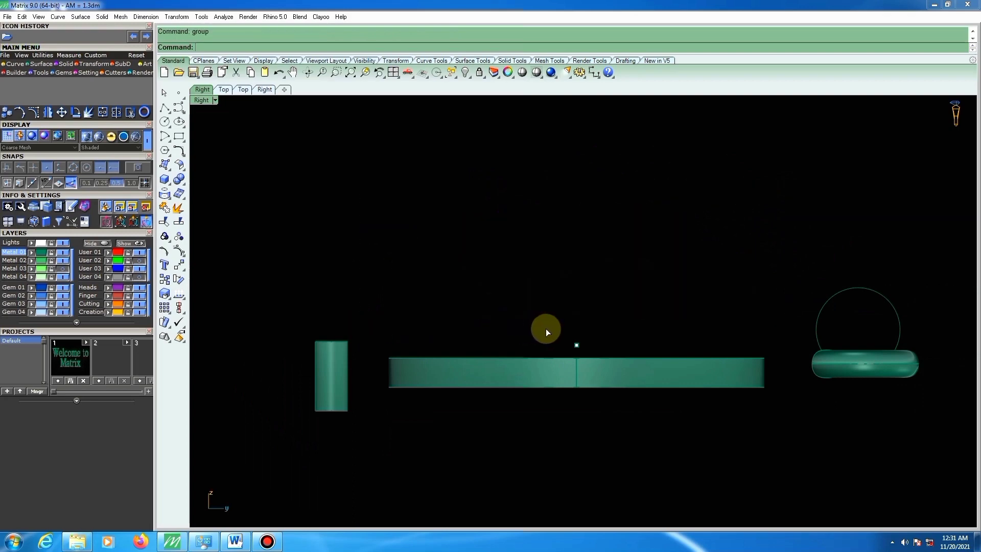
key(ctrl+alt+h)
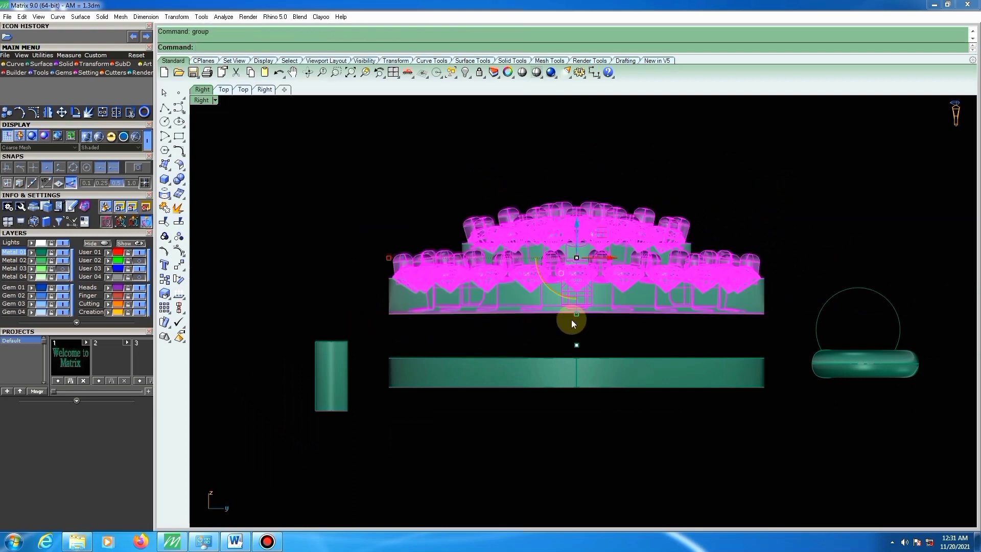
Split the flat oval ring surface with the short lines crossing it.
scroll(577, 274, up, 2)
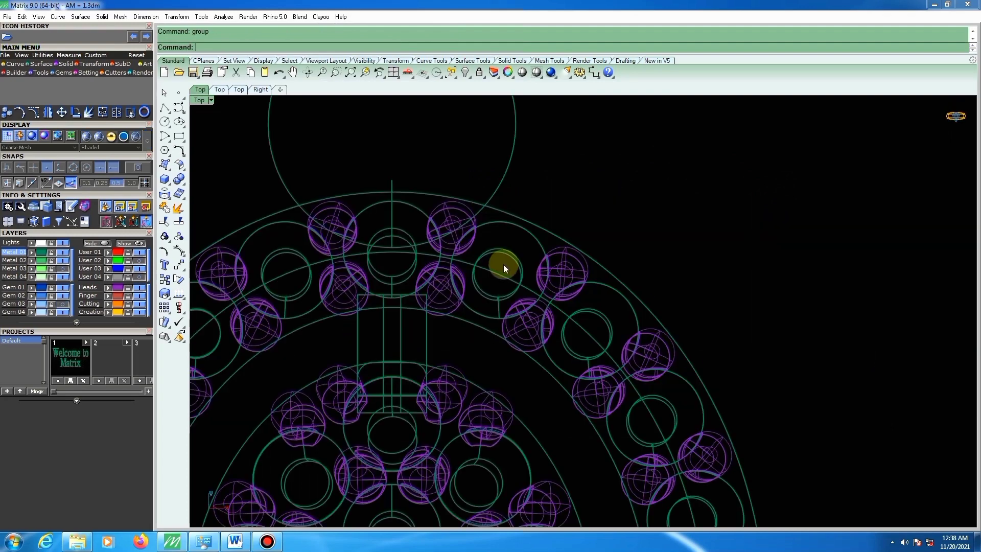
click(501, 271)
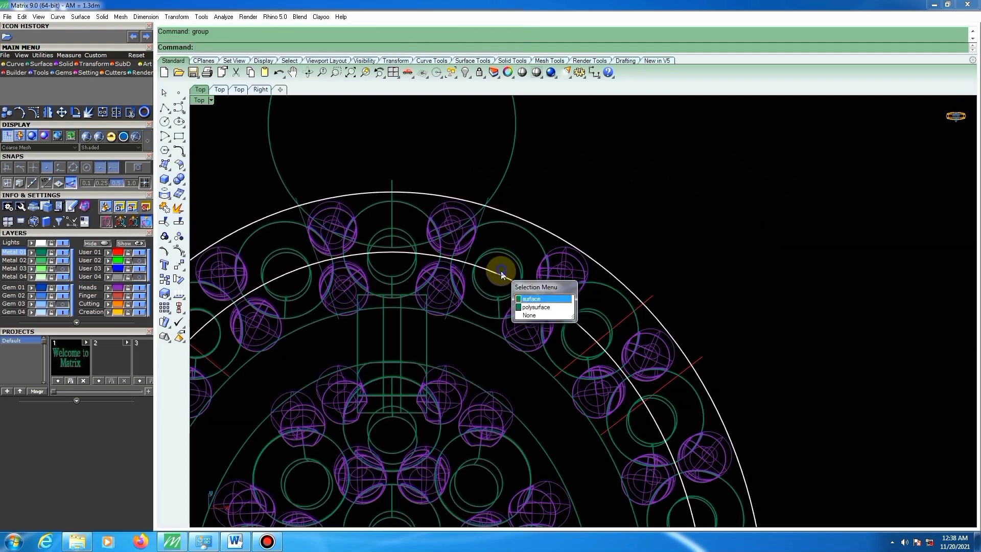
right_click(501, 272)
click(178, 235)
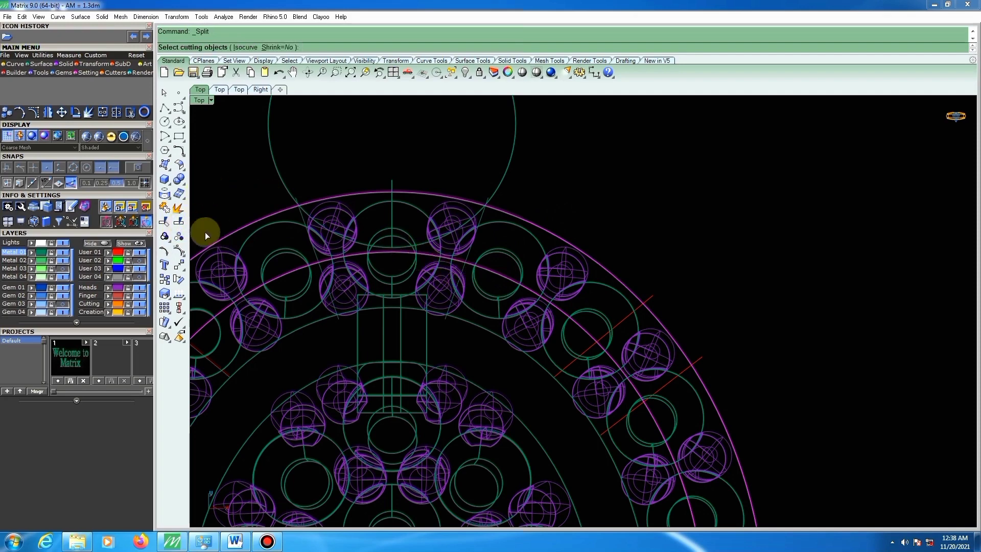
click(466, 257)
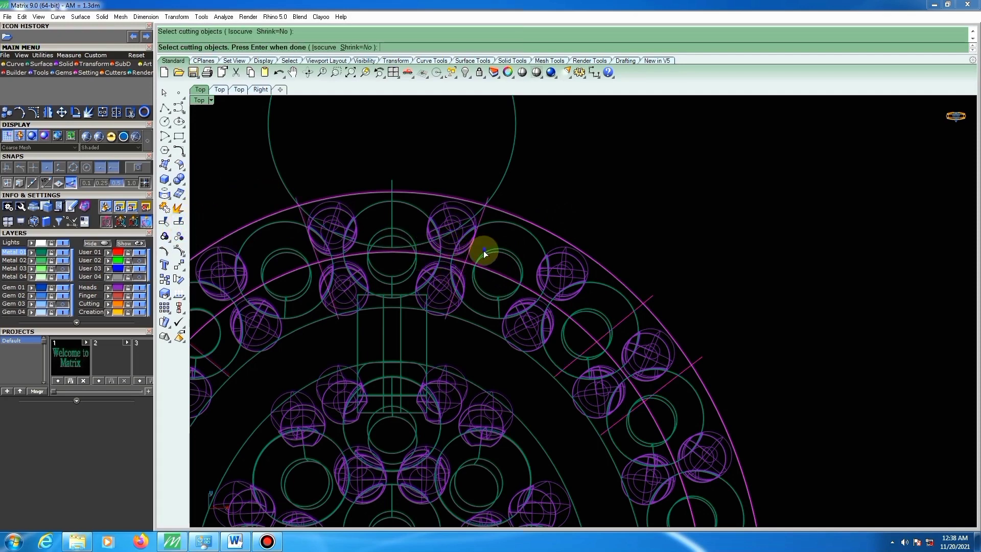
key(Return)
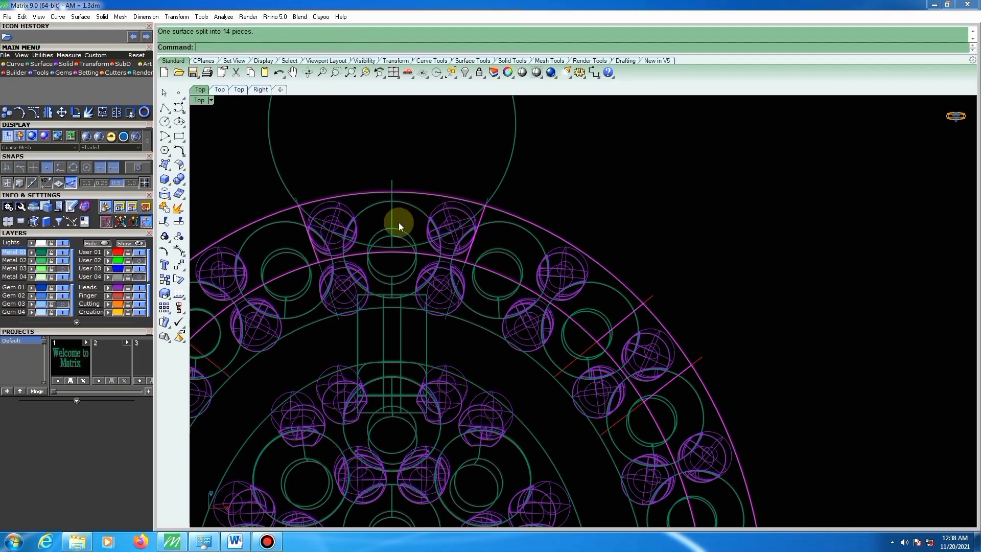
Delete the long arc pieces of the split oval surface, keeping only the short segments between the paired lines.
ctrl+click(398, 222)
scroll(460, 212, down, 5)
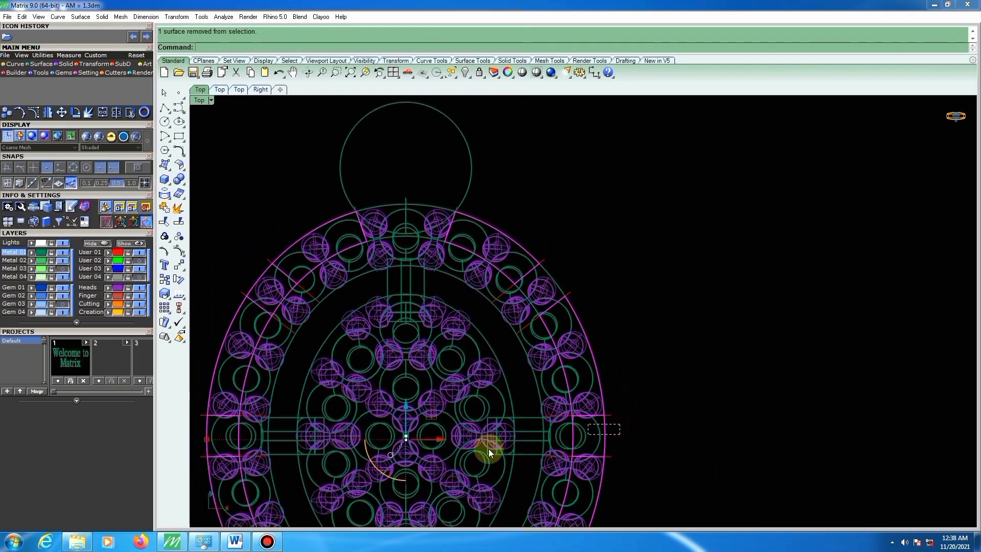
drag(488, 449, 264, 452)
ctrl+drag(200, 450, 201, 450)
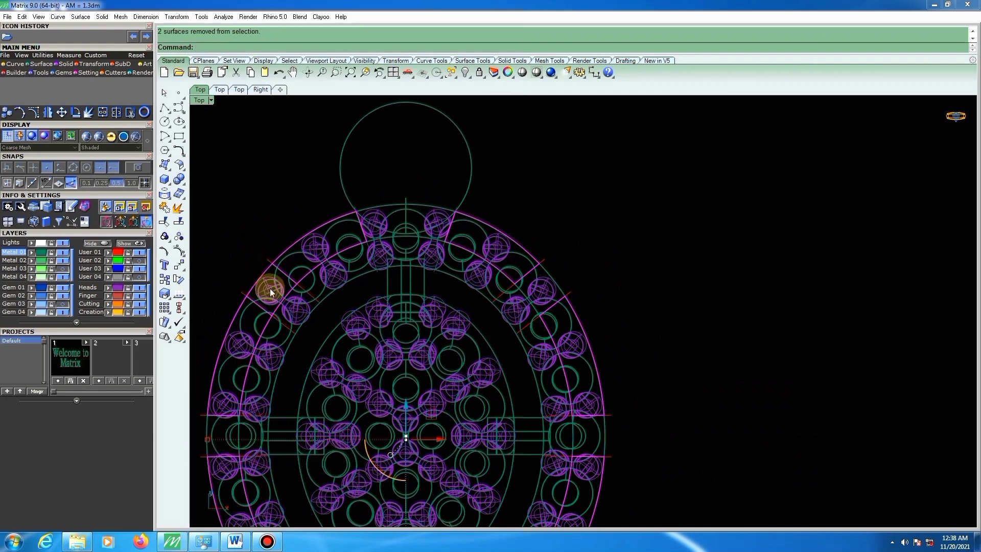
scroll(453, 238, down, 3)
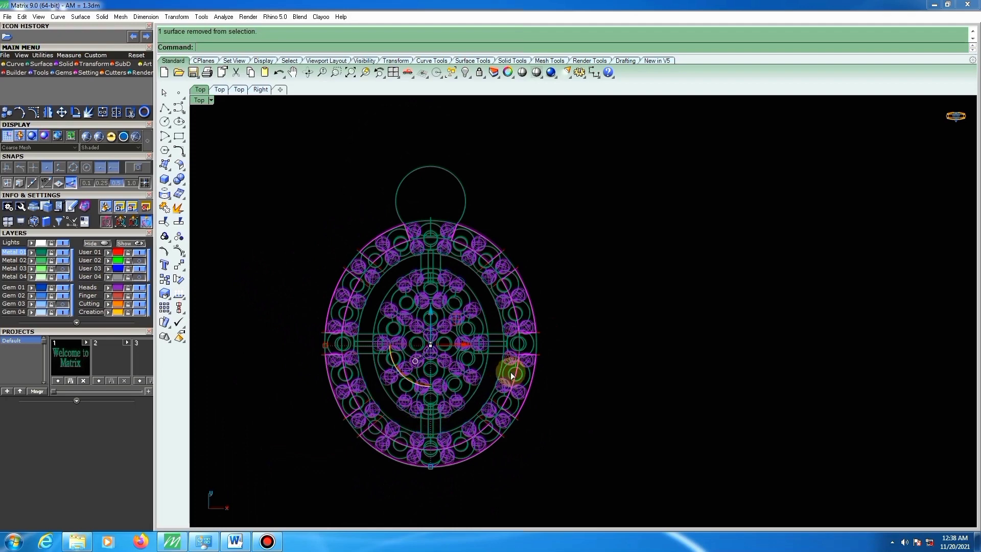
key(Delete)
Hide the short cutting lines around the oval ring.
click(542, 330)
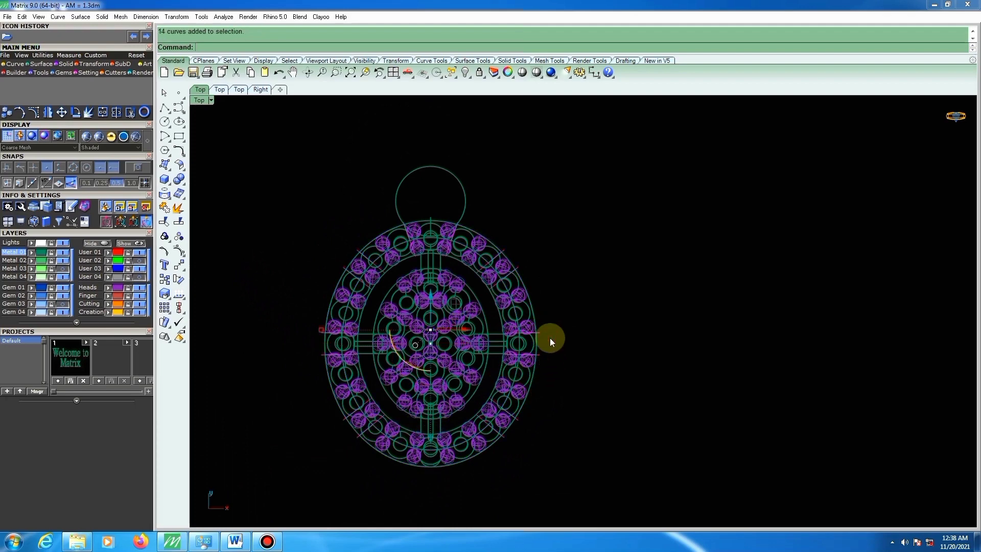
text(hide)
key(Return)
Extrude the short ring segments upward as solid posts reaching the stone-set tier's underside, and delete the source surfaces.
ctrl+shift+right_drag(529, 327, 463, 225)
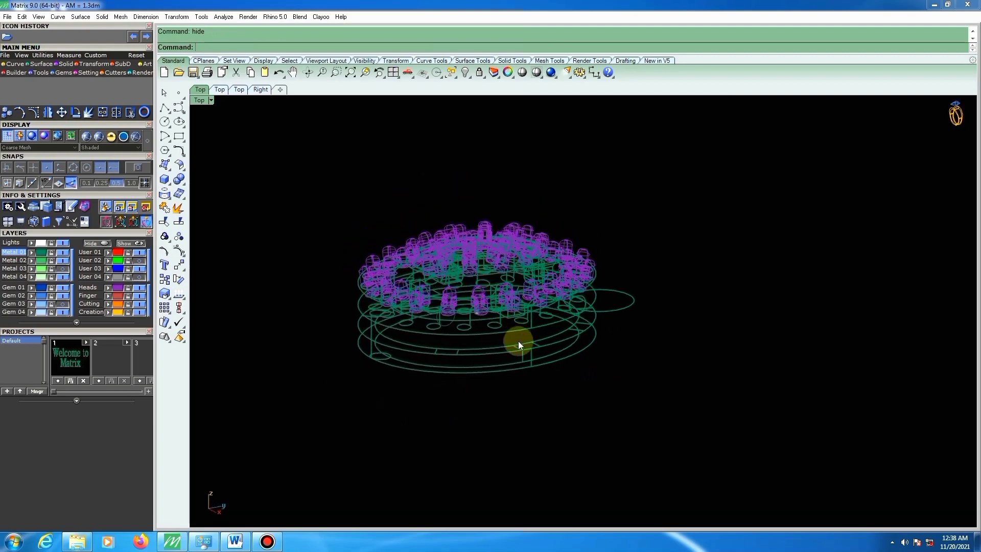
click(527, 348)
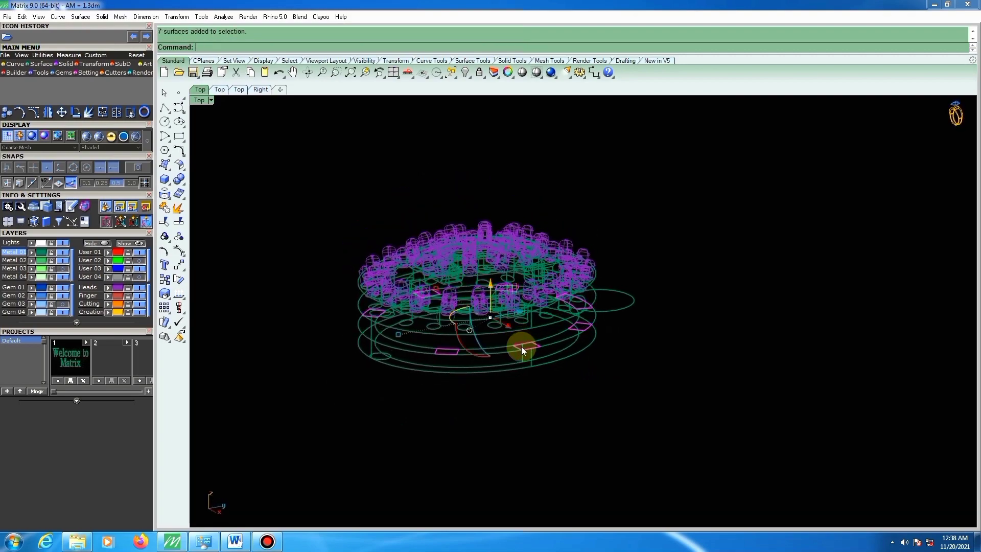
scroll(521, 347, up, 4)
drag(526, 312, 557, 348)
ctrl+shift+right_drag(555, 352, 546, 350)
text(r)
key(Return)
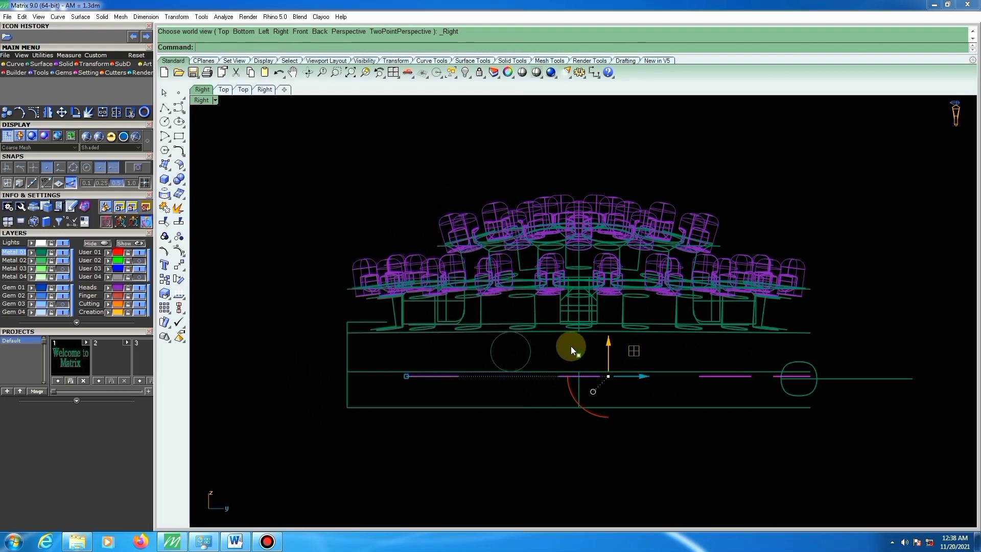
text(e)
key(Return)
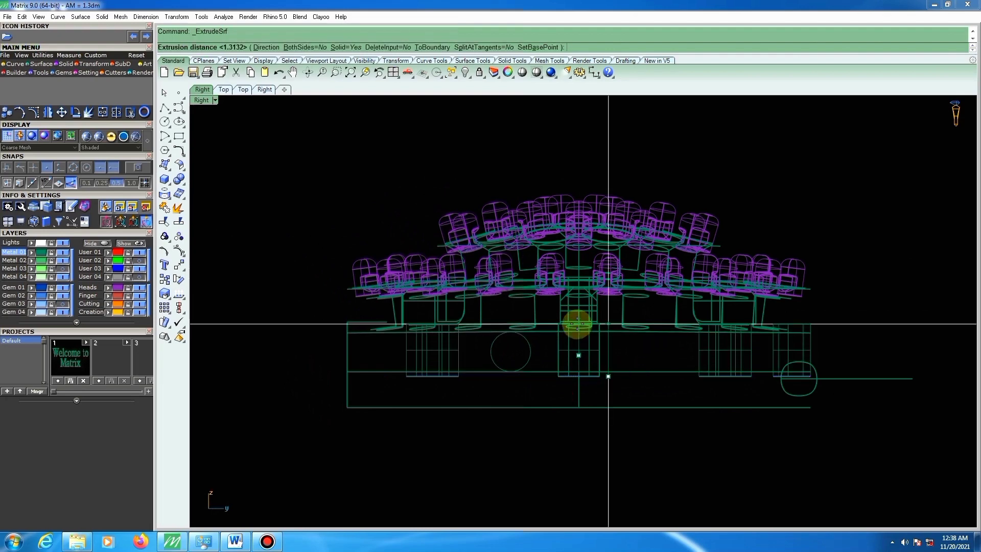
click(577, 324)
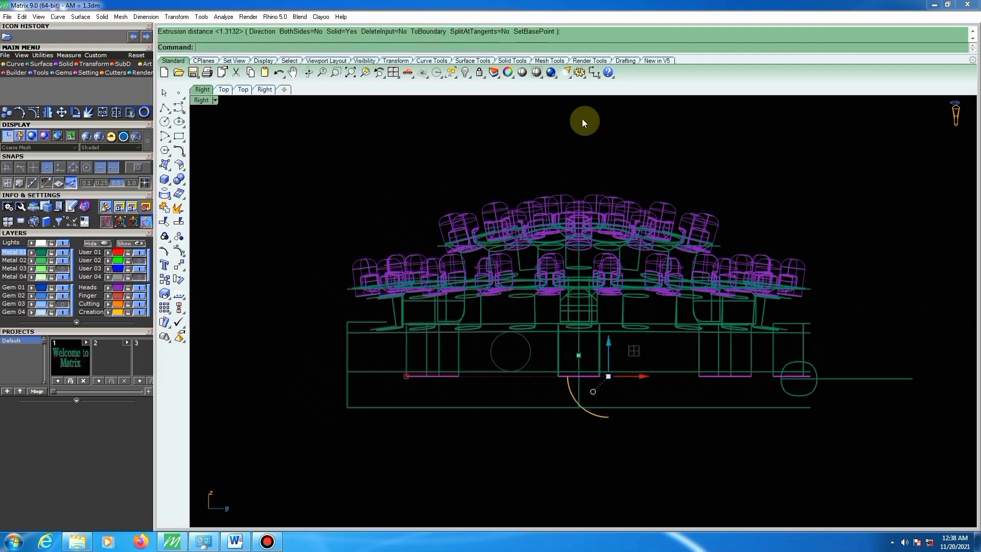
key(Escape)
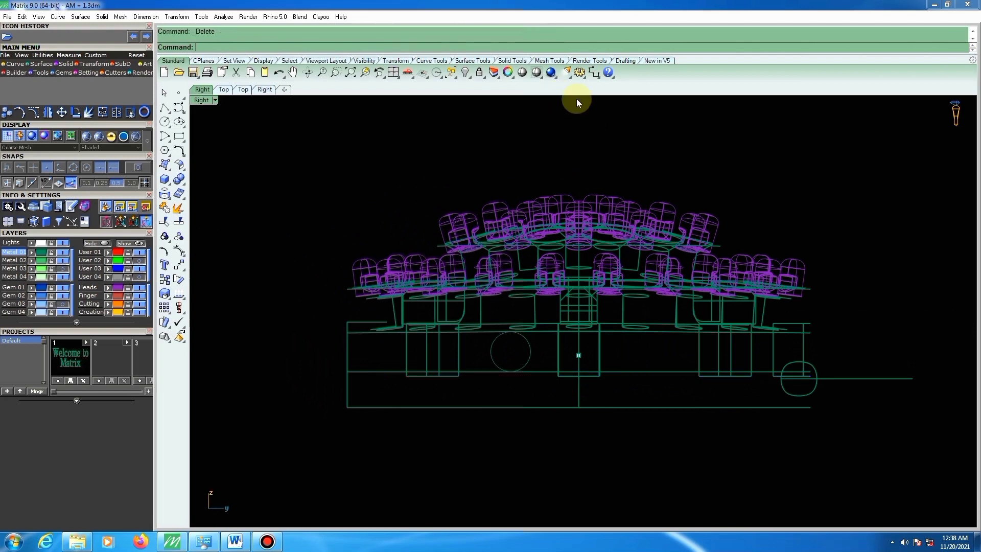
Shade the model and fillet the inner upper edge of the post at the middle of one long side with radius 0.2.
click(537, 72)
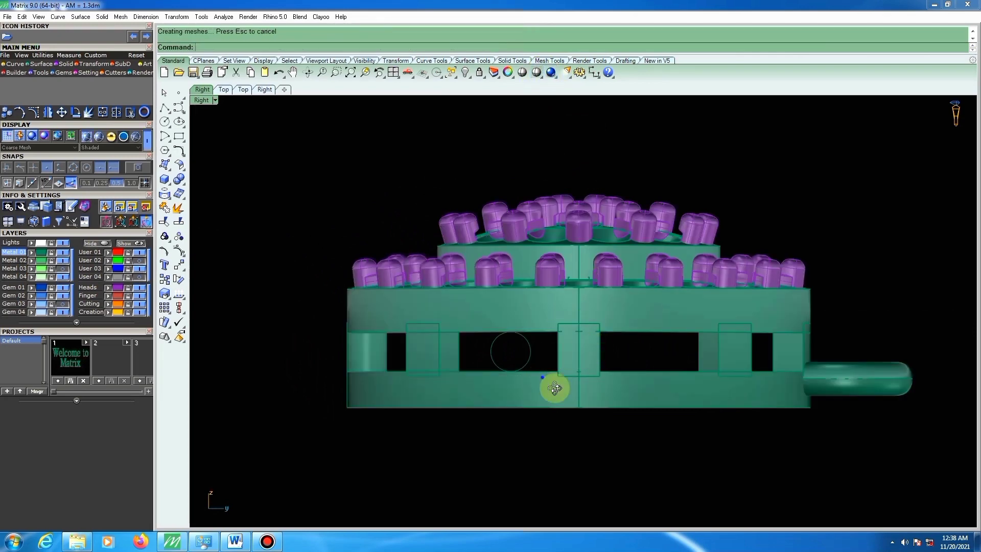
right_drag(554, 388, 542, 364)
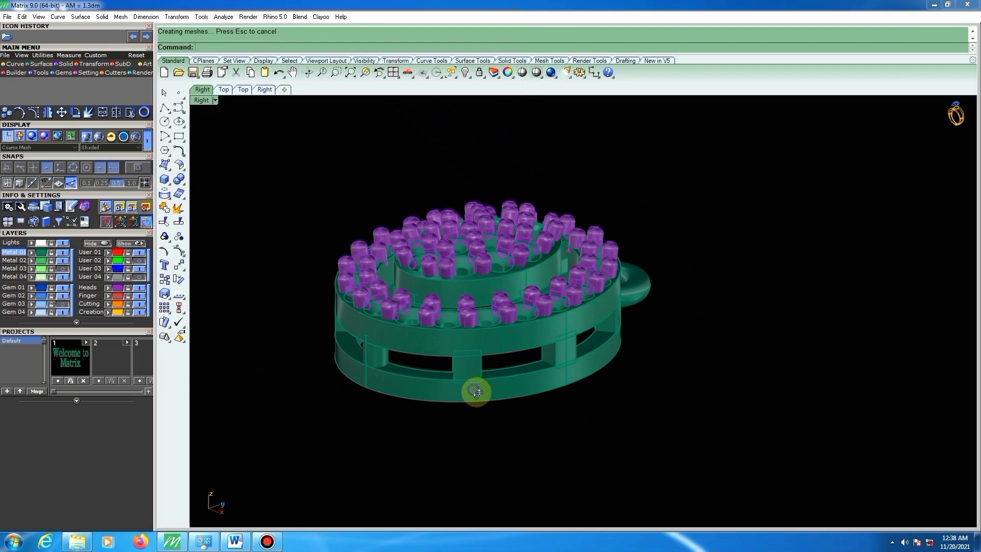
right_drag(475, 392, 747, 355)
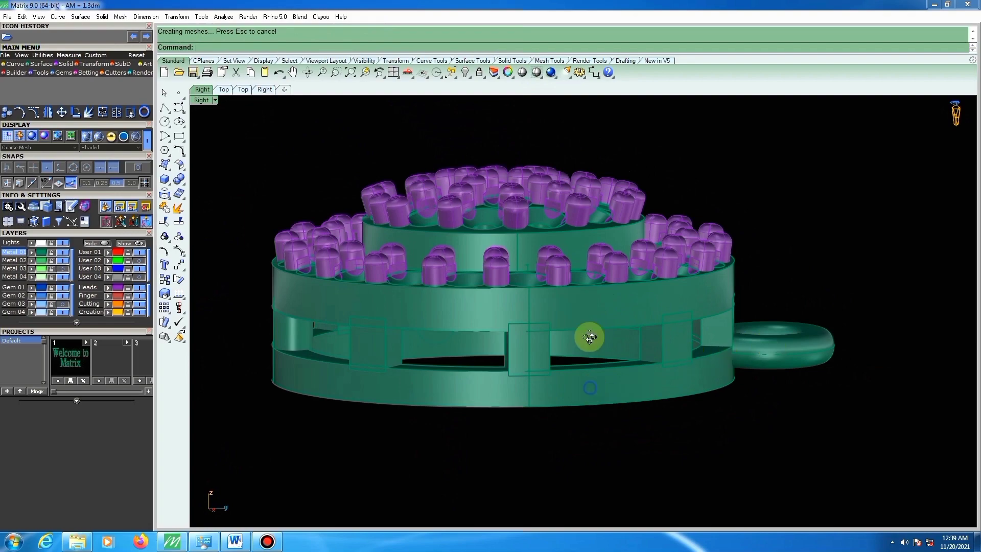
right_drag(590, 337, 531, 191)
scroll(511, 187, up, 5)
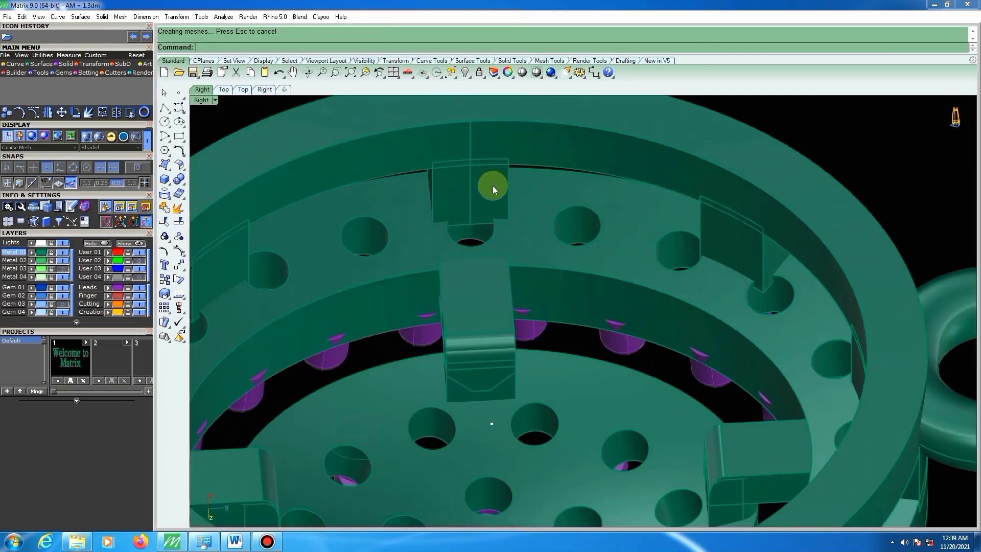
scroll(493, 186, up, 4)
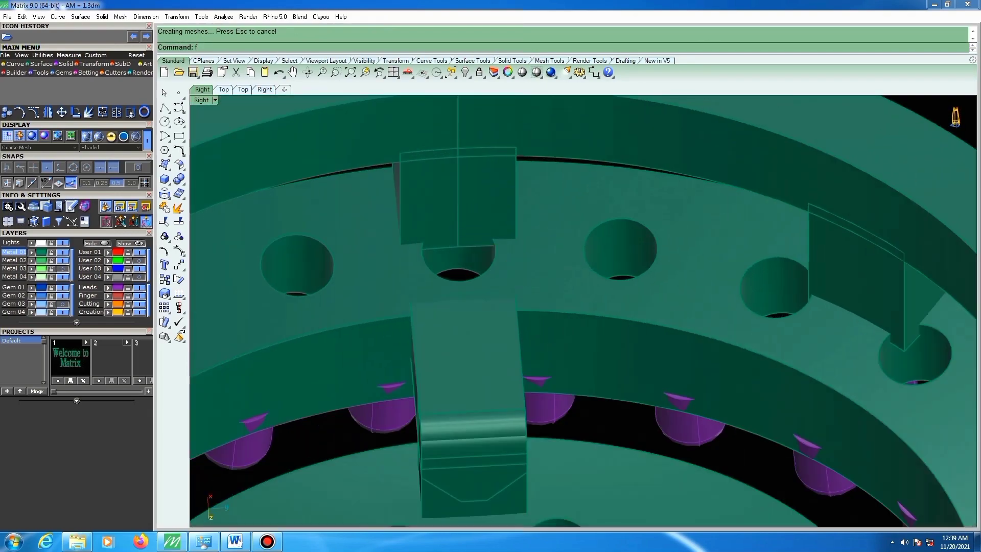
key(Return)
click(458, 247)
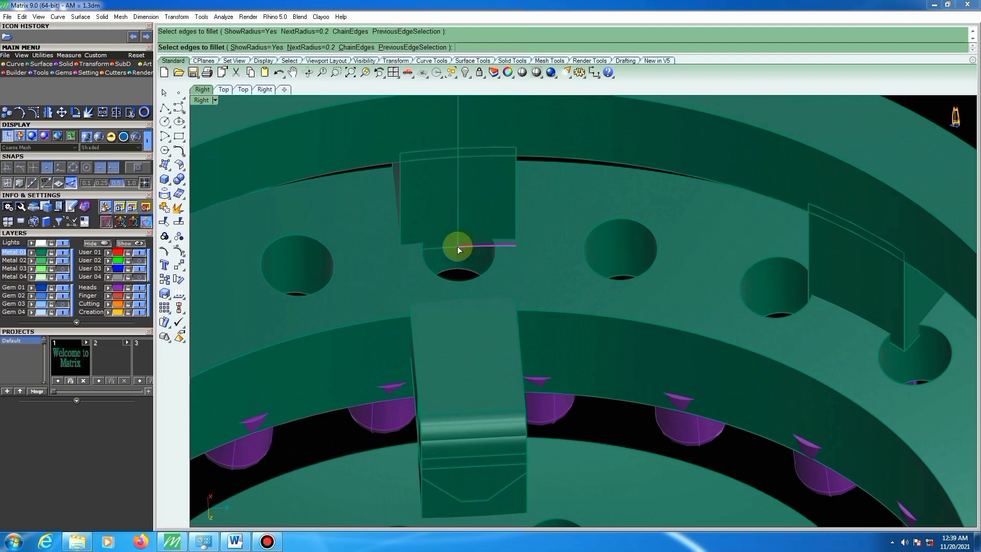
key(Return)
key(Return)
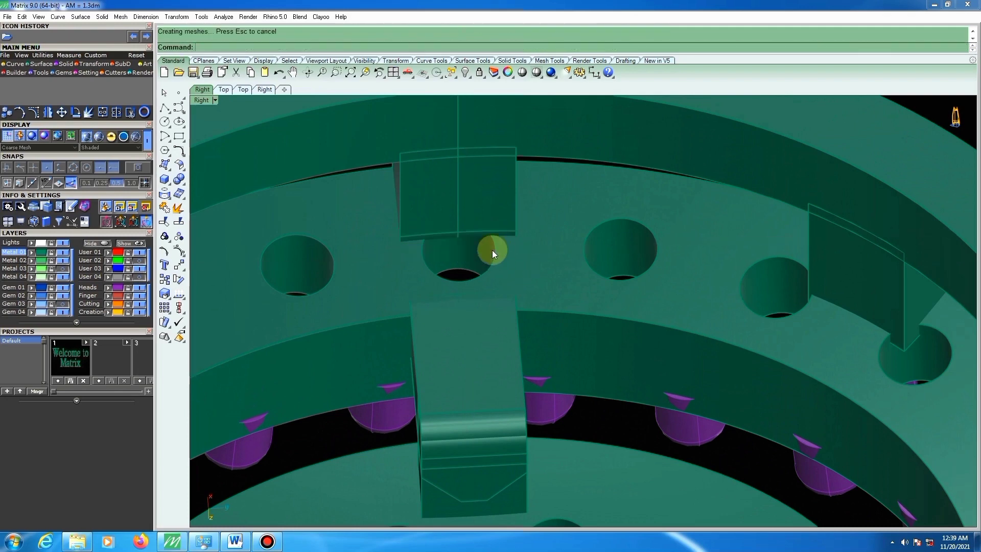
Fillet the inner upper edge of the neighbouring post toward the loop with radius 0.2.
scroll(583, 287, down, 6)
scroll(730, 301, up, 10)
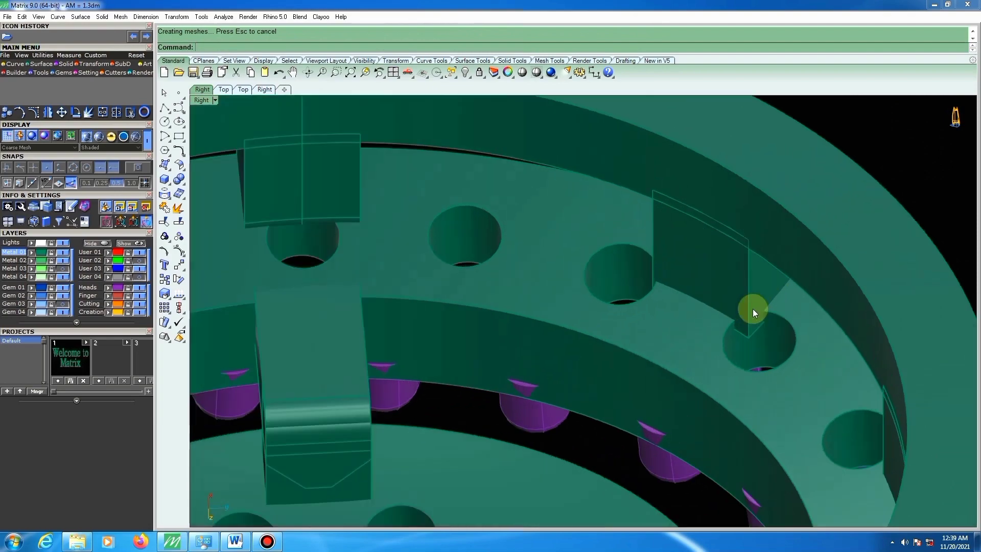
right_drag(753, 309, 720, 280)
key(Return)
click(777, 263)
key(Return)
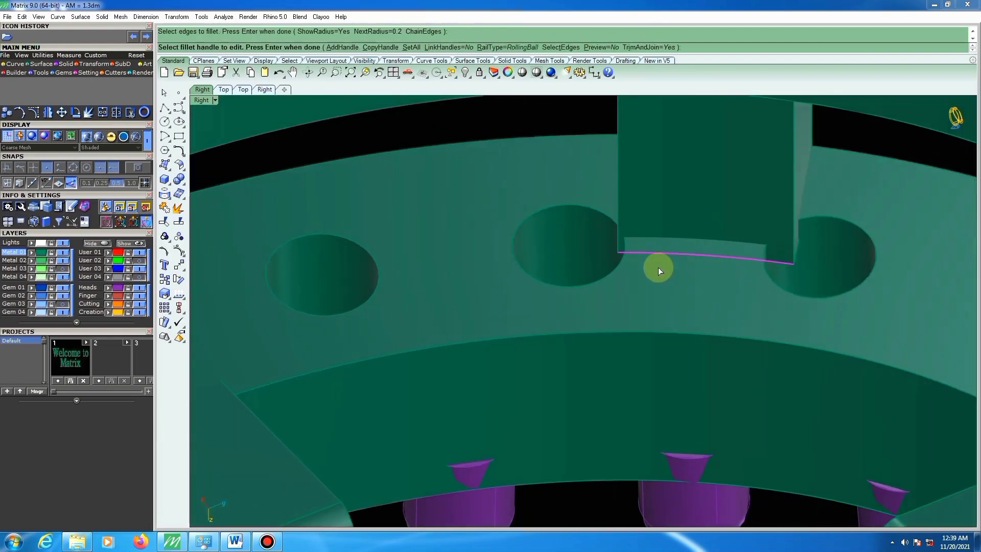
key(Return)
scroll(561, 250, down, 11)
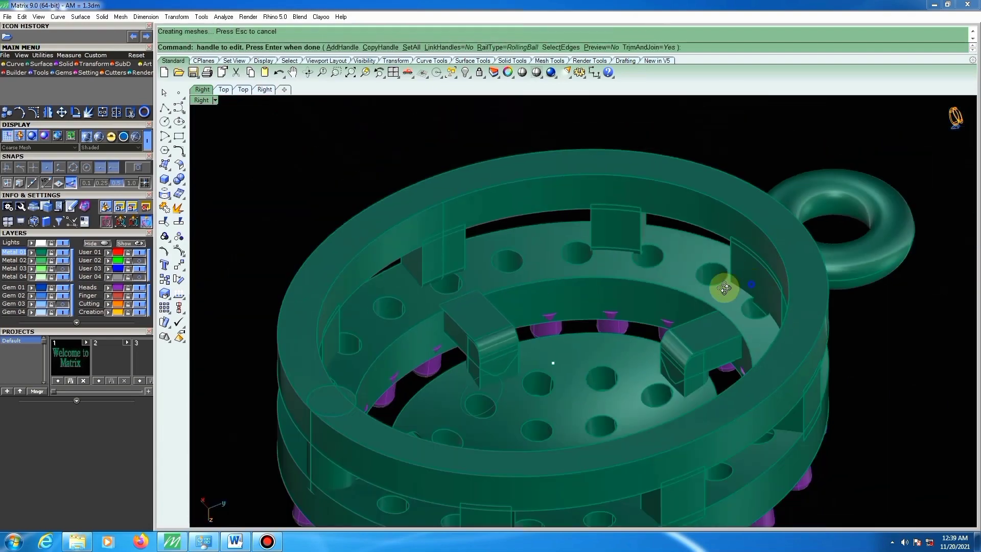
Fillet the inner upper edge of the wide post at the loop end with radius 0.2.
right_drag(718, 287, 589, 300)
scroll(658, 245, down, 4)
scroll(659, 231, up, 12)
key(Return)
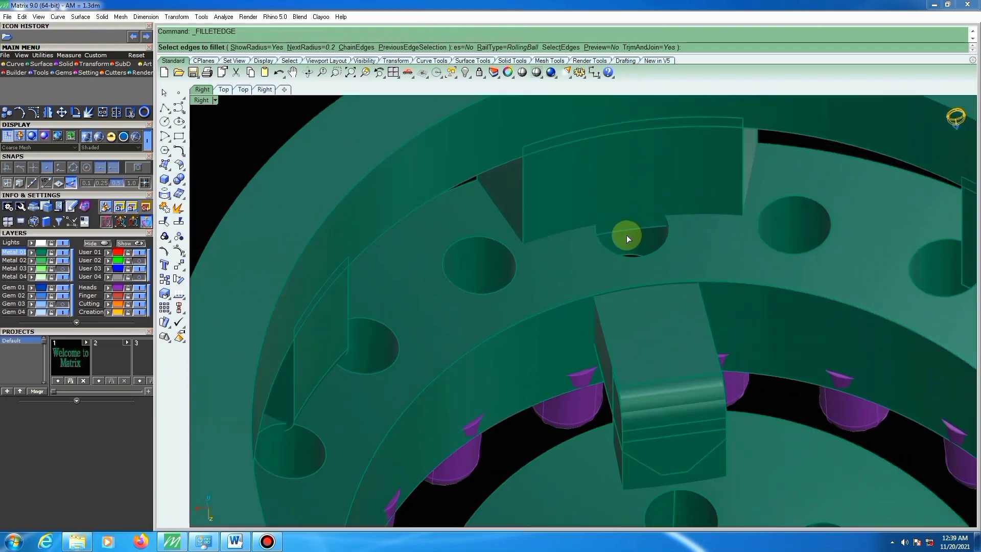
click(624, 234)
key(Return)
key(Return)
Fillet the inner upper edge of the post just past the loop on the opposite long side with radius 0.2.
right_drag(526, 244, 511, 250)
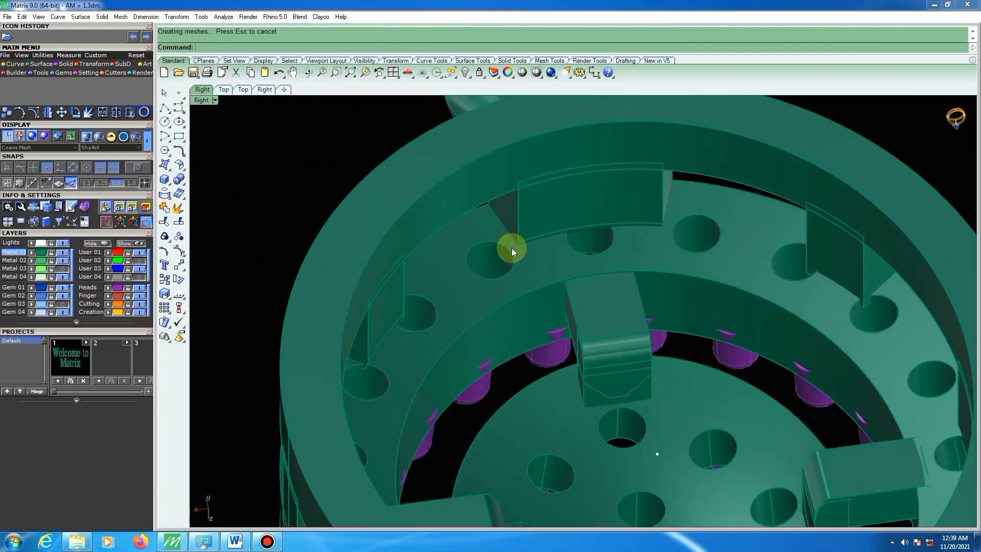
scroll(578, 286, down, 3)
right_drag(578, 286, 545, 298)
scroll(545, 298, down, 2)
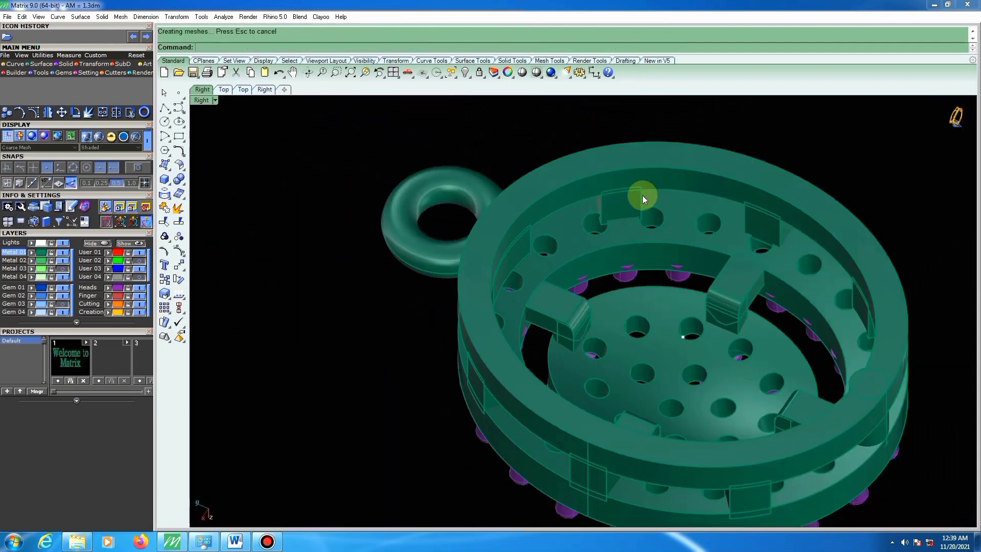
scroll(592, 240, up, 6)
key(Return)
click(571, 235)
key(Return)
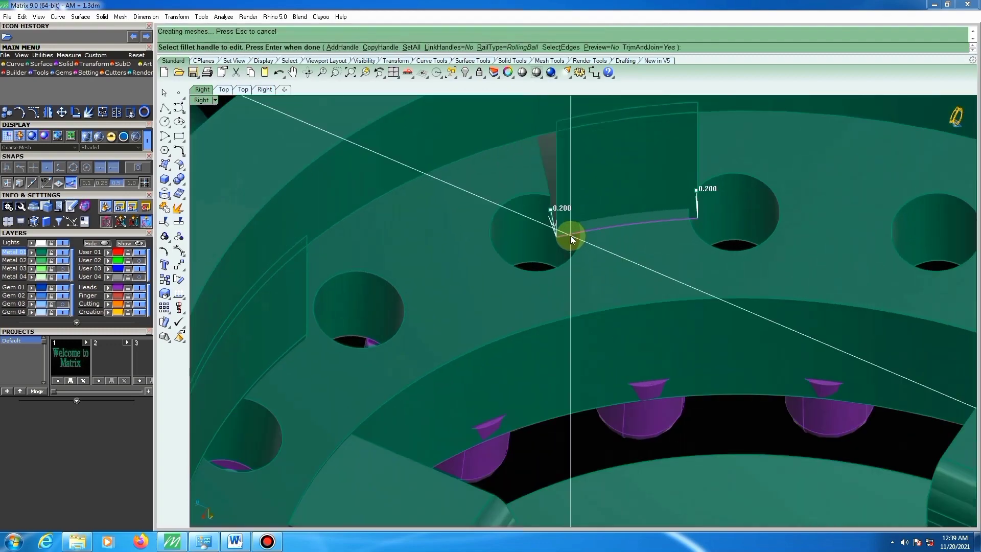
key(Return)
Fillet the inner upper edge of the middle post on the opposite long side with radius 0.2.
scroll(609, 248, down, 5)
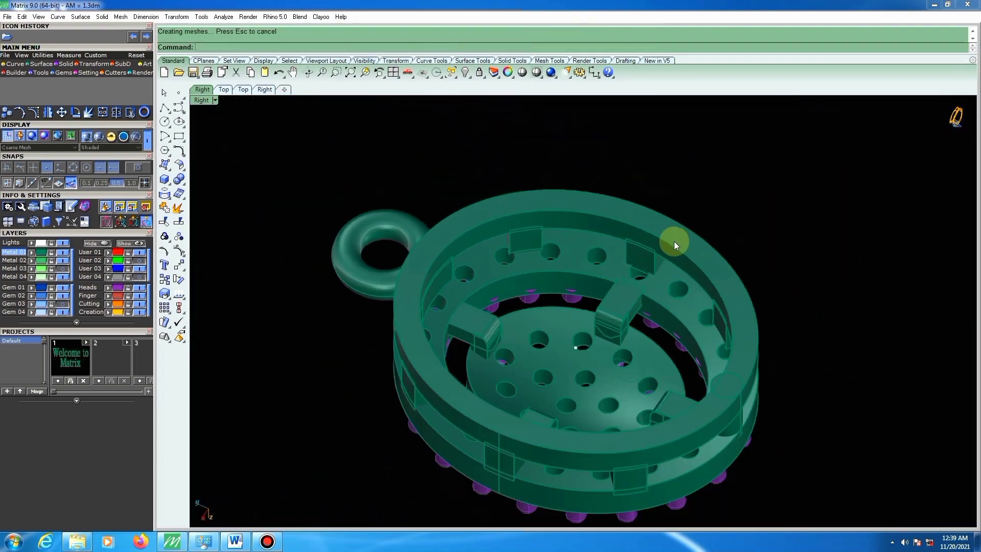
scroll(674, 243, up, 5)
scroll(553, 297, up, 4)
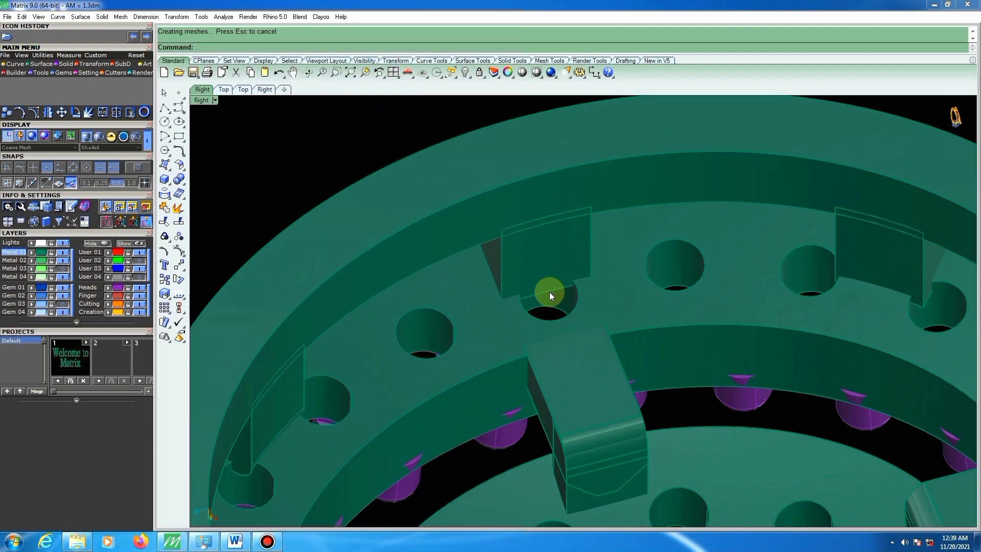
key(Return)
click(548, 288)
key(Return)
key(Return)
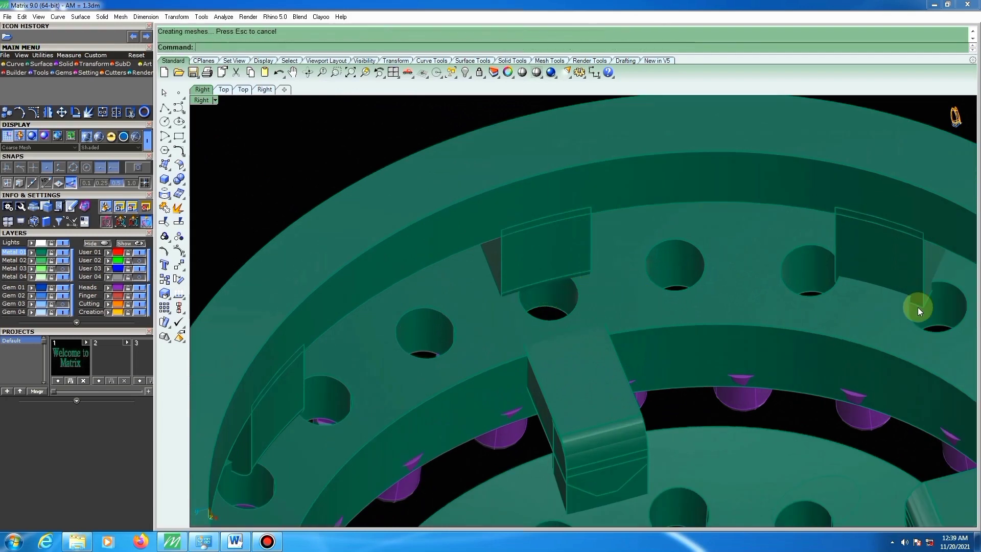
Fillet the inner upper edge of the adjacent post toward the end away from the loop with radius 0.2.
key(Return)
click(914, 304)
key(Return)
key(Return)
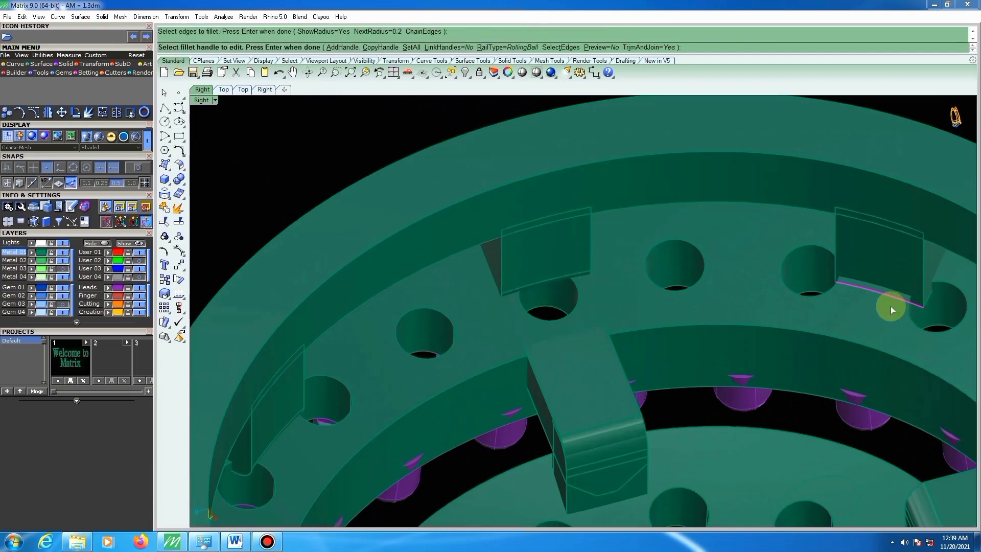
scroll(647, 295, down, 4)
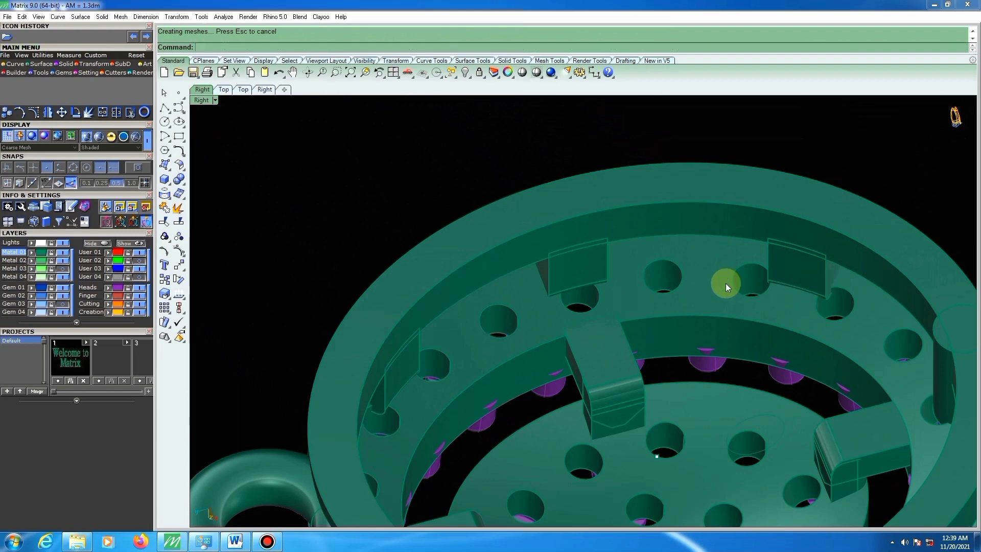
right_drag(725, 283, 973, 262)
scroll(664, 210, up, 3)
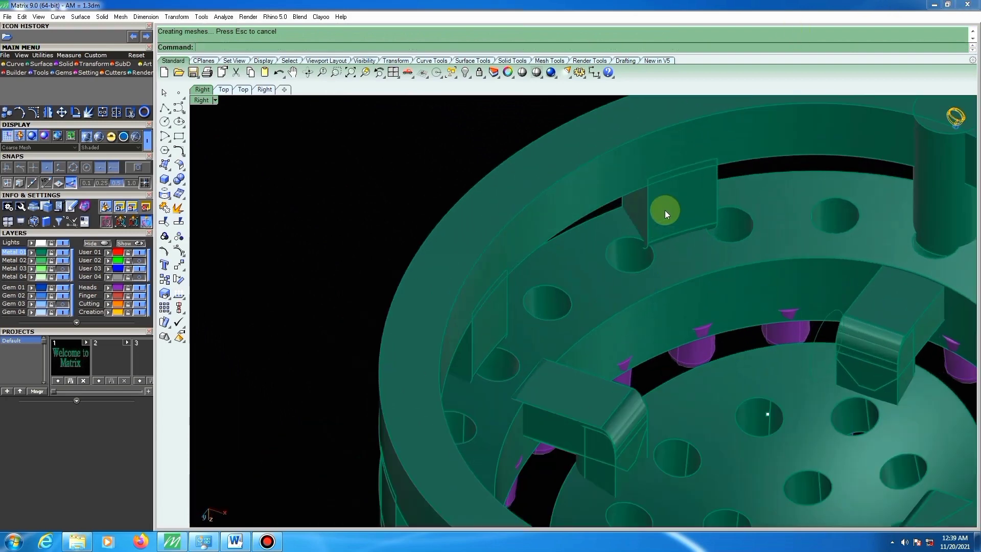
Select all the rectangular posts around the ring, including the wide post at the loop end, and group them.
click(664, 210)
shift+click(502, 320)
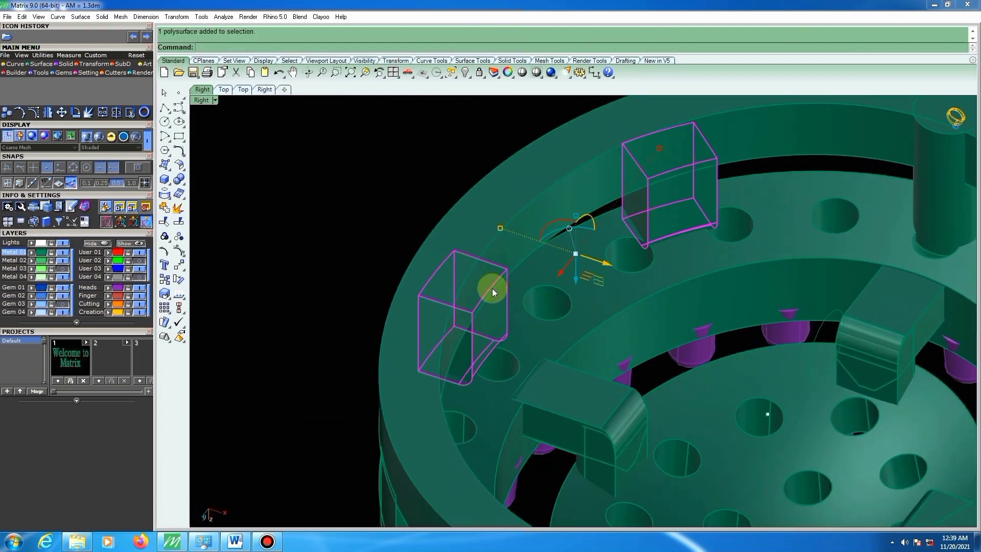
scroll(507, 289, down, 10)
scroll(669, 279, up, 5)
right_drag(669, 280, 584, 296)
right_drag(689, 333, 657, 252)
scroll(727, 288, up, 3)
scroll(696, 276, up, 2)
shift+click(691, 278)
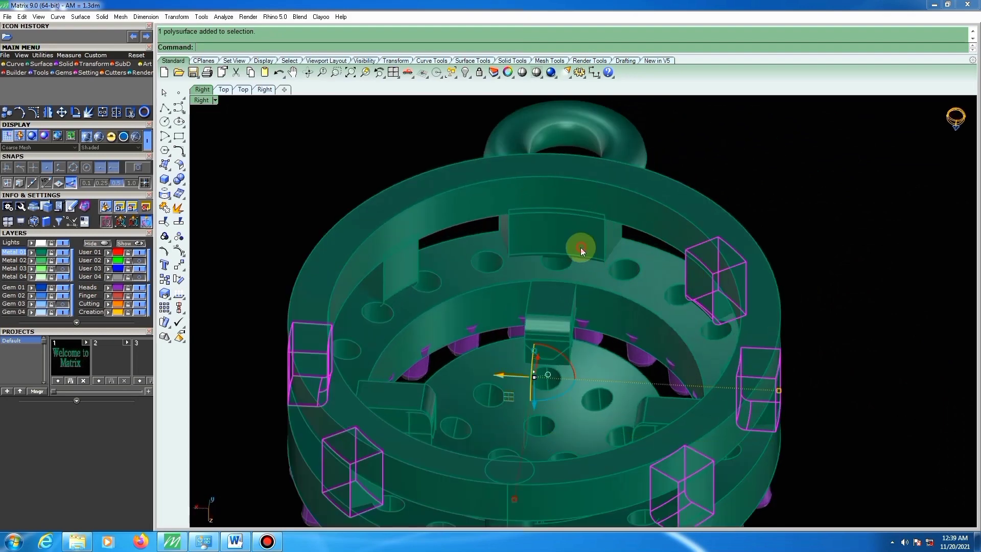
shift+click(580, 246)
shift+click(401, 267)
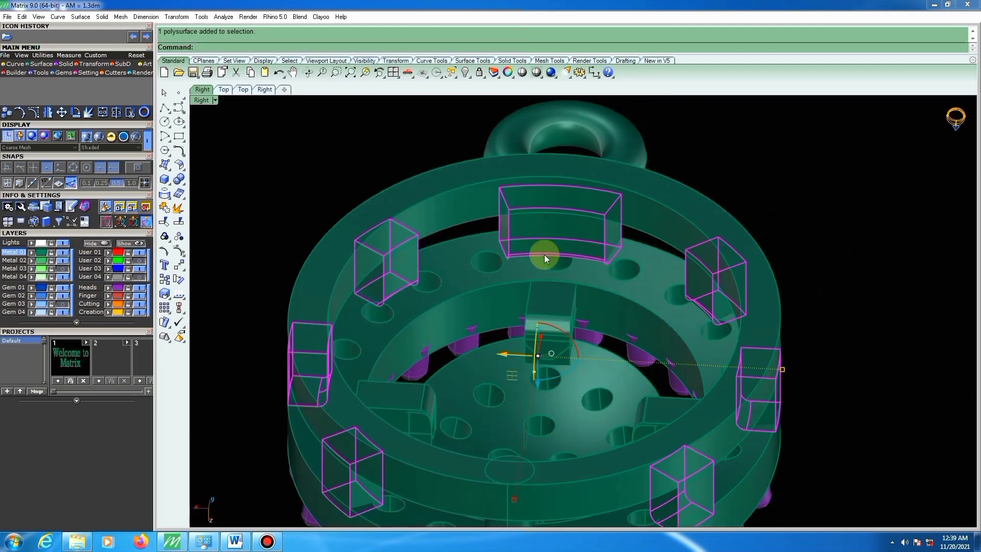
key(ctrl+g)
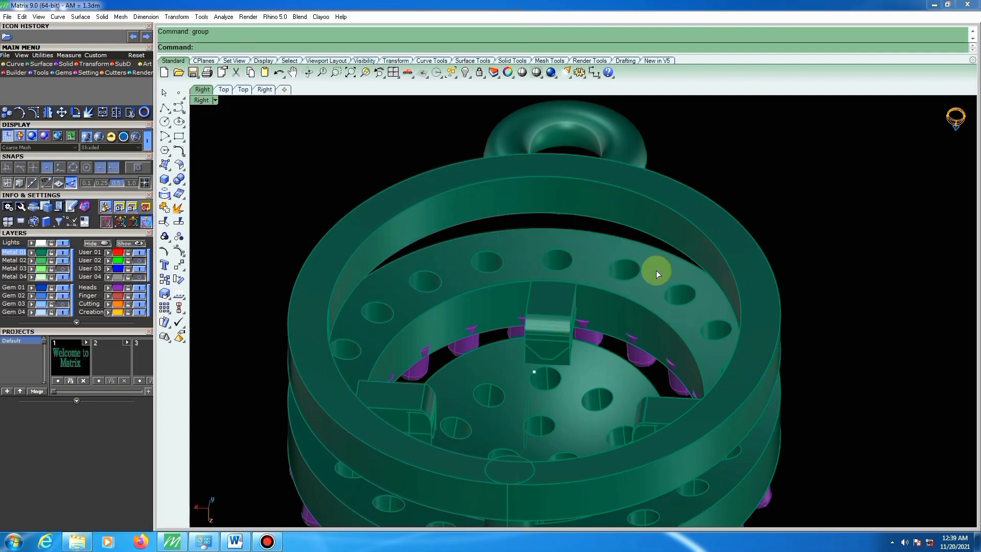
Nudge the posts slightly downward between the upper tier and the base ring and group them again.
click(636, 272)
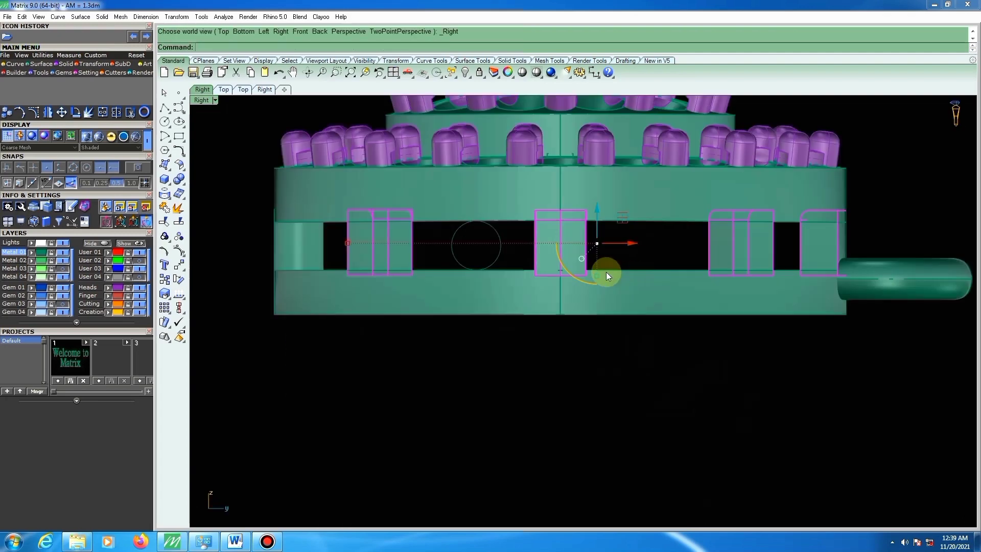
scroll(569, 252, up, 8)
drag(620, 301, 621, 304)
scroll(572, 278, down, 5)
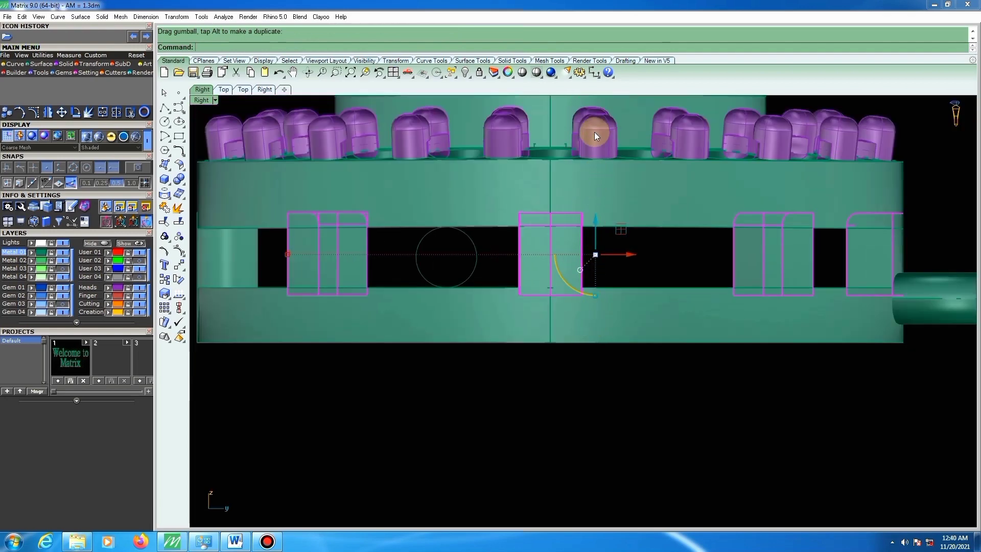
ctrl+shift+right_drag(594, 133, 598, 4)
scroll(531, 386, down, 7)
scroll(569, 229, up, 4)
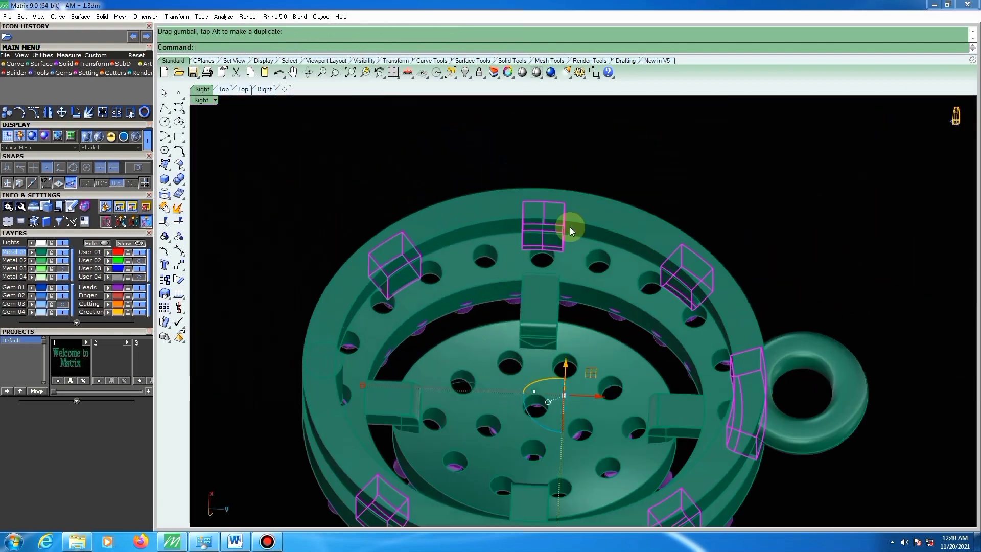
scroll(569, 227, up, 6)
scroll(554, 261, down, 4)
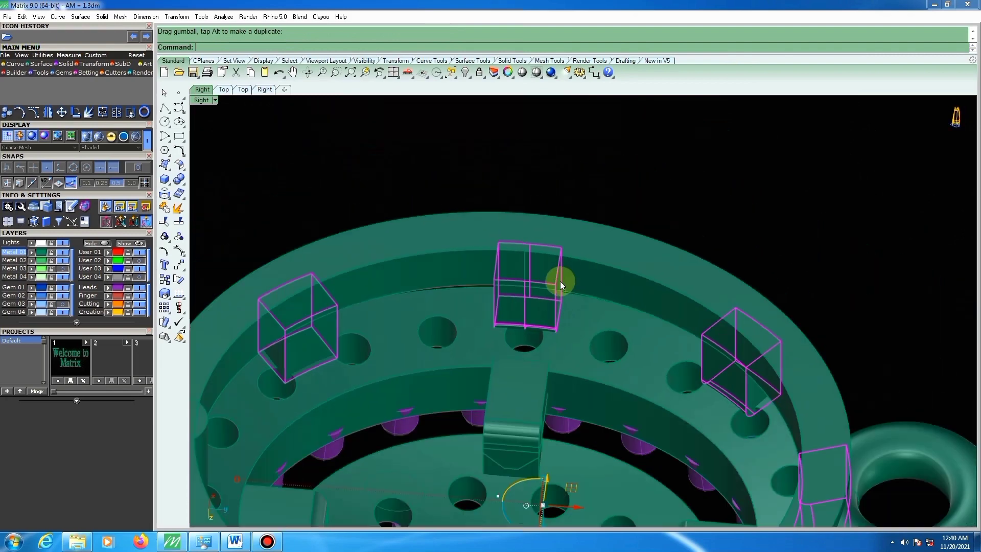
key(ctrl+g)
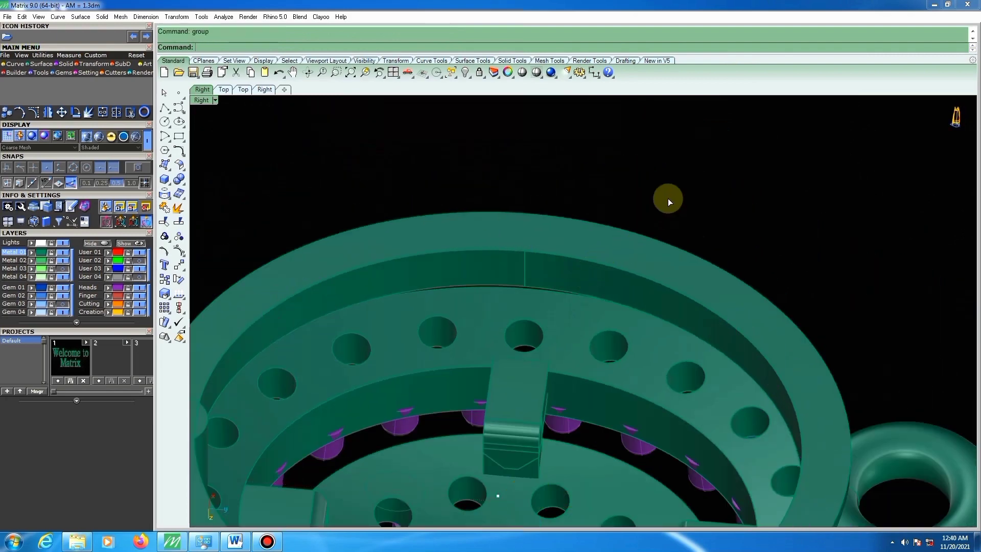
key(ctrl+z)
click(678, 189)
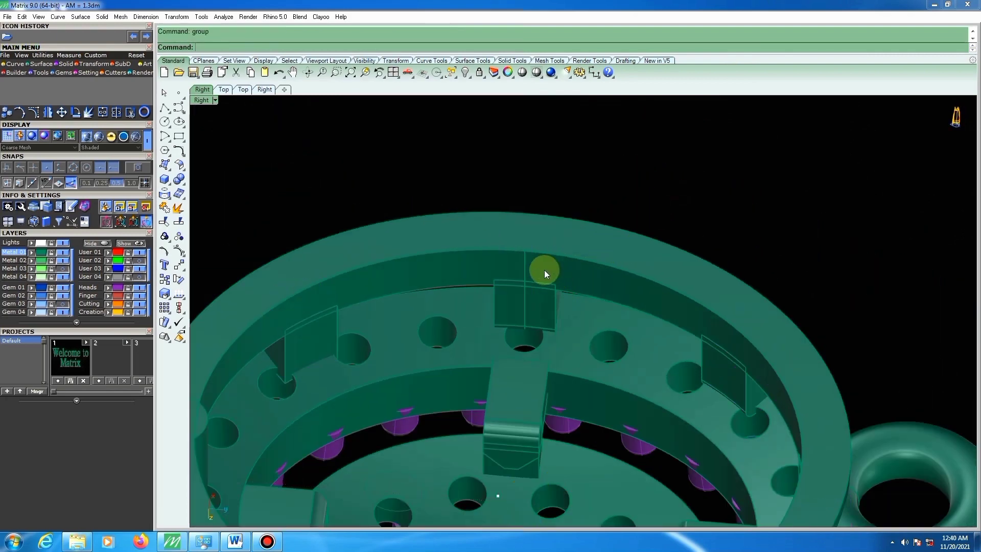
Delete the leftover construction curve in the gap between the inner tiers.
scroll(531, 373, up, 4)
mouse_move(573, 345)
right_down()
mouse_move(619, 345)
mouse_move(583, 351)
right_up()
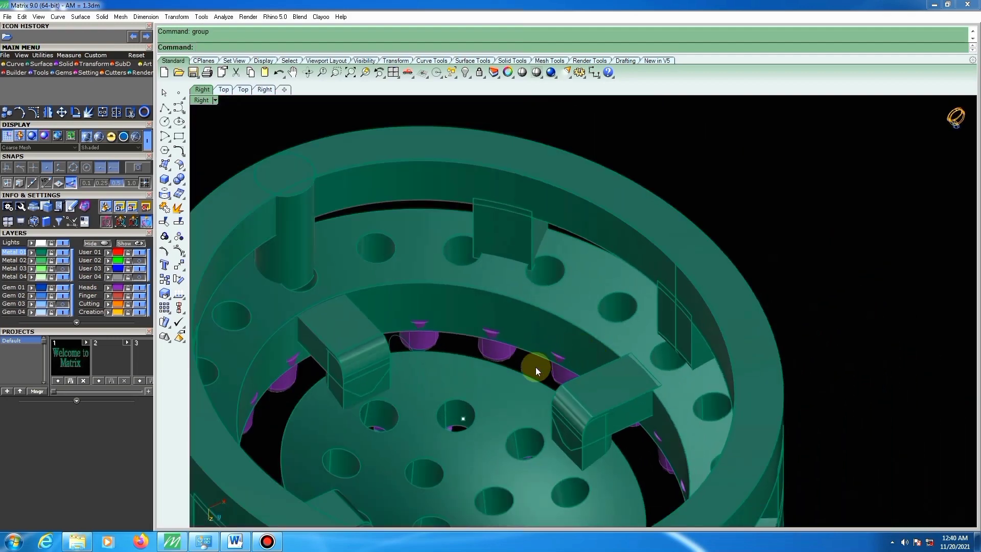
scroll(534, 368, up, 3)
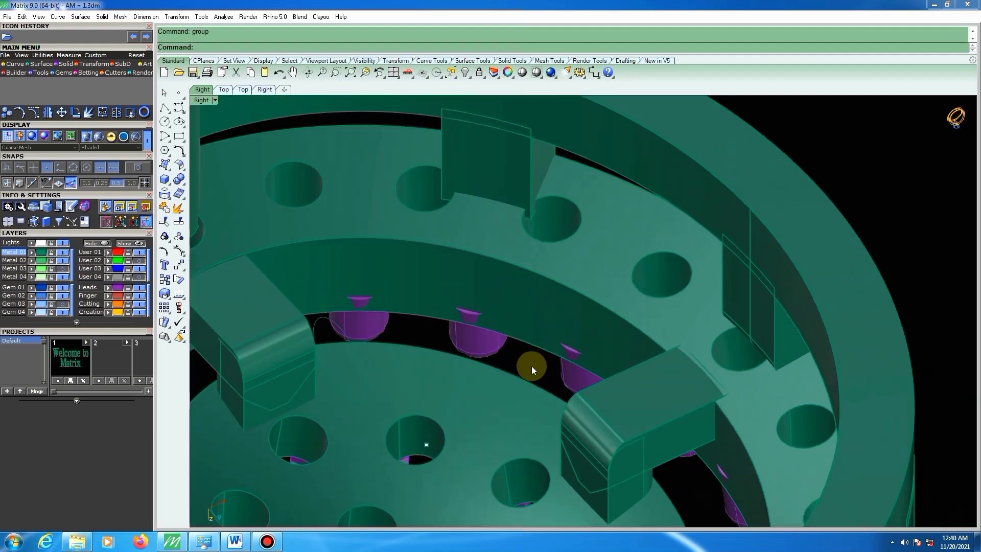
click(331, 318)
key(Return)
key(Delete)
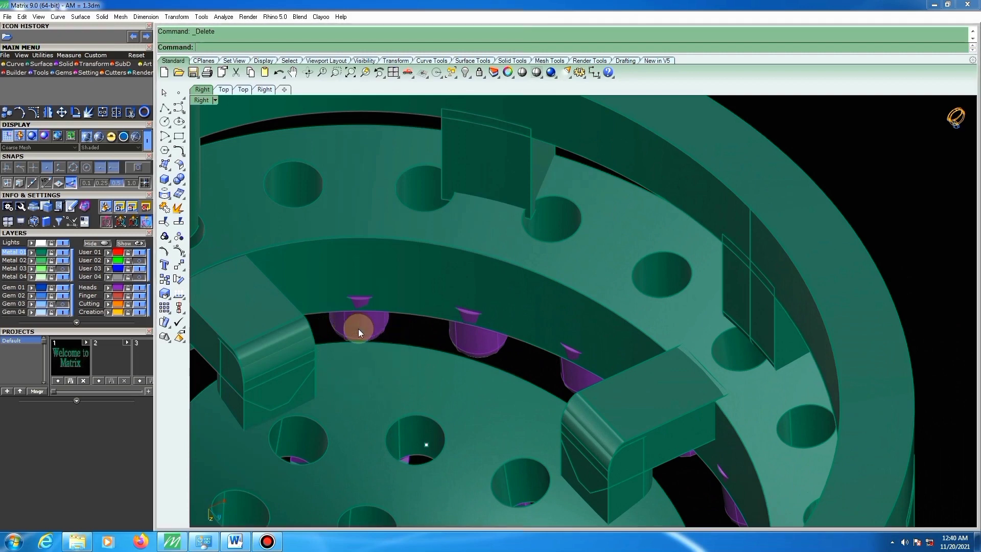
Fillet the inner upper edge of the rectangular post next to the round post with radius 0.2.
right_drag(358, 329, 534, 374)
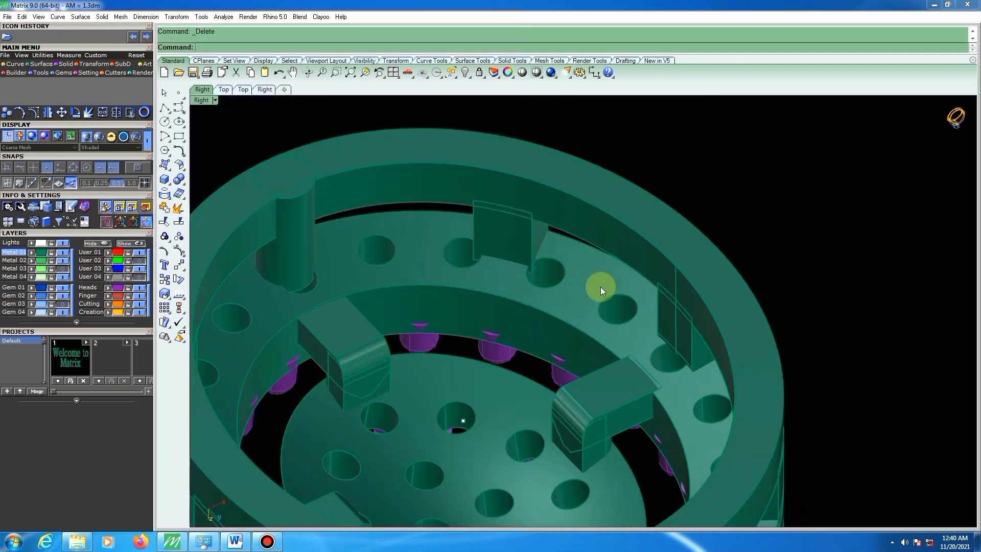
scroll(543, 263, down, 3)
scroll(522, 278, up, 6)
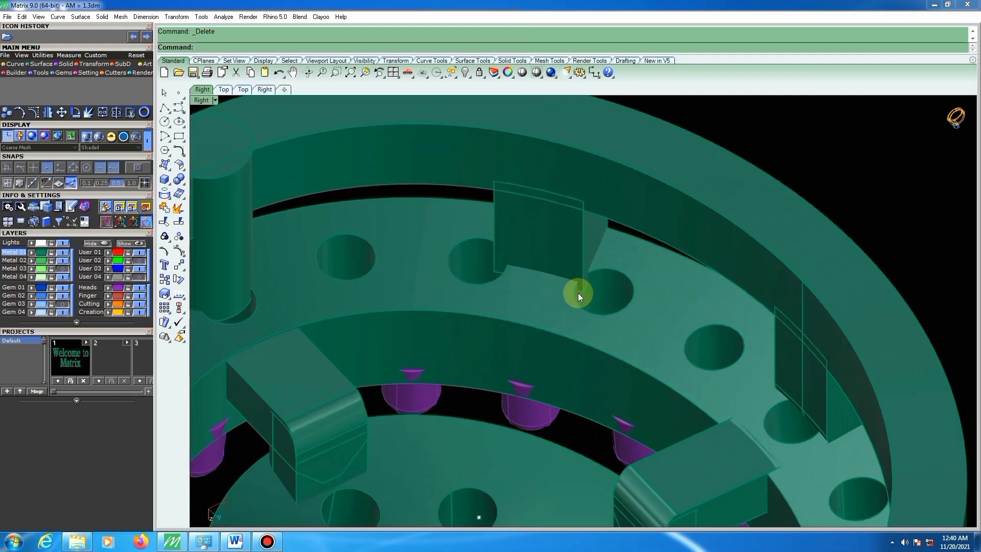
text(fe)
key(Return)
scroll(582, 289, up, 5)
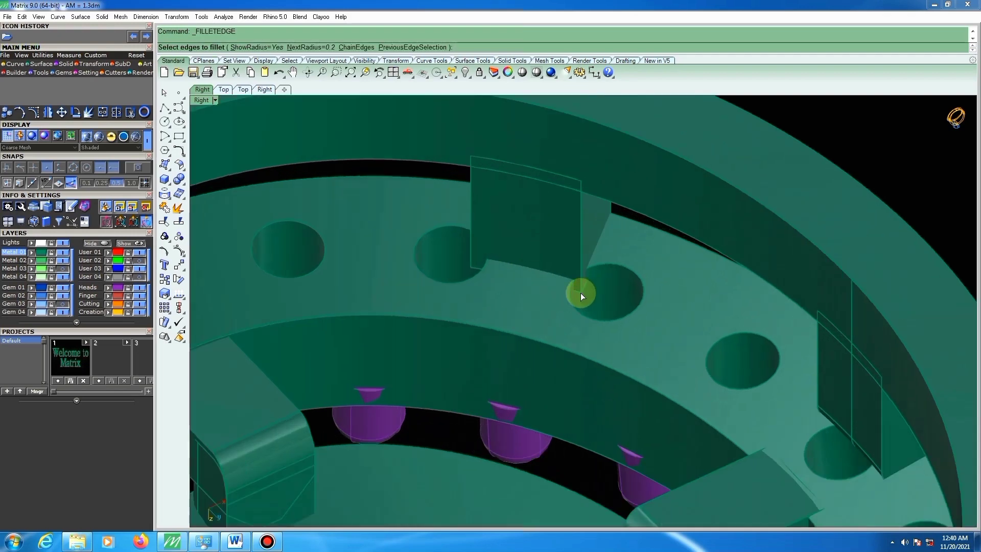
click(572, 290)
key(Return)
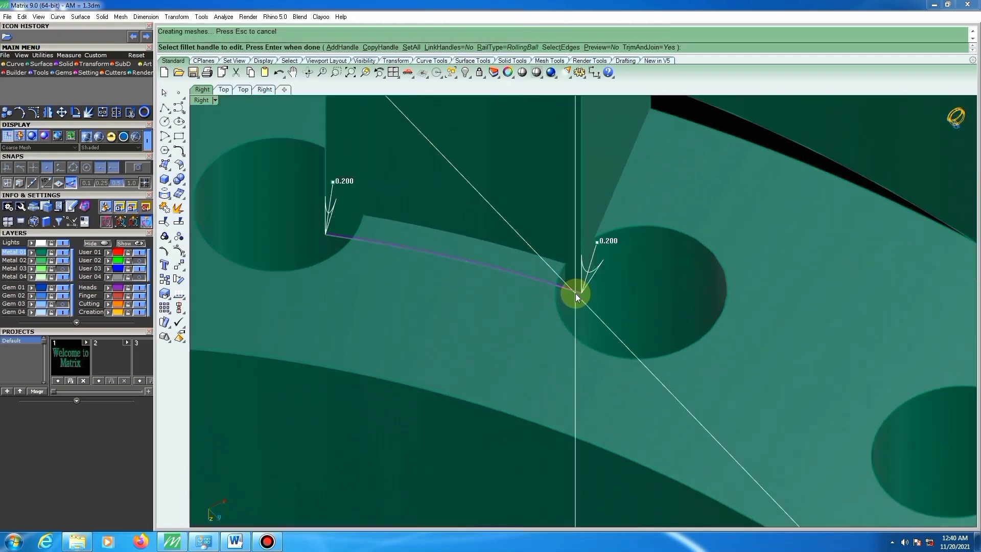
key(Return)
scroll(595, 298, down, 3)
scroll(592, 297, down, 3)
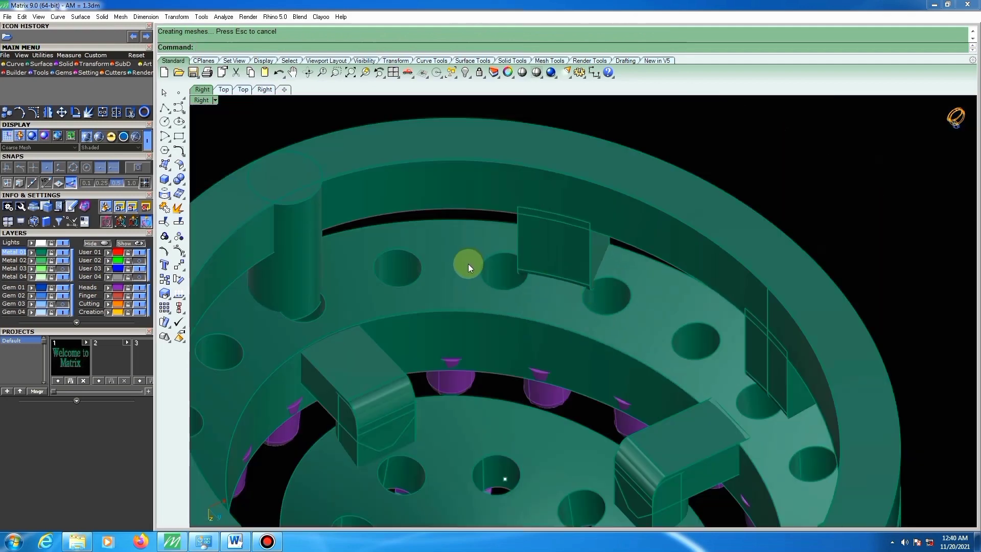
Fillet the circular upper rim of the round post opposite the loop with radius 0.2.
right_drag(468, 263, 553, 275)
scroll(554, 275, down, 3)
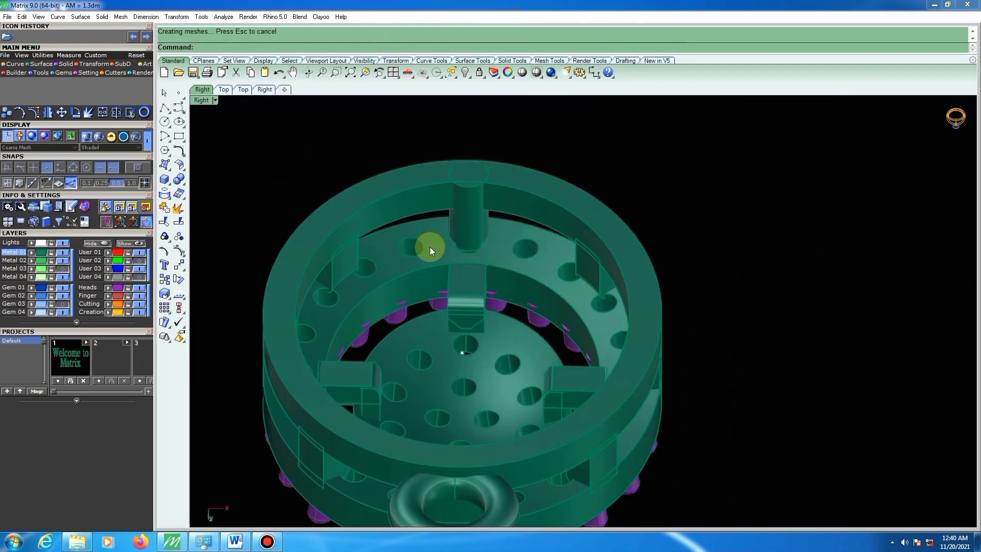
scroll(494, 249, up, 5)
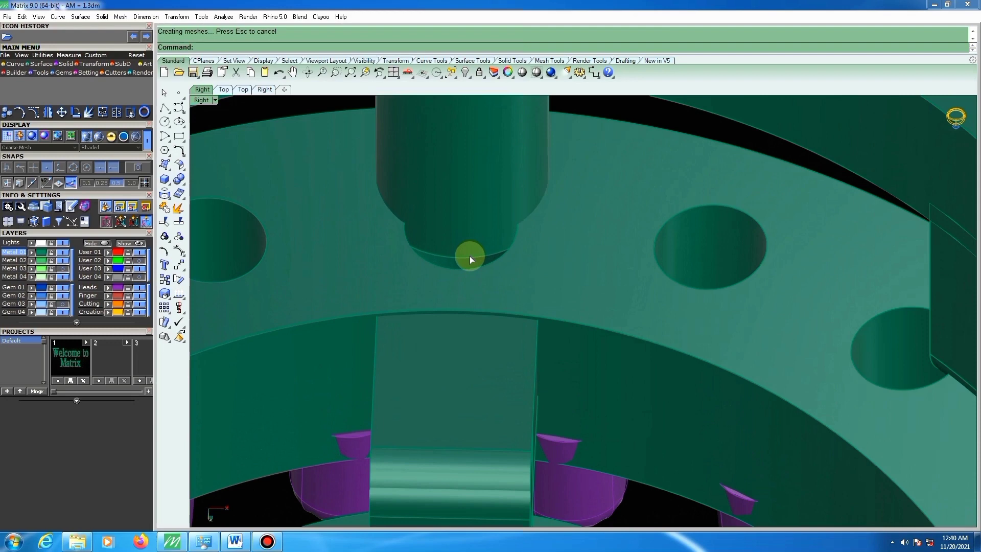
key(Return)
click(467, 256)
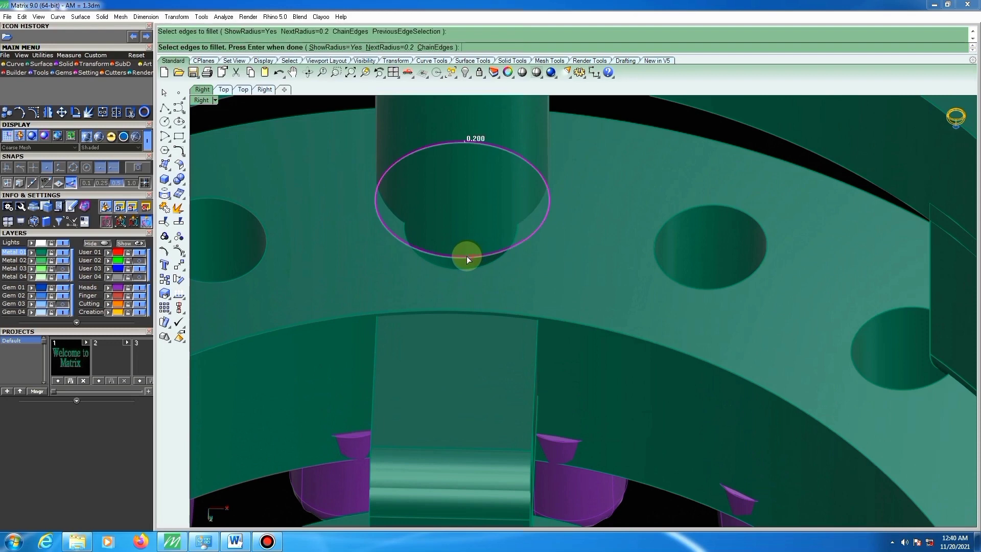
key(Return)
key(Return)
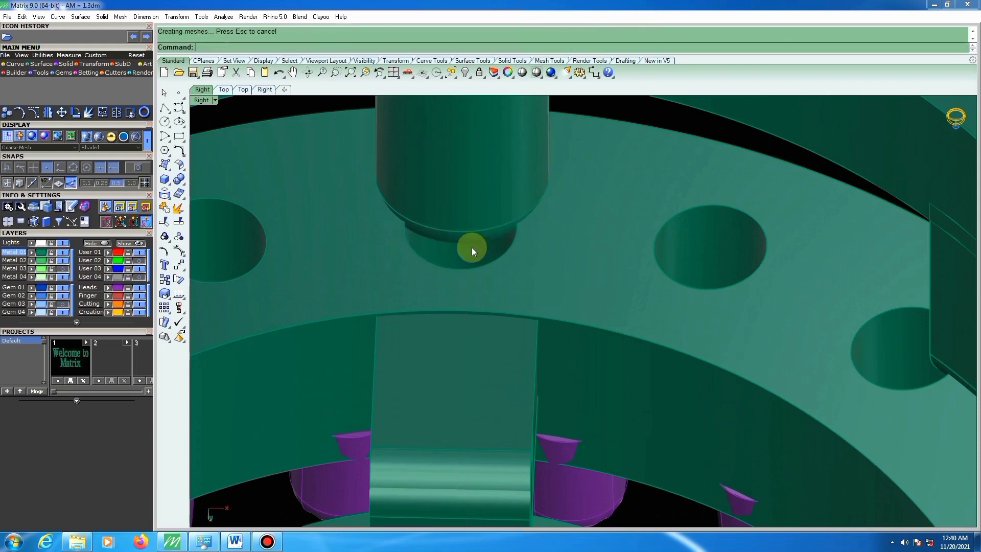
Lengthen the round post slightly toward the upper tier with a one-directional scale from its base-ring end.
right_drag(471, 247, 422, 212)
click(393, 258)
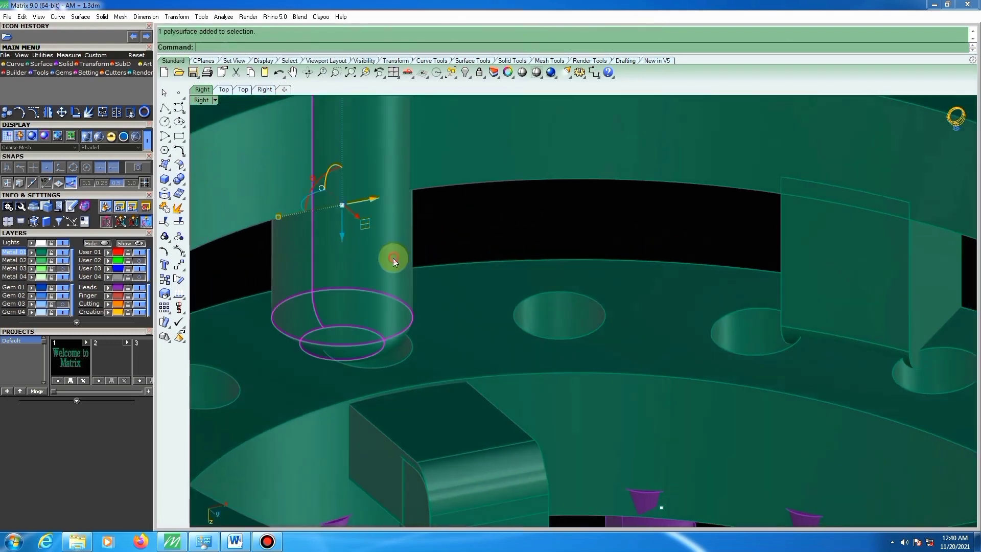
scroll(391, 270, down, 5)
scroll(357, 212, up, 4)
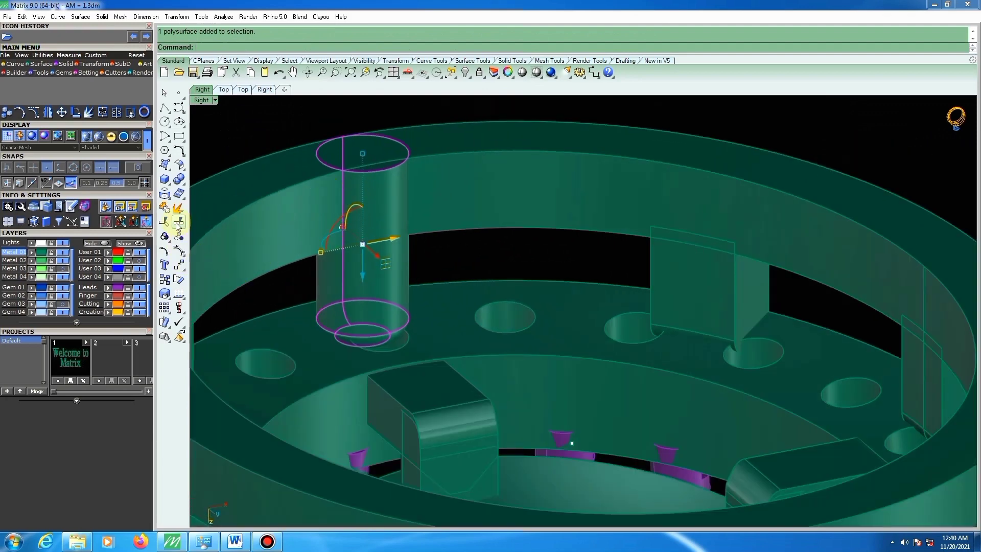
click(168, 296)
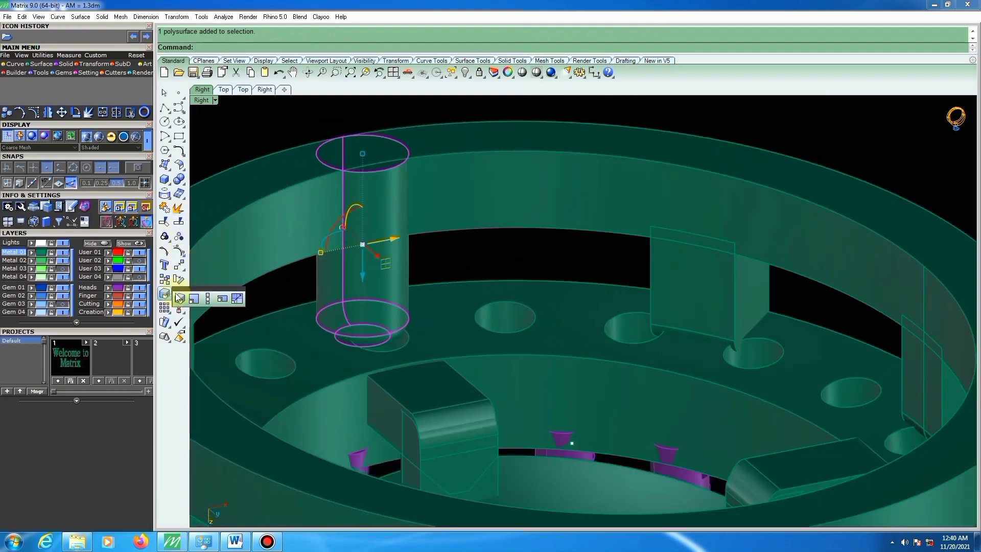
click(207, 298)
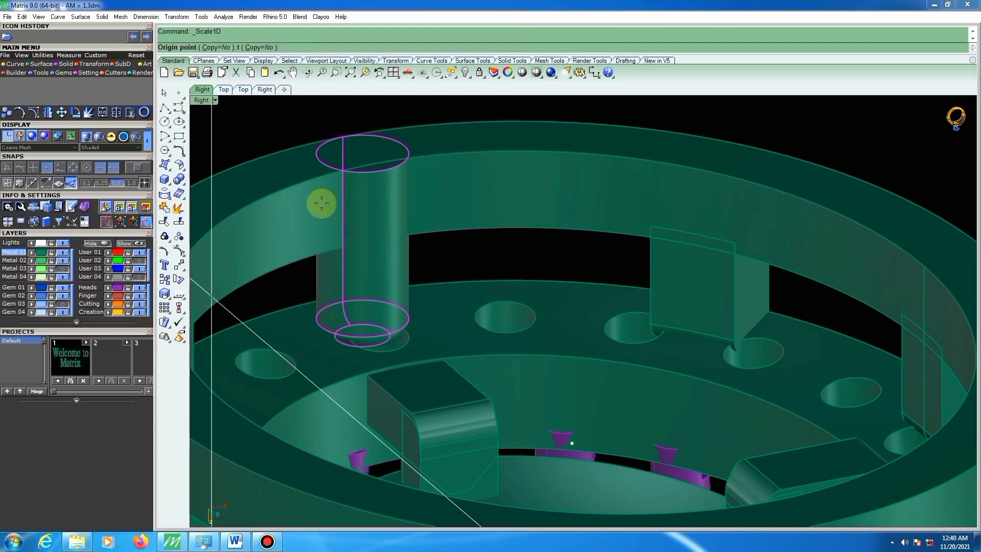
click(343, 136)
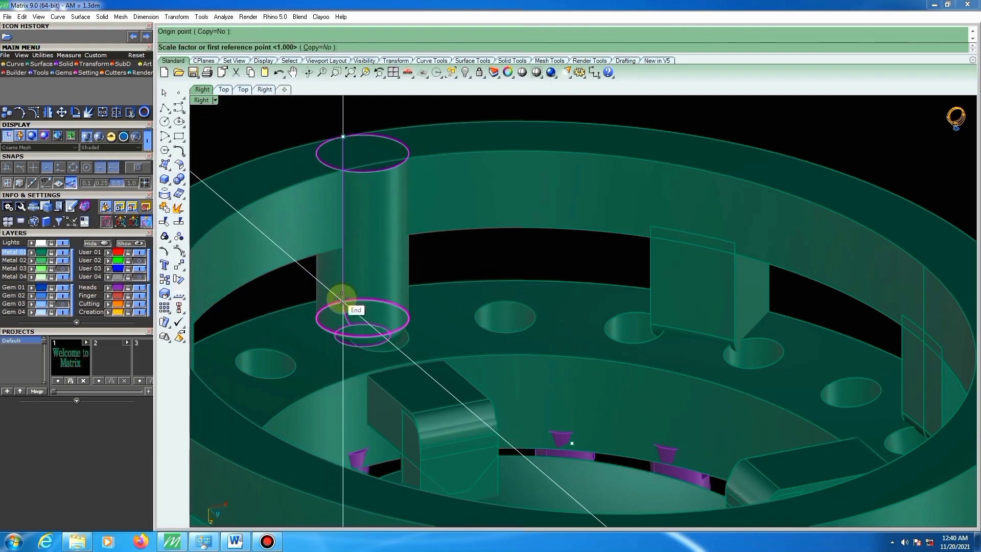
click(342, 300)
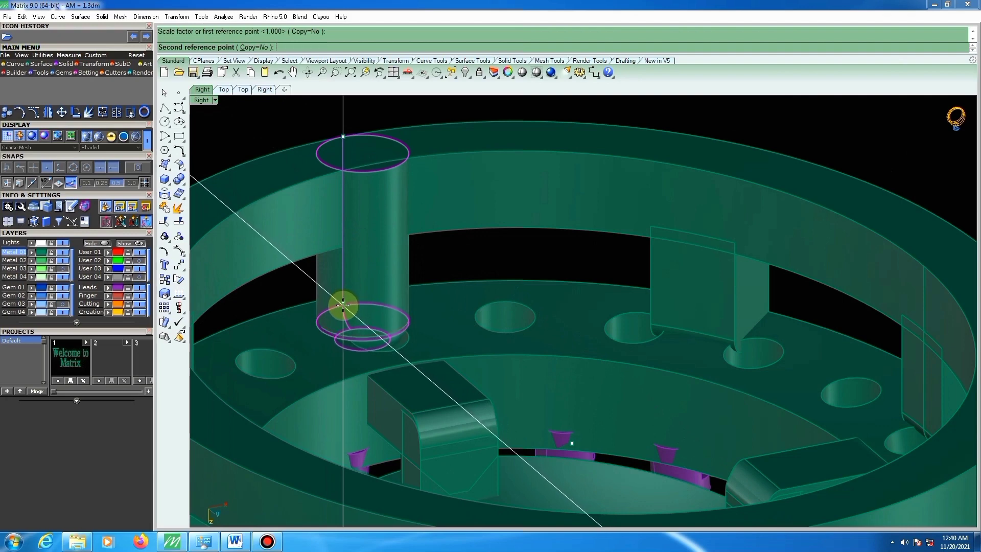
click(344, 306)
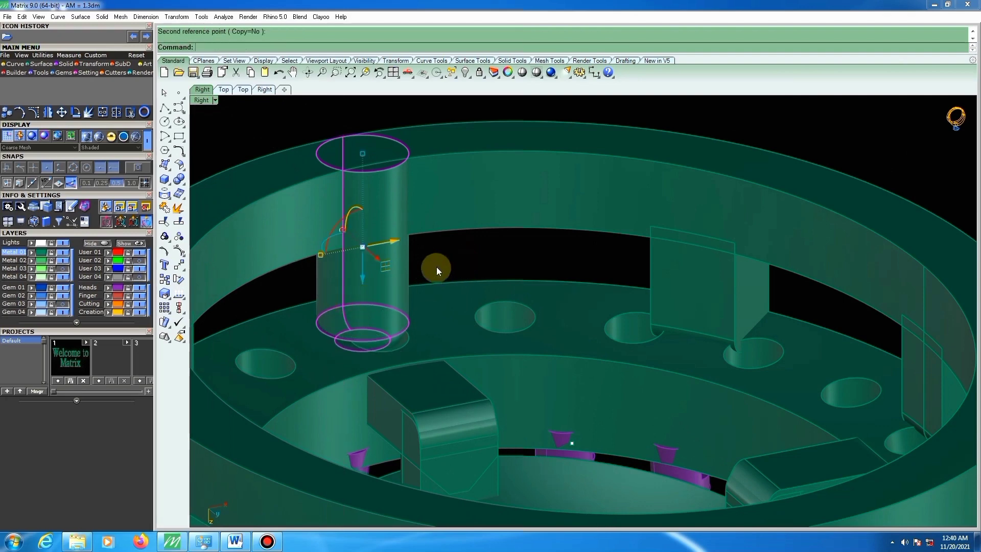
click(446, 259)
Turn on the Gem 03 layer to show the stones in both tiers.
right_drag(427, 269, 430, 401)
scroll(544, 278, up, 2)
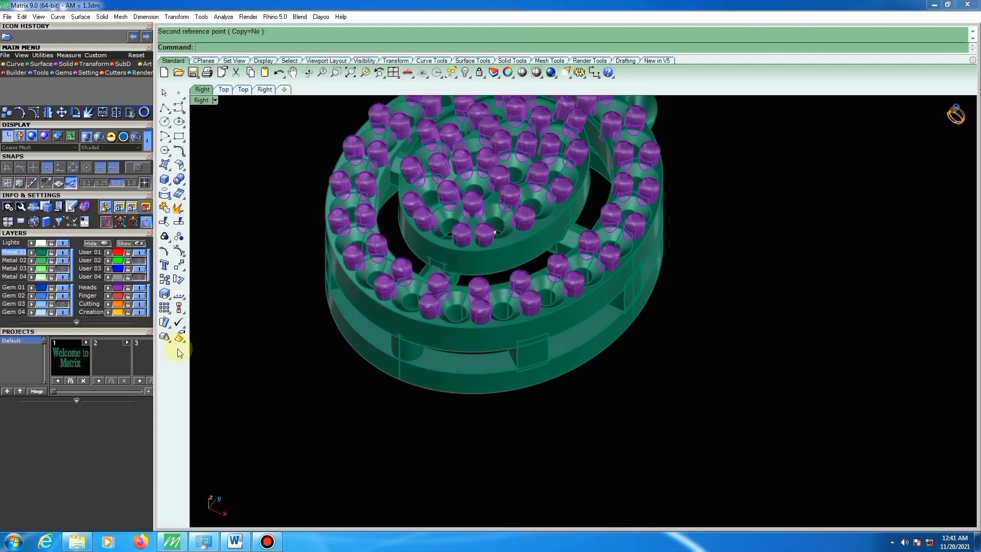
click(63, 306)
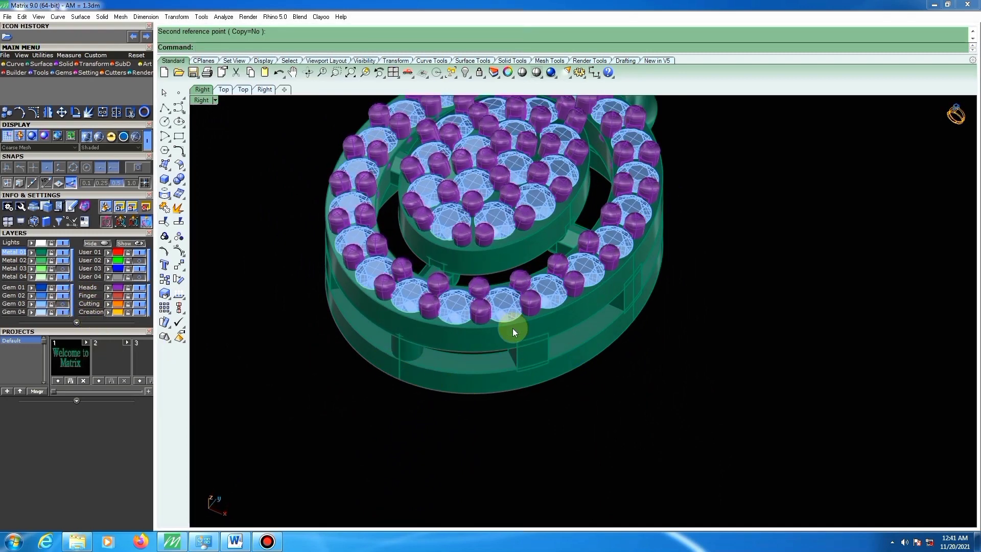
Raise the loop straight up so it is centred on the gap between the upper tier and the base ring.
right_drag(534, 398, 473, 345)
scroll(475, 348, down, 4)
right_drag(618, 355, 729, 348)
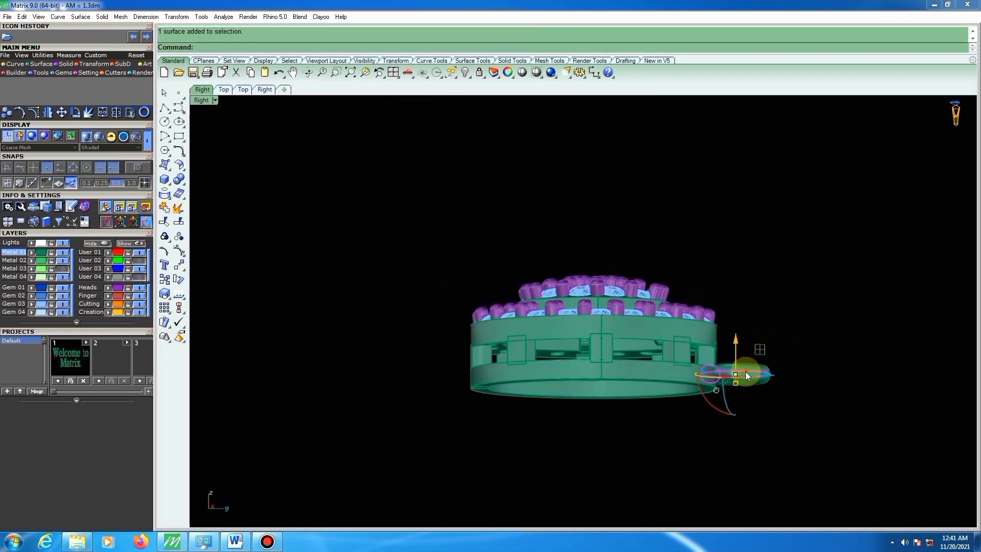
key(F3)
scroll(746, 363, up, 10)
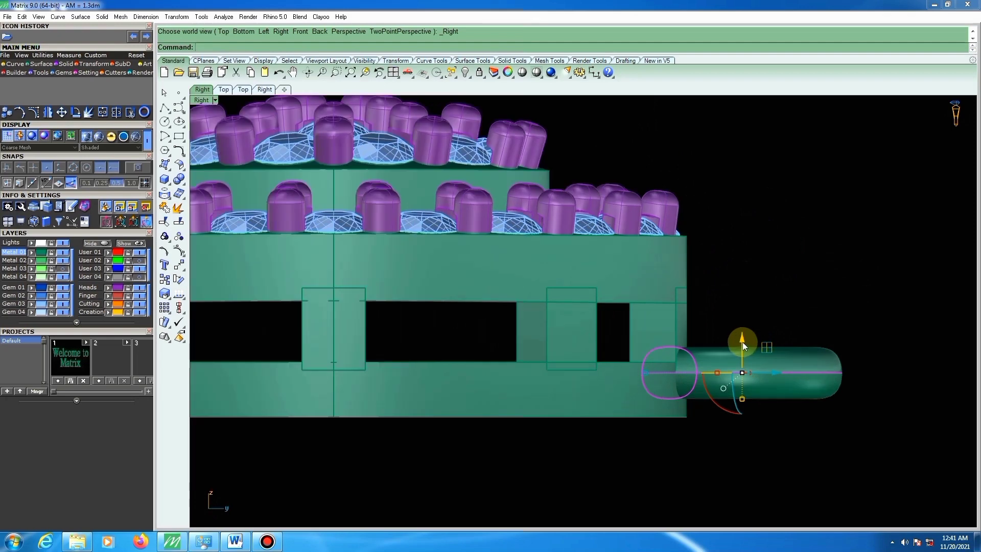
drag(743, 342, 733, 302)
scroll(716, 328, down, 3)
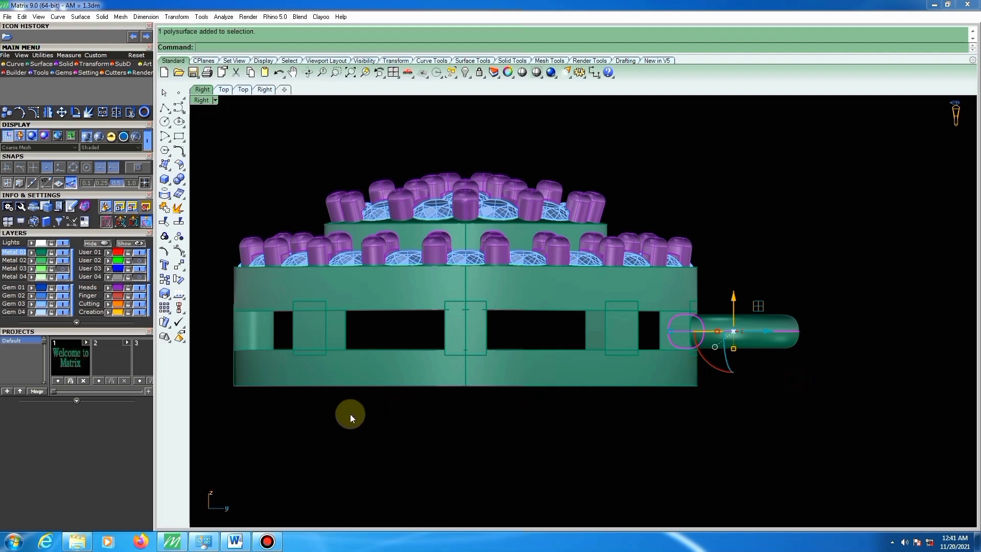
scroll(689, 356, up, 6)
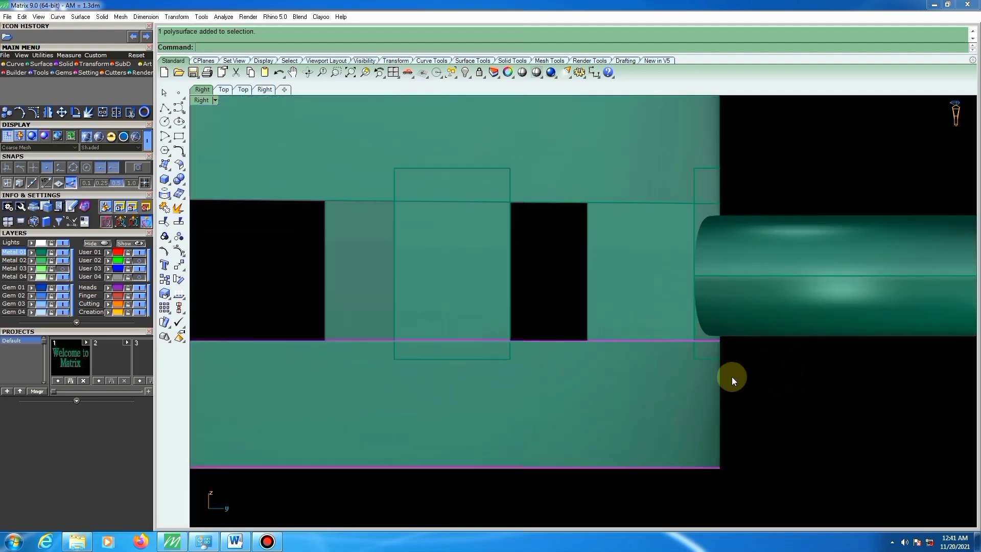
Move the base ring straight up toward the upper tier by 0.05.
text(m)
key(Return)
click(734, 378)
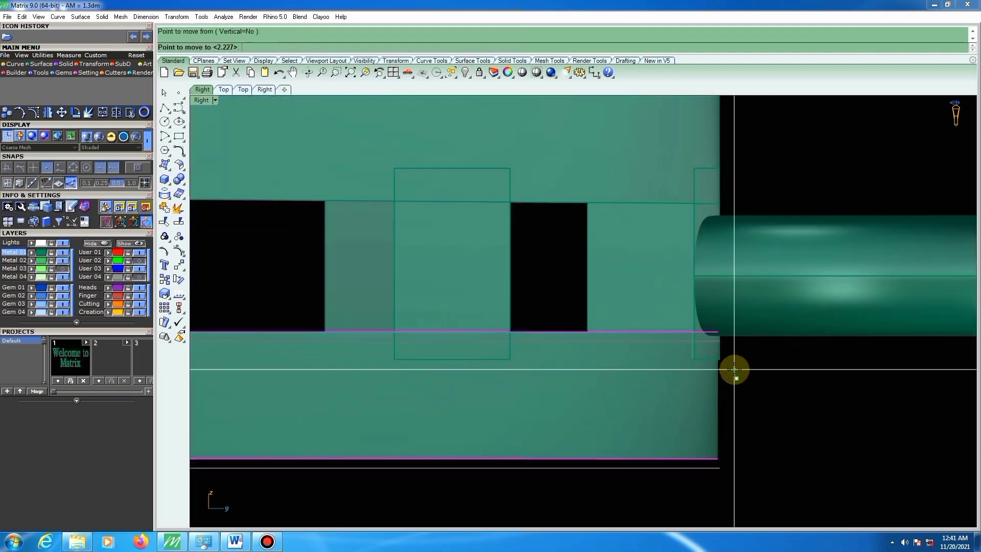
text(.05)
key(Return)
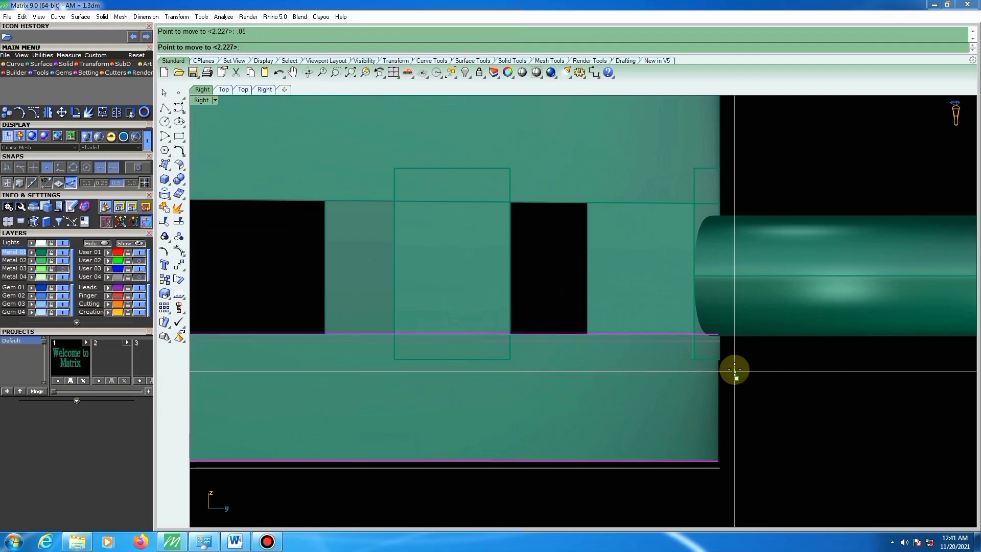
click(735, 369)
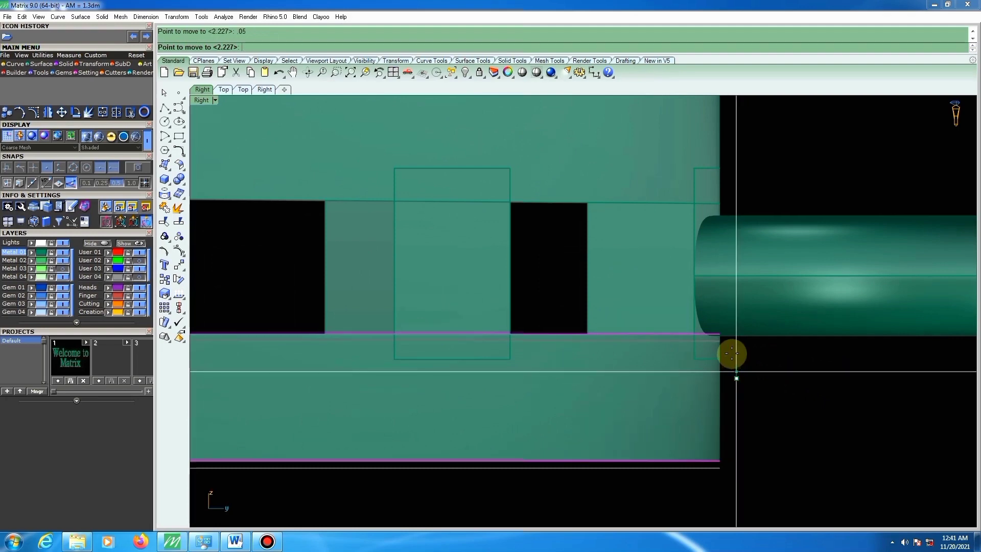
Raise the loop slightly so it is centred again in the gap between the upper tier and the base ring.
click(759, 295)
scroll(679, 284, down, 1)
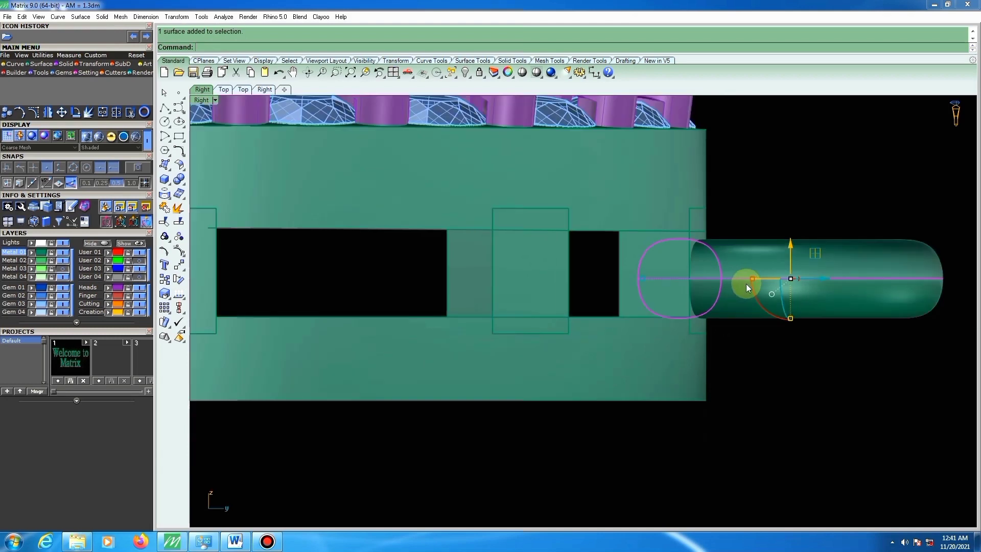
scroll(761, 282, up, 1)
drag(816, 249, 814, 235)
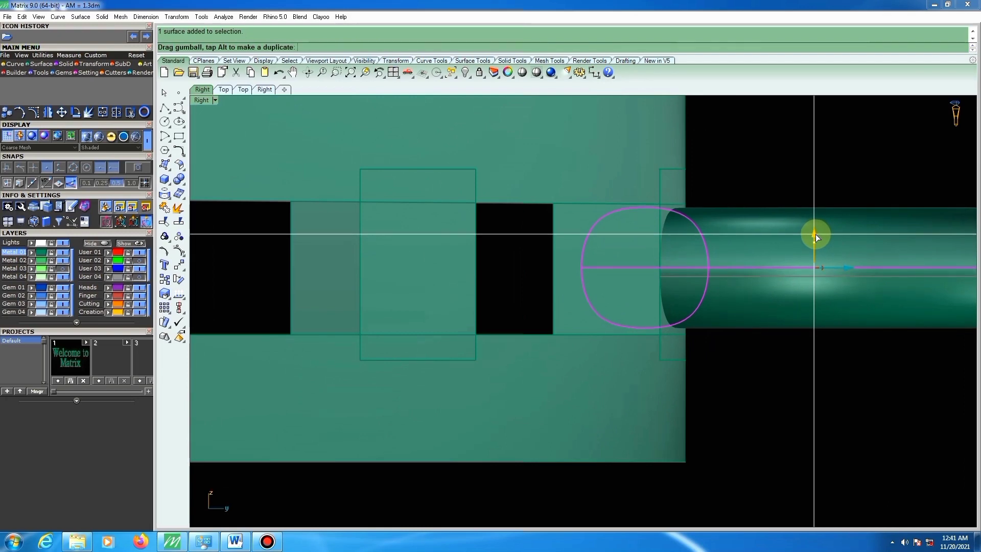
scroll(761, 277, down, 3)
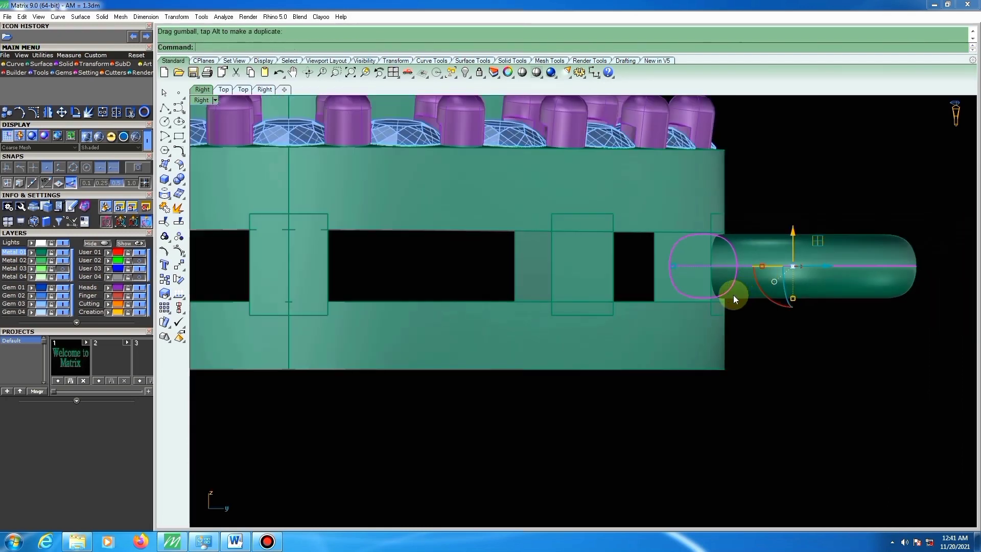
scroll(657, 298, down, 4)
Move the loop slightly inward along the link's long axis, toward the outer stone ring, in top view.
key(ctrl+F1)
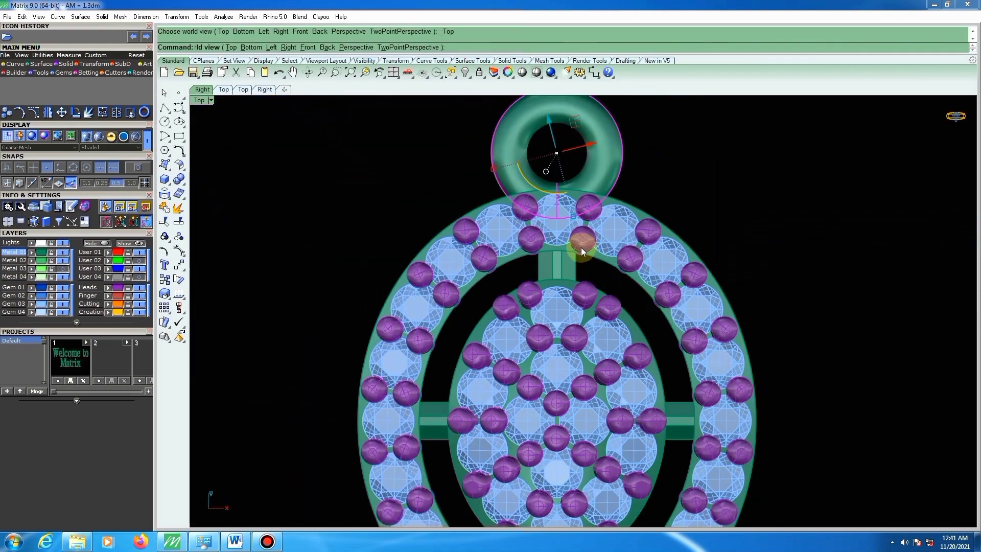
scroll(580, 247, down, 3)
scroll(567, 214, up, 8)
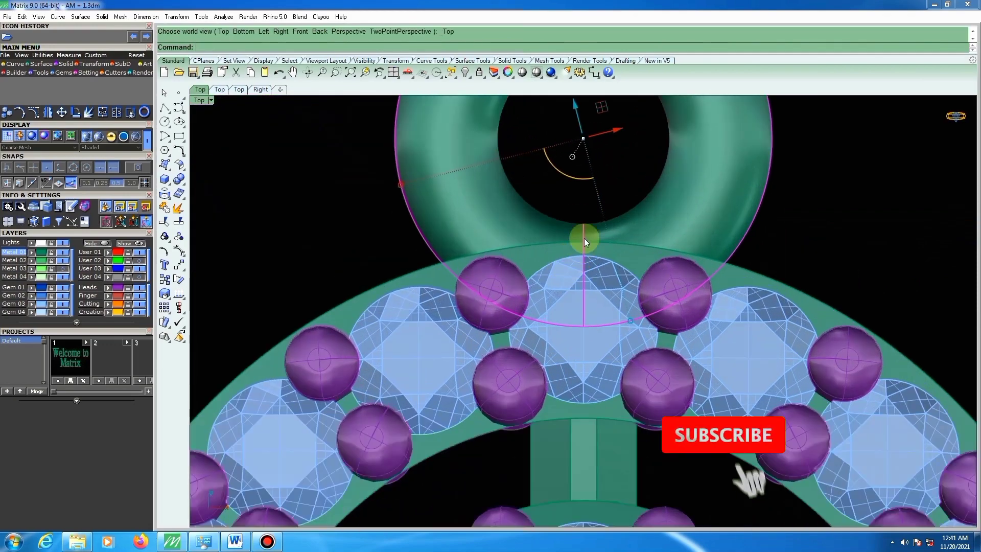
text(move)
key(Return)
scroll(587, 207, up, 3)
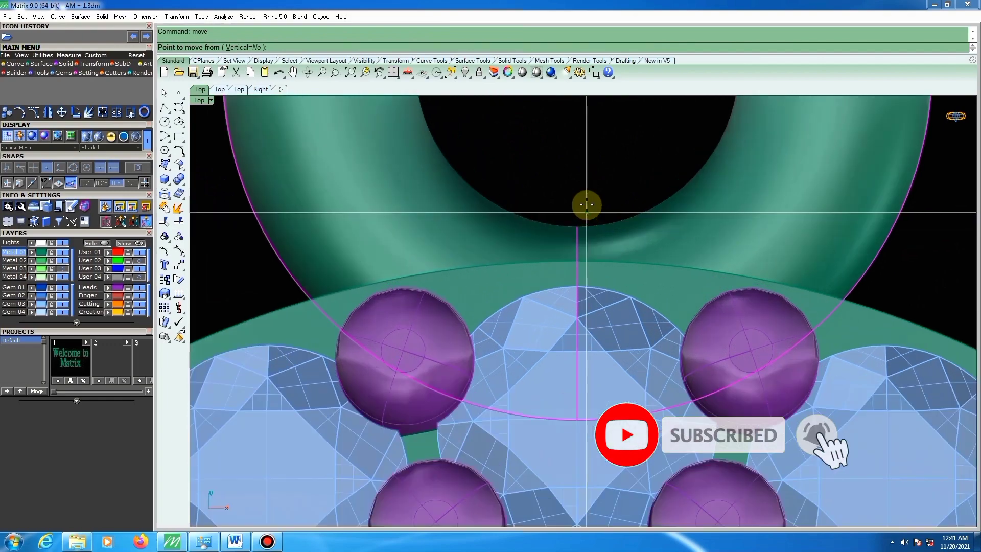
scroll(587, 205, up, 2)
click(586, 202)
click(588, 208)
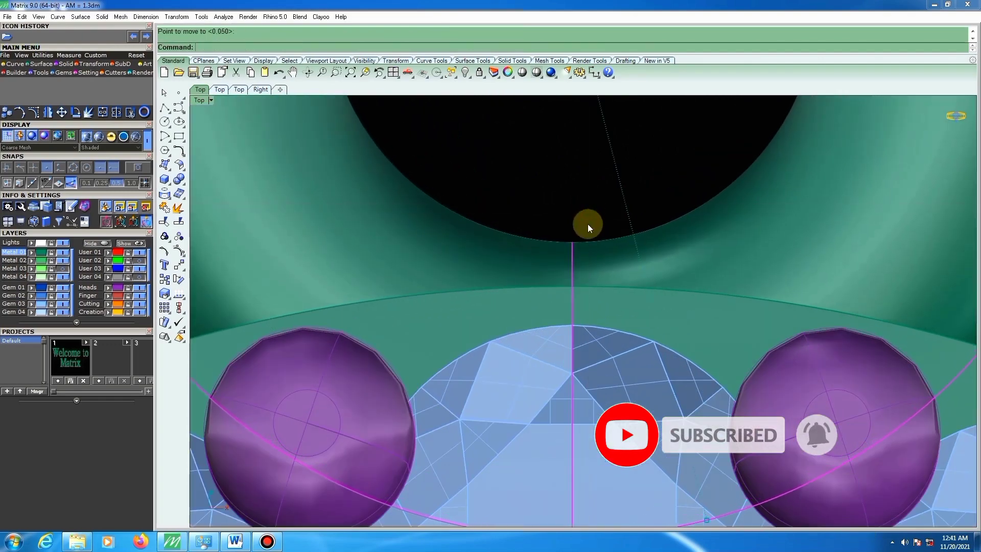
scroll(587, 225, down, 5)
scroll(567, 224, down, 4)
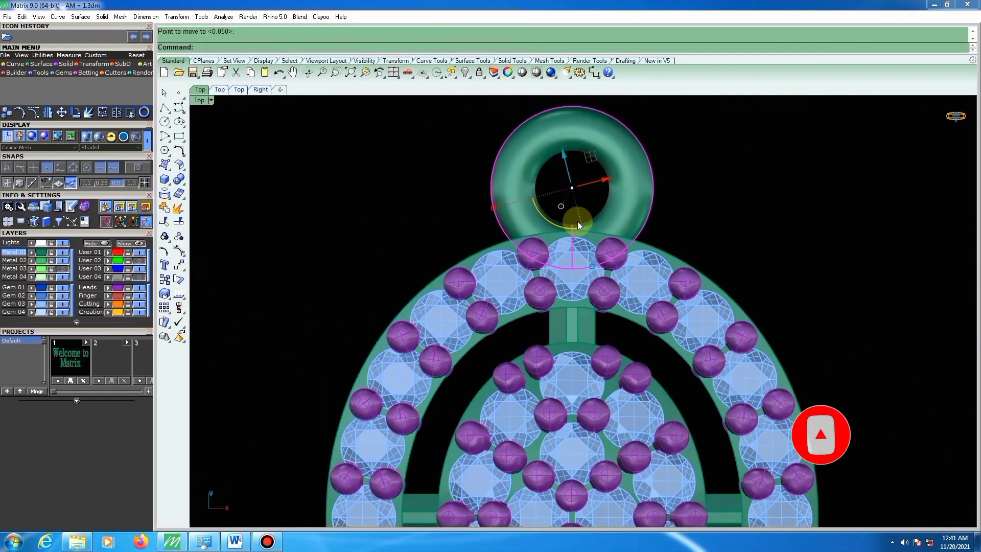
Group the whole link with its loop and place a copy directly below, with its loop over the original's lower end.
scroll(569, 206, down, 6)
drag(484, 145, 670, 411)
key(ctrl+g)
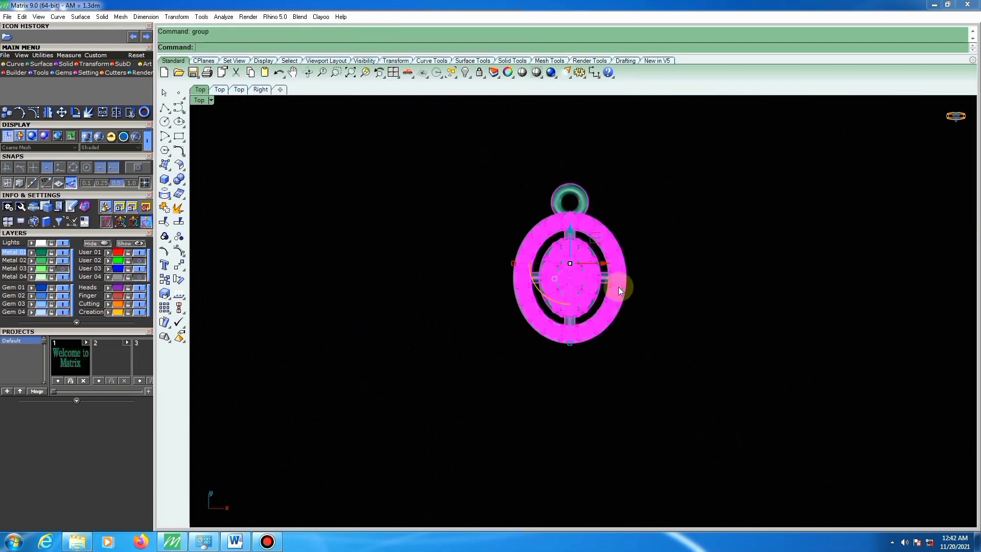
key(ctrl+c)
click(575, 206)
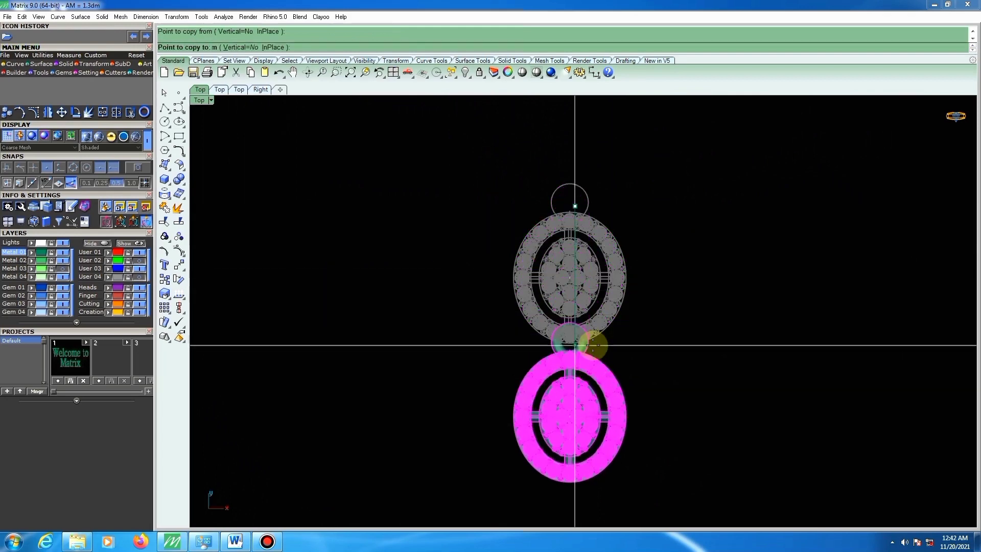
scroll(593, 345, up, 5)
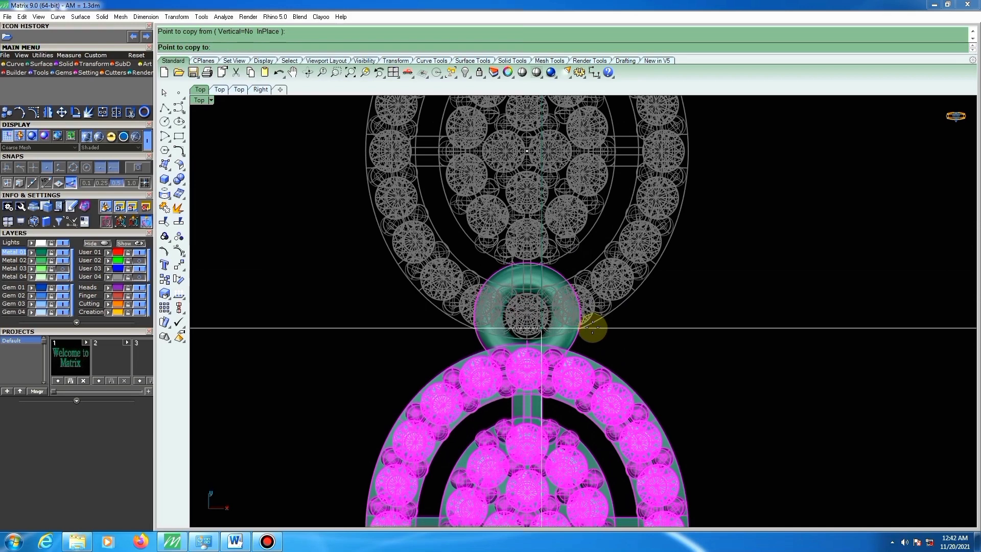
click(593, 327)
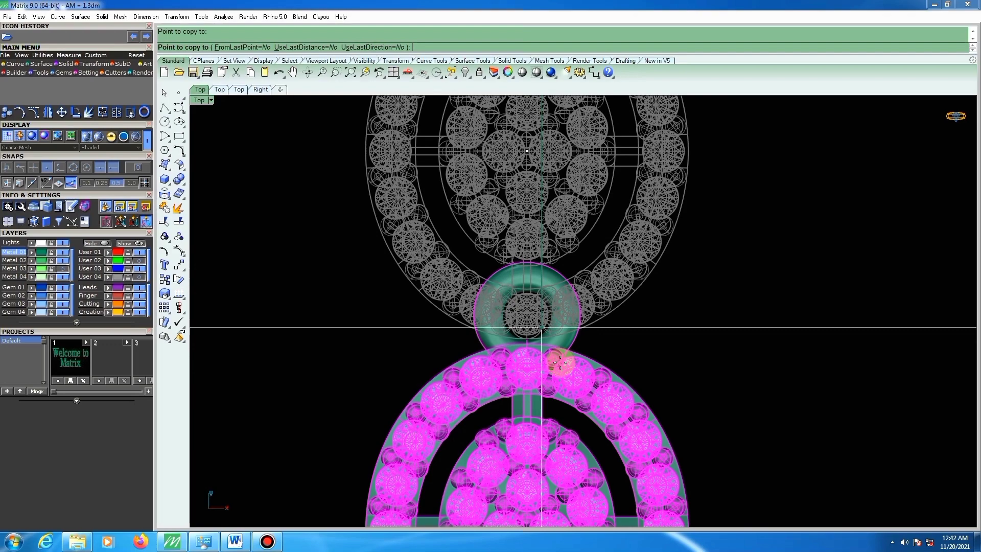
Place another copy of the grouped link directly above the original so the original's loop overlaps its lower end.
scroll(560, 362, down, 10)
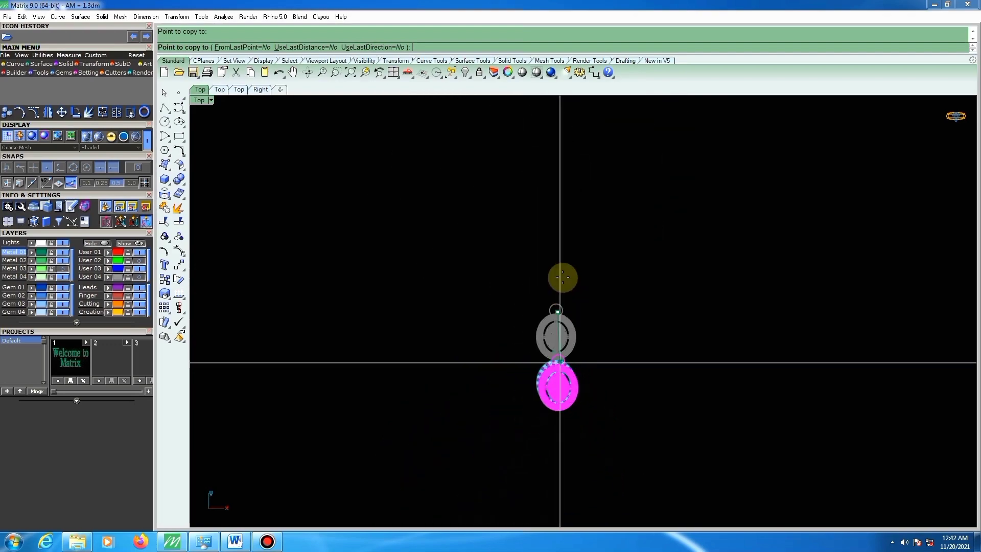
scroll(561, 286, down, 6)
scroll(552, 345, up, 3)
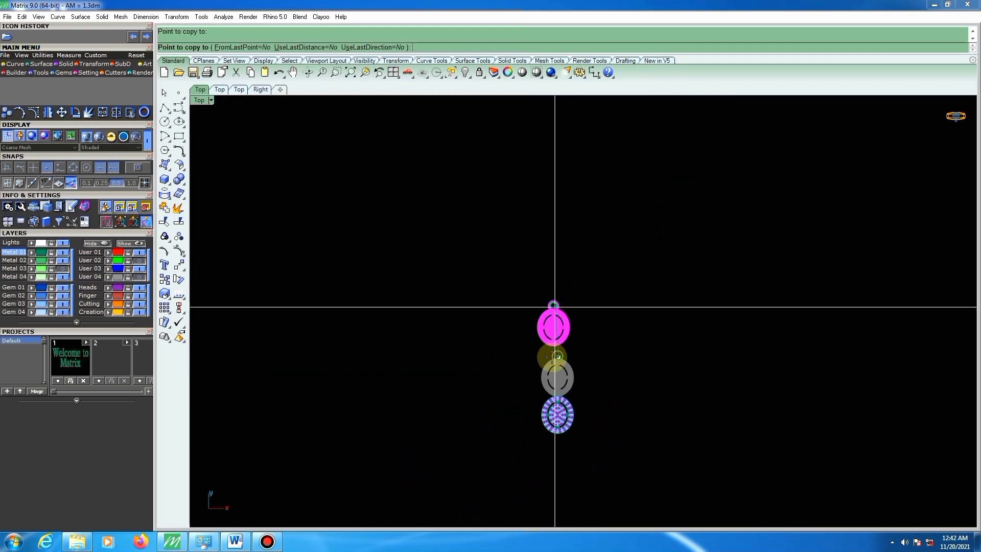
scroll(552, 356, up, 8)
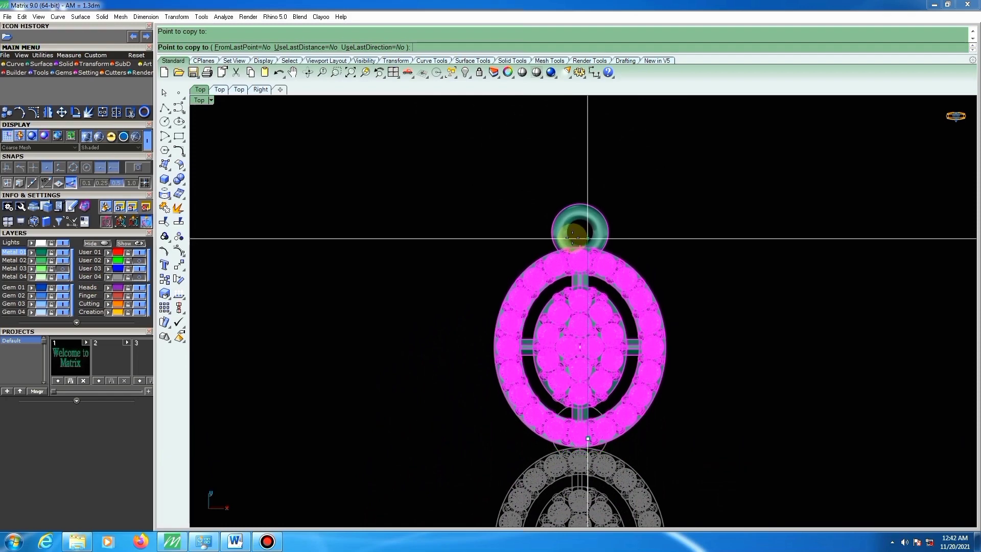
click(572, 238)
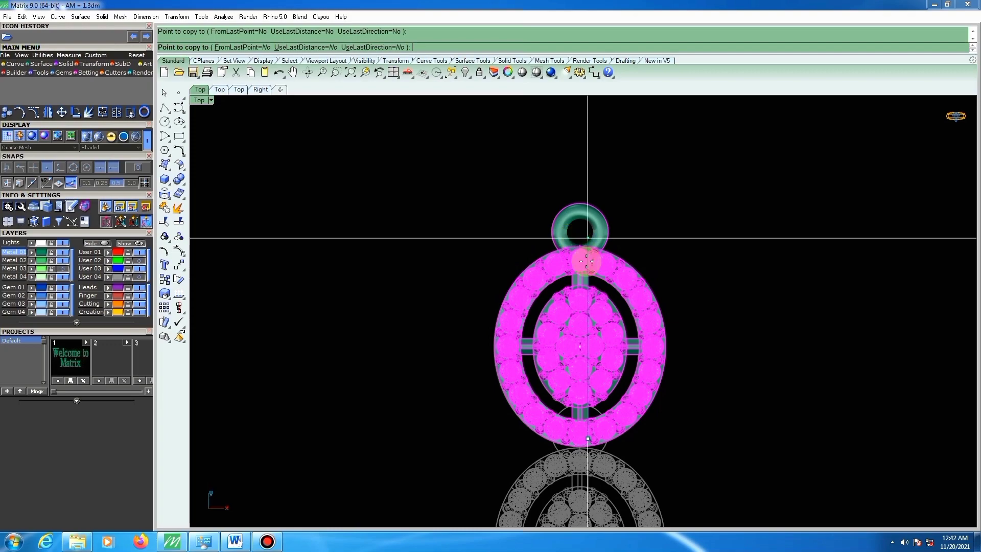
right_click(665, 350)
click(724, 437)
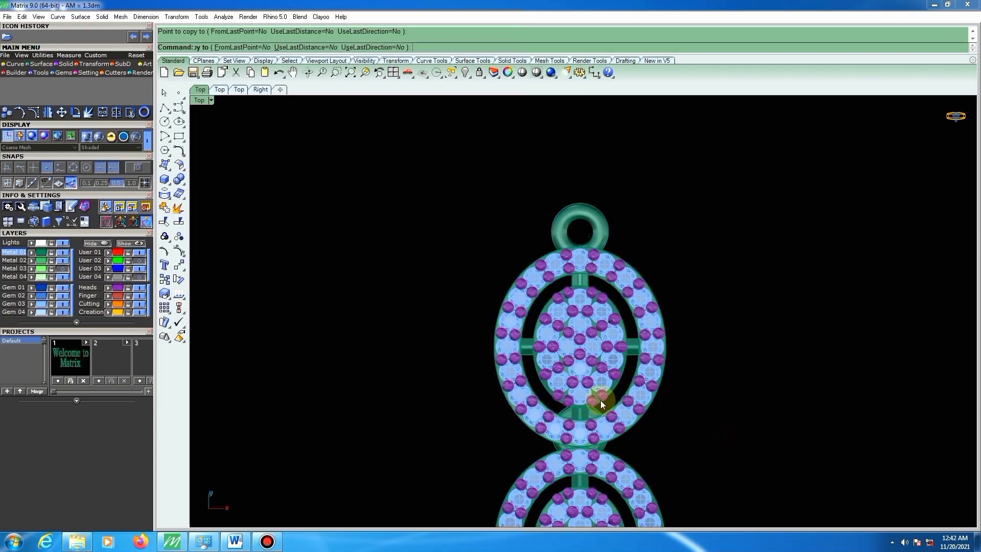
Remove the loop at the joint below the upper link from its group and assign it to the Cutting layer.
scroll(600, 400, down, 2)
scroll(598, 434, up, 5)
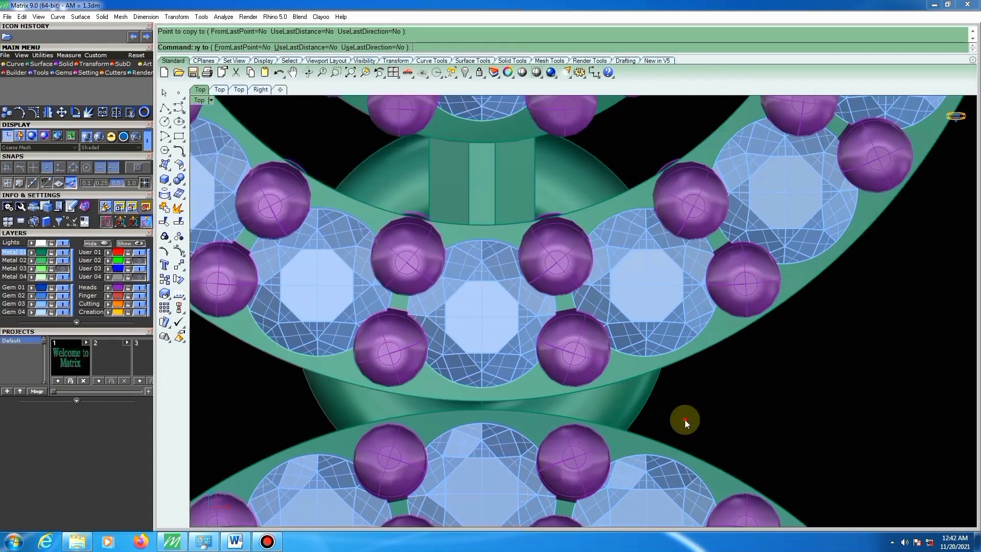
click(164, 236)
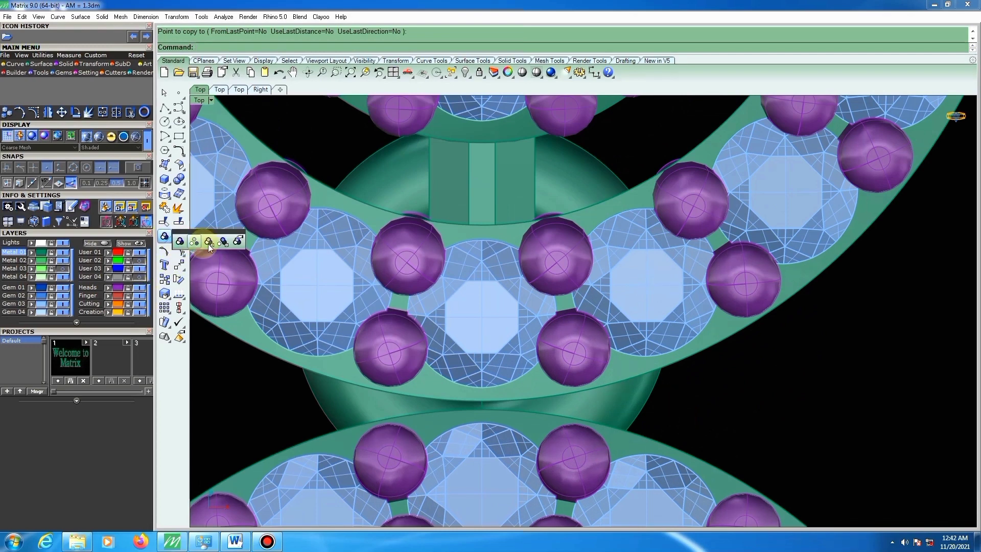
click(222, 241)
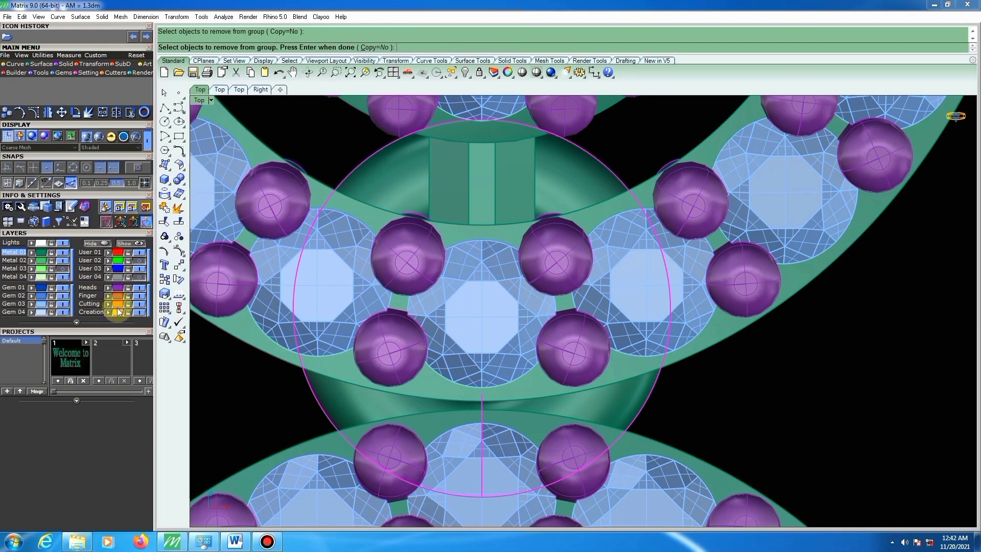
click(412, 387)
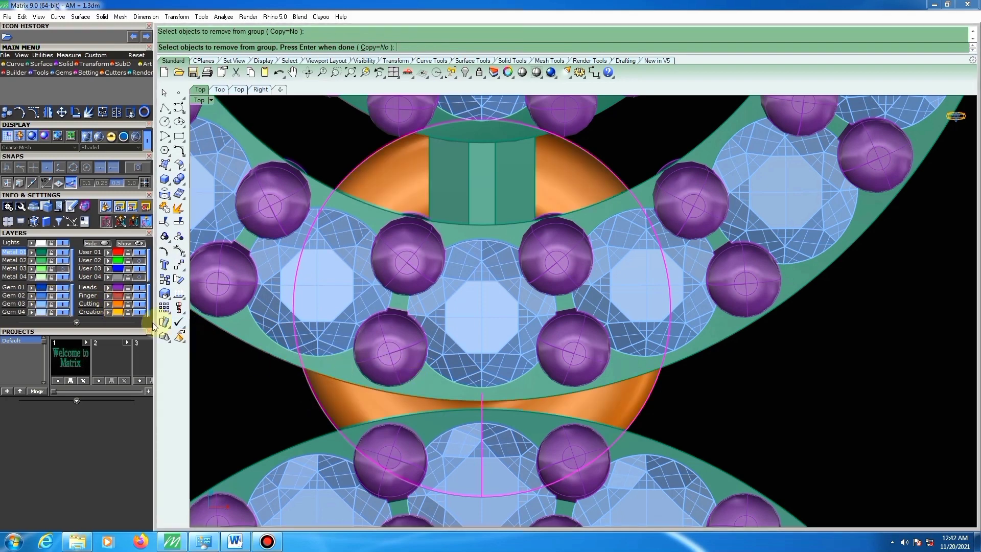
key(Return)
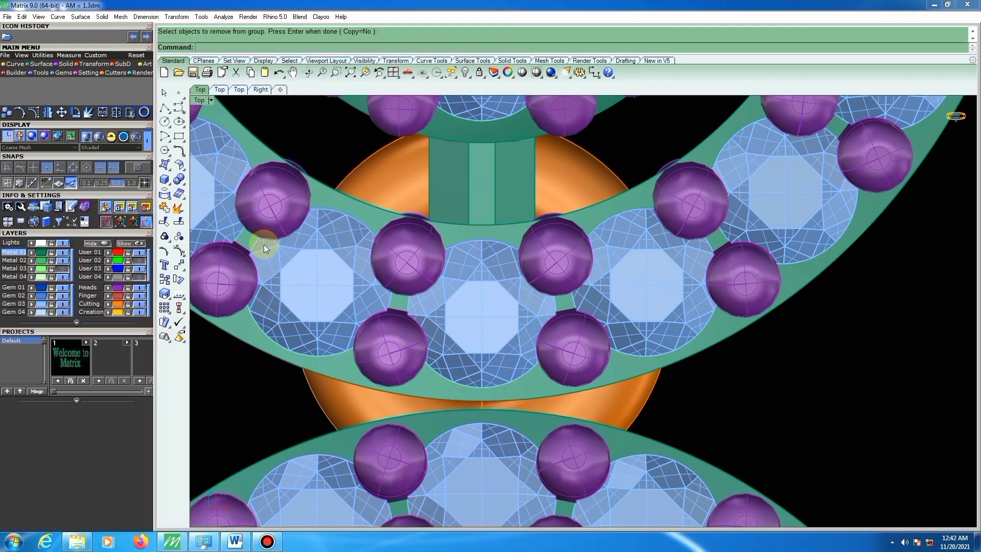
click(117, 303)
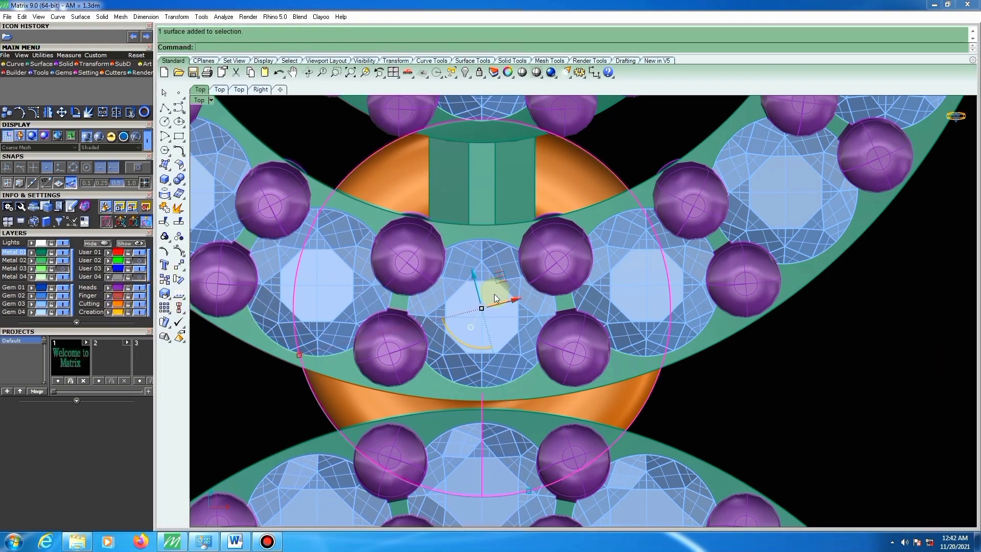
Move the joint loop slightly down so its inner edge meets the outer edge of the upper link's ring.
text(move)
key(Return)
scroll(490, 401, up, 2)
scroll(489, 402, up, 3)
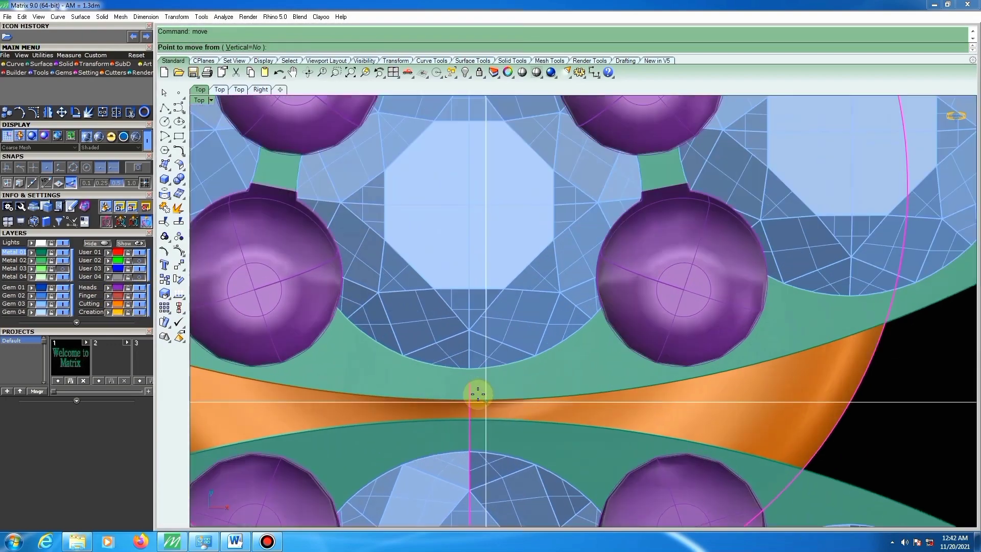
click(476, 353)
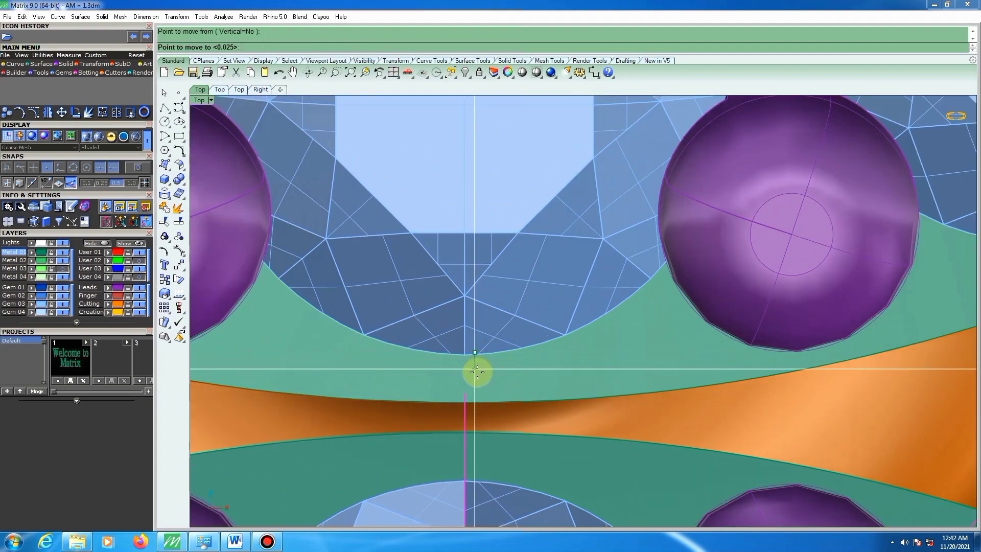
click(476, 373)
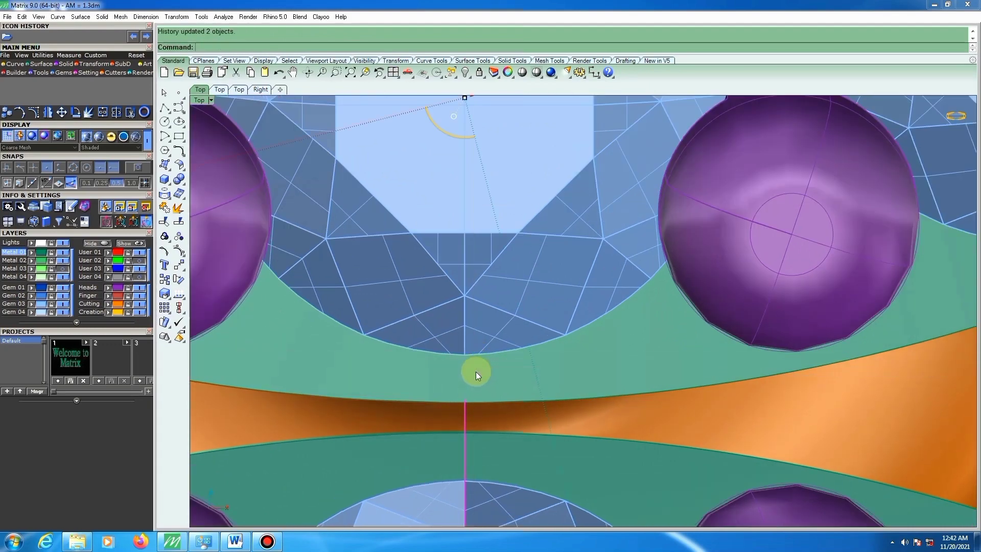
scroll(490, 353, down, 5)
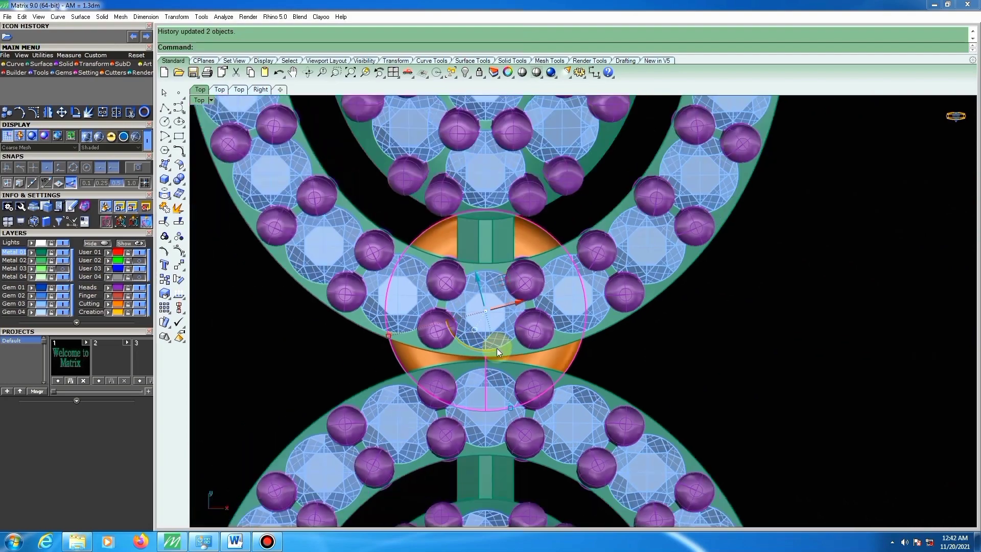
scroll(497, 348, down, 2)
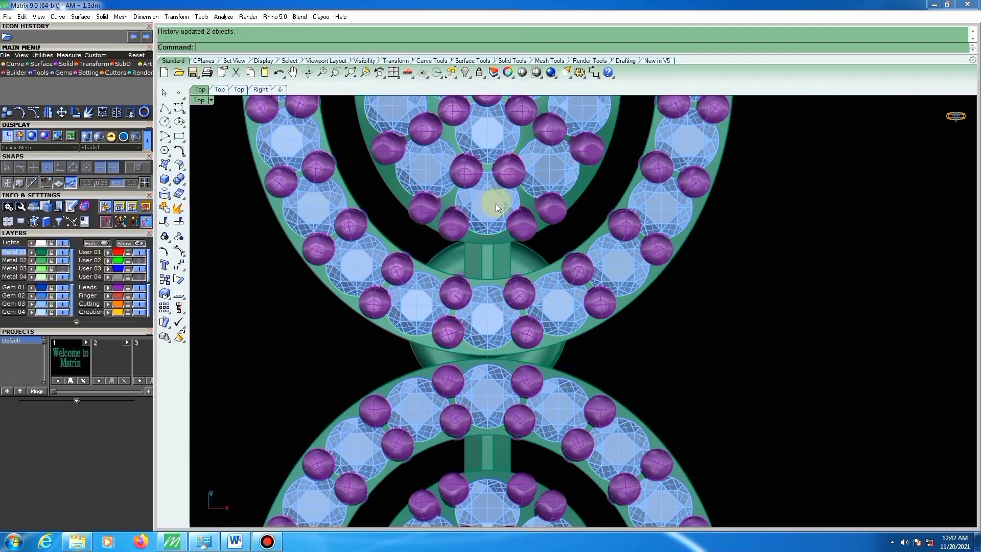
Examine from below and from the side how the loops connect the neighbouring links.
right_drag(495, 204, 529, 261)
right_drag(510, 346, 602, 320)
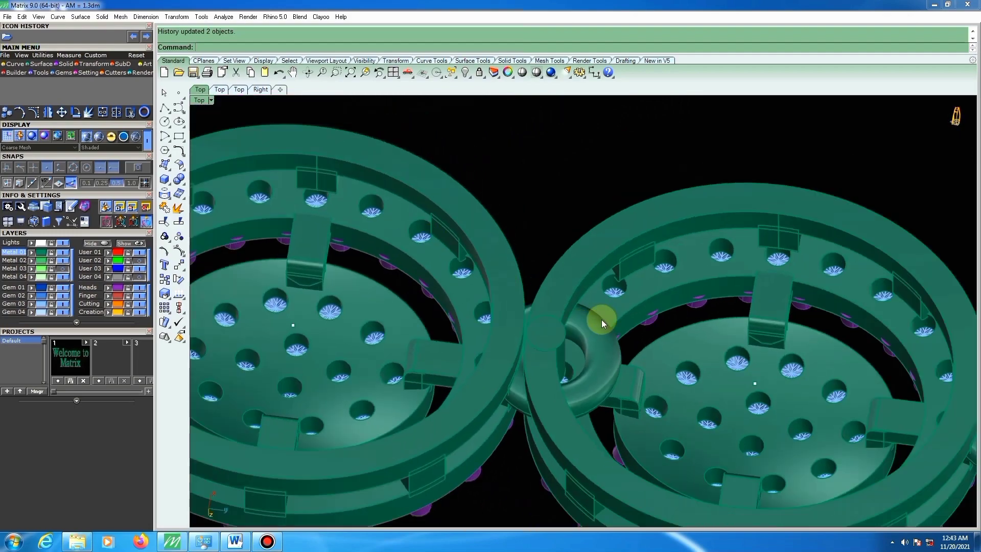
right_drag(666, 281, 591, 414)
scroll(590, 413, down, 4)
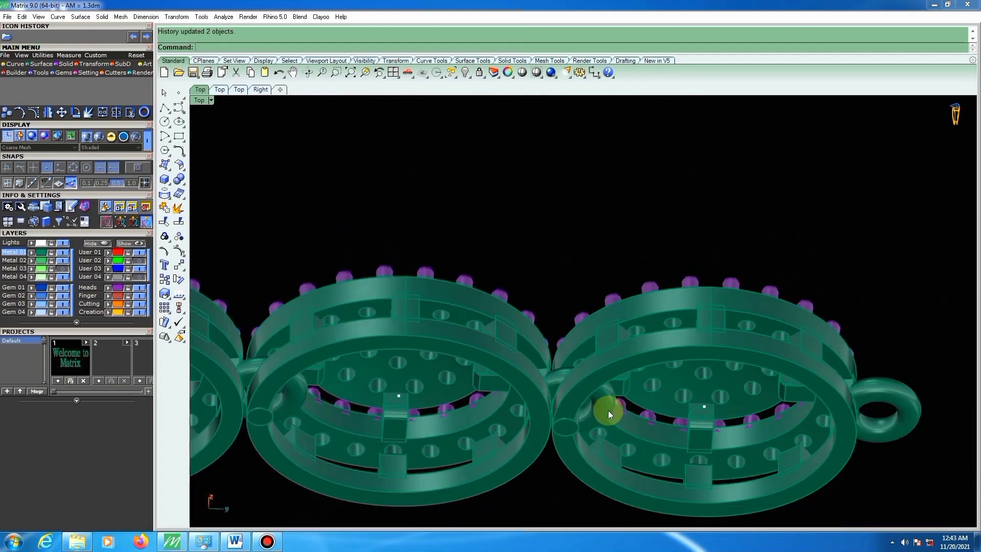
Remove the loop at the upper end of the topmost link from its group and delete it.
key(ctrl+F1)
scroll(582, 388, down, 2)
scroll(564, 373, down, 4)
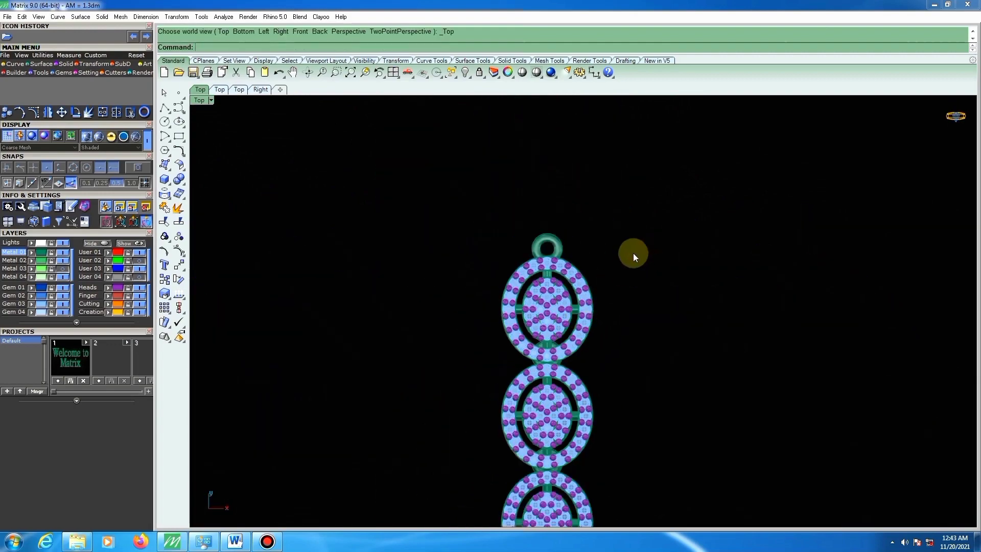
click(166, 239)
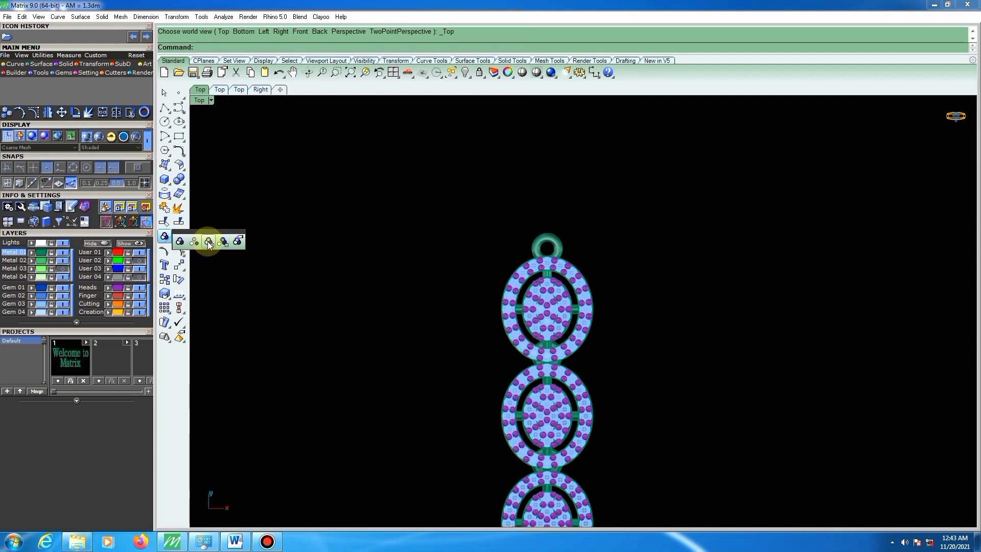
click(223, 243)
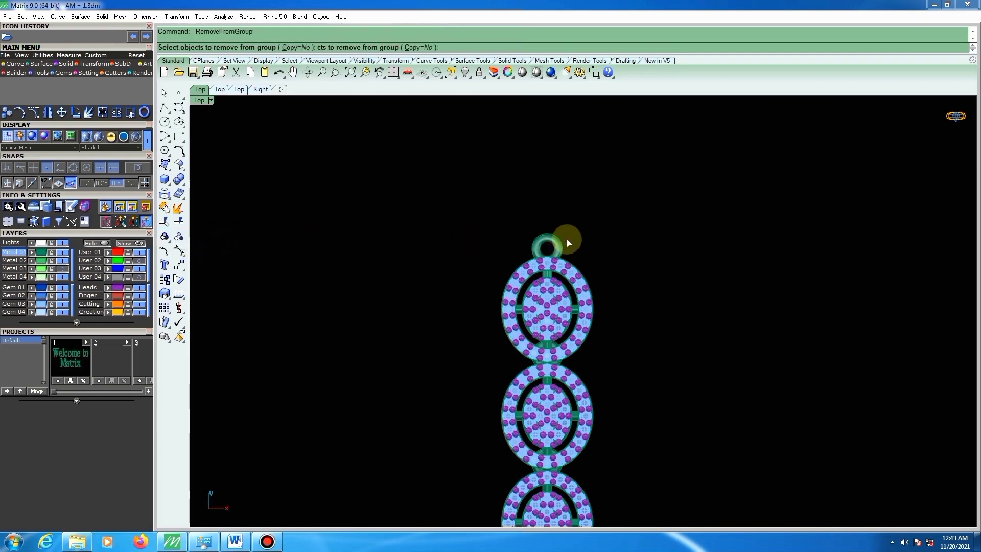
drag(507, 241, 503, 243)
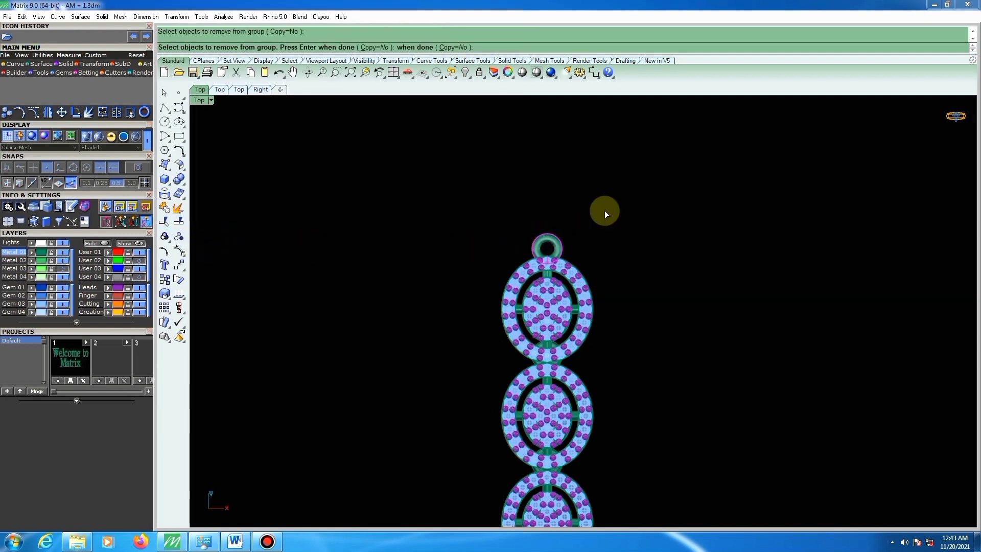
right_click(629, 185)
key(Delete)
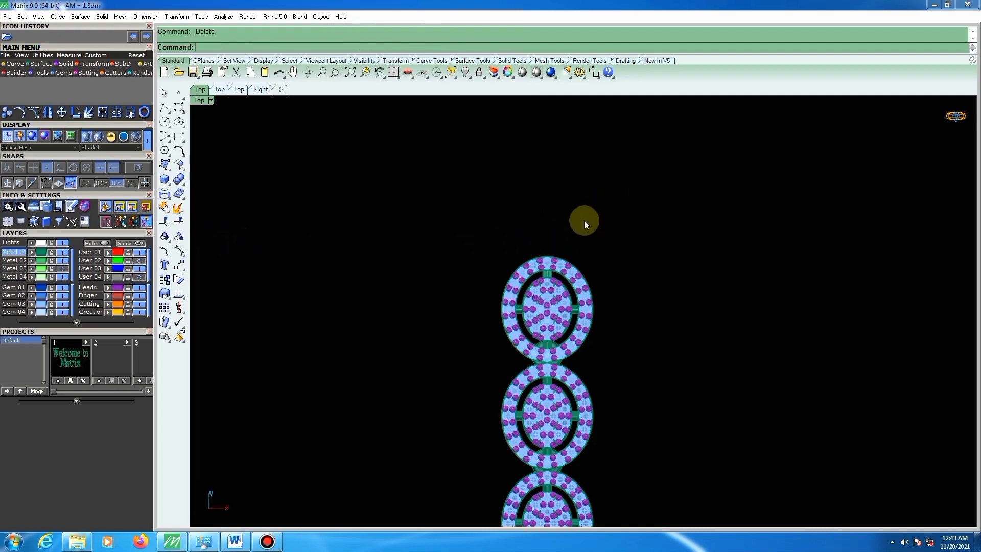
In a wireframe top view, draw a straight vertical line from the centre of the topmost link's uppermost stone to above the ring.
scroll(554, 260, up, 1)
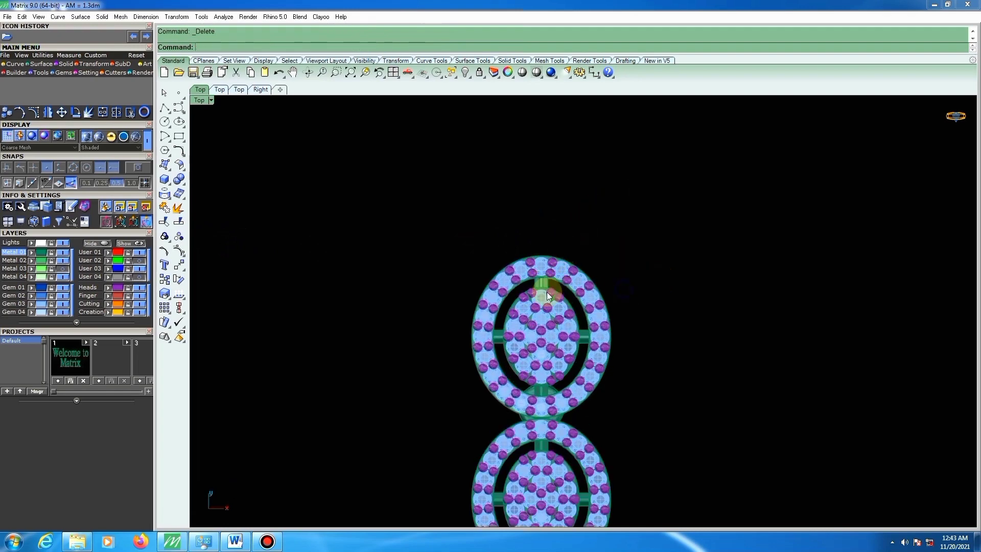
right_drag(546, 292, 372, 182)
scroll(628, 376, up, 3)
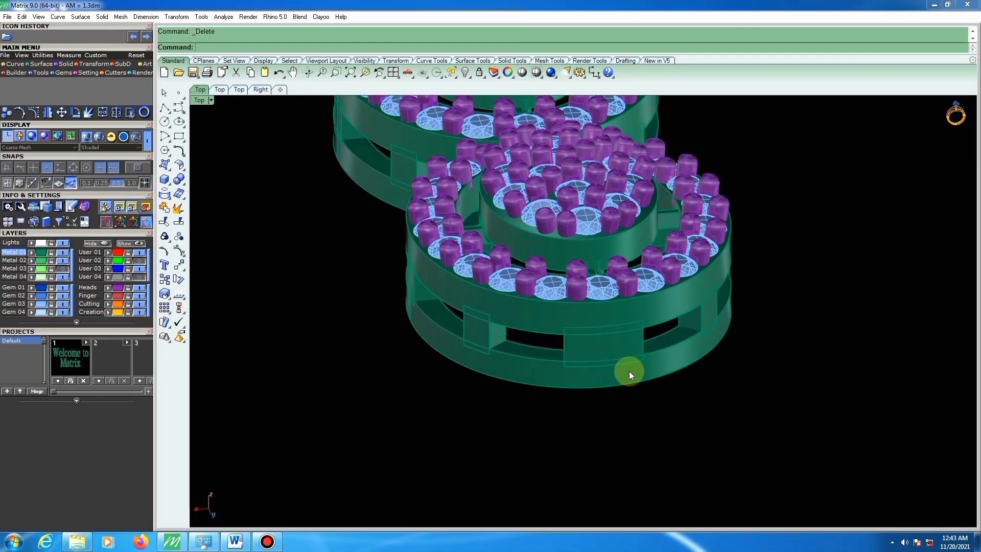
key(F5)
scroll(610, 353, down, 4)
right_click(536, 72)
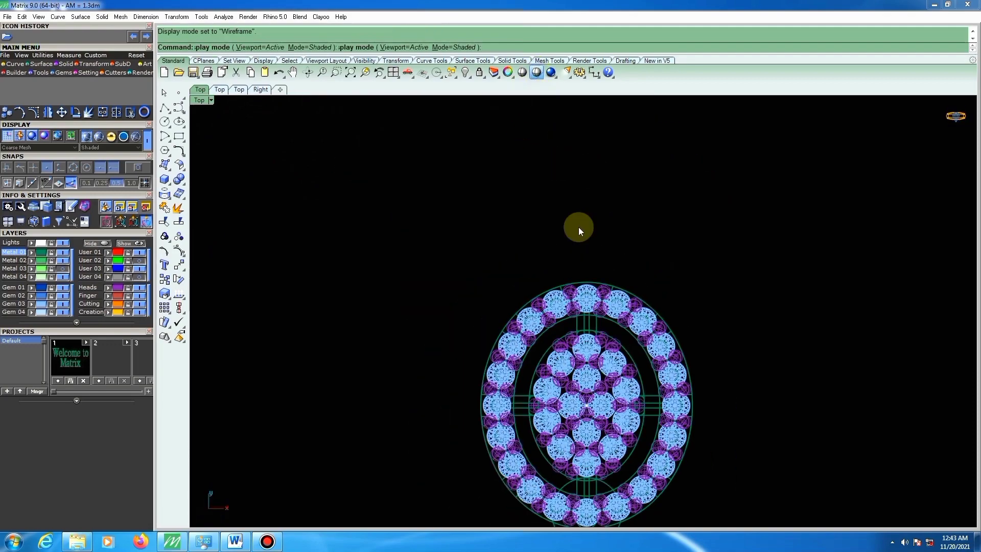
scroll(603, 286, up, 6)
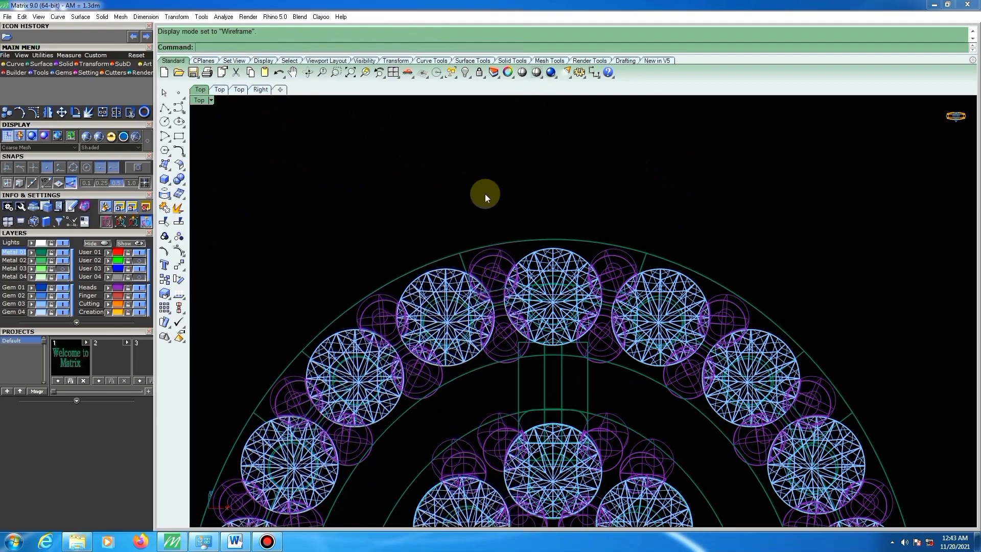
click(166, 109)
scroll(549, 301, up, 4)
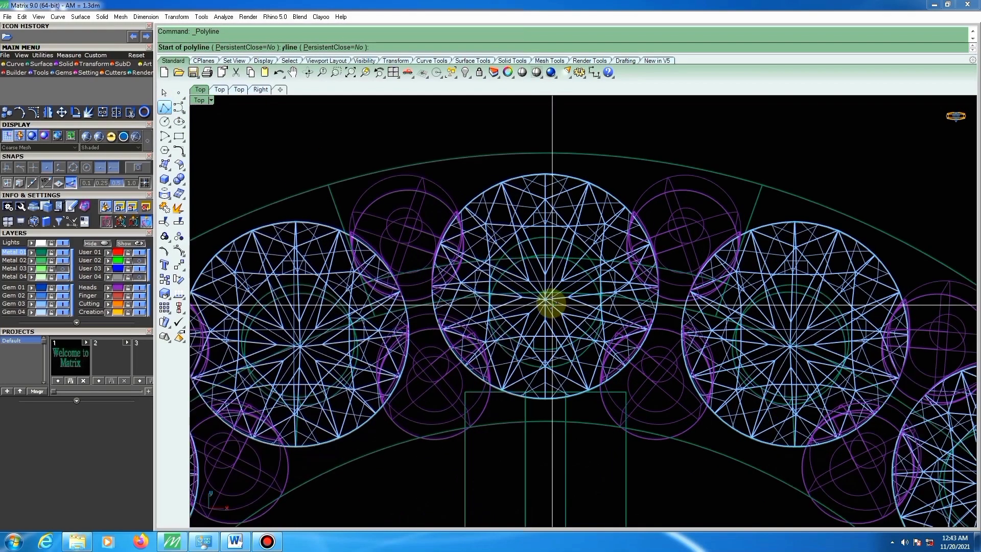
scroll(549, 301, up, 1)
click(545, 301)
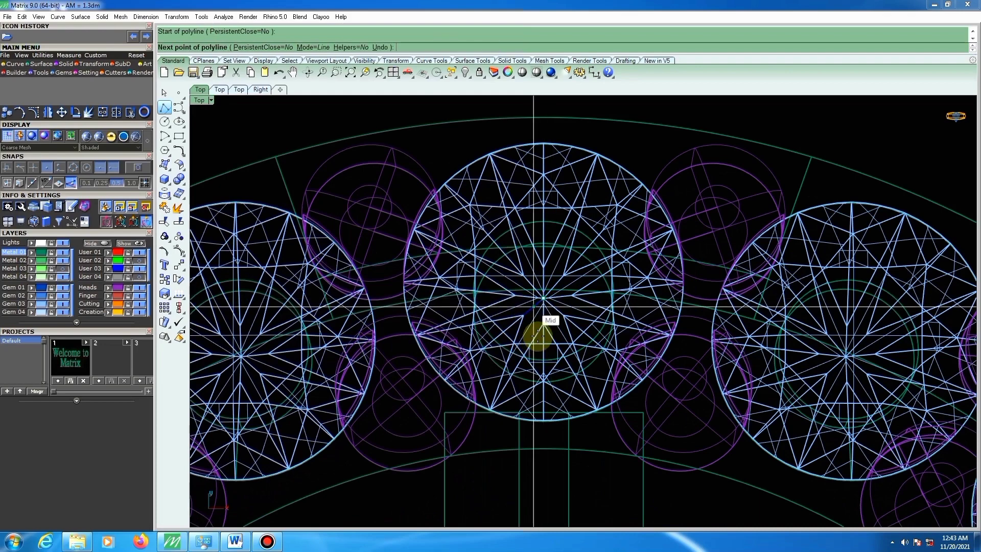
scroll(547, 280, down, 6)
click(550, 205)
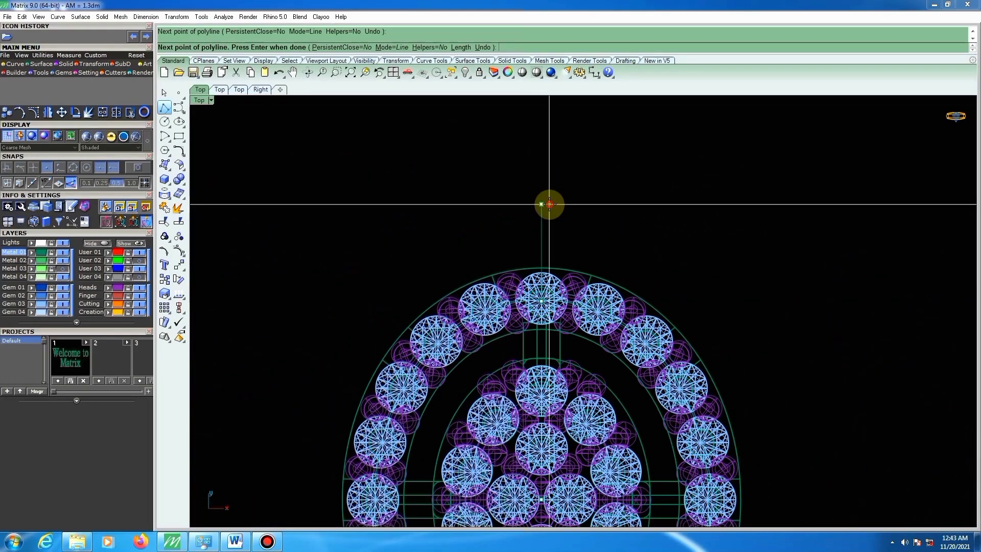
key(Return)
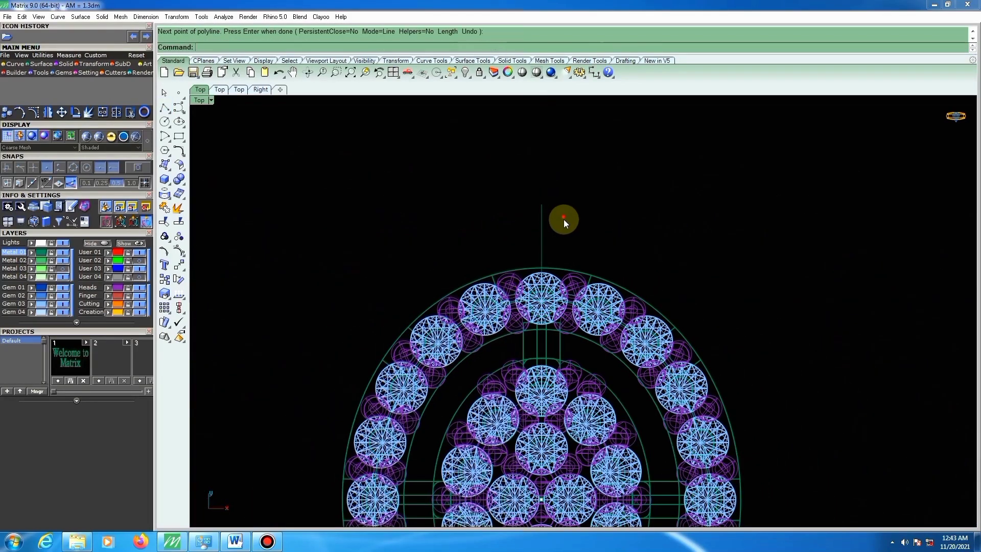
Measure the distance between the two edges of the gallery post on the outer ring's upper-right side.
click(560, 261)
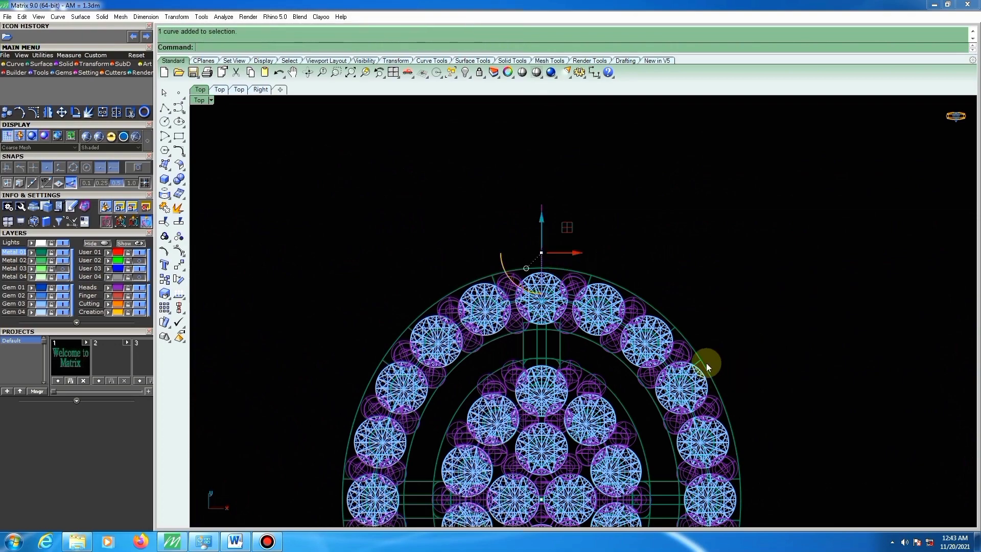
scroll(699, 363, up, 12)
key(d)
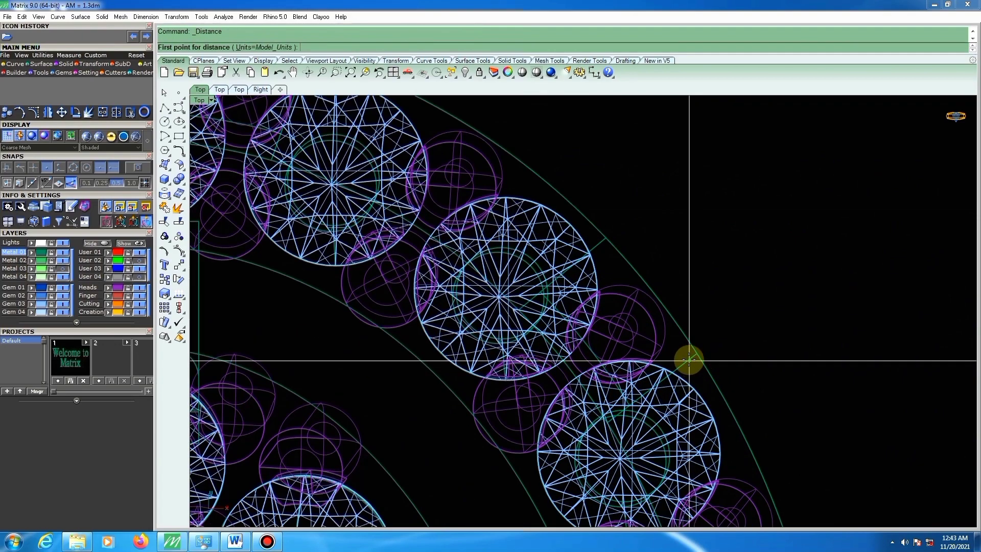
click(689, 360)
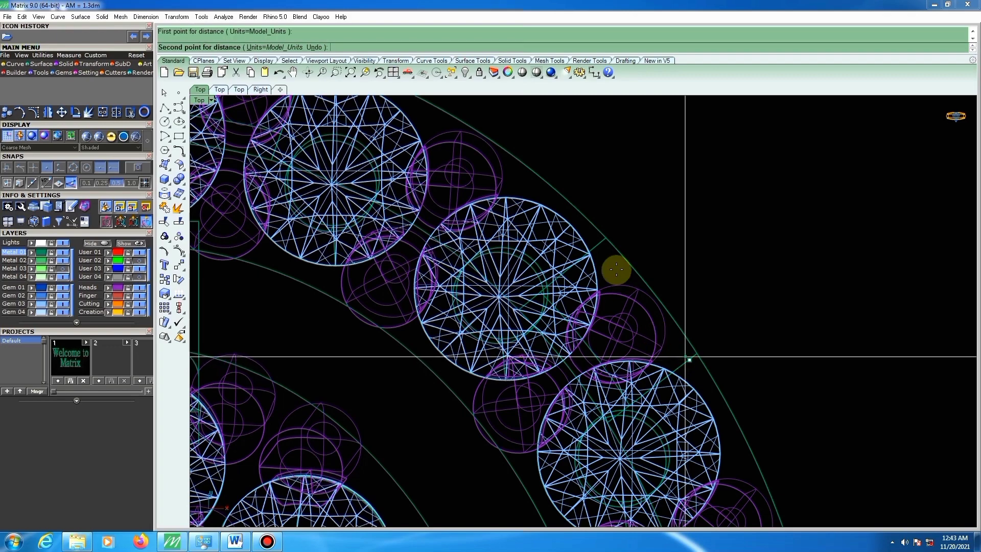
click(595, 247)
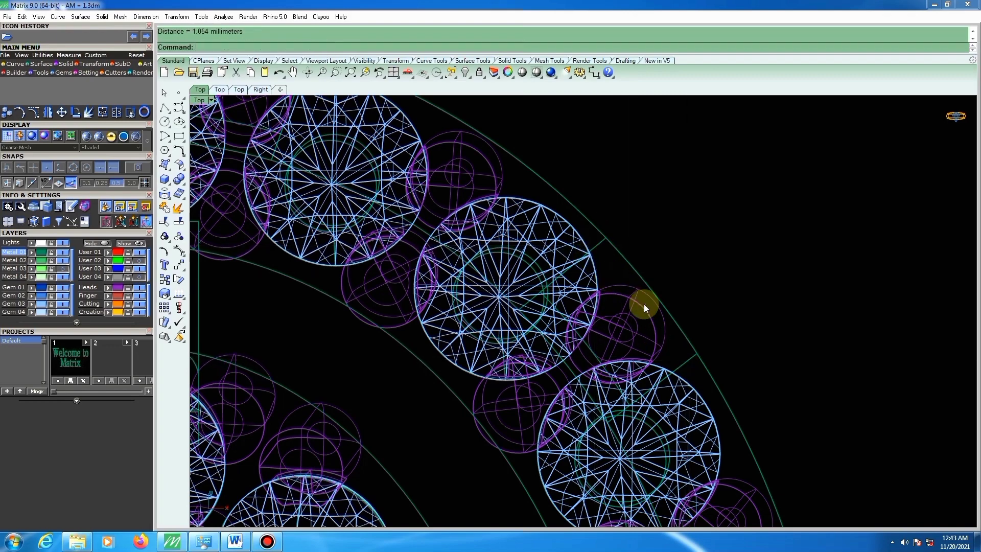
Move the vertical line 0.5 mm to the right of the link's centre.
scroll(648, 307, down, 5)
scroll(511, 214, up, 3)
scroll(567, 257, up, 1)
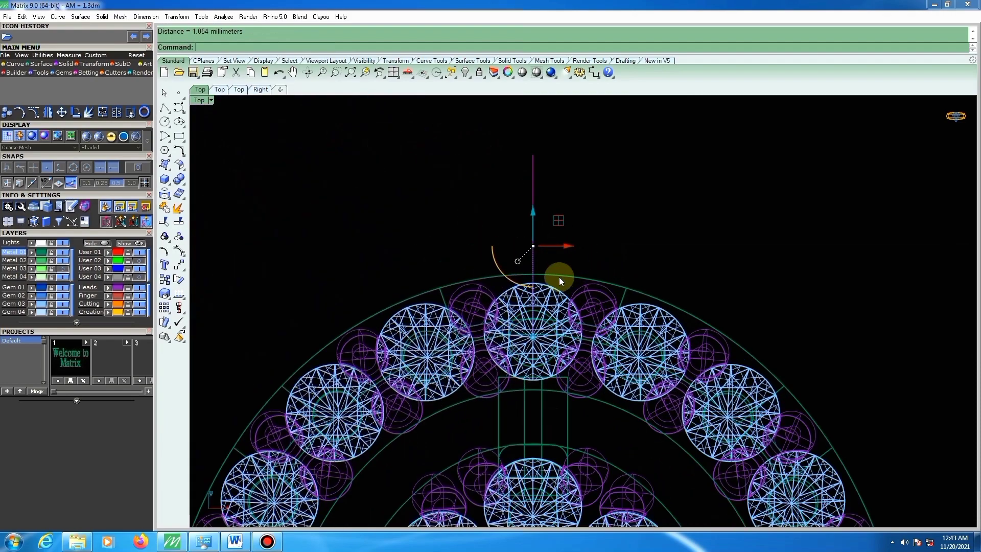
text(m)
key(Return)
click(549, 261)
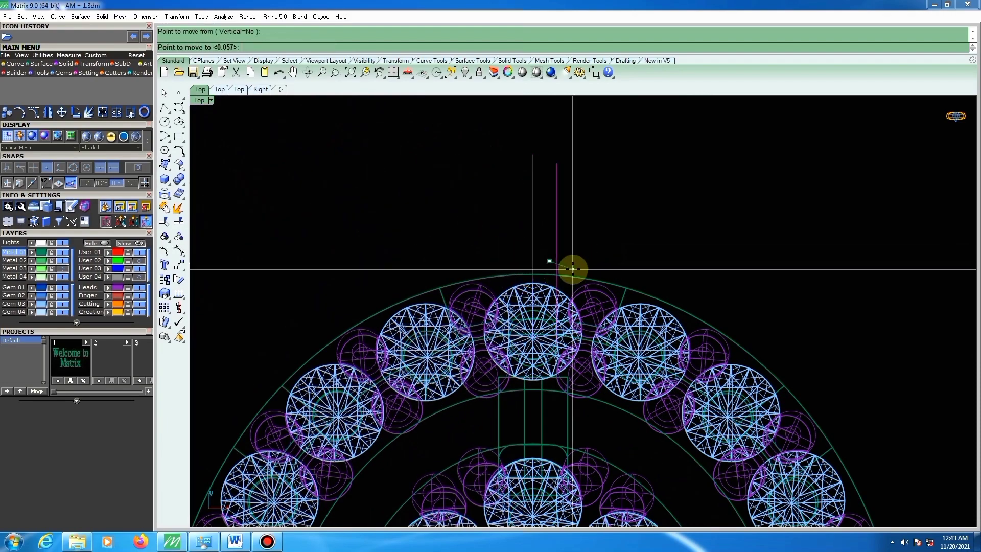
text(.5)
key(Return)
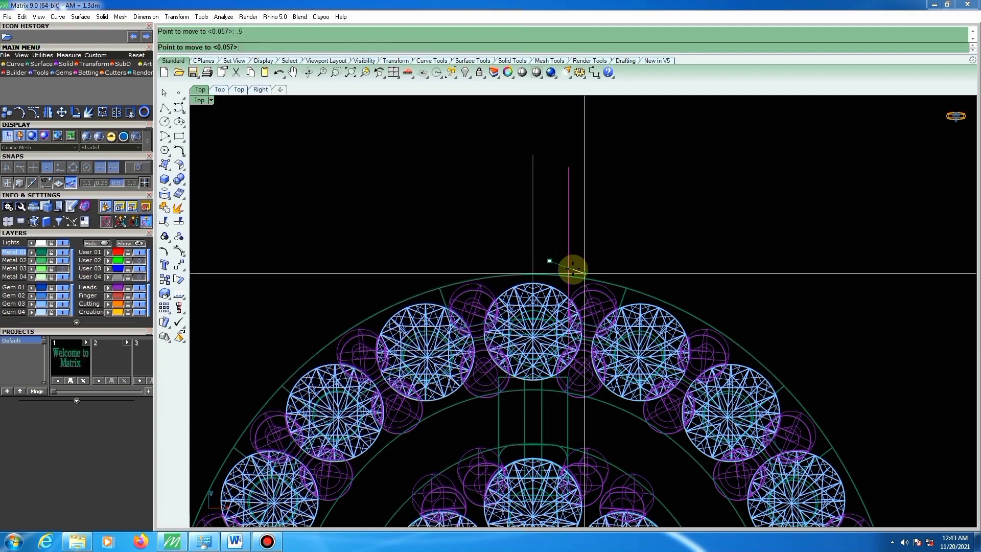
click(591, 271)
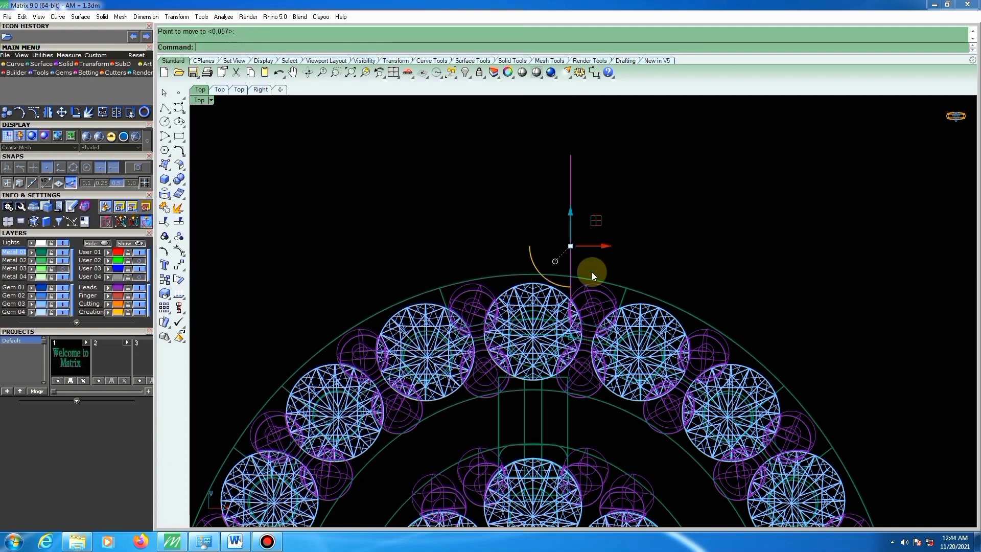
Rotate the line slightly clockwise about a point near its lower end so it leans outward.
scroll(575, 334, up, 5)
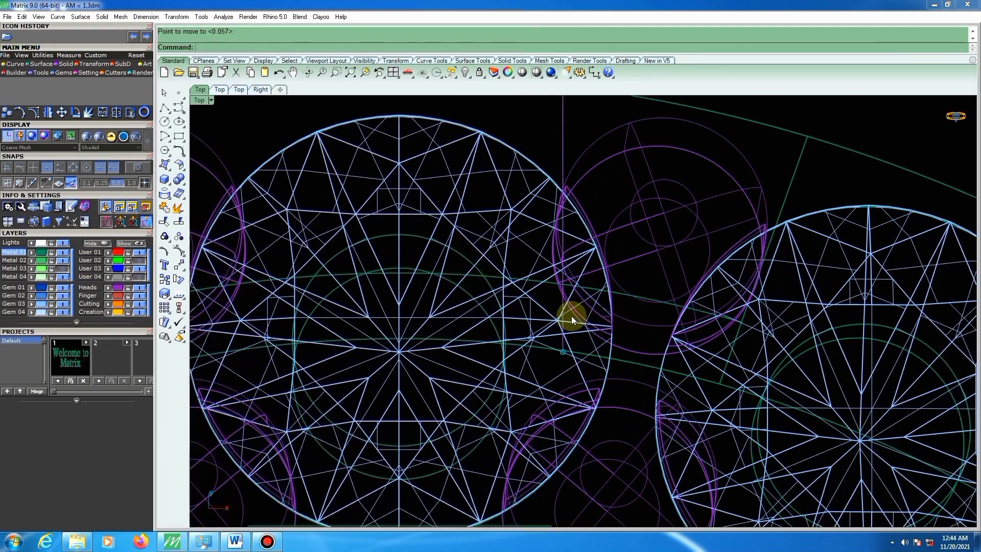
text(r)
key(Return)
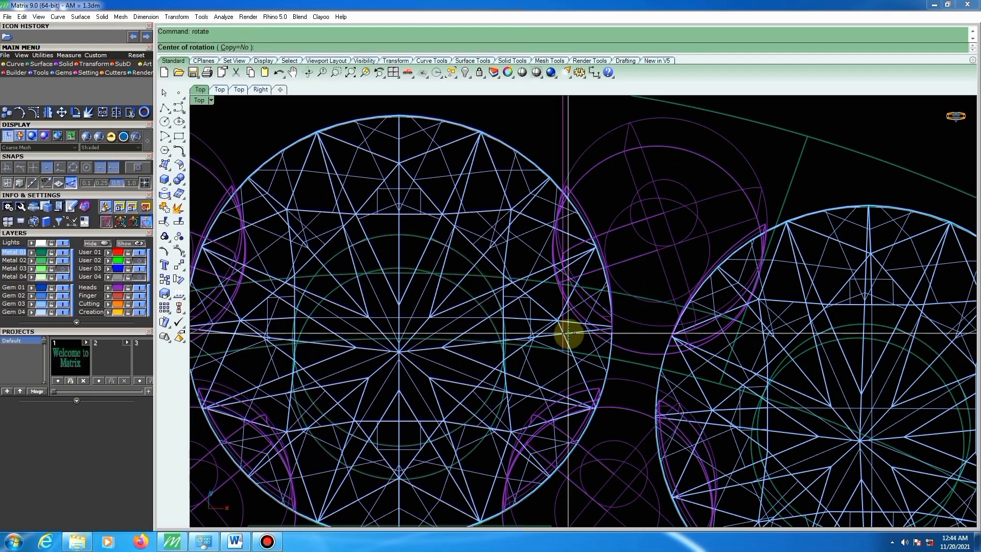
click(560, 297)
scroll(564, 335, down, 2)
scroll(580, 325, down, 3)
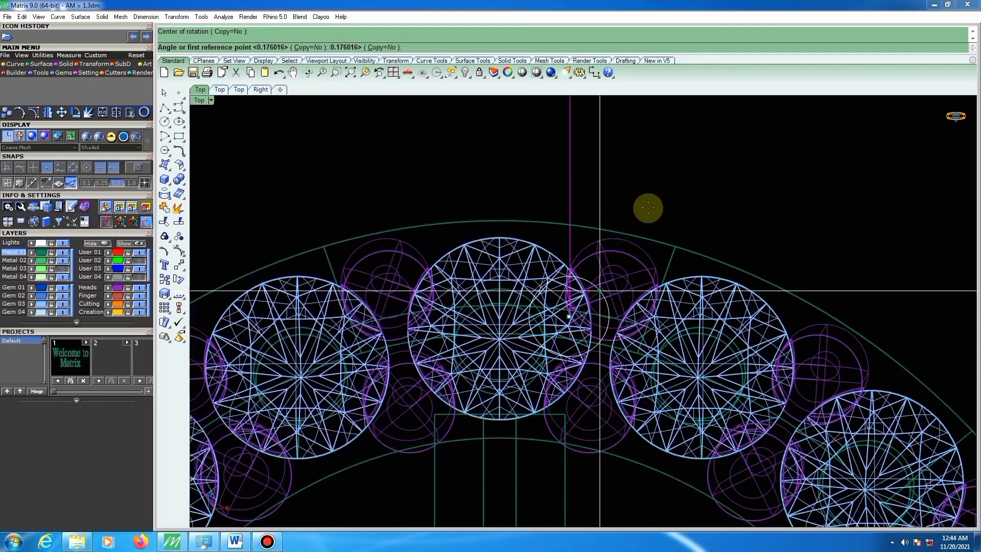
click(678, 196)
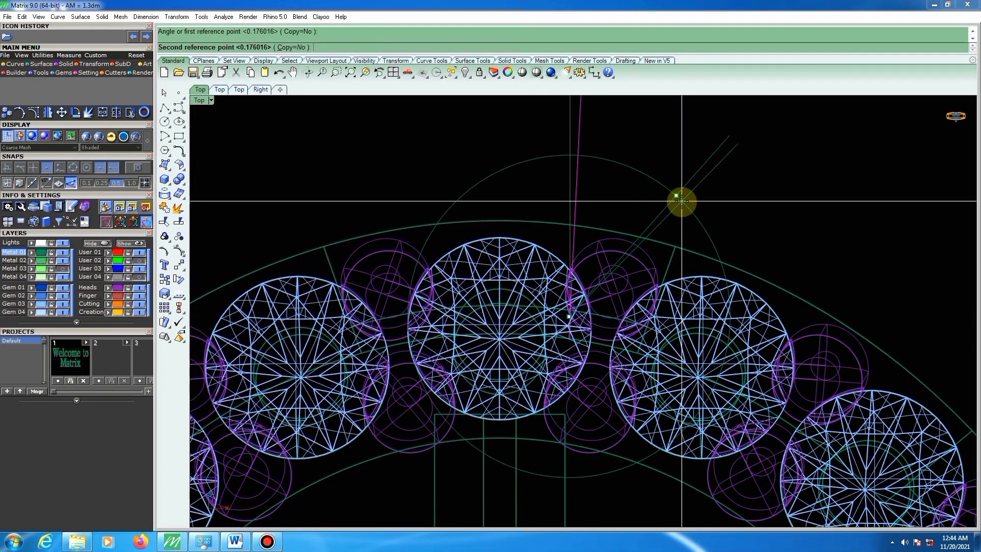
click(681, 203)
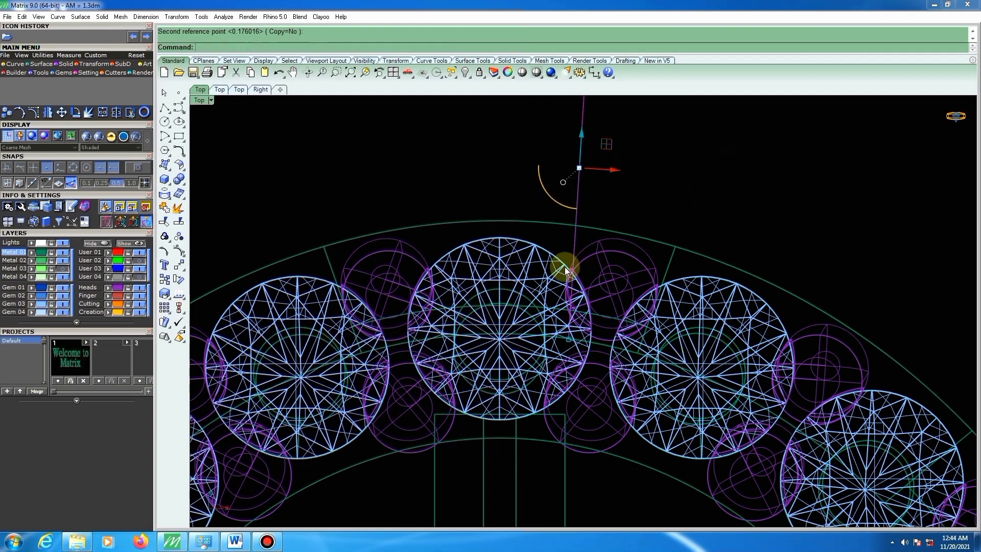
Mirror the slanted line across the vertical axis through the origin, keeping the original.
text(mirror)
key(Return)
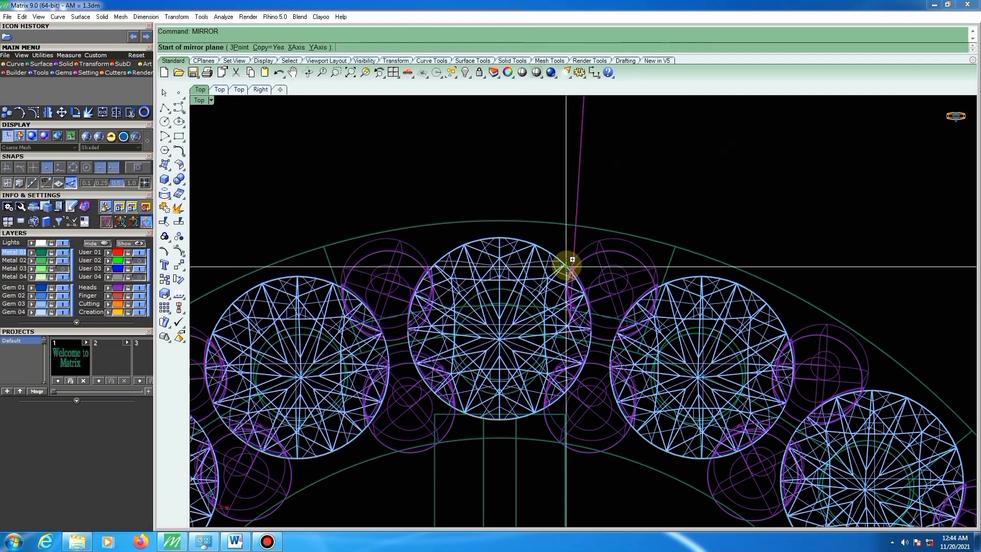
text(0)
key(Return)
click(547, 238)
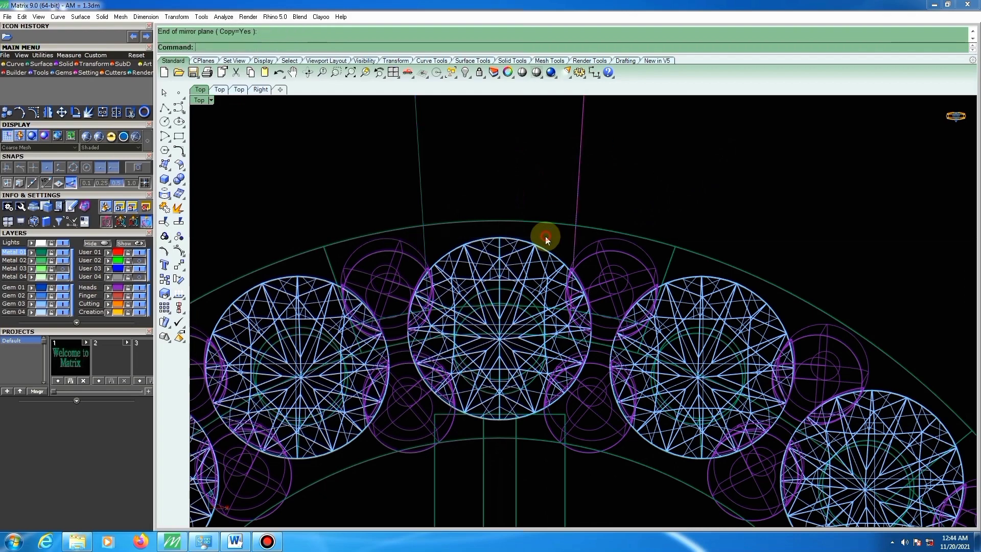
Extrude both slanted lines upward past the ring's full height as cutting surfaces, and delete the source lines.
click(413, 166)
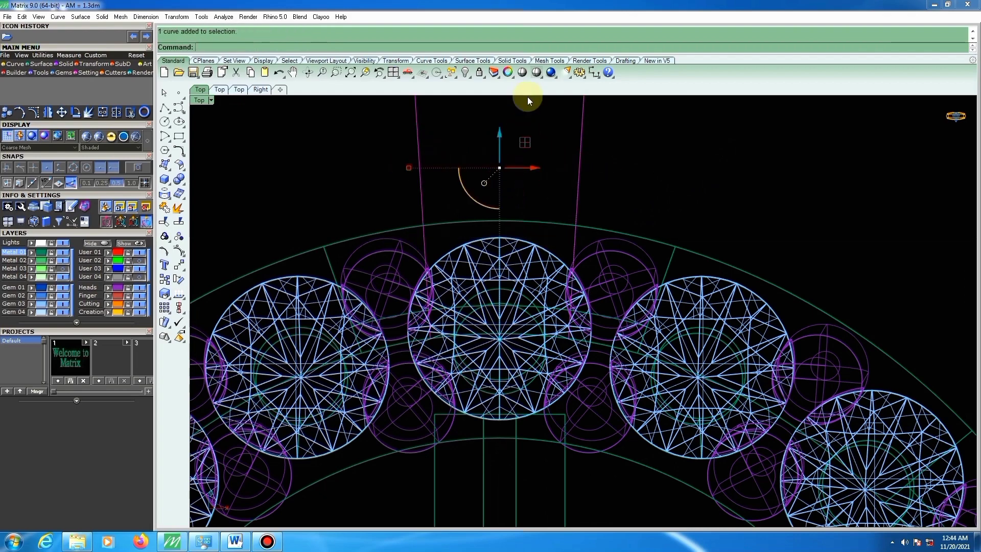
click(536, 73)
mouse_move(553, 194)
right_down()
mouse_move(707, 258)
mouse_move(525, 212)
mouse_move(508, 138)
right_up()
key(ctrl+e)
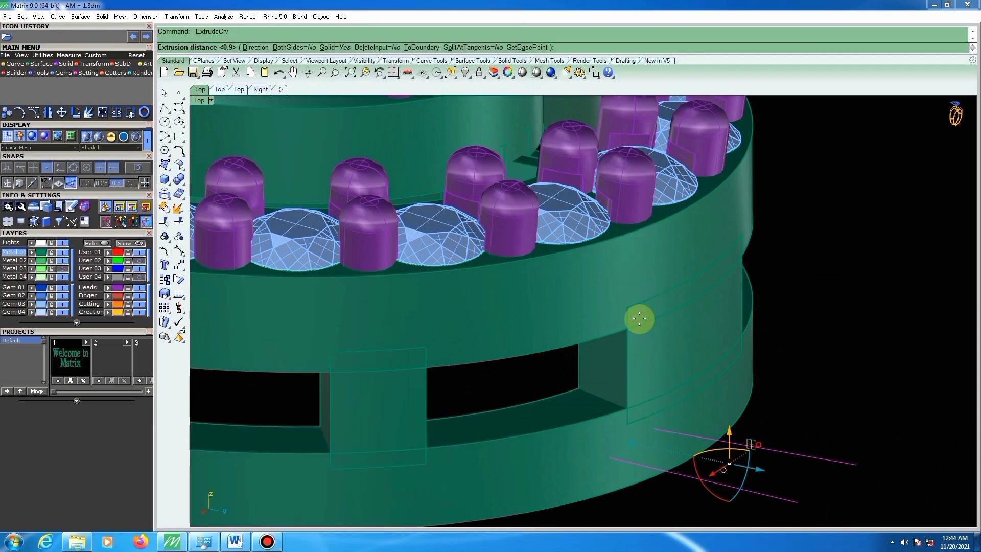
scroll(637, 285, down, 2)
click(664, 196)
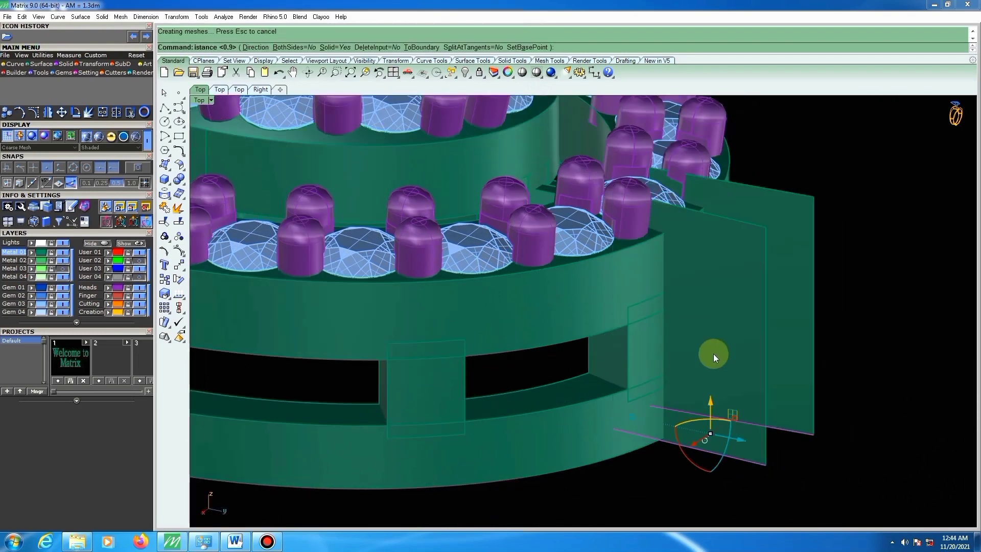
key(Escape)
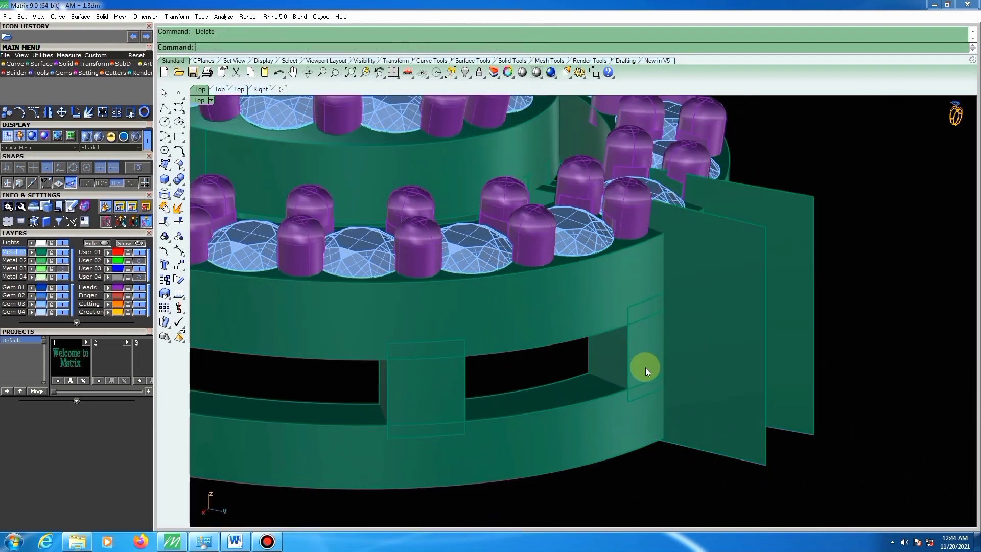
key(ctrl+a)
key(Escape)
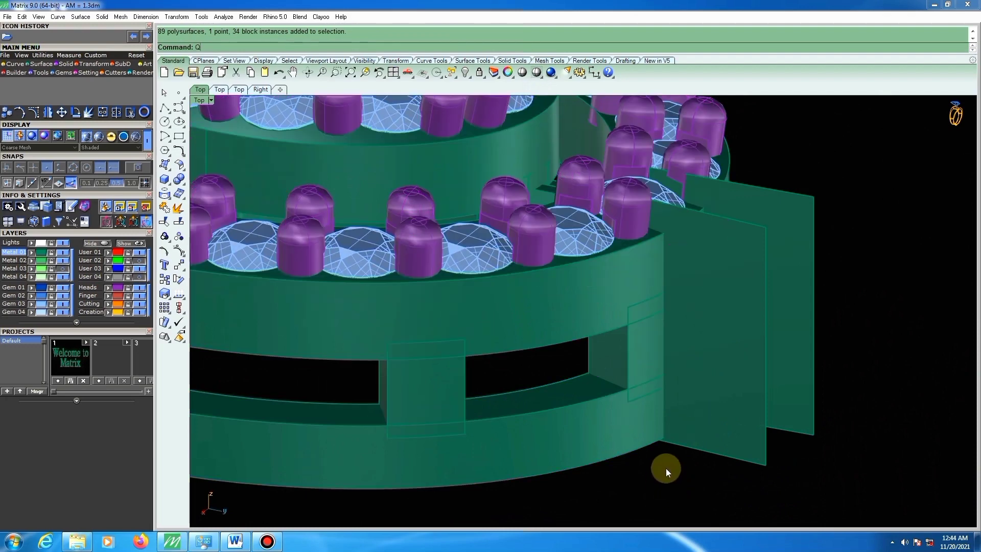
text(bs)
key(Return)
click(626, 358)
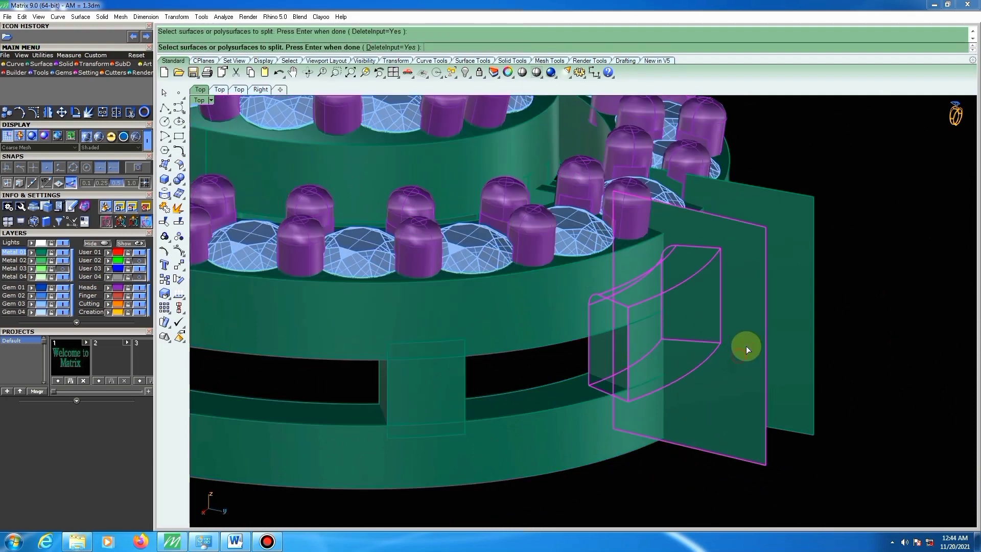
key(Return)
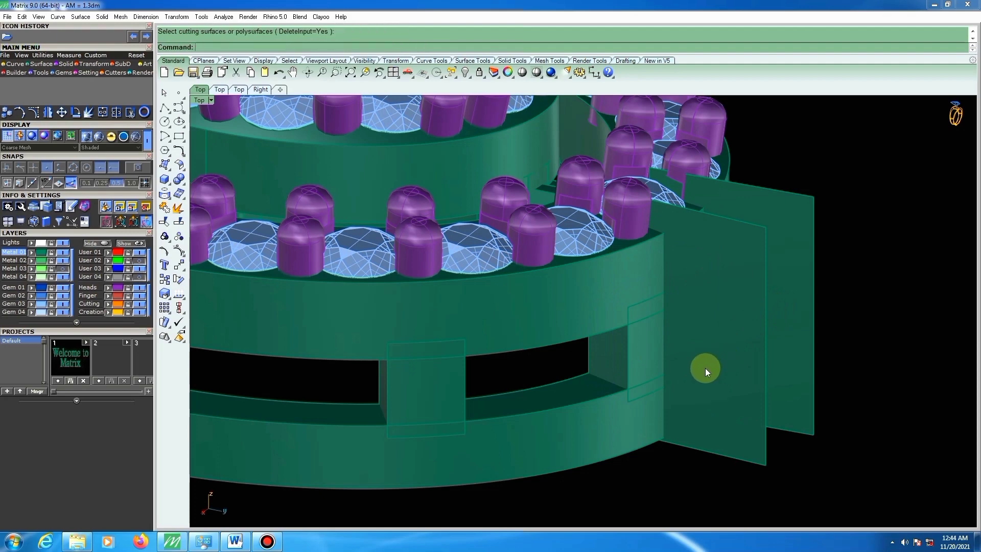
key(ctrl+a)
key(Escape)
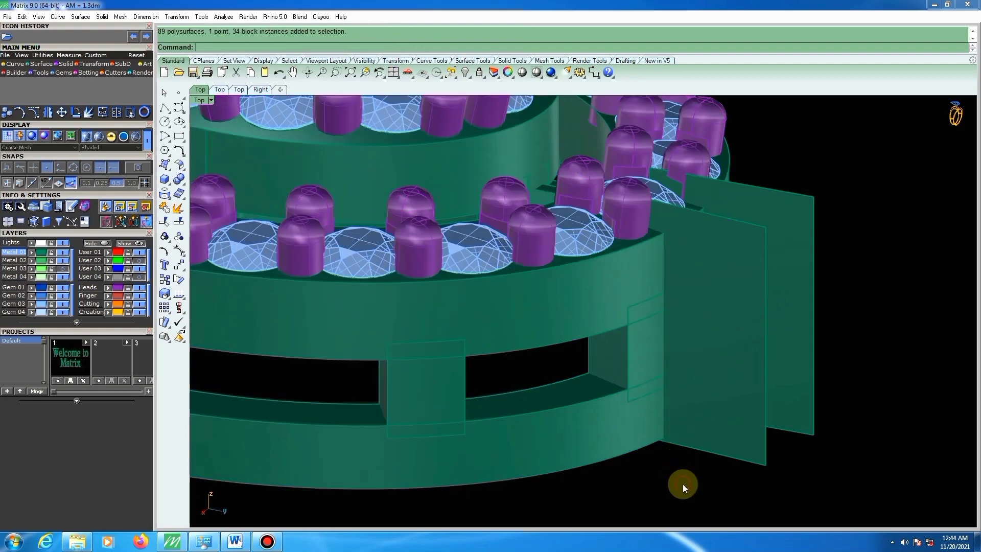
Boolean-split the topmost link's end gallery post with both slanted surfaces, and delete the two cutting surfaces.
key(Return)
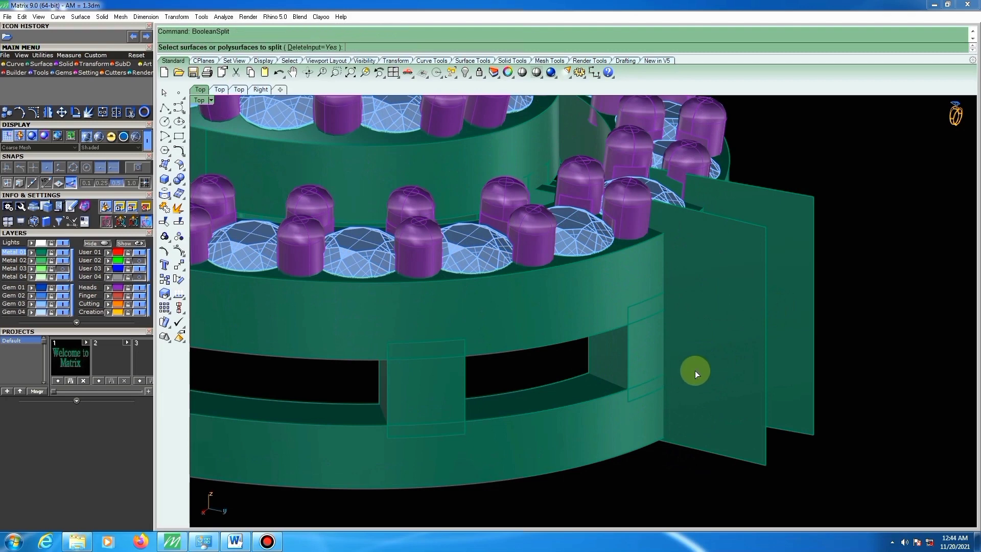
click(629, 357)
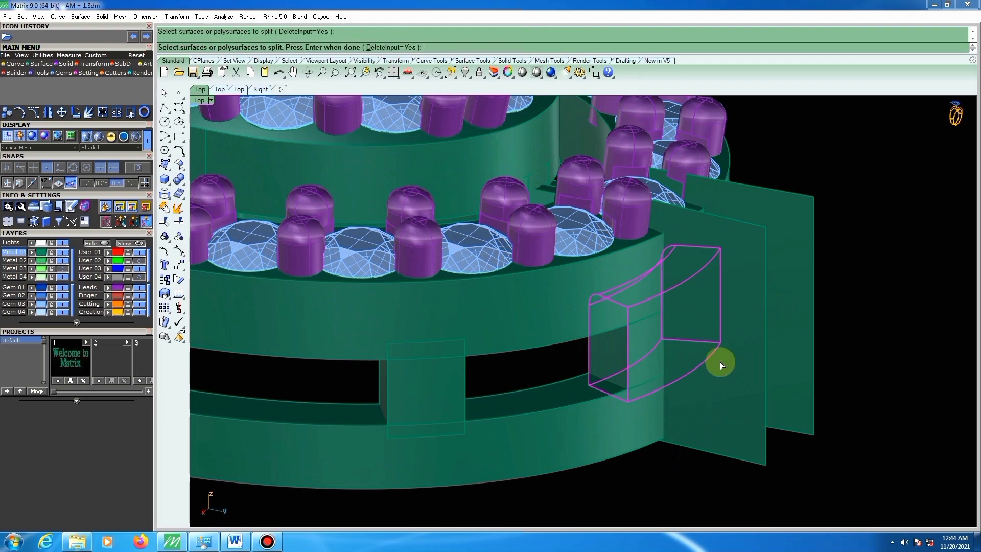
key(Return)
click(752, 306)
click(786, 280)
key(Return)
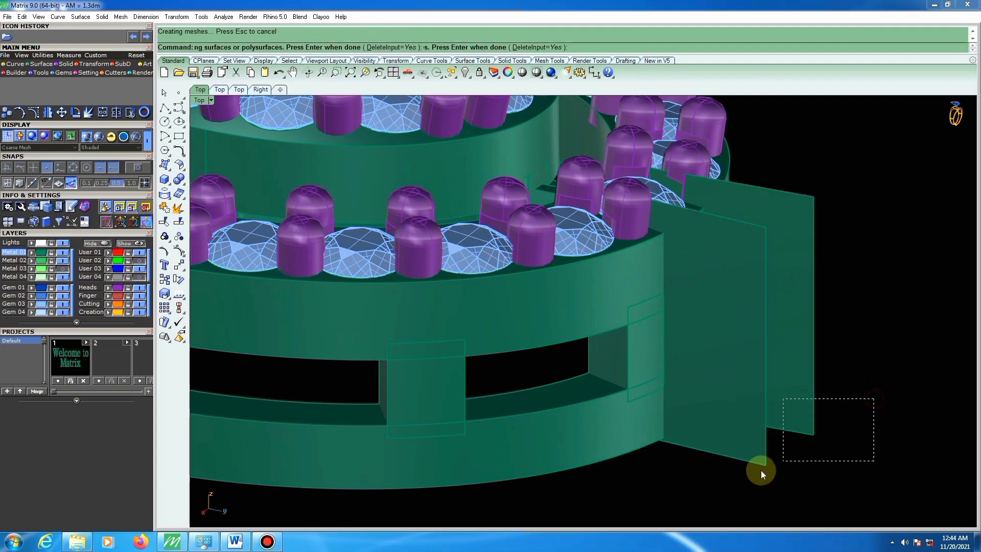
drag(761, 470, 752, 471)
key(Delete)
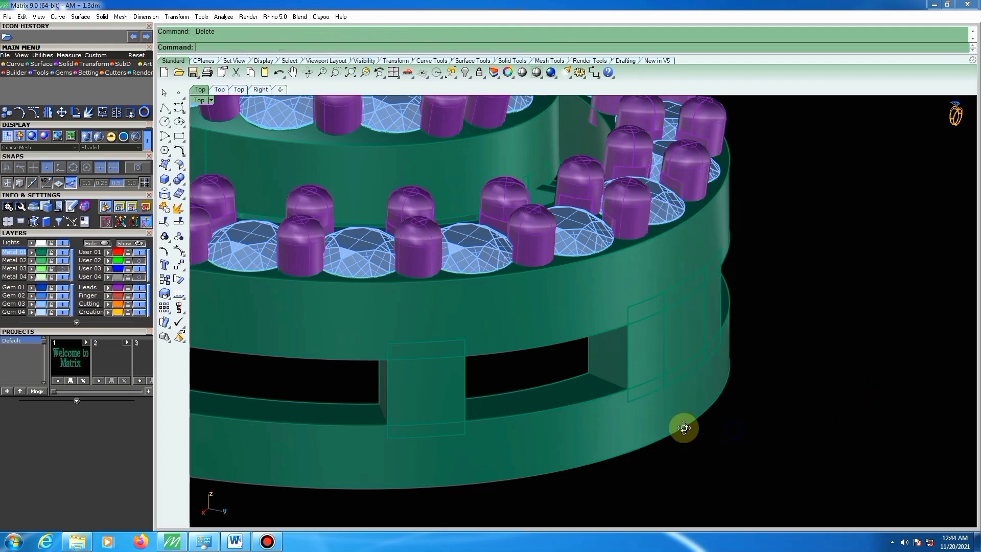
Remove the two outer pieces of the split end post from the link's group and delete them.
right_drag(681, 427, 646, 425)
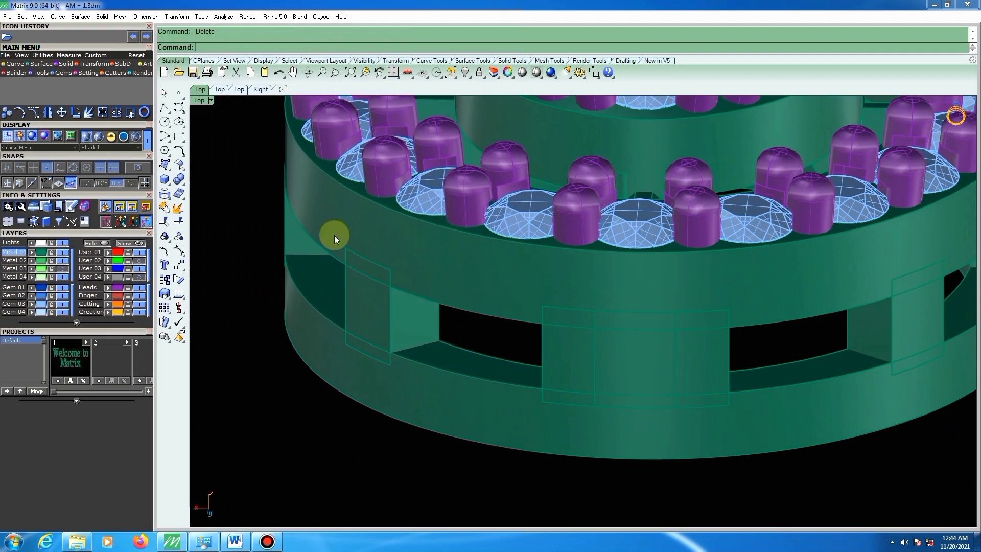
click(164, 236)
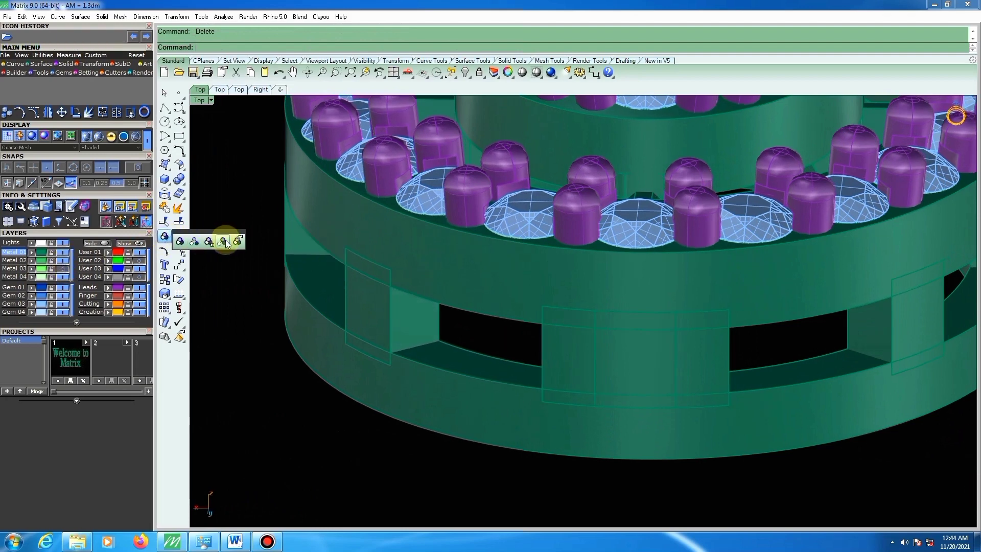
click(223, 242)
click(562, 350)
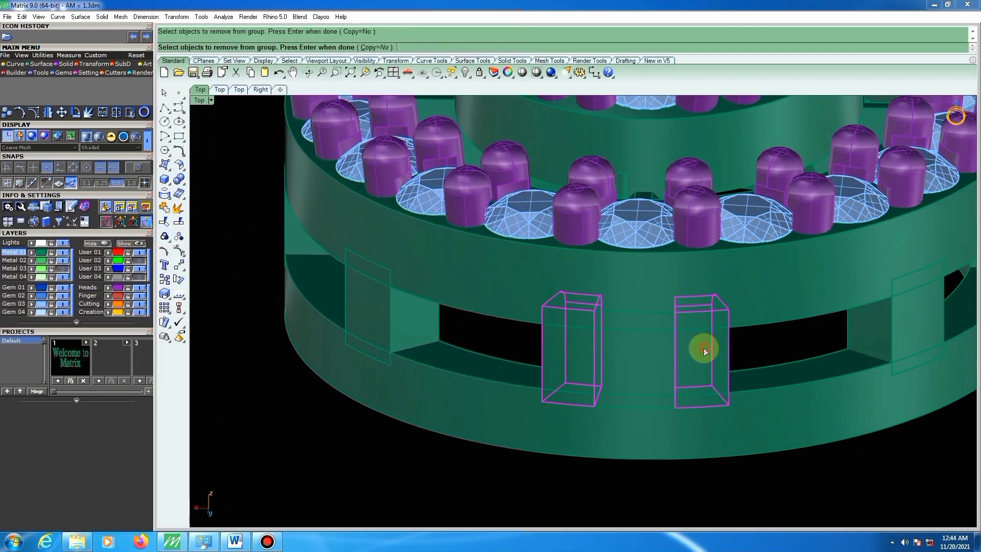
right_click(656, 360)
key(Delete)
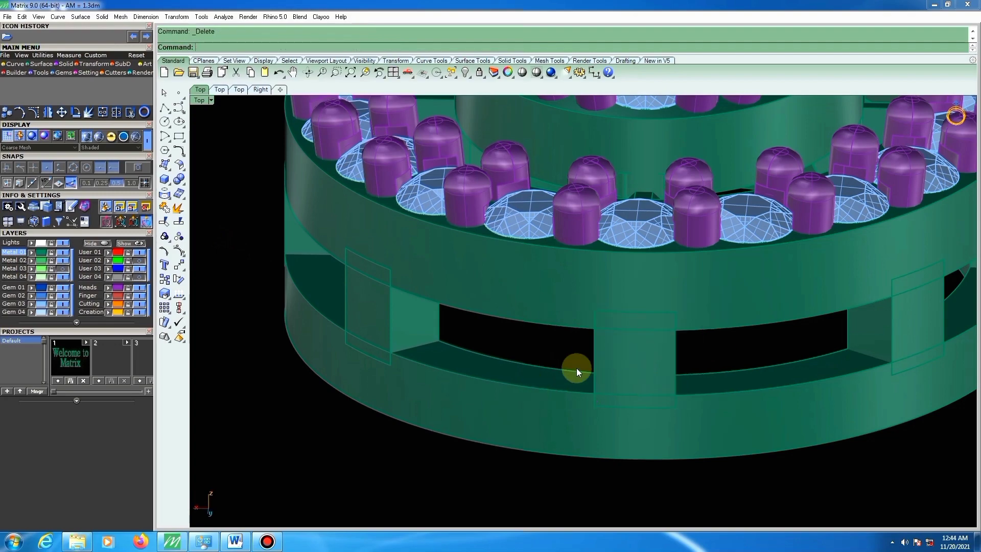
Take the vertical pin that passes through the connecting loop out of the middle link's group.
scroll(602, 361, down, 10)
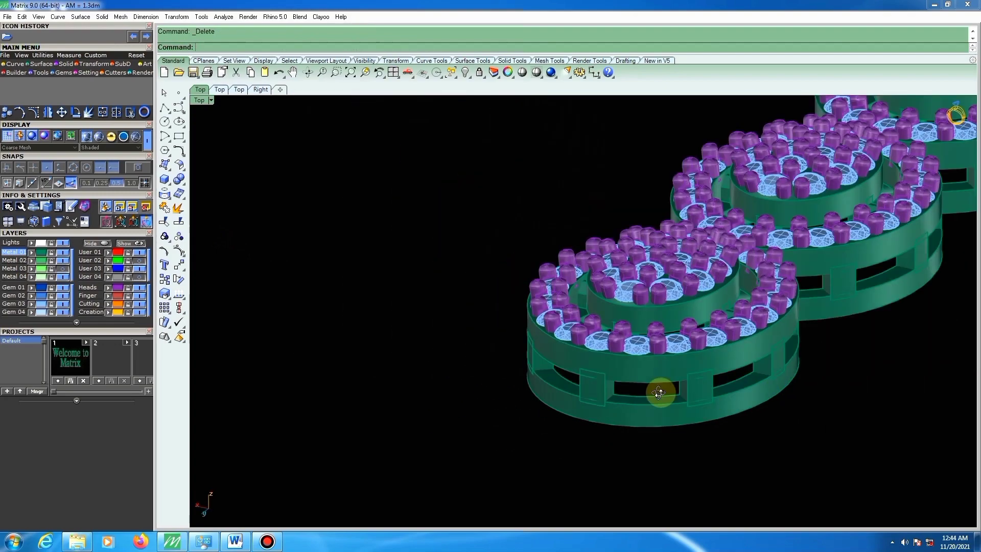
right_drag(595, 365, 571, 207)
scroll(573, 241, up, 5)
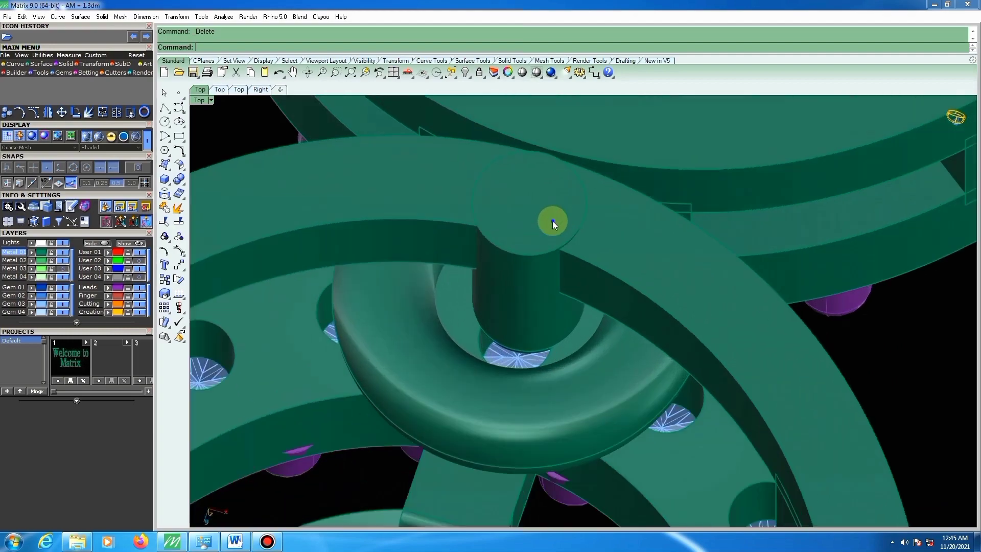
right_drag(553, 221, 479, 197)
scroll(479, 197, down, 10)
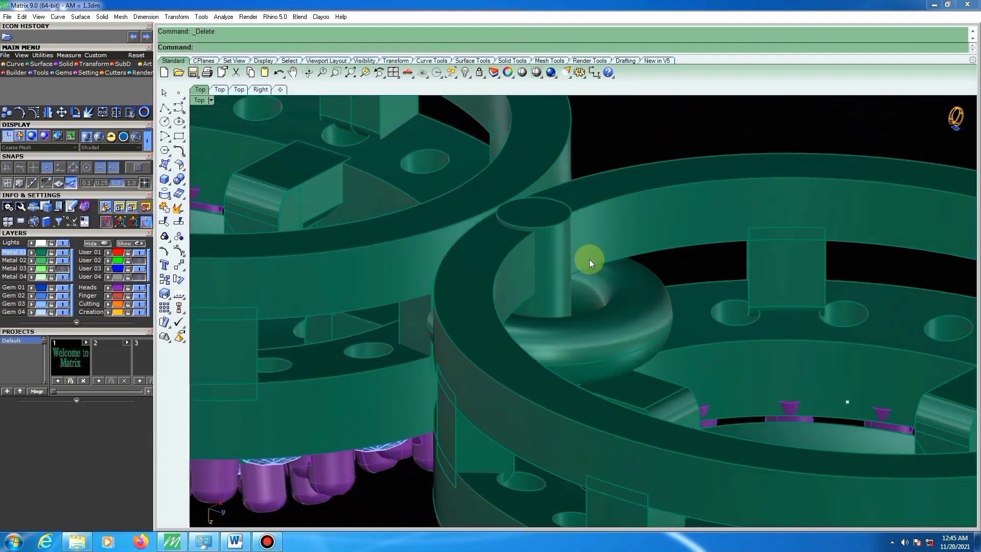
scroll(393, 232, up, 10)
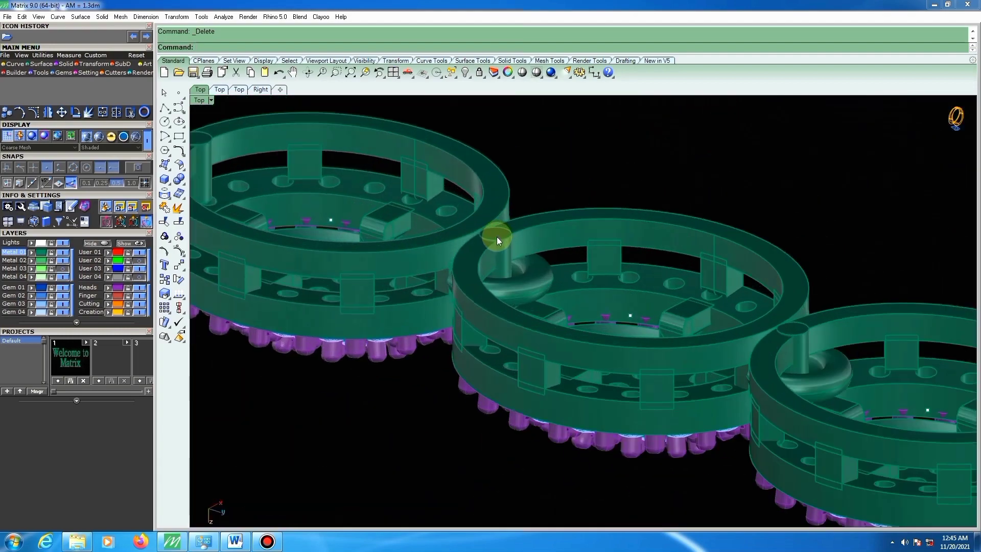
click(180, 251)
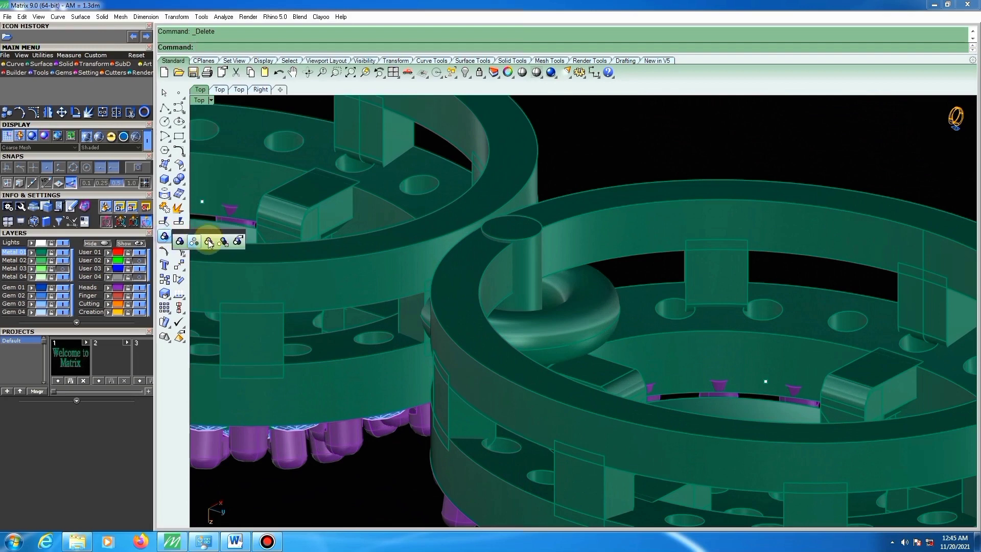
click(228, 246)
click(511, 234)
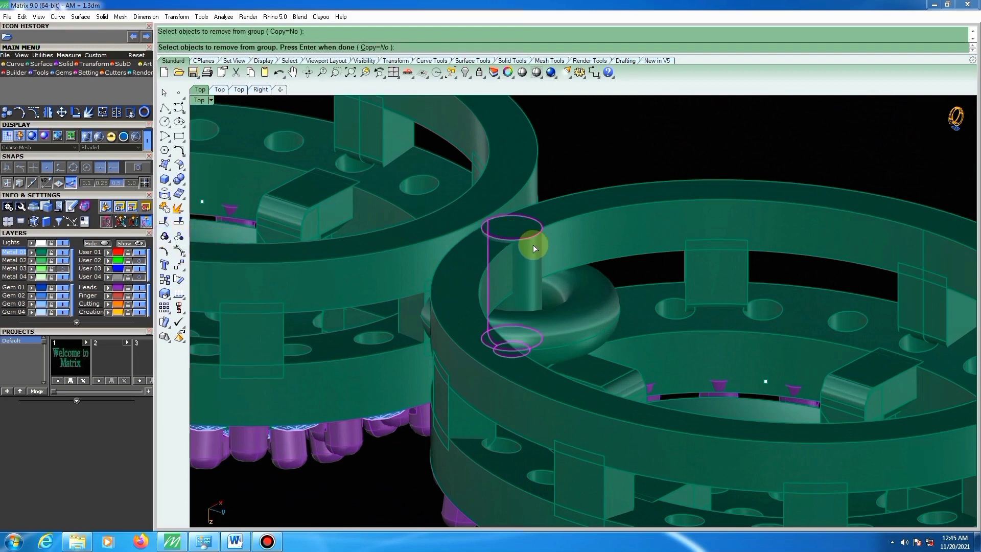
key(ctrl+F3)
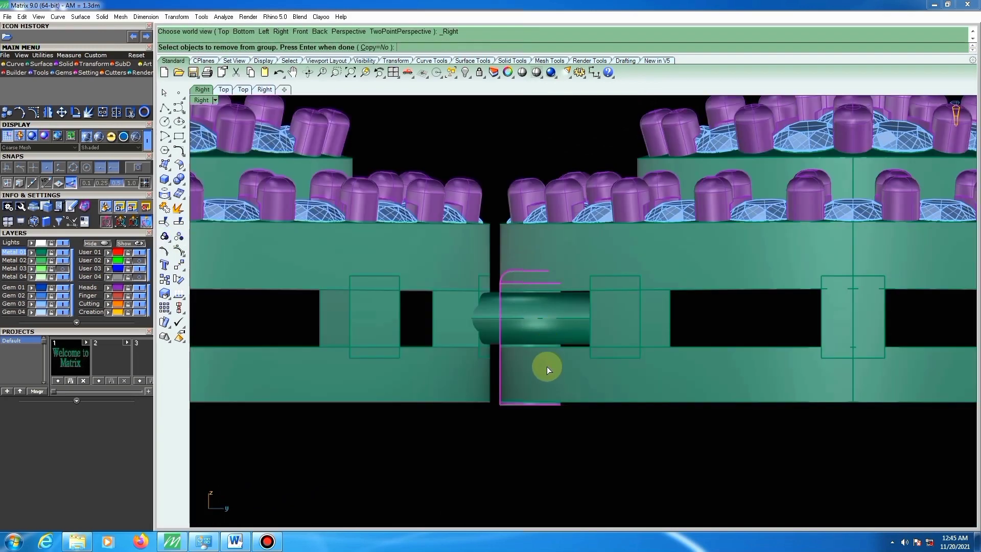
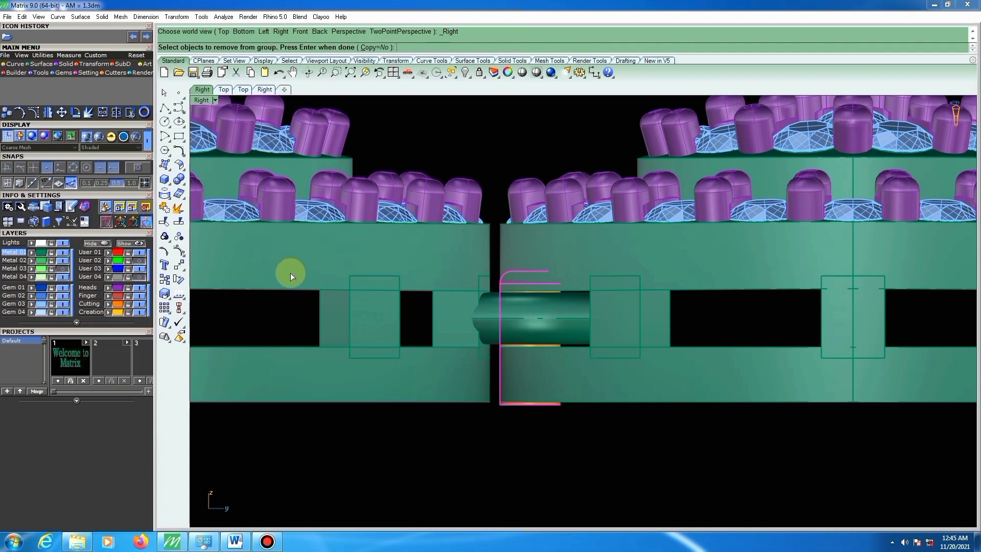
key(Return)
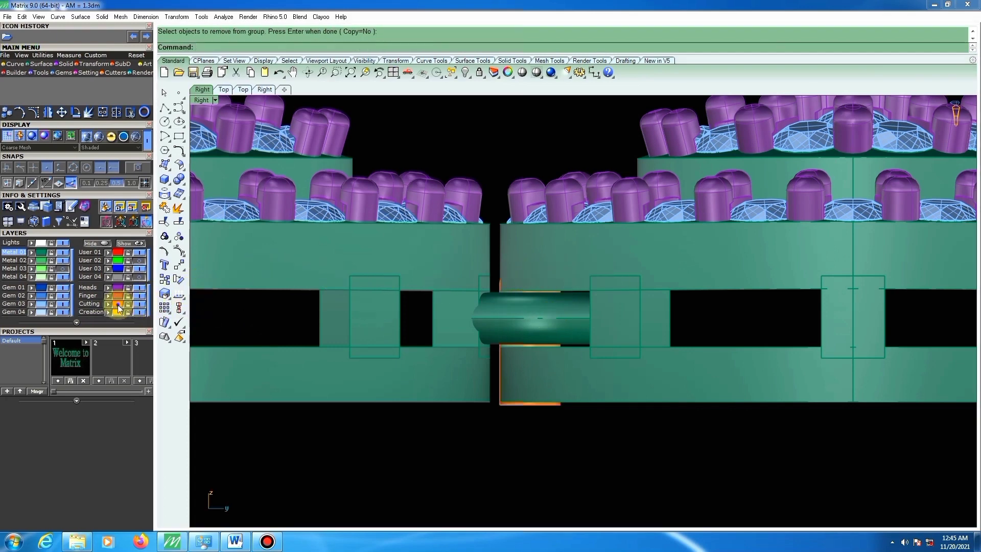
Scale the pin vertically in one direction from its upper end so its base rises to the ring's lower edge.
click(579, 331)
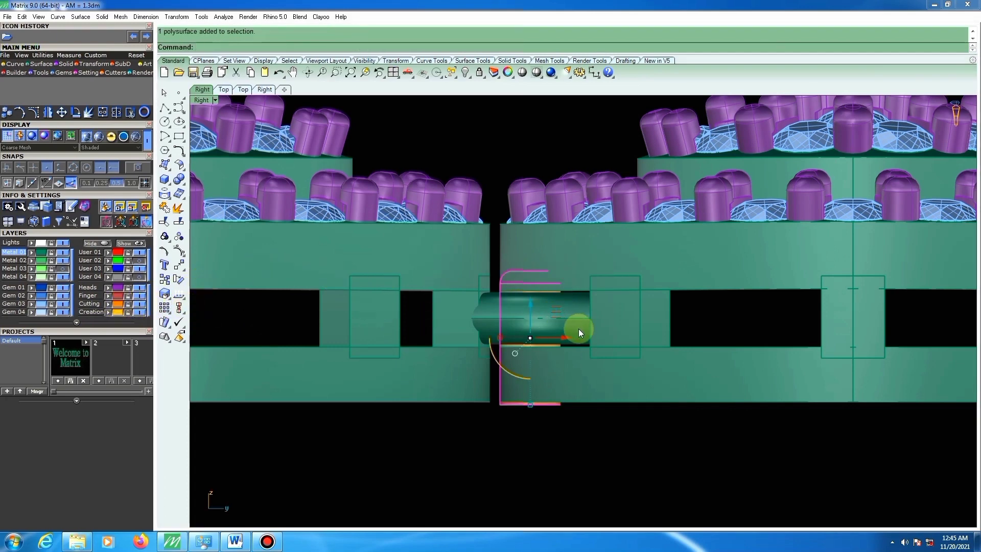
click(164, 295)
click(207, 298)
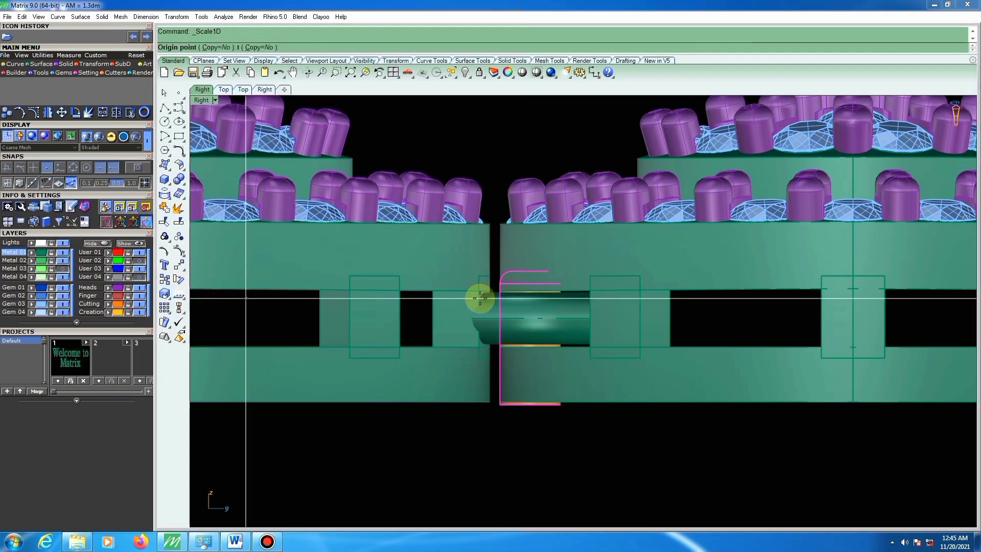
click(526, 269)
scroll(529, 386, up, 4)
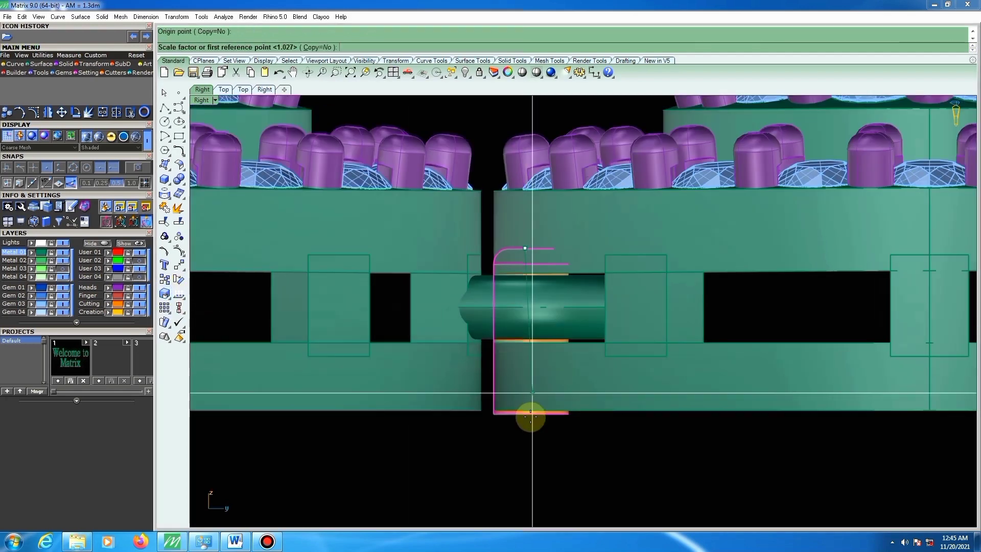
scroll(531, 426, up, 8)
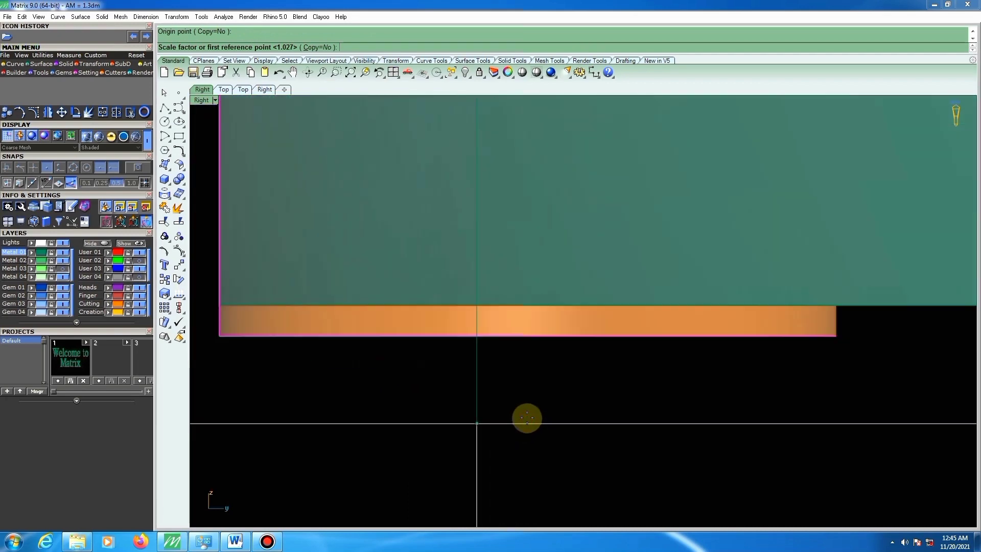
click(526, 415)
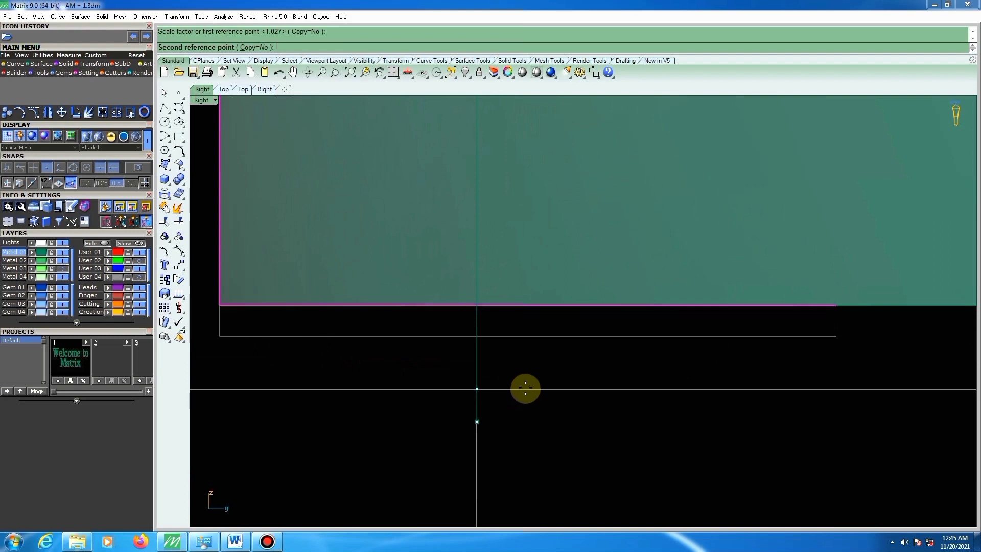
click(525, 388)
Move the pin slightly outward and down to align its base with the ring's bottom edge.
scroll(216, 308, up, 9)
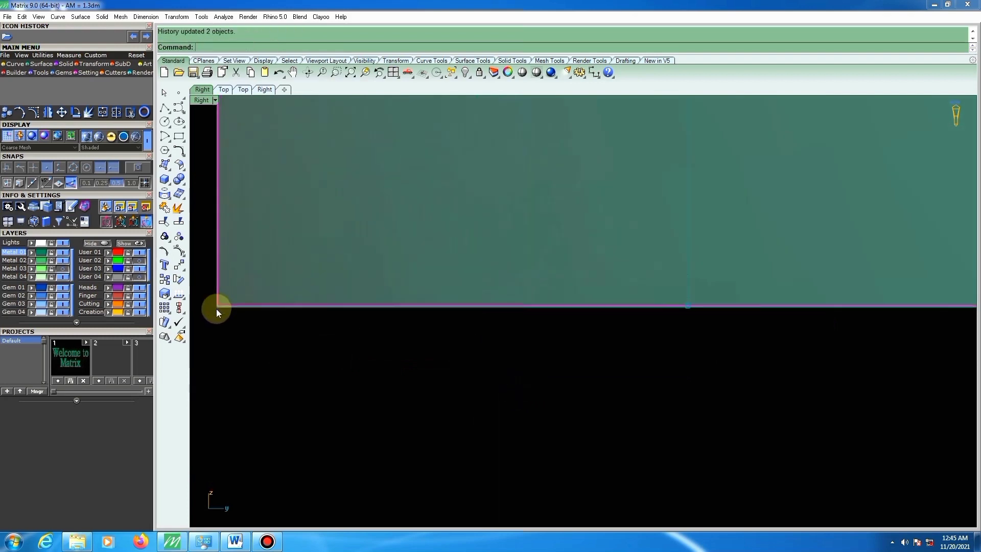
text(move)
key(Return)
scroll(232, 307, up, 1)
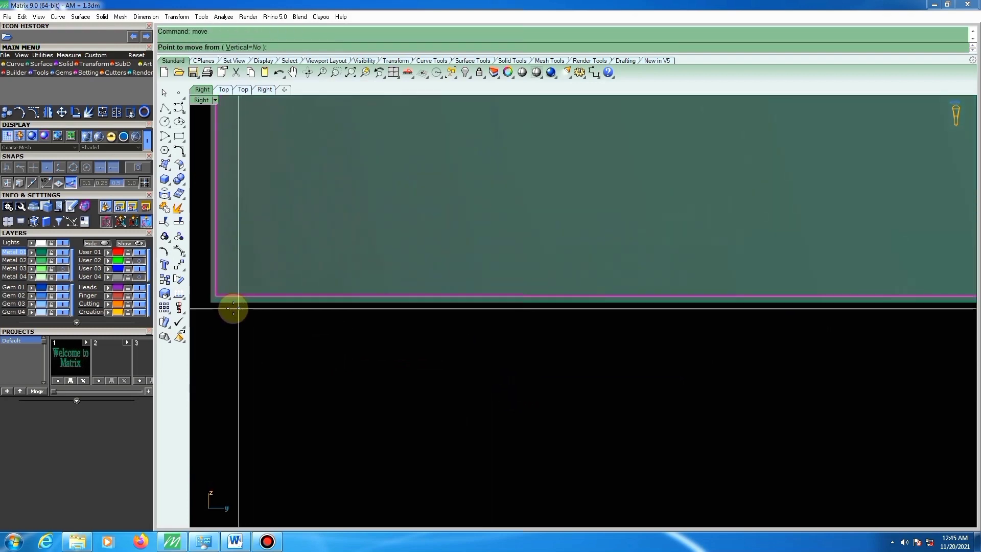
click(231, 308)
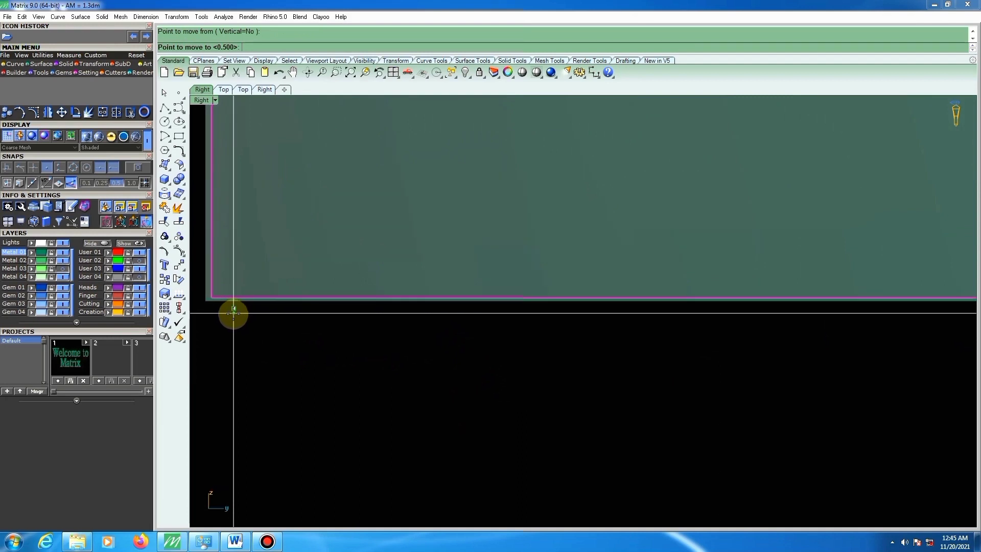
click(231, 315)
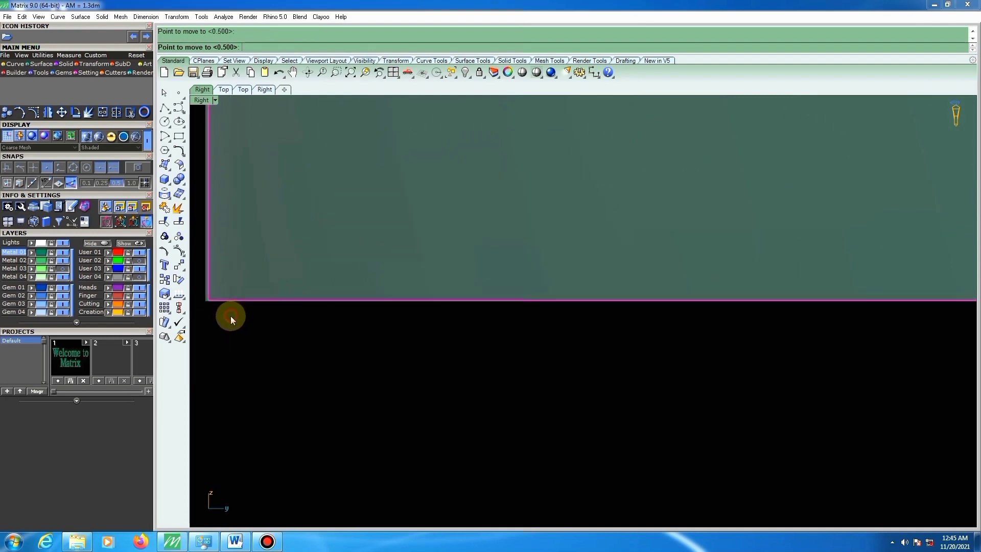
scroll(299, 333, down, 5)
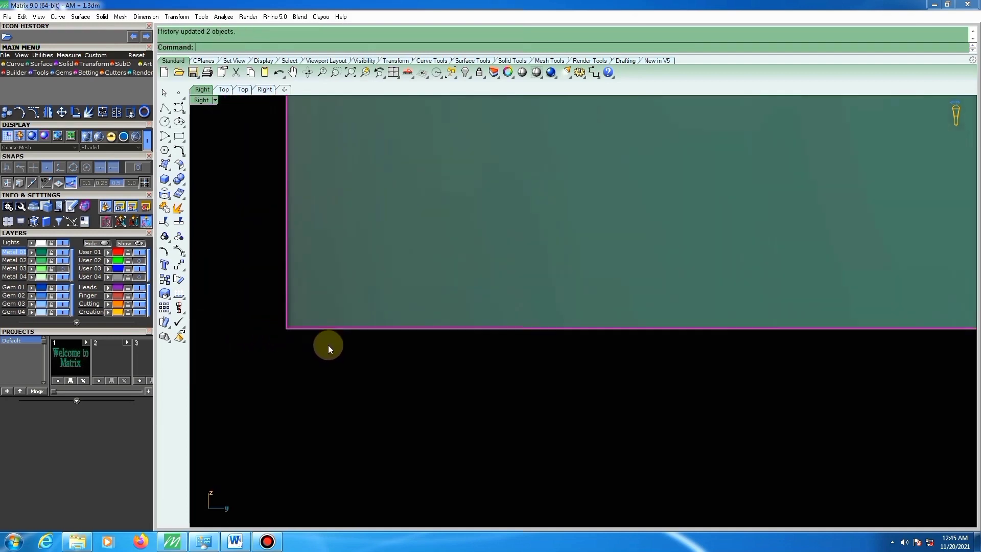
Examine the adjusted middle link and the whole three-link chain from the side and from above.
scroll(332, 342, down, 4)
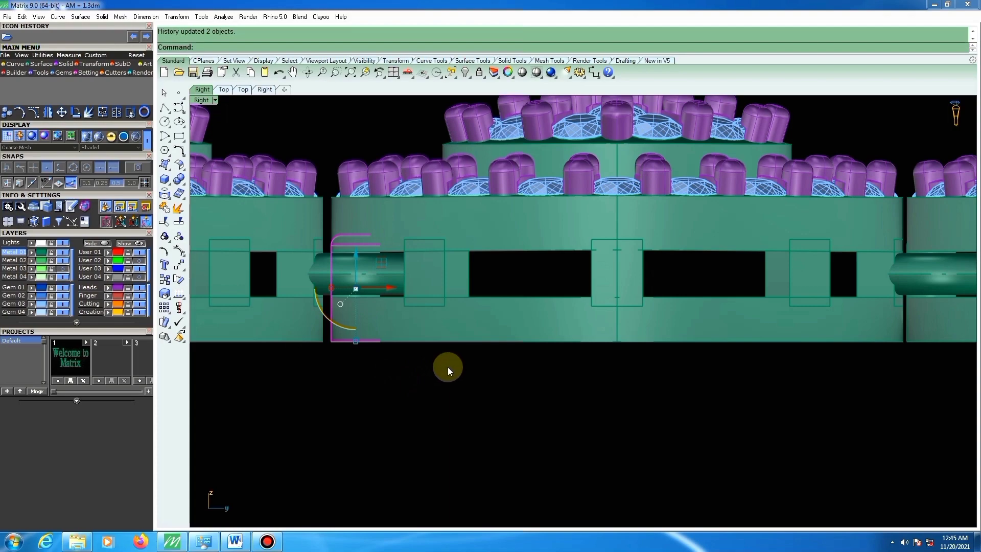
scroll(448, 367, down, 2)
key(ctrl+a)
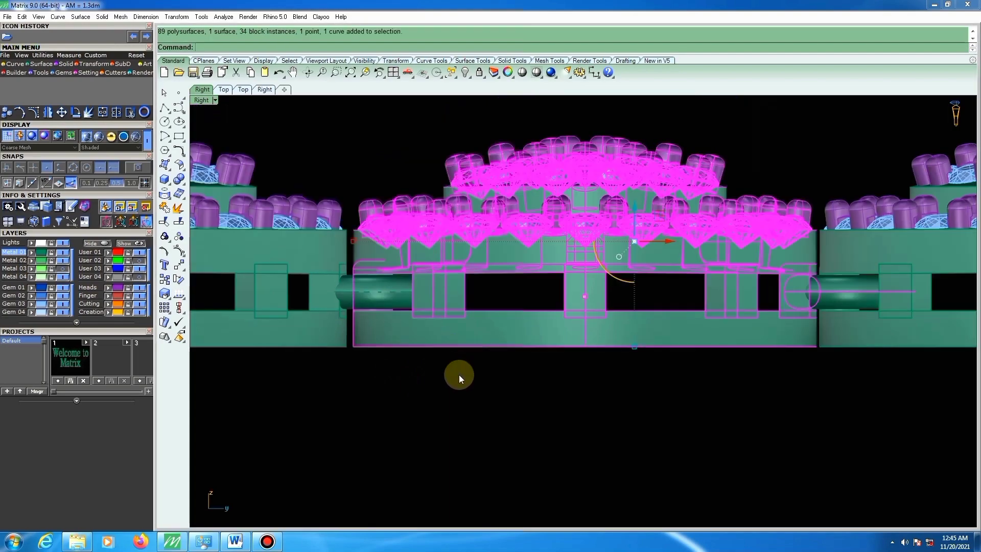
key(Escape)
right_drag(460, 385, 521, 376)
scroll(513, 362, down, 4)
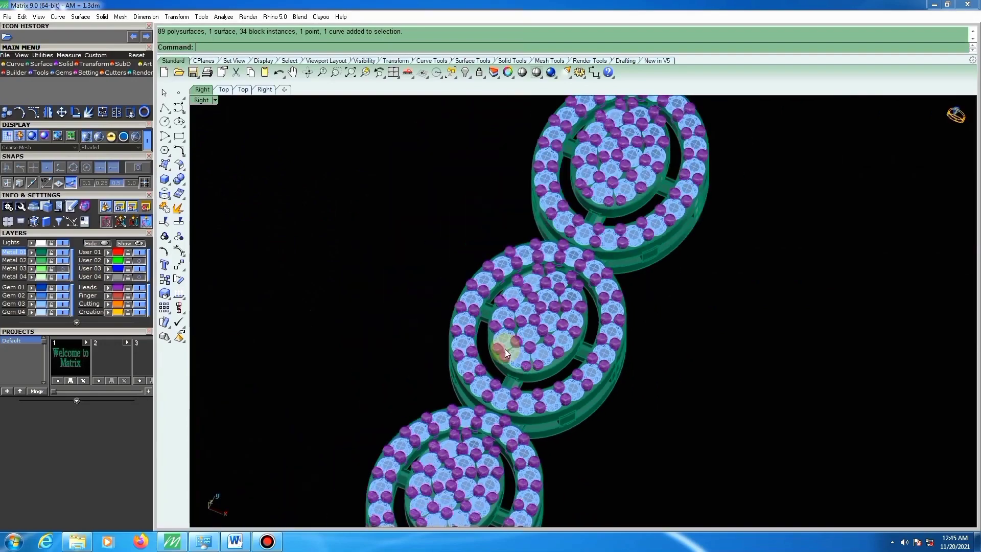
key(ctrl+F1)
scroll(492, 321, down, 10)
scroll(536, 263, down, 3)
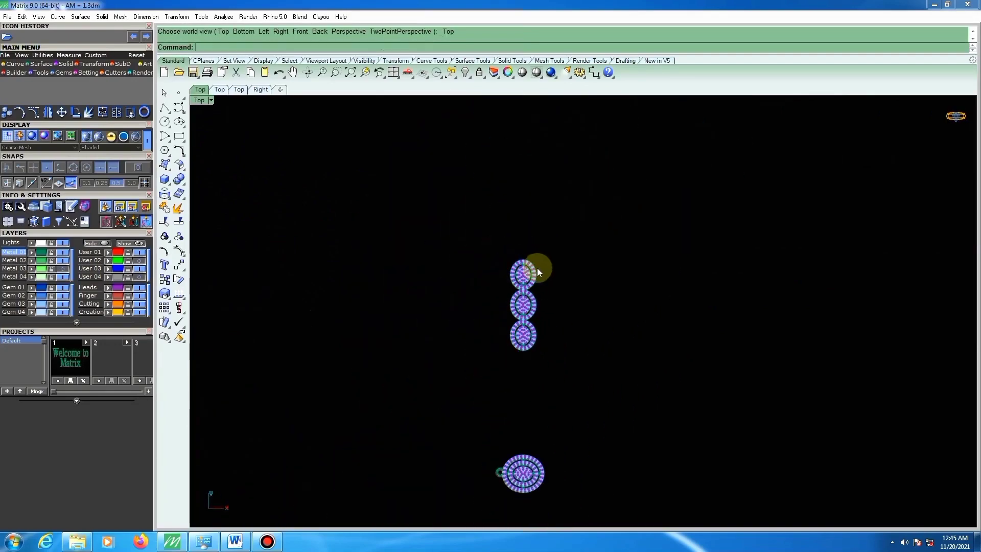
Bring back the hidden side links and end fittings of the necklace, leaving the construction curves at the centre hidden.
key(ctrl+shift+h)
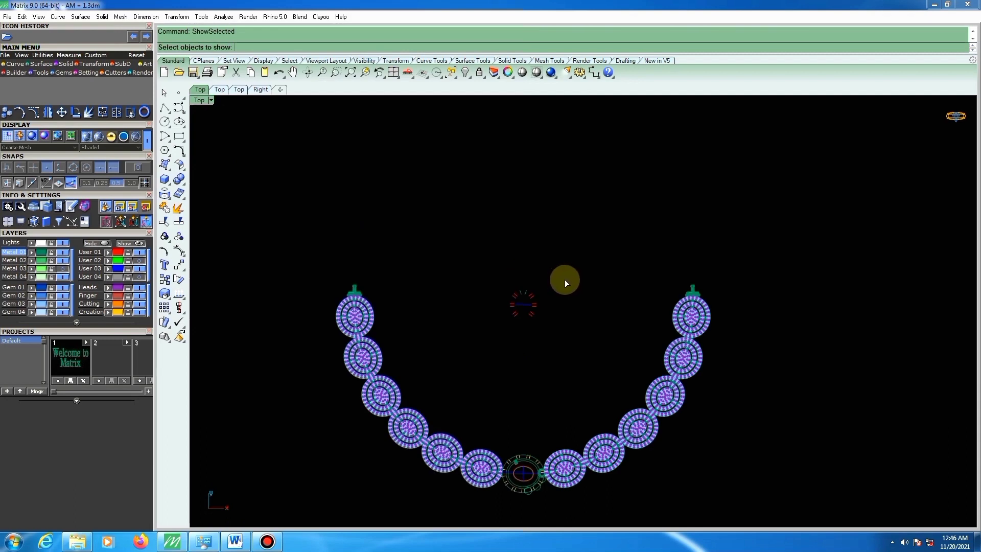
click(167, 94)
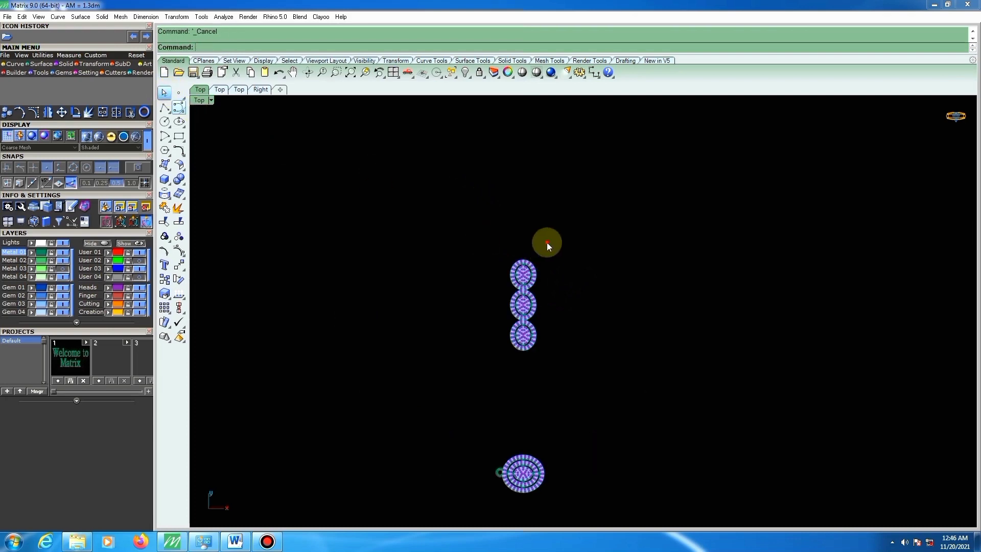
key(ctrl+shift+h)
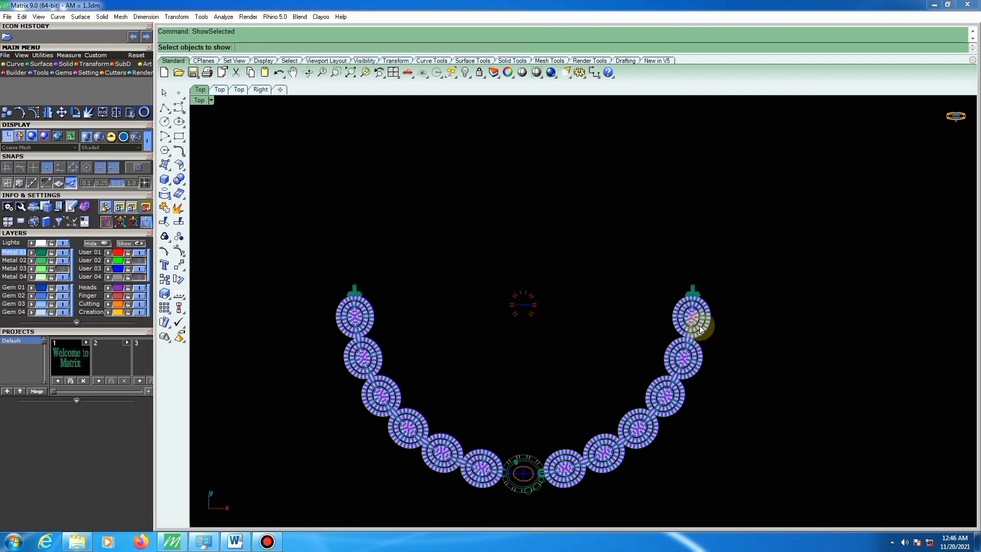
click(705, 320)
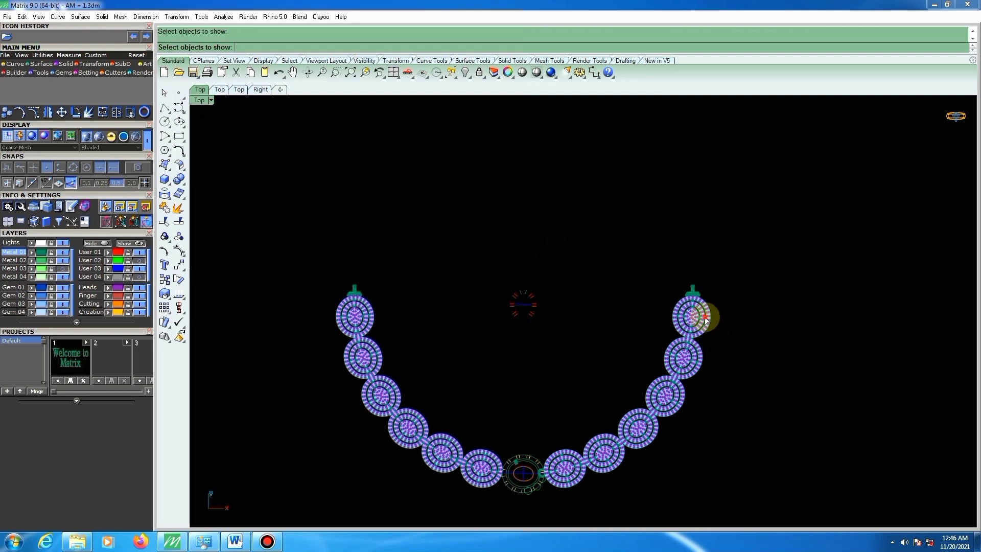
click(705, 320)
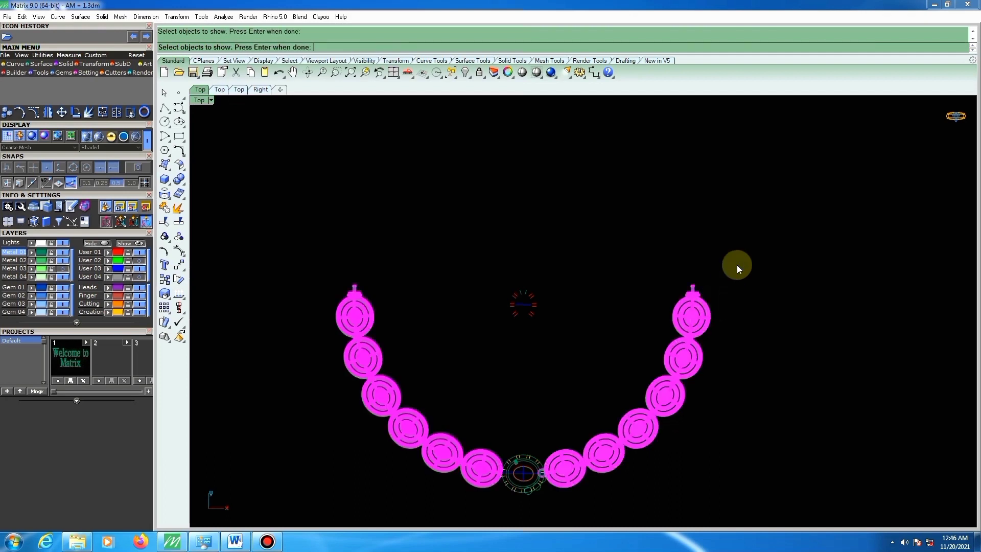
key(Return)
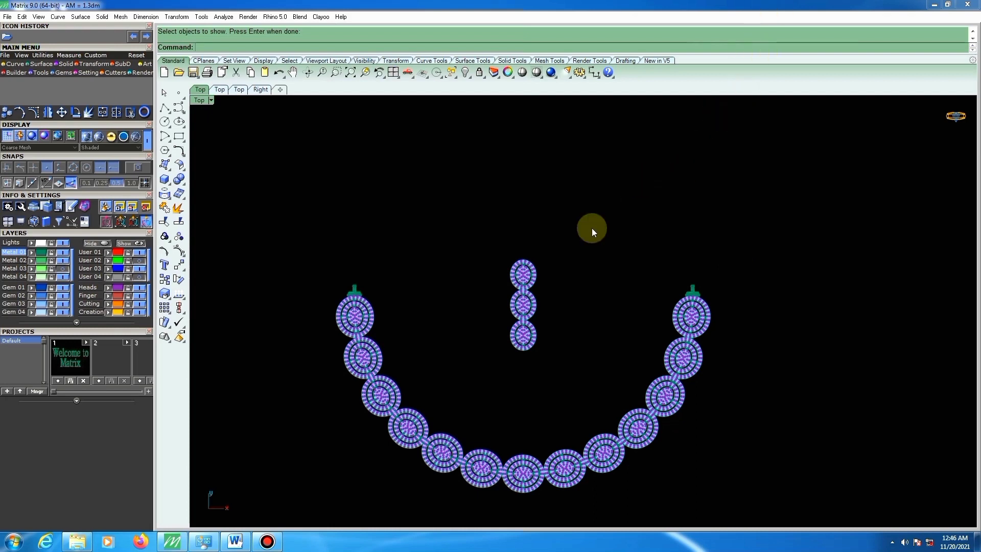
Shift the three-link earring chain slightly down and off the centre line, and mirror a copy across the vertical axis through origin 0.
drag(564, 243, 503, 358)
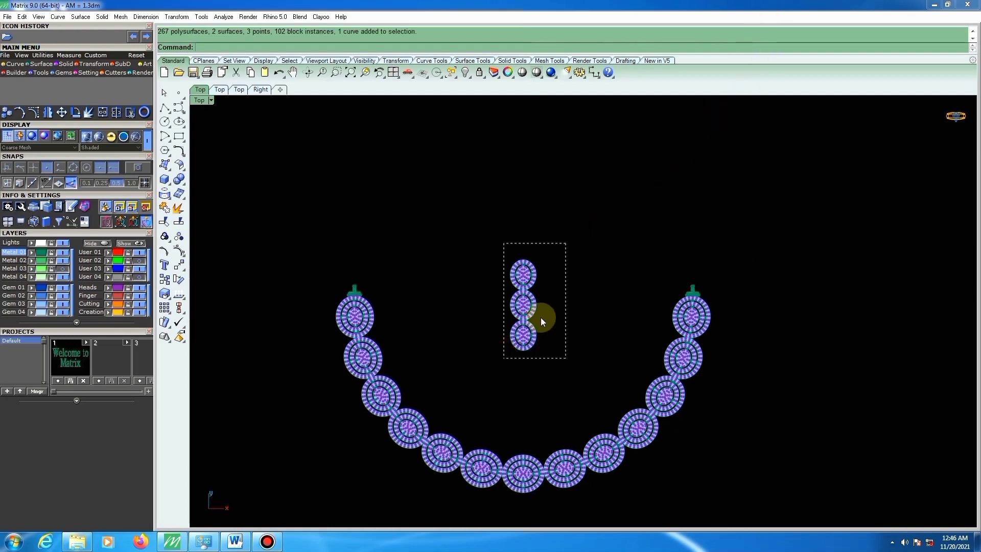
drag(548, 287, 568, 307)
right_click(589, 305)
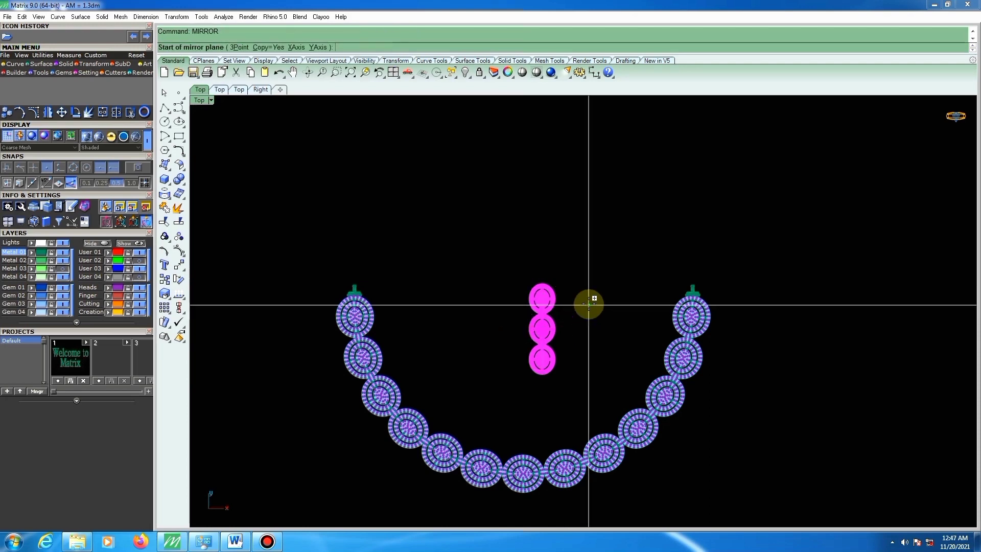
text(0)
key(Return)
text(0)
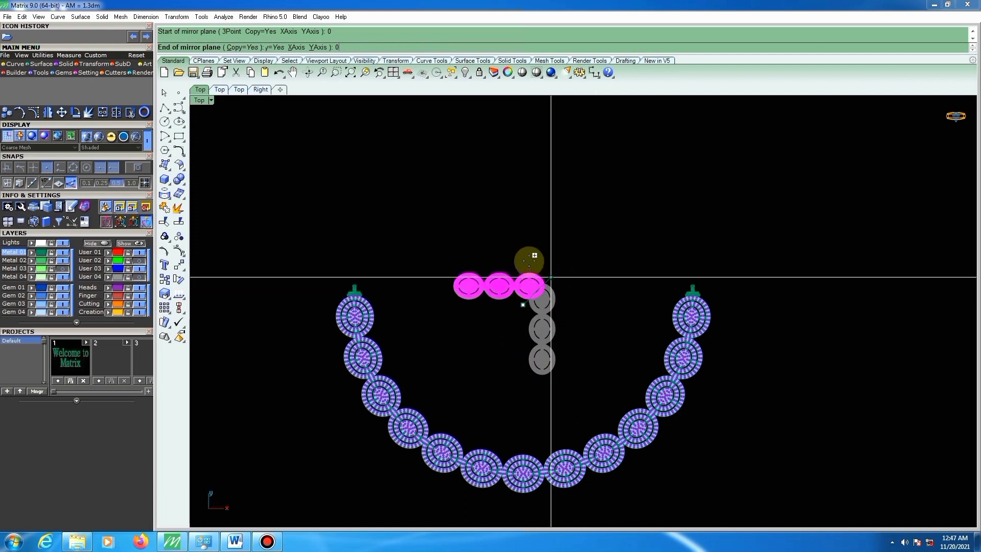
click(529, 259)
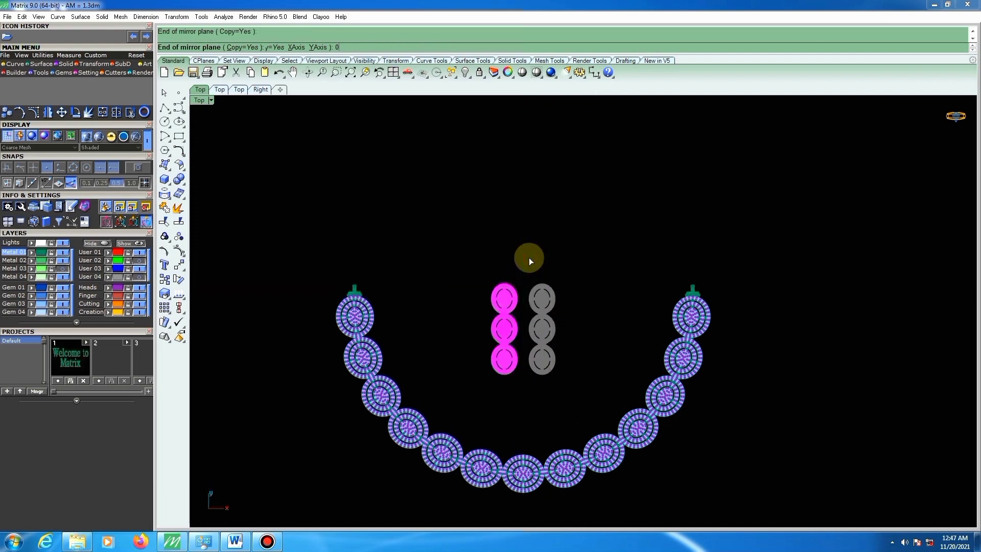
click(572, 243)
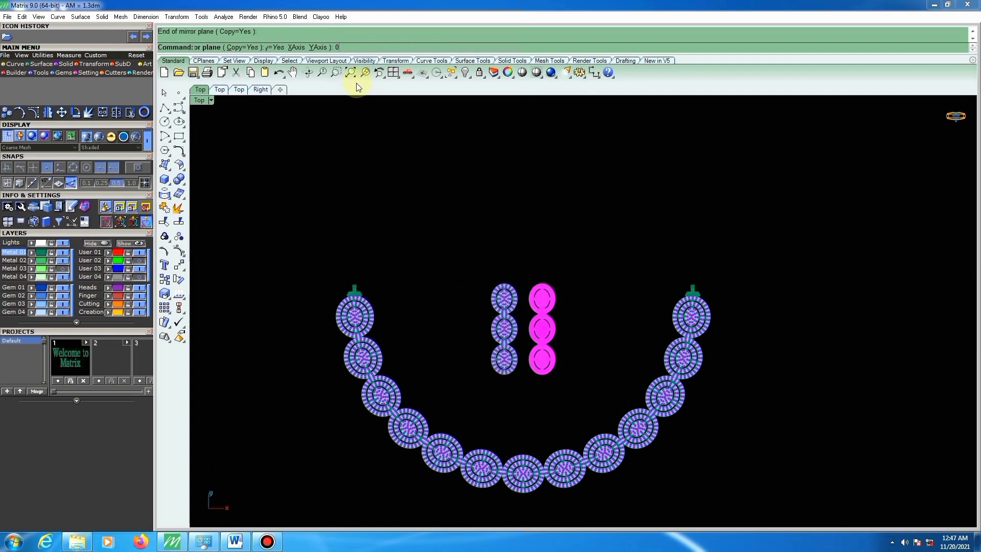
Switch the Top viewport to the Rendered display mode to show the whole necklace and earring set in metal and stones.
click(267, 100)
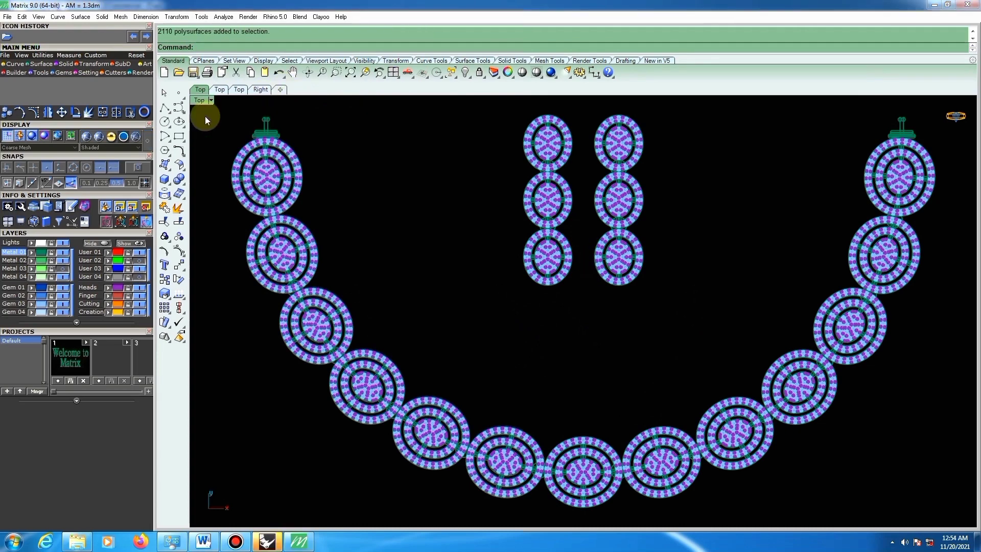
click(210, 100)
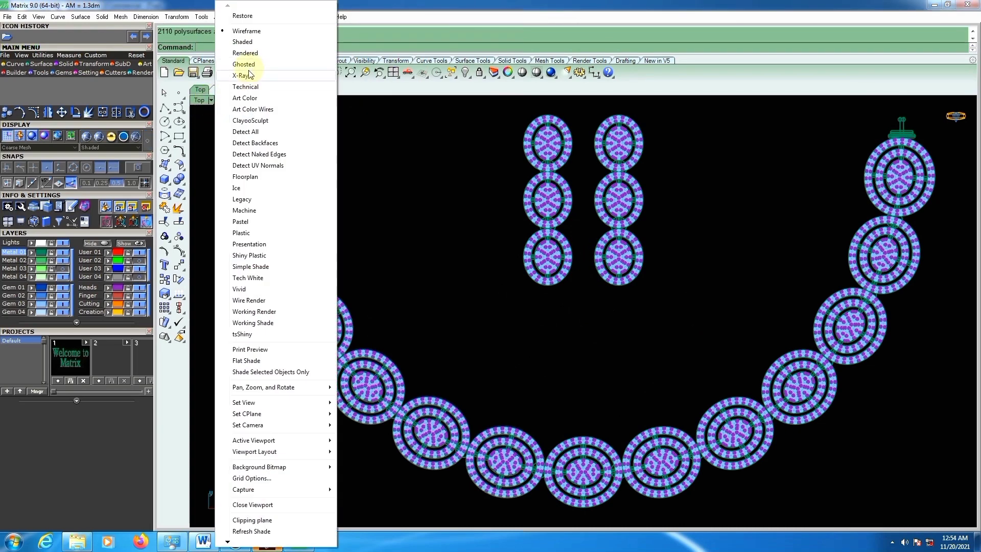
click(247, 55)
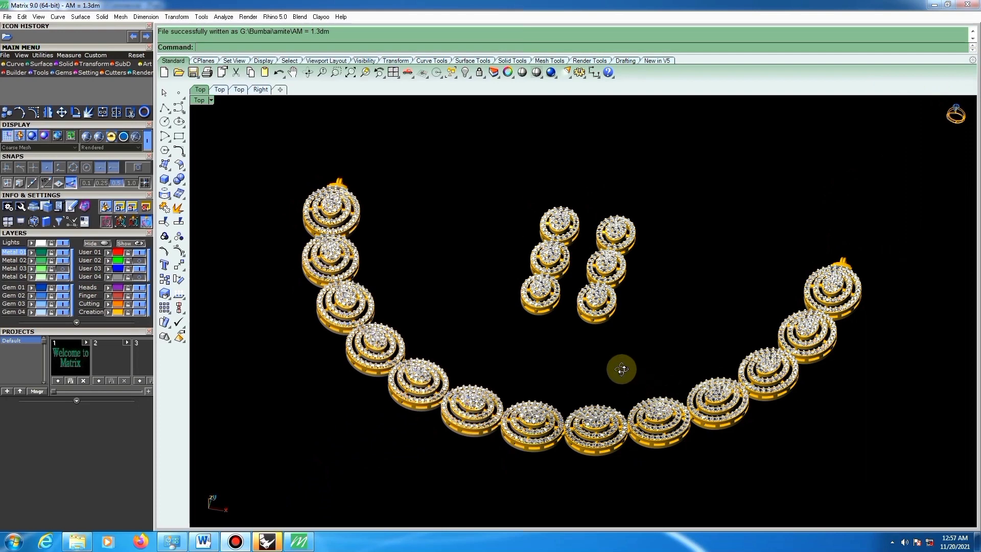
Examine the rendered necklace and earring pair from the back, from low side angles and close up from the front.
right_drag(621, 369, 507, 192)
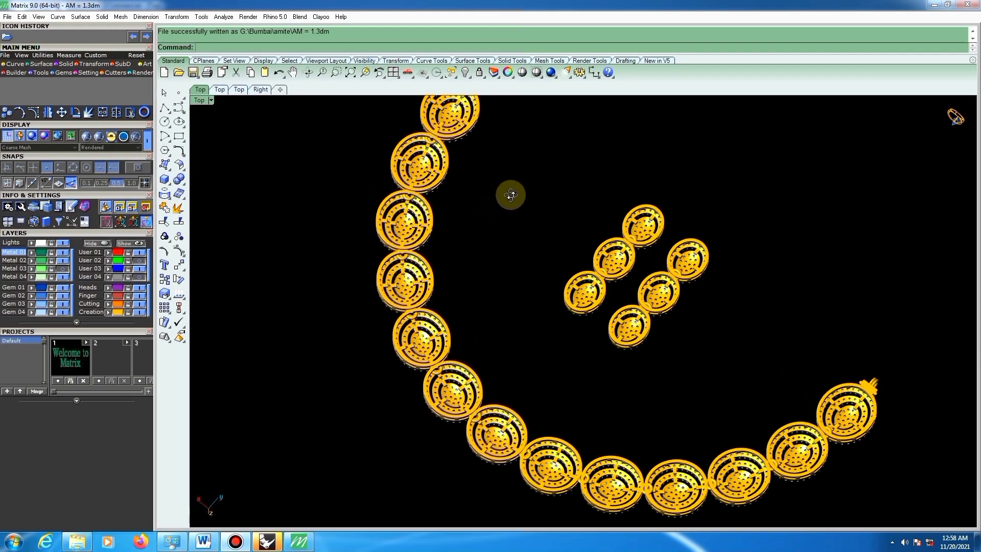
right_drag(525, 324, 618, 360)
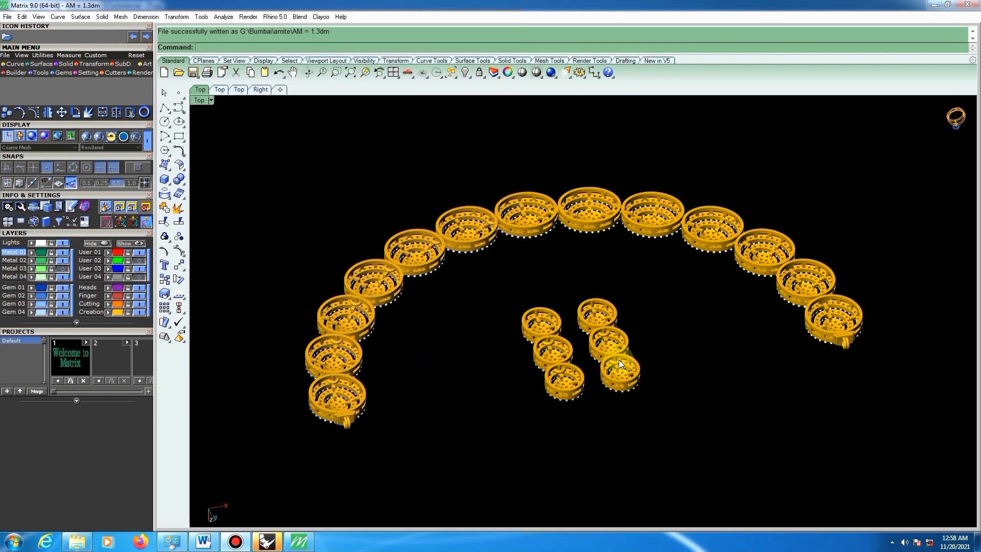
scroll(625, 354, up, 2)
scroll(596, 376, up, 2)
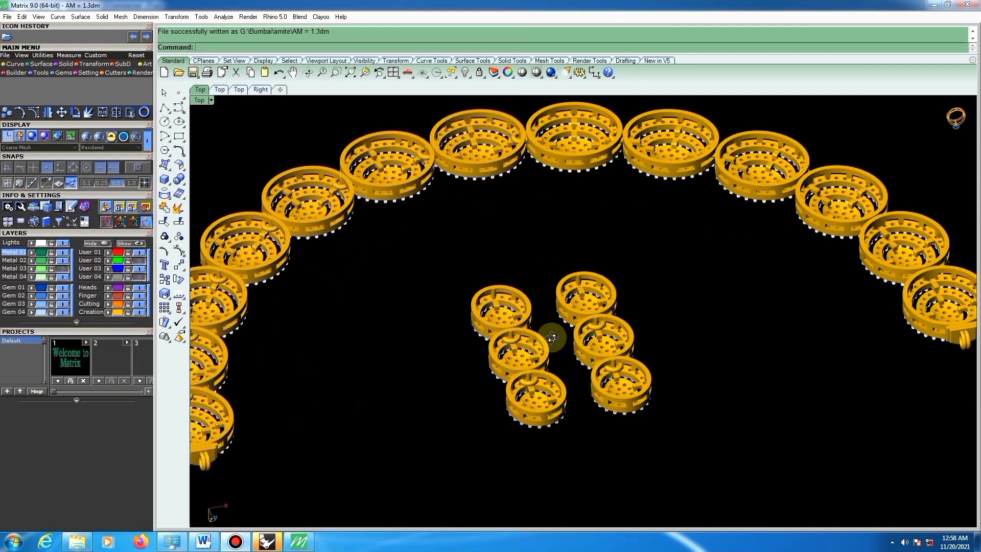
right_drag(540, 332, 232, 383)
right_drag(608, 396, 530, 399)
right_drag(522, 398, 571, 237)
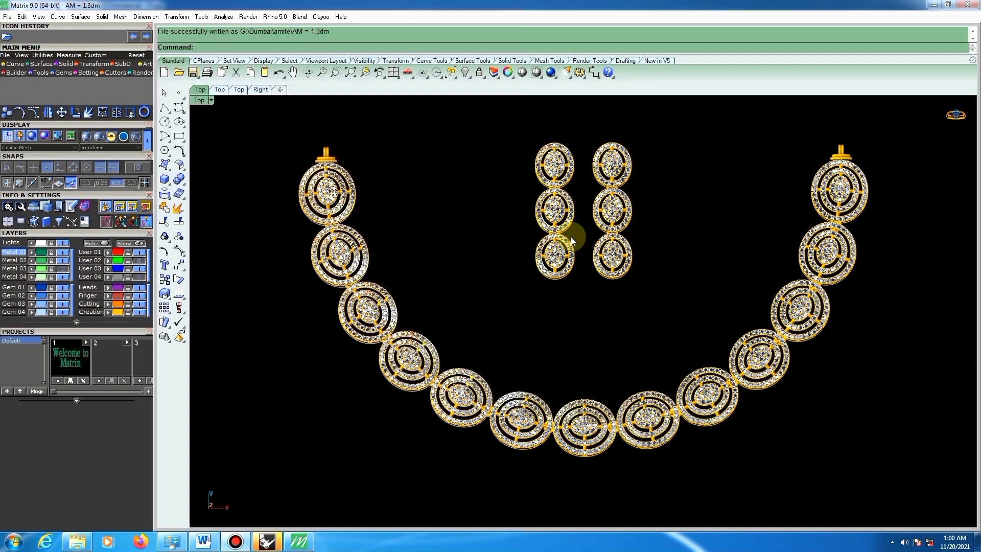
scroll(571, 237, up, 2)
click(580, 235)
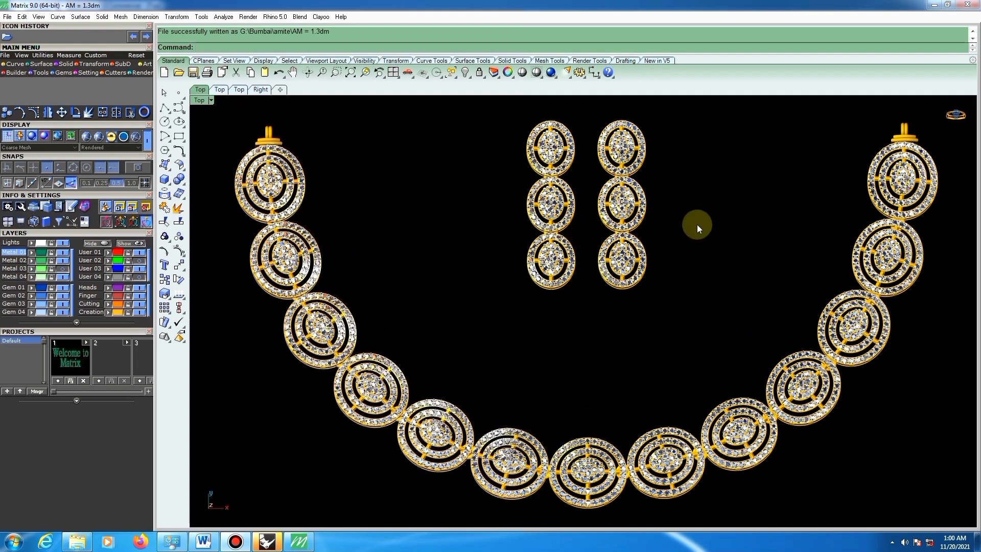